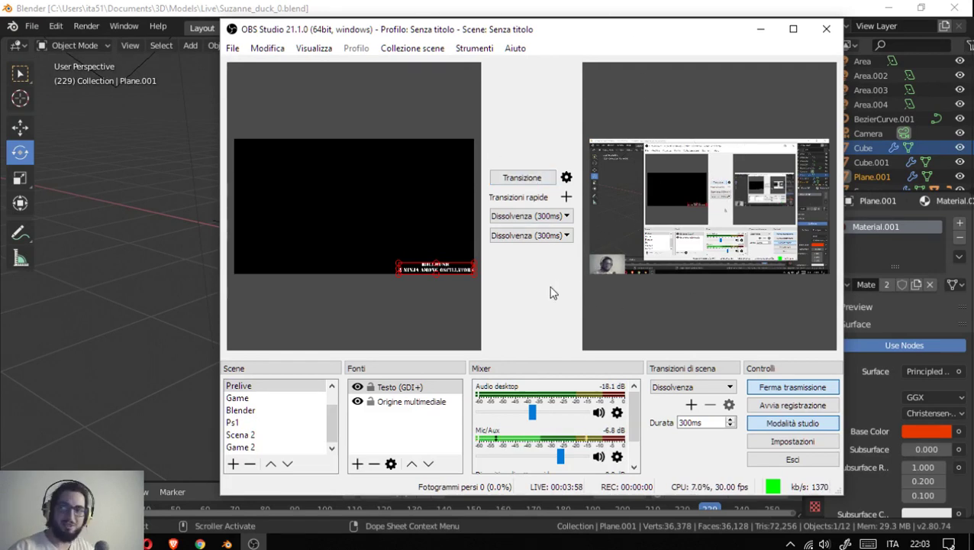
- Bring the Blender window showing the Suzanne duck model in front of OBS Studio
click(313, 8)
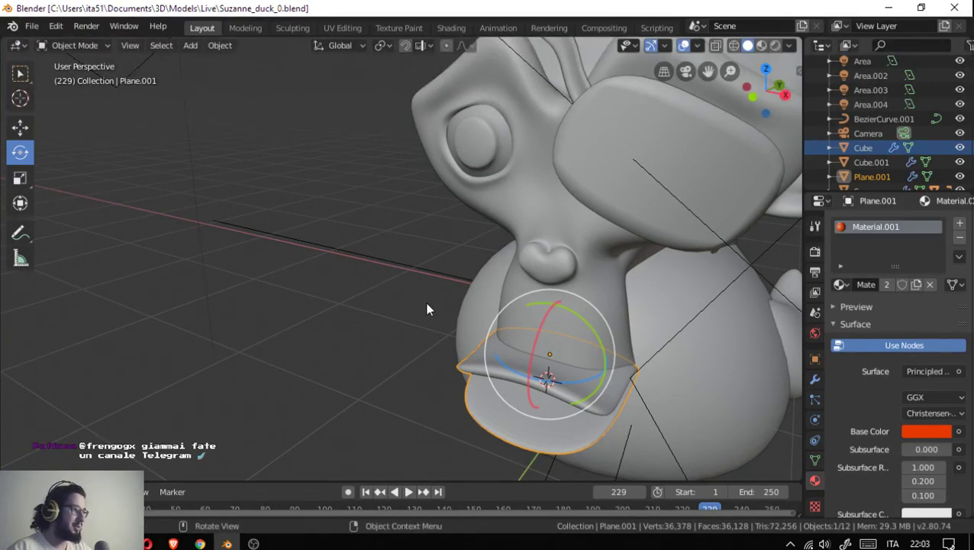
mouse_move(474, 290)
middle_down()
mouse_move(449, 289)
mouse_move(413, 261)
middle_up()
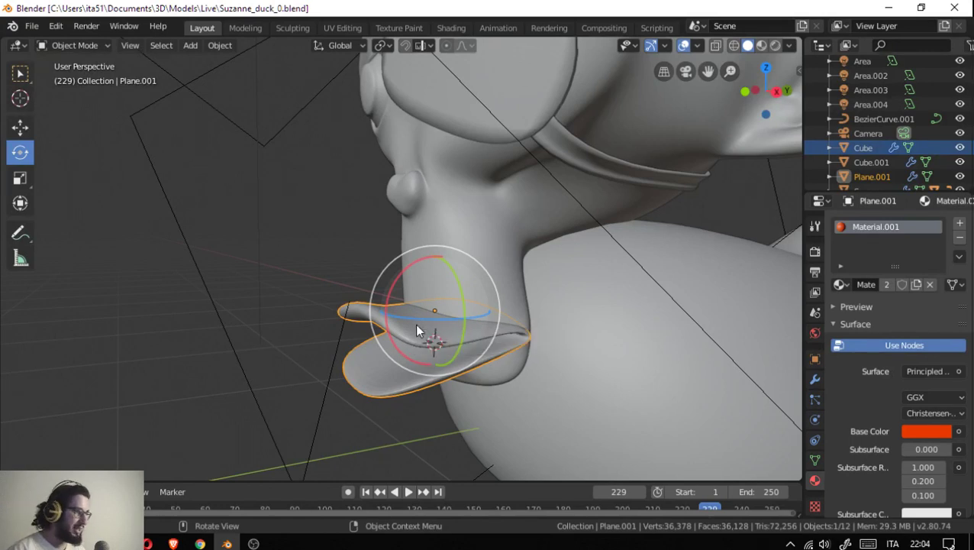
shift+right_click(433, 343)
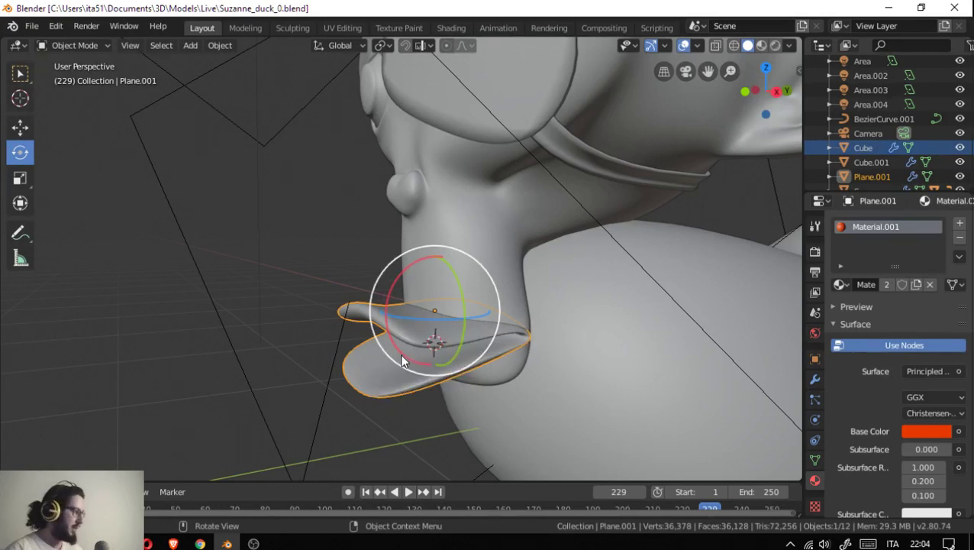
shift+middle_drag(332, 236, 291, 314)
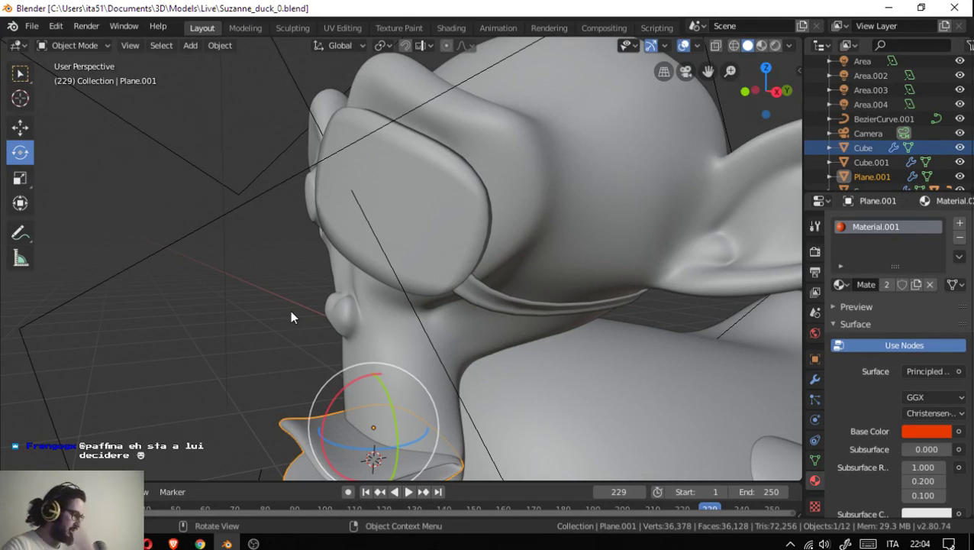
mouse_move(399, 254)
middle_down()
mouse_move(550, 259)
mouse_move(511, 242)
middle_up()
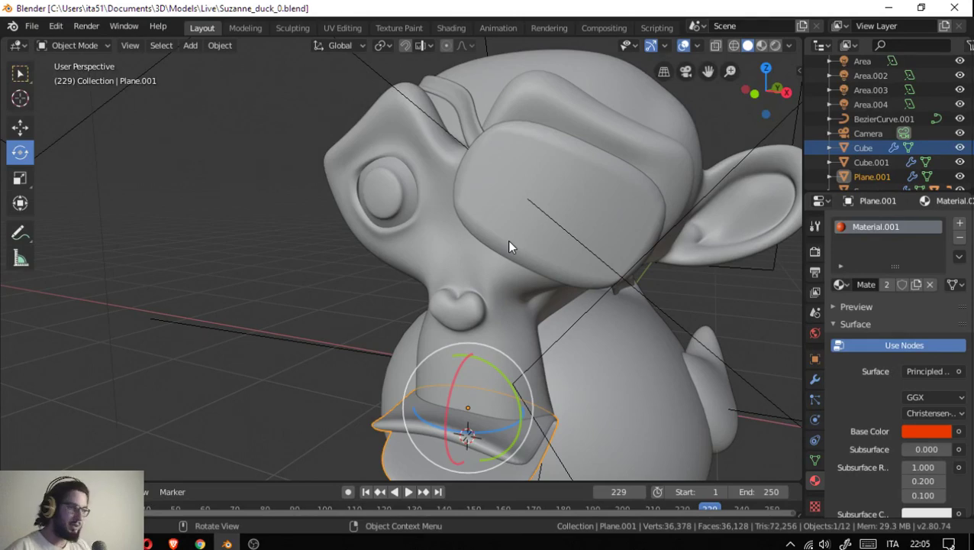
mouse_move(623, 232)
middle_down()
mouse_move(453, 279)
mouse_move(466, 264)
middle_up()
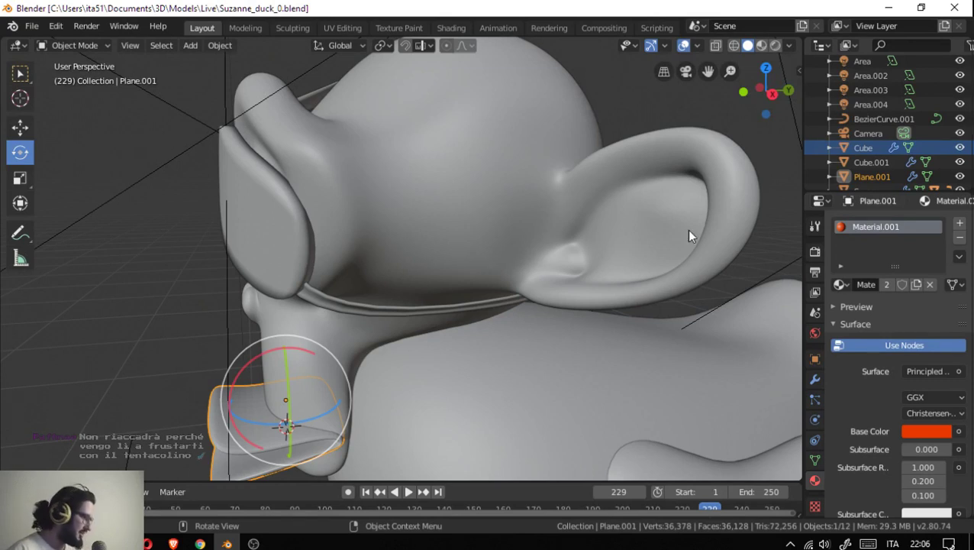
- Orbit around the duck's face and rotate the Plane.001 beak slightly to tilt it
mouse_move(504, 261)
middle_down()
mouse_move(561, 279)
mouse_move(402, 288)
mouse_move(430, 311)
mouse_move(365, 324)
mouse_move(361, 310)
mouse_move(338, 343)
mouse_move(396, 290)
mouse_move(431, 312)
middle_up()
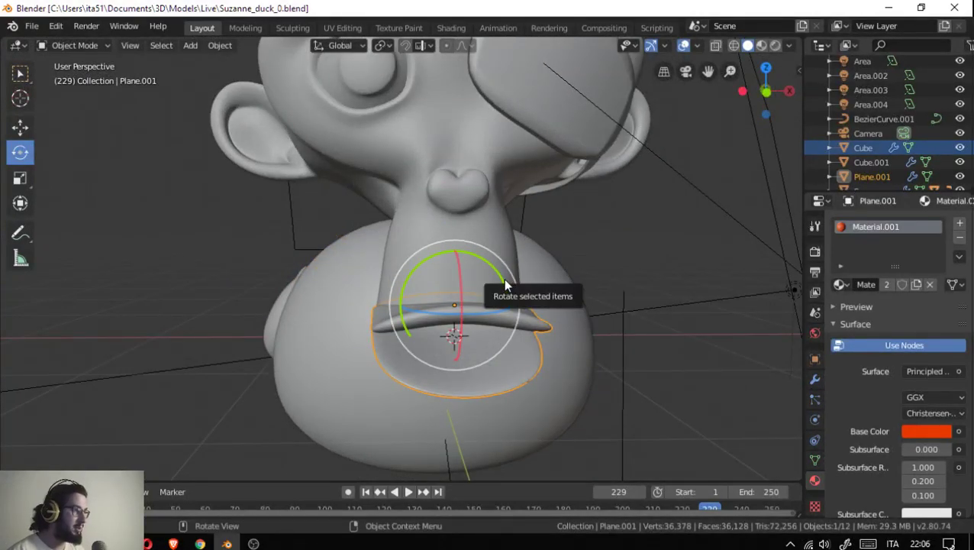
mouse_move(503, 278)
middle_down()
mouse_move(380, 289)
mouse_move(283, 343)
mouse_move(390, 273)
middle_up()
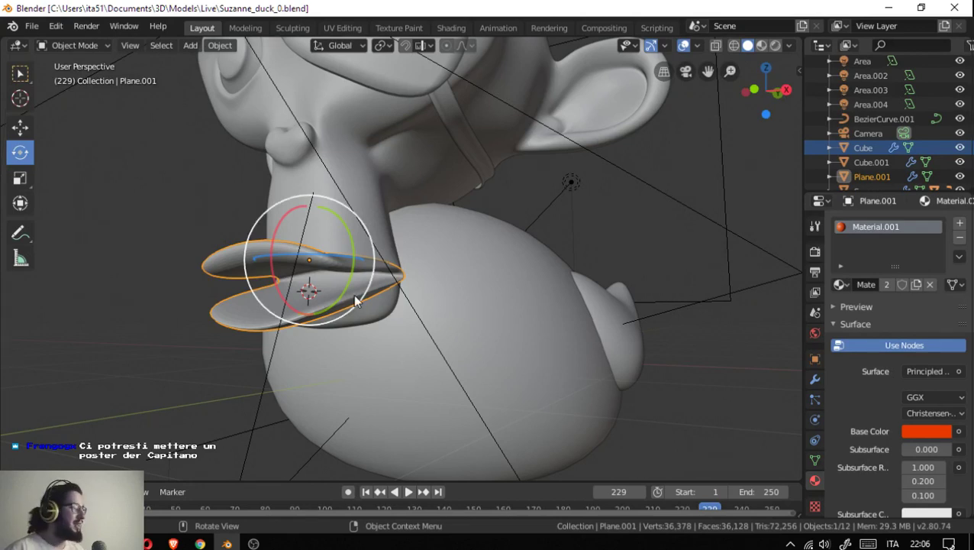
middle_drag(354, 294, 369, 308)
drag(354, 291, 384, 286)
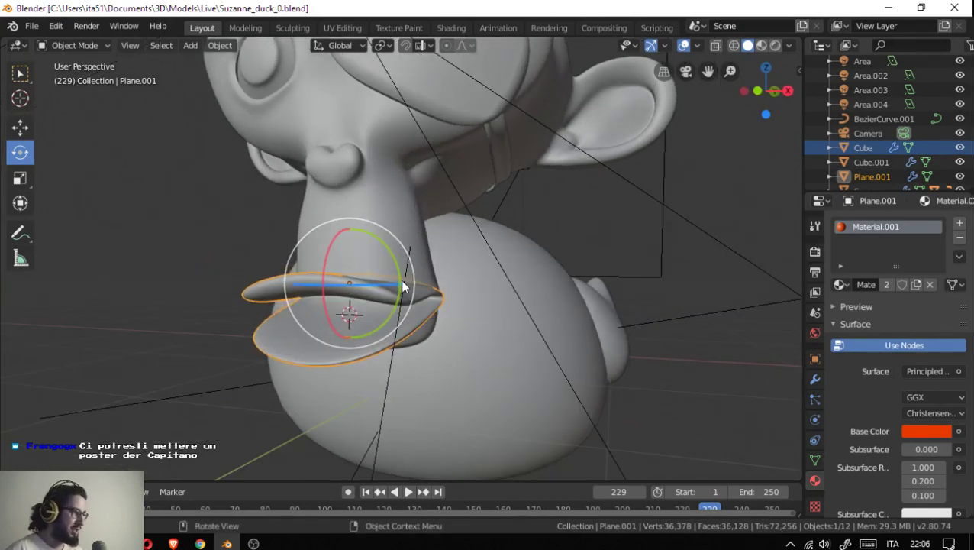
- Show Modifier Properties, expand the Plane.001 beak's Mirror modifier, and inspect the beak from several angles
click(396, 177)
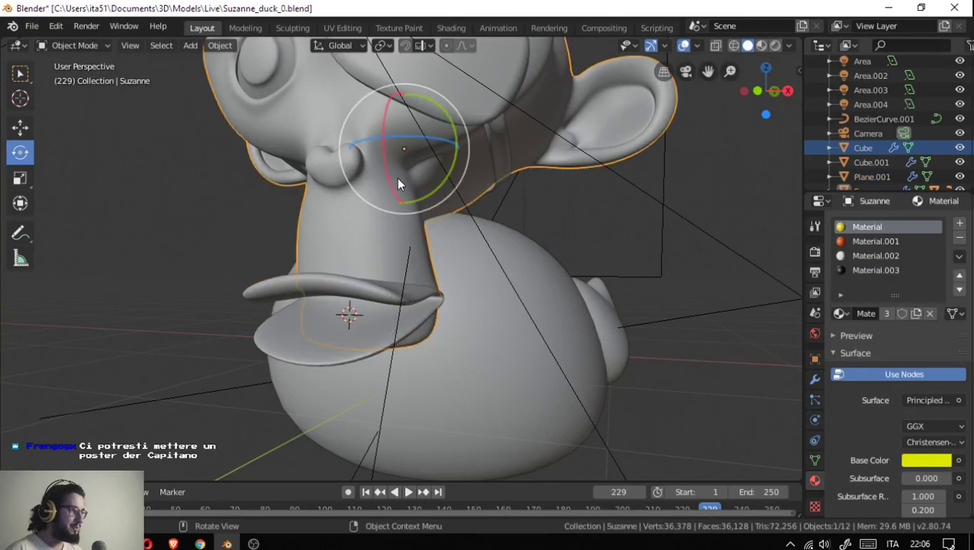
click(813, 382)
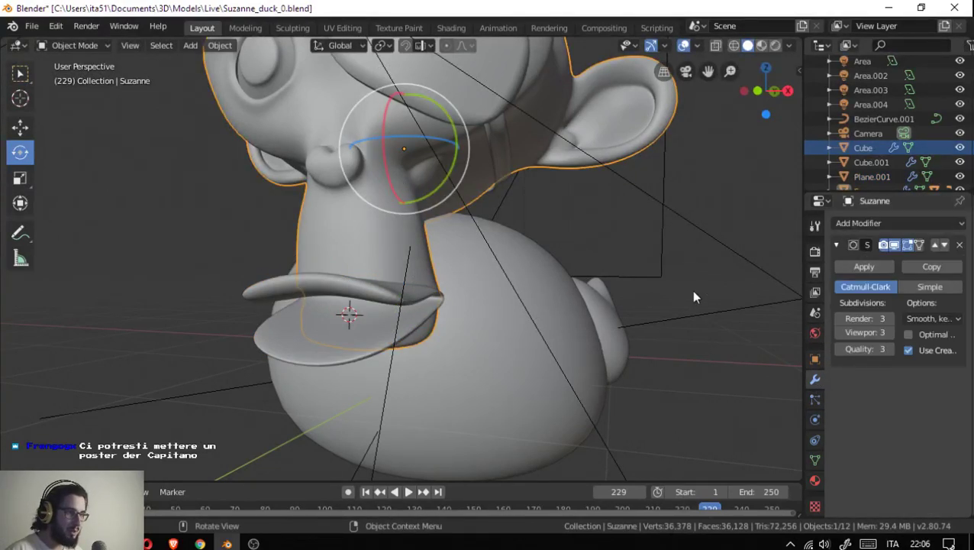
click(364, 289)
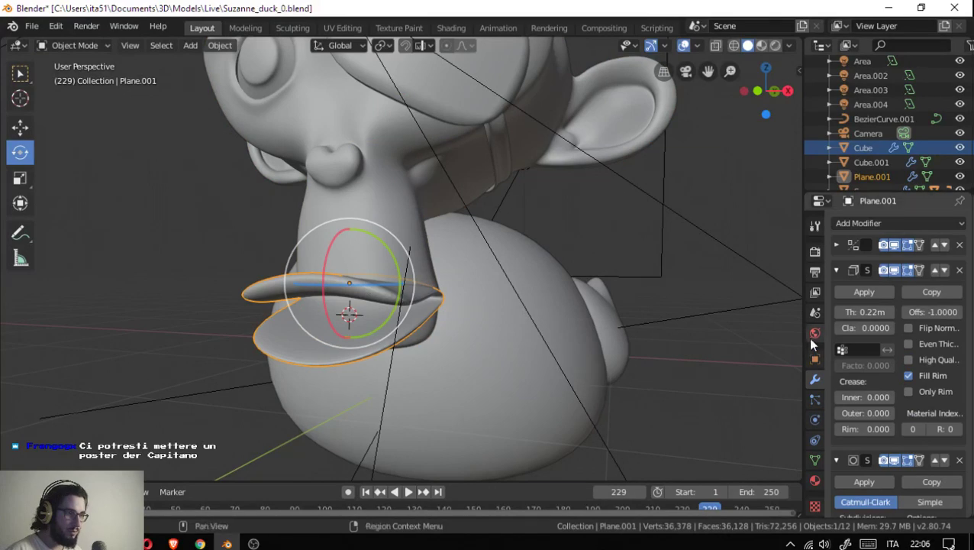
click(838, 246)
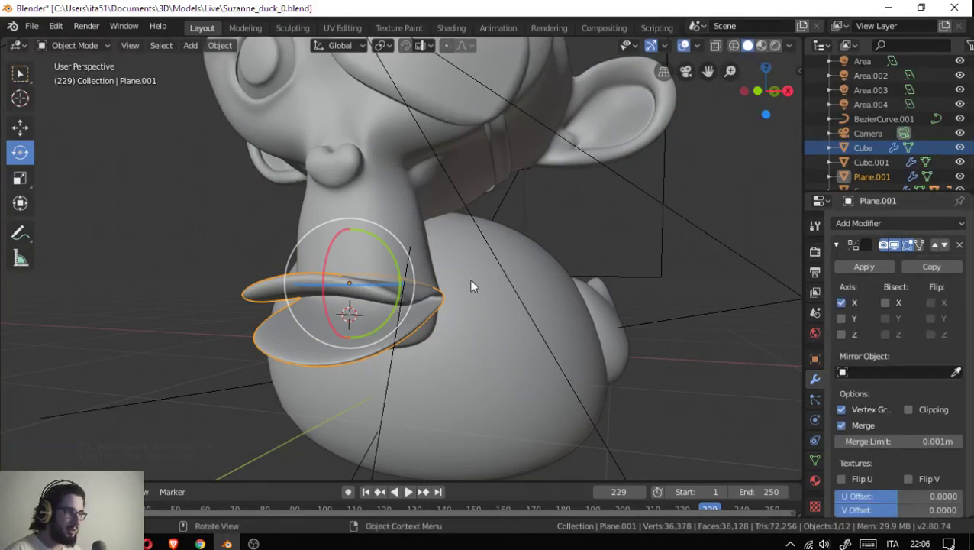
mouse_move(400, 290)
middle_down()
mouse_move(268, 302)
mouse_move(269, 265)
mouse_move(402, 260)
mouse_move(414, 271)
mouse_move(335, 268)
mouse_move(478, 250)
mouse_move(472, 261)
mouse_move(311, 263)
mouse_move(288, 197)
mouse_move(313, 128)
mouse_move(343, 200)
mouse_move(353, 182)
middle_up()
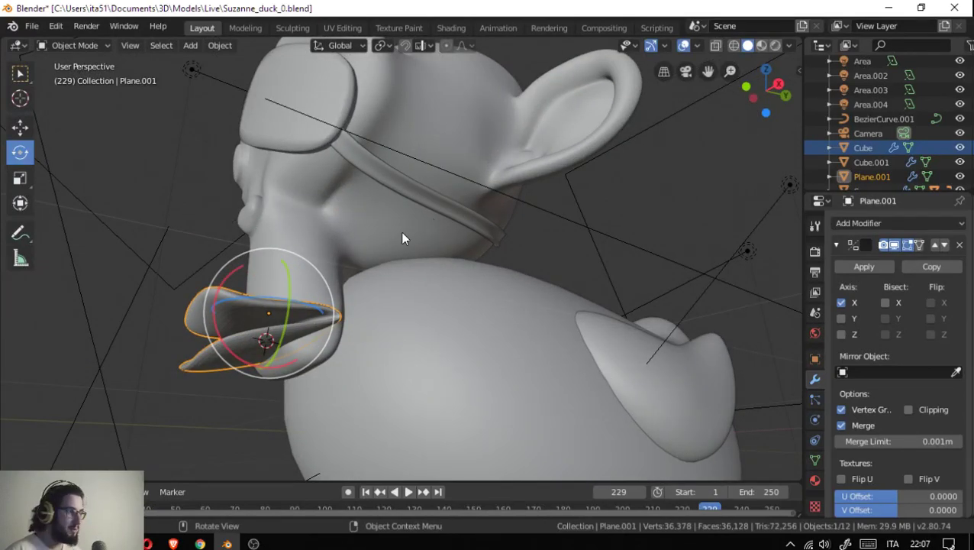
middle_drag(400, 230, 355, 299)
middle_drag(466, 347, 426, 300)
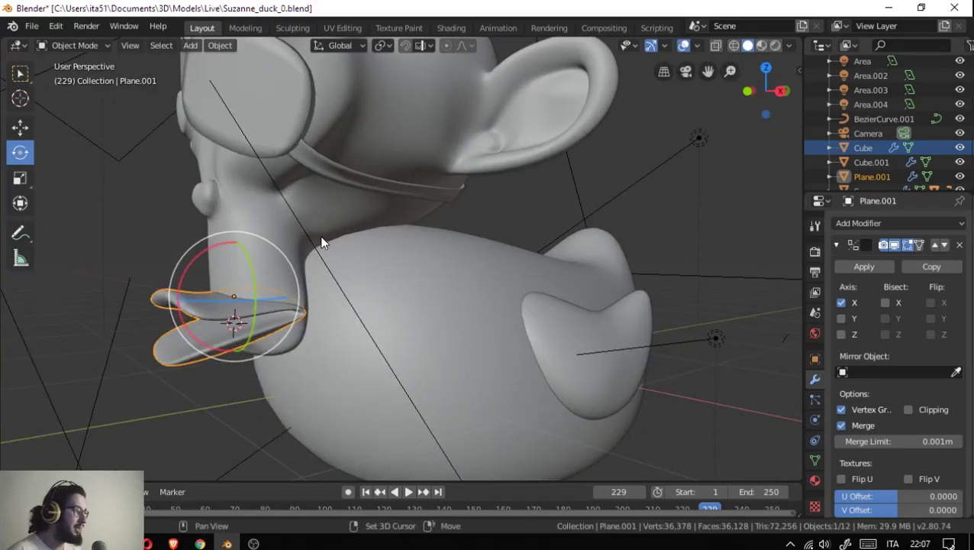
mouse_move(320, 235)
middle_down()
mouse_move(337, 216)
mouse_move(432, 219)
mouse_move(460, 242)
mouse_move(460, 228)
mouse_move(496, 242)
mouse_move(446, 170)
mouse_move(430, 176)
mouse_move(457, 187)
mouse_move(411, 216)
mouse_move(346, 174)
mouse_move(398, 143)
middle_up()
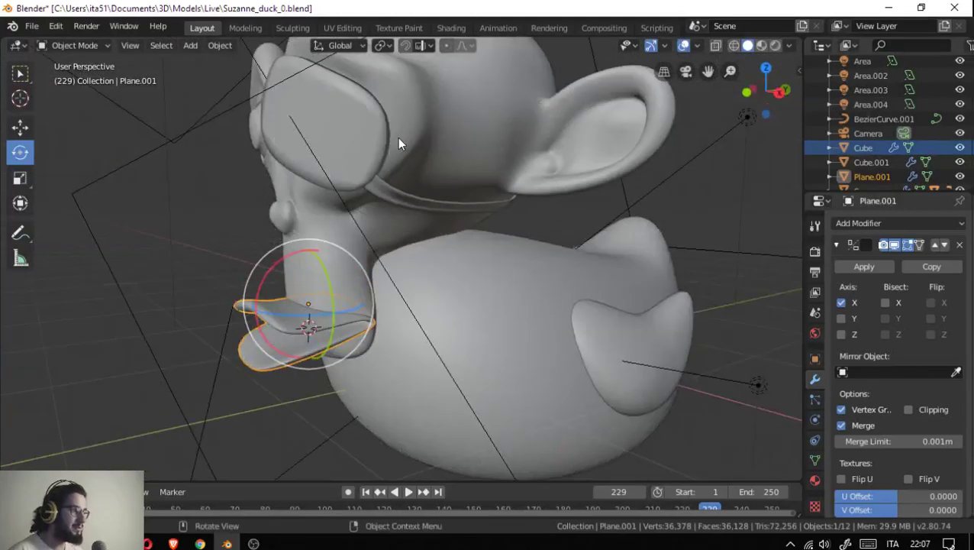
middle_drag(284, 263, 292, 294)
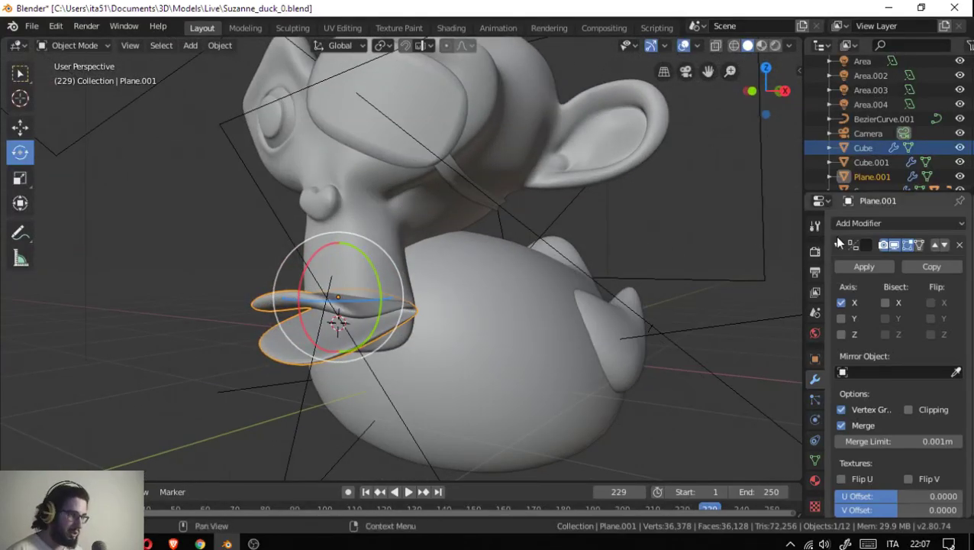
- Apply the beak's Mirror modifier and zoom in to a side view of the beak
click(874, 264)
scroll(906, 313, down, 2)
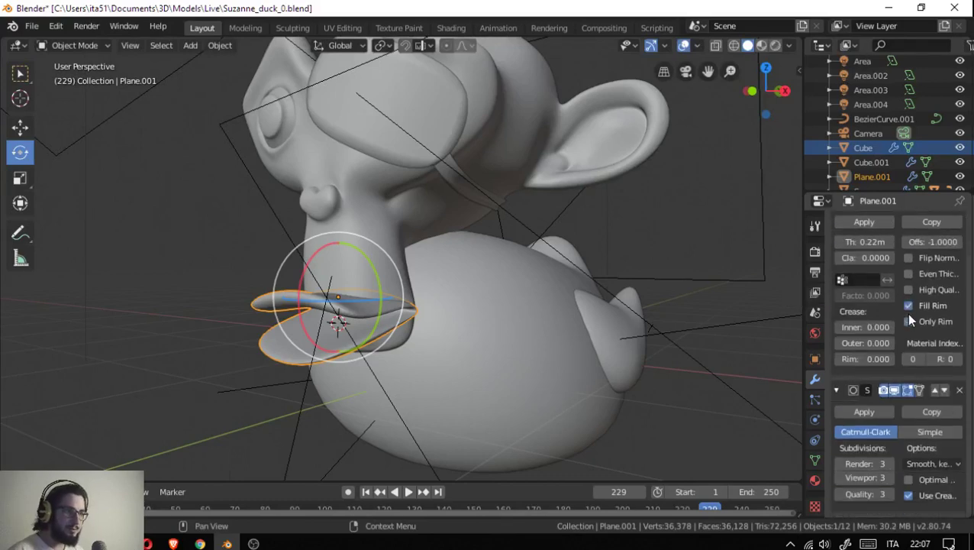
middle_drag(501, 380, 293, 341)
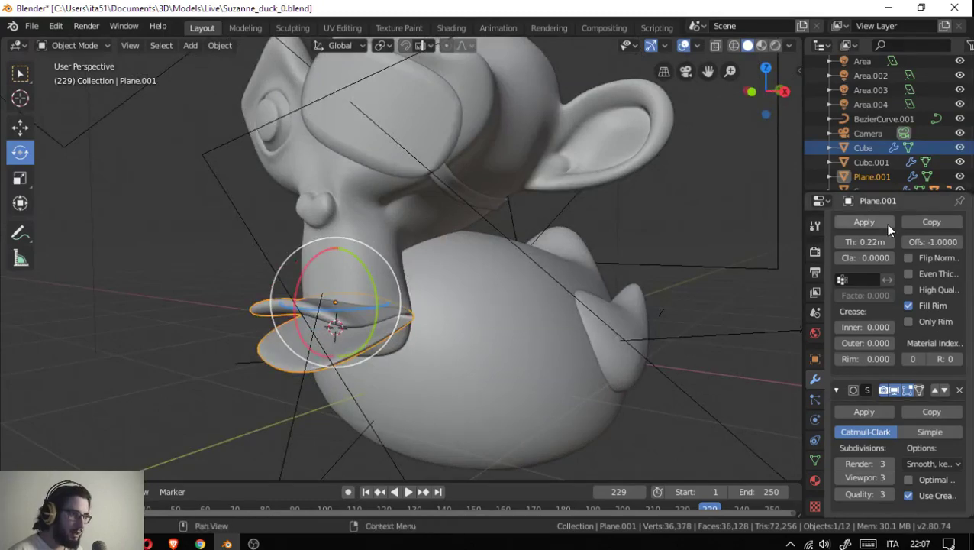
middle_drag(511, 278, 527, 218)
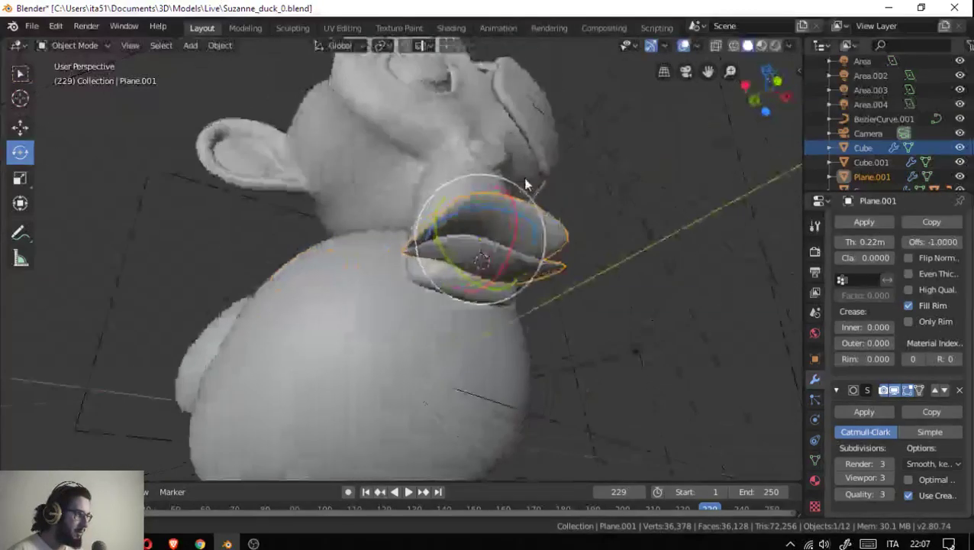
scroll(534, 317, up, 4)
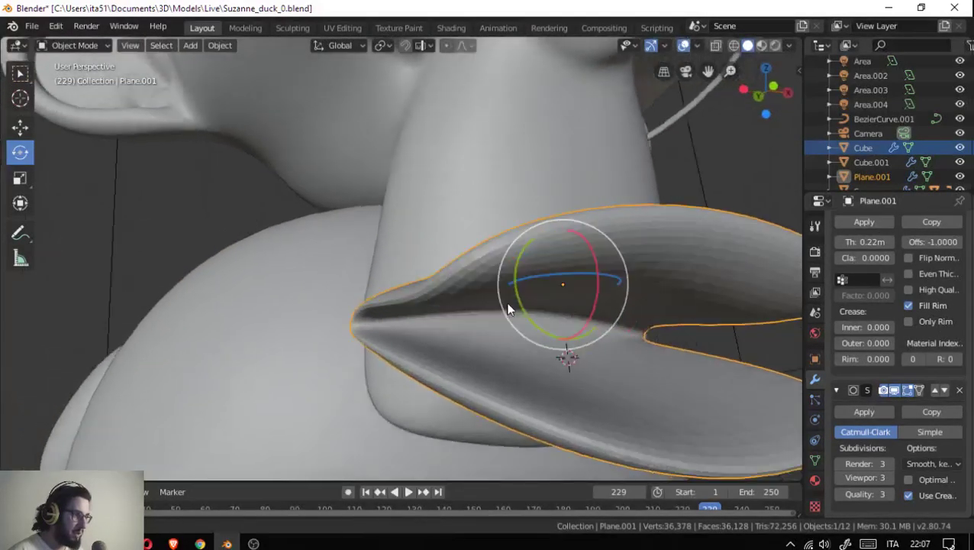
scroll(465, 307, up, 4)
mouse_move(464, 305)
middle_down()
mouse_move(401, 306)
mouse_move(331, 326)
mouse_move(377, 304)
mouse_move(256, 353)
mouse_move(362, 301)
mouse_move(352, 304)
mouse_move(400, 305)
mouse_move(400, 316)
mouse_move(435, 306)
middle_up()
- Switch the Plane.001 beak into Edit Mode
click(495, 300)
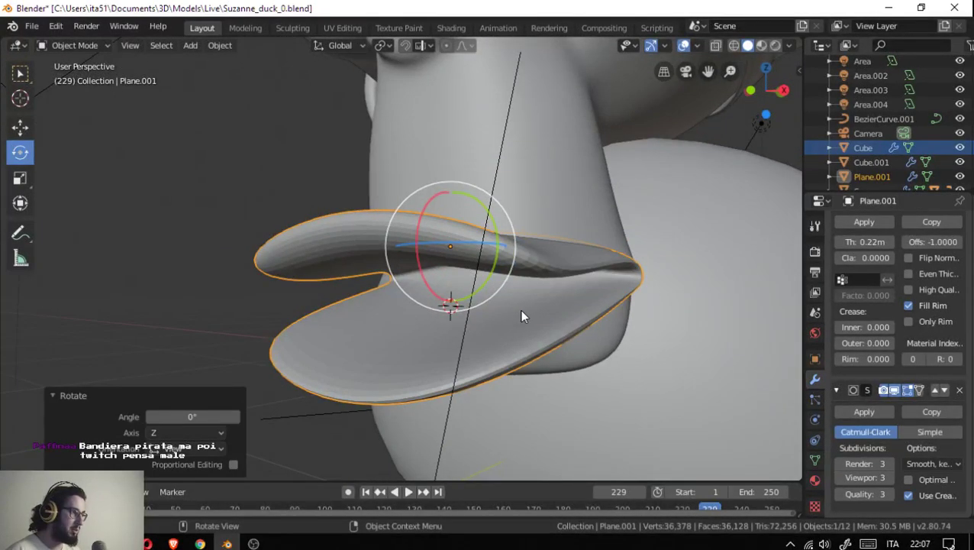
key(ctrl+Tab)
click(576, 310)
mouse_move(577, 310)
middle_down()
mouse_move(556, 328)
mouse_move(587, 305)
mouse_move(537, 244)
mouse_move(490, 241)
middle_up()
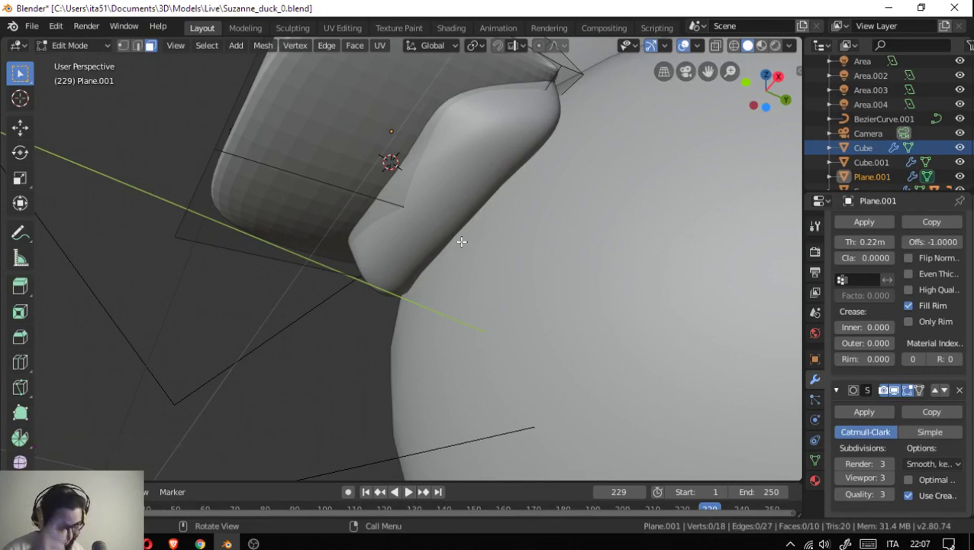
- Add one edge loop across the beak, slid to factor -0.143, and save Suzanne_duck_0.blend
ctrl+middle_drag(418, 220, 425, 271)
key(ctrl+r)
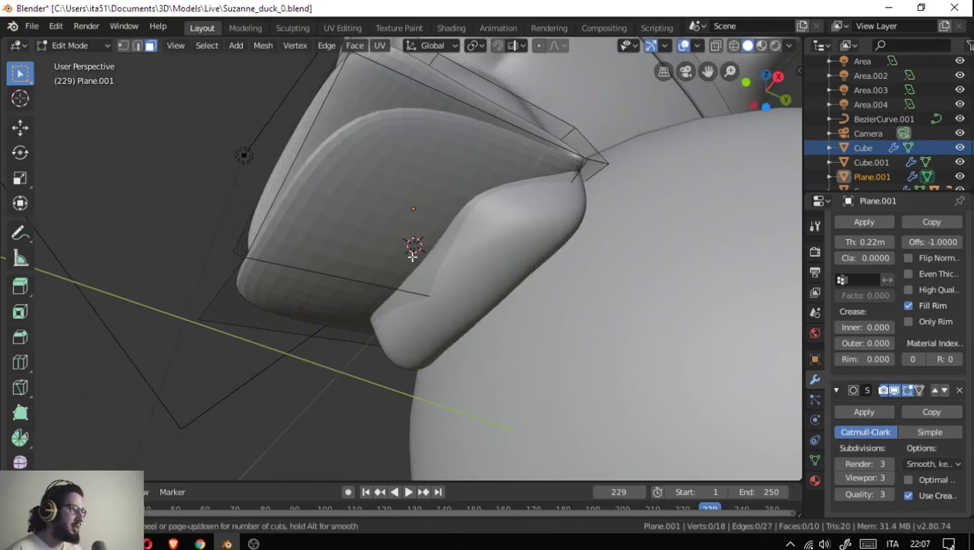
click(405, 242)
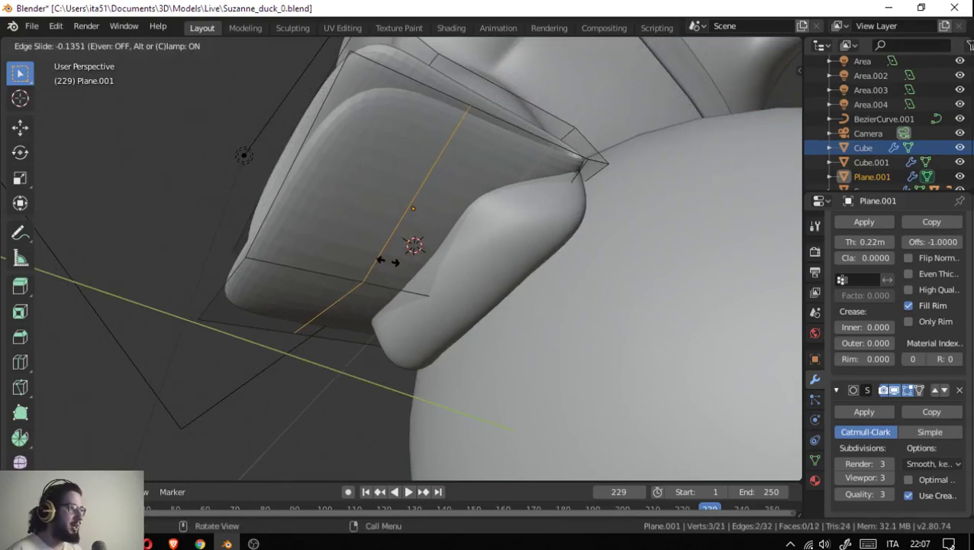
click(387, 260)
mouse_move(388, 261)
middle_down()
mouse_move(413, 300)
mouse_move(425, 281)
middle_up()
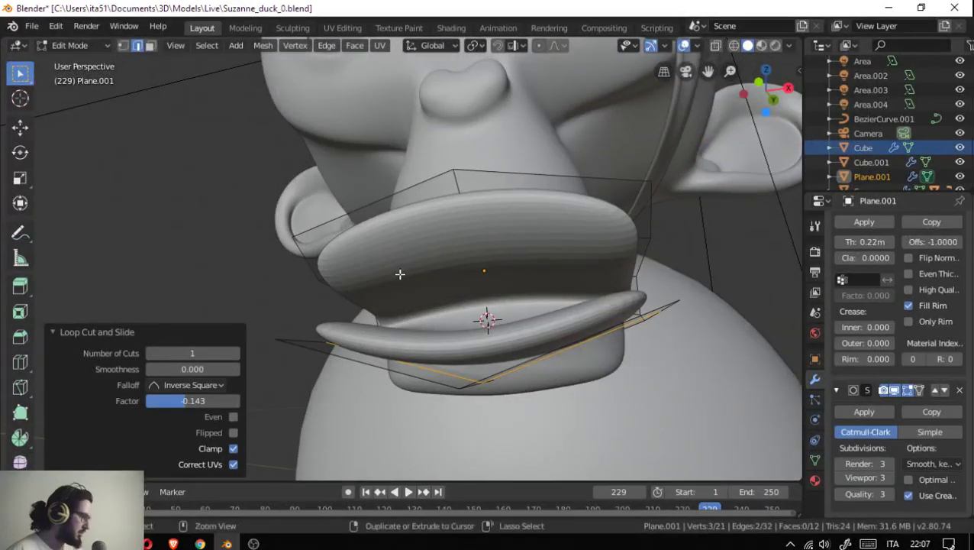
key(ctrl+s)
- Minimize Blender, restore OBS, and launch a new Blender session from the desktop shortcut
click(888, 7)
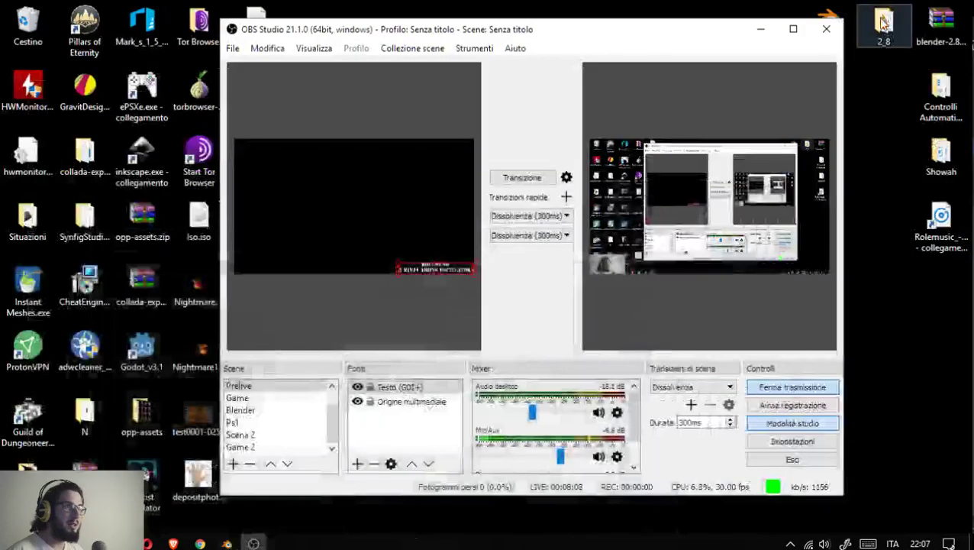
click(766, 26)
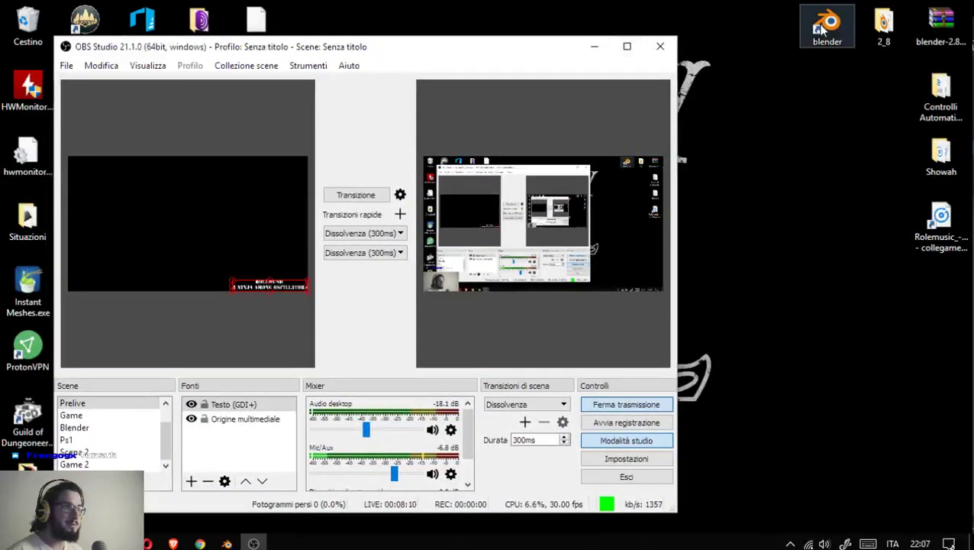
click(823, 29)
double_click(822, 29)
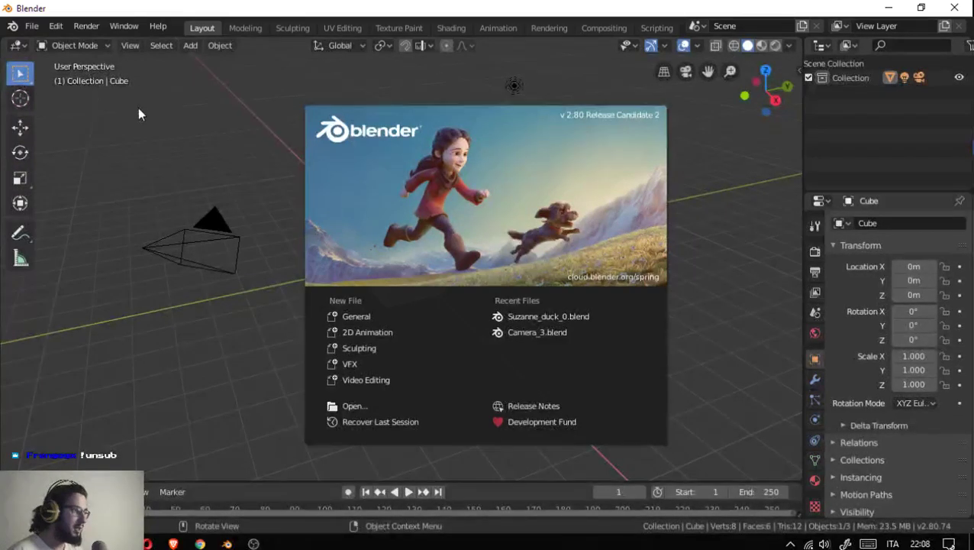
- Open Hand.blend from the Desktop folder and orbit around its subdivided hand mesh
click(31, 29)
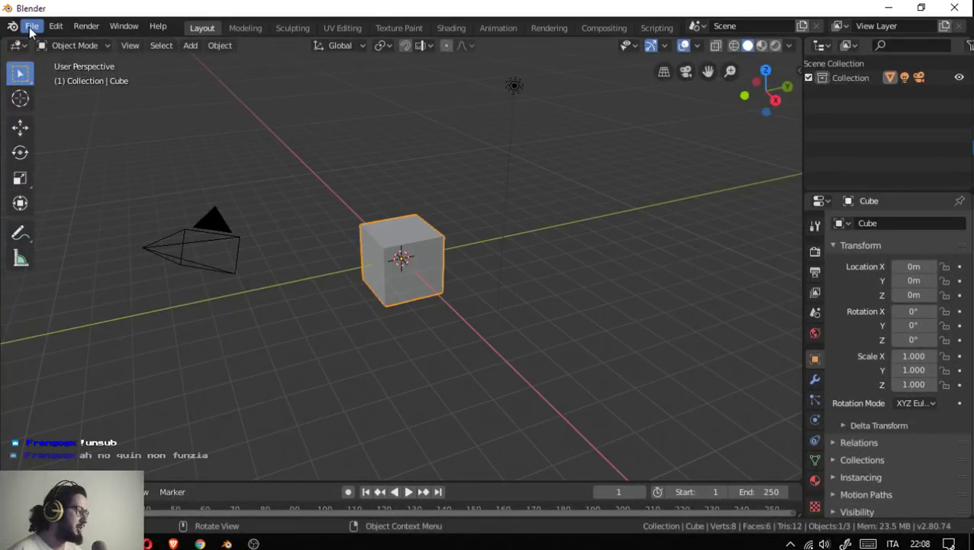
click(32, 27)
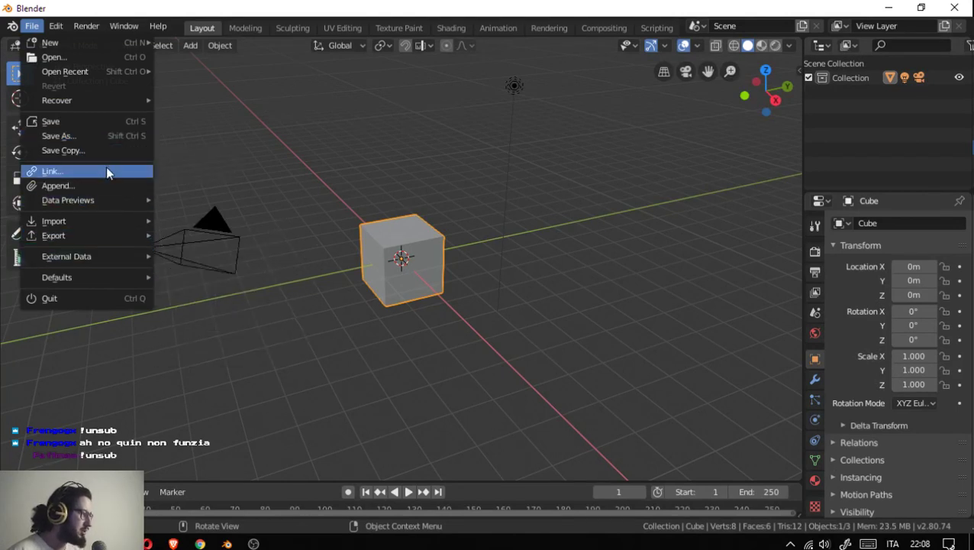
click(100, 57)
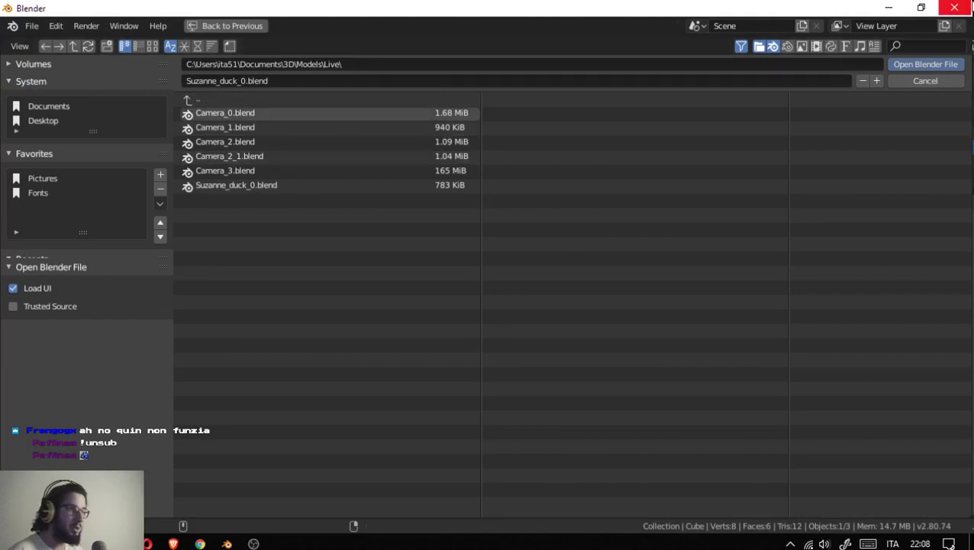
click(888, 6)
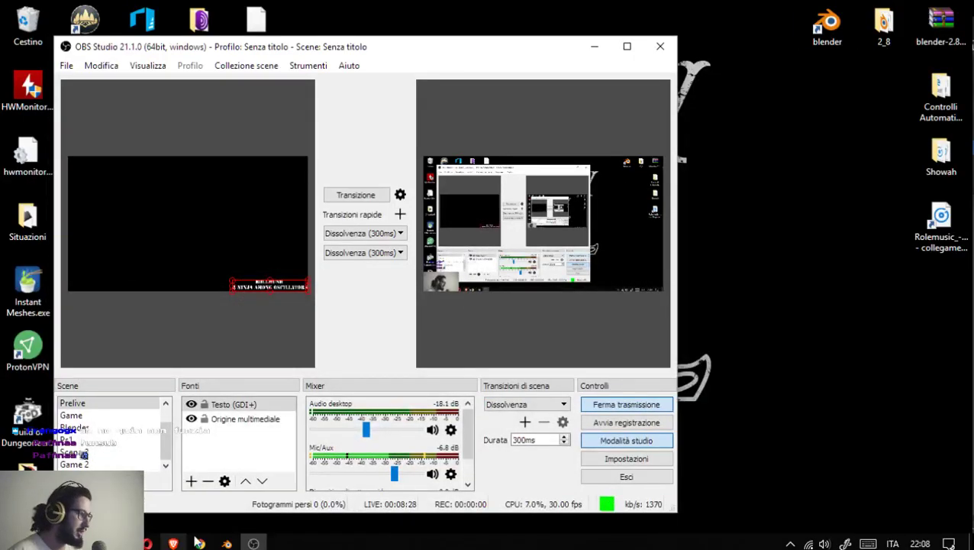
mouse_move(226, 543)
click(254, 501)
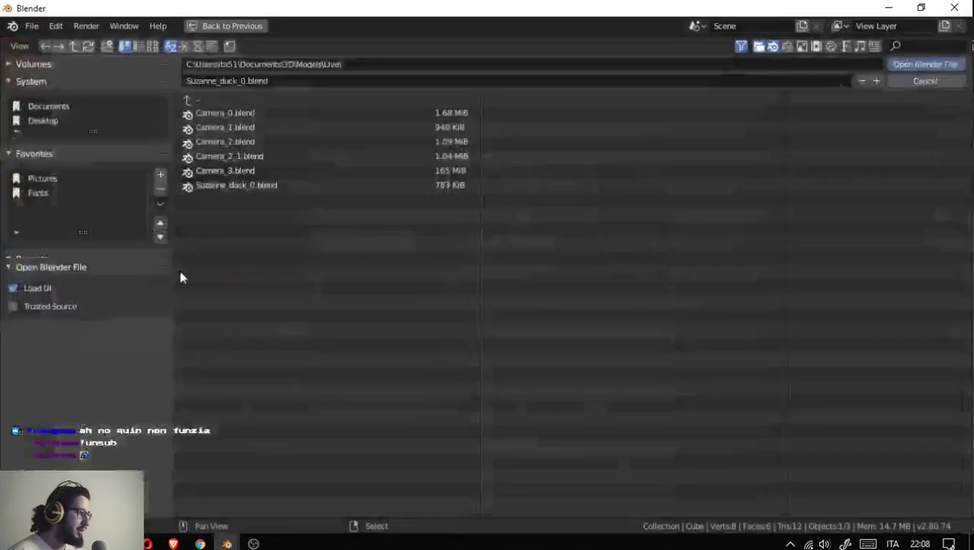
click(32, 121)
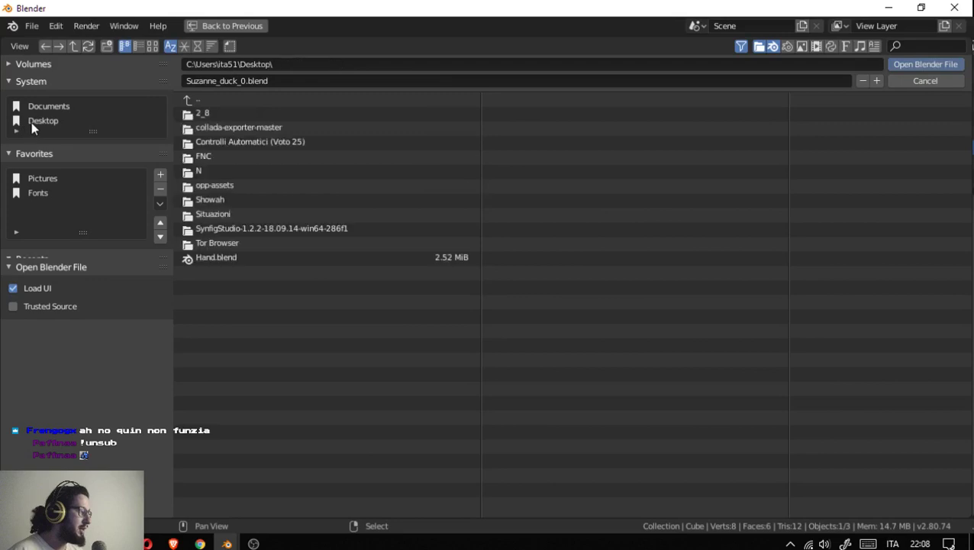
double_click(233, 258)
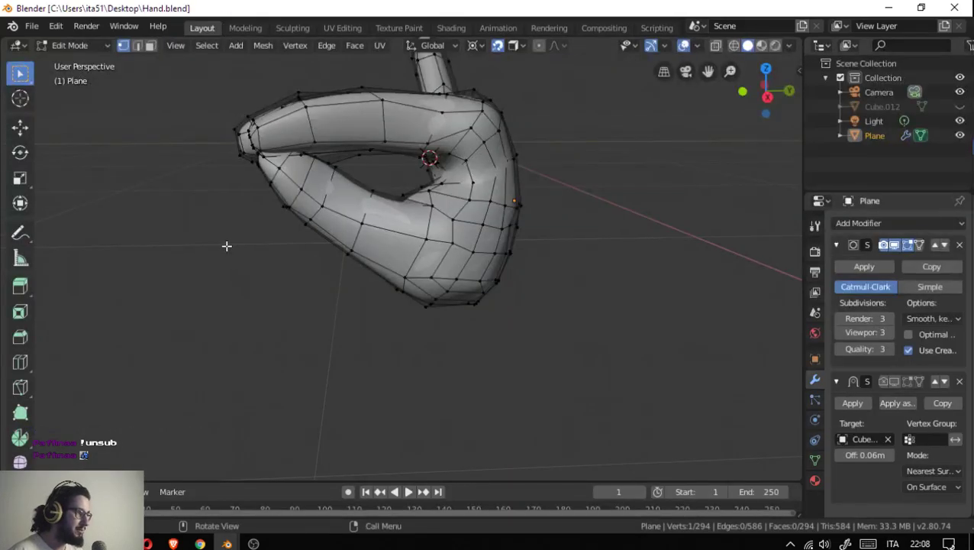
mouse_move(237, 251)
middle_down()
mouse_move(252, 311)
mouse_move(247, 338)
mouse_move(454, 314)
mouse_move(446, 322)
mouse_move(420, 315)
mouse_move(424, 303)
mouse_move(443, 331)
mouse_move(434, 256)
mouse_move(451, 245)
mouse_move(329, 264)
mouse_move(277, 237)
mouse_move(271, 224)
middle_up()
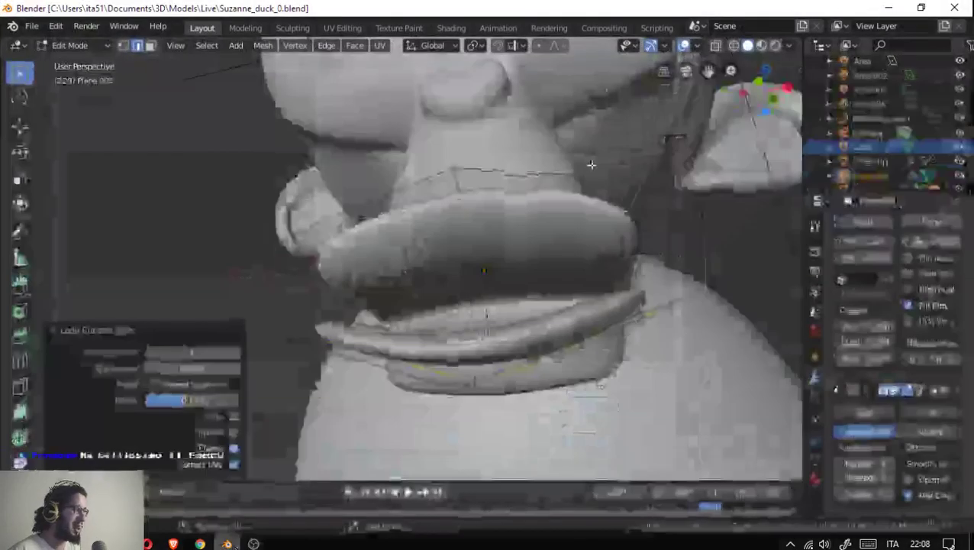
- Select an edge of the beak plane and raise it about 0.052 m along Z
mouse_move(588, 164)
middle_down()
mouse_move(457, 359)
mouse_move(504, 333)
middle_up()
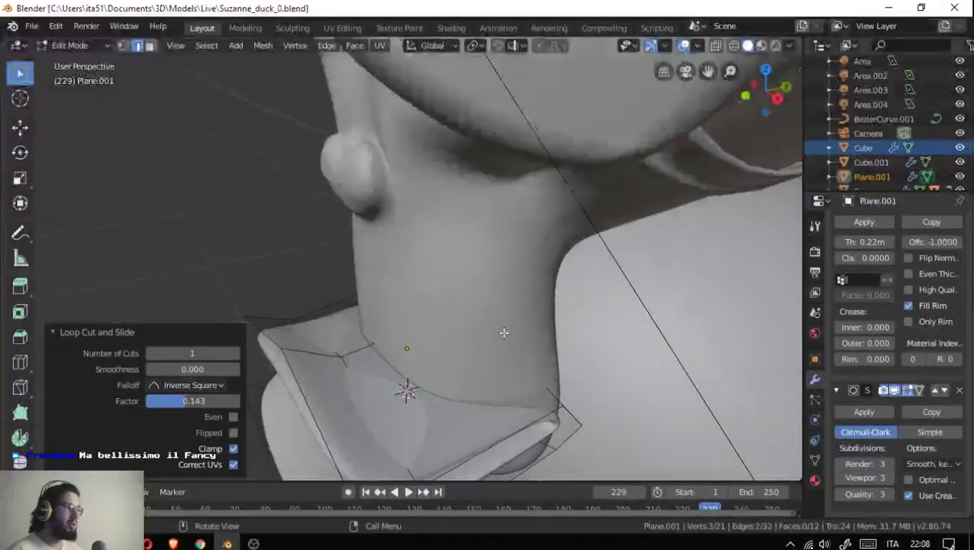
middle_drag(432, 382, 454, 324)
mouse_move(461, 360)
middle_down()
mouse_move(439, 290)
mouse_move(337, 255)
mouse_move(336, 294)
mouse_move(357, 212)
mouse_move(305, 226)
mouse_move(331, 196)
mouse_move(400, 160)
middle_up()
click(422, 194)
mouse_move(422, 194)
middle_down()
mouse_move(435, 225)
mouse_move(456, 176)
mouse_move(439, 201)
middle_up()
key(g)
key(z)
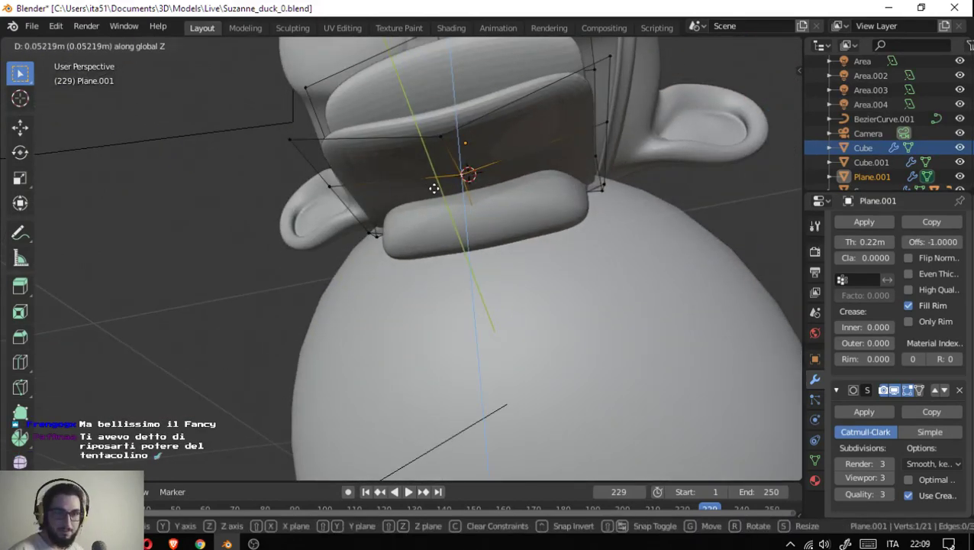
click(434, 188)
mouse_move(434, 189)
middle_down()
mouse_move(408, 199)
mouse_move(383, 157)
mouse_move(369, 250)
mouse_move(370, 235)
mouse_move(250, 229)
mouse_move(265, 213)
mouse_move(242, 224)
mouse_move(243, 210)
middle_up()
scroll(425, 197, up, 4)
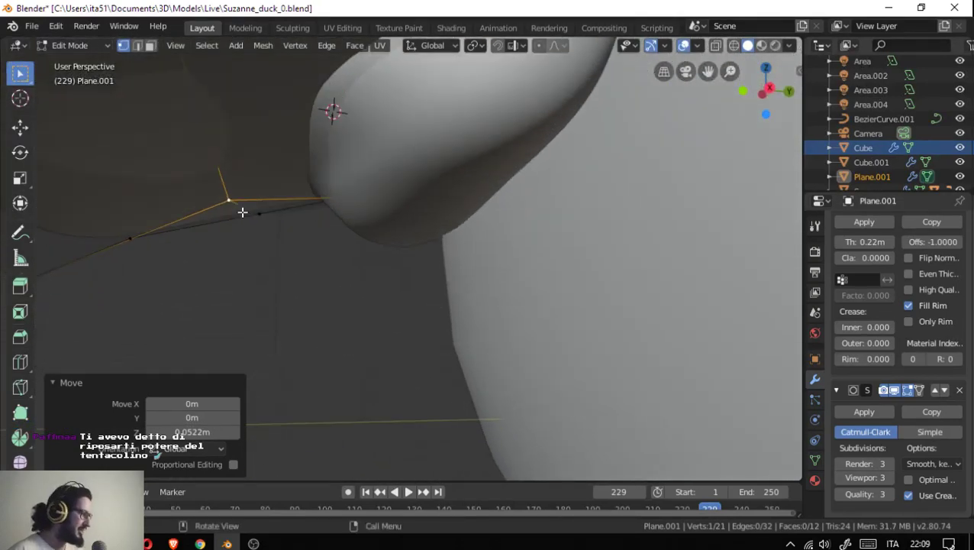
- Slide a beak vertex along its edge
key(g)
key(g)
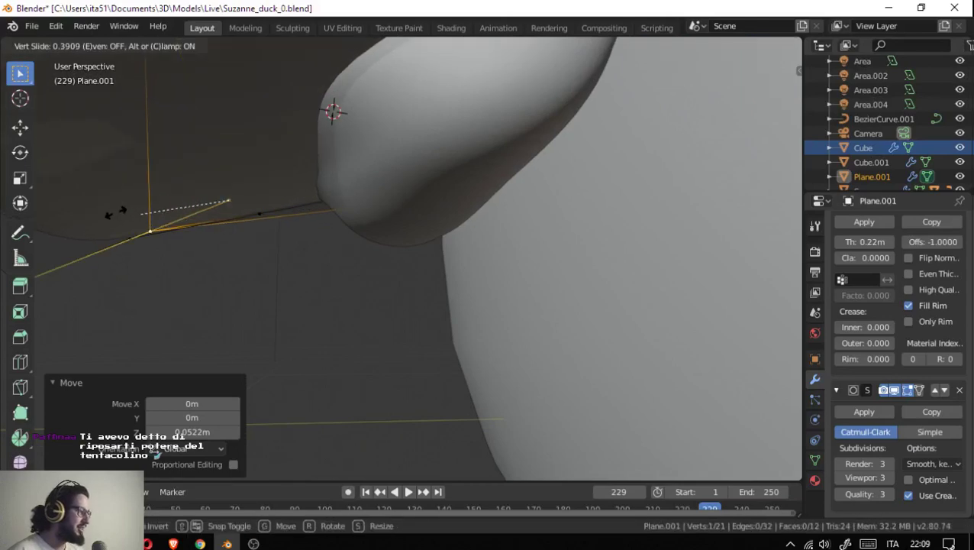
click(142, 214)
mouse_move(141, 220)
middle_down()
mouse_move(195, 218)
mouse_move(282, 256)
mouse_move(288, 244)
mouse_move(252, 172)
mouse_move(488, 202)
mouse_move(546, 200)
mouse_move(559, 165)
mouse_move(467, 196)
mouse_move(524, 242)
mouse_move(570, 250)
mouse_move(457, 272)
mouse_move(572, 169)
mouse_move(516, 200)
mouse_move(389, 220)
mouse_move(589, 225)
middle_up()
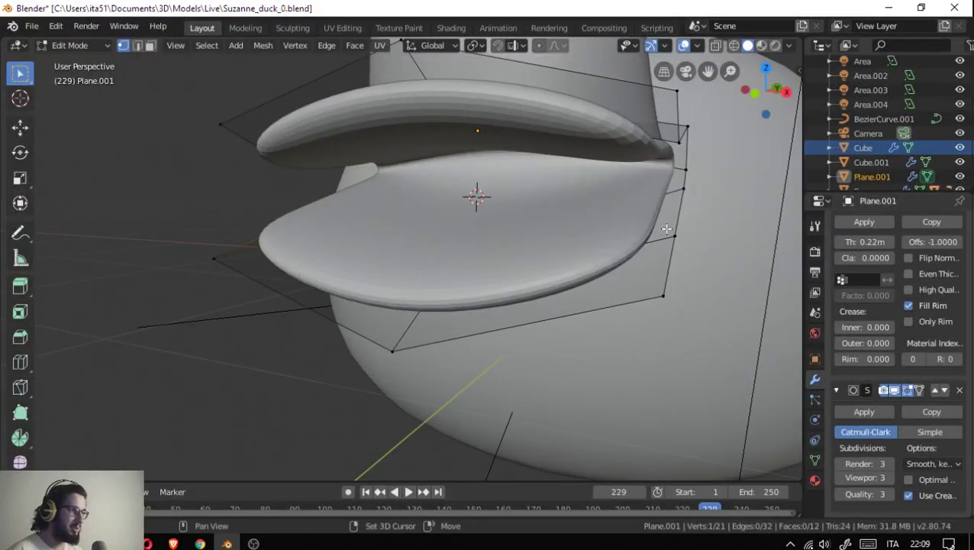
mouse_move(646, 284)
middle_down()
mouse_move(680, 271)
mouse_move(649, 243)
mouse_move(407, 241)
mouse_move(319, 219)
middle_up()
- Push the beak's side vertices back along Y, then lift them 0.0316 m along Z
key(g)
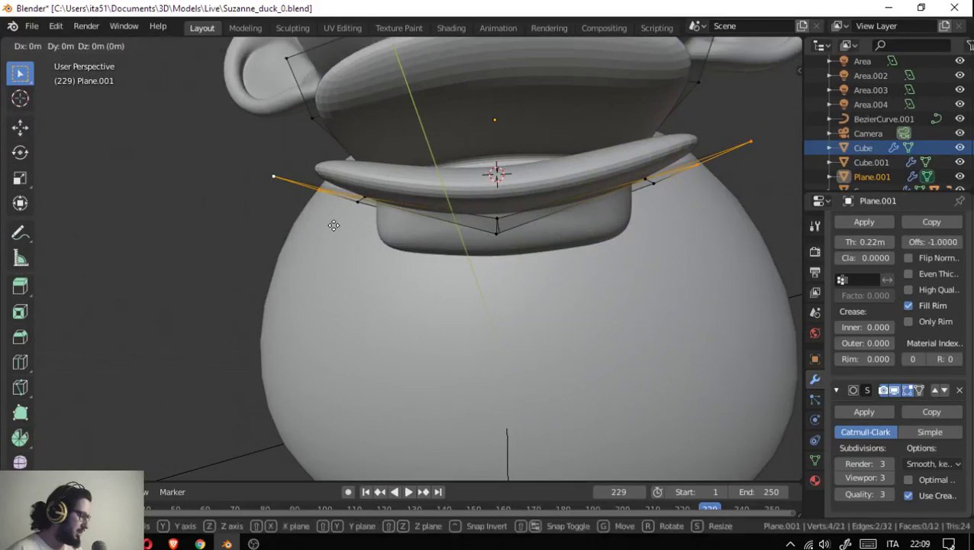
key(y)
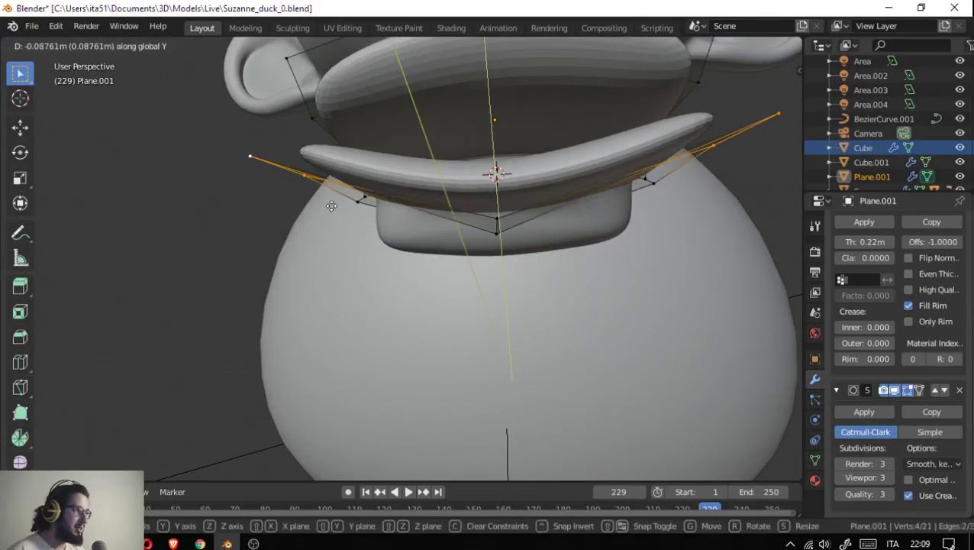
click(330, 209)
mouse_move(331, 209)
middle_down()
mouse_move(352, 233)
mouse_move(354, 221)
middle_up()
key(g)
key(z)
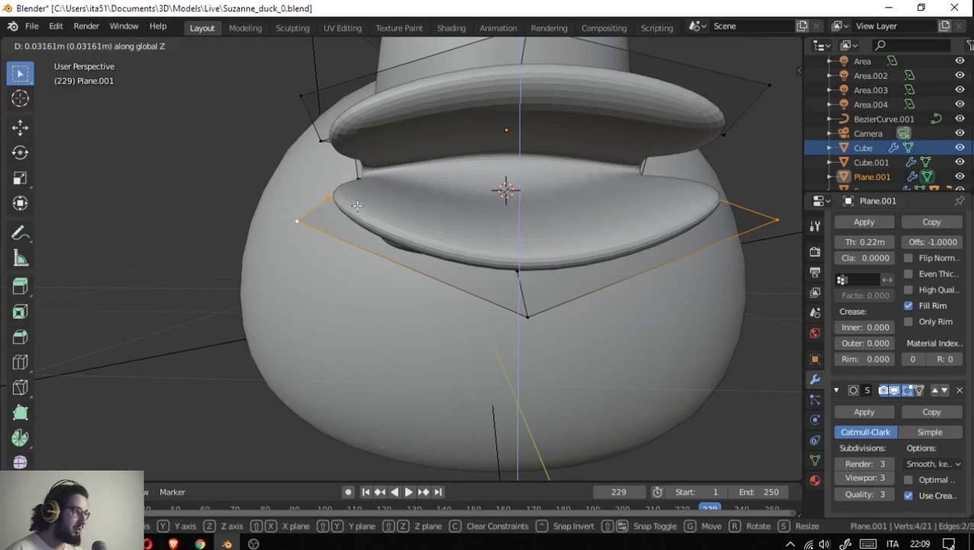
click(357, 205)
mouse_move(357, 206)
middle_down()
mouse_move(465, 223)
mouse_move(387, 145)
mouse_move(331, 130)
mouse_move(359, 115)
mouse_move(420, 102)
mouse_move(439, 126)
mouse_move(526, 137)
middle_up()
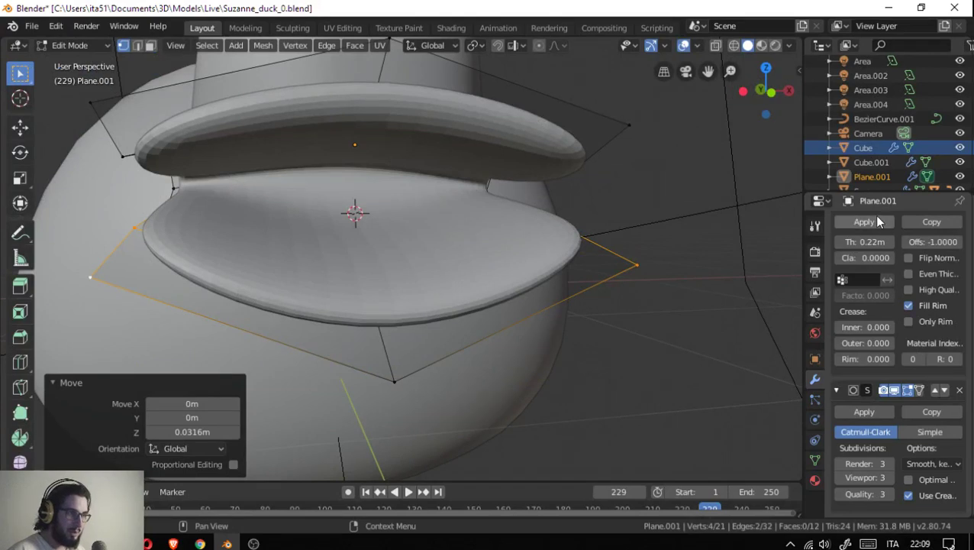
scroll(878, 229, up, 3)
- Switch to Object Mode and apply the beak's Solidify modifier
click(865, 267)
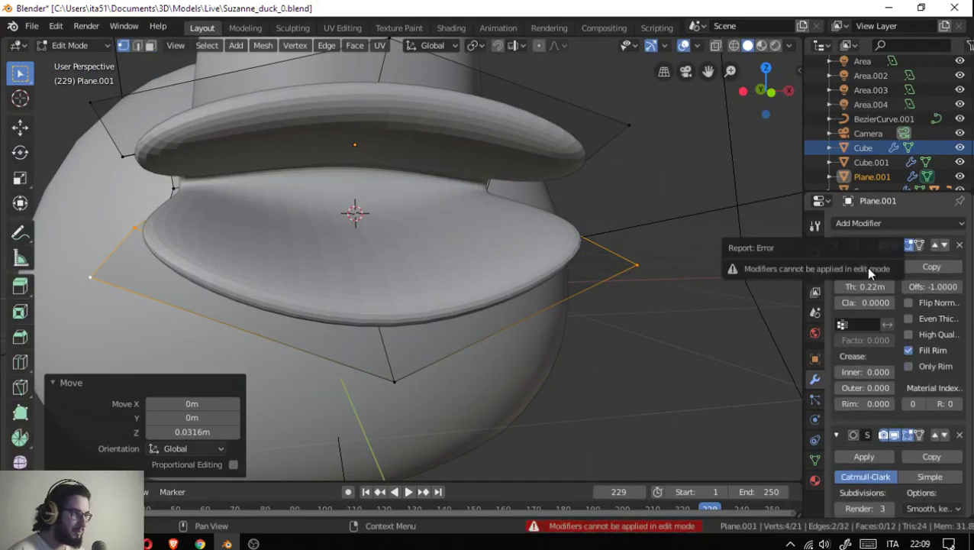
key(Tab)
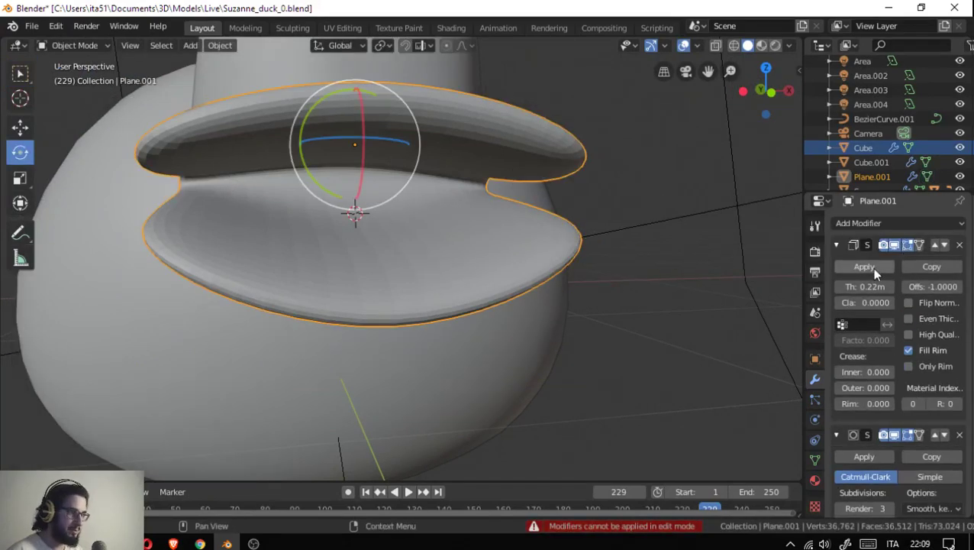
click(869, 266)
middle_drag(746, 267, 524, 241)
- Return to Edit Mode and select a single vertex of the lower beak
key(ctrl+Tab)
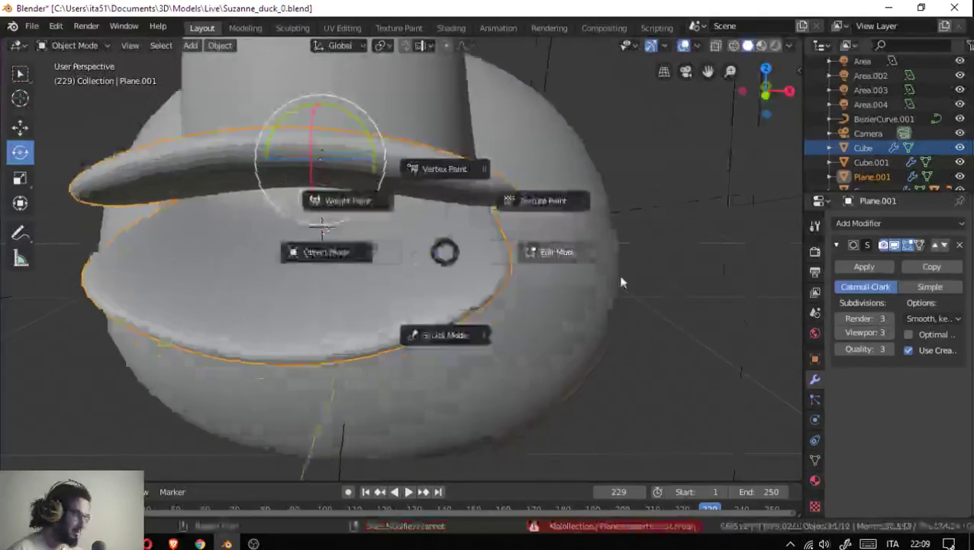
key(Tab)
middle_drag(306, 271, 255, 257)
mouse_move(282, 250)
middle_down()
mouse_move(283, 239)
mouse_move(257, 265)
mouse_move(251, 282)
mouse_move(267, 286)
middle_up()
click(275, 236)
- Slide the selected vertex along its edge, then raise it 0.0797 m along Z
key(shift+v)
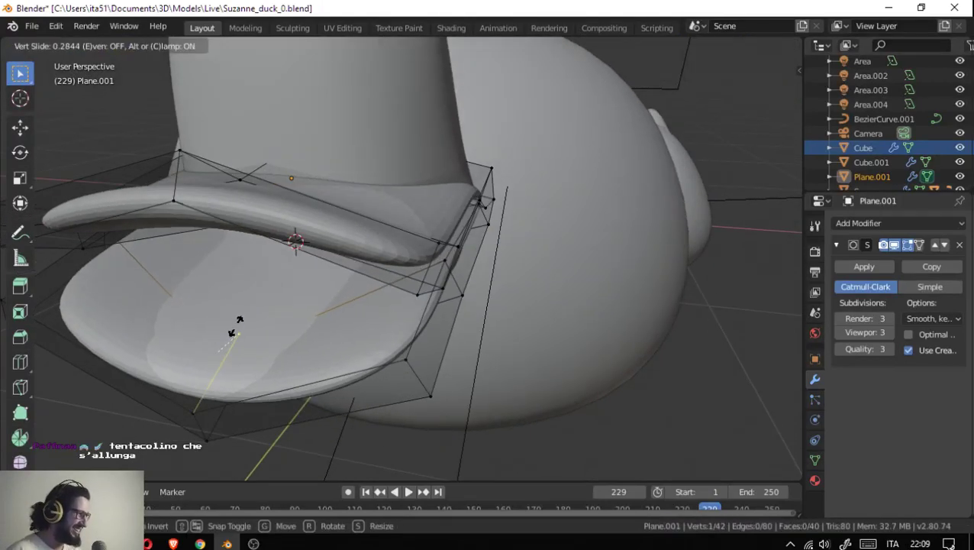
click(223, 341)
middle_drag(224, 342, 235, 313)
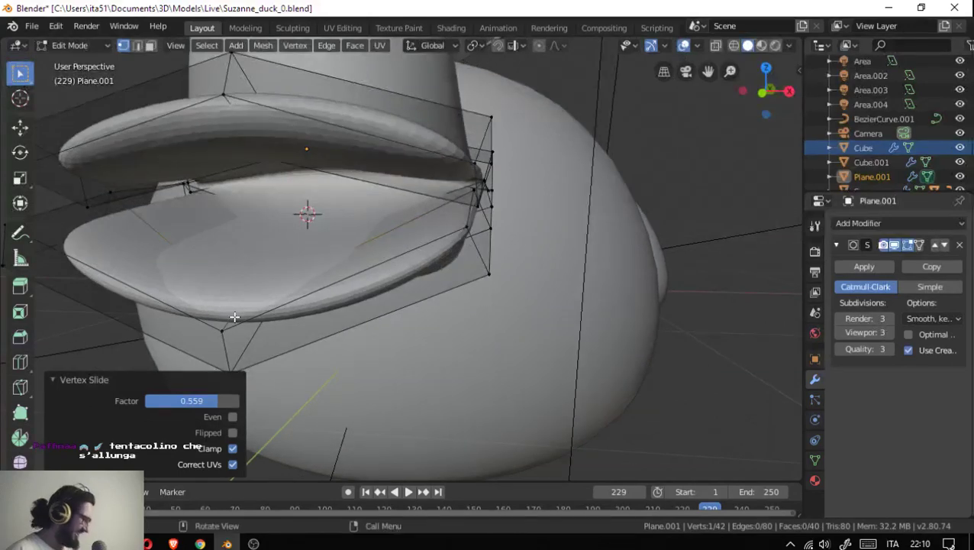
key(g)
key(z)
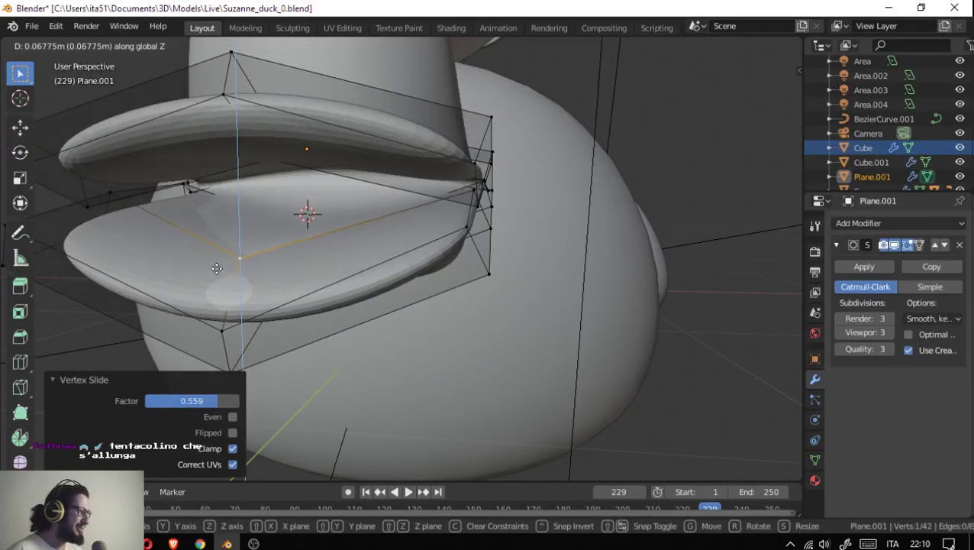
click(220, 268)
mouse_move(229, 252)
middle_down()
mouse_move(151, 269)
mouse_move(171, 225)
mouse_move(109, 277)
middle_up()
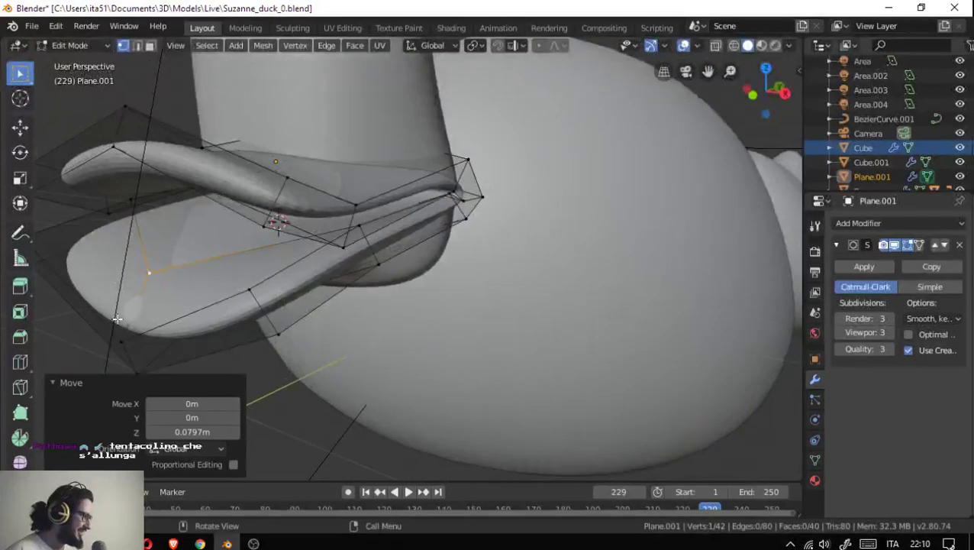
- Select another lower-beak vertex and lift it 0.147 m along Z
click(120, 328)
middle_drag(120, 328, 157, 304)
key(g)
key(z)
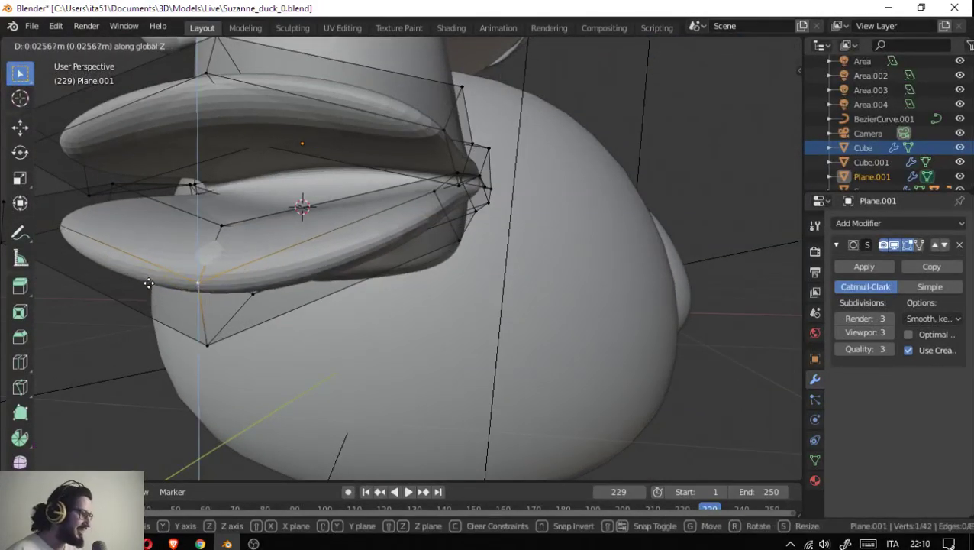
click(151, 191)
mouse_move(151, 191)
middle_down()
mouse_move(372, 291)
mouse_move(343, 307)
mouse_move(322, 297)
middle_up()
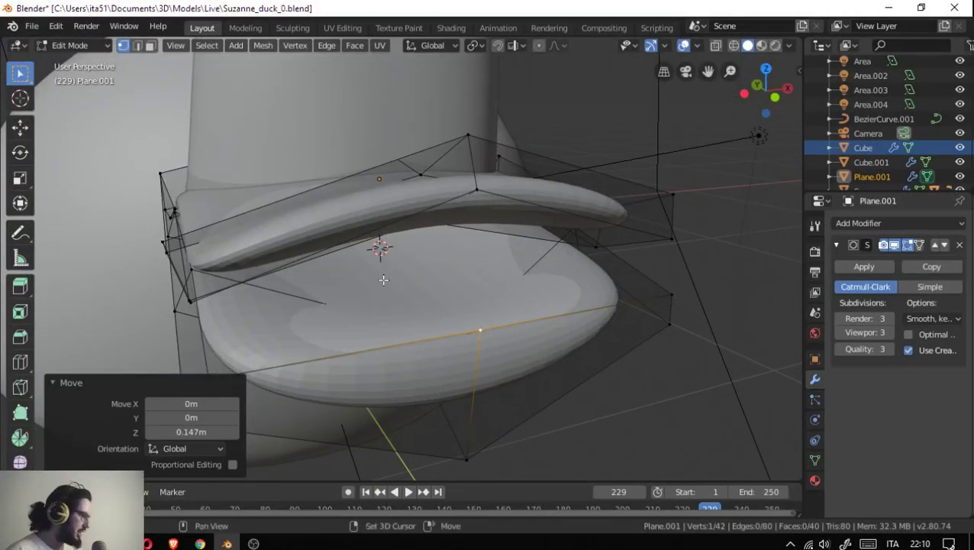
middle_drag(383, 279, 372, 277)
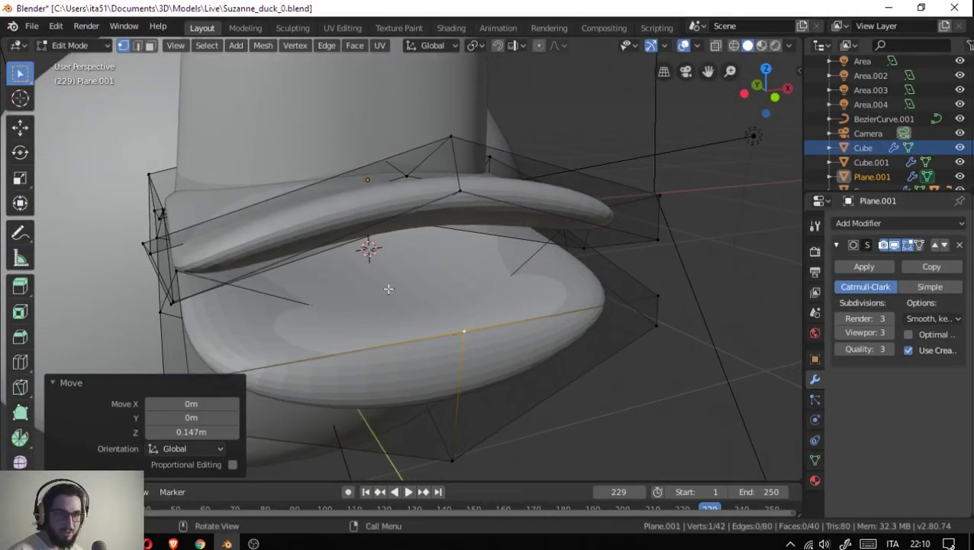
- Deselect the edges and inspect the lips mesh from several angles
click(418, 307)
mouse_move(418, 307)
middle_down()
mouse_move(420, 336)
mouse_move(426, 283)
mouse_move(393, 276)
mouse_move(387, 332)
middle_up()
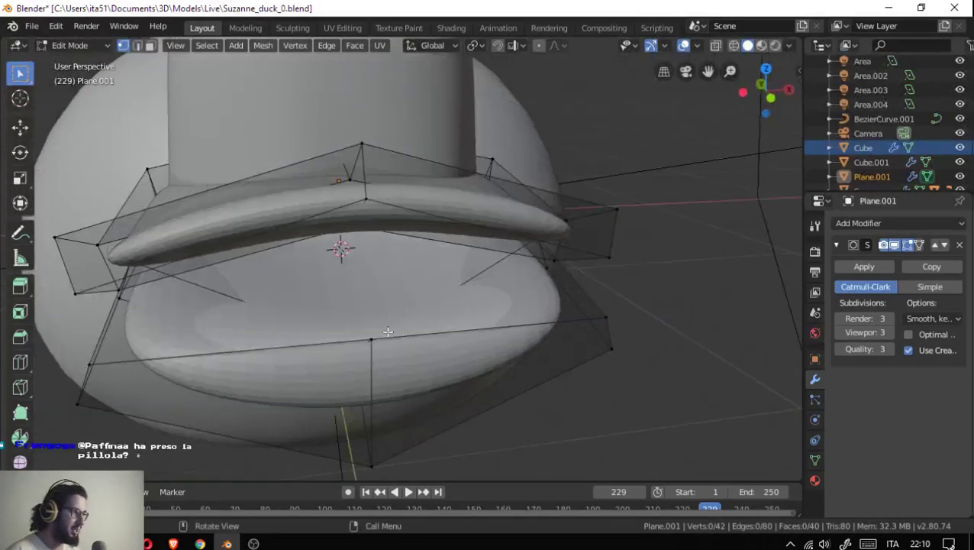
click(355, 299)
middle_drag(355, 300, 335, 297)
mouse_move(238, 262)
middle_down()
mouse_move(230, 290)
mouse_move(225, 237)
mouse_move(204, 207)
mouse_move(343, 229)
middle_up()
- Turn on X-ray and raise a beak cage corner vertex 0.101 m along Z
click(715, 47)
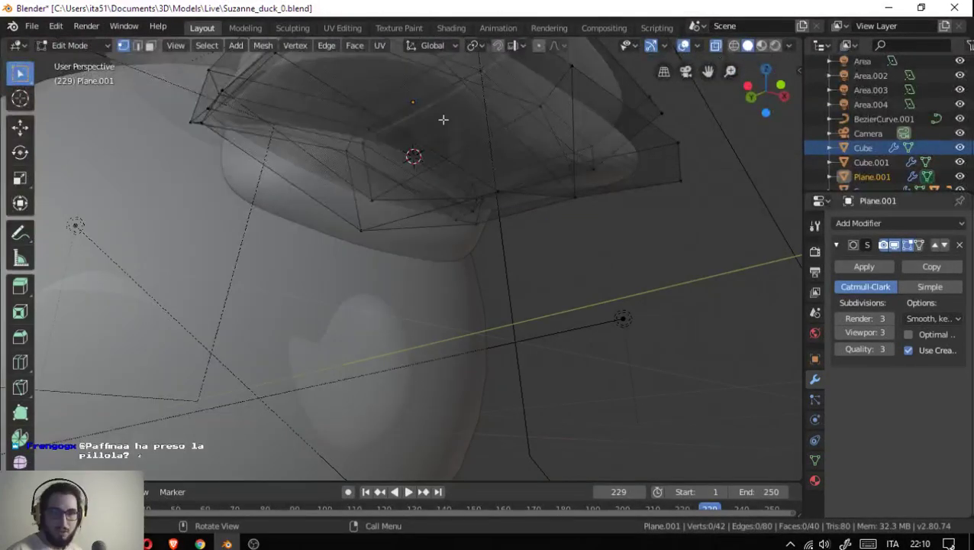
mouse_move(444, 120)
middle_down()
mouse_move(391, 226)
mouse_move(416, 217)
middle_up()
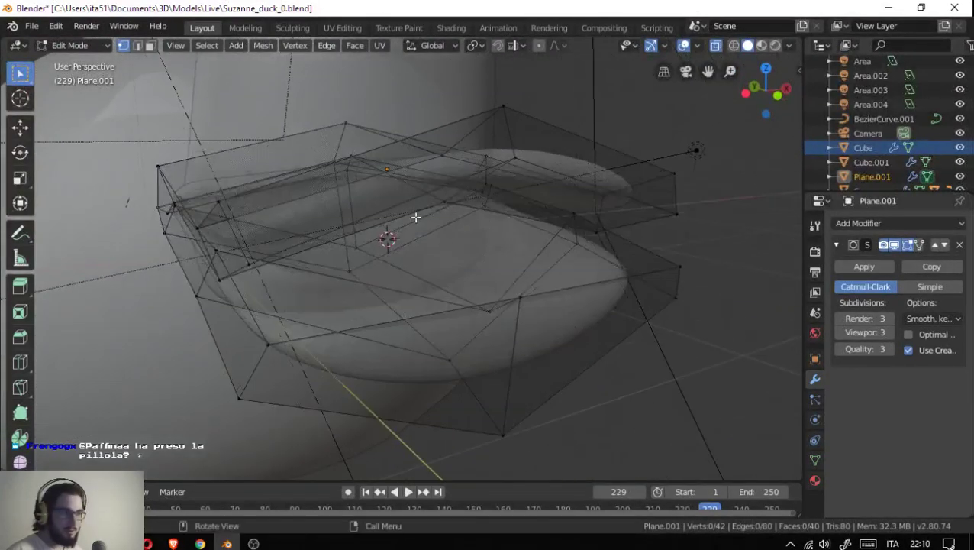
click(483, 295)
mouse_move(483, 296)
middle_down()
mouse_move(467, 341)
mouse_move(468, 314)
mouse_move(505, 283)
middle_up()
mouse_move(571, 237)
middle_down()
mouse_move(618, 246)
mouse_move(638, 304)
mouse_move(592, 305)
mouse_move(579, 294)
middle_up()
key(g)
key(z)
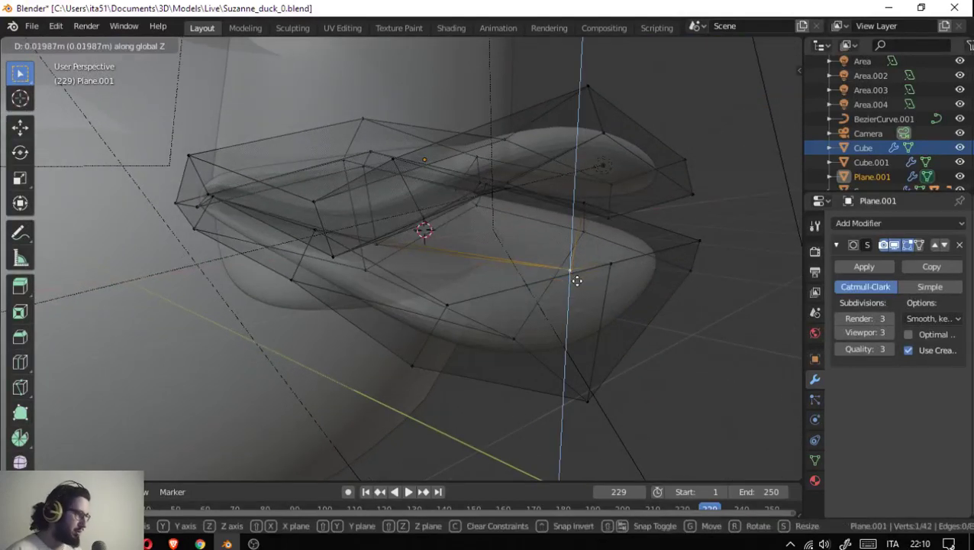
click(585, 230)
mouse_move(585, 228)
middle_down()
mouse_move(505, 206)
mouse_move(320, 195)
mouse_move(445, 244)
mouse_move(417, 267)
middle_up()
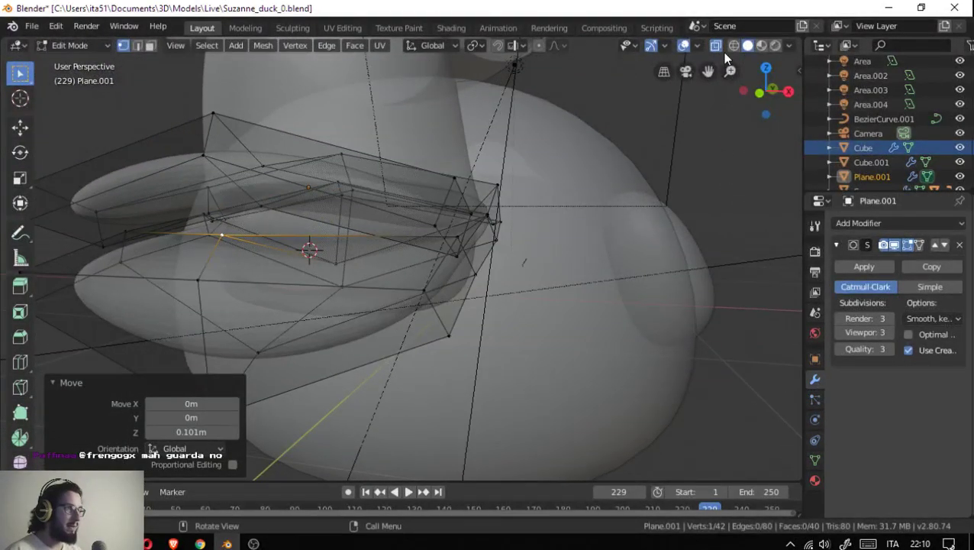
- Try moving a lower-beak cage vertex, then undo it after checking from a frontal view
mouse_move(725, 58)
middle_down()
mouse_move(340, 272)
mouse_move(374, 246)
mouse_move(483, 278)
mouse_move(661, 302)
mouse_move(376, 306)
mouse_move(412, 291)
mouse_move(374, 294)
middle_up()
mouse_move(290, 308)
middle_down()
mouse_move(176, 302)
mouse_move(263, 290)
mouse_move(672, 291)
mouse_move(296, 242)
mouse_move(280, 249)
middle_up()
key(g)
click(159, 290)
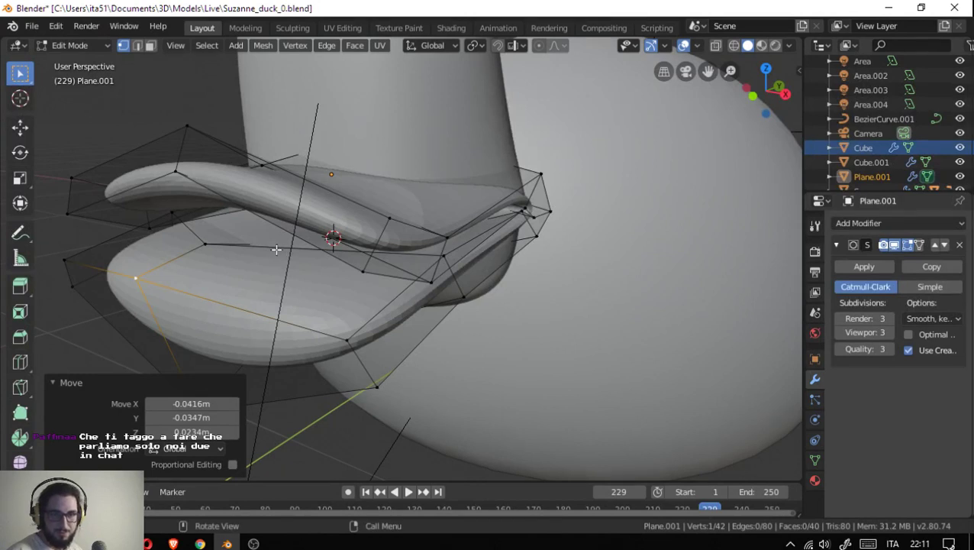
mouse_move(276, 249)
middle_down()
mouse_move(177, 285)
mouse_move(330, 197)
mouse_move(260, 233)
mouse_move(233, 265)
middle_up()
key(ctrl+z)
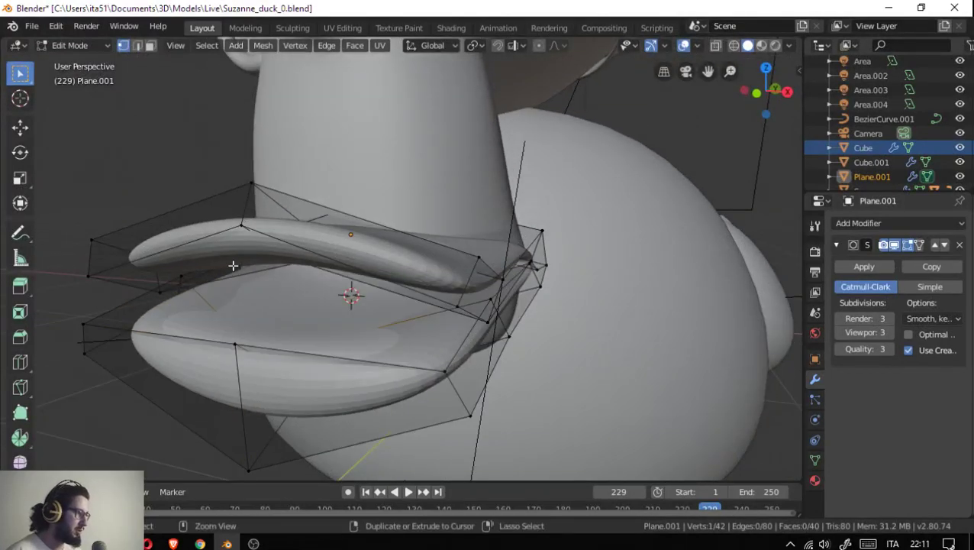
key(ctrl+z)
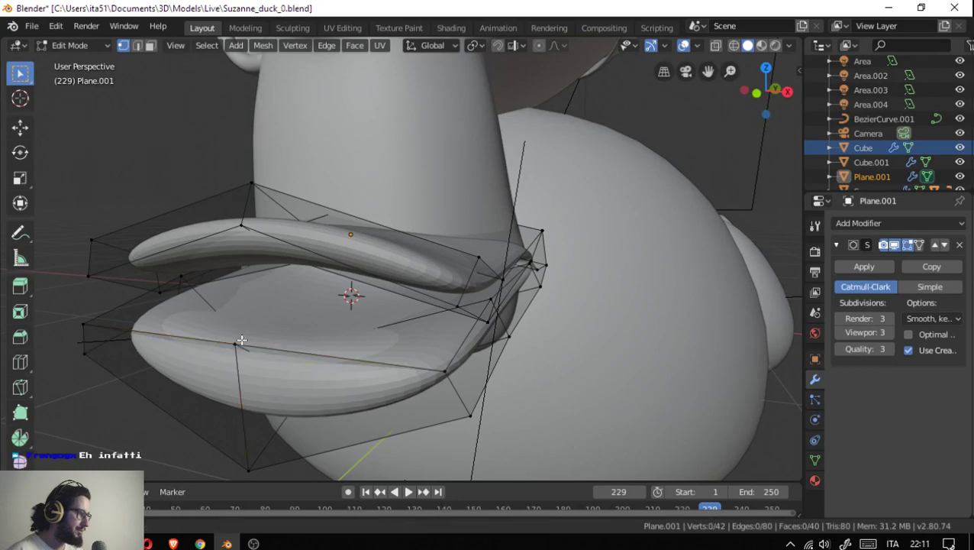
- Reposition a lower-beak vertex, cancel an upward move, and start pulling the corner vertex outward
mouse_move(203, 307)
middle_down()
mouse_move(276, 311)
mouse_move(255, 321)
mouse_move(282, 304)
mouse_move(404, 278)
mouse_move(506, 310)
mouse_move(271, 306)
mouse_move(369, 241)
mouse_move(365, 269)
middle_up()
key(g)
click(229, 292)
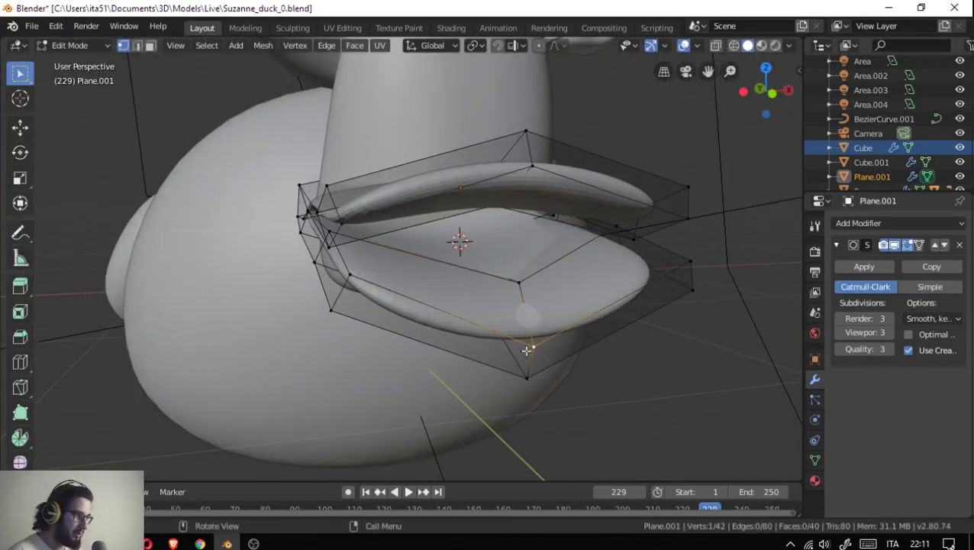
key(g)
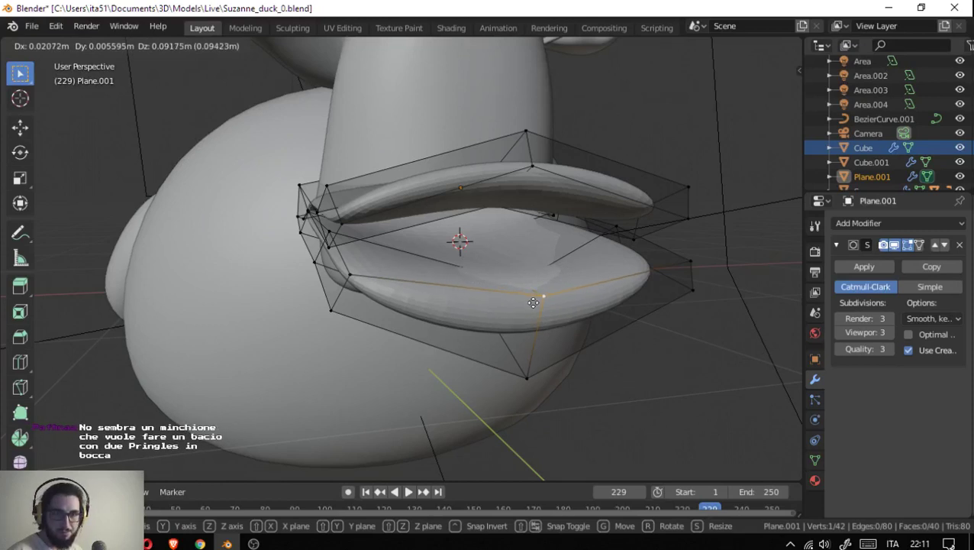
key(Escape)
mouse_move(534, 303)
middle_down()
mouse_move(352, 304)
mouse_move(363, 288)
middle_up()
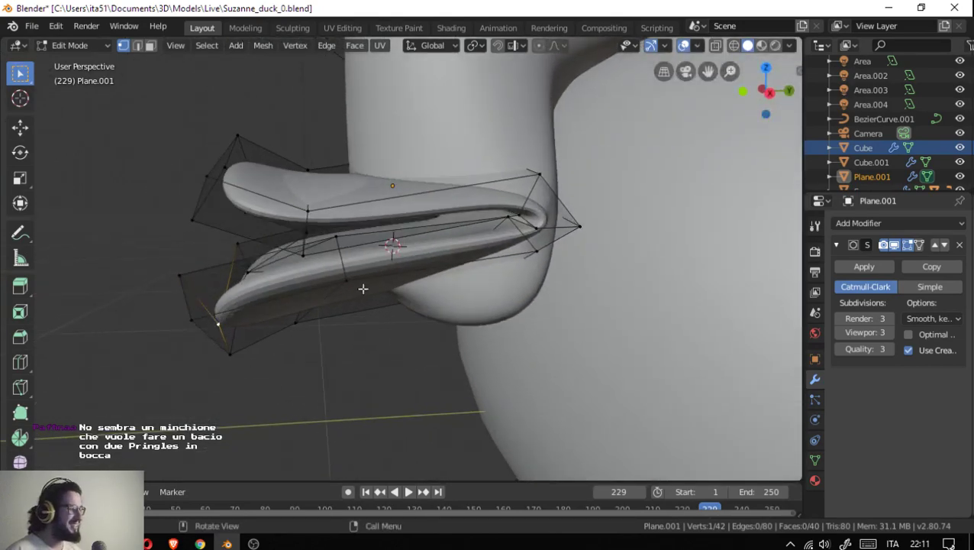
mouse_move(270, 287)
middle_down()
mouse_move(229, 305)
mouse_move(289, 317)
mouse_move(346, 346)
middle_up()
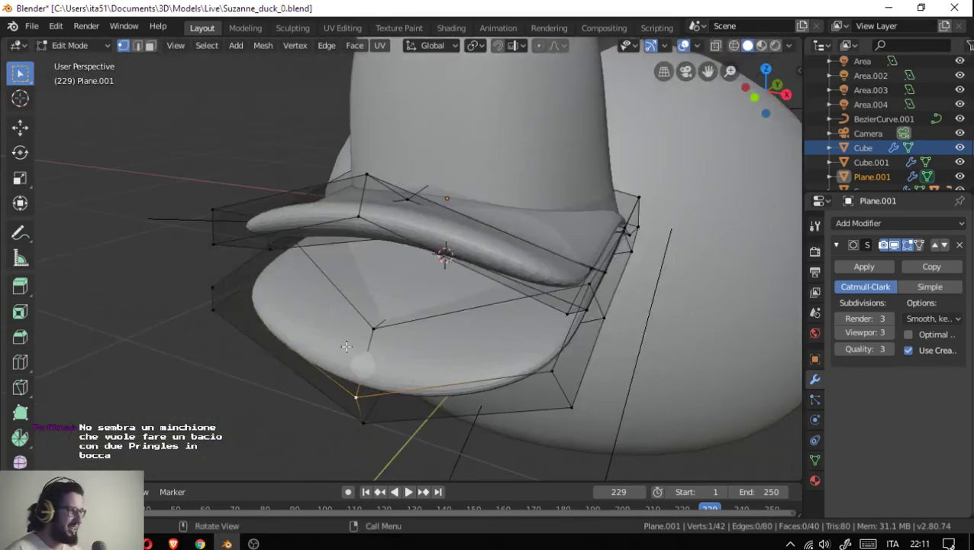
mouse_move(350, 385)
middle_down()
mouse_move(341, 337)
mouse_move(351, 359)
mouse_move(383, 313)
mouse_move(370, 337)
mouse_move(333, 355)
mouse_move(310, 345)
middle_up()
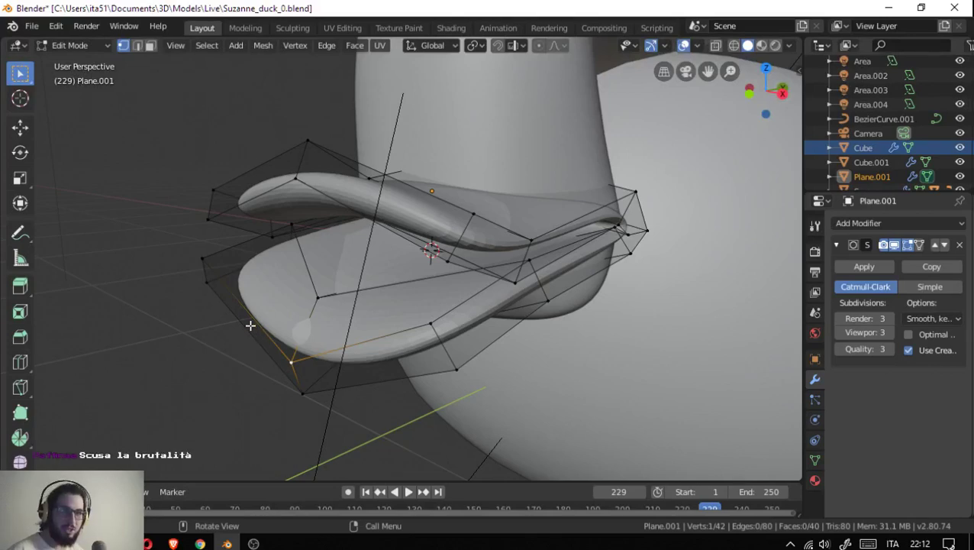
mouse_move(292, 315)
middle_down()
mouse_move(246, 316)
mouse_move(250, 274)
mouse_move(228, 254)
middle_up()
key(g)
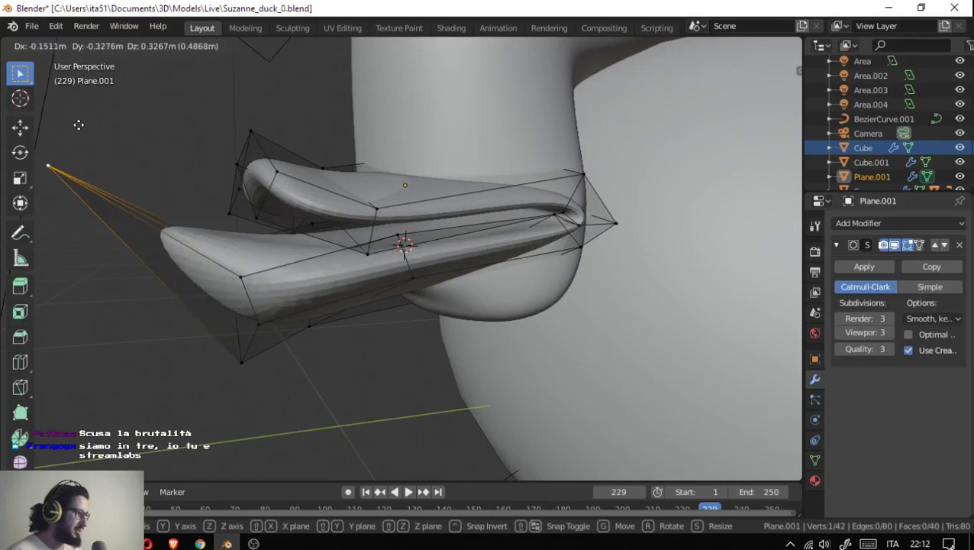
- Finish pulling the lower bill tip about 0.487 m outward and inspect the beak from several angles
click(783, 86)
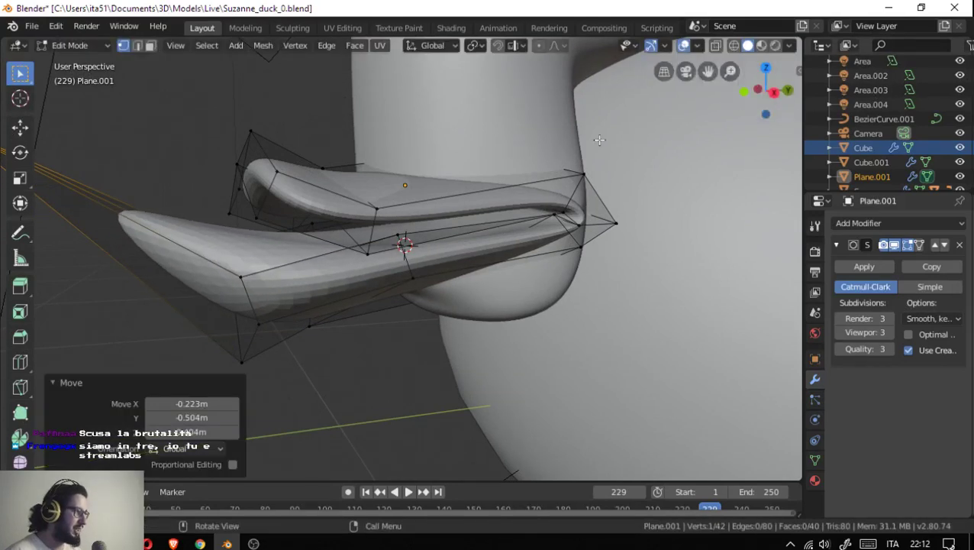
mouse_move(450, 207)
middle_down()
mouse_move(569, 145)
mouse_move(771, 247)
middle_up()
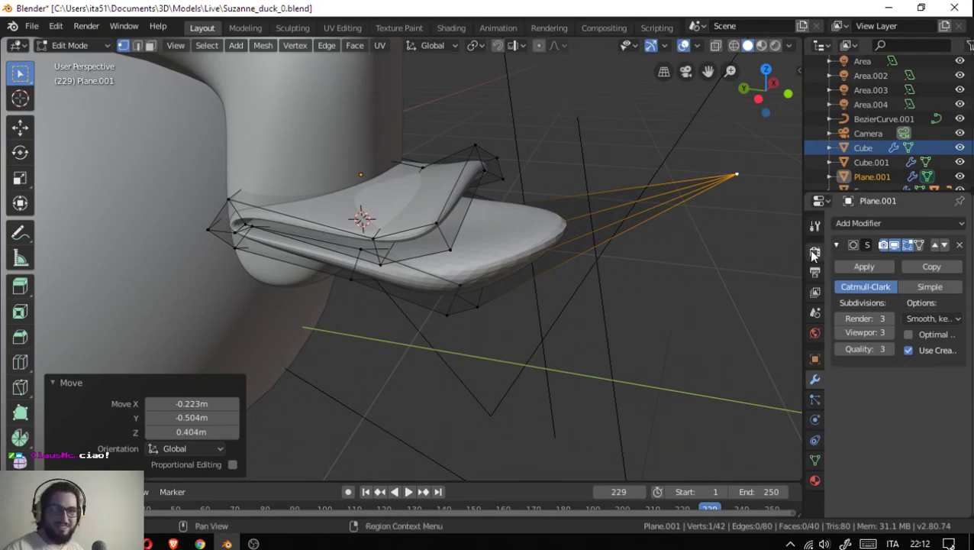
mouse_move(679, 215)
middle_down()
mouse_move(616, 235)
mouse_move(497, 224)
mouse_move(382, 184)
mouse_move(397, 229)
mouse_move(383, 239)
mouse_move(358, 213)
mouse_move(369, 235)
mouse_move(478, 274)
mouse_move(413, 265)
middle_up()
scroll(382, 184, up, 3)
scroll(267, 219, up, 3)
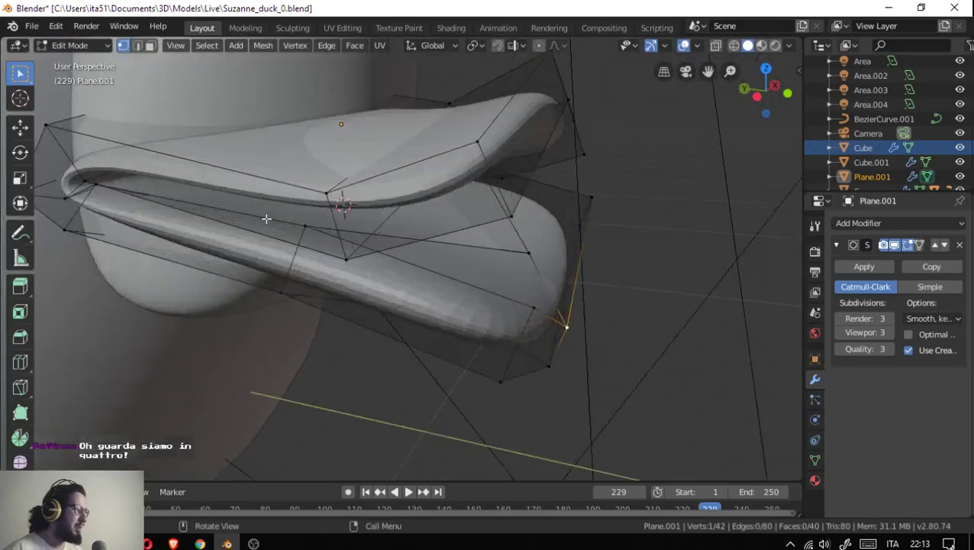
middle_drag(267, 220, 340, 228)
scroll(276, 222, up, 3)
scroll(233, 176, up, 2)
mouse_move(233, 176)
middle_down()
mouse_move(496, 265)
mouse_move(376, 274)
mouse_move(443, 294)
middle_up()
scroll(490, 265, down, 3)
scroll(497, 265, up, 4)
scroll(496, 265, down, 3)
scroll(488, 271, down, 2)
scroll(451, 277, down, 2)
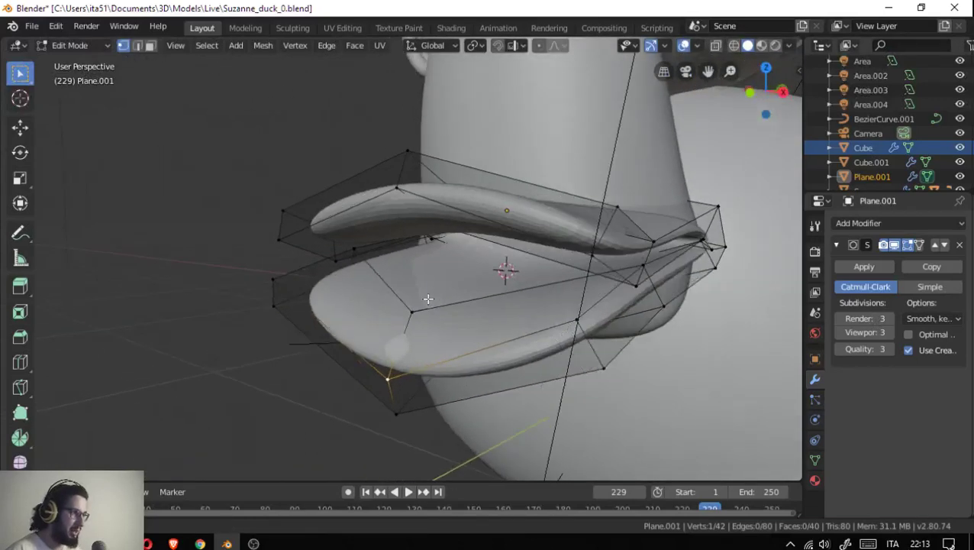
- In the browser, play the Chiptune track 'Shaanti' and open a new tab
click(174, 544)
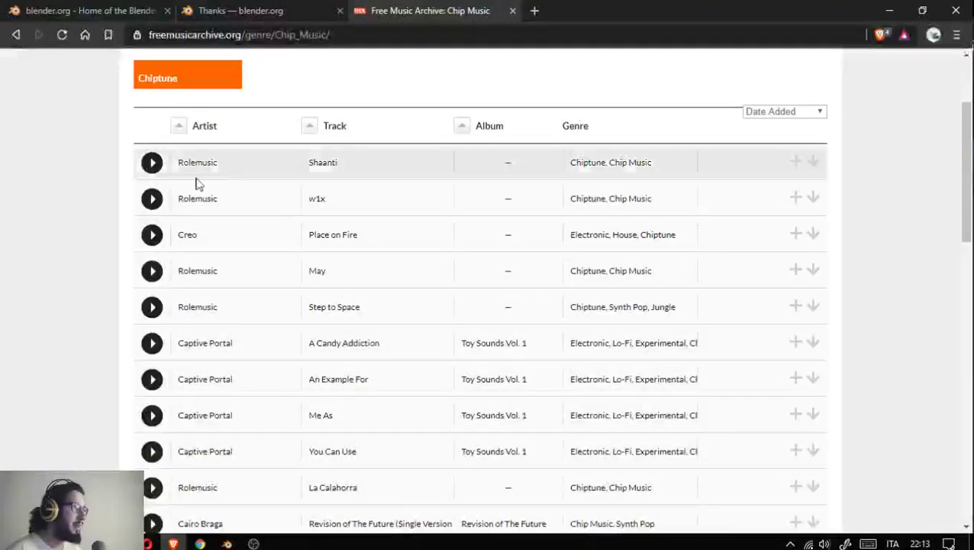
click(152, 308)
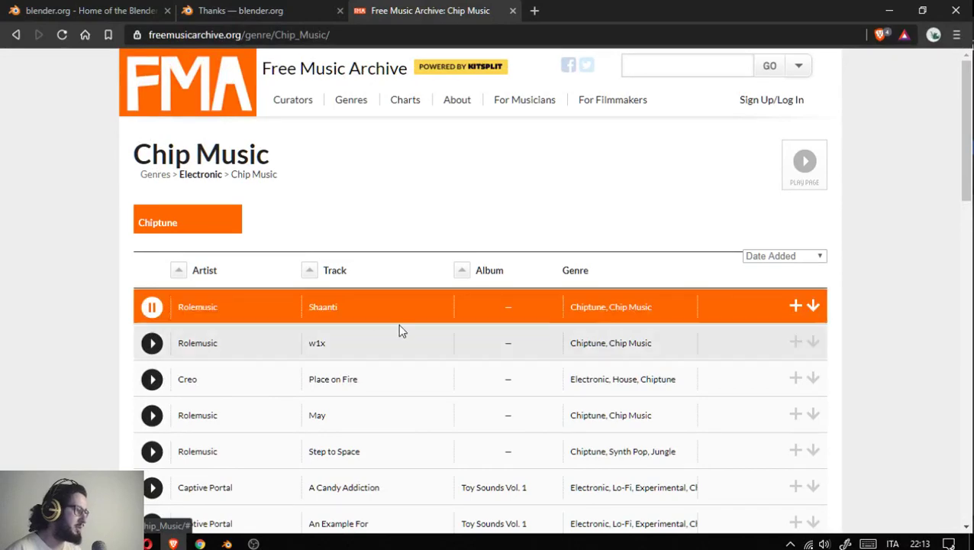
click(535, 10)
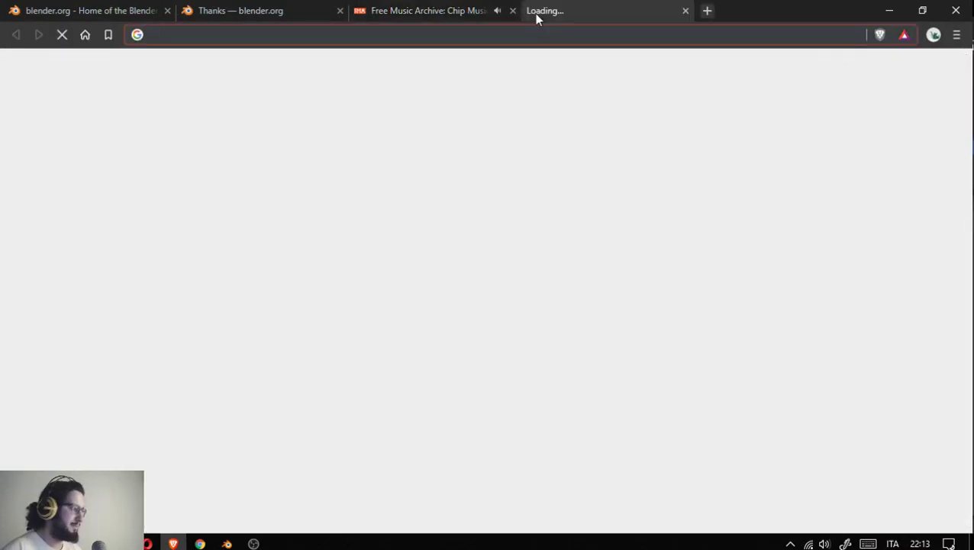
- Search Google for 'becco papero' and show the image results
text(b)
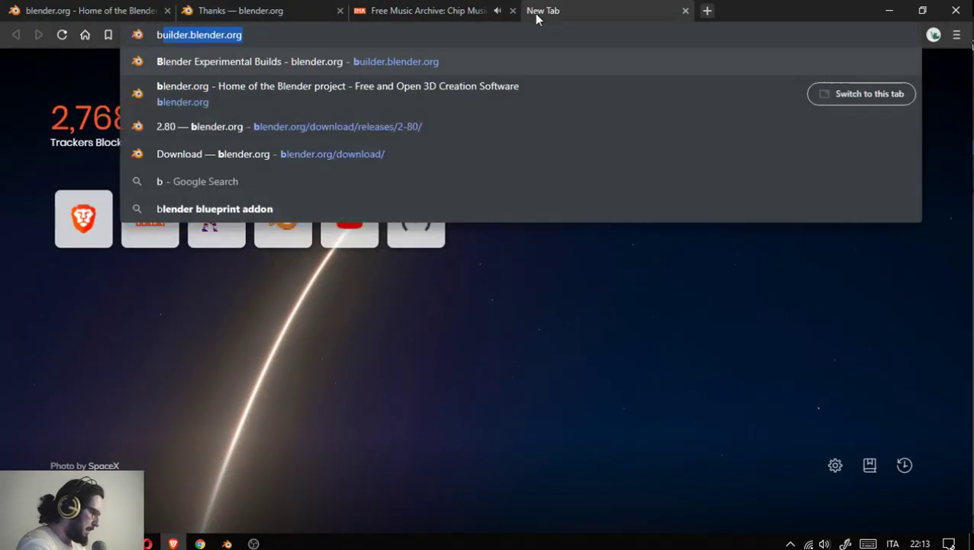
text(ecco )
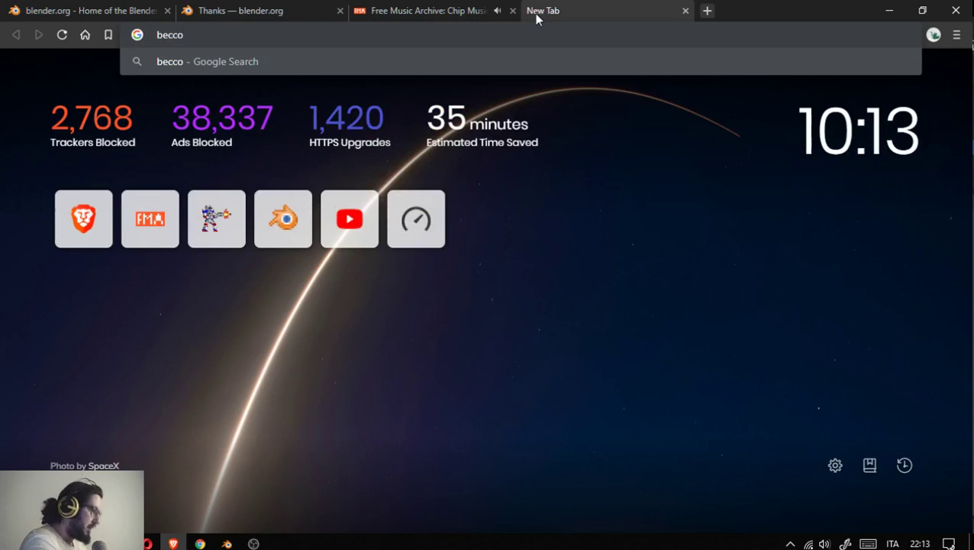
text(paper)
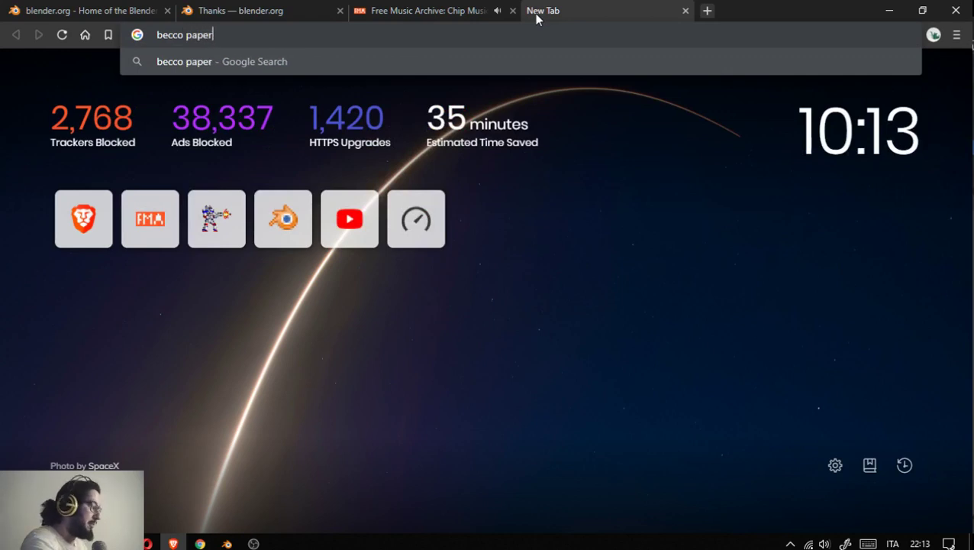
text(o)
key(Return)
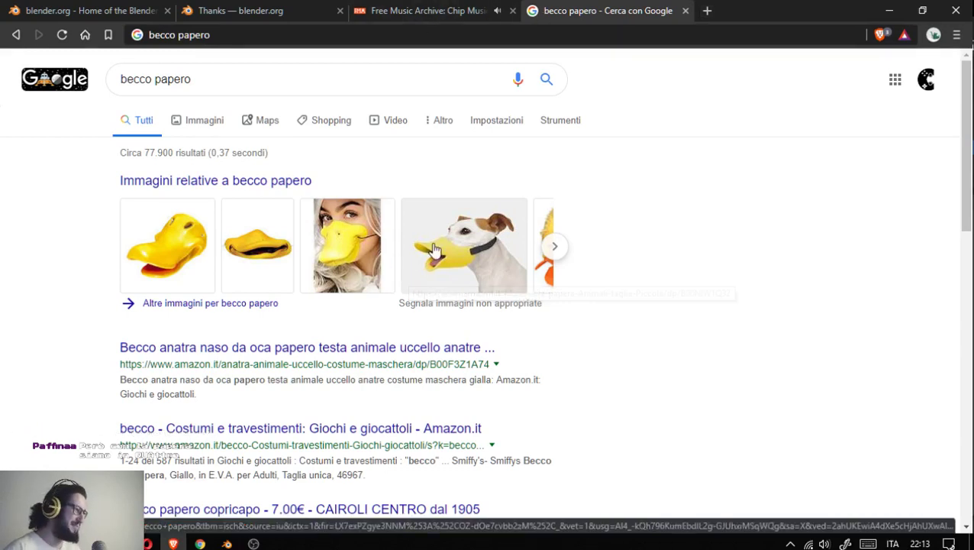
click(190, 127)
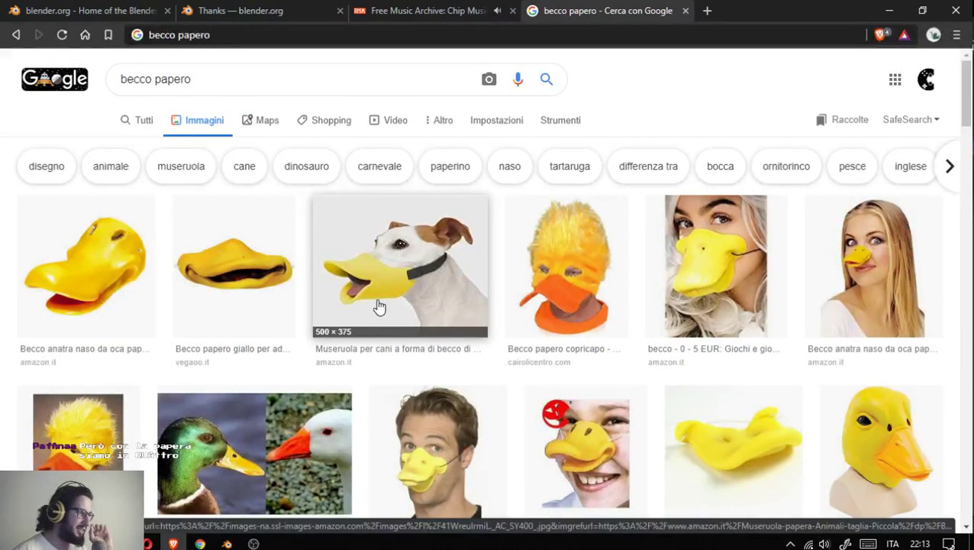
- Open the dog muzzle and duck-hat pictures in new tabs, viewing each before returning
scroll(374, 301, down, 1)
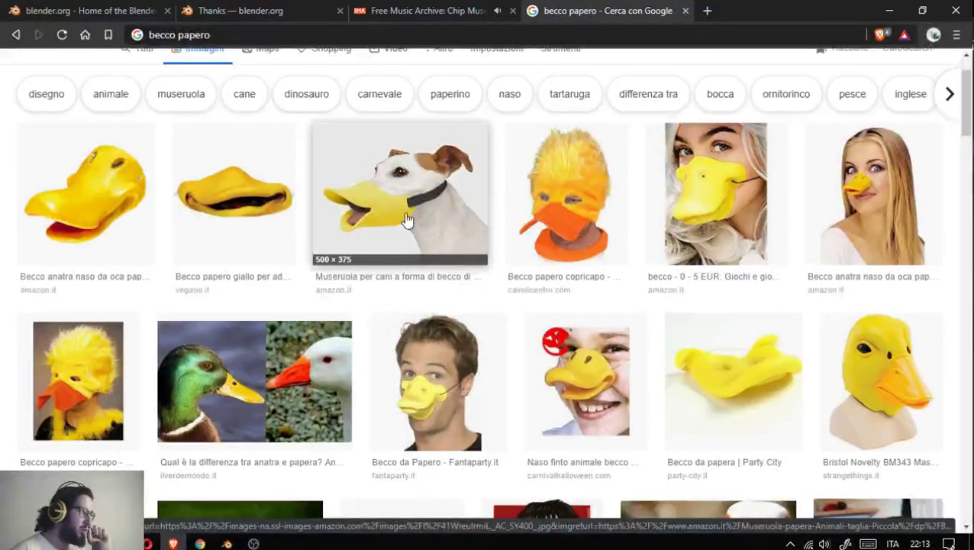
middle_click(461, 137)
click(707, 10)
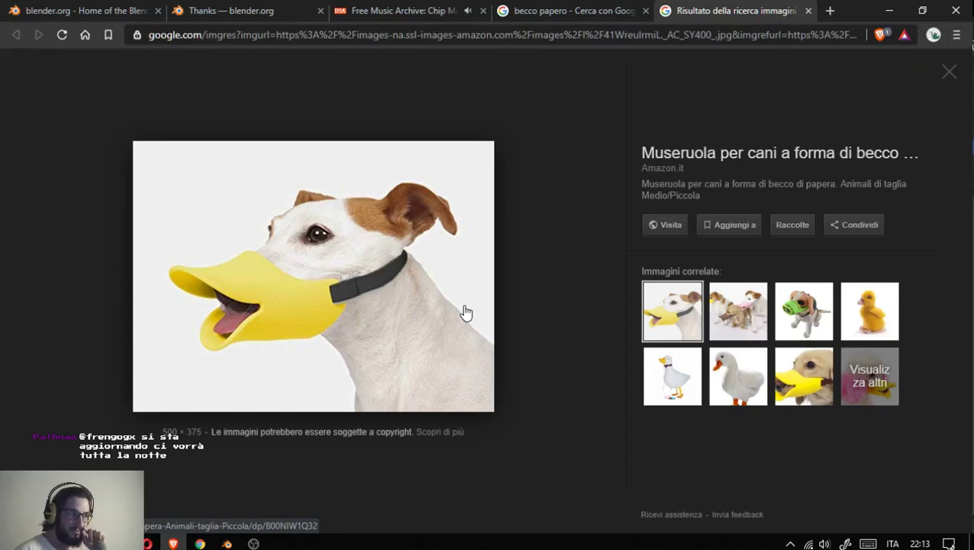
click(529, 14)
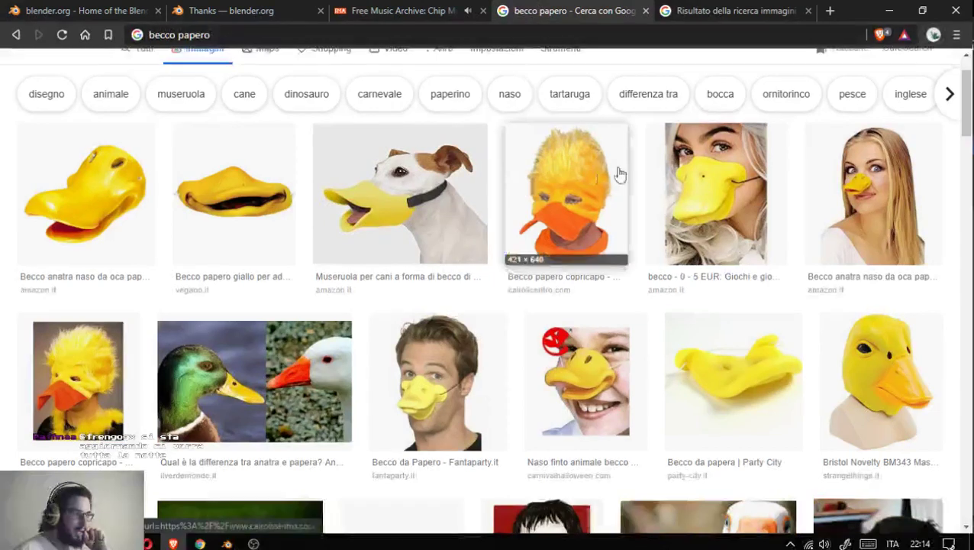
middle_click(567, 208)
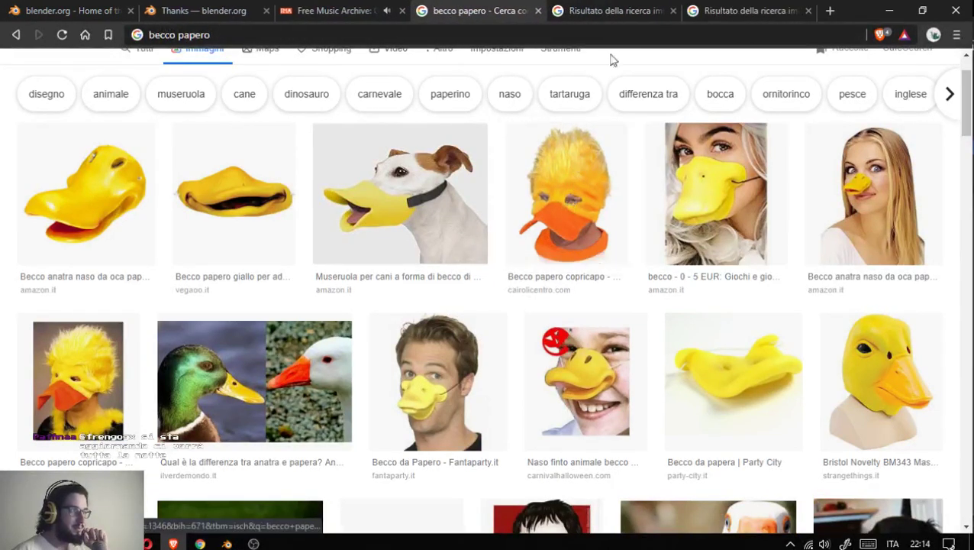
click(756, 9)
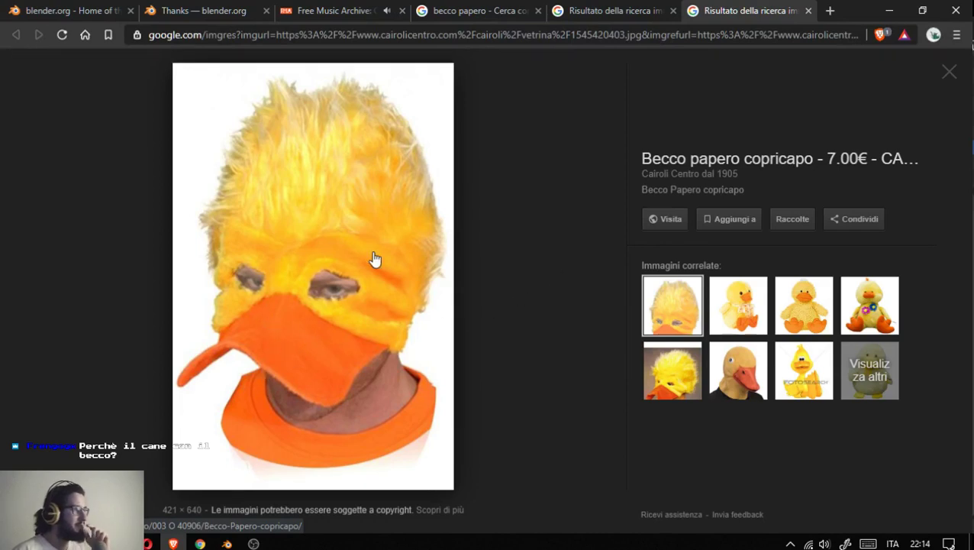
click(475, 10)
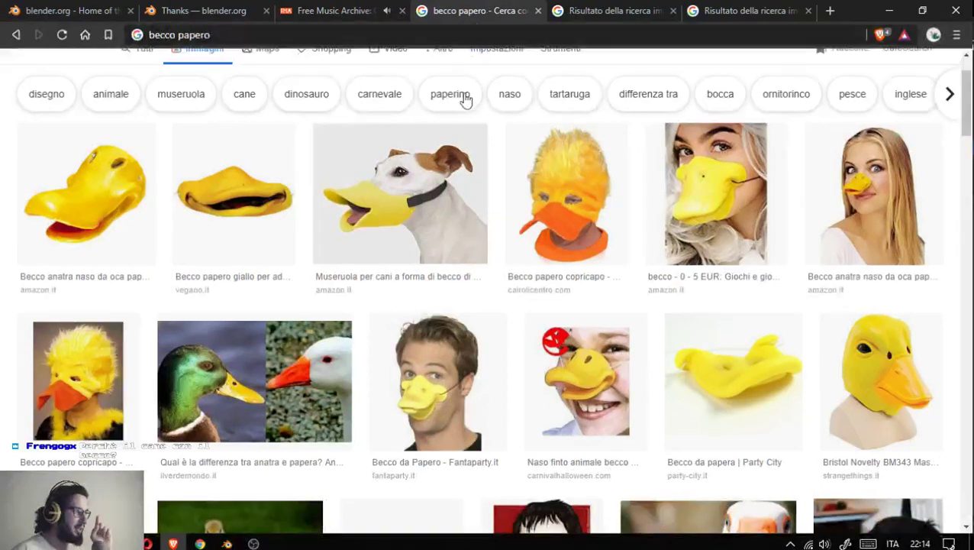
- Preview the duck-beak nose photo, close leftover tabs, and browse related duck-beak costume photos
click(854, 194)
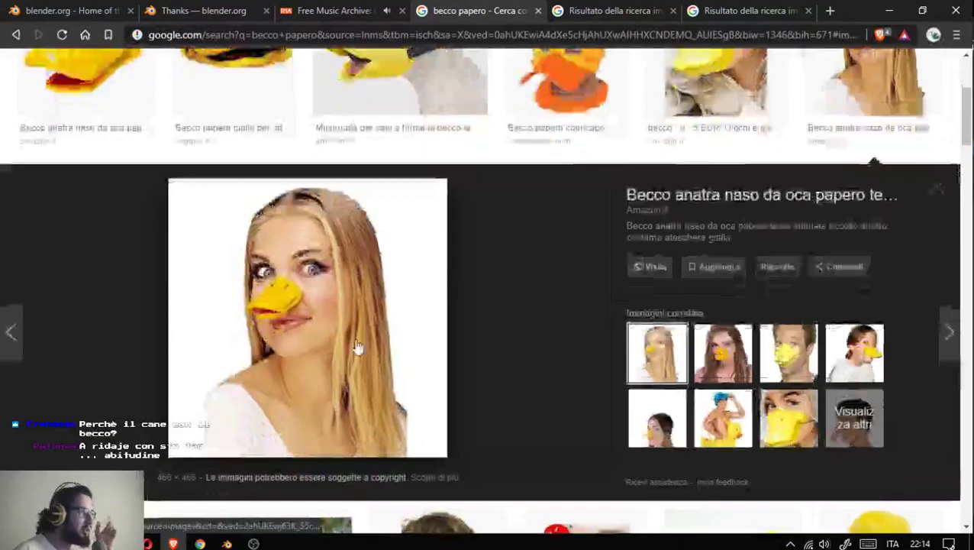
middle_click(615, 11)
middle_click(616, 10)
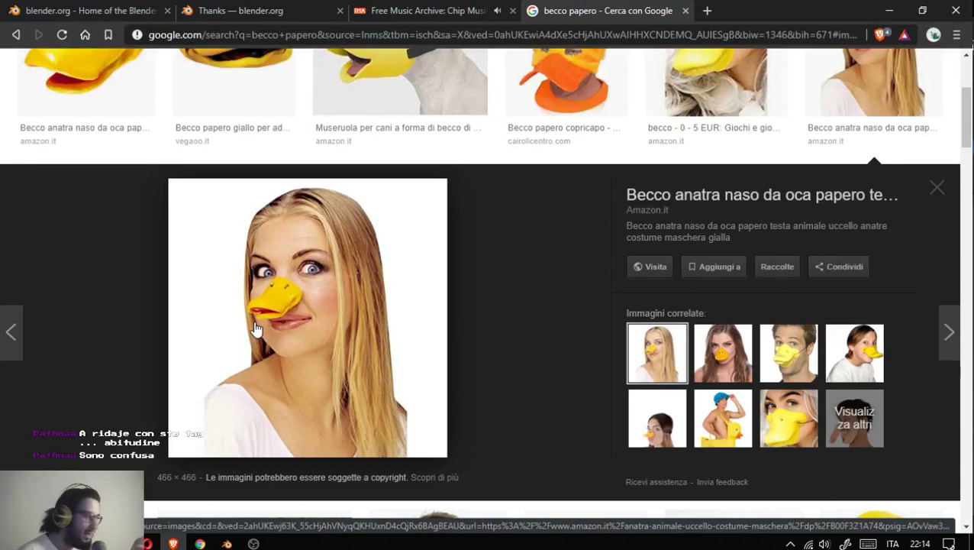
click(721, 348)
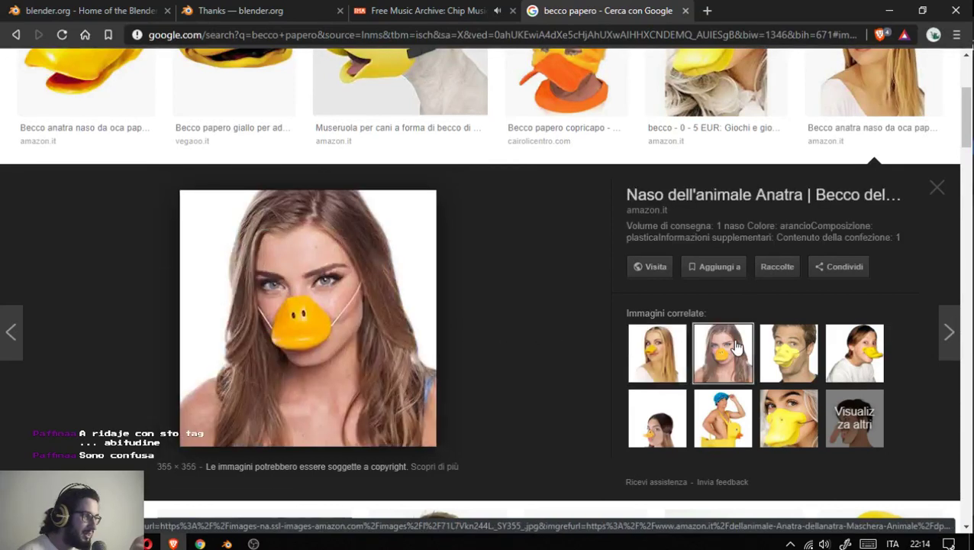
click(852, 356)
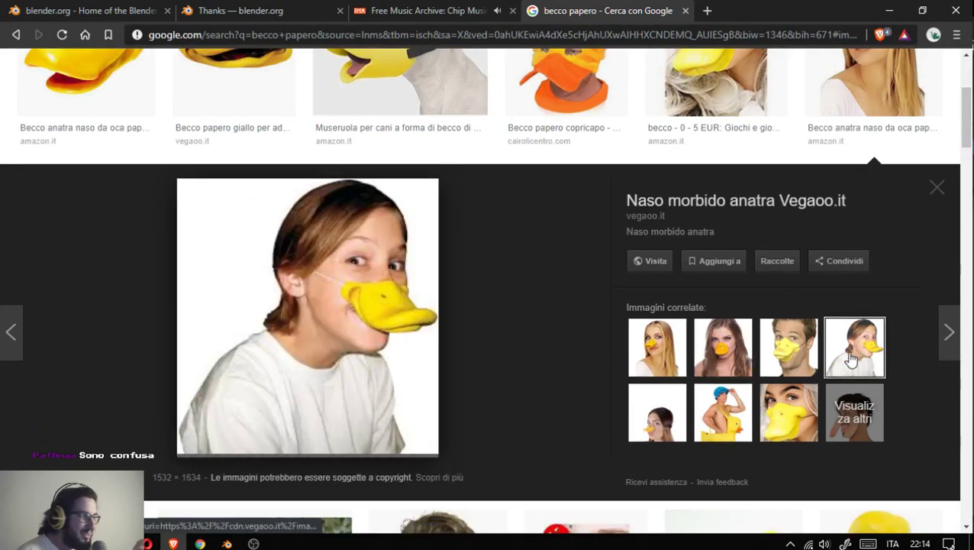
click(645, 427)
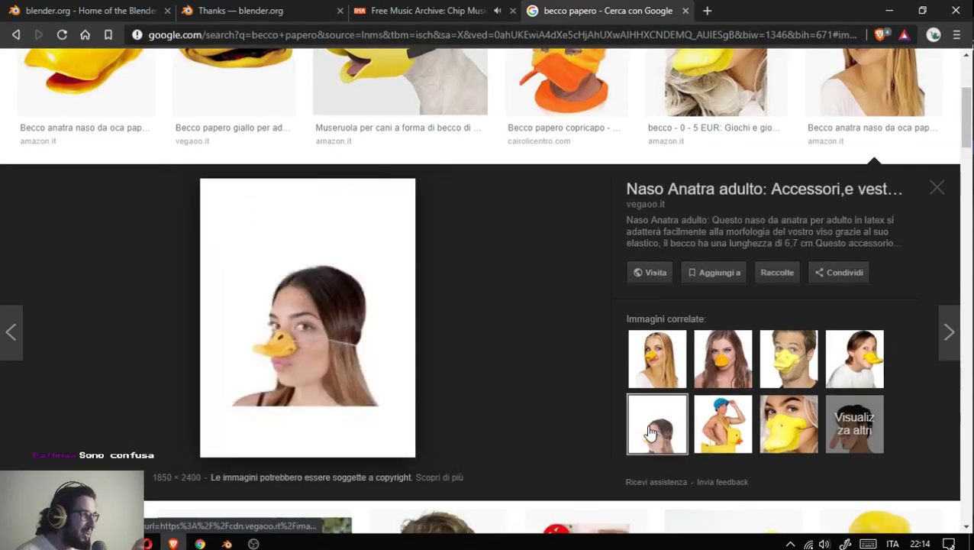
click(726, 426)
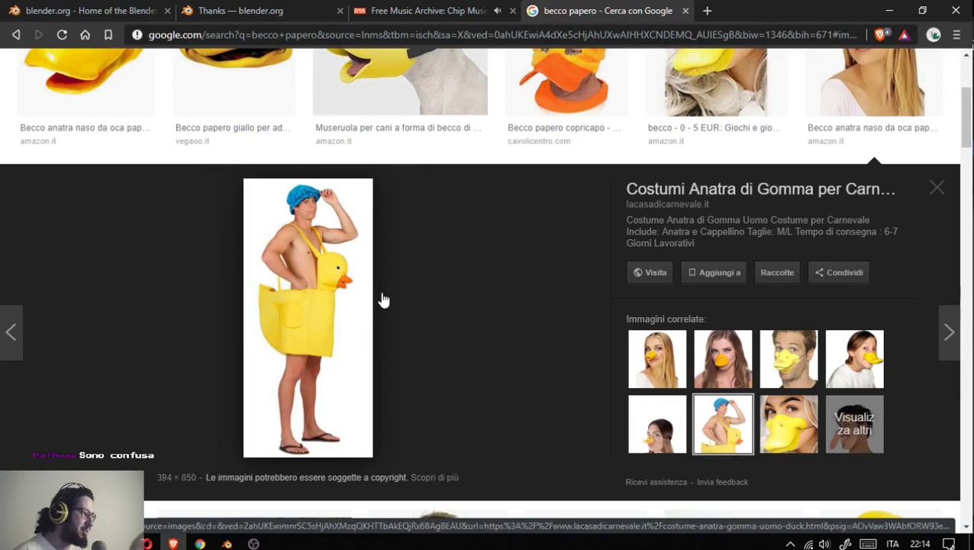
click(792, 433)
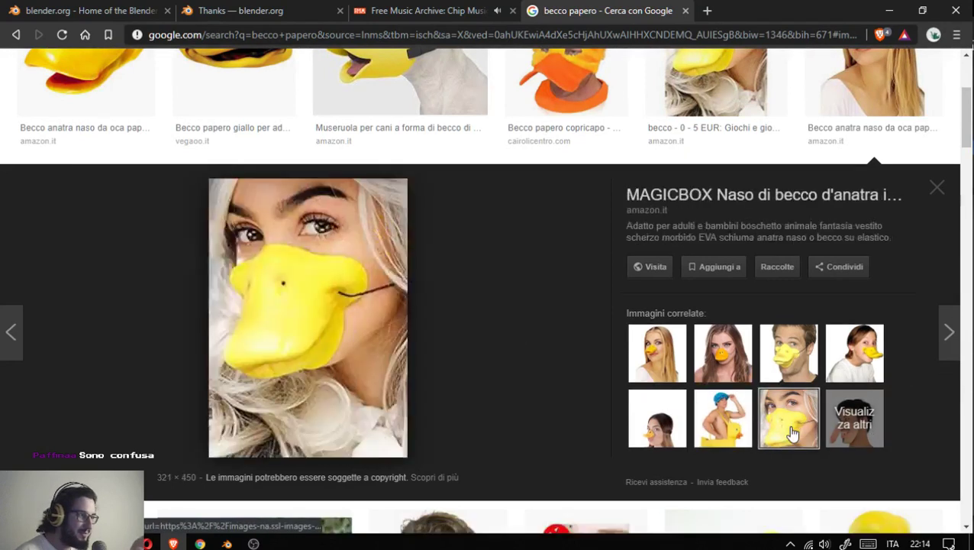
click(736, 380)
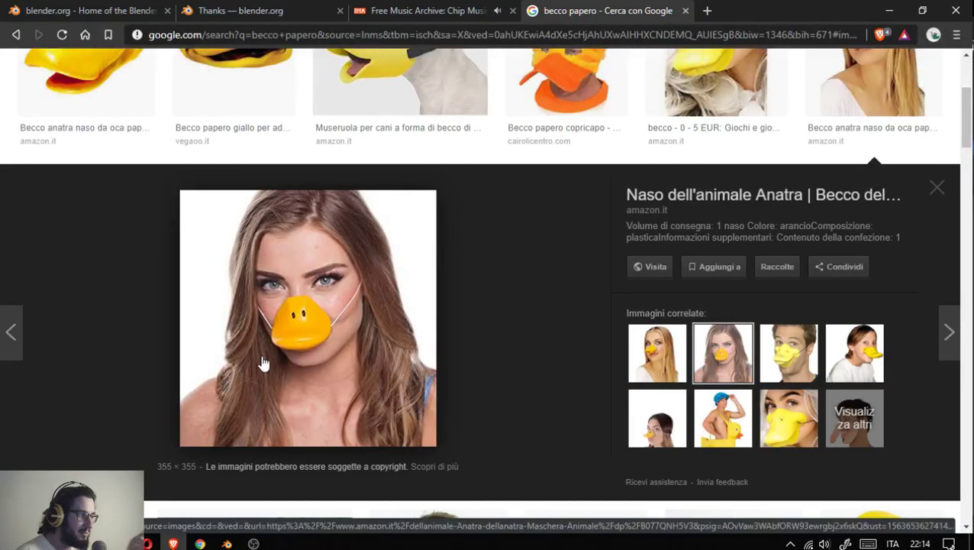
scroll(261, 364, down, 3)
scroll(279, 364, down, 4)
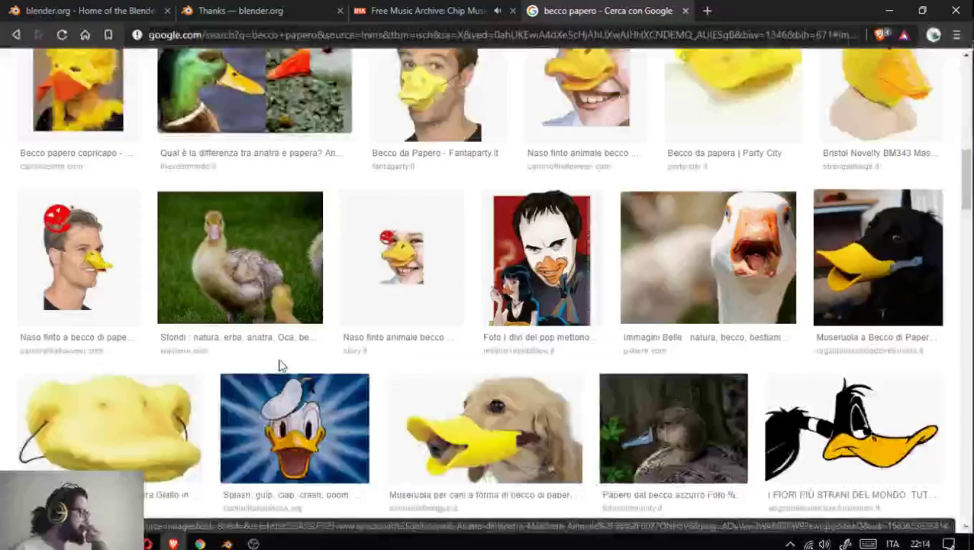
scroll(279, 364, down, 2)
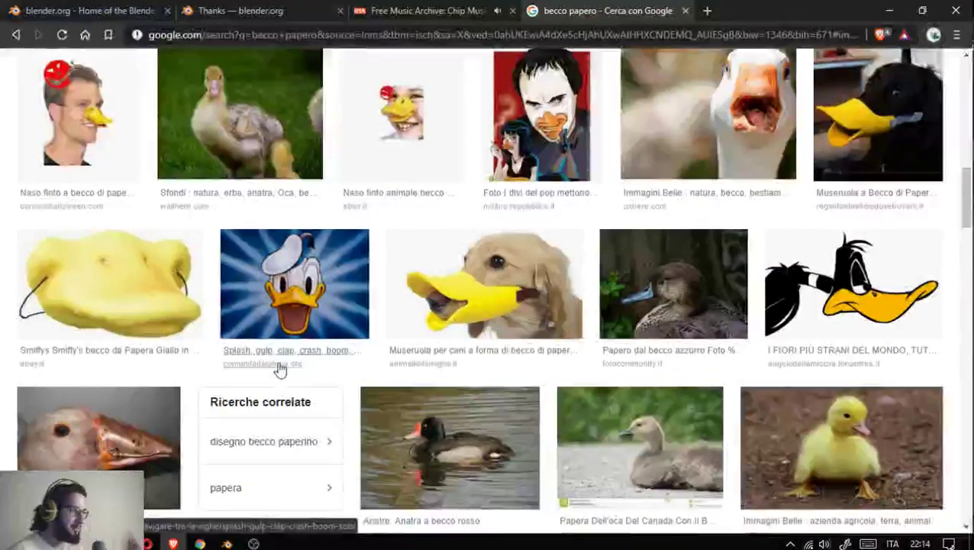
scroll(279, 368, down, 2)
scroll(279, 369, down, 3)
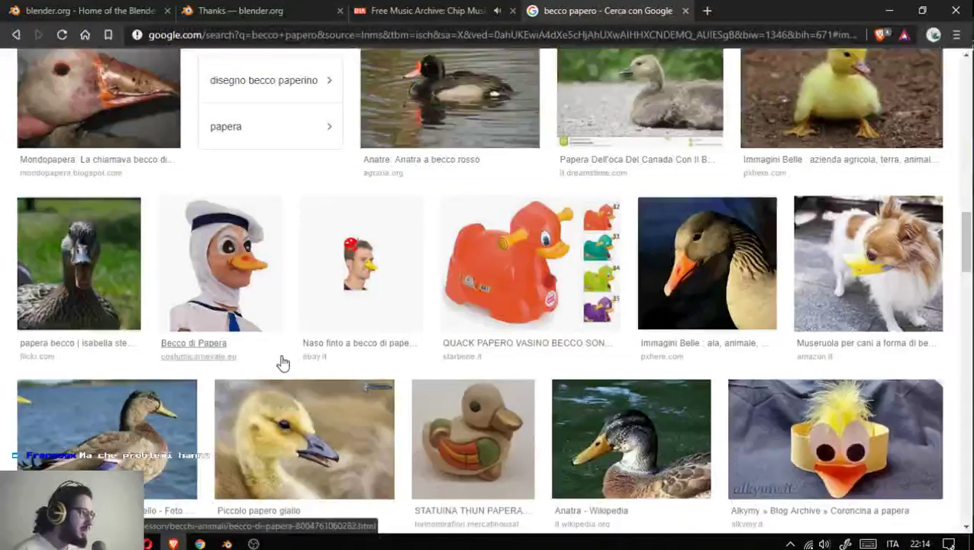
scroll(282, 363, down, 3)
scroll(527, 248, down, 5)
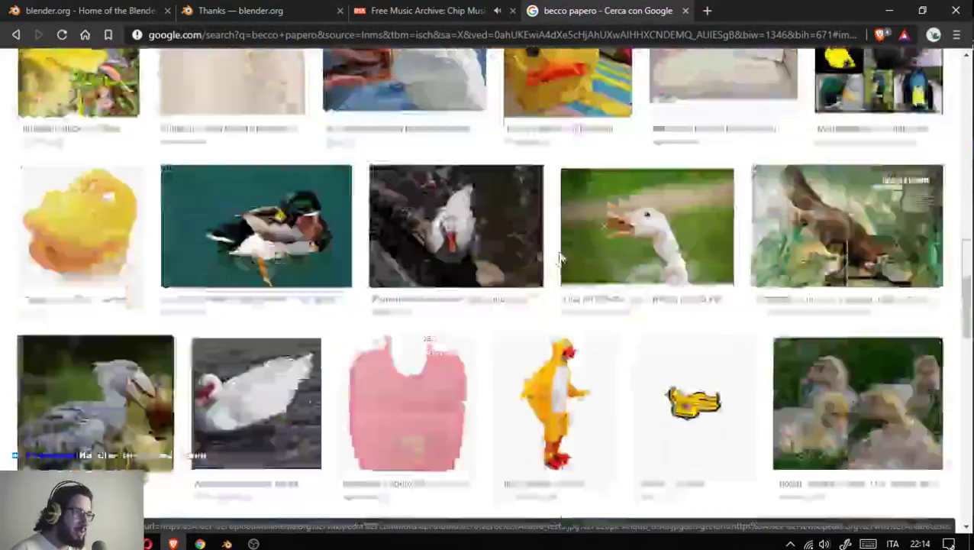
scroll(560, 257, up, 1)
scroll(560, 257, down, 2)
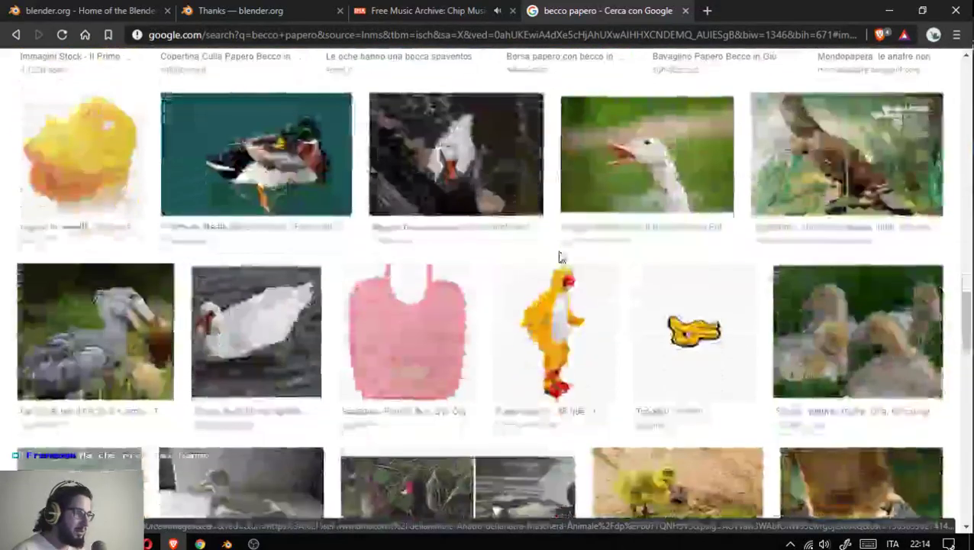
scroll(560, 258, down, 2)
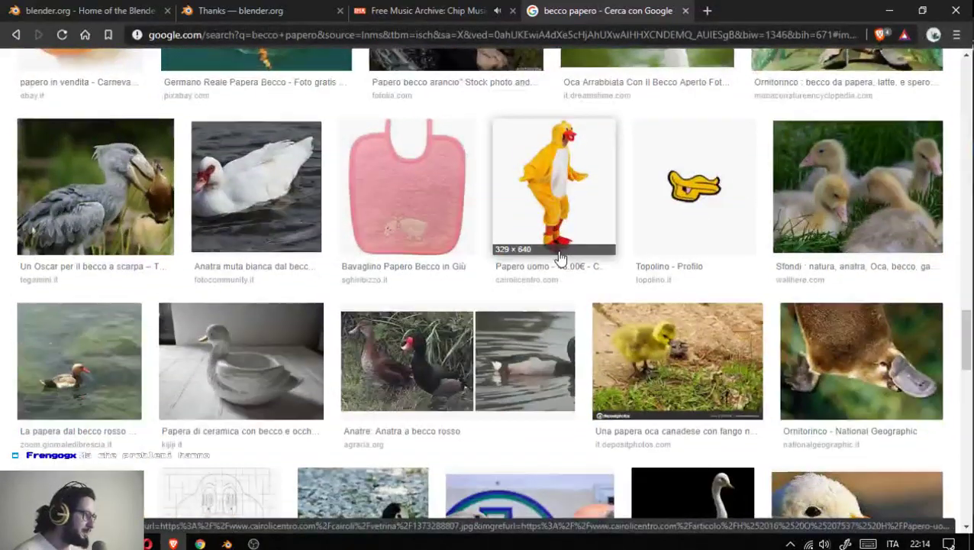
click(104, 201)
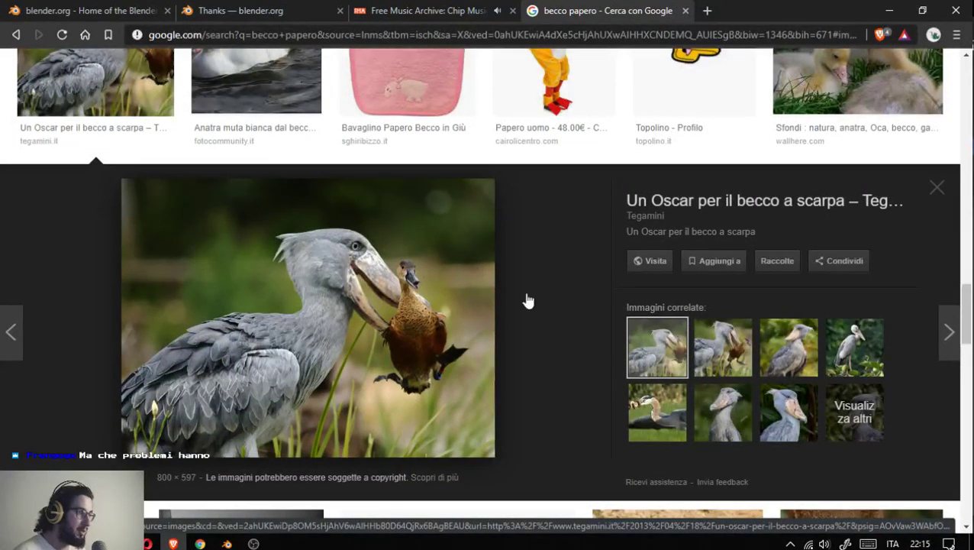
click(722, 351)
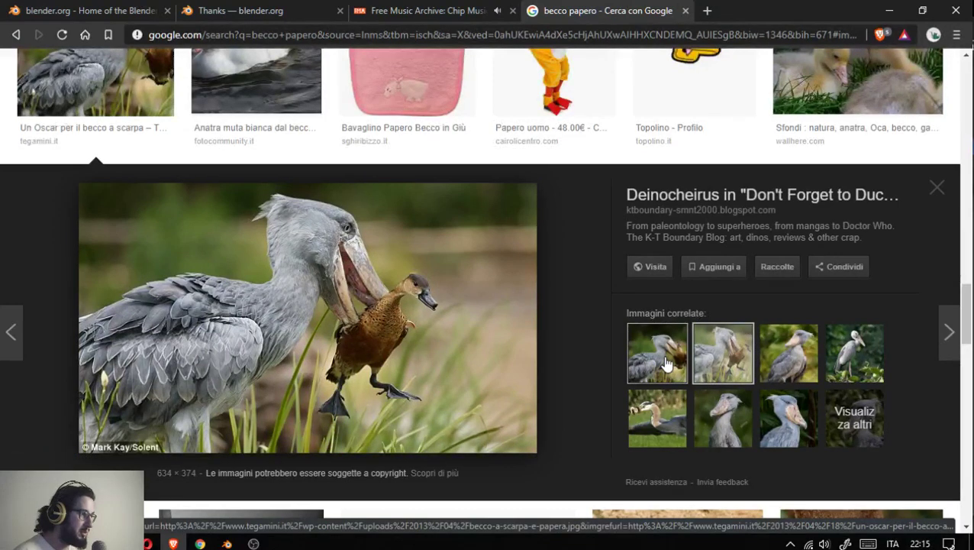
click(718, 420)
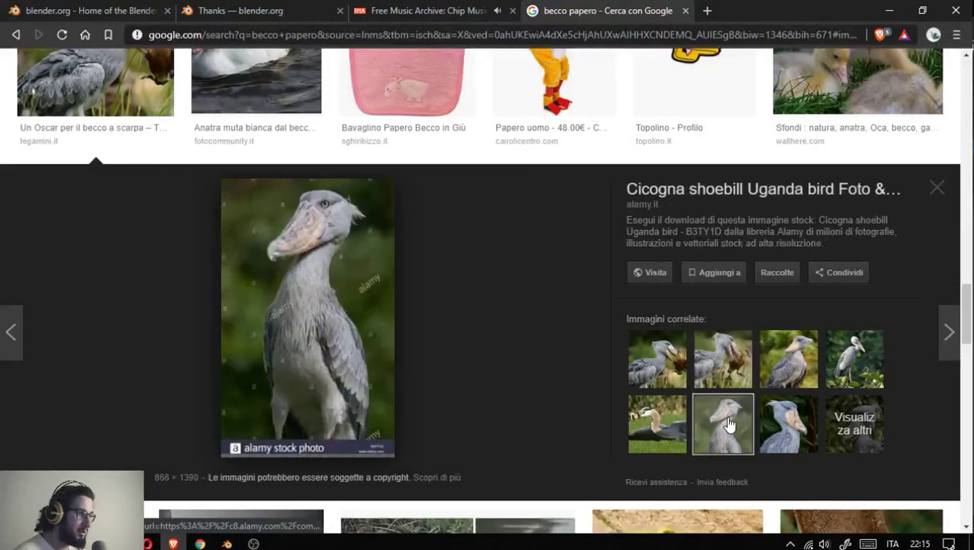
click(848, 366)
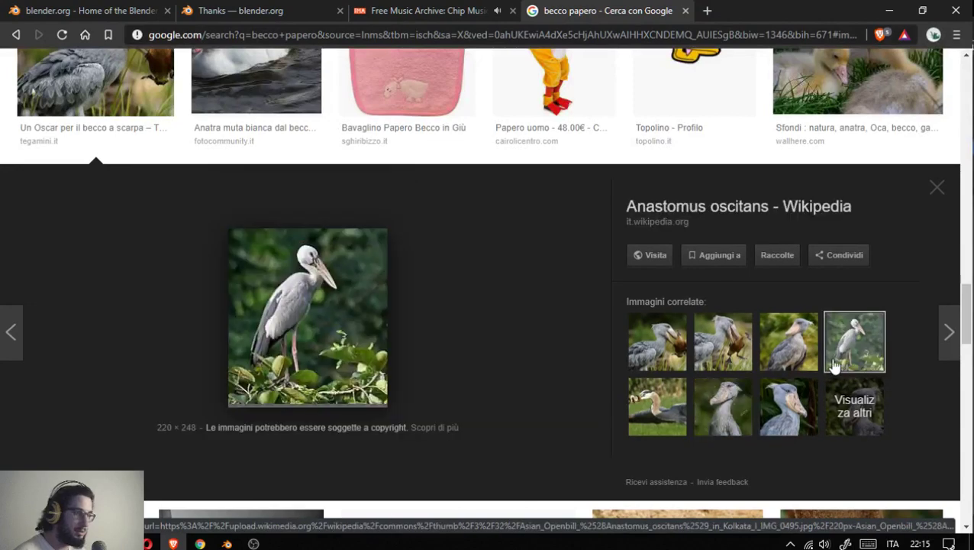
click(793, 370)
scroll(691, 322, down, 5)
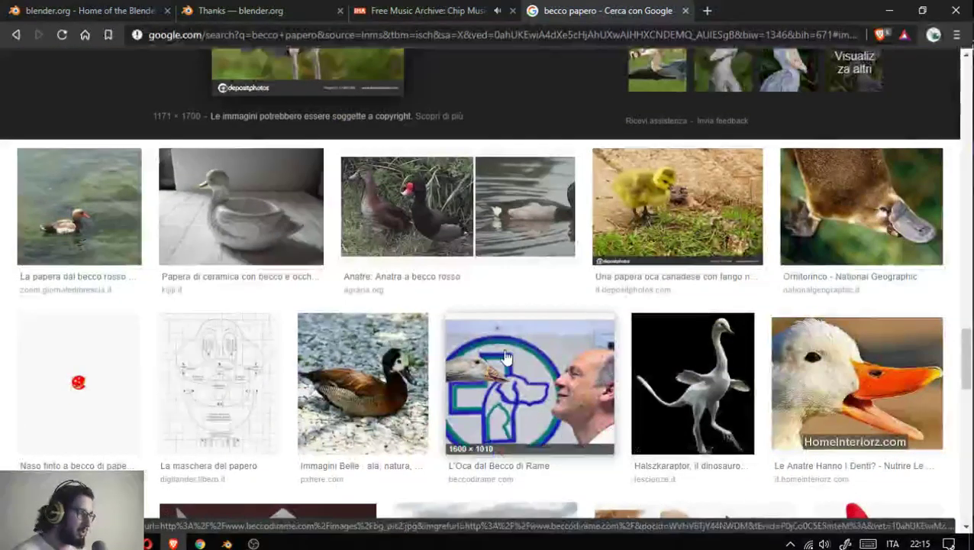
click(481, 353)
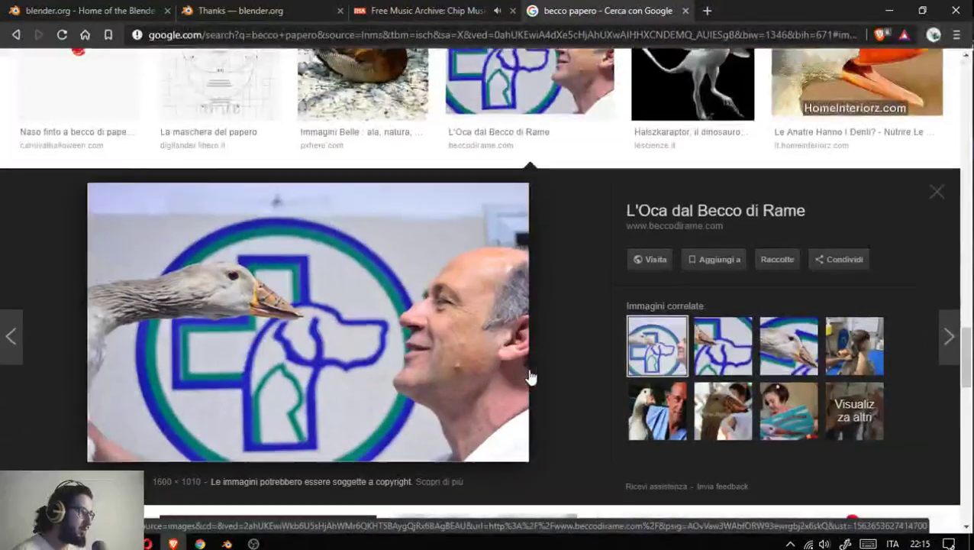
scroll(512, 375, up, 1)
scroll(527, 377, up, 1)
scroll(529, 376, down, 1)
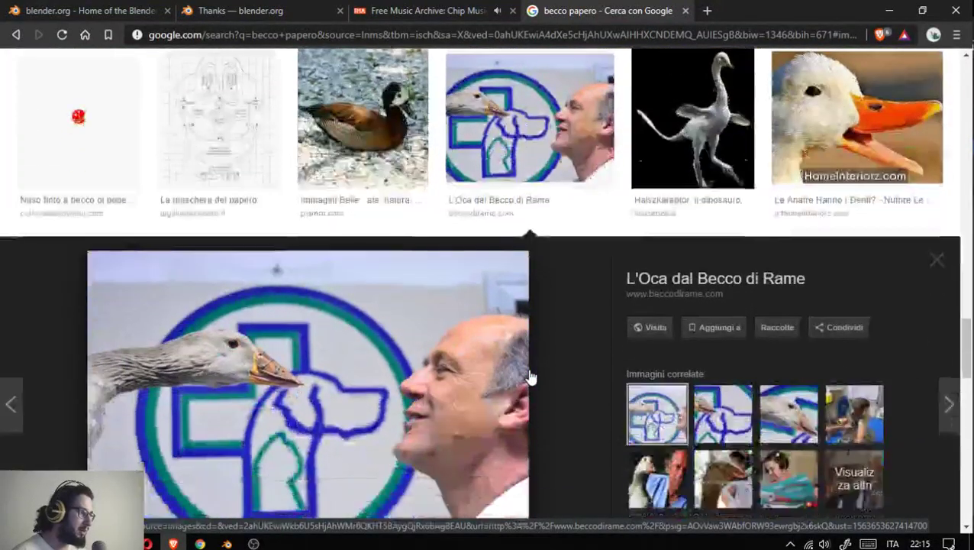
scroll(570, 359, up, 2)
click(691, 277)
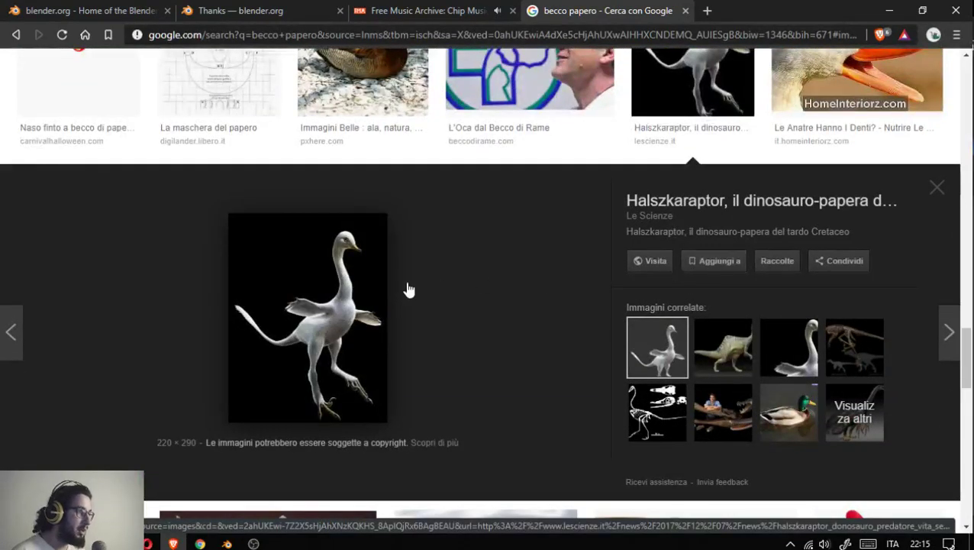
click(714, 365)
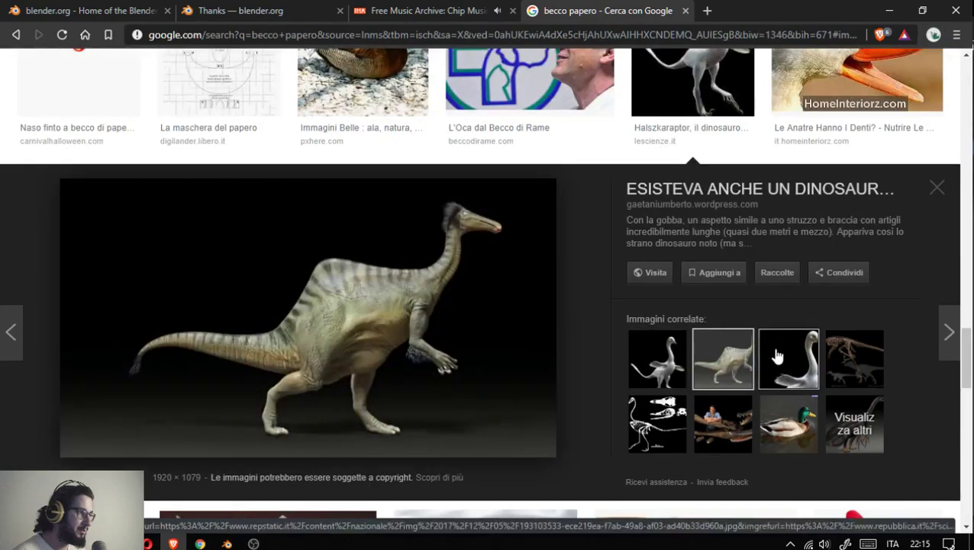
click(777, 349)
click(675, 361)
scroll(657, 362, down, 6)
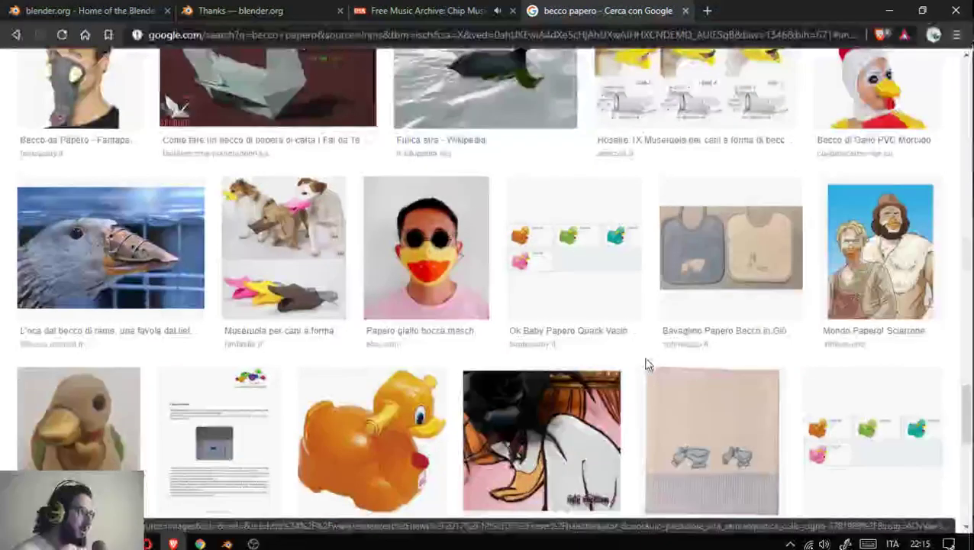
scroll(646, 365, down, 2)
scroll(646, 365, up, 2)
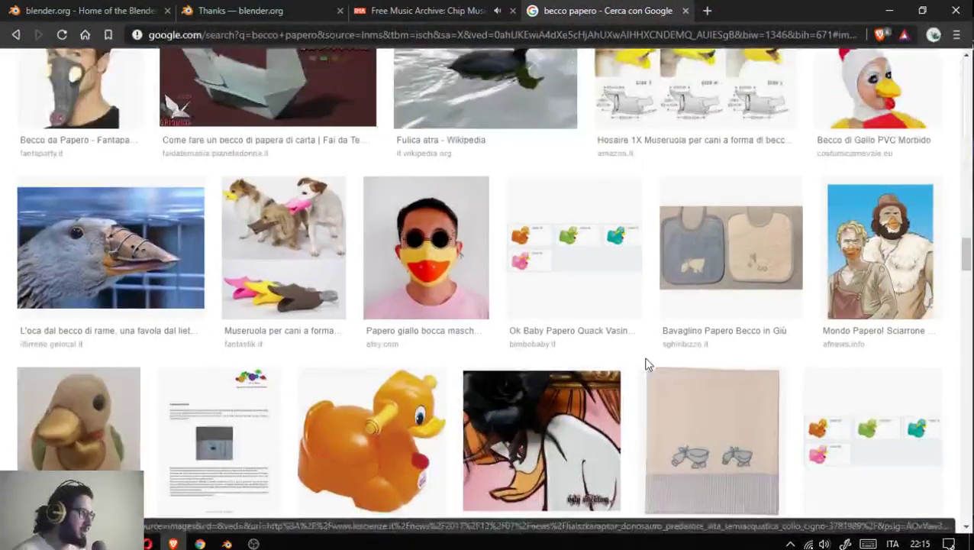
scroll(647, 365, down, 4)
scroll(646, 365, down, 2)
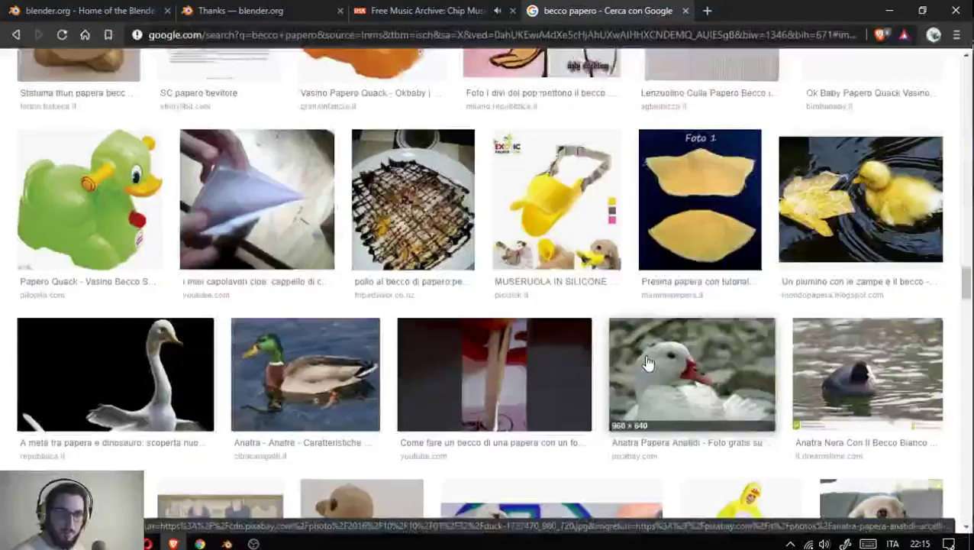
scroll(646, 365, down, 3)
scroll(683, 364, down, 1)
scroll(683, 364, down, 1)
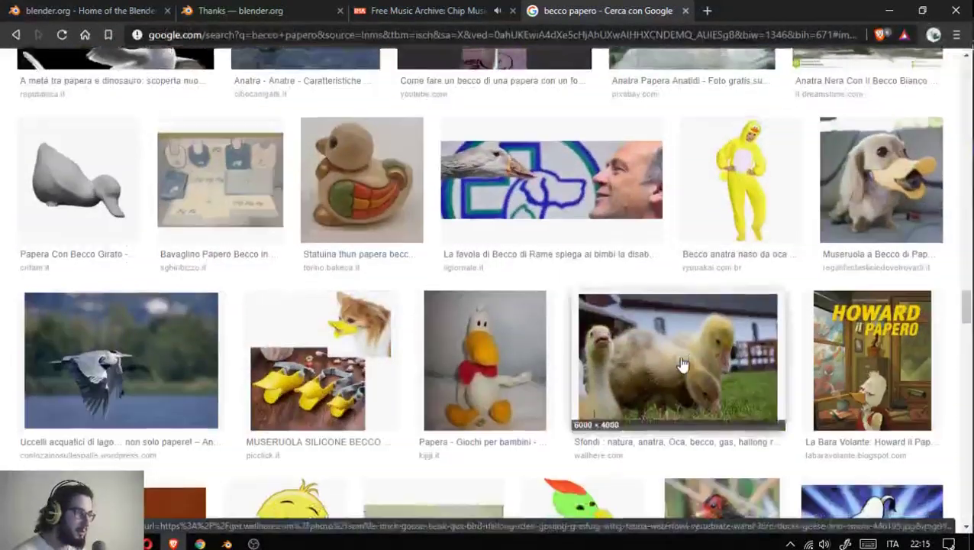
scroll(683, 364, down, 2)
scroll(684, 365, down, 2)
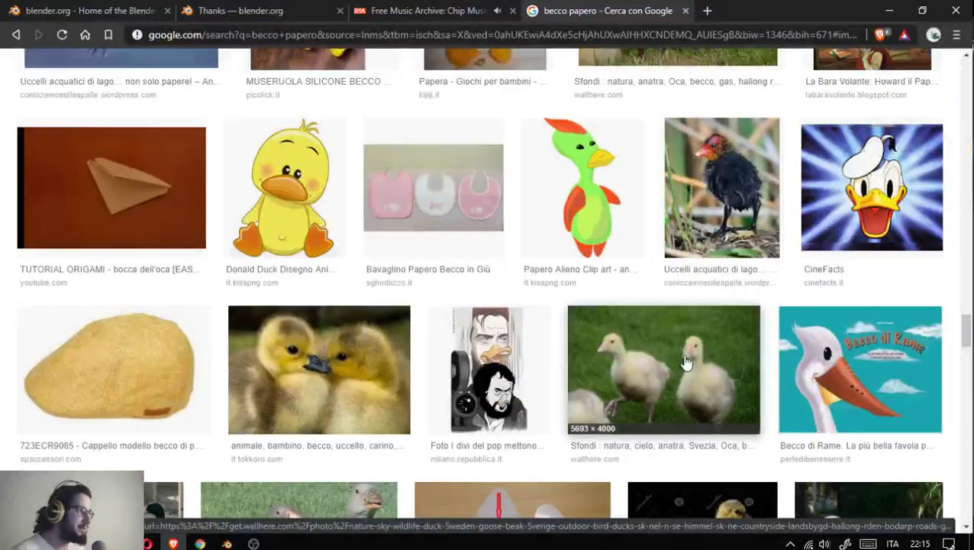
scroll(686, 363, down, 4)
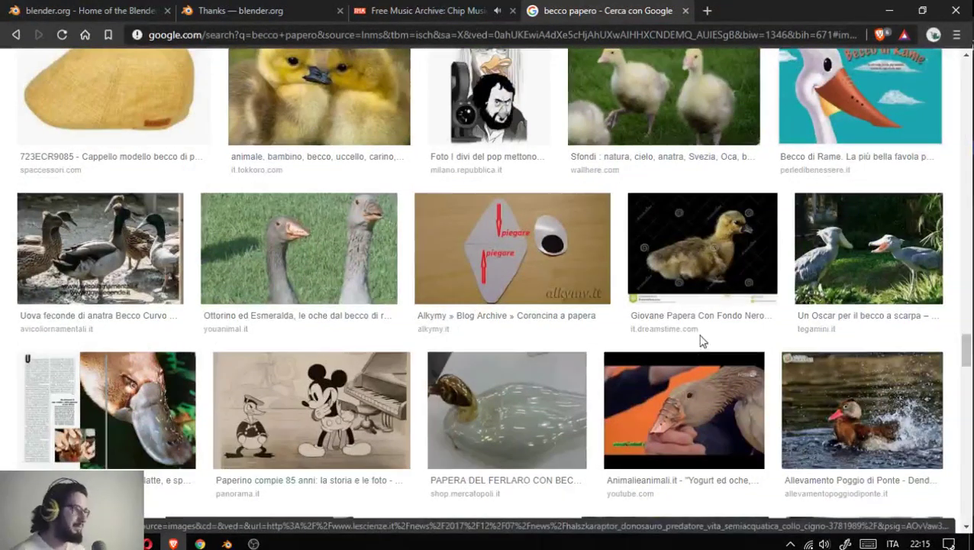
scroll(703, 340, down, 4)
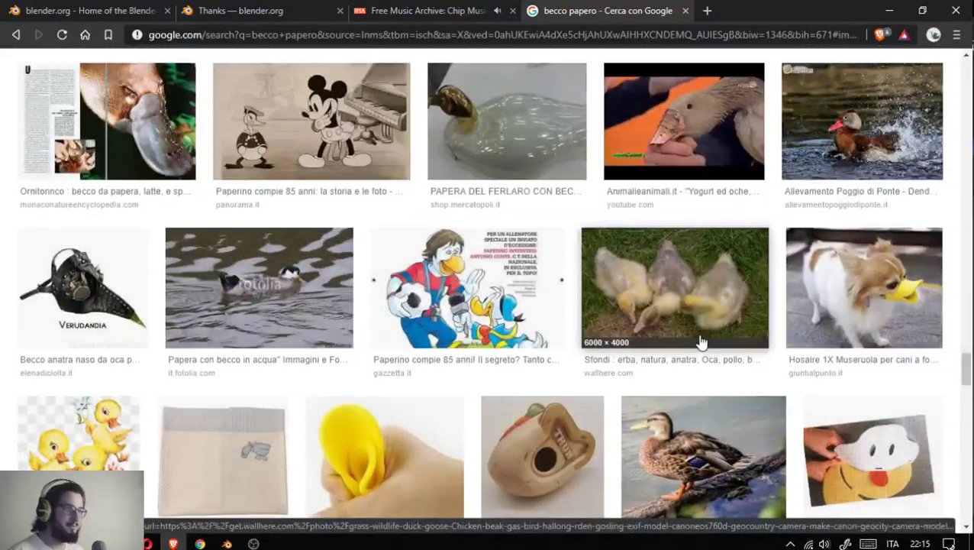
drag(968, 374, 968, 76)
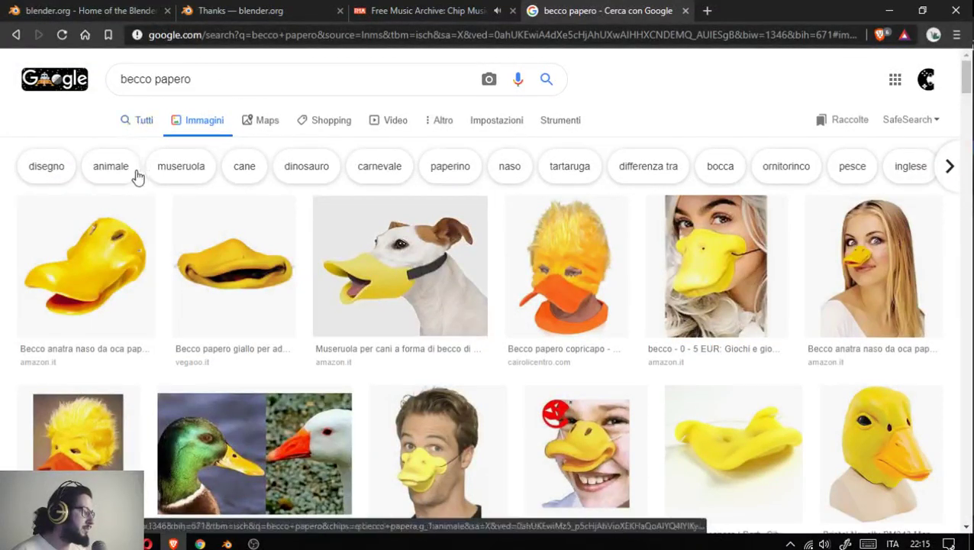
- Filter the 'becco papero' results to the animale category and enlarge the goose beak photo
click(107, 170)
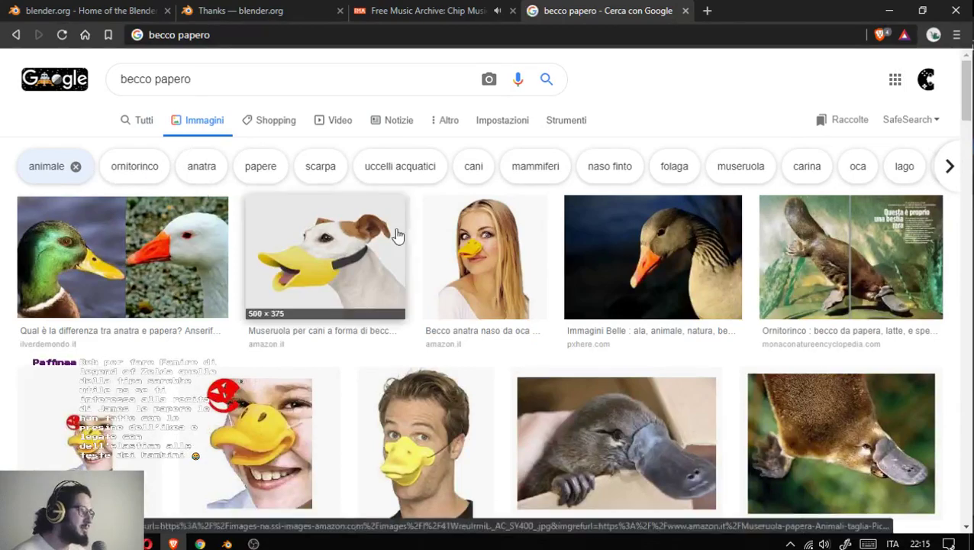
scroll(646, 231, down, 3)
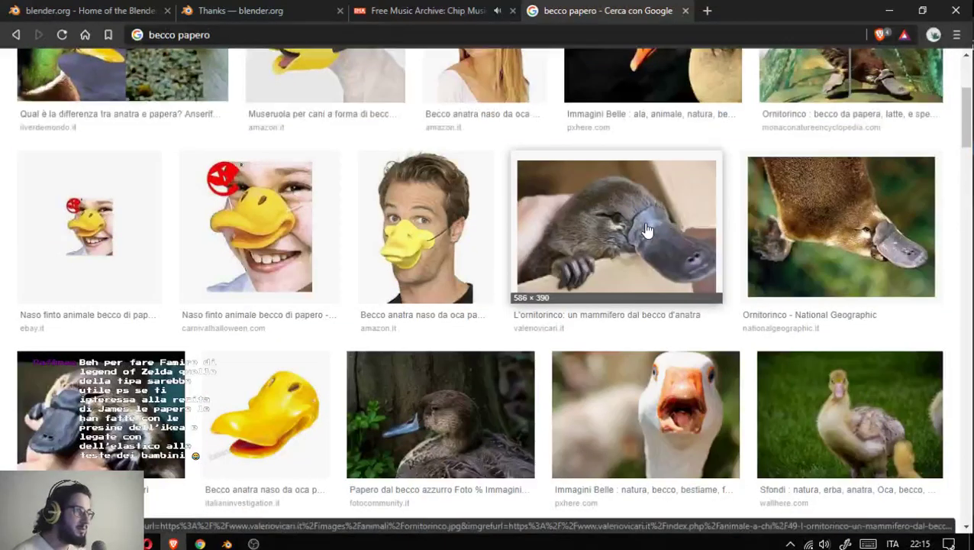
scroll(646, 230, down, 2)
click(647, 232)
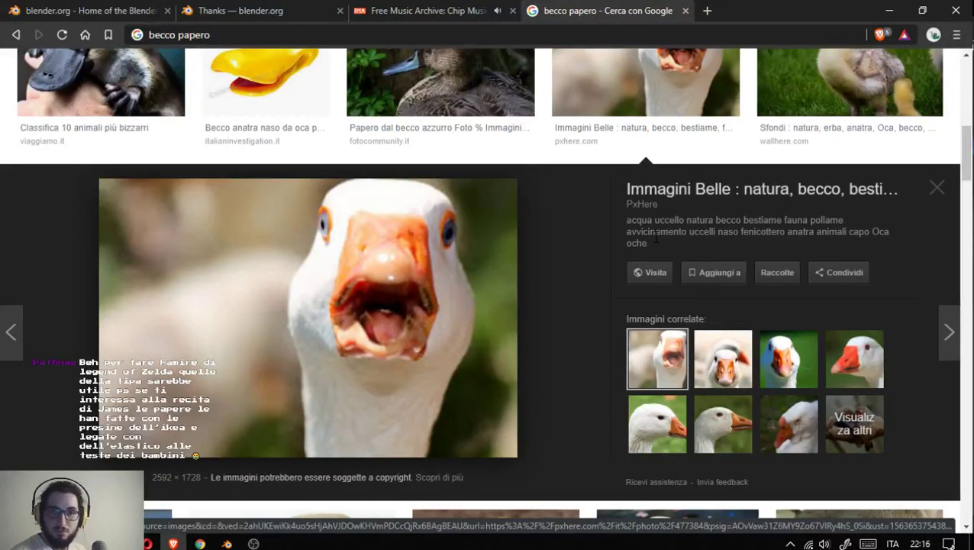
scroll(655, 239, down, 1)
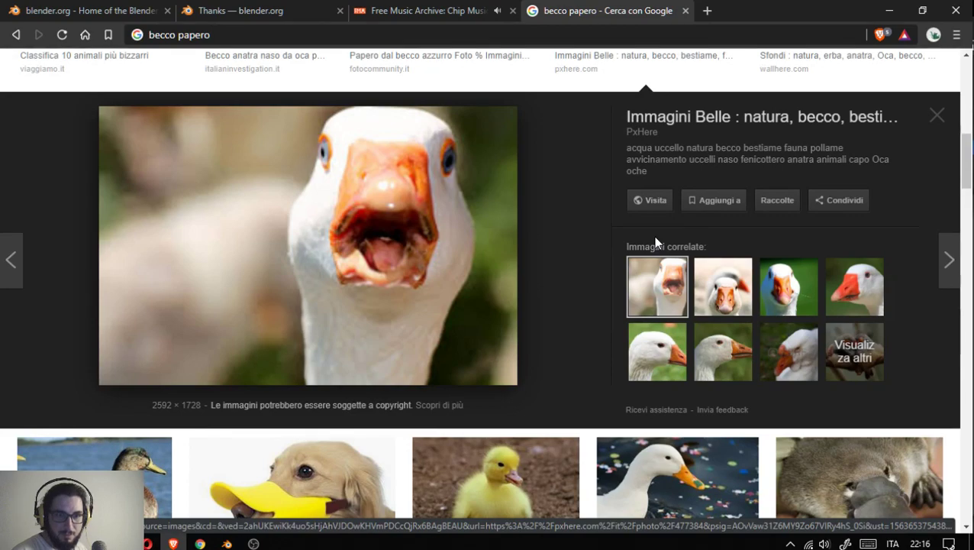
scroll(655, 241, down, 5)
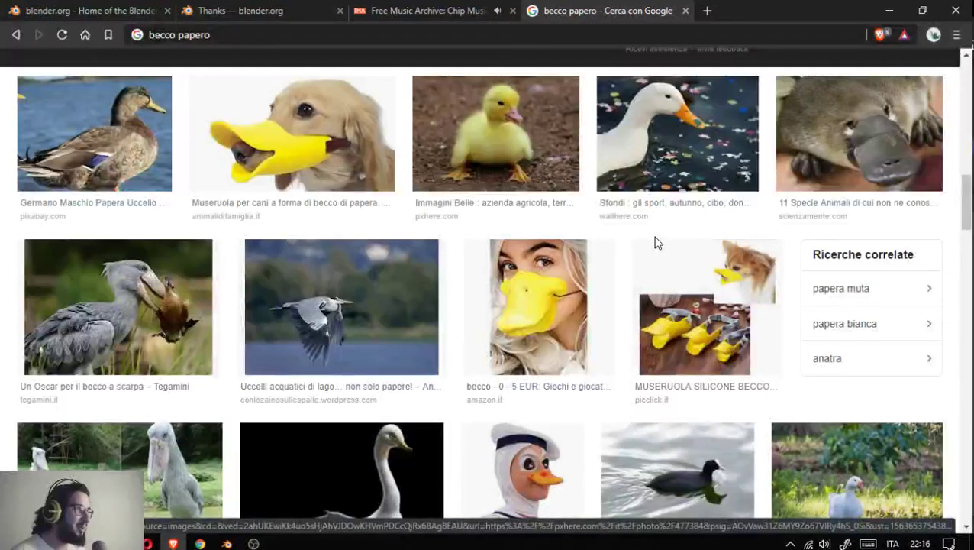
- View the platypus bill photos, then enlarge the fake duck-nose mask photo
click(862, 131)
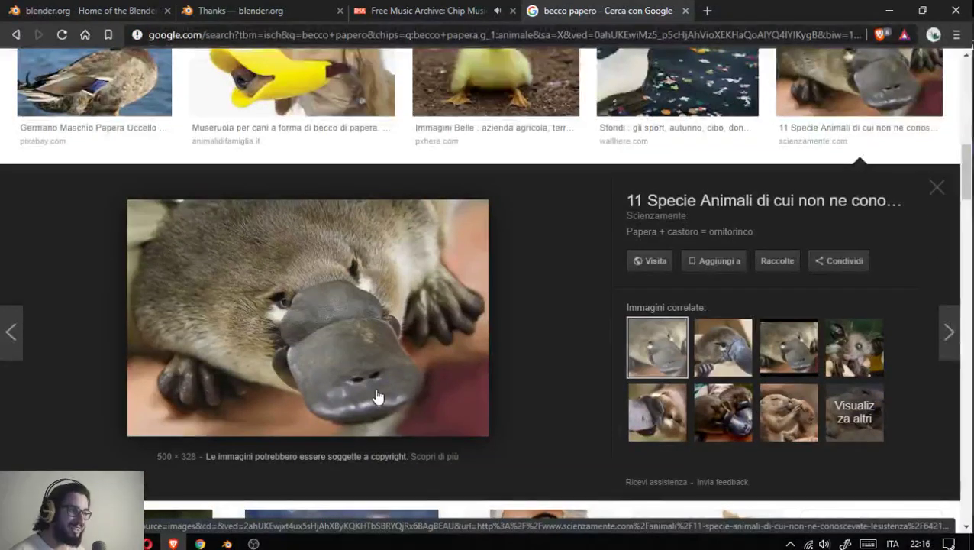
click(722, 432)
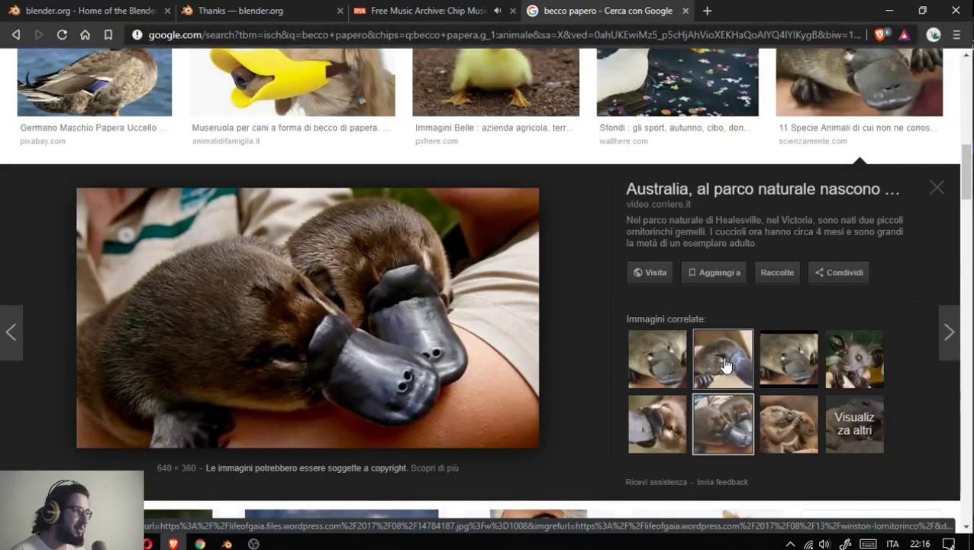
scroll(337, 331, up, 3)
scroll(321, 326, up, 4)
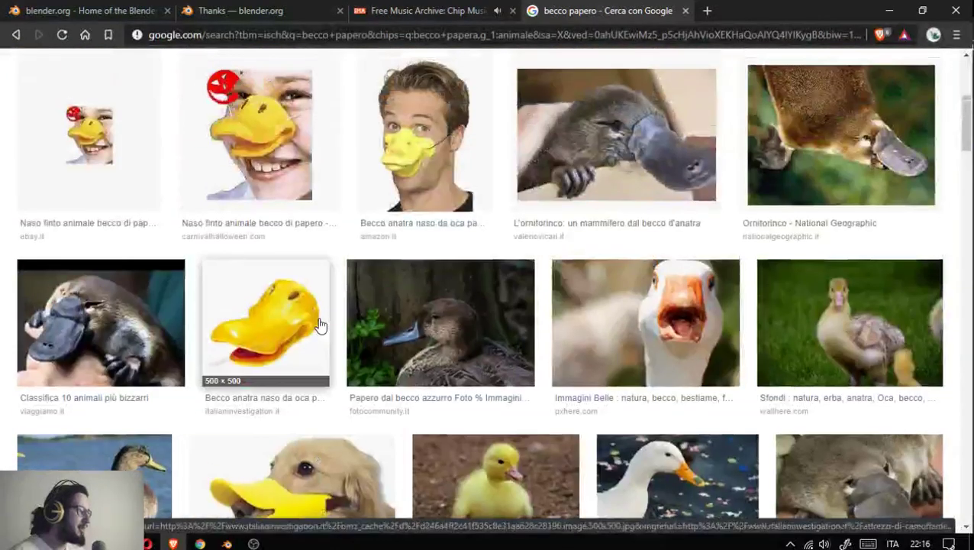
scroll(359, 321, up, 2)
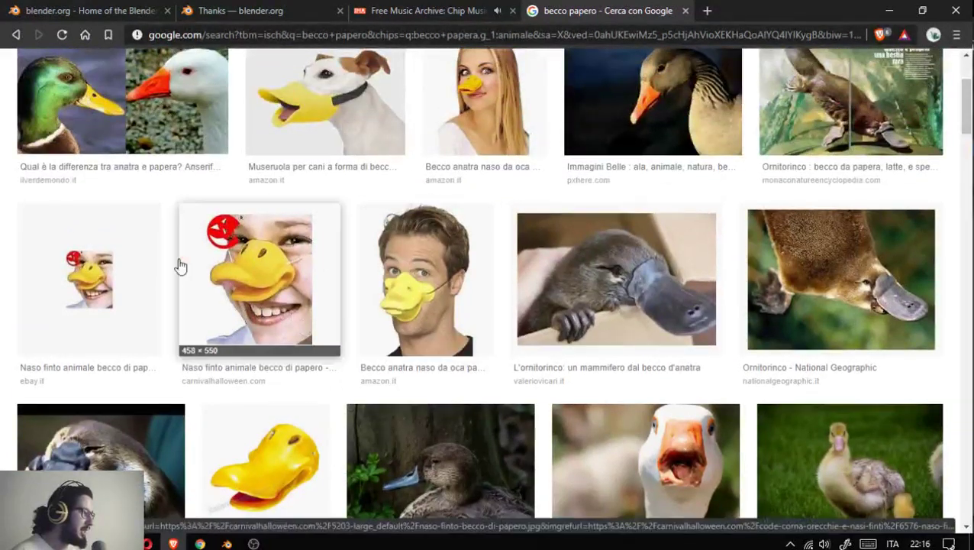
click(275, 344)
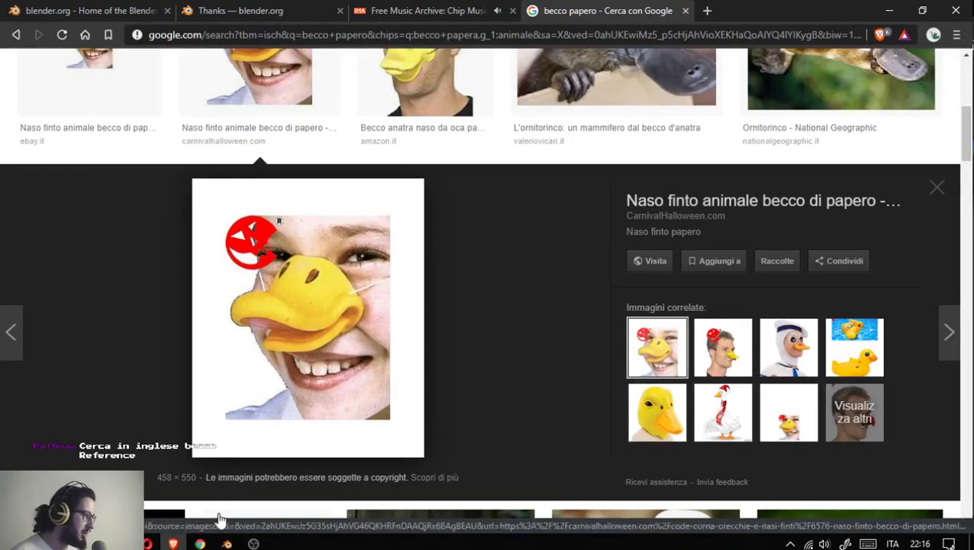
- Compare against the Blender beak in face select mode, then select 'papero' in the query
click(227, 544)
mouse_move(344, 397)
middle_down()
mouse_move(462, 308)
mouse_move(522, 398)
mouse_move(517, 337)
mouse_move(557, 361)
mouse_move(609, 331)
mouse_move(534, 323)
mouse_move(348, 354)
mouse_move(323, 346)
mouse_move(338, 321)
middle_up()
key(3)
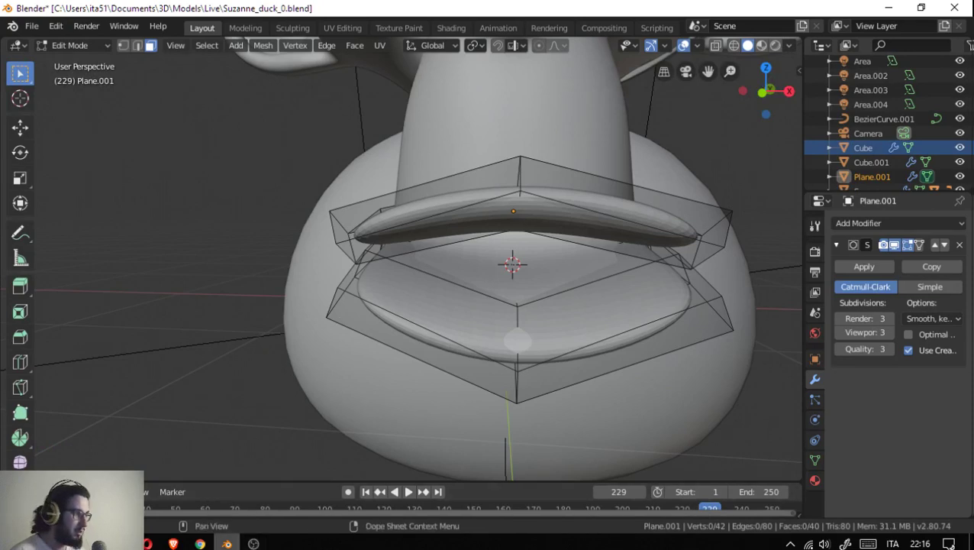
click(172, 541)
scroll(355, 159, up, 5)
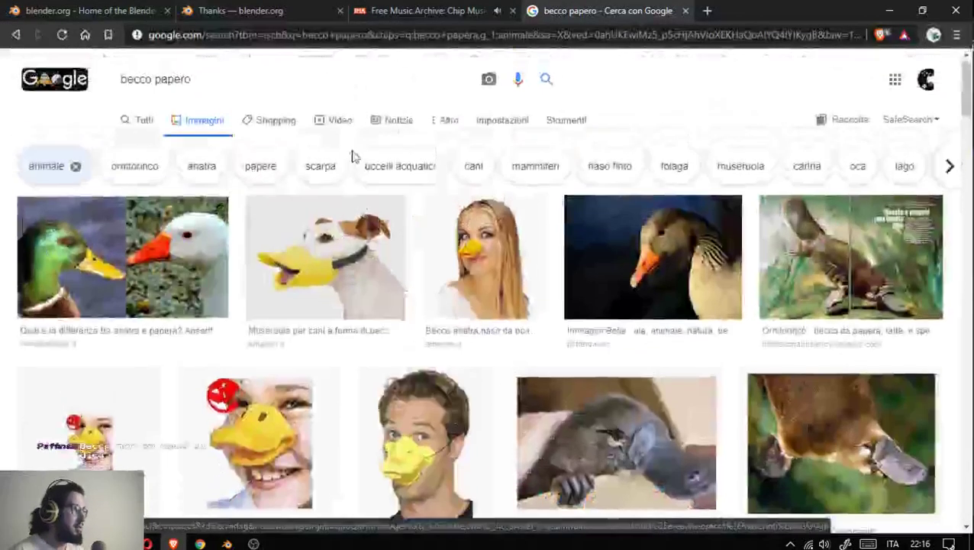
double_click(313, 89)
- Replace the query with 'beak reference' and search
triple_click(313, 89)
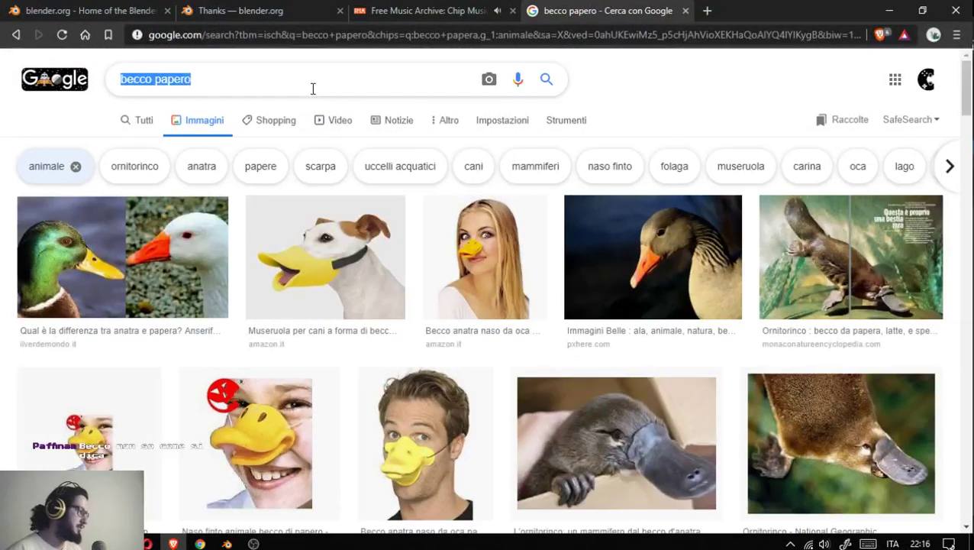
text(bea)
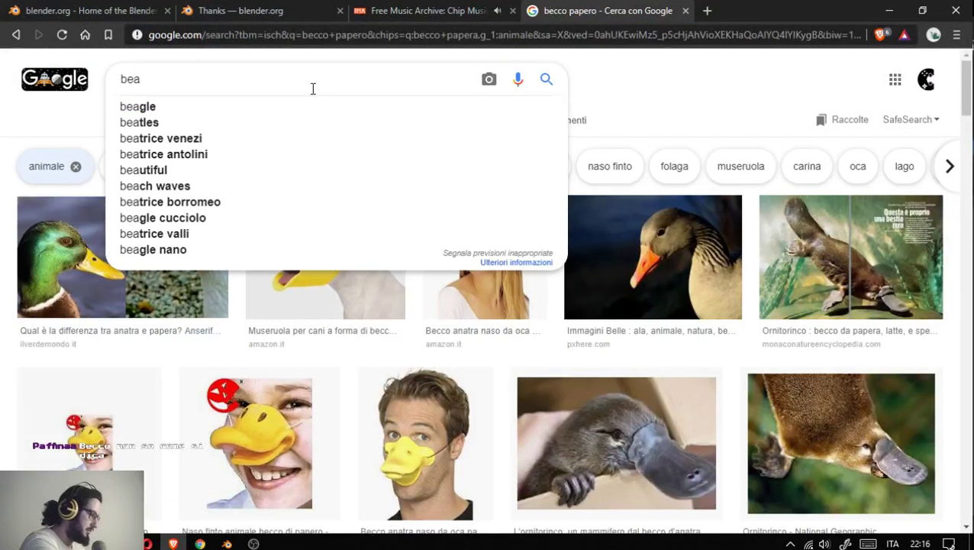
text(k)
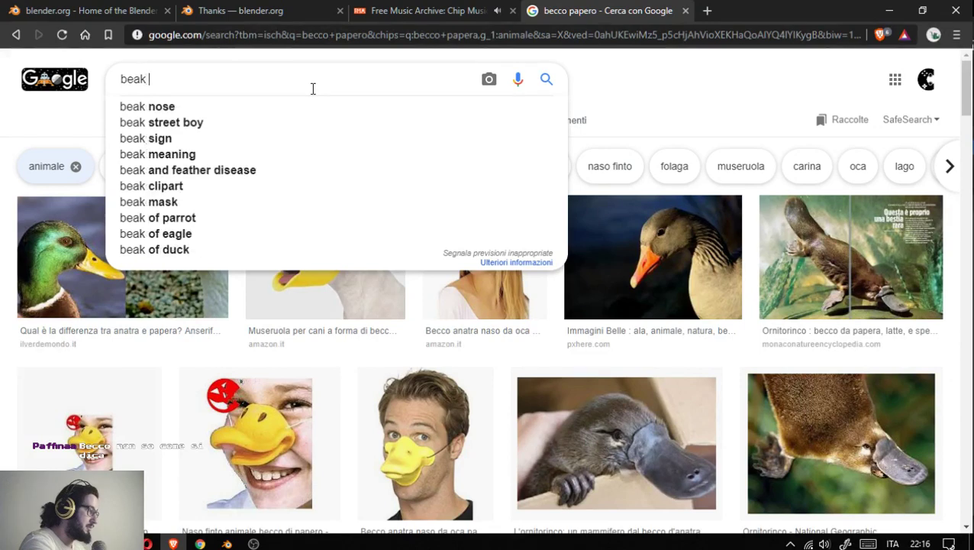
text( reference)
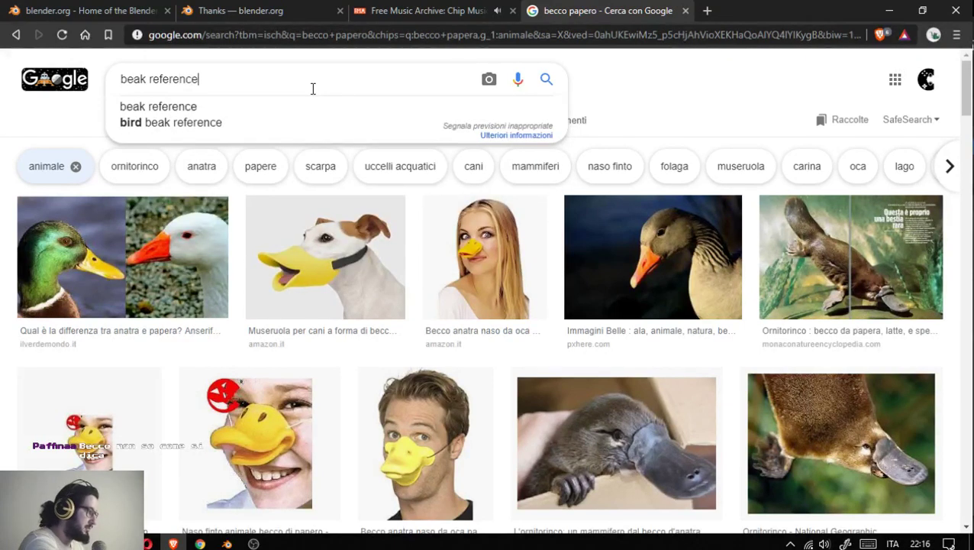
key(Return)
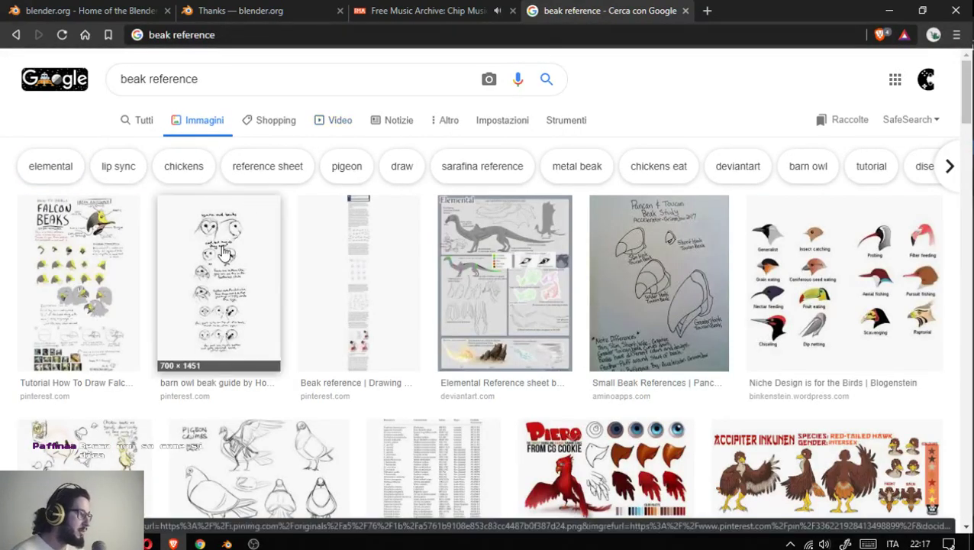
- Preview the Falcon Beaks, barn owl and Small Beak References guides, ending on the crow skull photo
click(55, 290)
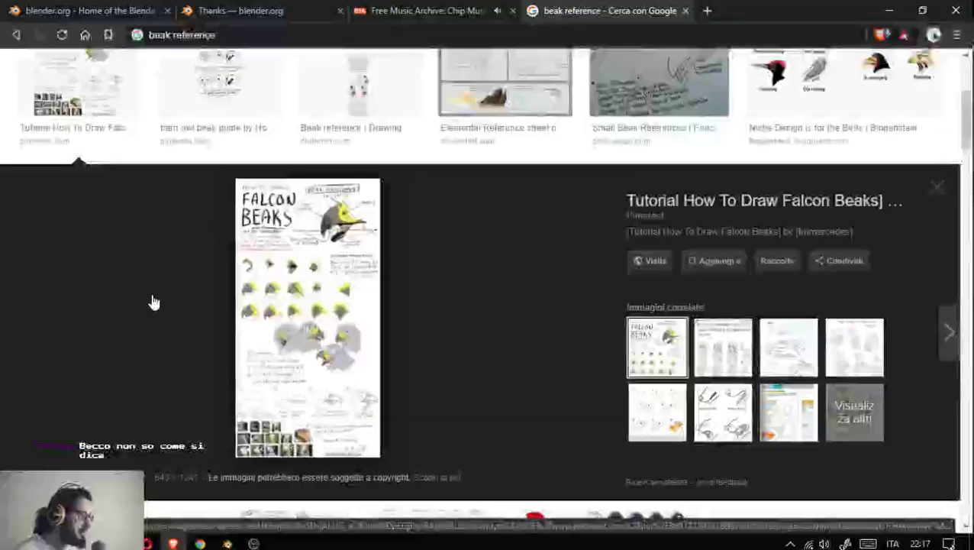
click(172, 115)
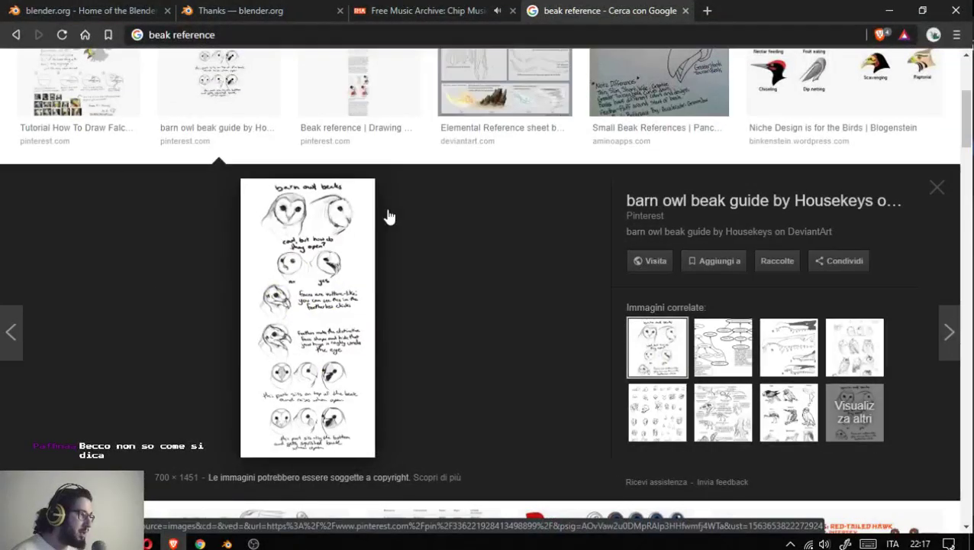
scroll(498, 235, up, 3)
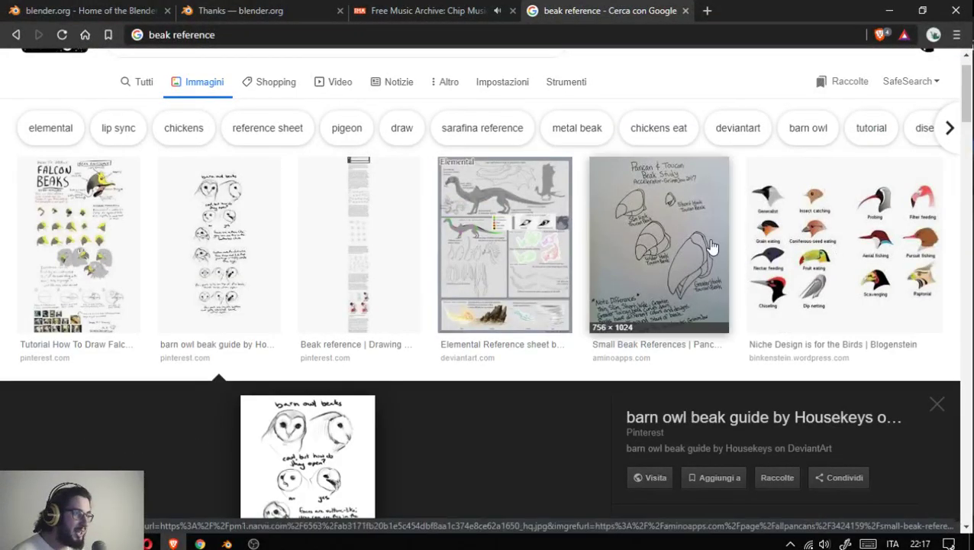
scroll(711, 247, down, 5)
scroll(711, 247, up, 5)
click(707, 210)
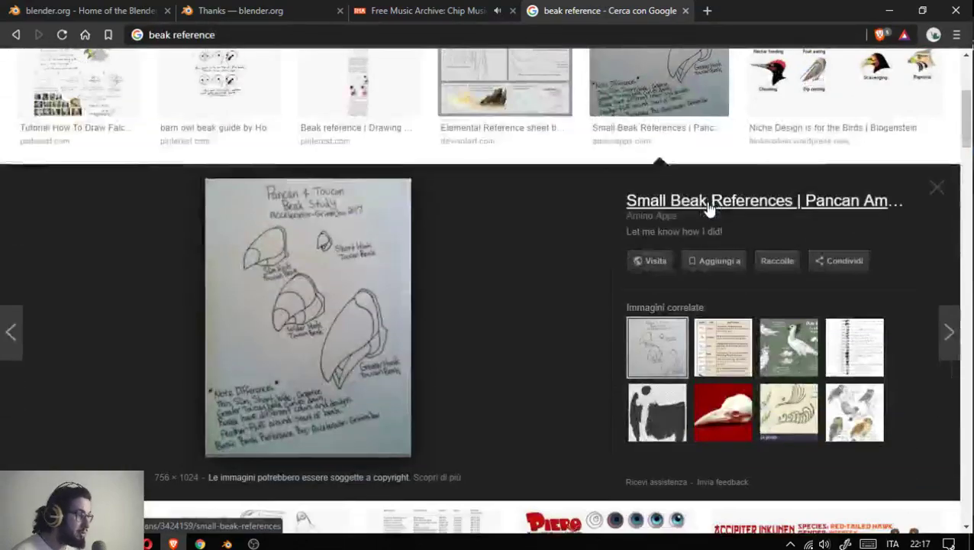
click(722, 411)
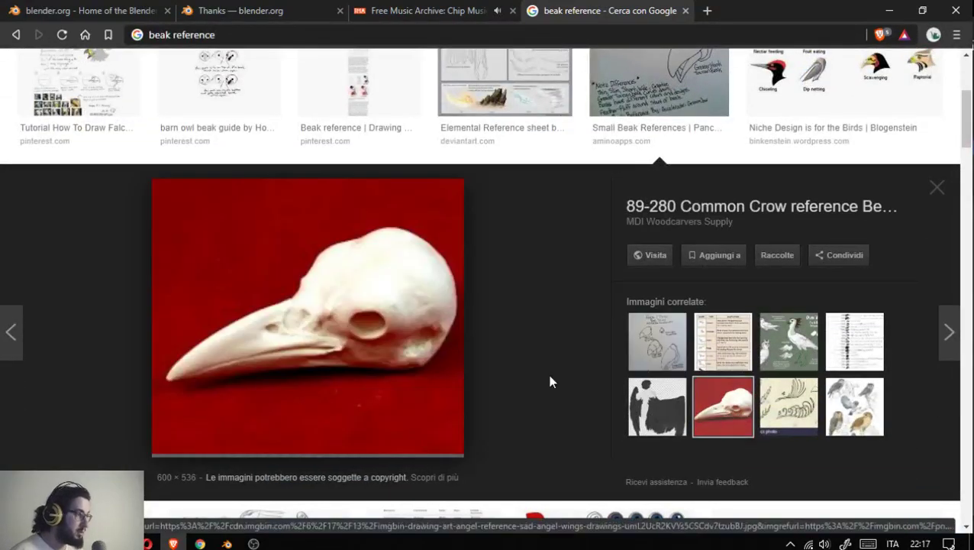
scroll(478, 343, down, 3)
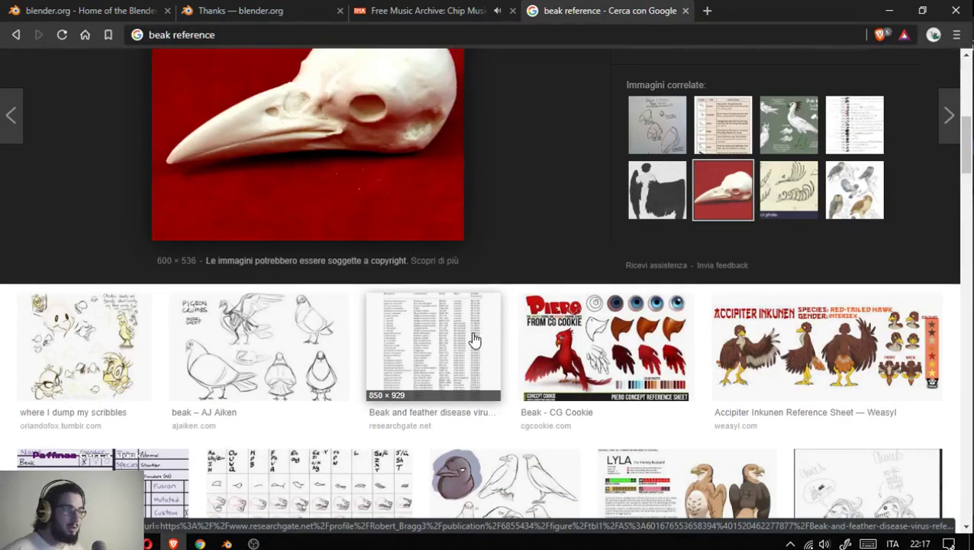
scroll(473, 339, down, 1)
scroll(420, 363, down, 4)
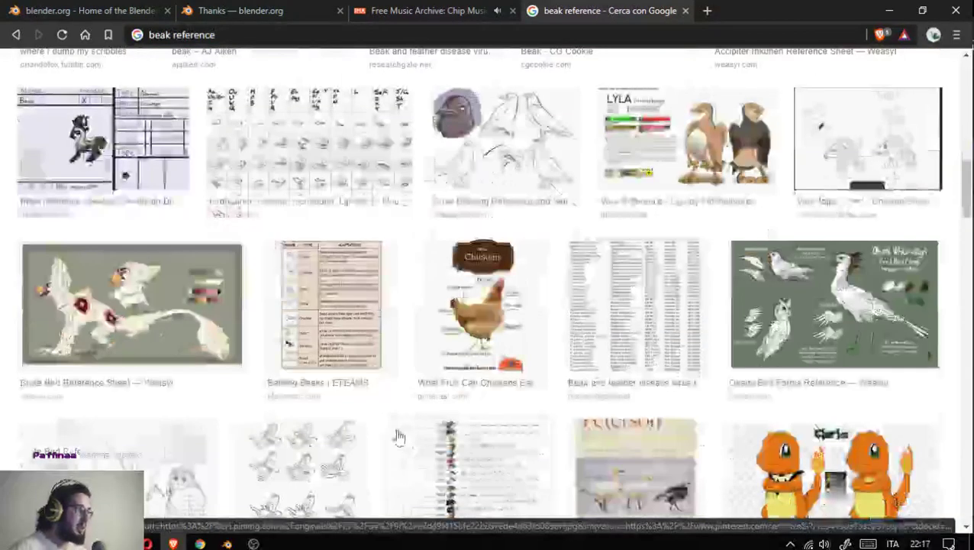
scroll(398, 435, up, 2)
scroll(473, 343, up, 10)
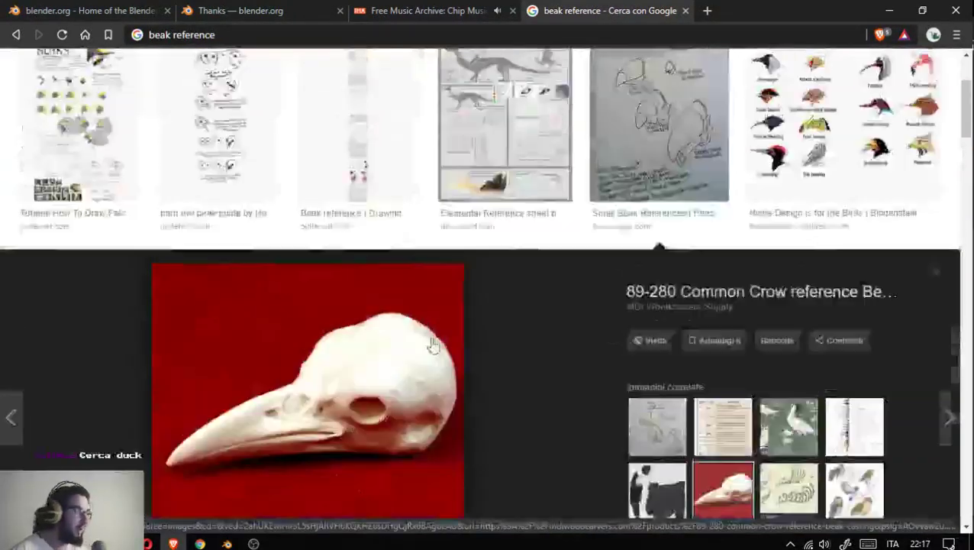
scroll(231, 156, up, 2)
double_click(129, 73)
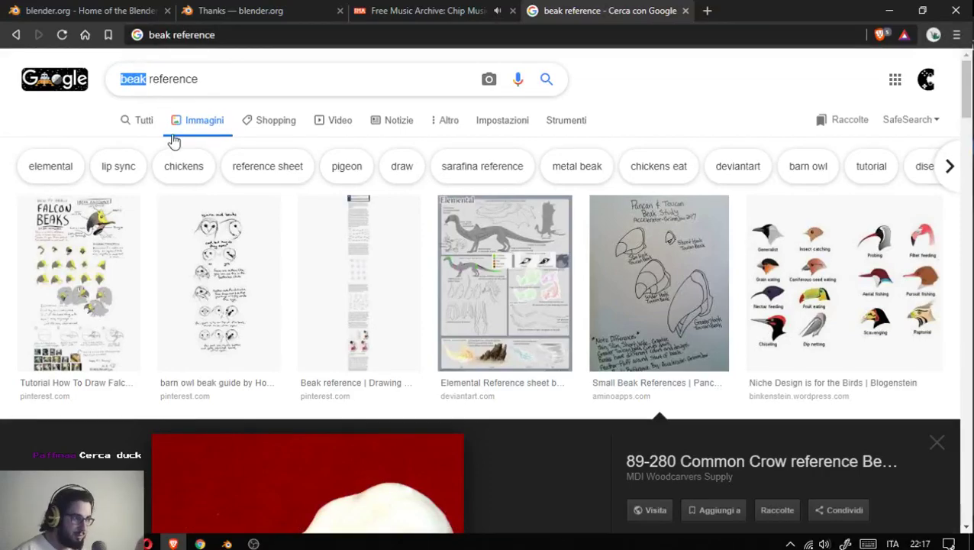
mouse_move(505, 283)
scroll(537, 326, down, 1)
scroll(537, 326, down, 4)
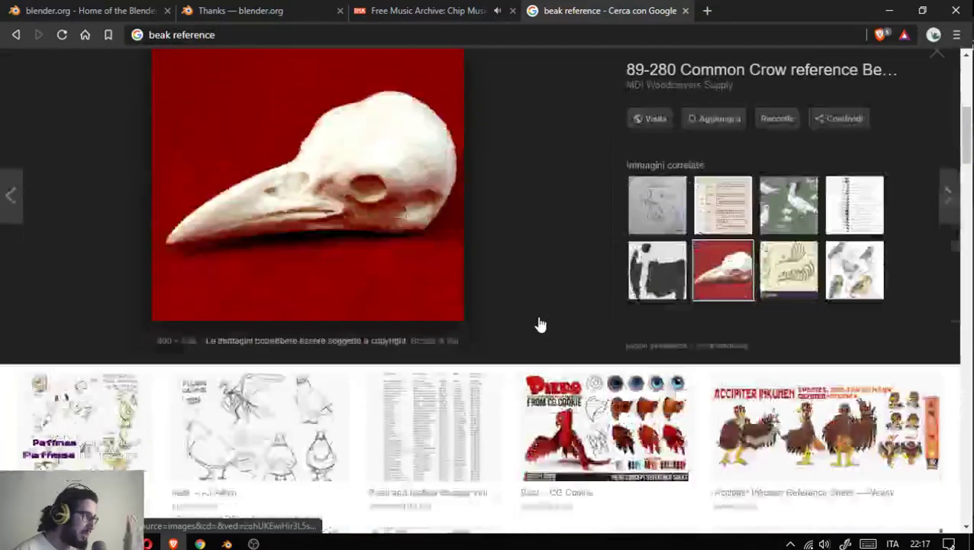
scroll(538, 326, down, 3)
click(348, 348)
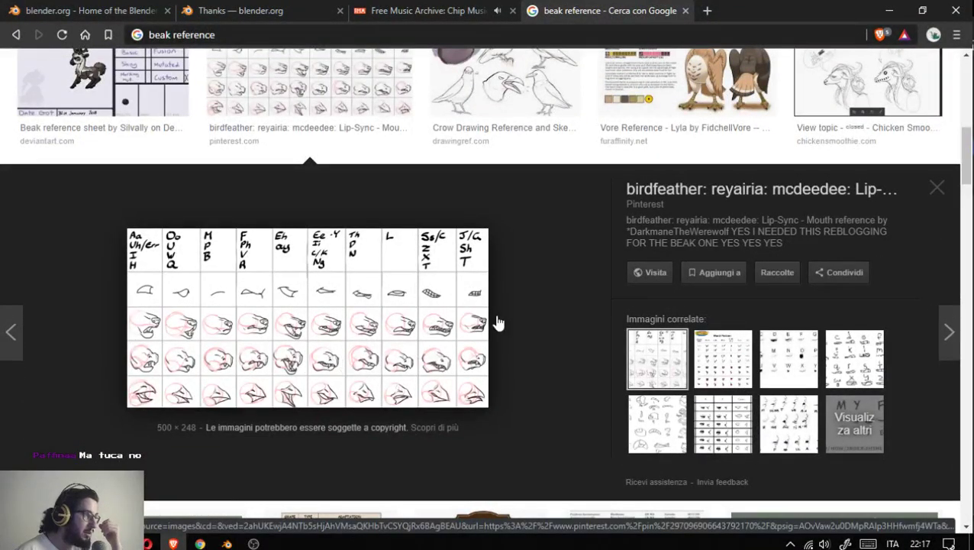
scroll(534, 325, up, 3)
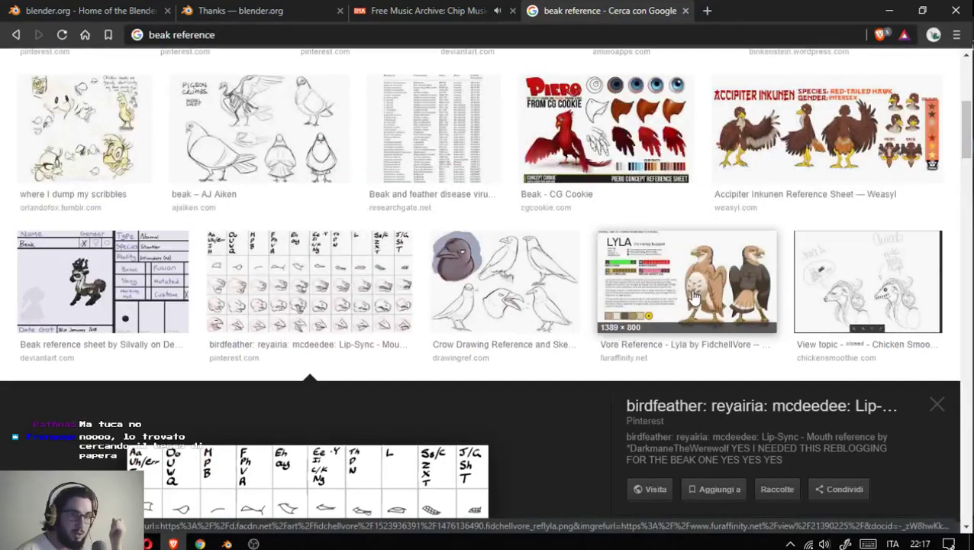
scroll(695, 296, down, 4)
scroll(695, 294, down, 4)
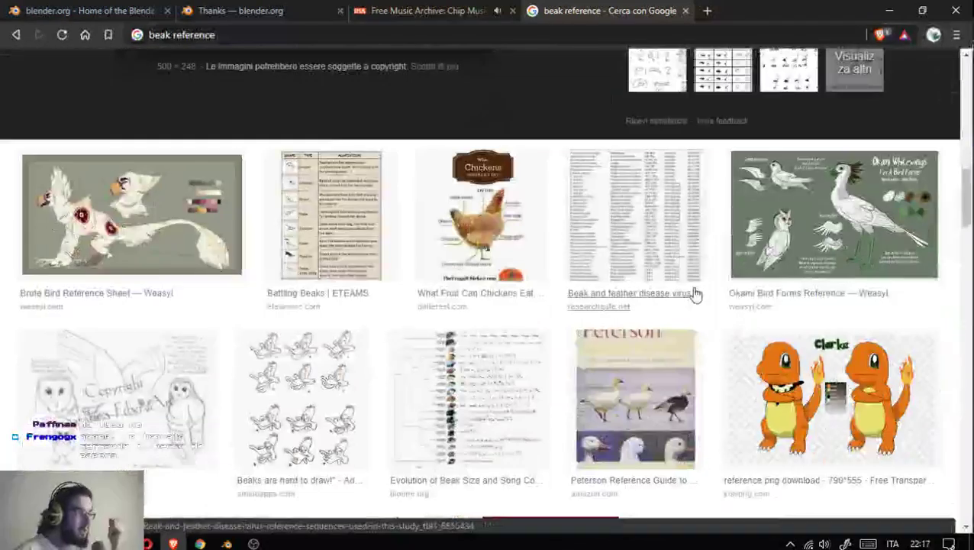
scroll(695, 294, down, 2)
scroll(694, 294, down, 3)
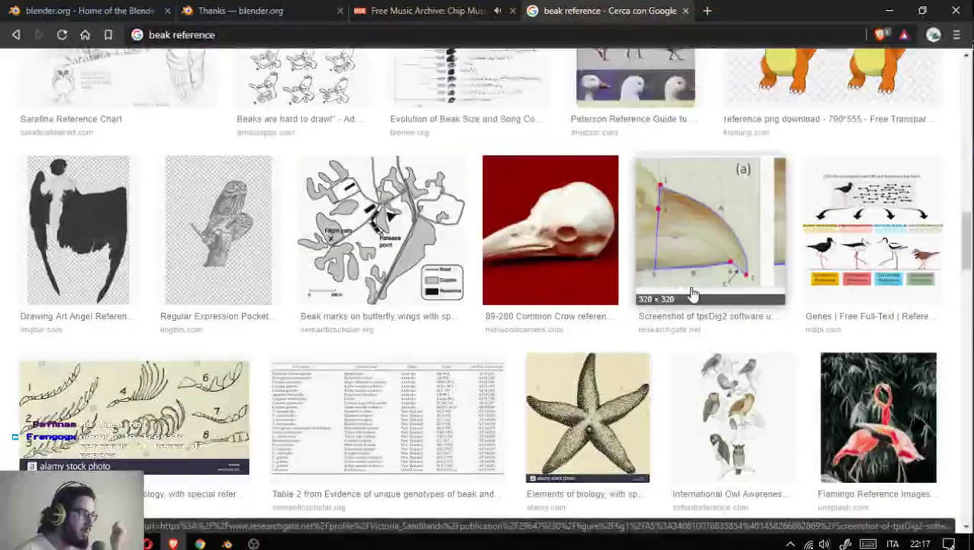
scroll(695, 294, down, 2)
scroll(595, 256, down, 3)
scroll(588, 241, down, 4)
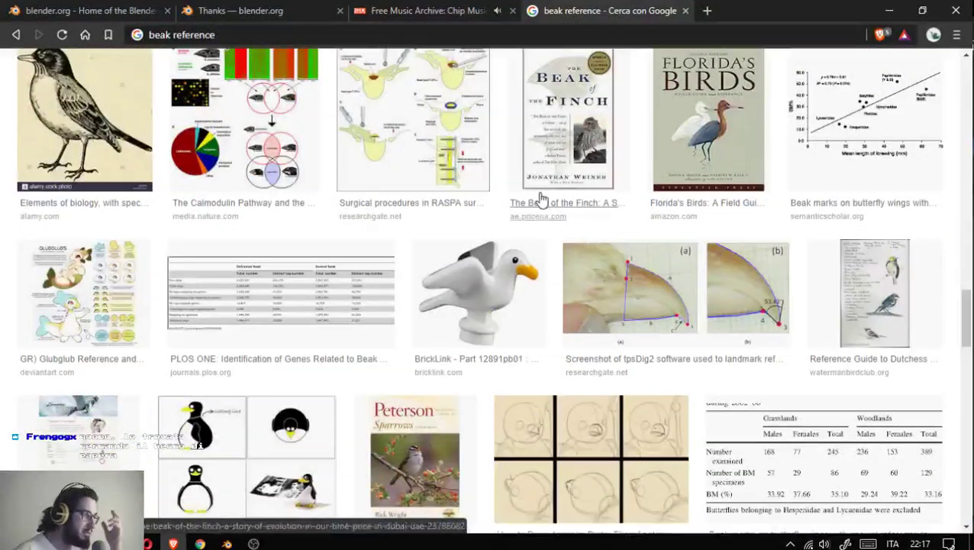
click(742, 300)
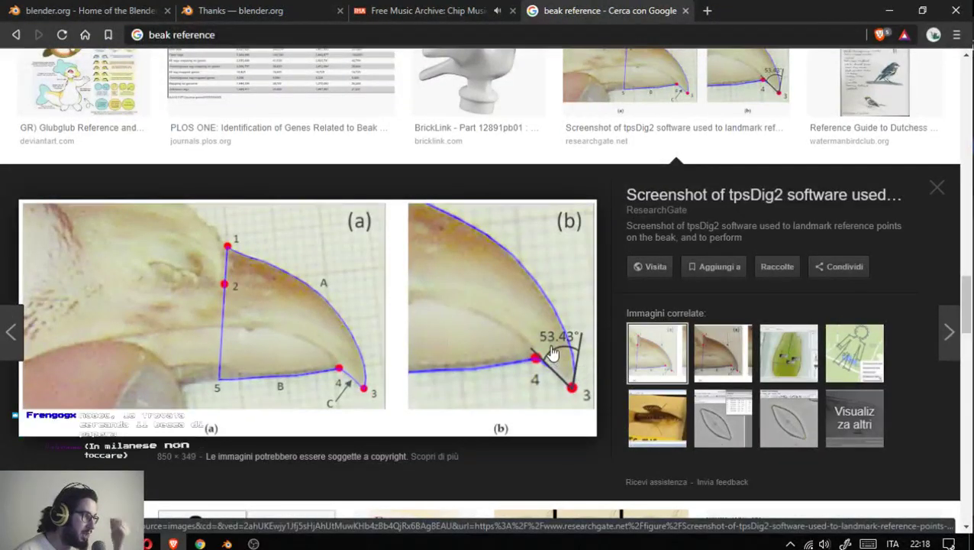
scroll(560, 351, down, 3)
scroll(560, 348, down, 4)
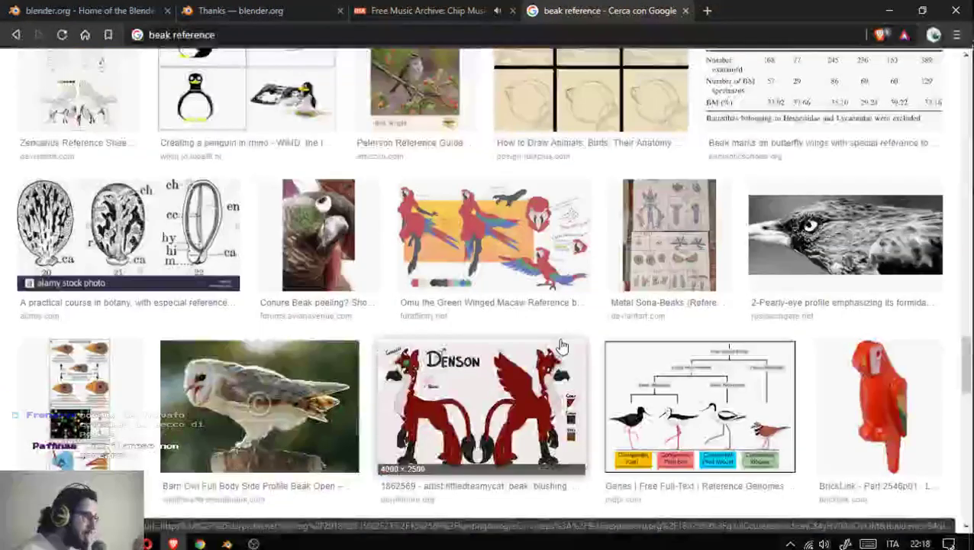
scroll(608, 339, down, 1)
scroll(609, 339, down, 2)
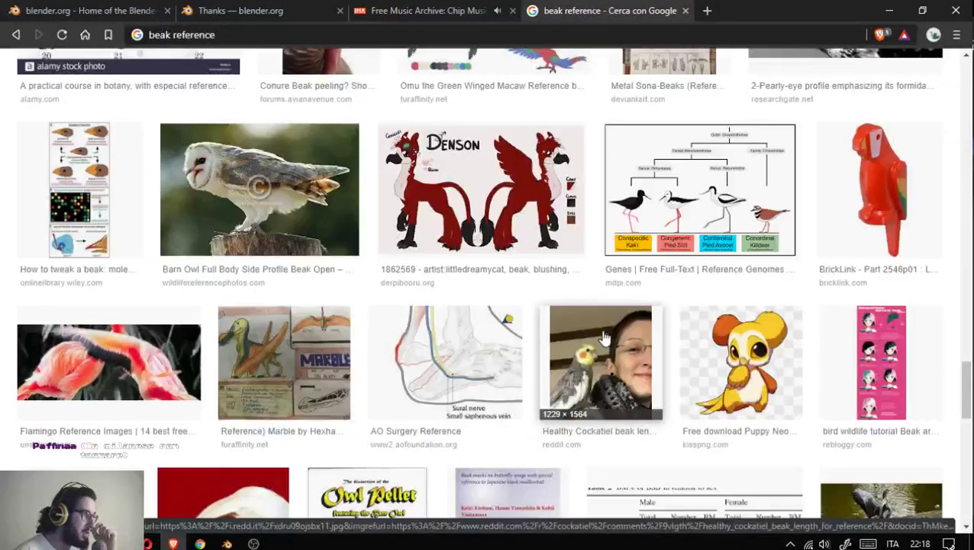
scroll(603, 334, down, 3)
scroll(602, 333, down, 3)
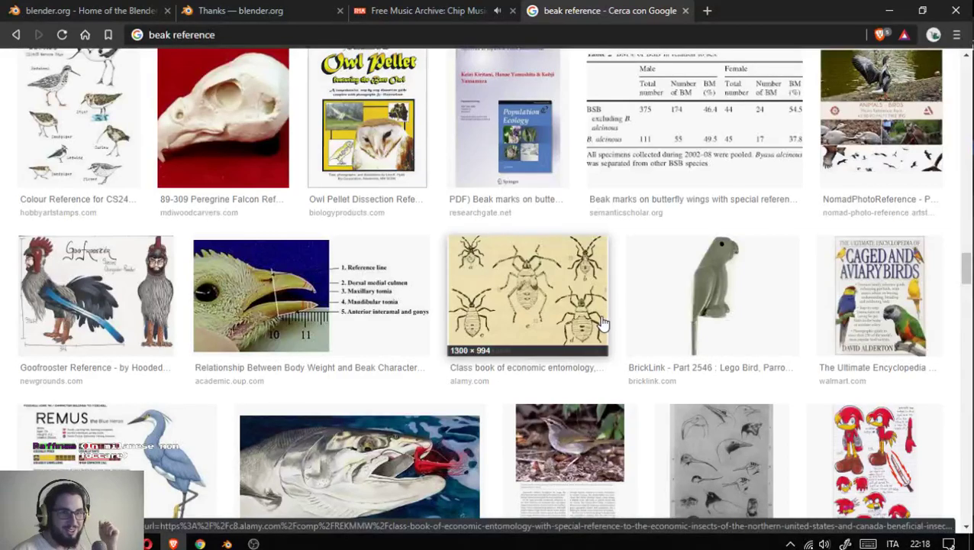
scroll(603, 324, down, 4)
scroll(603, 323, down, 3)
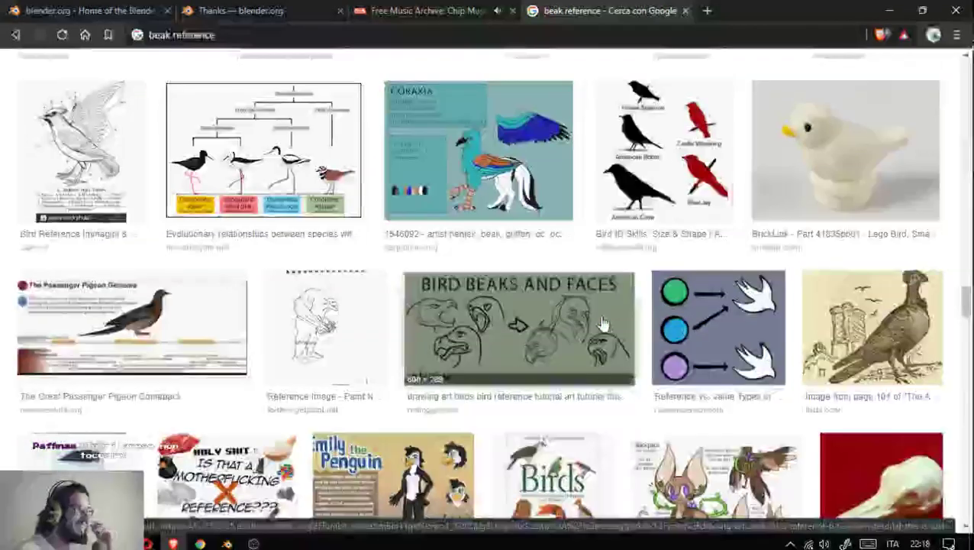
scroll(603, 323, down, 2)
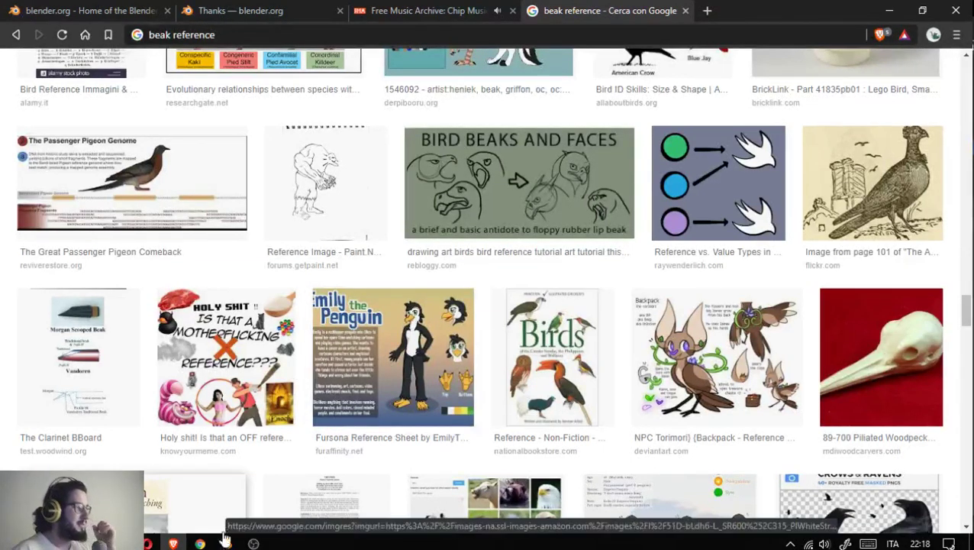
click(359, 9)
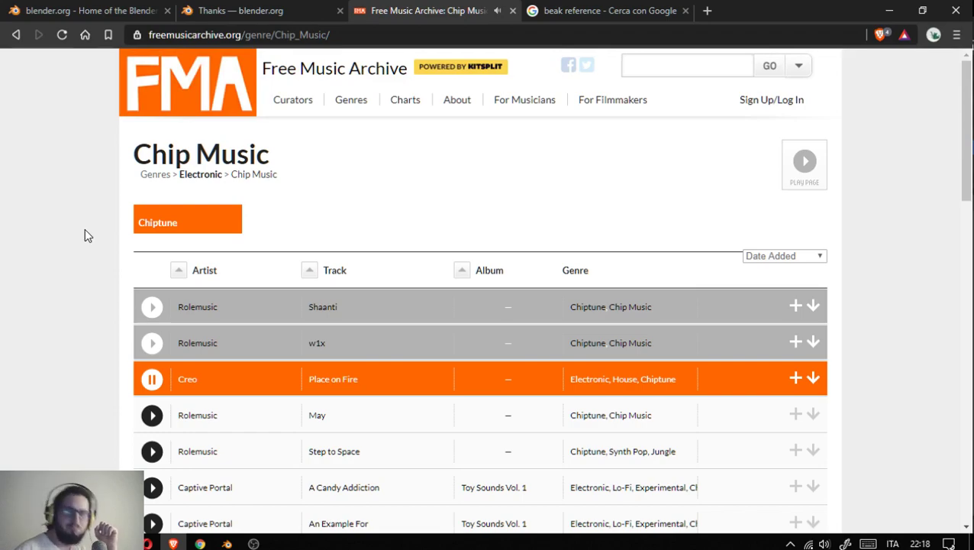
click(588, 10)
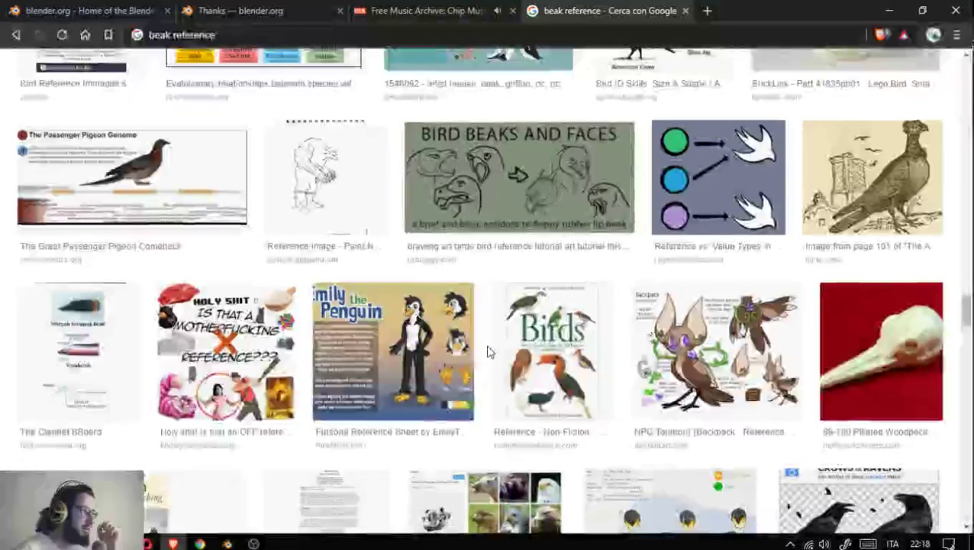
scroll(489, 349, down, 4)
scroll(489, 349, down, 3)
scroll(489, 349, up, 1)
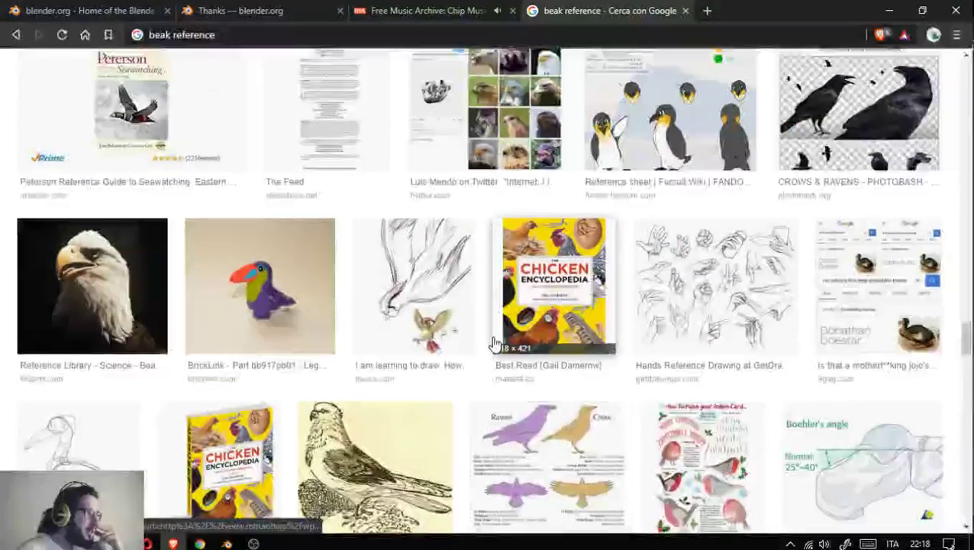
scroll(301, 374, down, 5)
scroll(302, 374, down, 5)
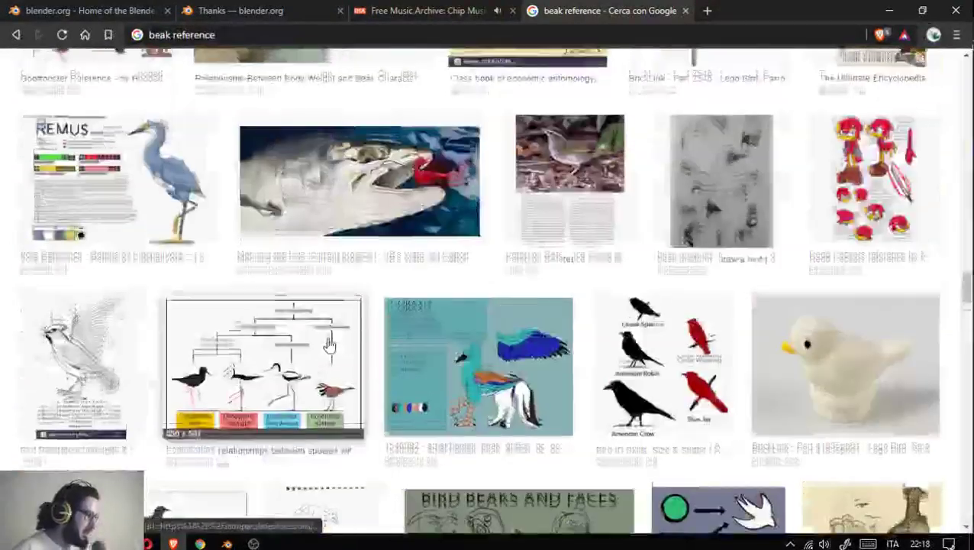
scroll(343, 428, down, 5)
scroll(430, 527, down, 5)
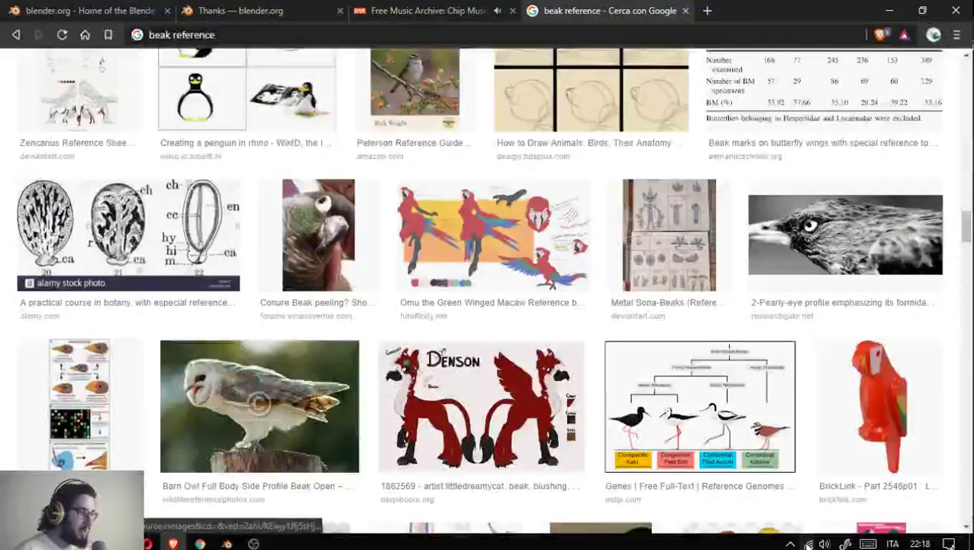
click(825, 543)
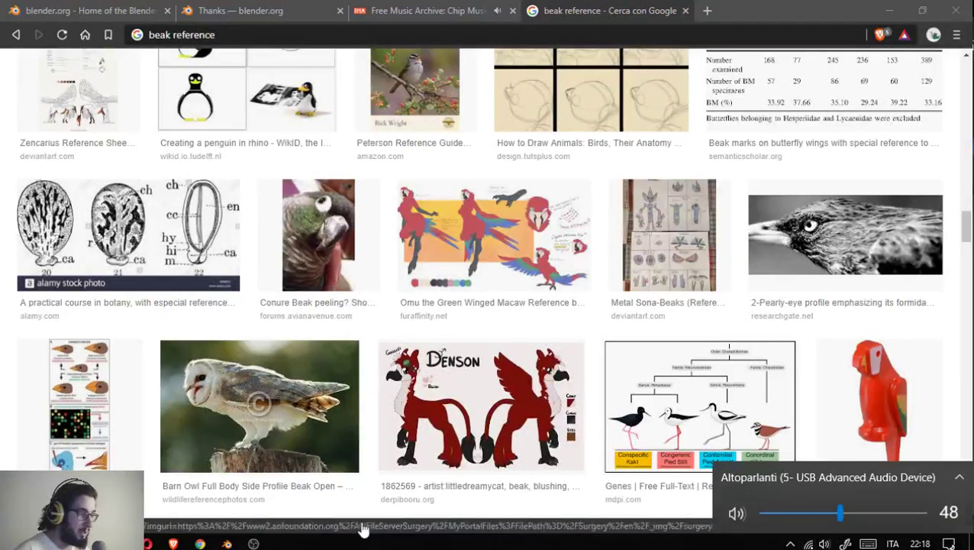
- Raise OBS desktop audio to -16.5 dB and set the system speaker volume from 32 to 40
click(253, 543)
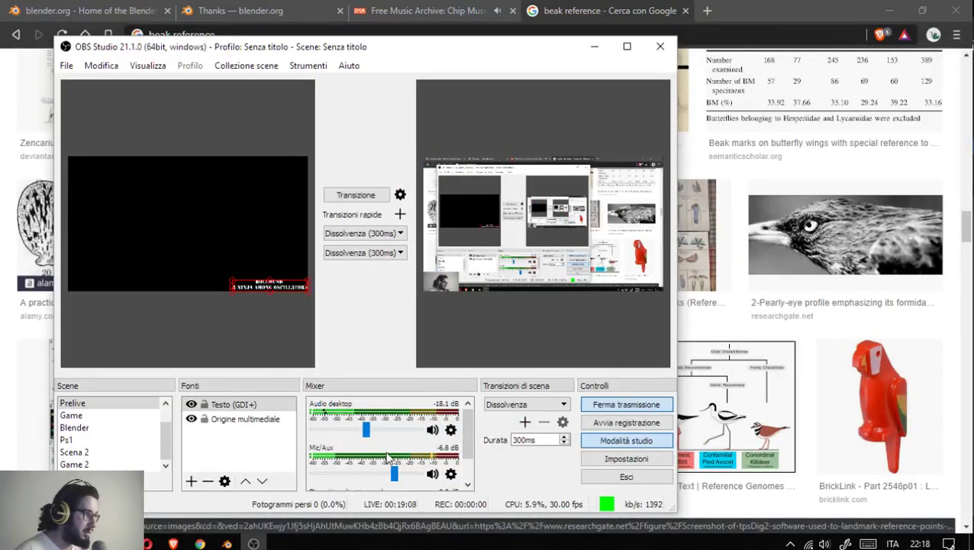
drag(366, 430, 369, 430)
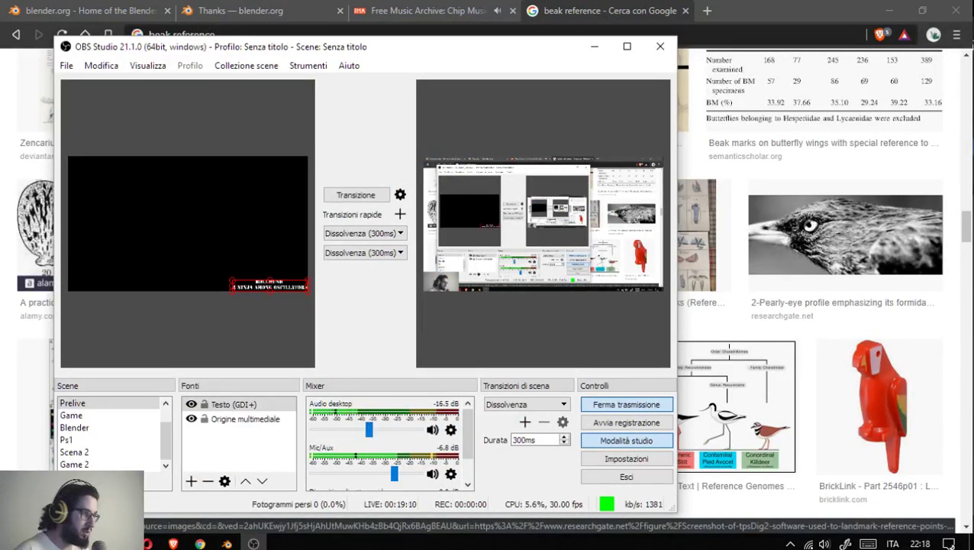
click(831, 540)
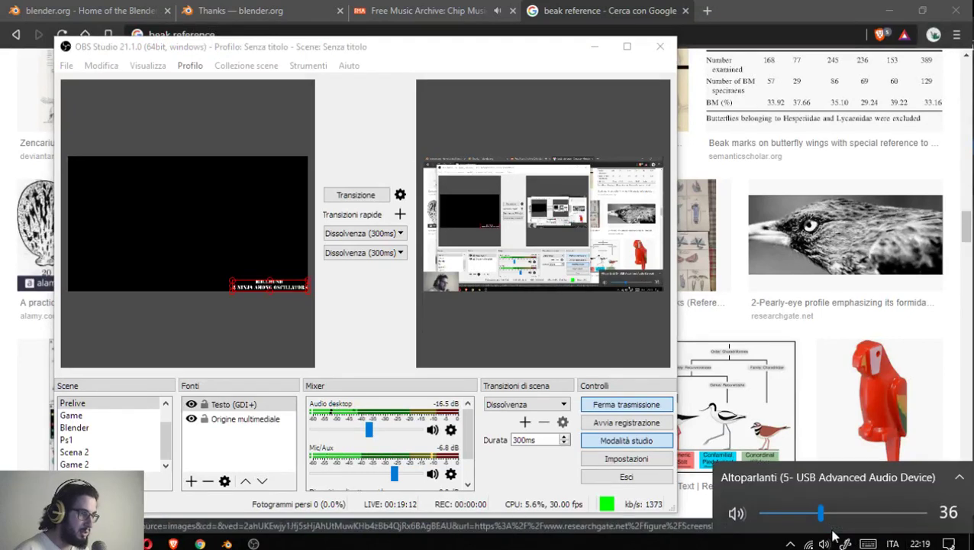
scroll(834, 537, down, 1)
scroll(834, 537, down, 1)
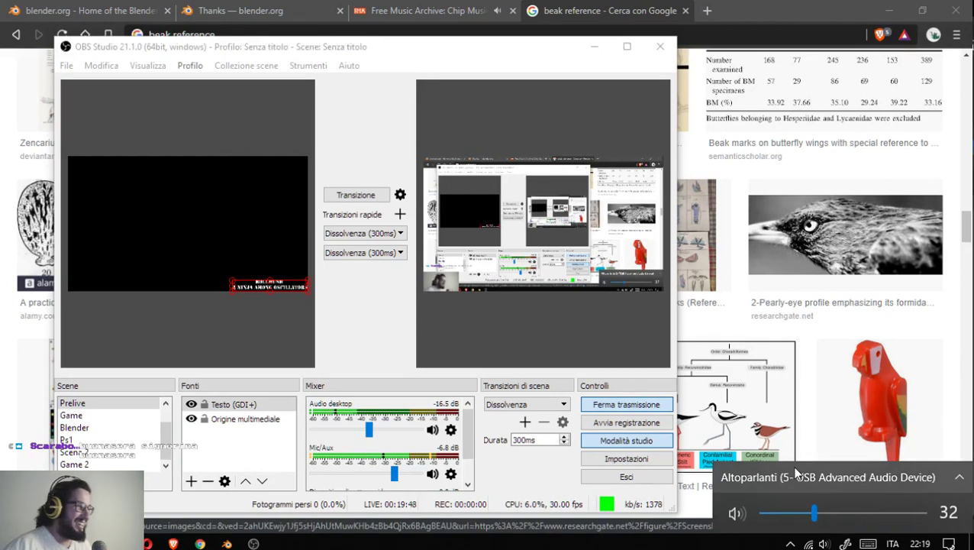
scroll(817, 518, up, 1)
scroll(815, 518, up, 1)
scroll(814, 518, up, 2)
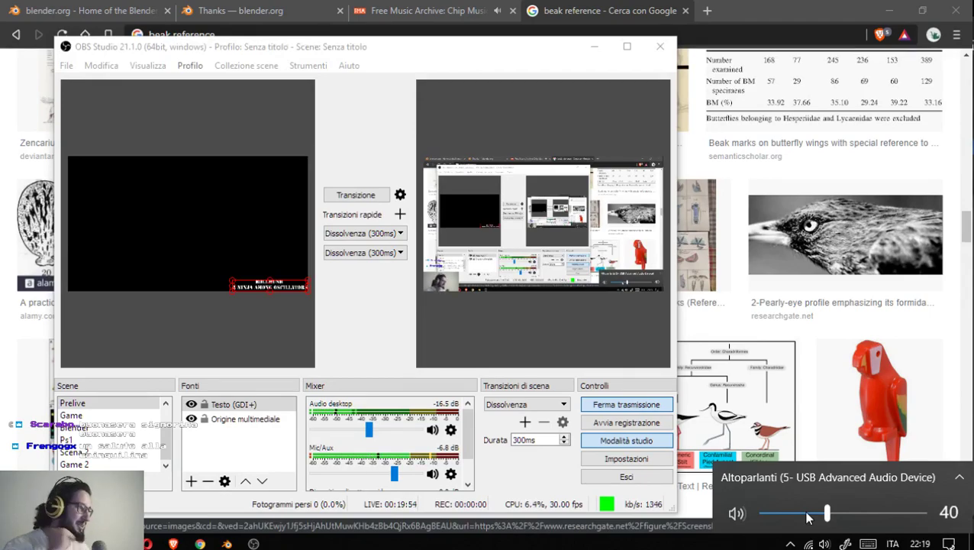
- Back in the beak reference results, change the query to 'duck beak reference' and search
click(729, 7)
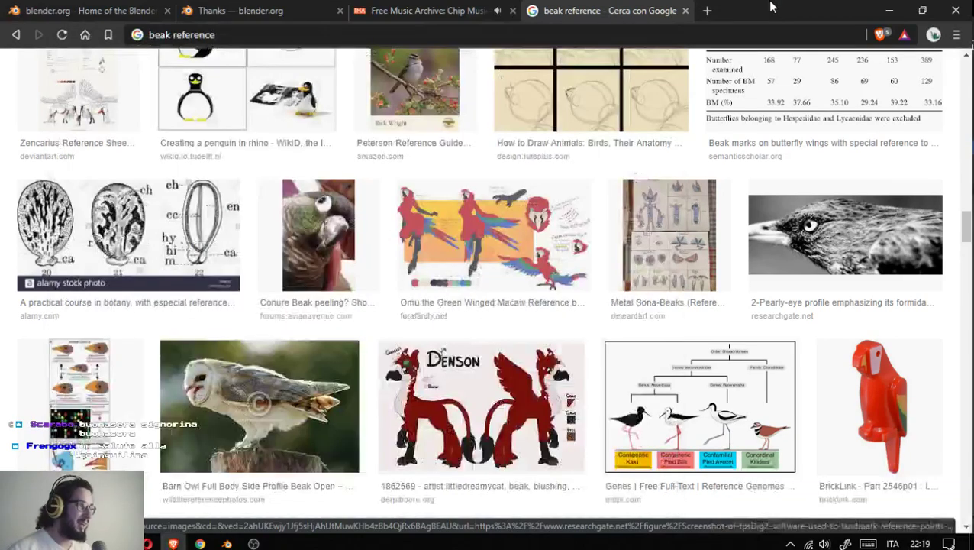
click(741, 53)
scroll(313, 191, up, 5)
scroll(311, 245, up, 5)
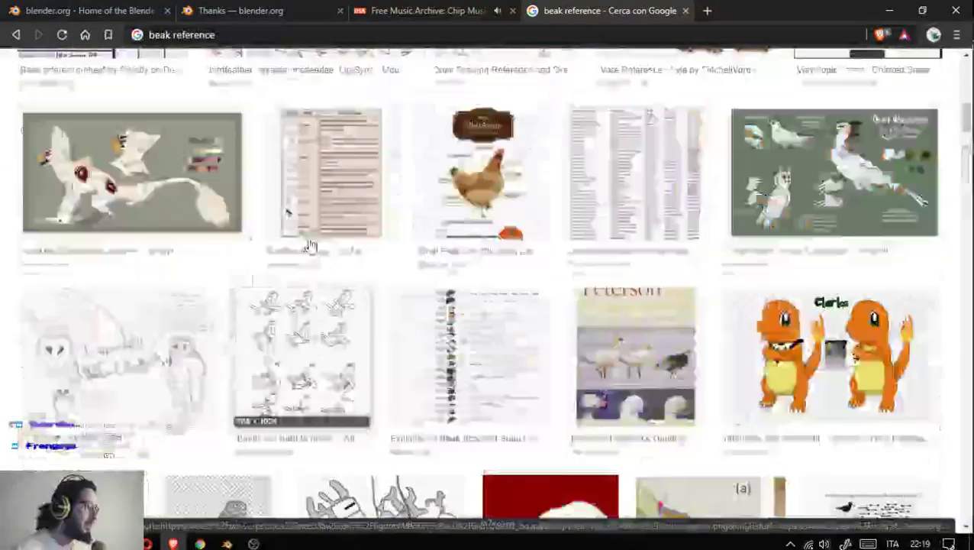
scroll(308, 241, up, 5)
double_click(143, 79)
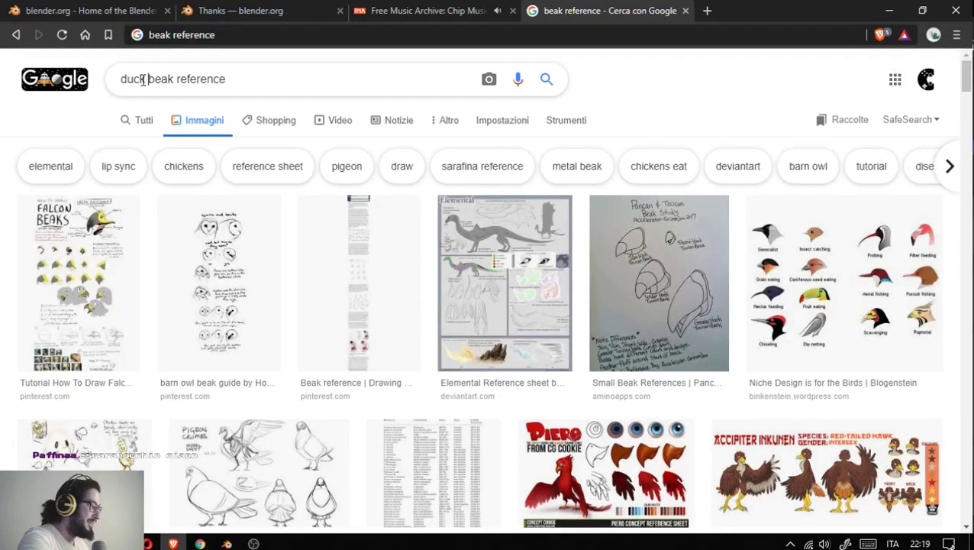
key(Return)
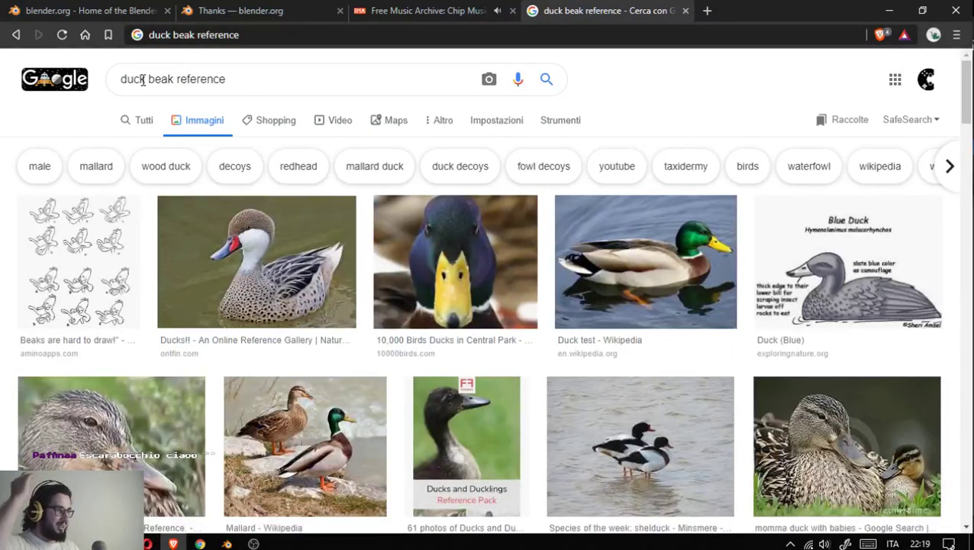
- Open the LILALU rubber duck image in a new tab, view it, and return to the results
scroll(142, 79, down, 2)
scroll(142, 79, down, 2)
scroll(142, 79, down, 3)
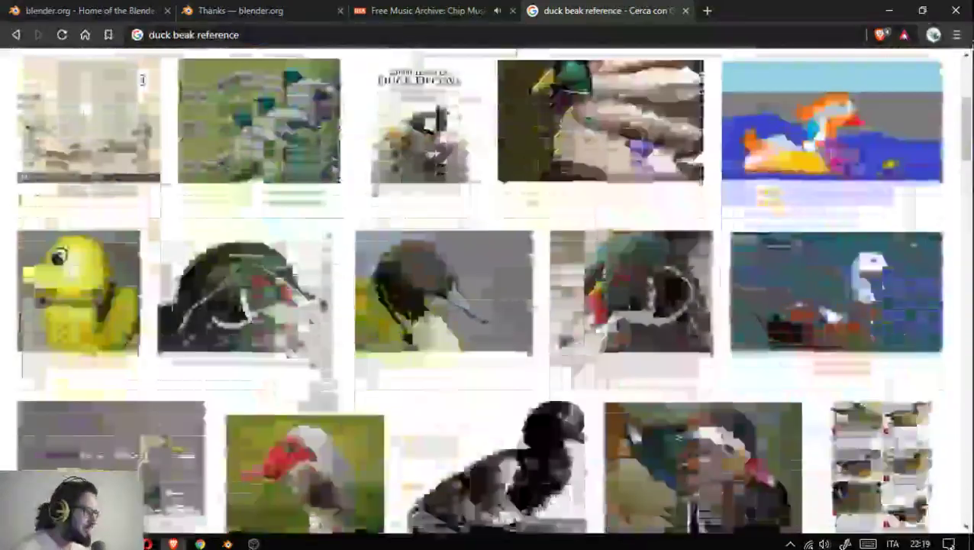
scroll(344, 293, down, 1)
scroll(691, 271, down, 2)
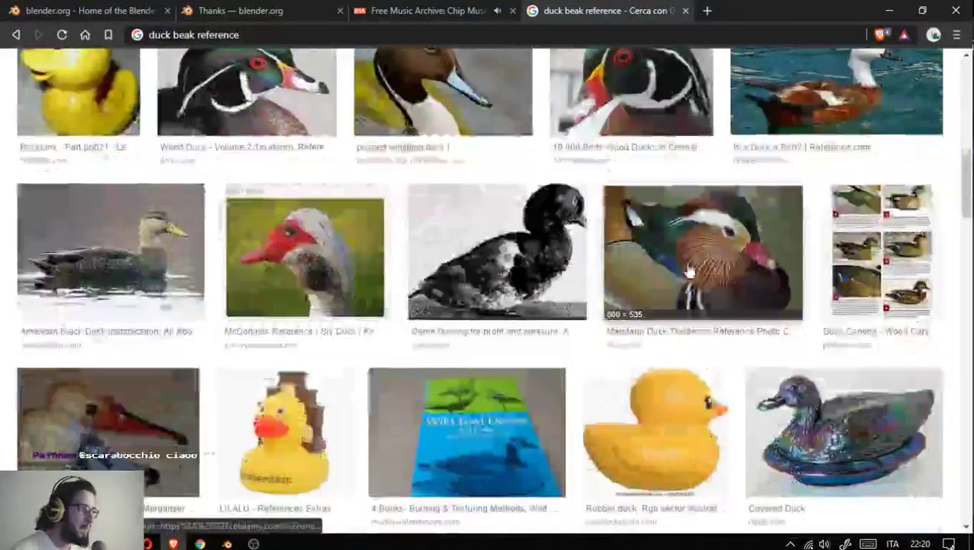
scroll(706, 266, down, 2)
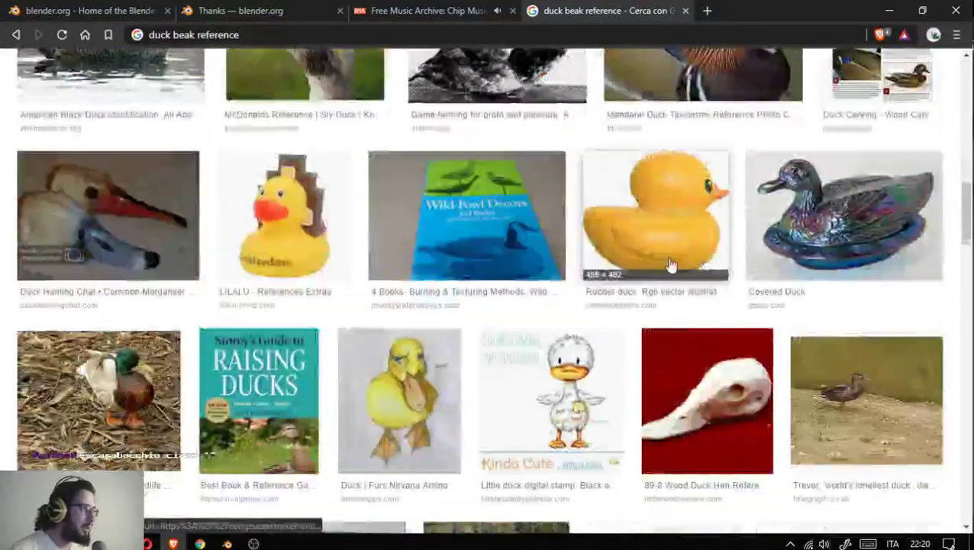
middle_click(283, 215)
click(739, 13)
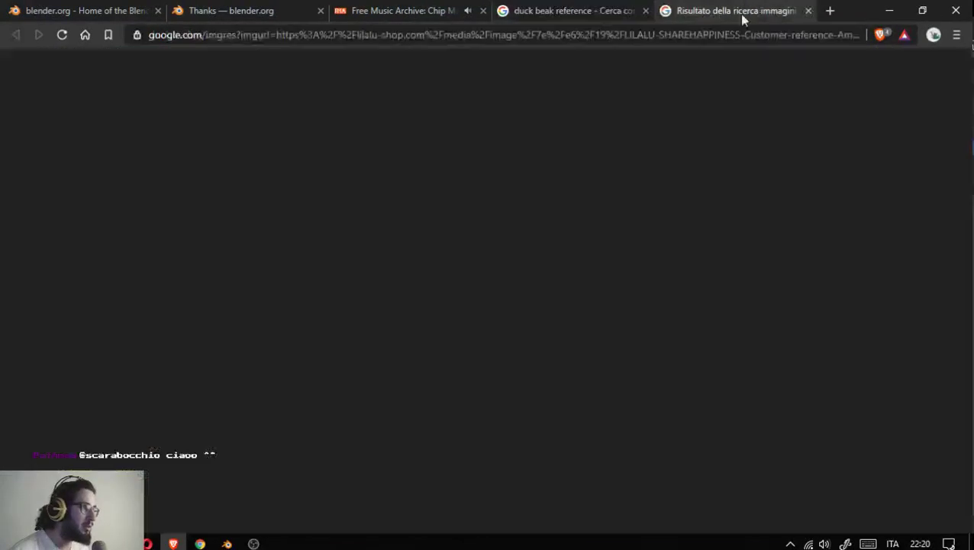
click(557, 10)
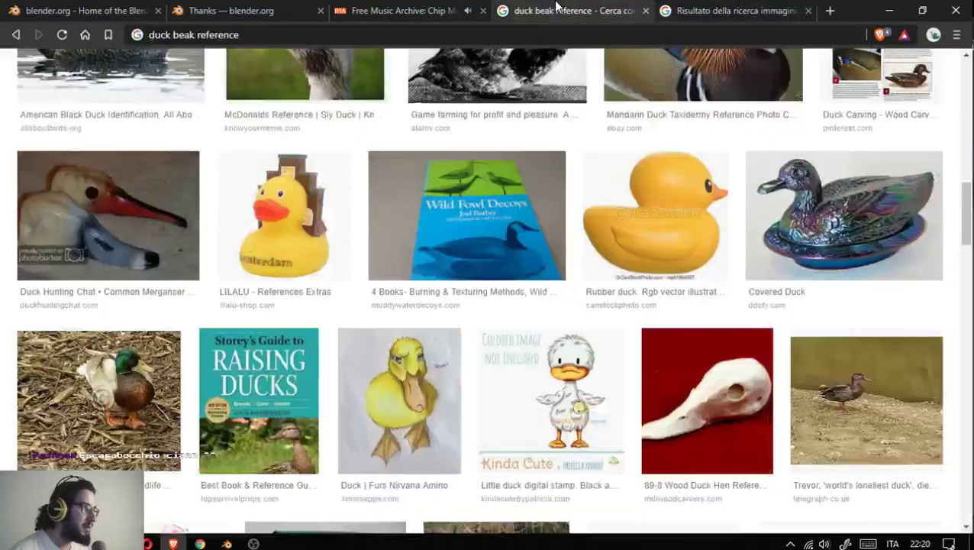
- Scroll back to the top of the results and open another duck reference image in a new tab
scroll(422, 291, down, 3)
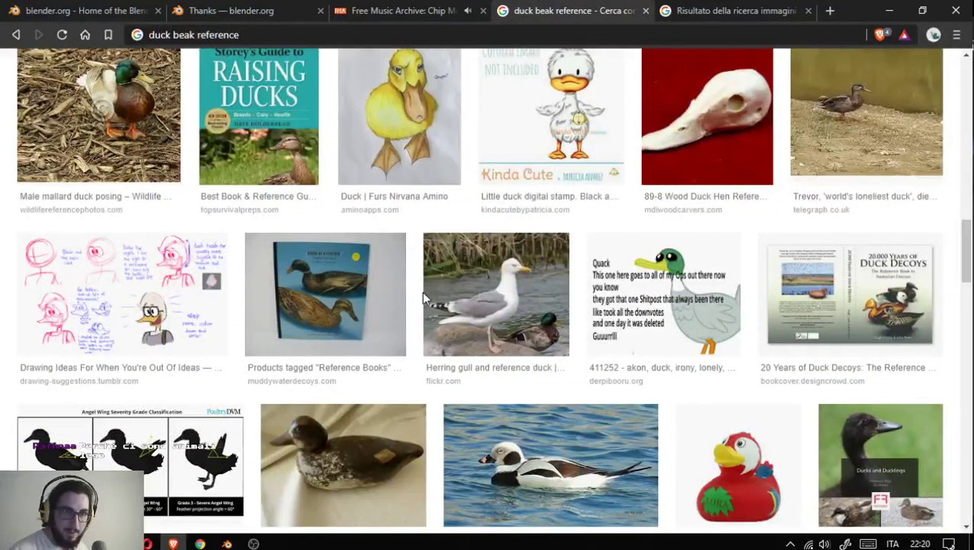
scroll(421, 291, up, 3)
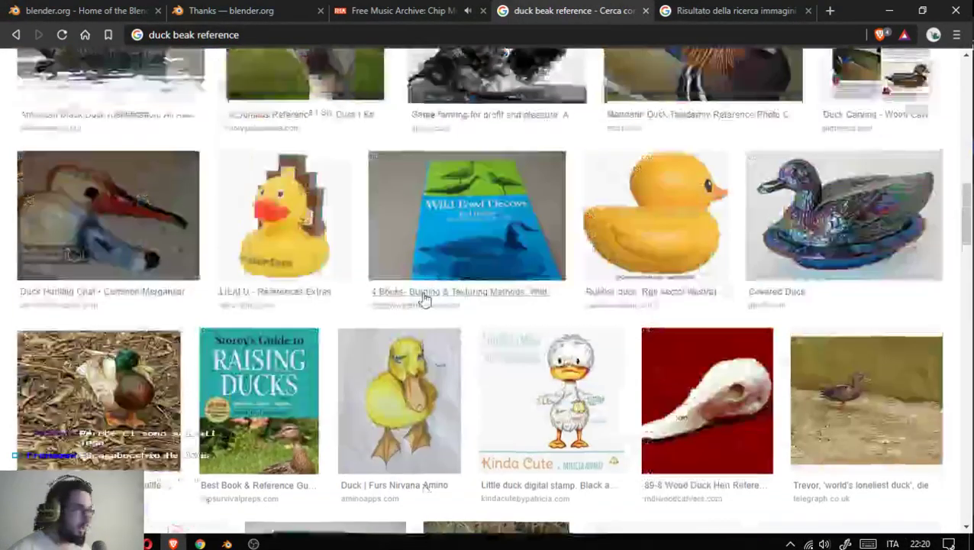
scroll(421, 291, up, 3)
scroll(425, 299, down, 1)
scroll(425, 300, up, 2)
scroll(425, 299, up, 2)
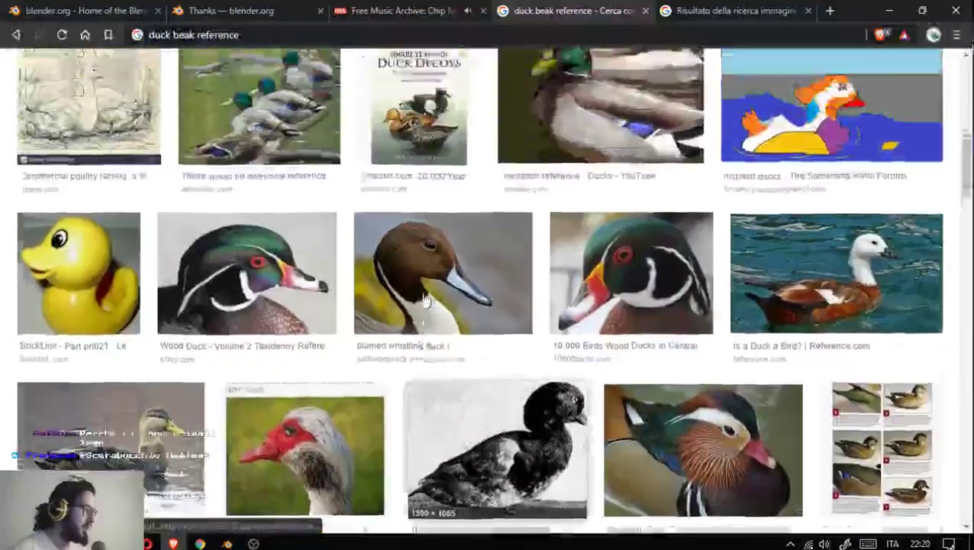
scroll(426, 299, up, 1)
scroll(425, 299, down, 1)
scroll(426, 299, up, 3)
scroll(425, 300, up, 2)
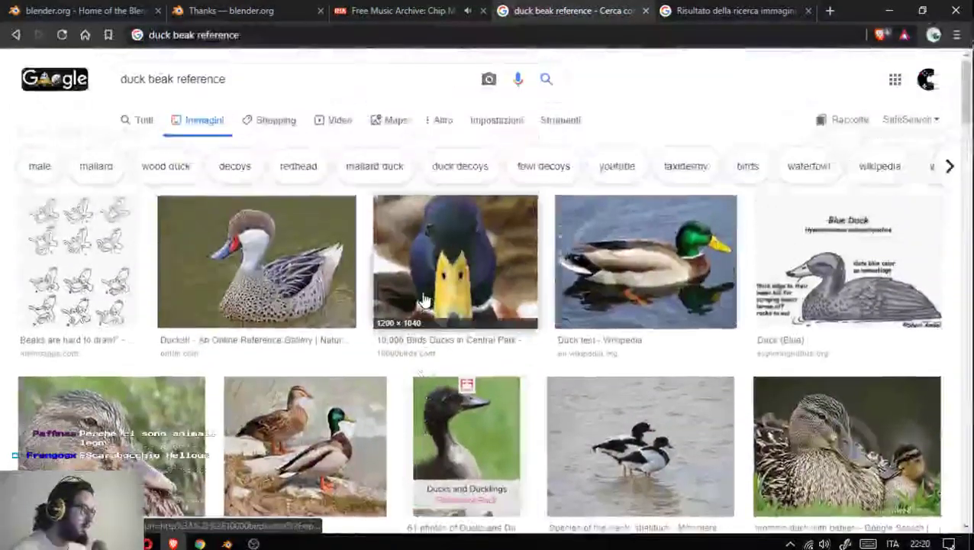
middle_click(96, 278)
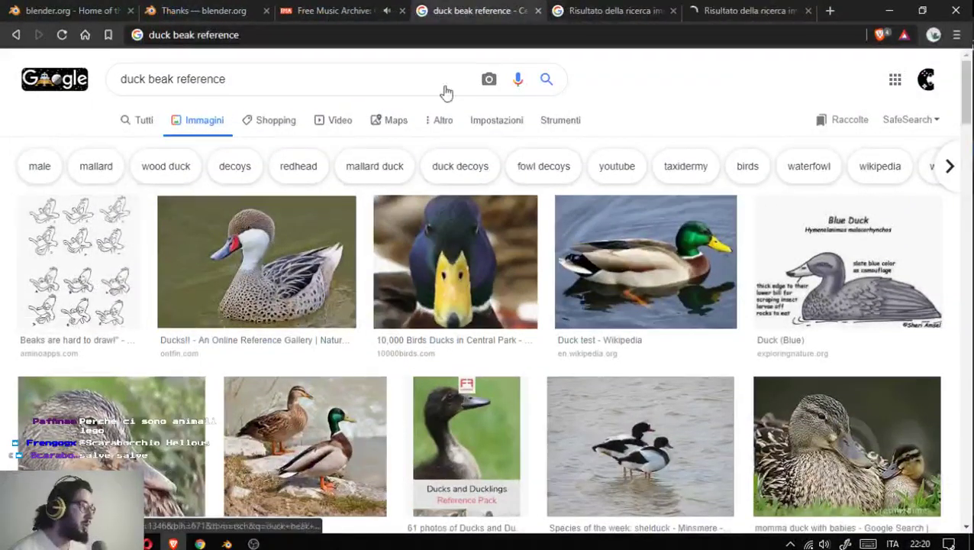
- Browse the Darkwing Duck sheets and lip-sync chart, ending on the 'Daisy Duck model sheet, 1971' preview
click(726, 9)
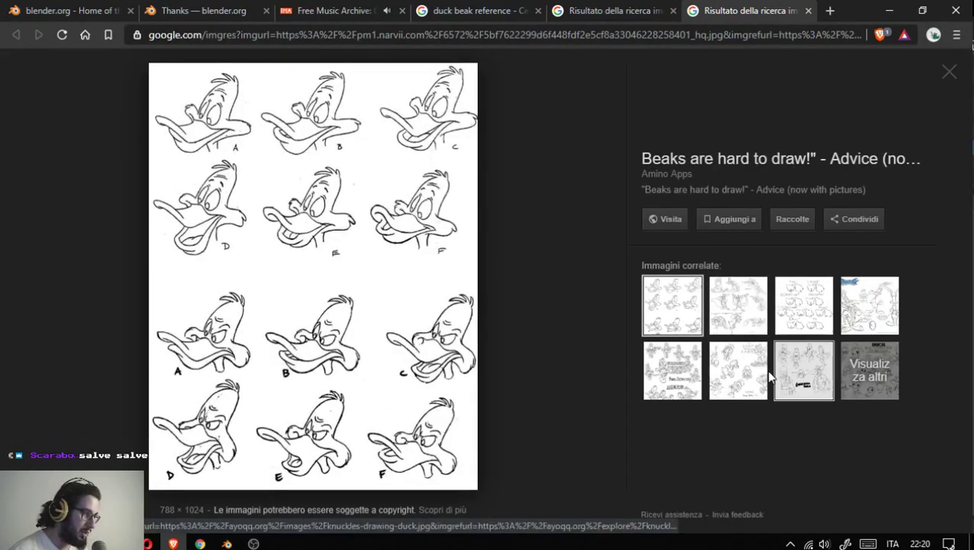
mouse_move(673, 371)
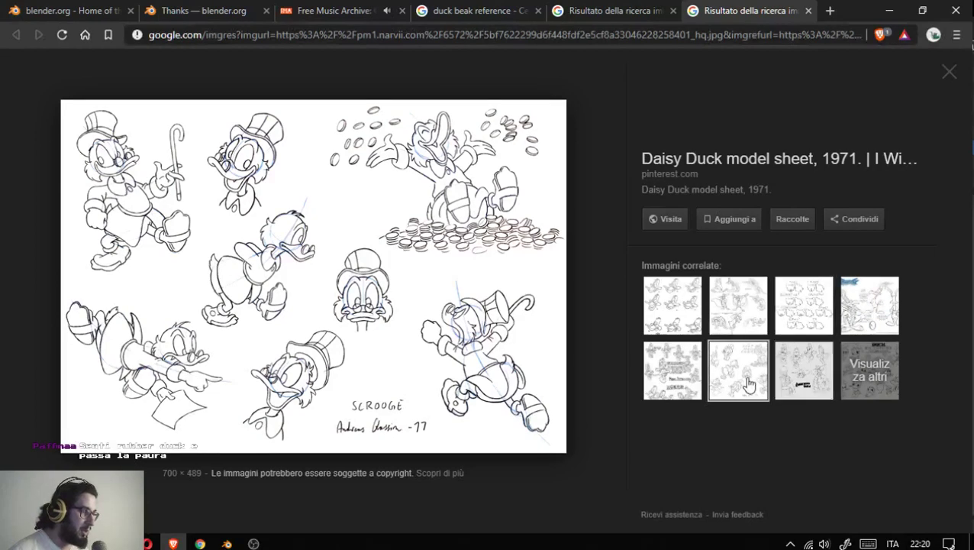
click(668, 387)
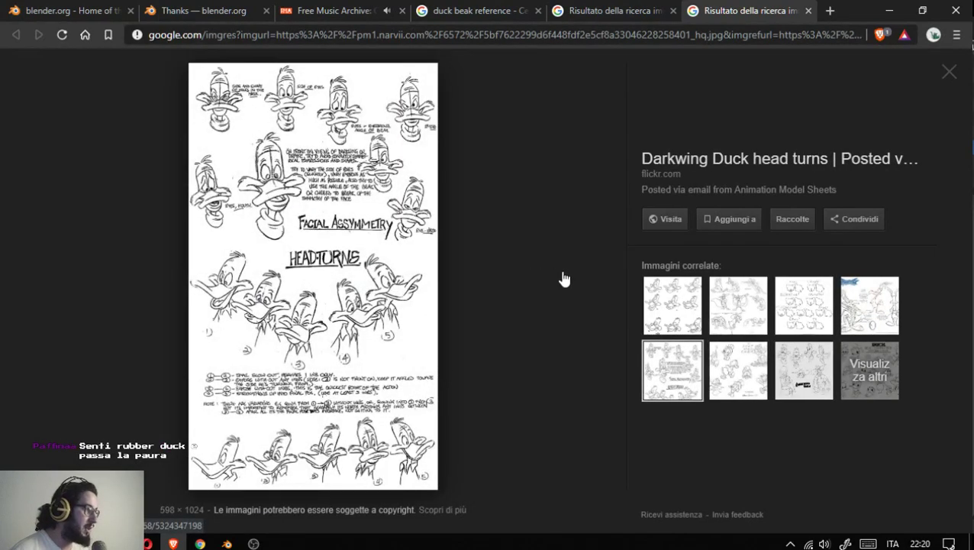
click(738, 309)
click(819, 314)
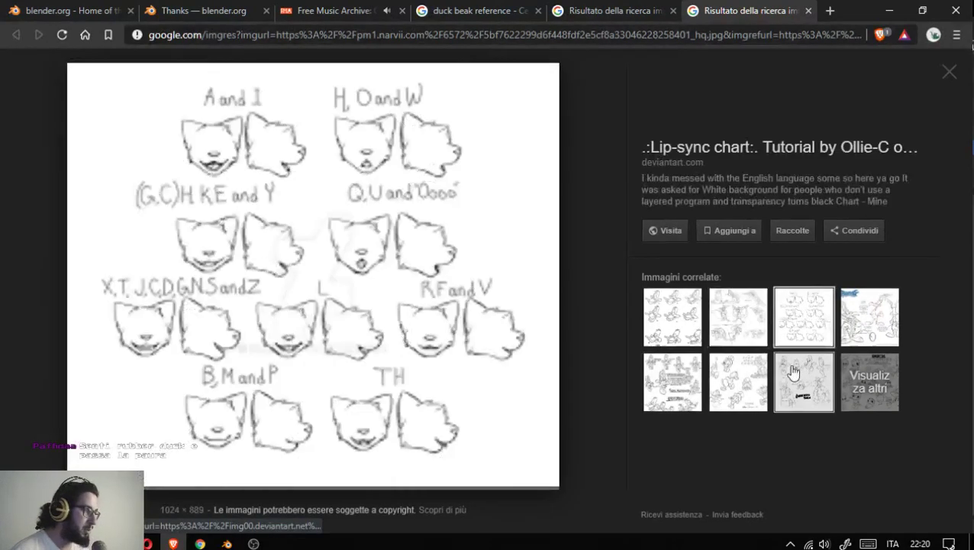
click(789, 395)
click(711, 403)
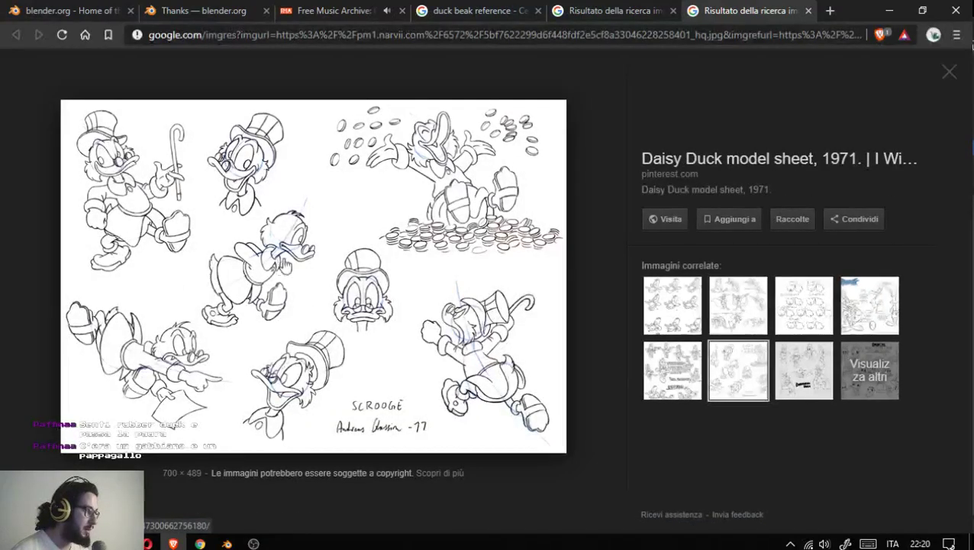
- Return to Blender and select the lower-left and front faces of the beak
click(889, 10)
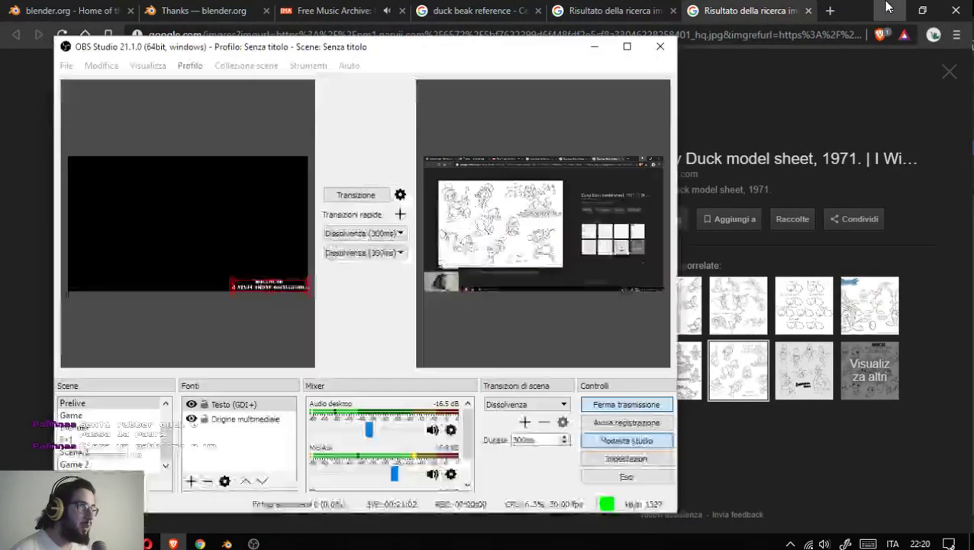
click(625, 9)
mouse_move(511, 284)
middle_down()
mouse_move(496, 285)
mouse_move(433, 233)
mouse_move(420, 276)
mouse_move(434, 309)
middle_up()
click(433, 310)
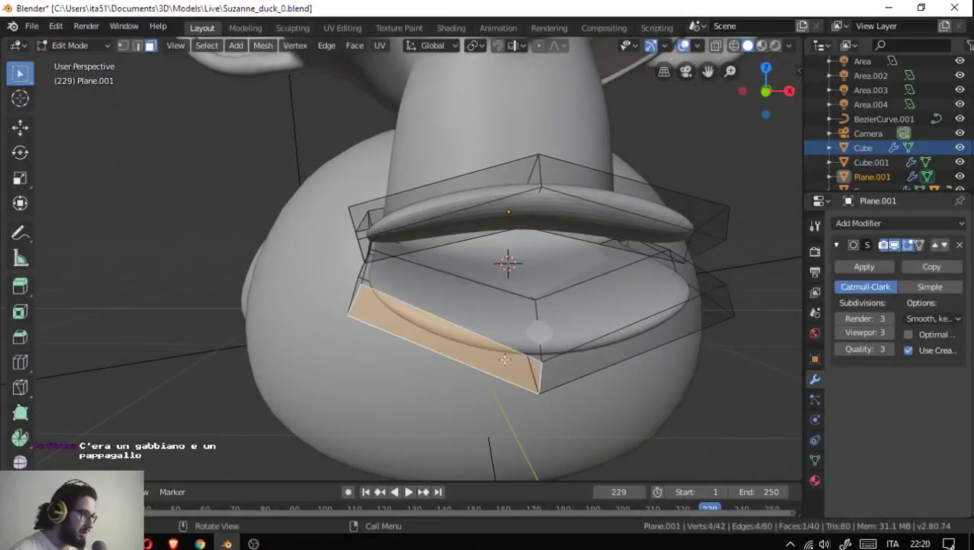
shift+click(611, 336)
mouse_move(611, 336)
middle_down()
mouse_move(514, 352)
mouse_move(378, 263)
mouse_move(420, 320)
mouse_move(415, 292)
middle_up()
- Add the top face loop, the six-face lower rim loop and more front faces to the selection
alt+shift+click(314, 221)
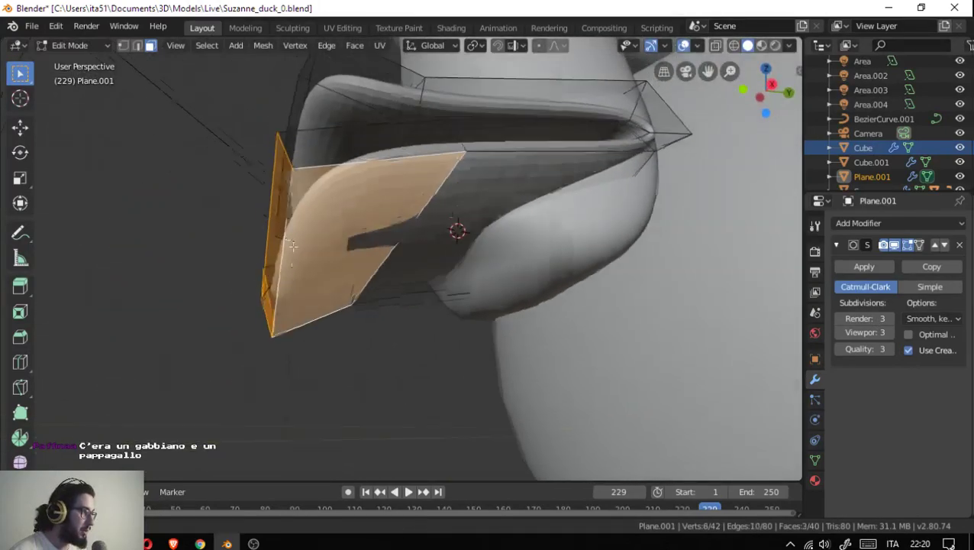
middle_drag(314, 222, 309, 187)
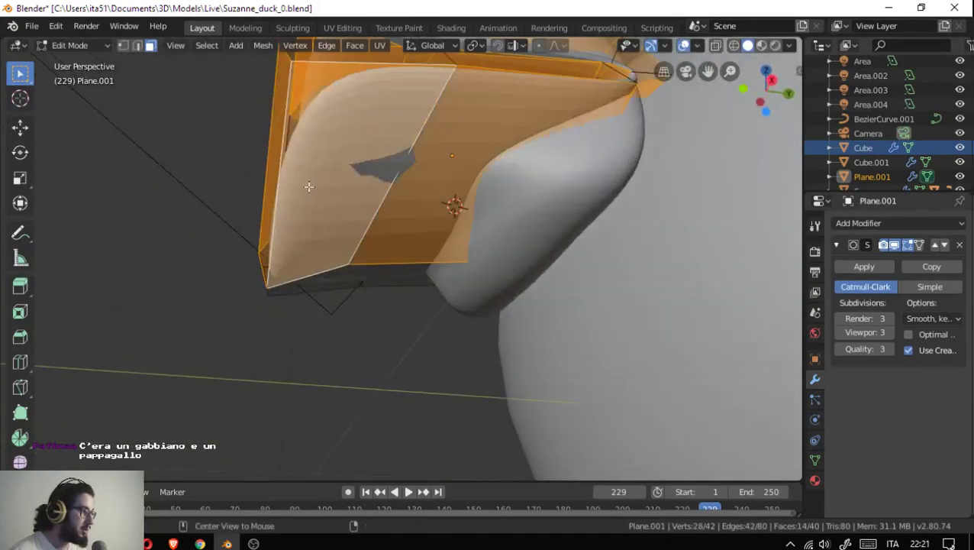
alt+click(303, 262)
mouse_move(303, 262)
middle_down()
mouse_move(309, 233)
mouse_move(423, 285)
middle_up()
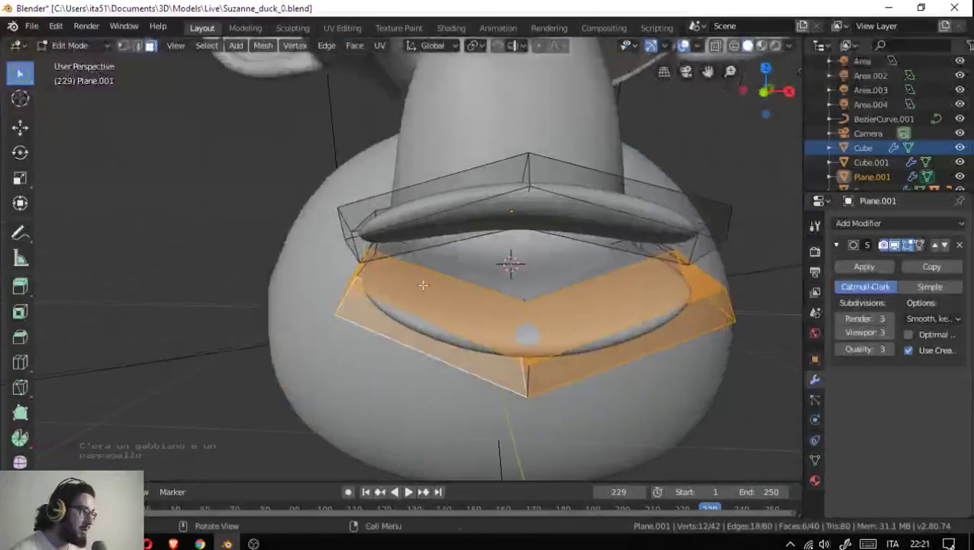
shift+click(432, 334)
shift+click(619, 344)
mouse_move(618, 344)
middle_down()
mouse_move(549, 347)
mouse_move(457, 402)
mouse_move(449, 341)
middle_up()
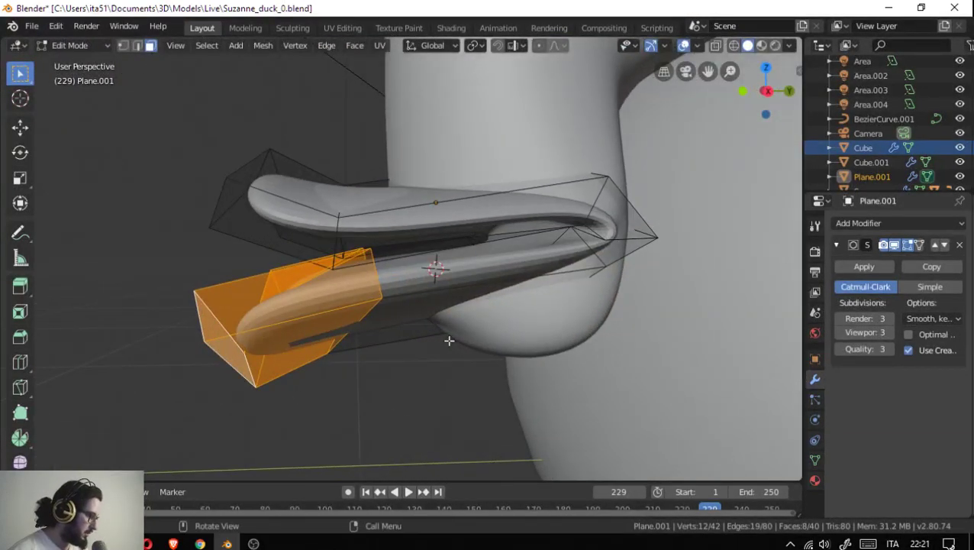
- Move the selected beak faces 0.0806 m along global Y, then return to the browser
key(g)
key(y)
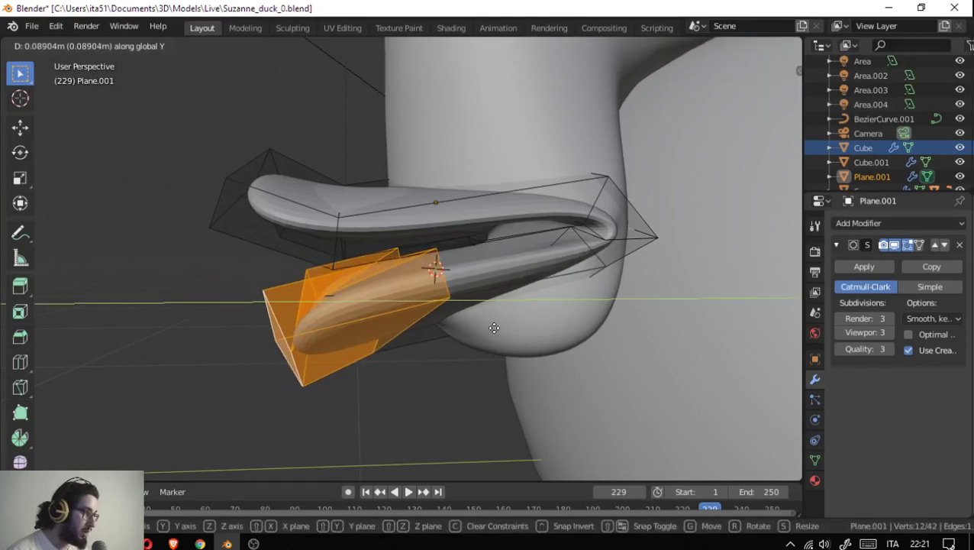
click(490, 327)
mouse_move(490, 327)
middle_down()
mouse_move(542, 327)
mouse_move(551, 303)
middle_up()
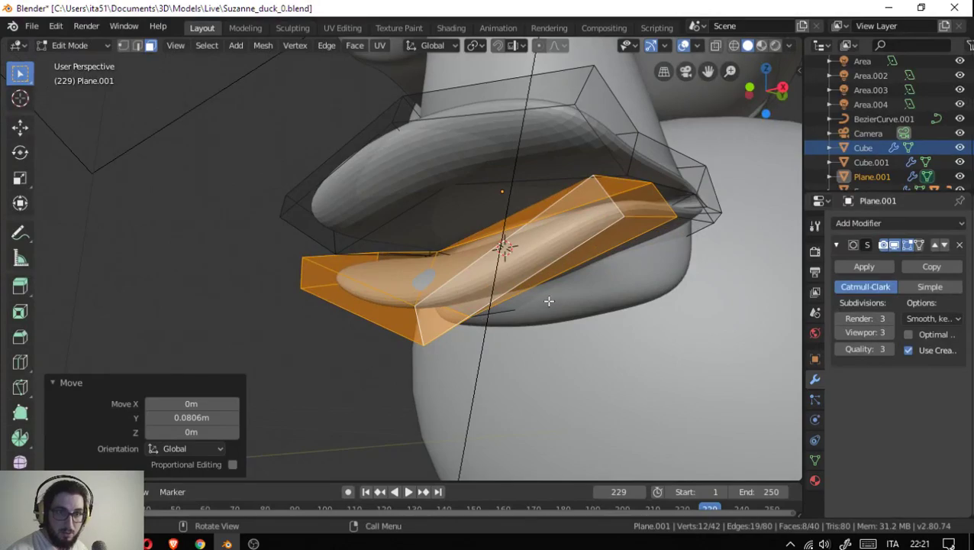
click(174, 543)
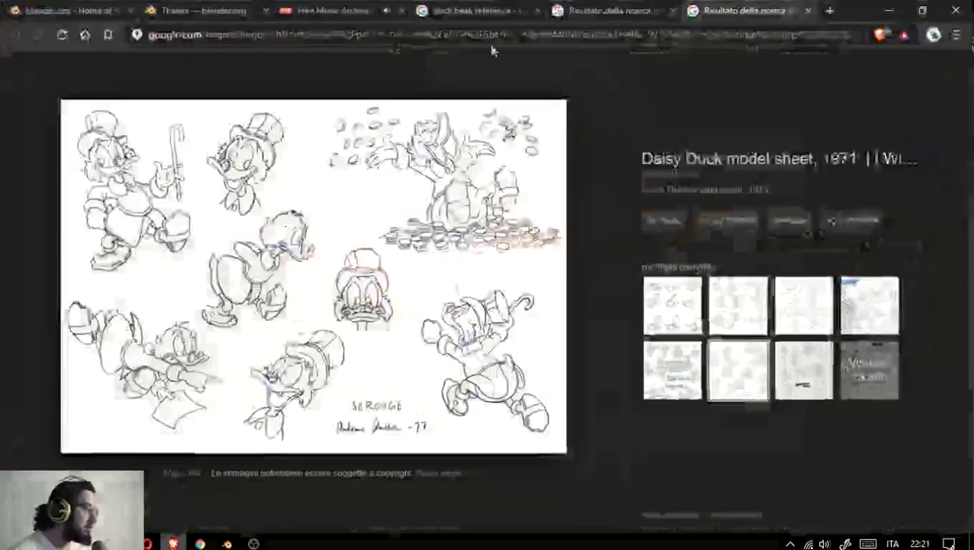
- Scroll through the duck beak reference image results
click(477, 10)
scroll(526, 342, down, 3)
scroll(529, 344, down, 5)
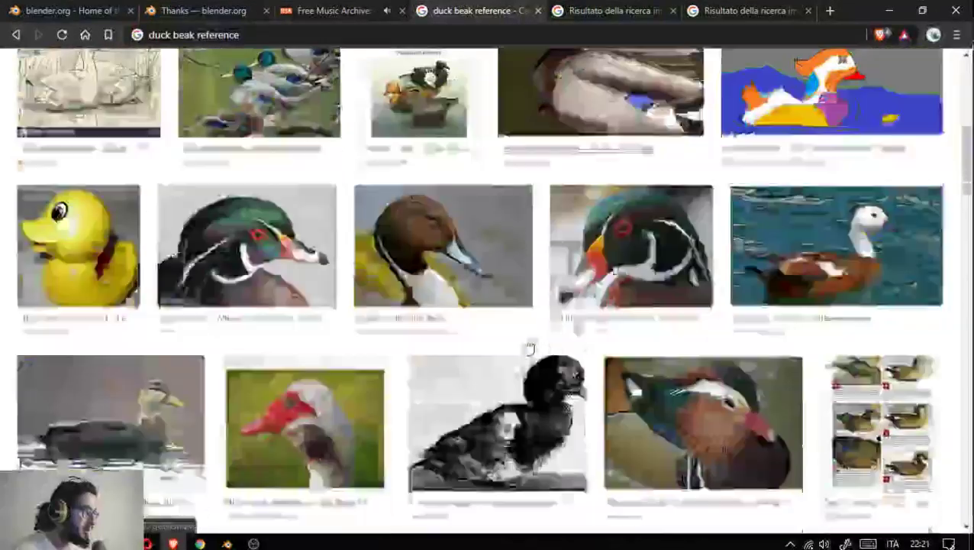
scroll(504, 244, down, 3)
scroll(504, 245, down, 1)
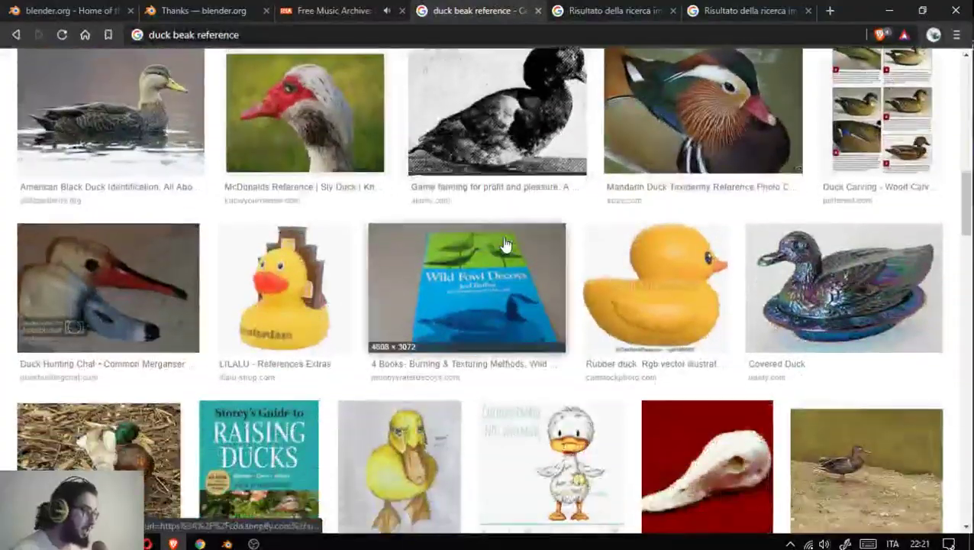
scroll(504, 244, down, 2)
scroll(504, 244, up, 1)
scroll(504, 245, down, 3)
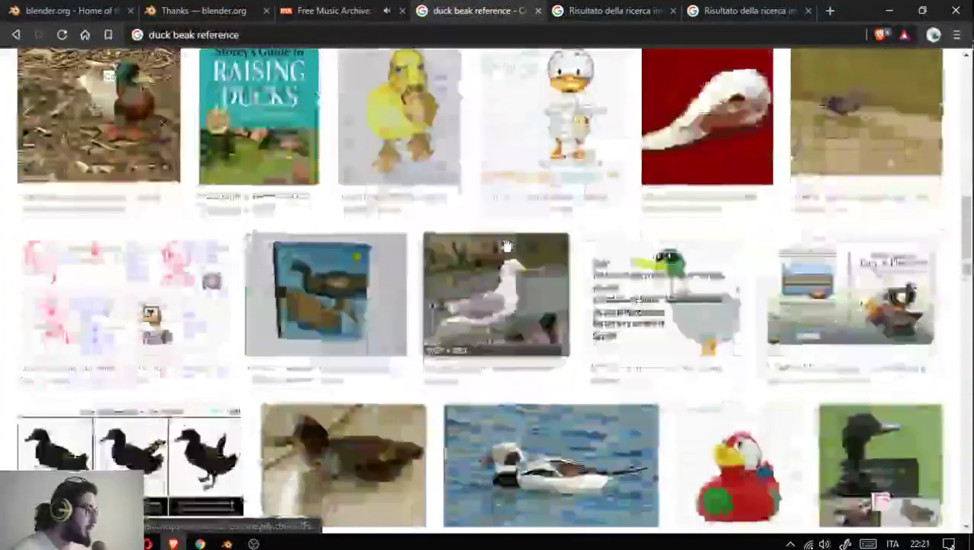
scroll(504, 244, down, 1)
scroll(504, 243, down, 3)
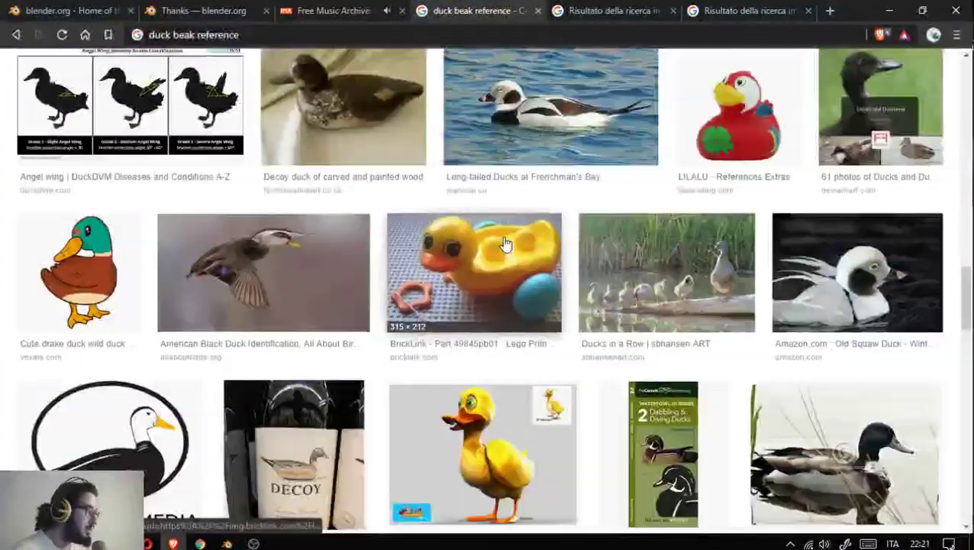
scroll(504, 244, up, 2)
scroll(504, 246, down, 2)
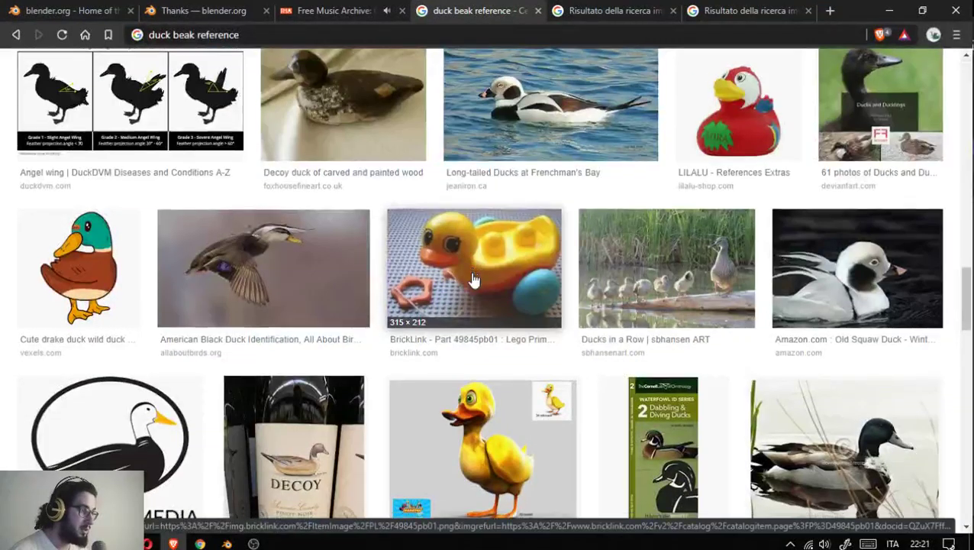
scroll(474, 281, down, 3)
- Compare cartoon duck references: 3D cartoon duck, duckling, cute 3D duck, long-necked duck
middle_click(474, 280)
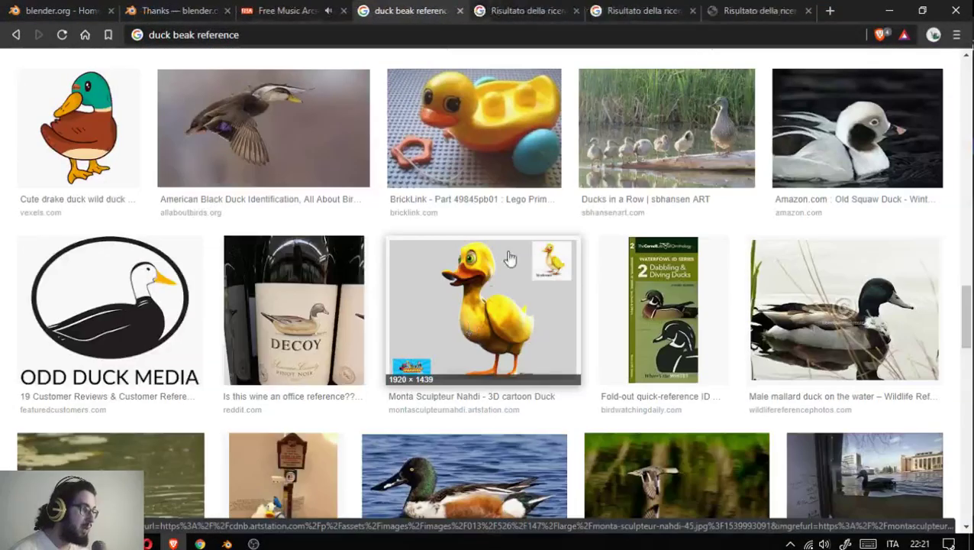
click(789, 6)
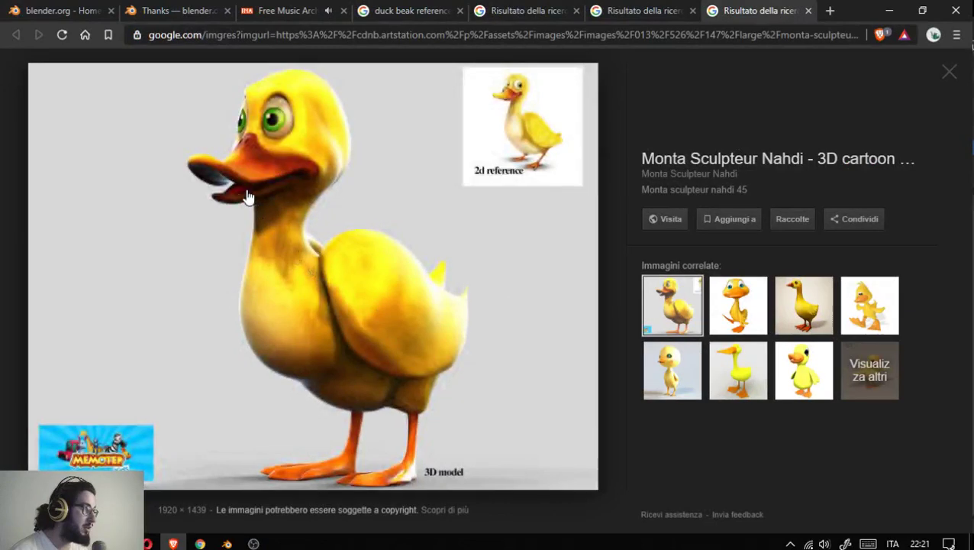
click(737, 305)
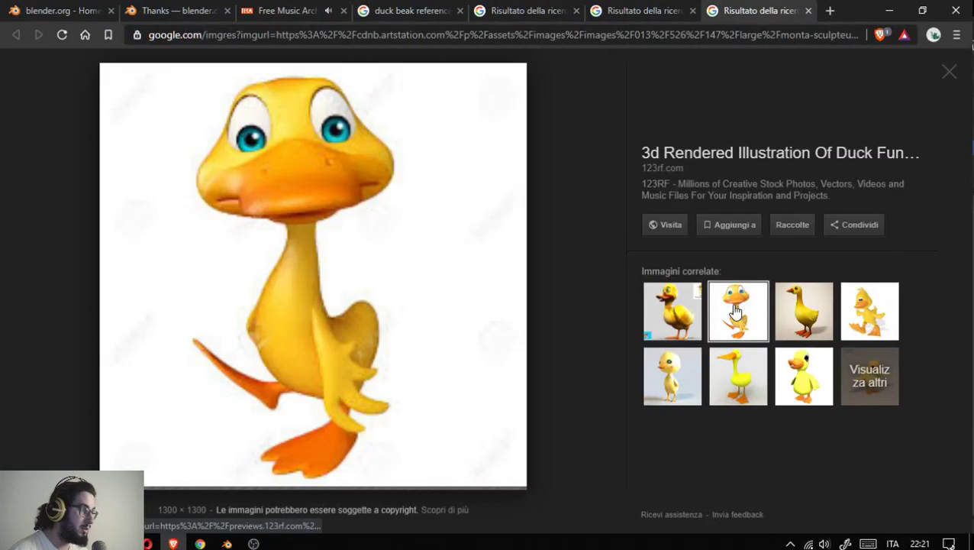
click(791, 314)
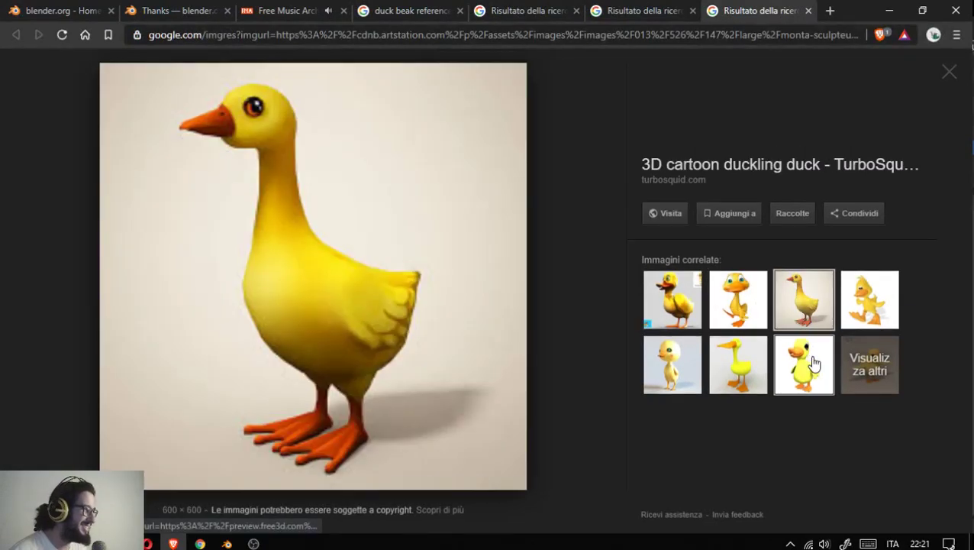
click(872, 315)
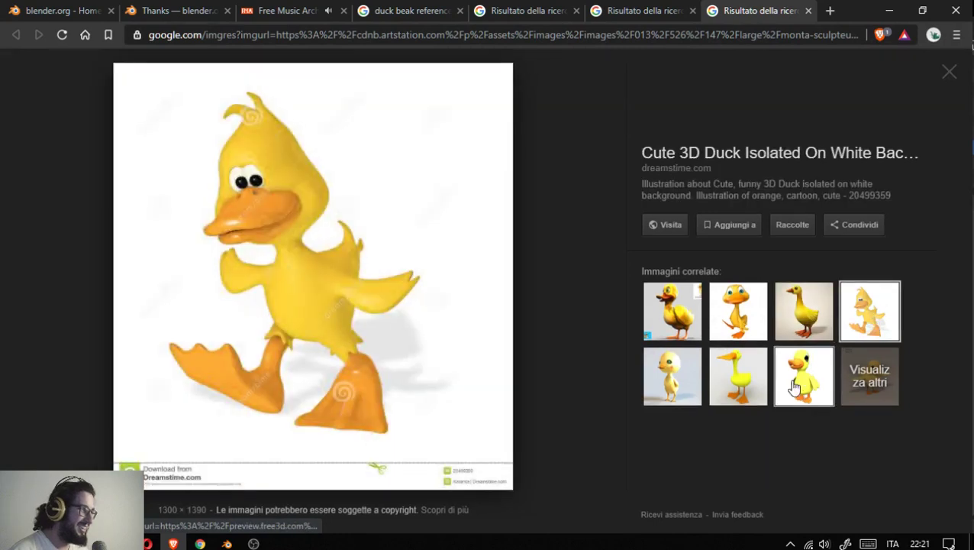
click(794, 388)
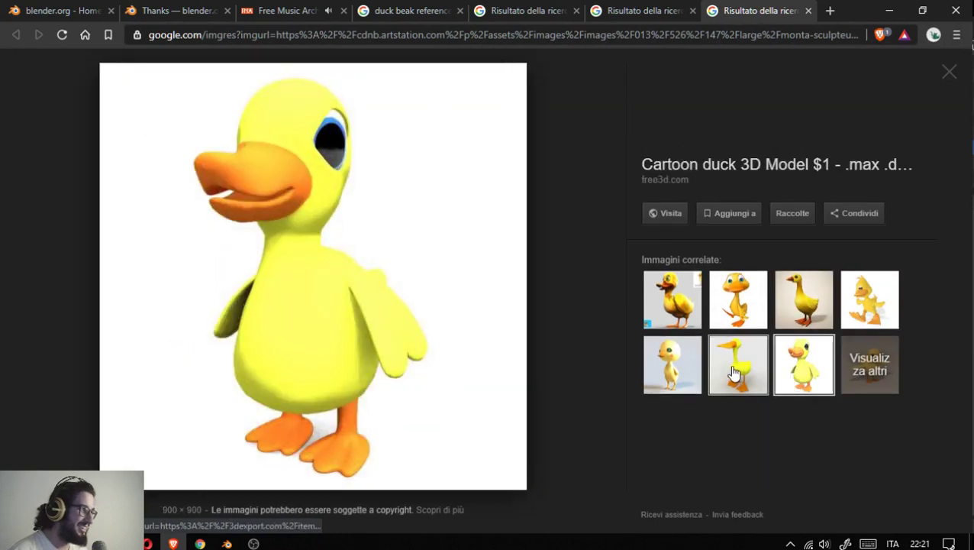
click(733, 373)
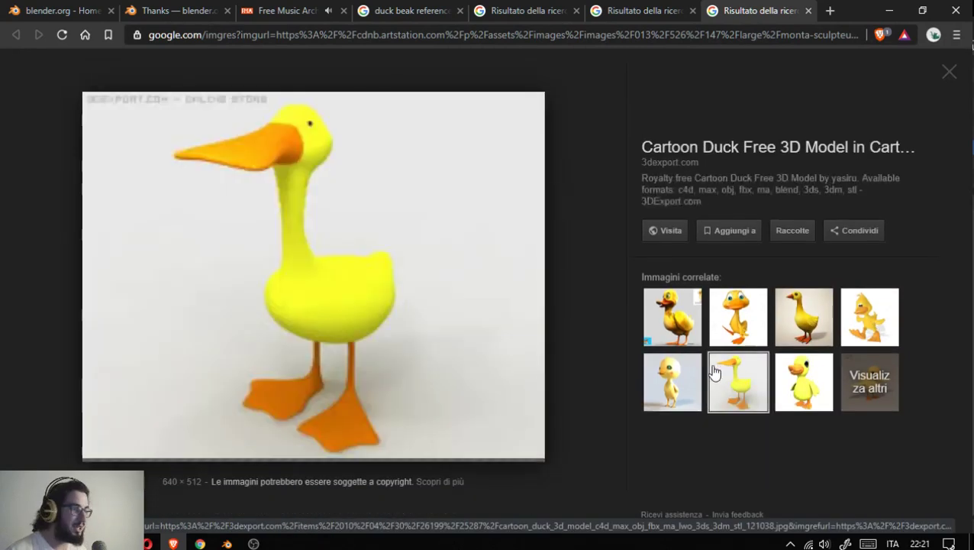
click(687, 379)
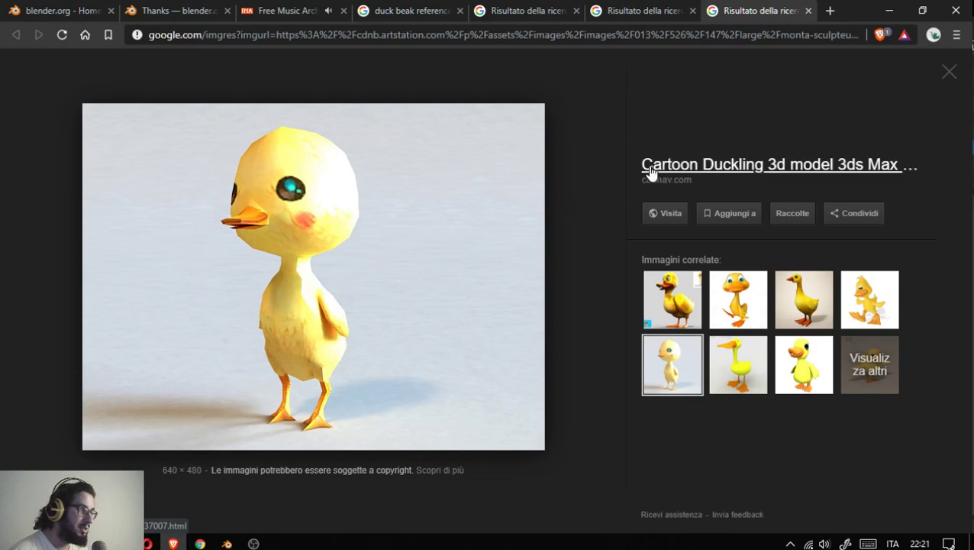
- Return to the duck beak reference results, then hide the browser to view the beak
click(642, 11)
click(535, 11)
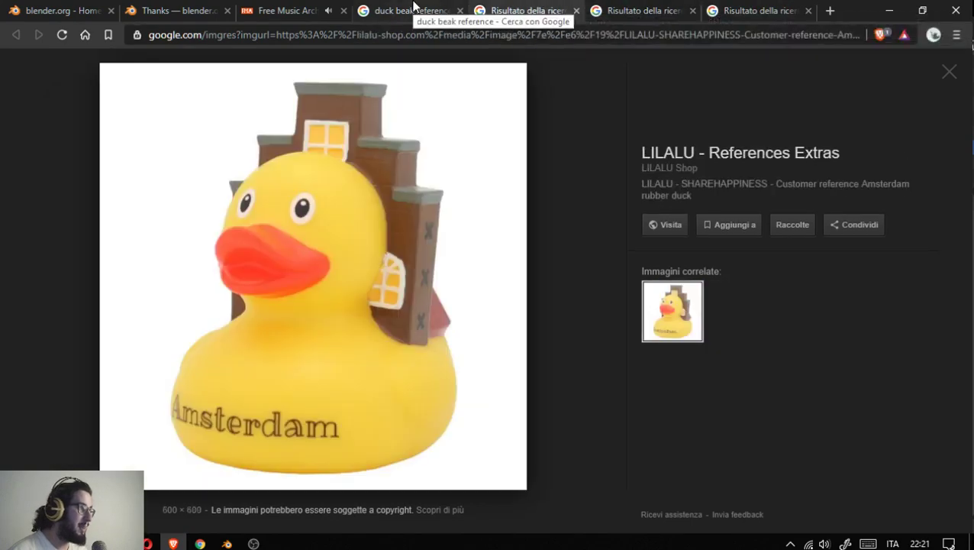
click(413, 10)
scroll(446, 321, down, 2)
scroll(444, 316, up, 4)
scroll(449, 321, up, 2)
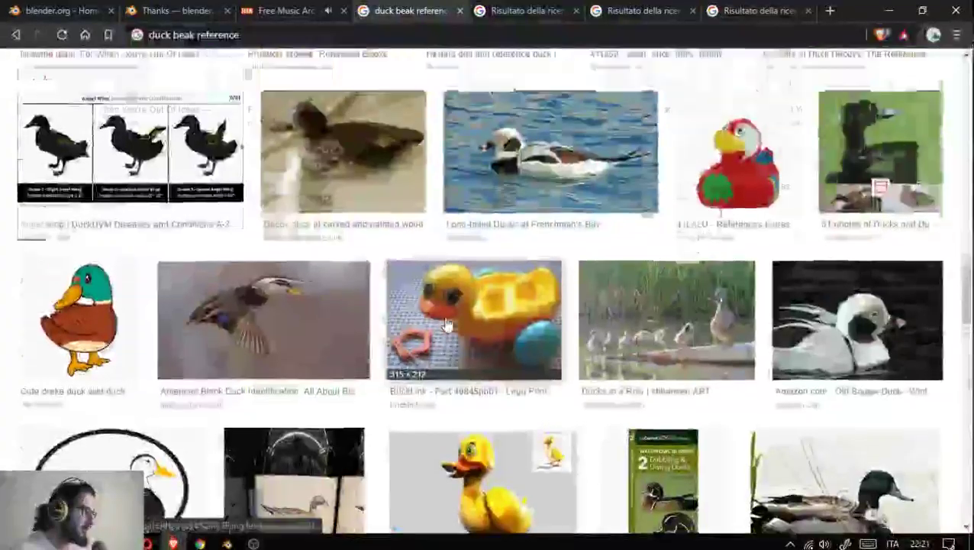
scroll(446, 323, up, 3)
scroll(446, 322, up, 1)
scroll(516, 194, up, 2)
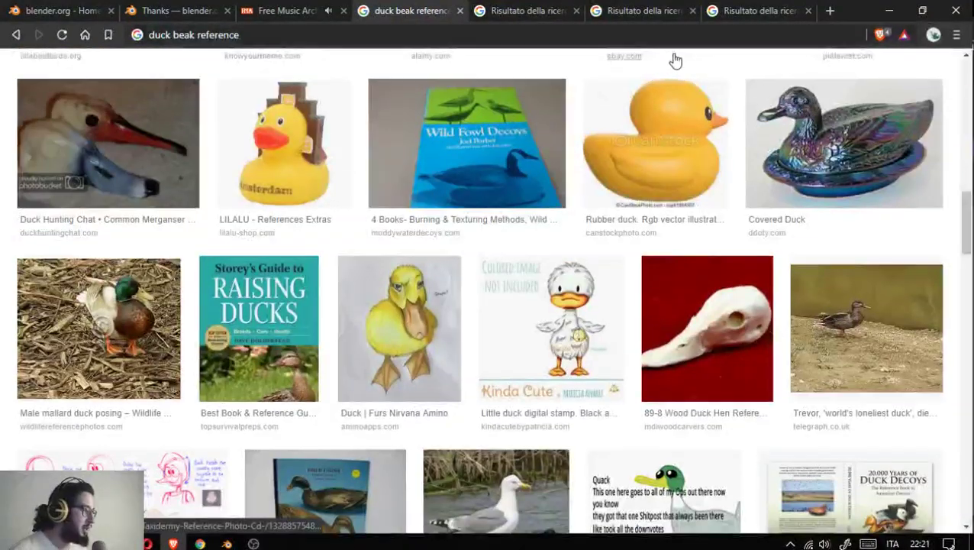
click(889, 10)
mouse_move(657, 174)
middle_down()
mouse_move(495, 298)
mouse_move(539, 336)
middle_up()
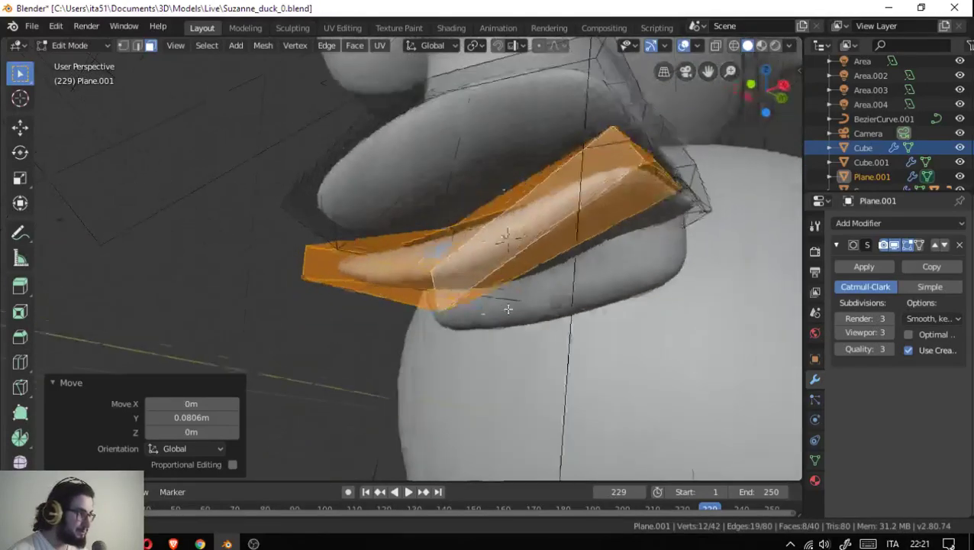
- Bring the browser back, close the loading extra tab and open a duck image in a new tab
click(174, 543)
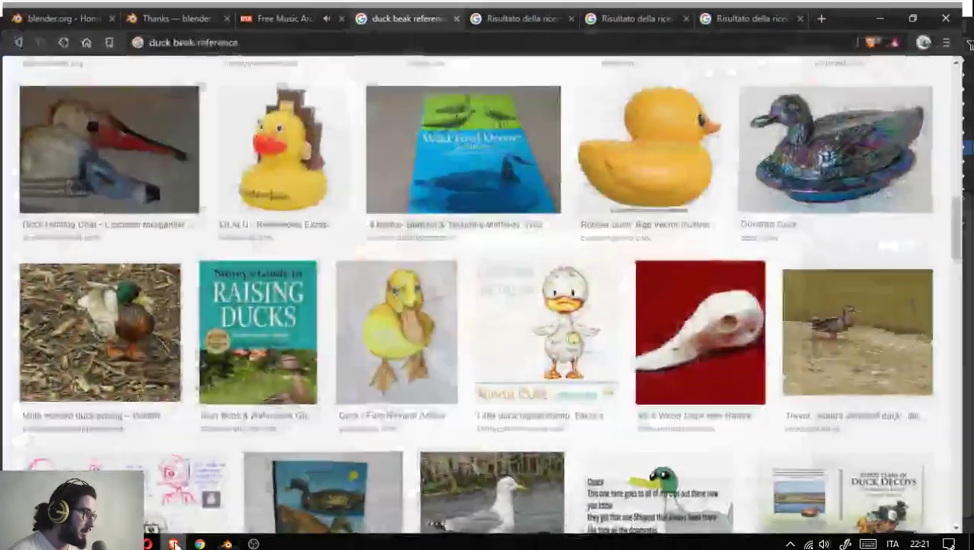
scroll(447, 252, up, 3)
scroll(447, 252, up, 2)
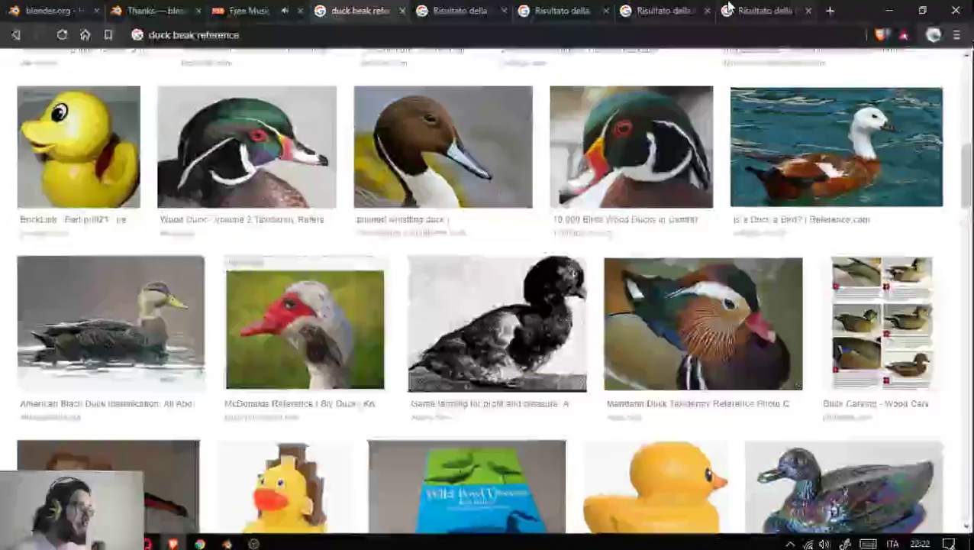
click(809, 10)
scroll(396, 336, up, 3)
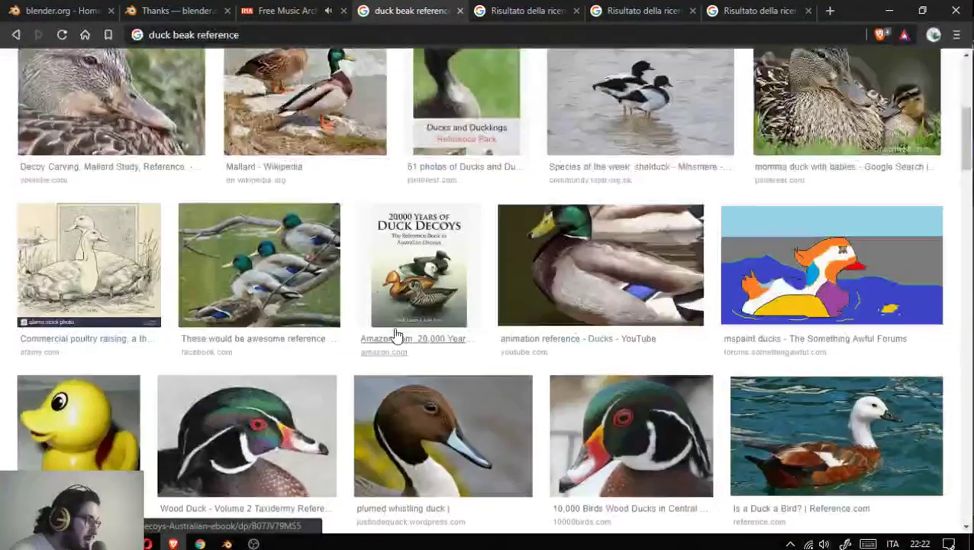
scroll(395, 336, down, 2)
middle_click(566, 317)
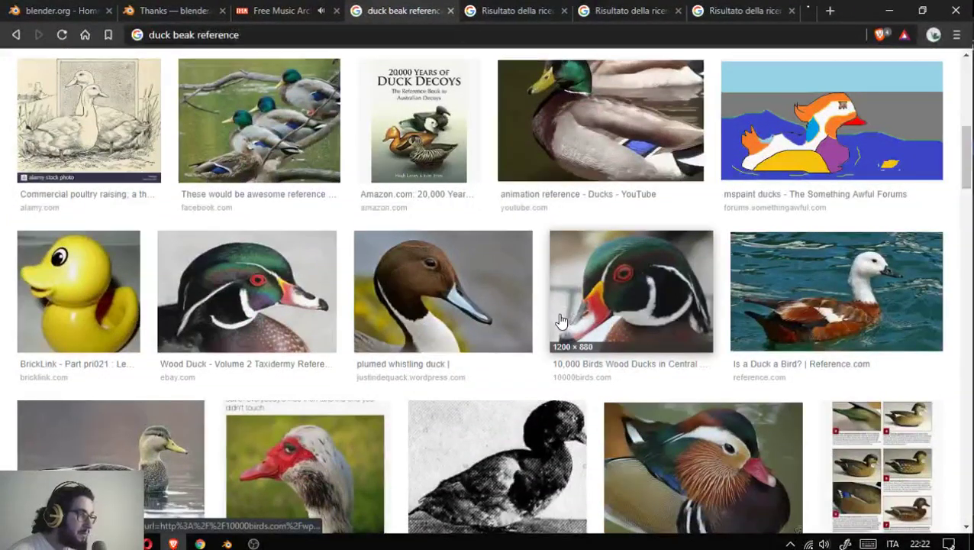
- Step through the result pages to the wood duck portrait and view its beak close-up
click(470, 9)
click(585, 7)
click(634, 10)
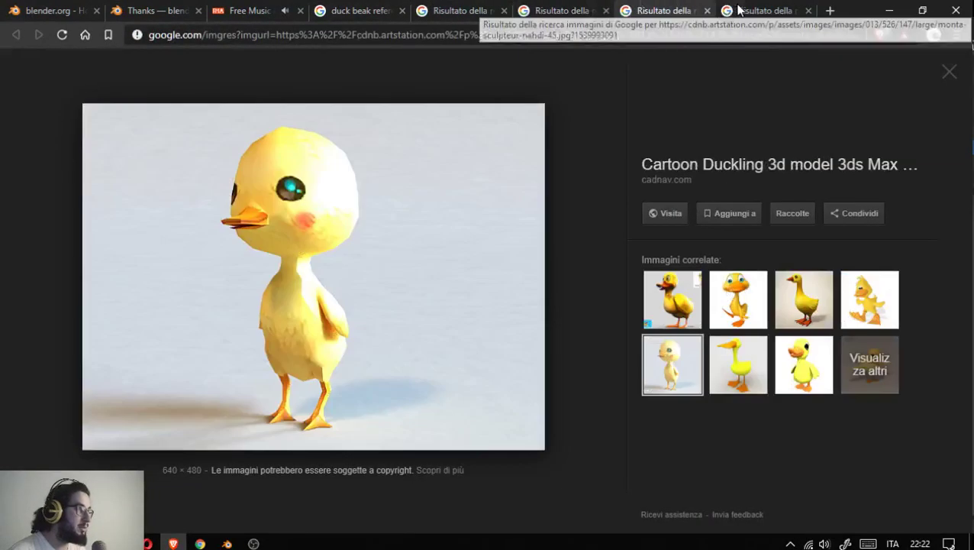
click(729, 9)
middle_click(674, 8)
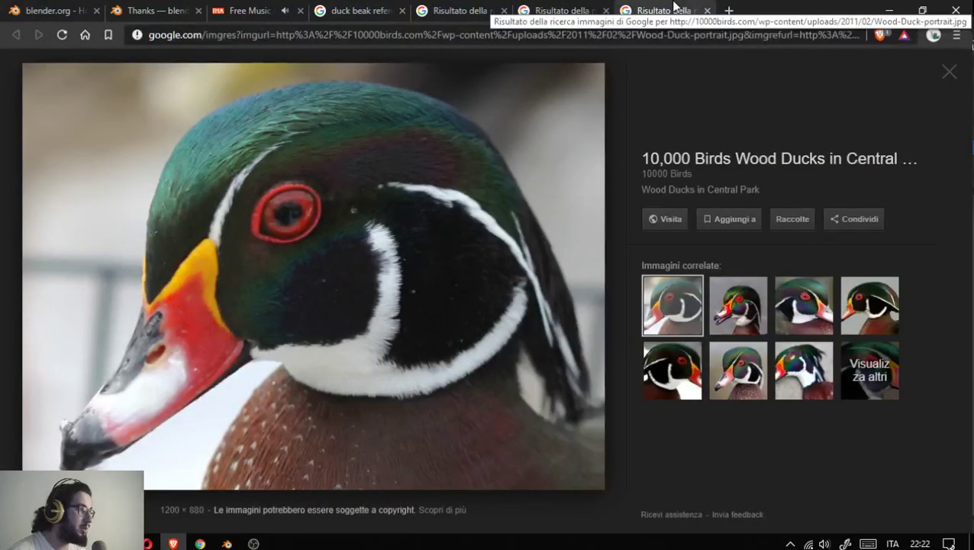
click(750, 311)
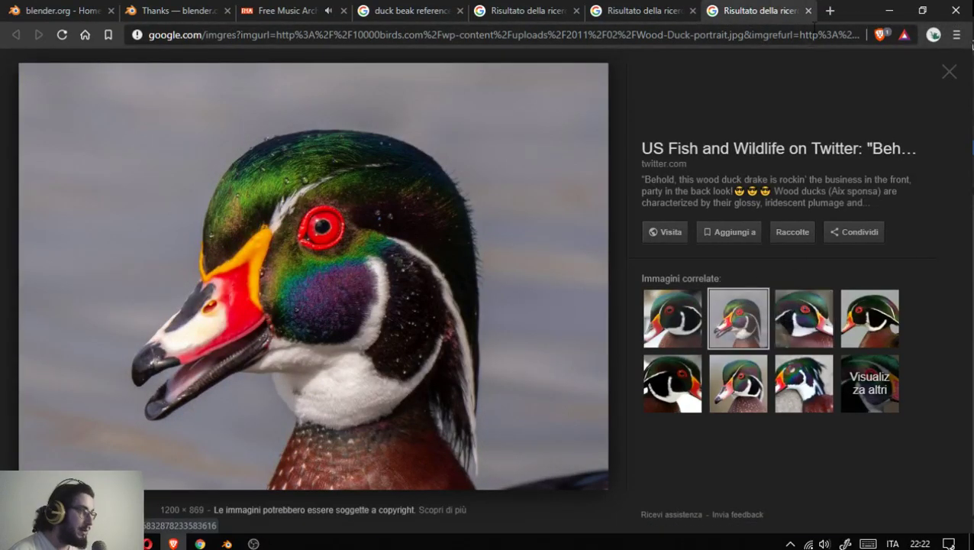
- Hide the browser and select a face on the upper beak
click(890, 9)
mouse_move(464, 222)
middle_down()
mouse_move(403, 212)
mouse_move(429, 174)
middle_up()
click(428, 176)
- Try moving the beak's front-corner vertex along Y and Z, then undo the last move
mouse_move(400, 215)
middle_down()
mouse_move(435, 232)
mouse_move(416, 246)
middle_up()
key(1)
click(418, 216)
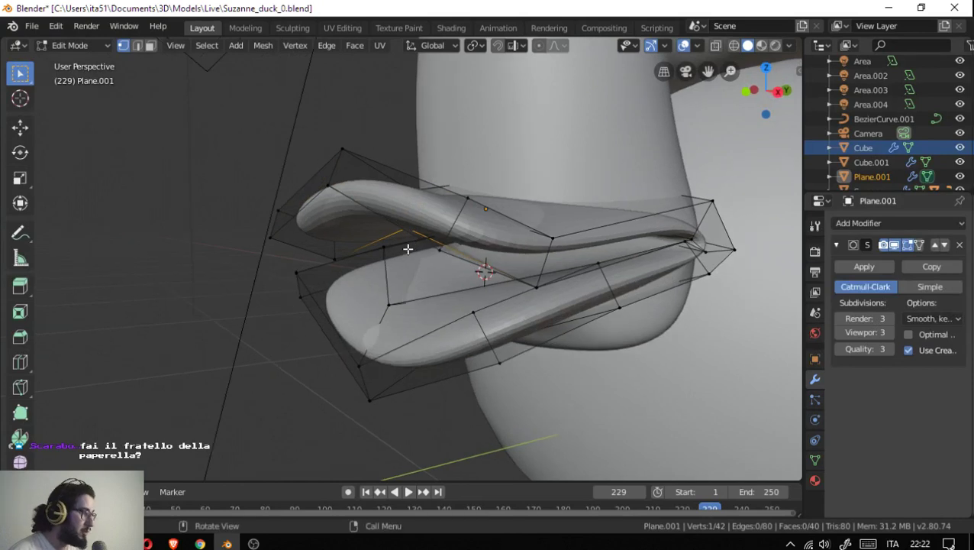
key(g)
key(y)
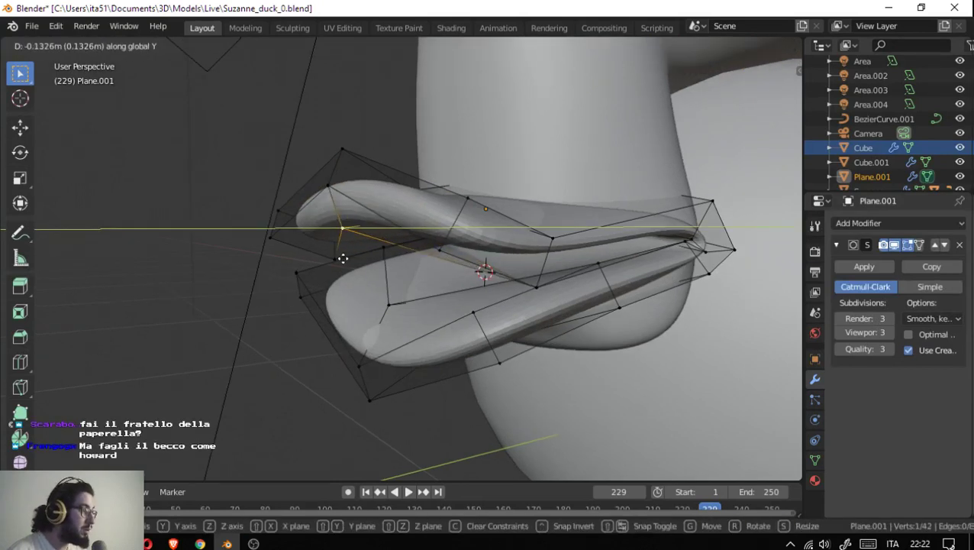
click(348, 259)
key(g)
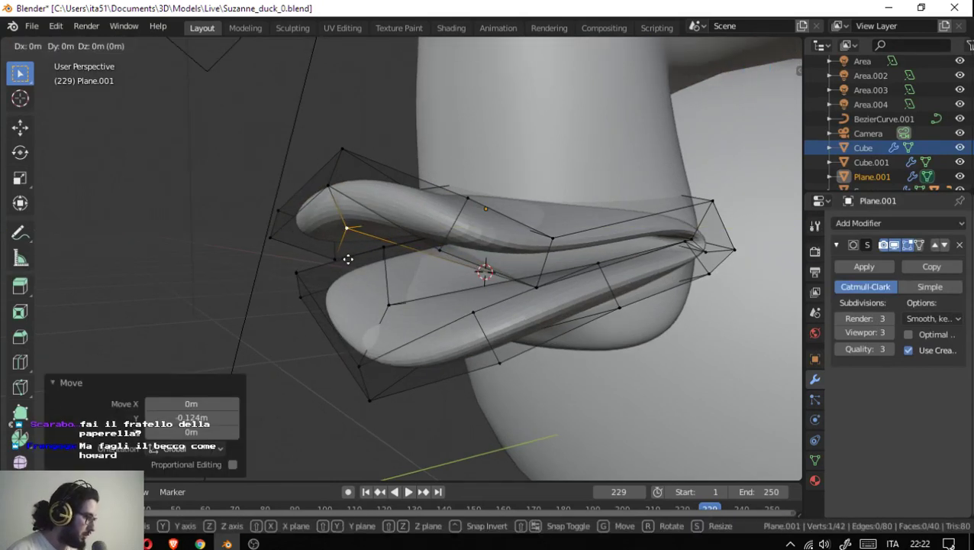
key(z)
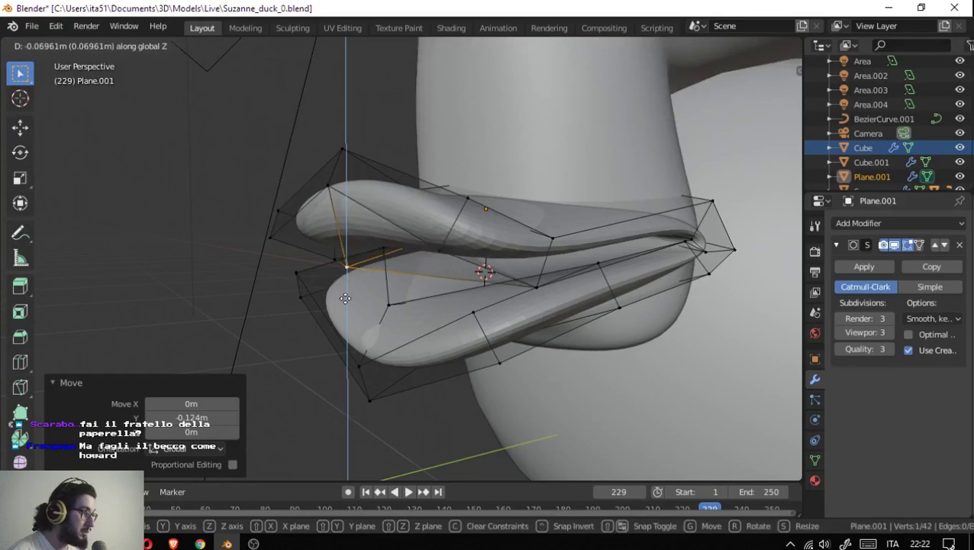
click(345, 297)
mouse_move(345, 298)
middle_down()
mouse_move(381, 224)
mouse_move(428, 213)
mouse_move(483, 246)
mouse_move(469, 191)
mouse_move(430, 233)
mouse_move(402, 233)
middle_up()
key(ctrl+z)
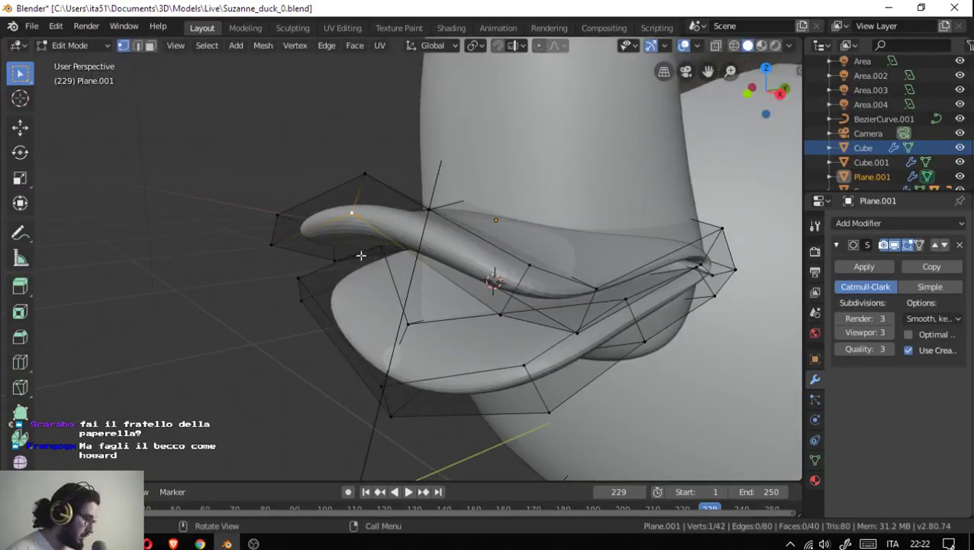
- Lower the beak tip vertex 0.165 m along Z
key(g)
key(z)
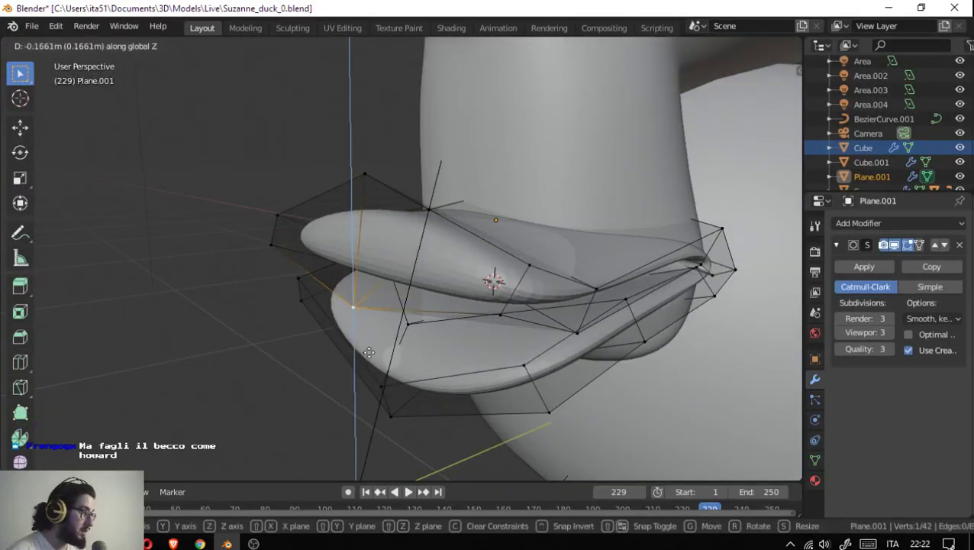
click(369, 355)
mouse_move(386, 275)
middle_down()
mouse_move(346, 320)
mouse_move(370, 304)
mouse_move(515, 272)
mouse_move(526, 233)
mouse_move(590, 250)
mouse_move(358, 278)
mouse_move(337, 298)
mouse_move(474, 302)
middle_up()
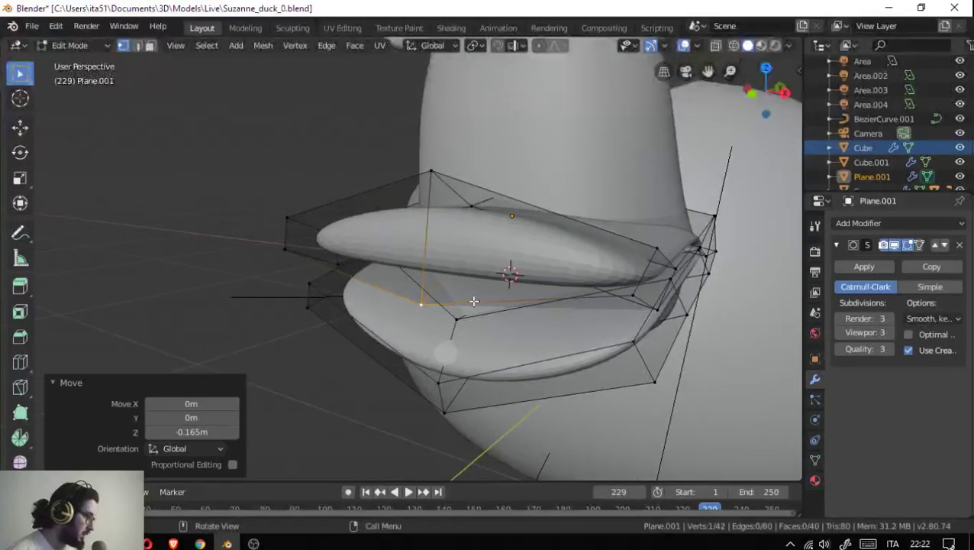
- Give the mouth-corner edge a crease of 0.404
key(2)
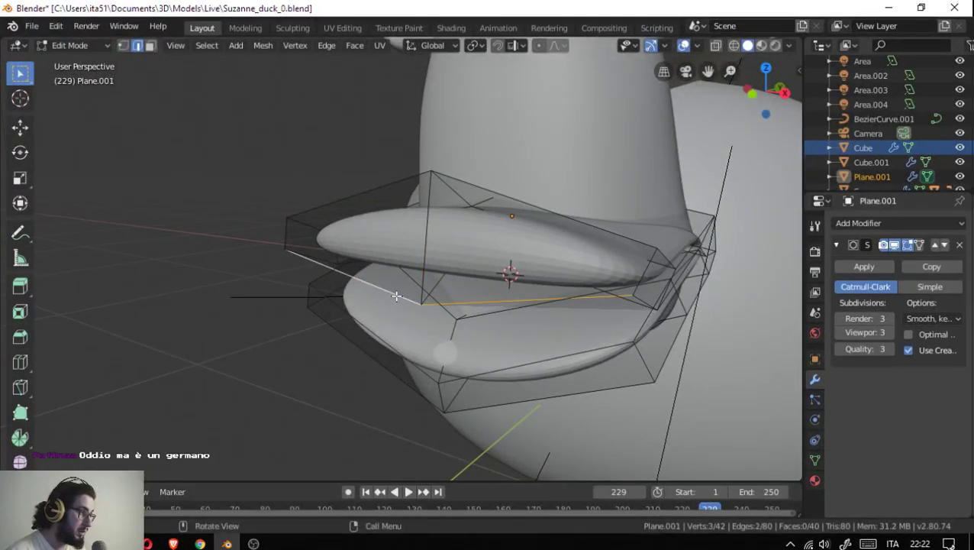
key(shift+e)
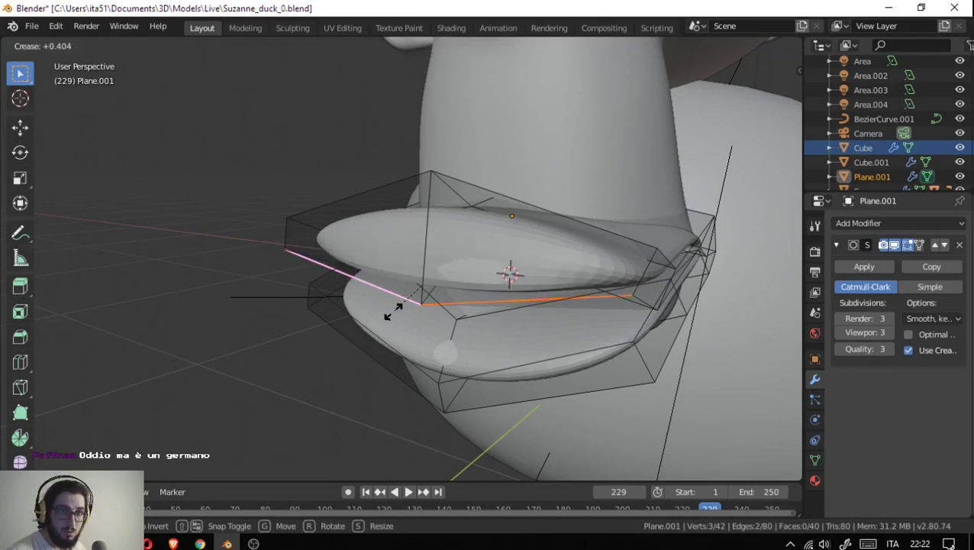
click(393, 312)
mouse_move(393, 312)
middle_down()
mouse_move(336, 283)
mouse_move(369, 284)
mouse_move(346, 304)
mouse_move(375, 299)
middle_up()
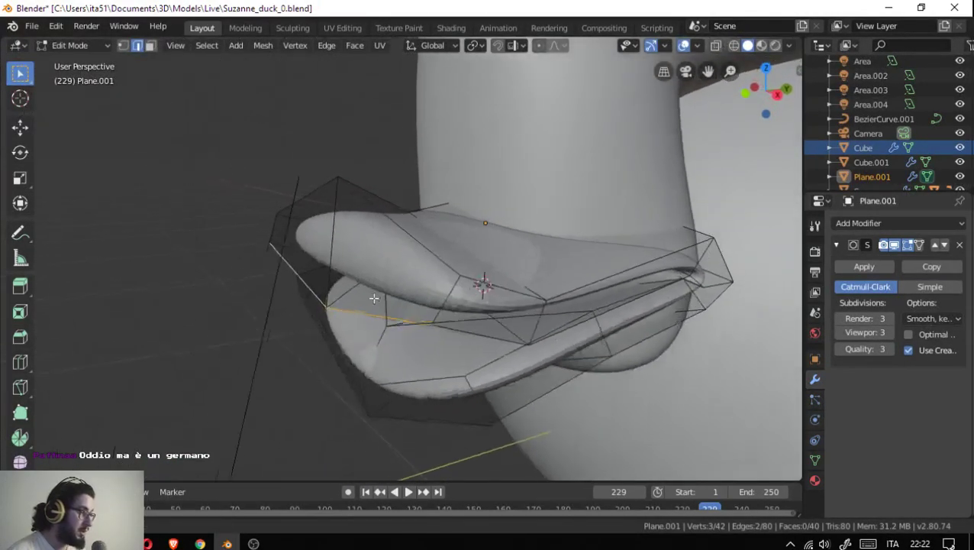
- Add a centred edge loop around the beak
key(ctrl+r)
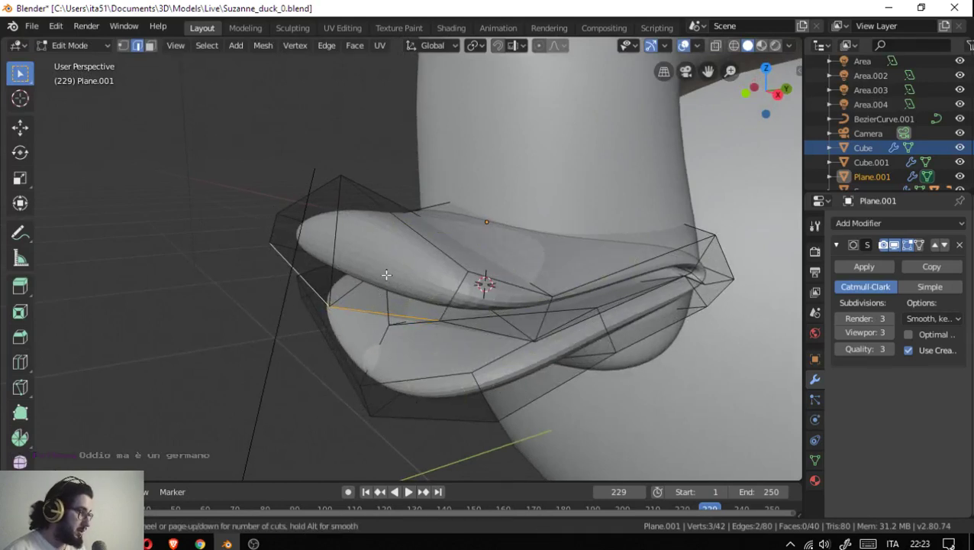
click(426, 287)
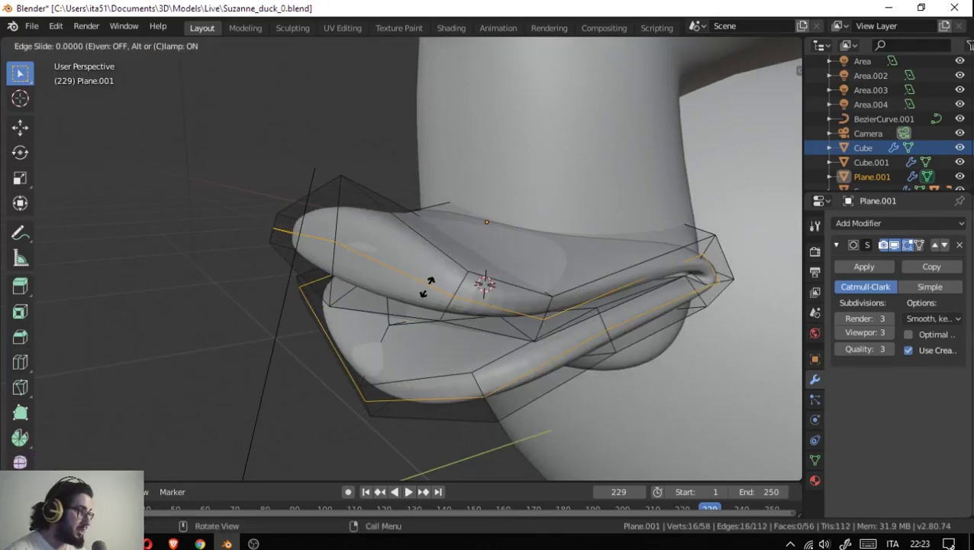
right_click(425, 287)
middle_drag(426, 287, 435, 279)
- Scale the new loop to 1.06 and pull back to see the whole duck head
key(s)
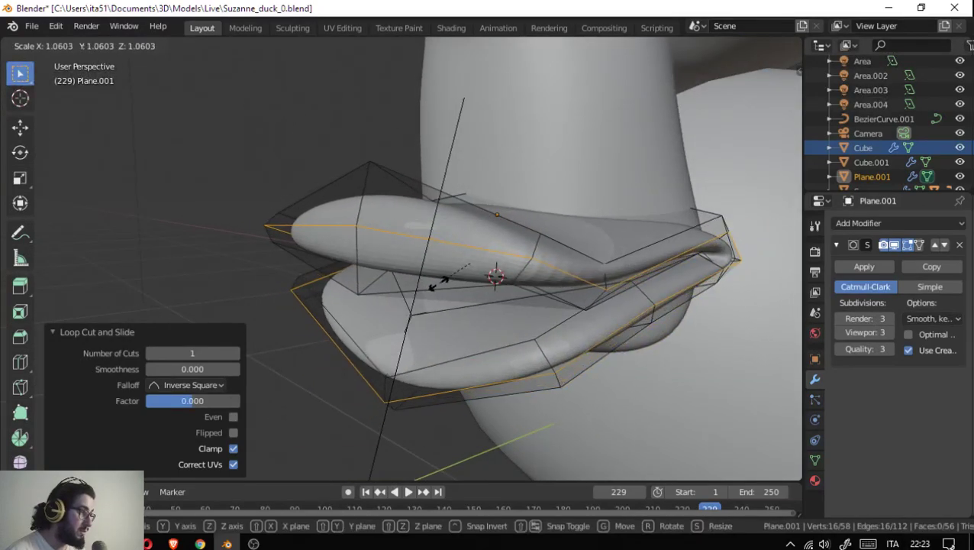
click(439, 281)
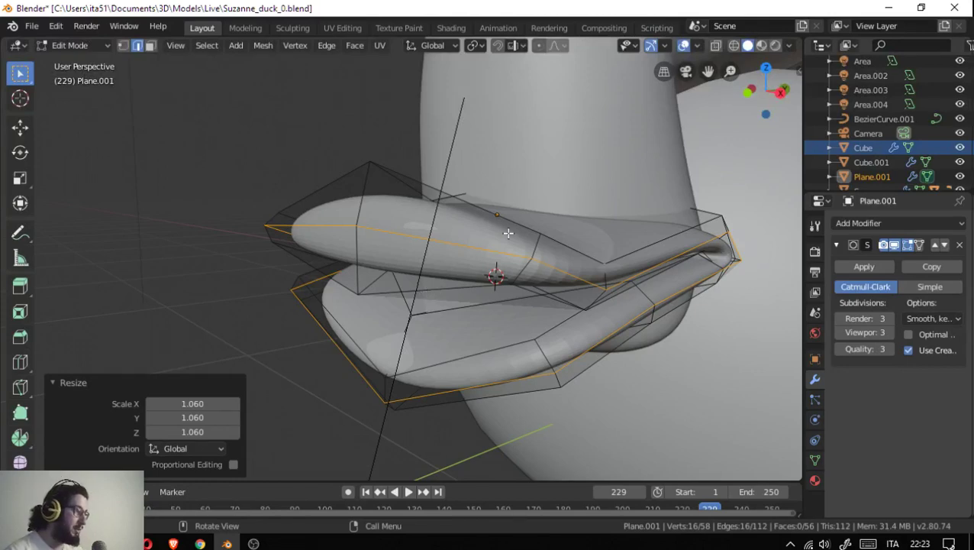
scroll(539, 228, down, 2)
mouse_move(539, 228)
shift+middle_down()
mouse_move(549, 283)
mouse_move(533, 256)
mouse_move(480, 337)
mouse_move(505, 307)
mouse_move(564, 391)
mouse_move(538, 401)
mouse_move(483, 375)
mouse_move(502, 363)
mouse_move(509, 387)
shift+middle_up()
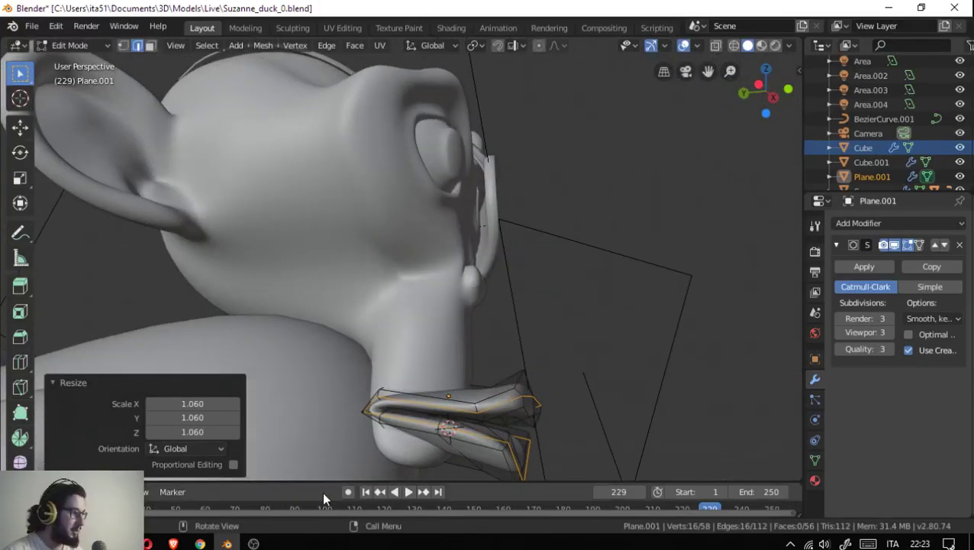
- Move the lip edge loop -0.0444 m along Y
mouse_move(448, 230)
middle_down()
mouse_move(487, 206)
mouse_move(408, 338)
mouse_move(445, 276)
middle_up()
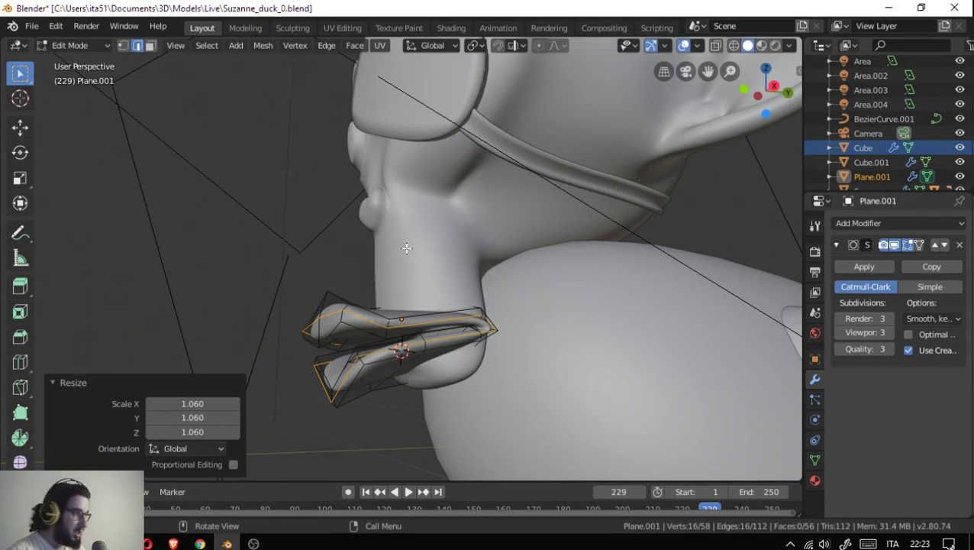
mouse_move(406, 247)
middle_down()
mouse_move(431, 319)
mouse_move(425, 371)
mouse_move(206, 396)
middle_up()
scroll(412, 268, up, 3)
alt+click(267, 395)
key(g)
key(y)
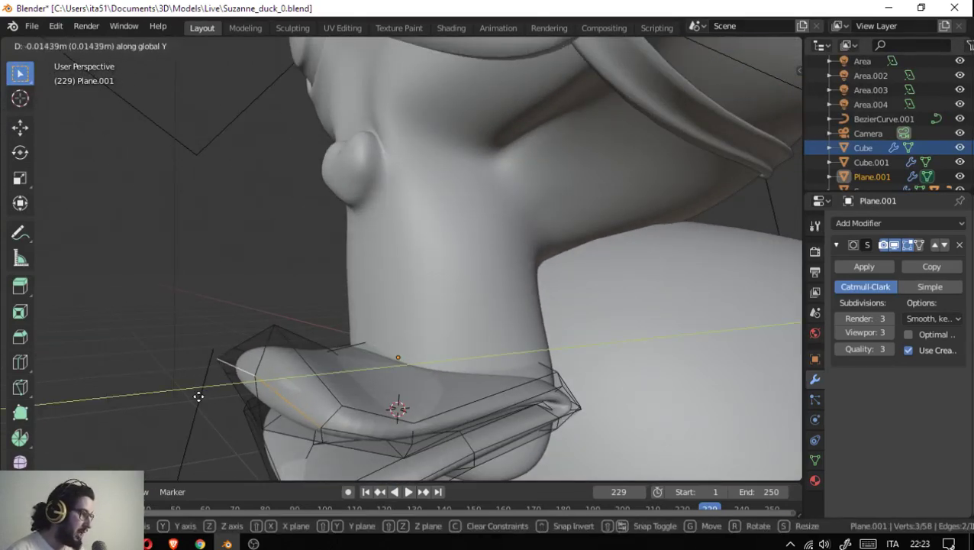
click(191, 396)
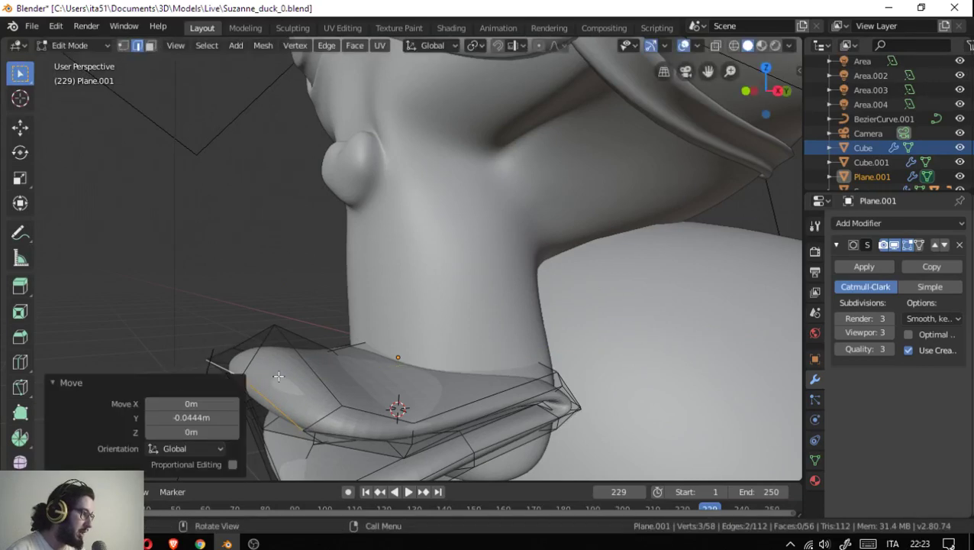
- Push two beak vertices 0.0758 m along Y, then switch to the wood duck photo
middle_drag(278, 376, 500, 338)
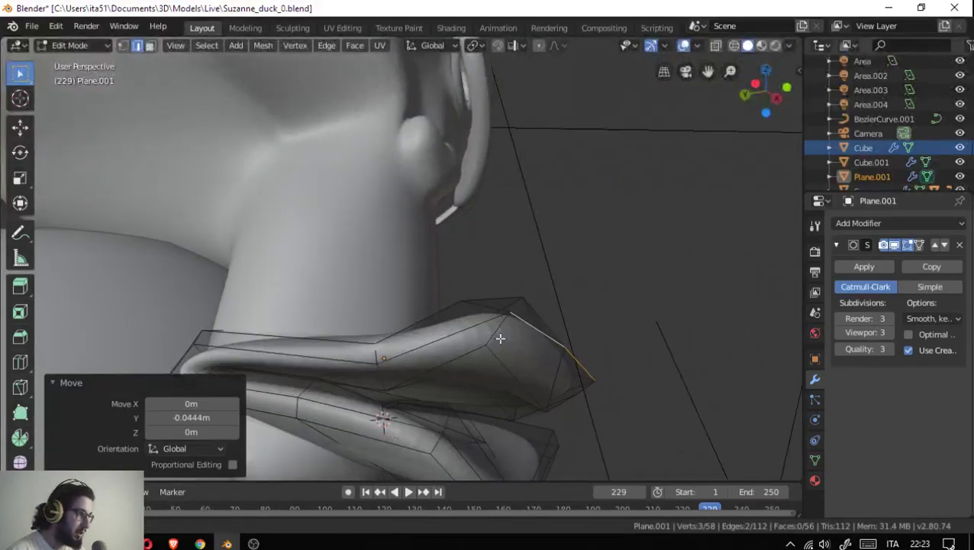
click(522, 319)
mouse_move(524, 321)
middle_down()
mouse_move(496, 354)
mouse_move(402, 376)
mouse_move(547, 384)
mouse_move(410, 391)
middle_up()
shift+click(562, 386)
key(g)
key(y)
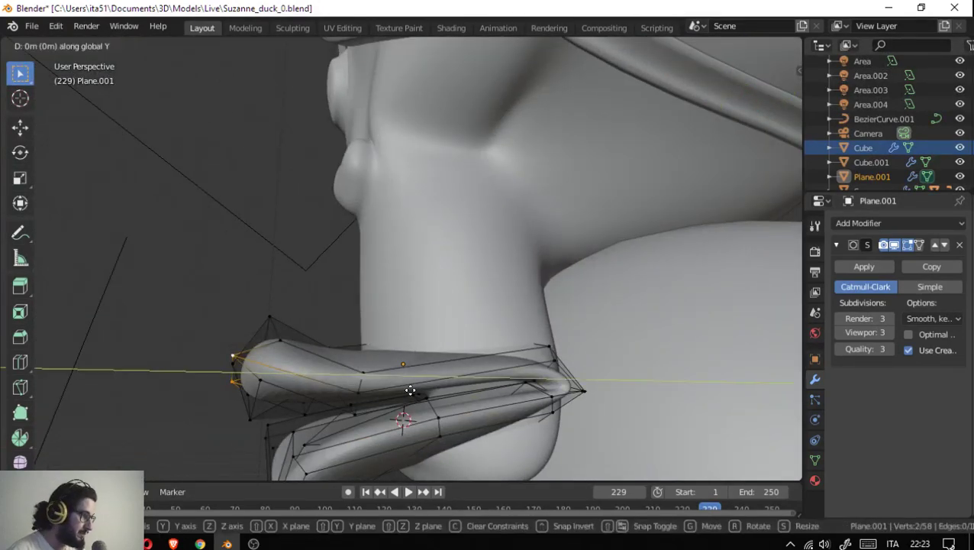
click(404, 407)
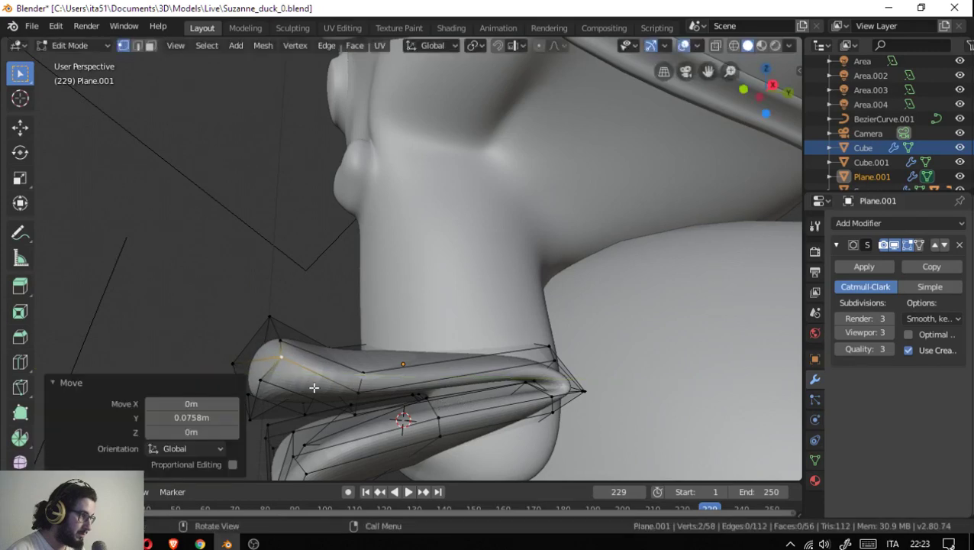
key(alt+Tab)
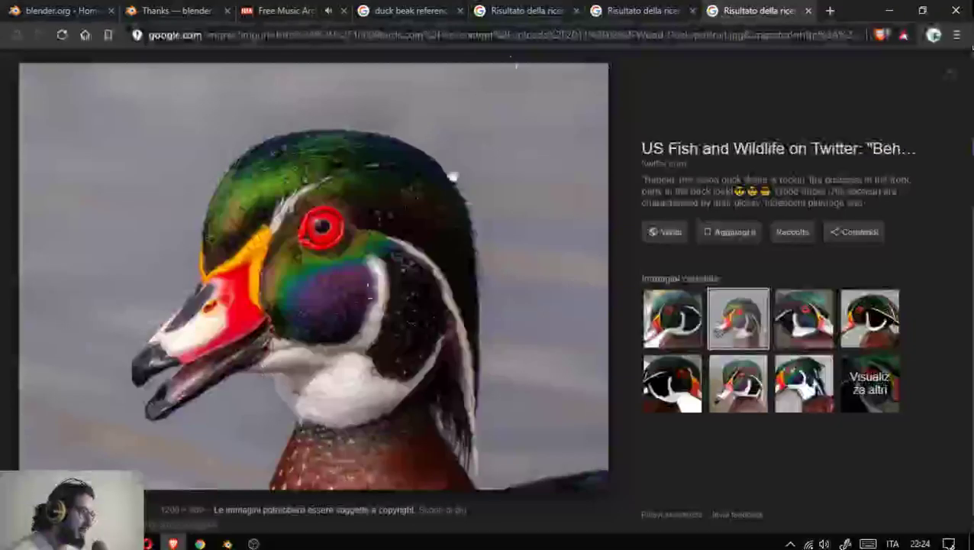
- Switch to Free Music Archive and scroll through the Chip Music track list
click(277, 6)
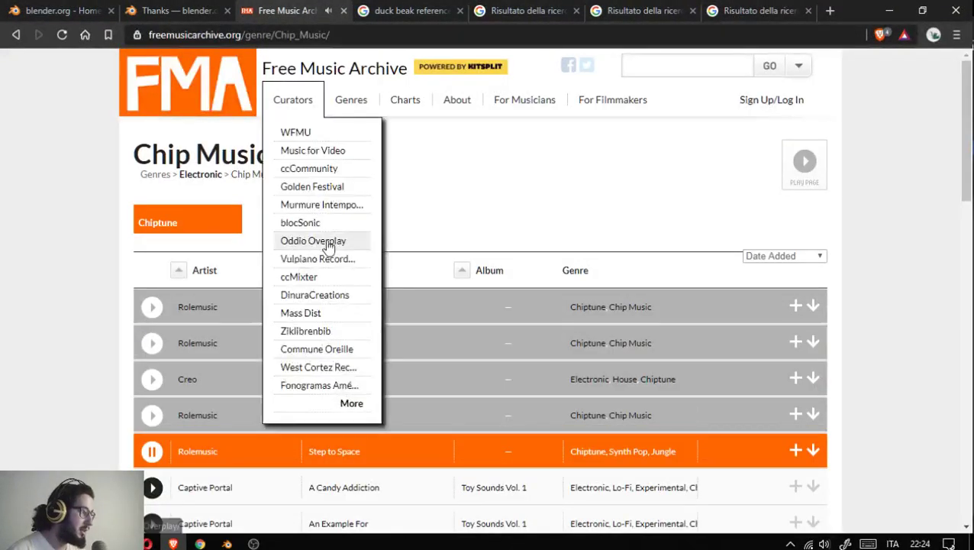
scroll(272, 366, down, 2)
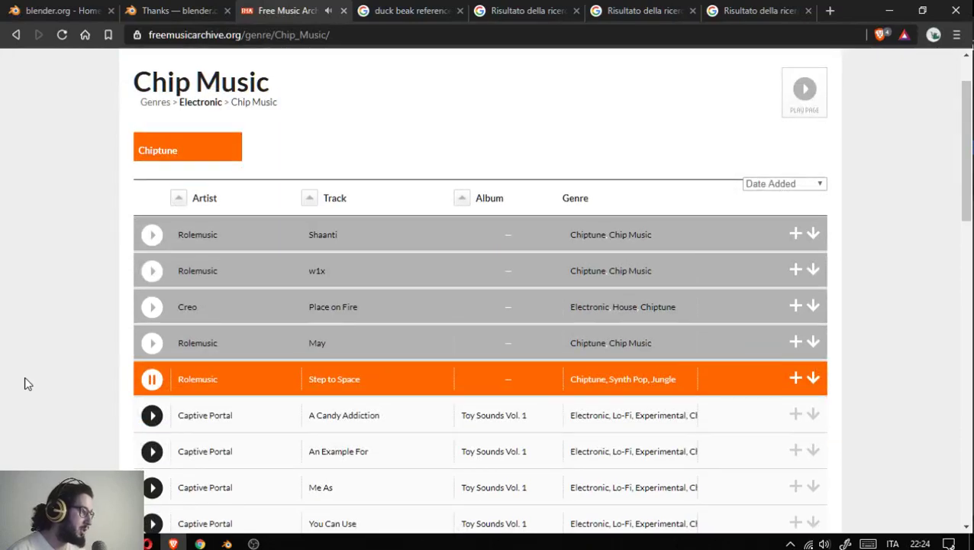
scroll(28, 380, down, 1)
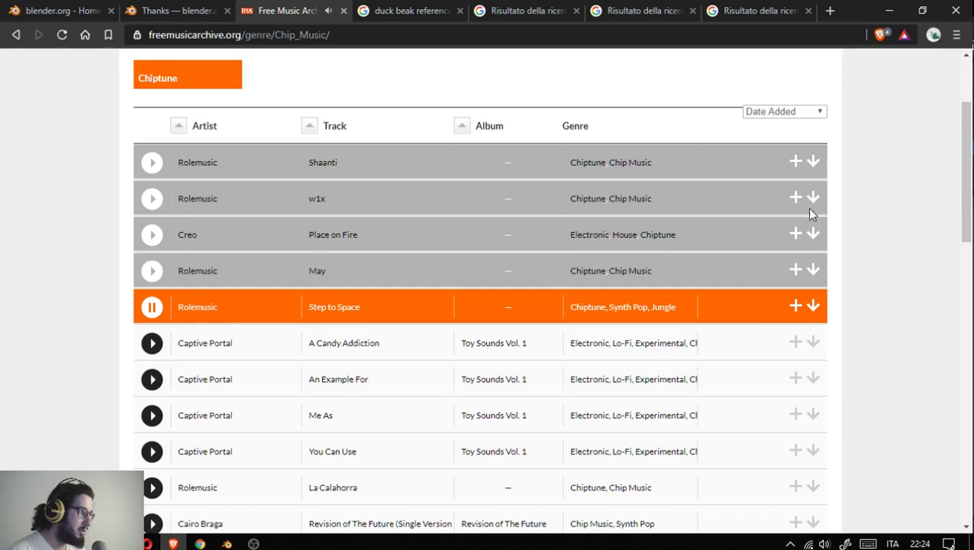
scroll(811, 214, up, 2)
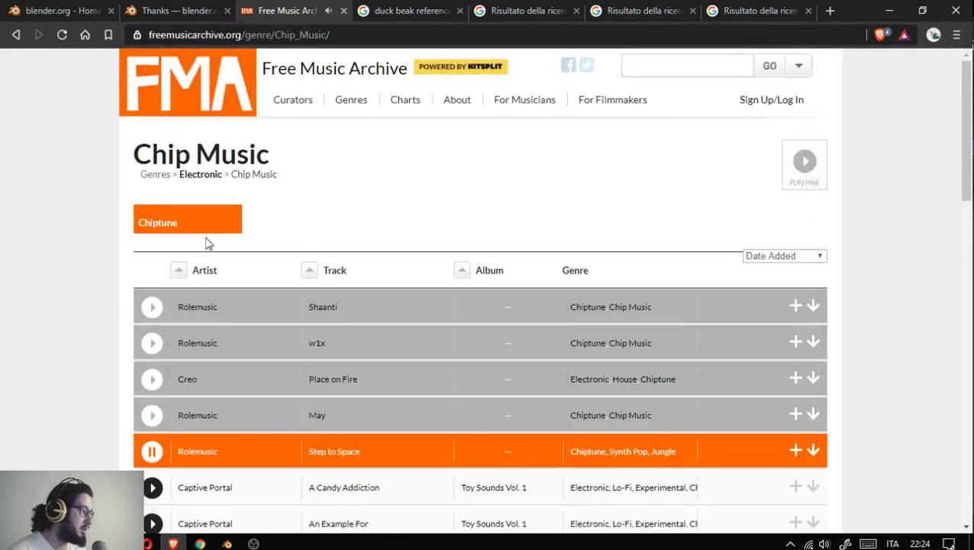
scroll(298, 385, down, 4)
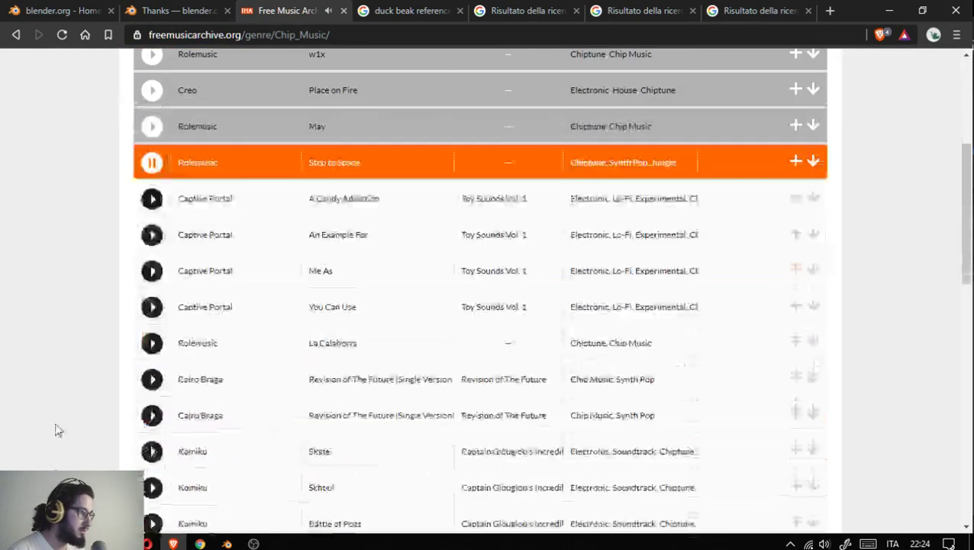
- Back in Blender, slide four beak lip vertices along their edges by factor 0.294
click(888, 9)
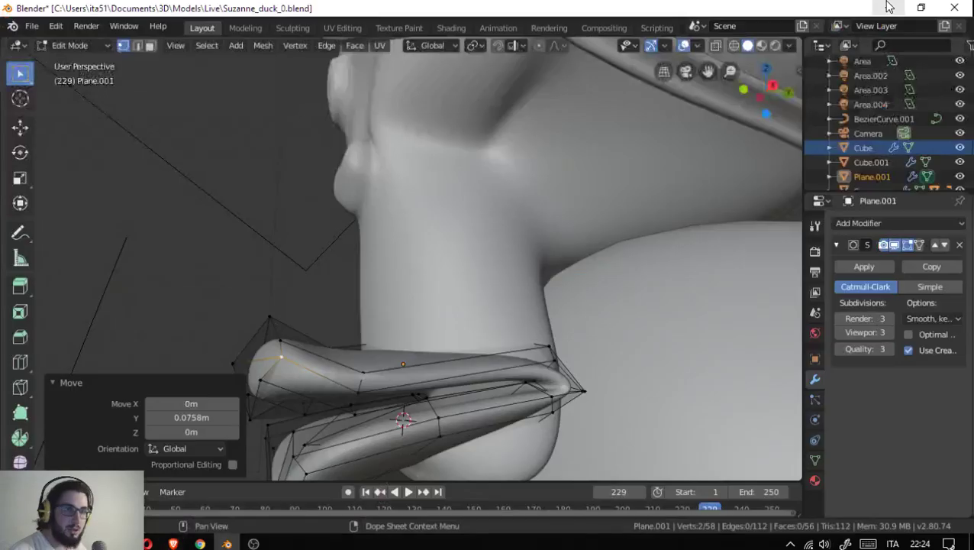
middle_drag(309, 275, 309, 254)
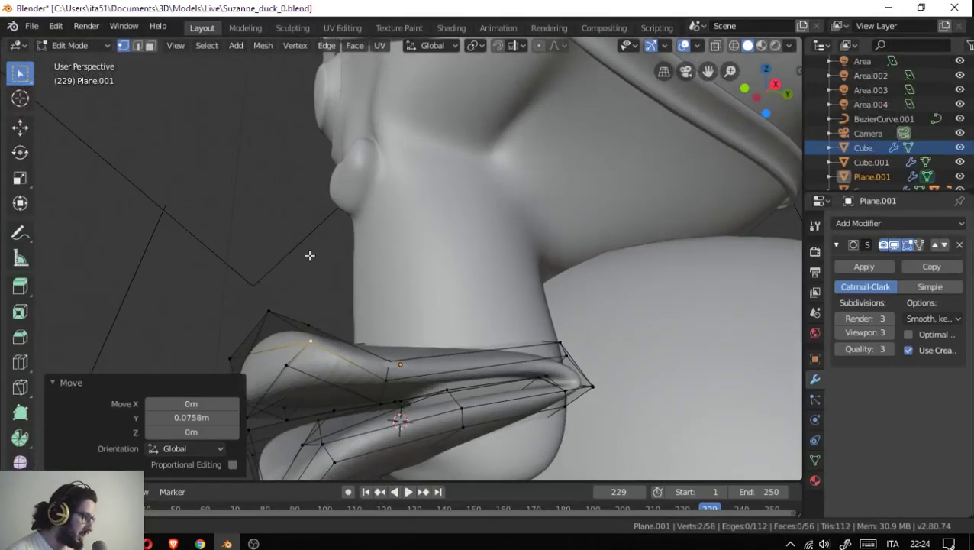
click(308, 325)
shift+click(287, 369)
mouse_move(286, 369)
middle_down()
mouse_move(388, 413)
mouse_move(421, 390)
middle_up()
shift+click(441, 371)
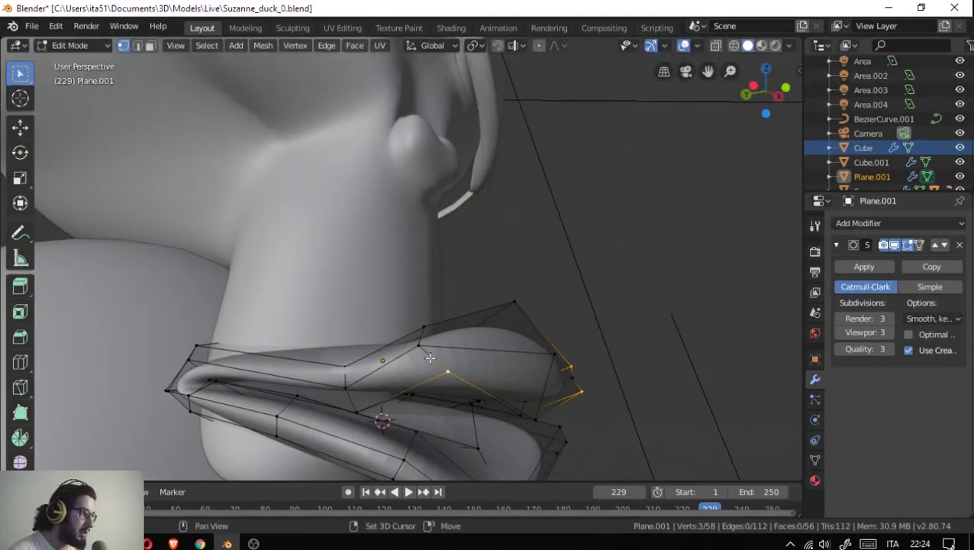
middle_drag(420, 330, 419, 371)
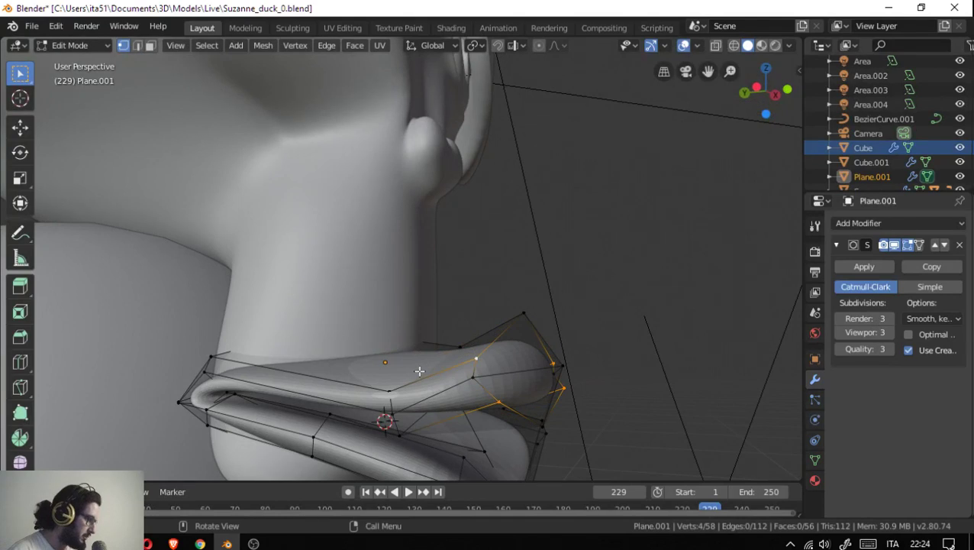
key(shift+v)
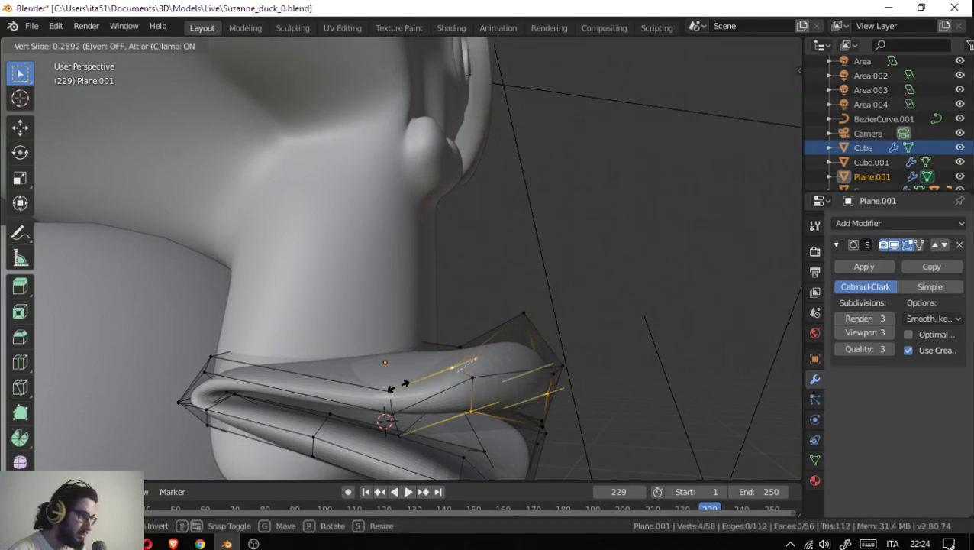
click(396, 387)
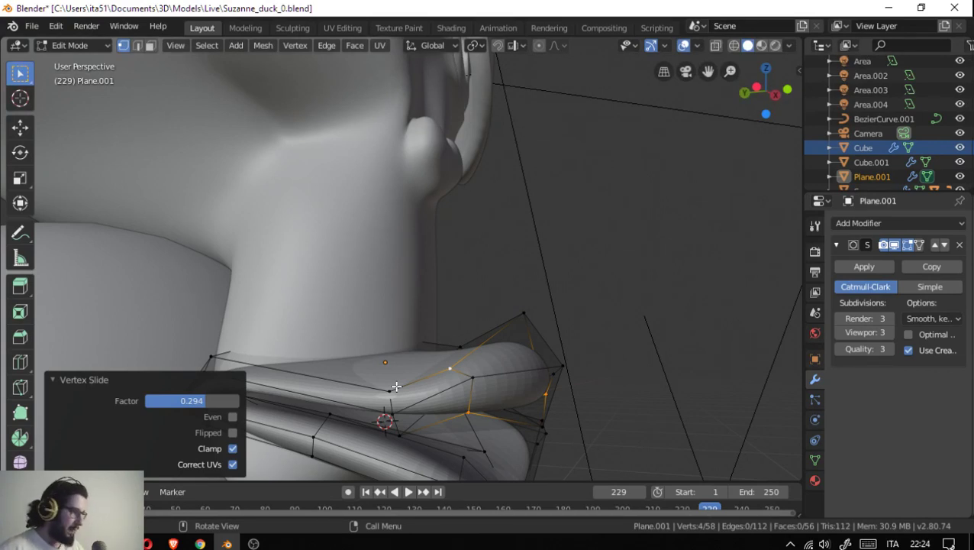
- Bring up the LILALU Amsterdam rubber duck reference image in the browser
mouse_move(511, 358)
middle_down()
mouse_move(579, 335)
mouse_move(557, 330)
middle_up()
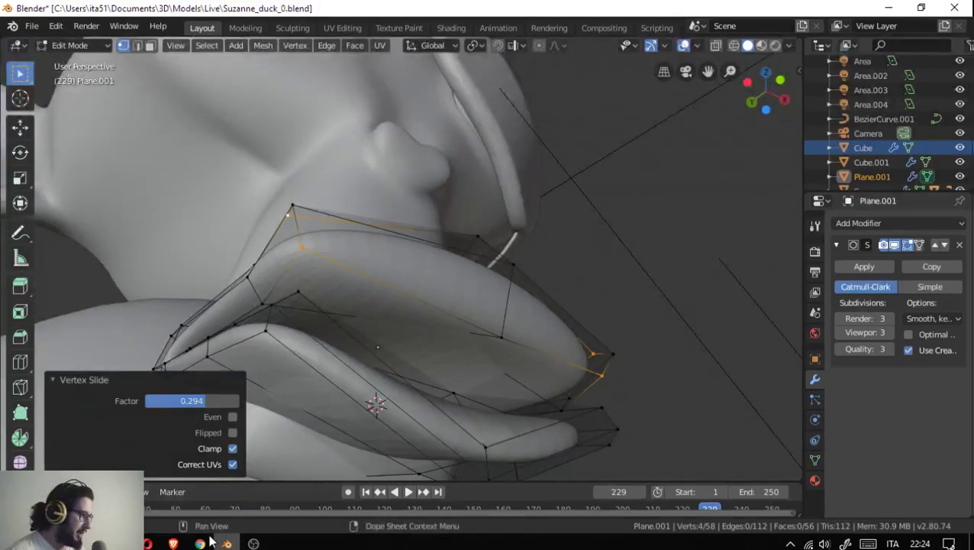
click(177, 544)
click(177, 543)
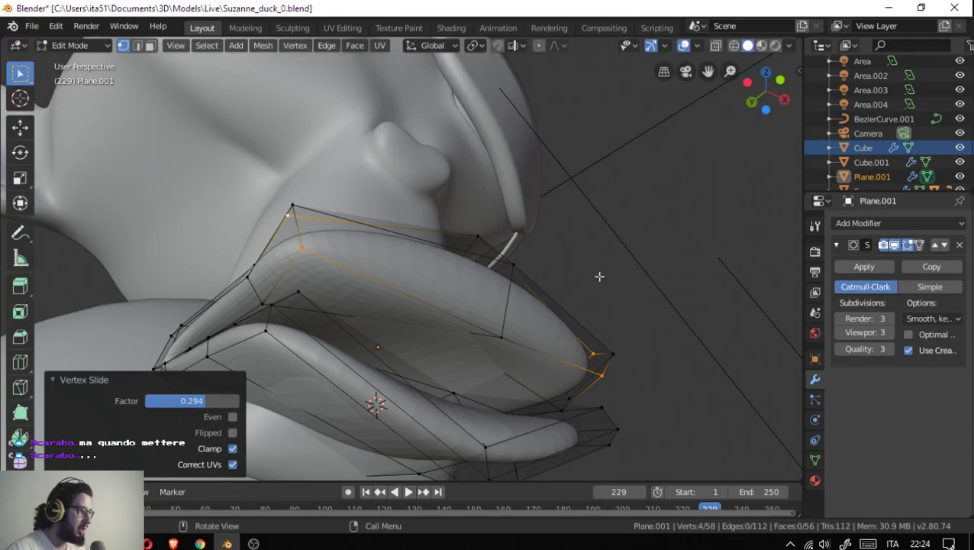
mouse_move(599, 275)
middle_down()
mouse_move(535, 308)
mouse_move(544, 352)
mouse_move(543, 269)
mouse_move(420, 321)
mouse_move(410, 345)
mouse_move(458, 328)
mouse_move(561, 260)
middle_up()
click(173, 543)
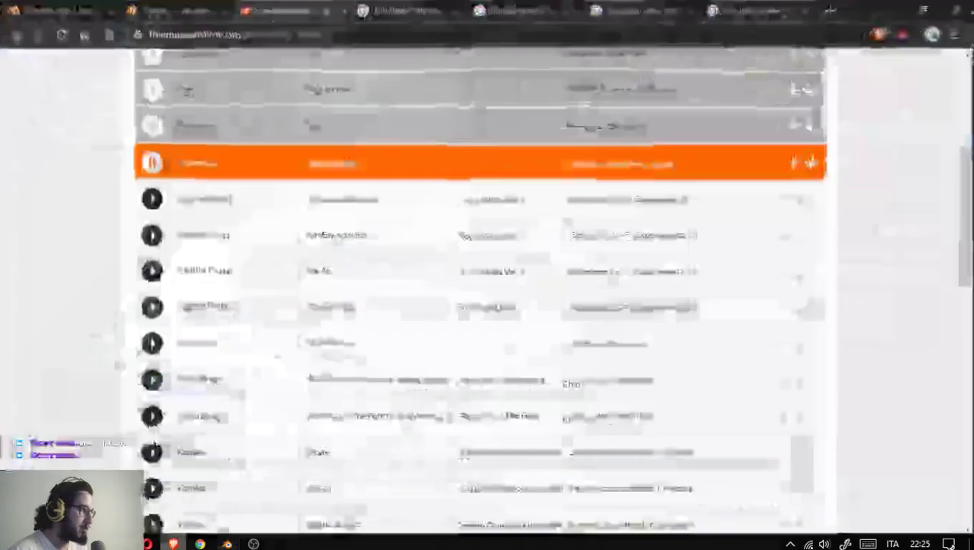
click(500, 11)
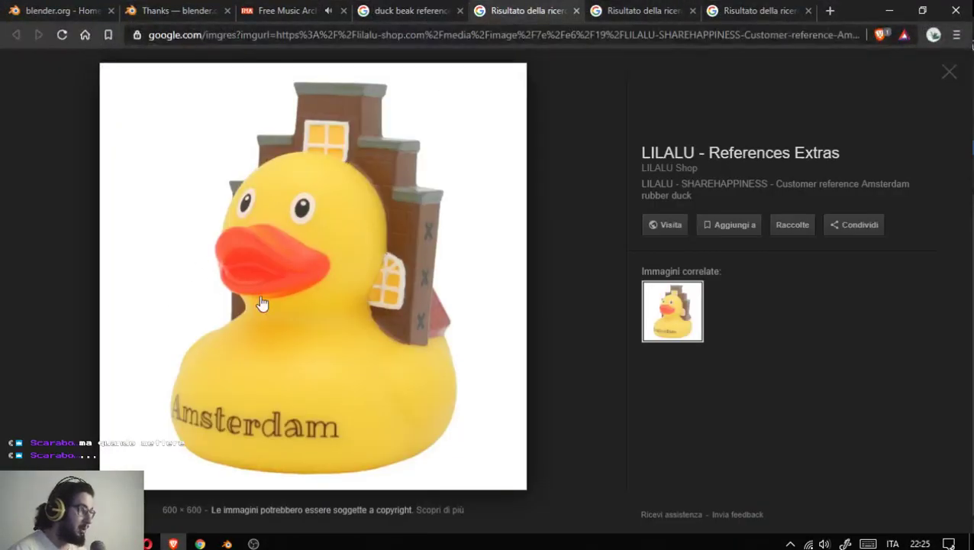
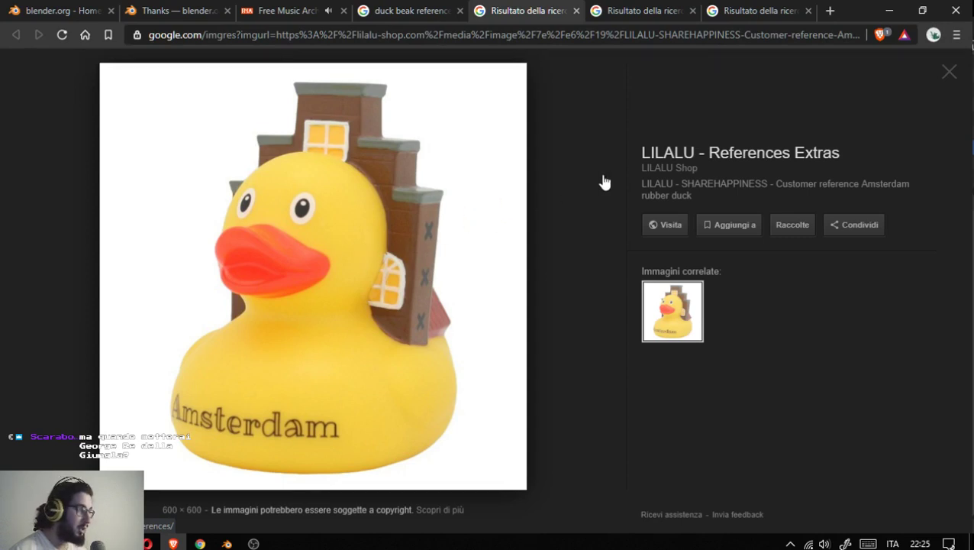
- Compare the duck beak with the reference image, then orbit to a front view of the face
click(890, 10)
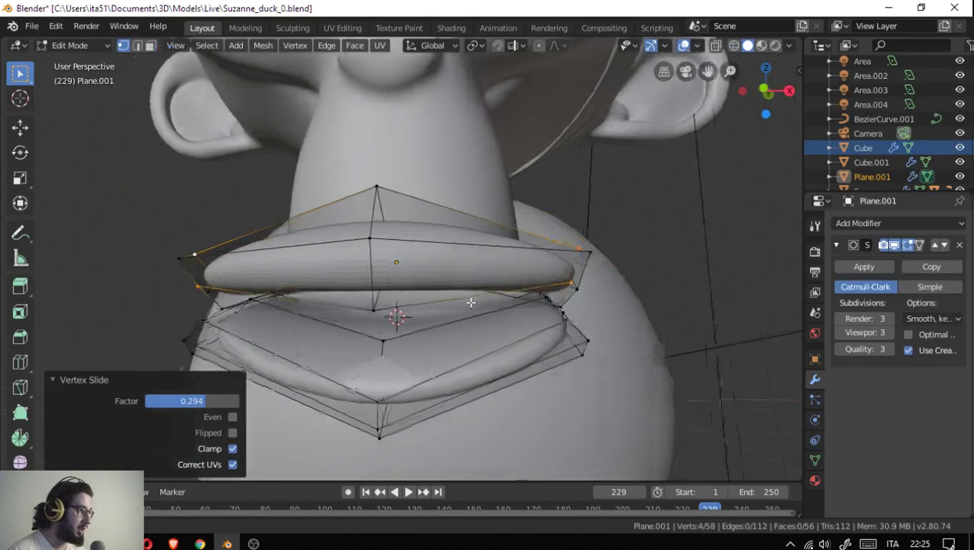
mouse_move(471, 303)
middle_down()
mouse_move(300, 316)
mouse_move(426, 319)
mouse_move(391, 319)
middle_up()
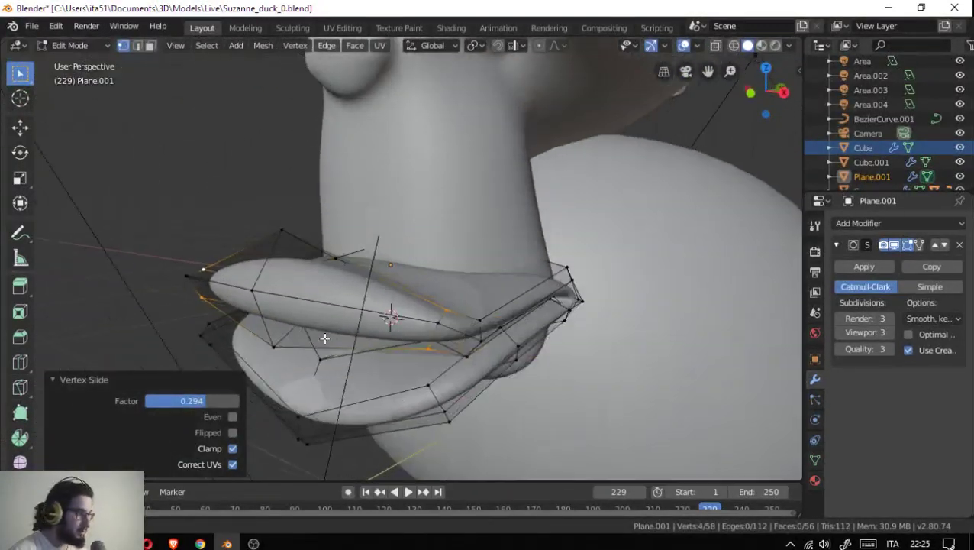
key(alt+Tab)
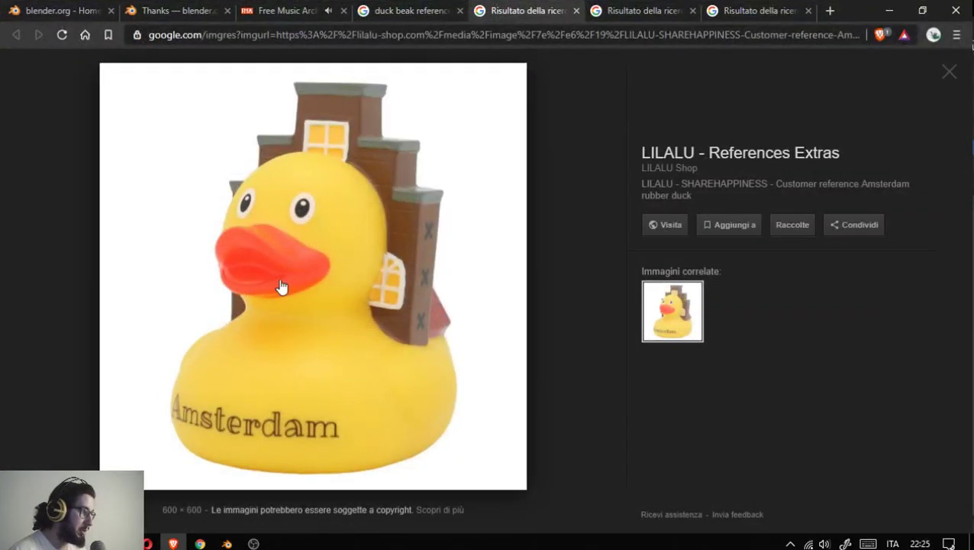
middle_click(310, 285)
middle_click(578, 10)
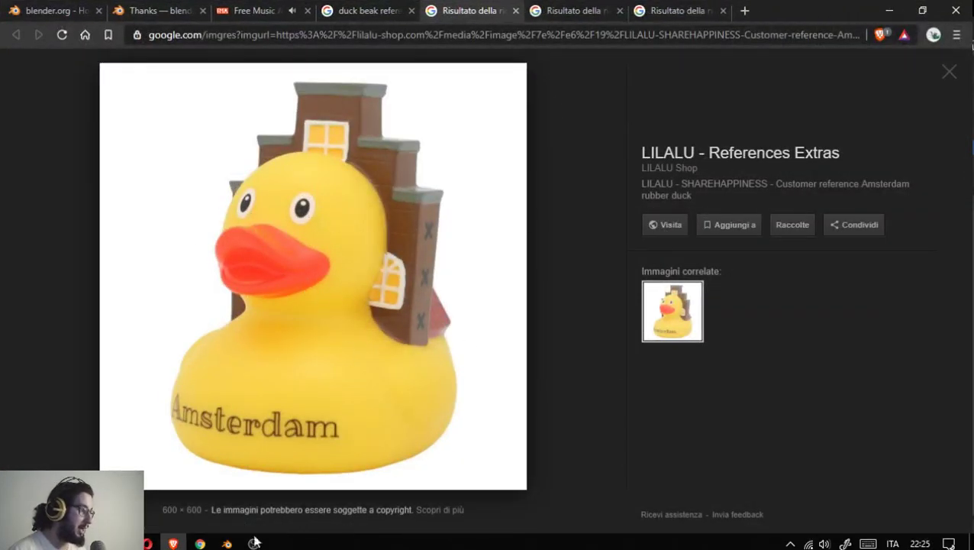
click(227, 543)
mouse_move(588, 345)
middle_down()
mouse_move(549, 305)
mouse_move(356, 319)
middle_up()
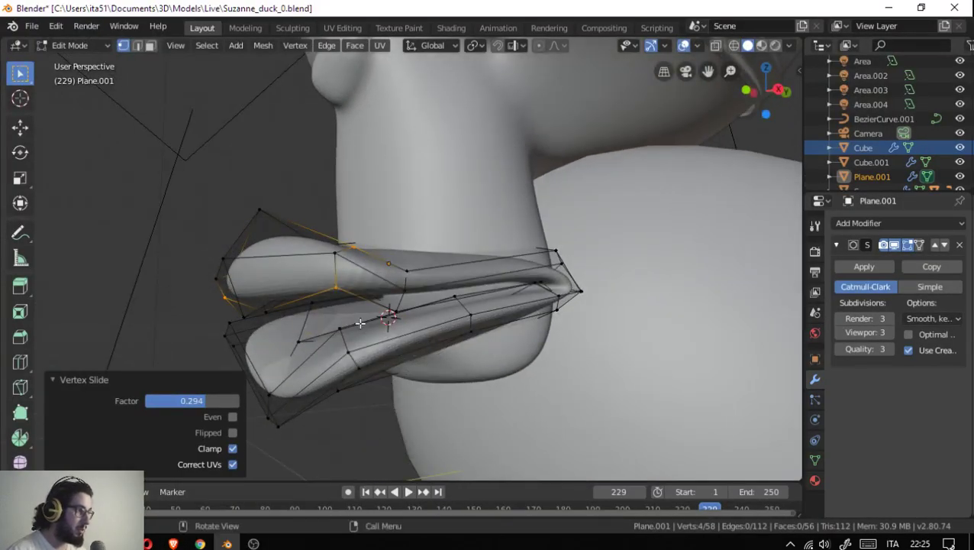
mouse_move(296, 393)
middle_down()
mouse_move(427, 301)
mouse_move(496, 324)
mouse_move(563, 440)
middle_up()
- Pull the lower beak's bottom vertex back along Y and raise it 0.0499 m on Z
click(550, 412)
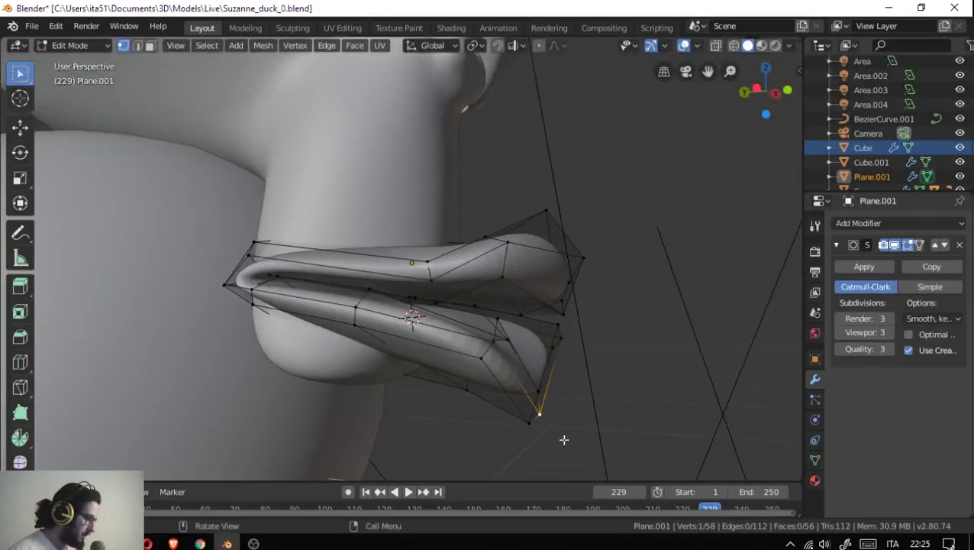
key(g)
key(y)
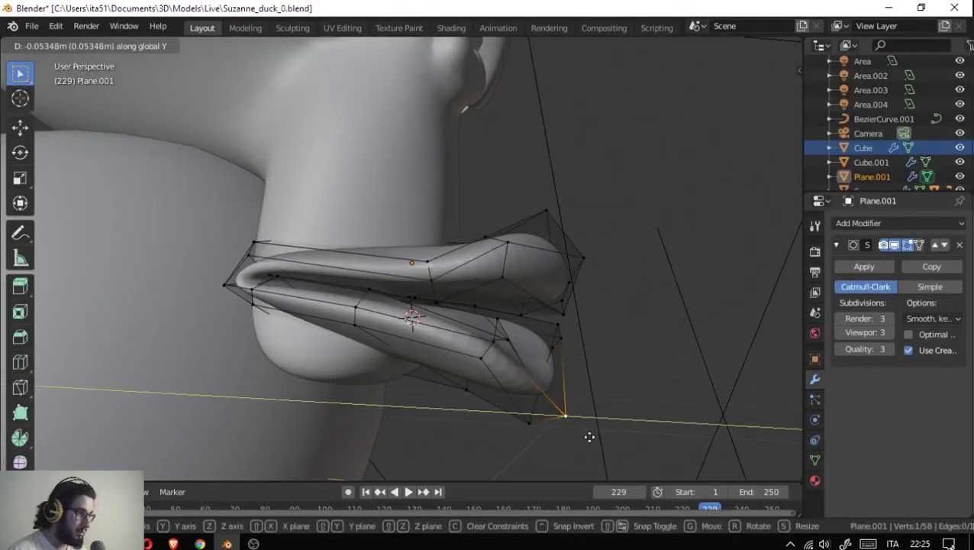
click(585, 437)
mouse_move(559, 309)
middle_down()
mouse_move(513, 380)
mouse_move(542, 372)
middle_up()
key(g)
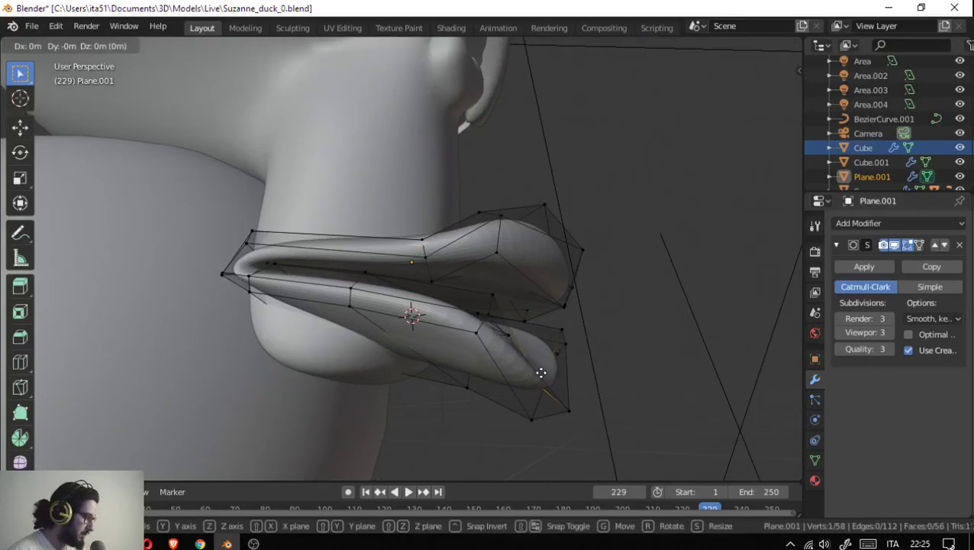
key(z)
click(558, 349)
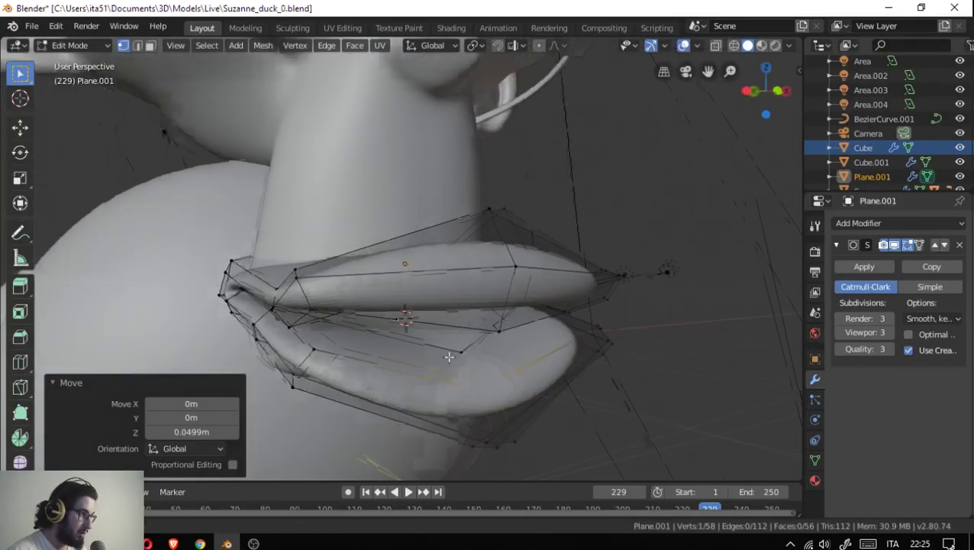
mouse_move(558, 348)
middle_down()
mouse_move(189, 361)
mouse_move(241, 361)
mouse_move(191, 336)
mouse_move(195, 352)
mouse_move(179, 354)
mouse_move(226, 339)
mouse_move(264, 351)
mouse_move(239, 374)
mouse_move(382, 382)
mouse_move(393, 367)
mouse_move(357, 379)
middle_up()
- Narrow the selected lip-corner vertices to 0.916 along X
ctrl+click(214, 330)
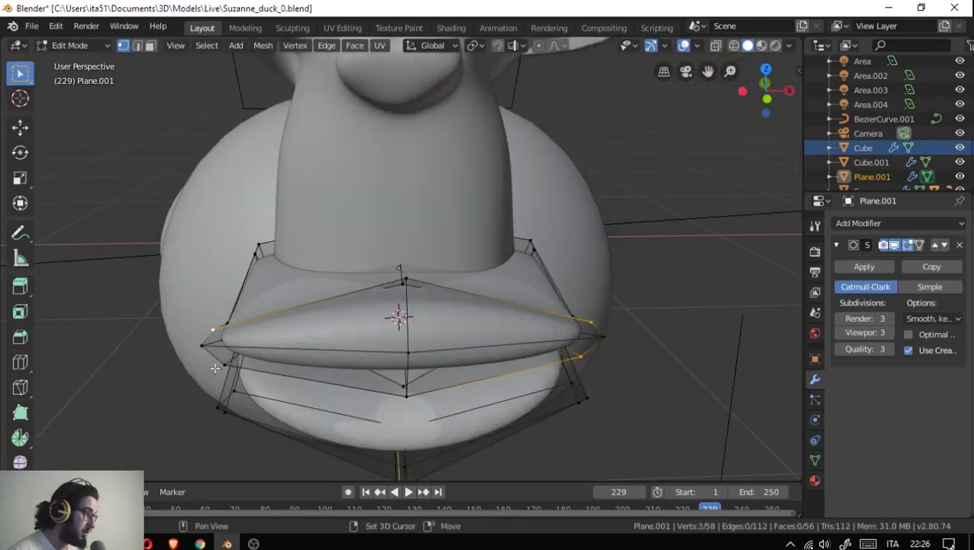
middle_drag(229, 369, 232, 371)
key(s)
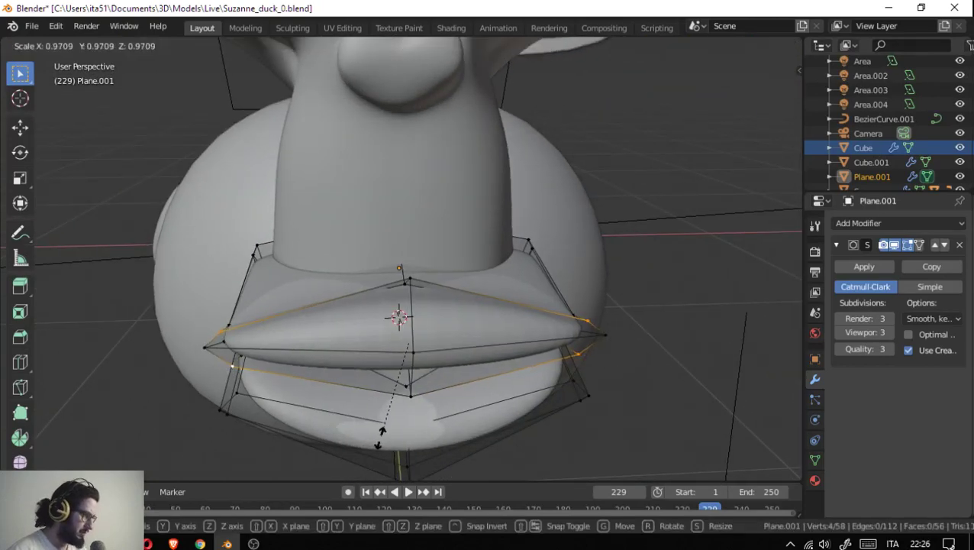
key(x)
click(382, 434)
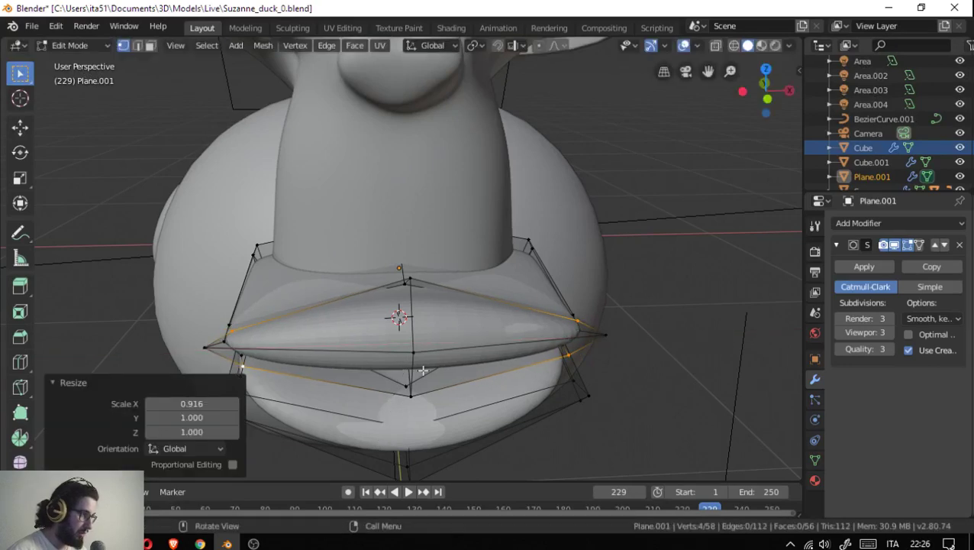
middle_drag(382, 433, 272, 336)
- Slide a vertex on the side of the lip along its edges
middle_drag(315, 253, 315, 265)
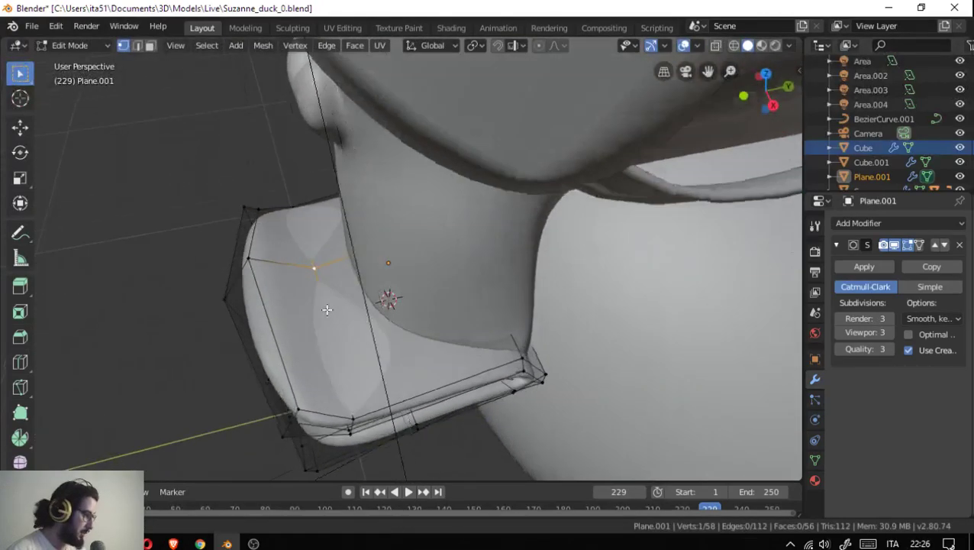
click(315, 264)
key(g)
key(g)
click(303, 313)
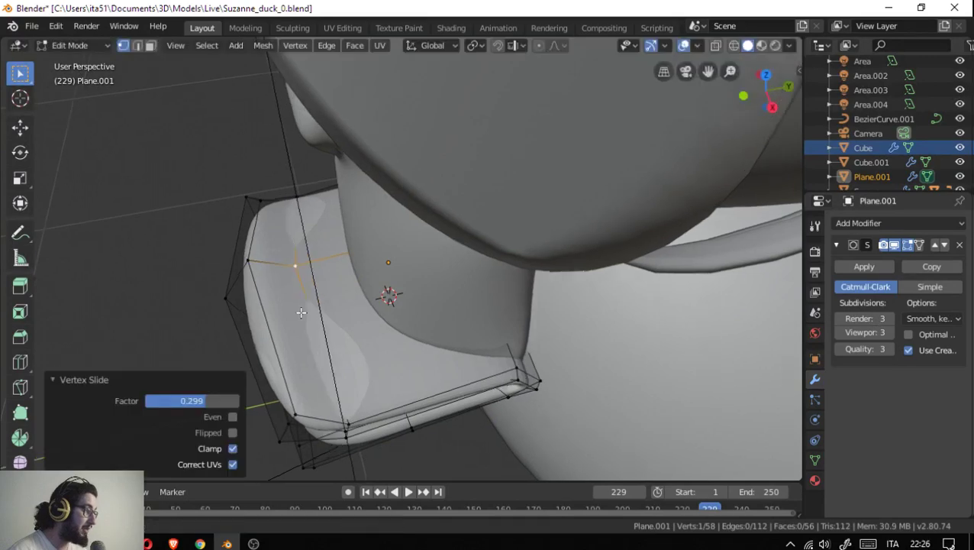
mouse_move(303, 313)
middle_down()
mouse_move(305, 252)
mouse_move(282, 177)
mouse_move(397, 250)
mouse_move(553, 410)
middle_up()
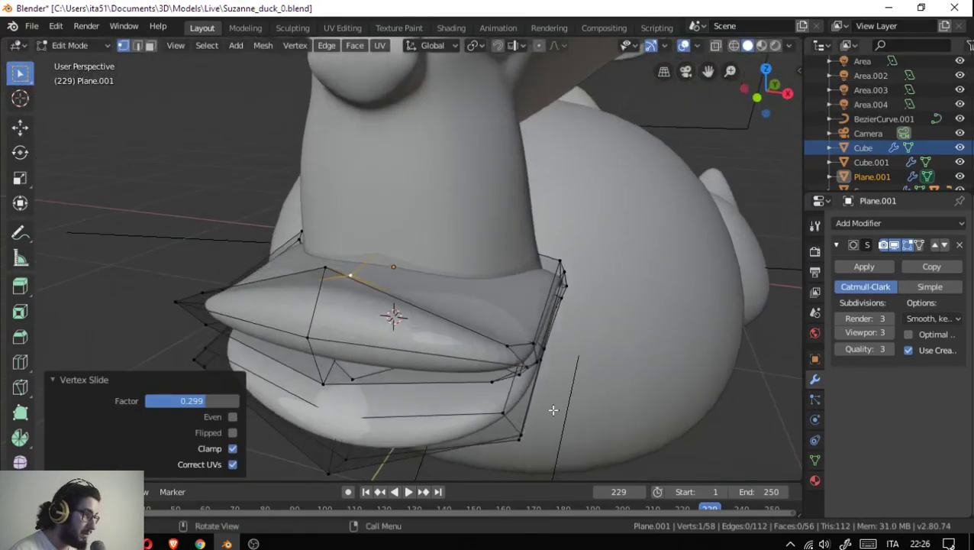
mouse_move(522, 364)
middle_down()
mouse_move(228, 295)
mouse_move(197, 316)
mouse_move(349, 248)
mouse_move(359, 268)
mouse_move(412, 267)
middle_up()
- Move the lip vertex along Y, then raise a beak vertex along Z
key(g)
key(y)
click(158, 312)
key(g)
key(z)
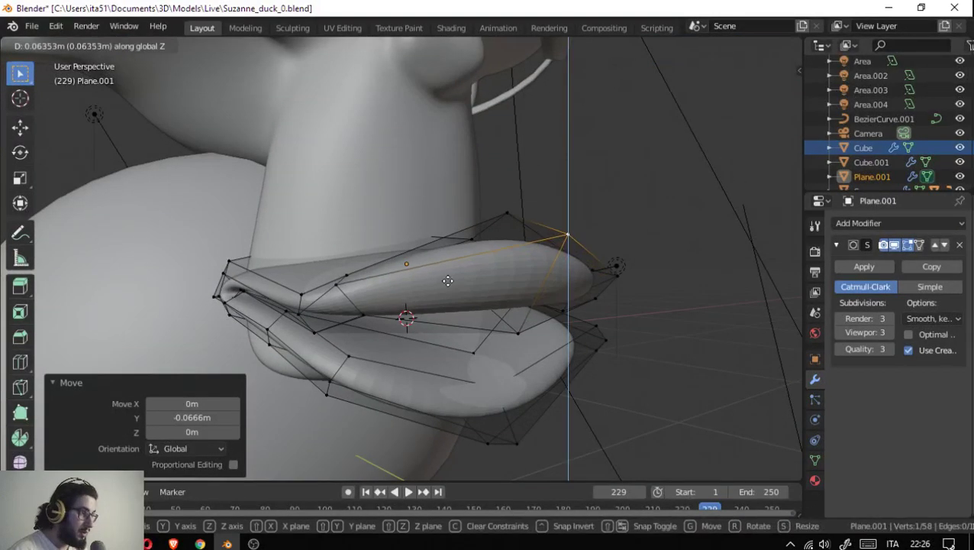
click(449, 265)
- Reposition a different beak vertex, then slide it along its edges
middle_drag(449, 264, 286, 258)
middle_drag(272, 264, 510, 237)
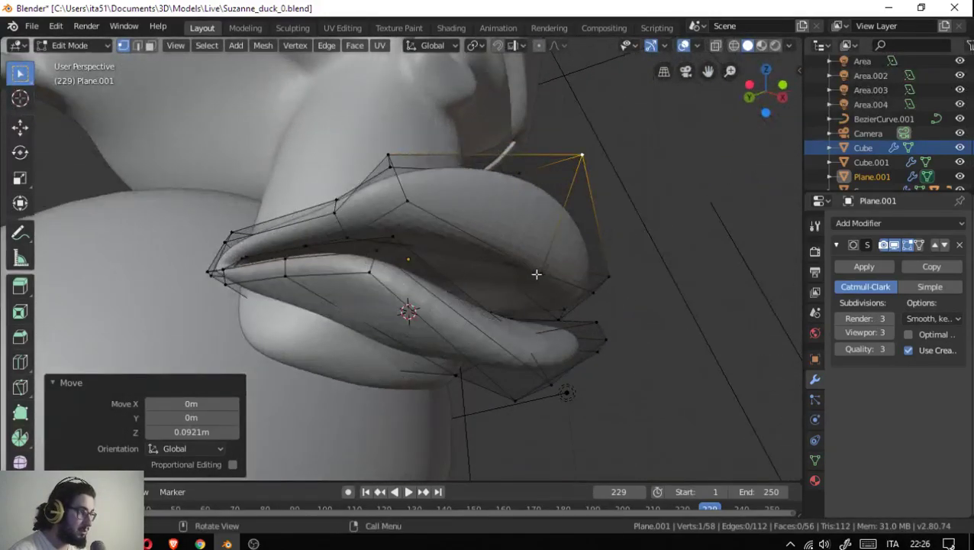
click(537, 273)
mouse_move(536, 274)
middle_down()
mouse_move(561, 315)
mouse_move(488, 258)
mouse_move(476, 282)
mouse_move(520, 296)
middle_up()
key(g)
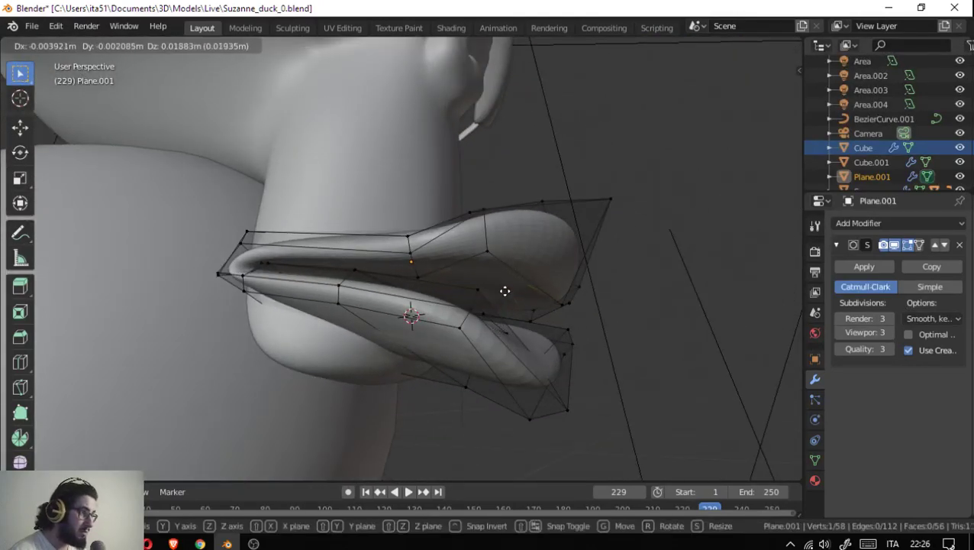
click(507, 295)
mouse_move(507, 296)
middle_down()
mouse_move(419, 268)
mouse_move(400, 252)
mouse_move(316, 288)
middle_up()
key(g)
key(g)
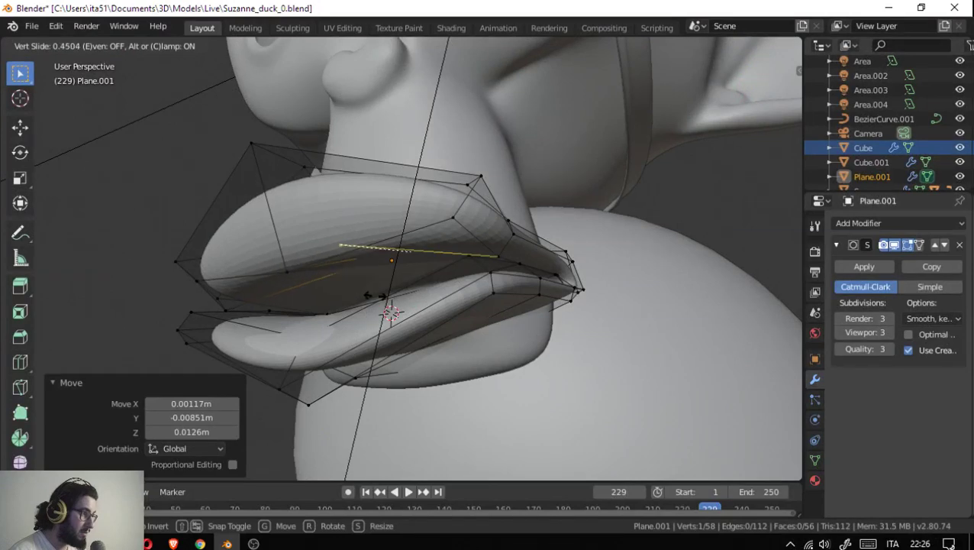
click(389, 299)
mouse_move(390, 299)
middle_down()
mouse_move(307, 316)
mouse_move(315, 300)
mouse_move(304, 300)
mouse_move(301, 309)
mouse_move(348, 300)
mouse_move(396, 349)
middle_up()
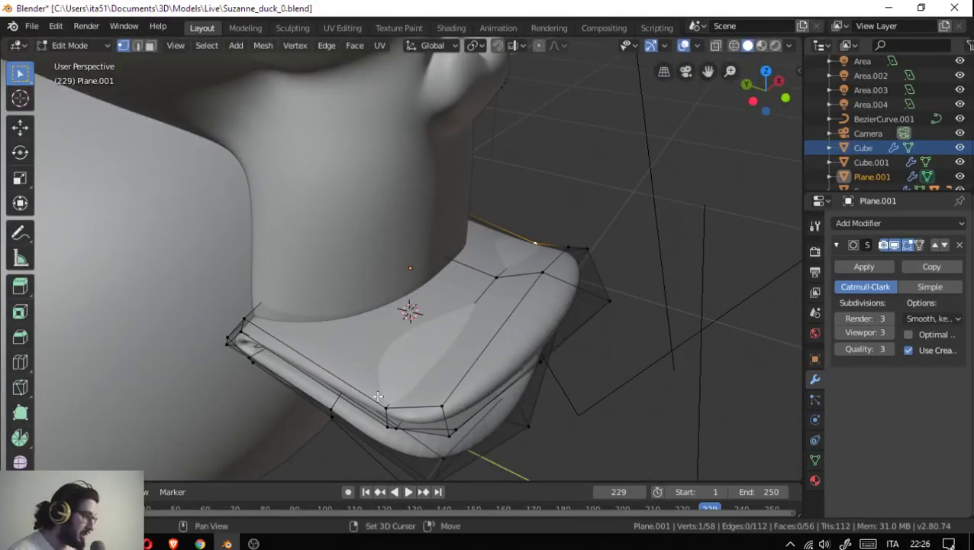
middle_drag(399, 352, 288, 311)
- Raise the upper-lip edge along Z and orbit to view the lips from above
key(g)
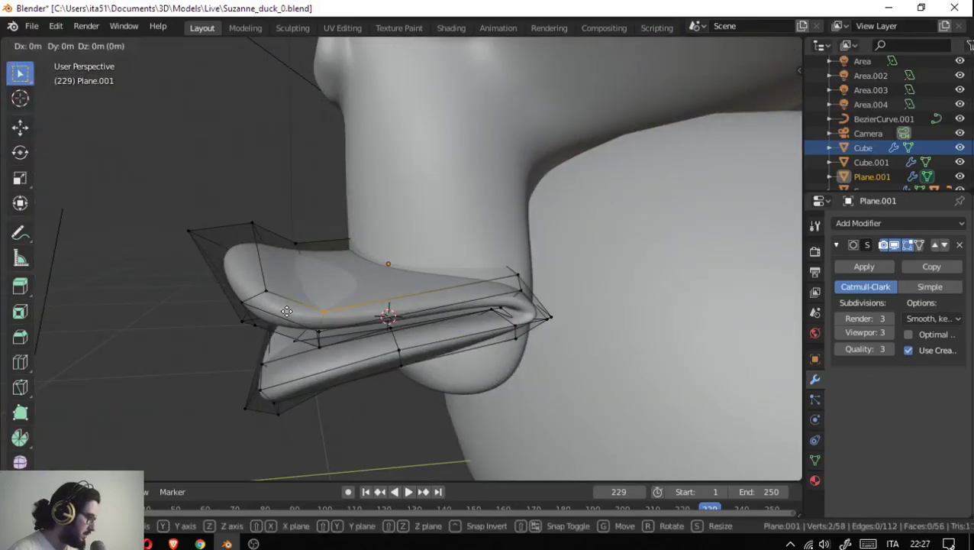
key(z)
click(293, 299)
mouse_move(292, 299)
middle_down()
mouse_move(413, 277)
mouse_move(434, 301)
mouse_move(520, 261)
mouse_move(629, 278)
mouse_move(624, 264)
mouse_move(509, 235)
mouse_move(448, 277)
mouse_move(462, 249)
mouse_move(479, 316)
mouse_move(407, 333)
mouse_move(433, 285)
mouse_move(439, 316)
mouse_move(570, 278)
mouse_move(505, 311)
mouse_move(530, 310)
mouse_move(428, 305)
mouse_move(405, 318)
mouse_move(258, 270)
middle_up()
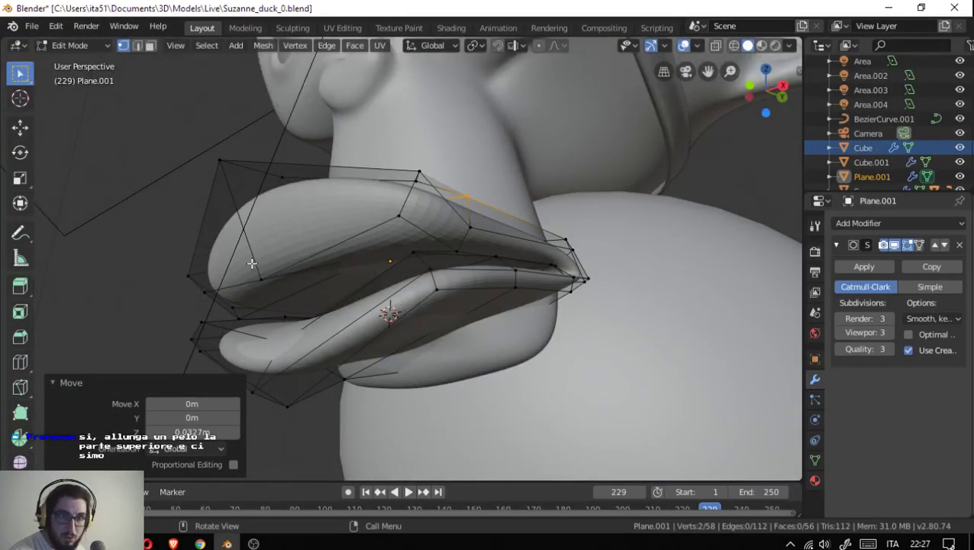
mouse_move(333, 252)
middle_down()
mouse_move(317, 278)
mouse_move(335, 301)
mouse_move(350, 300)
mouse_move(306, 251)
middle_up()
- In face select mode, select the upper-lip face loop and the lower-lip front faces
key(3)
click(343, 314)
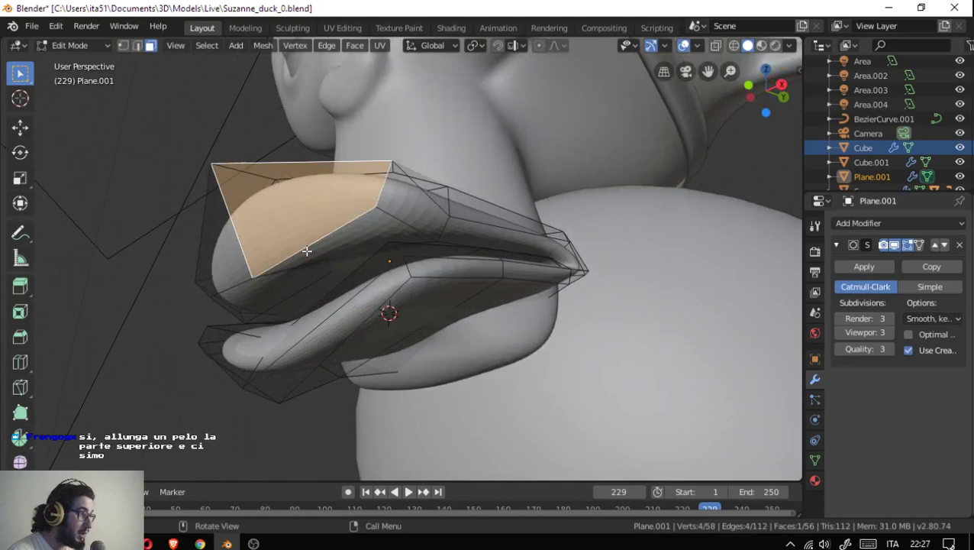
alt+click(391, 215)
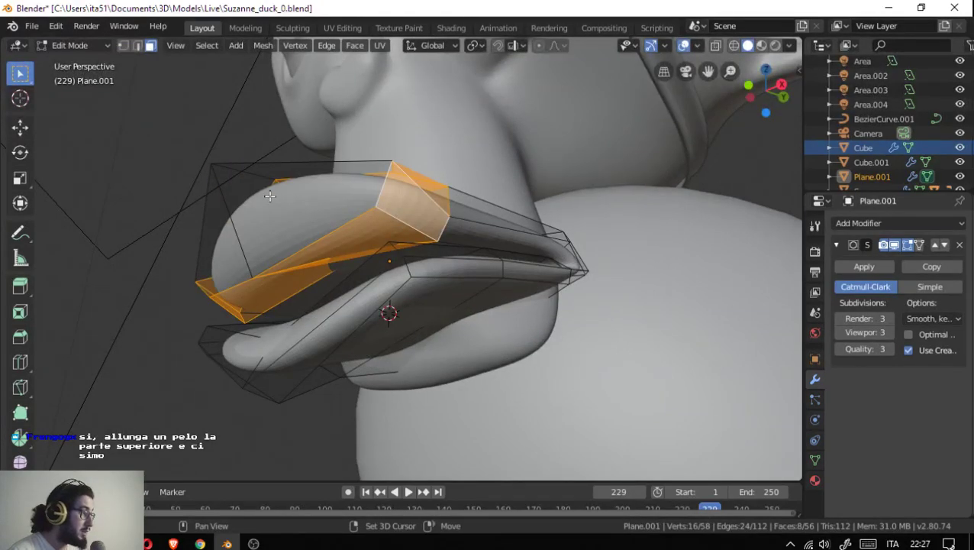
middle_drag(269, 195, 467, 361)
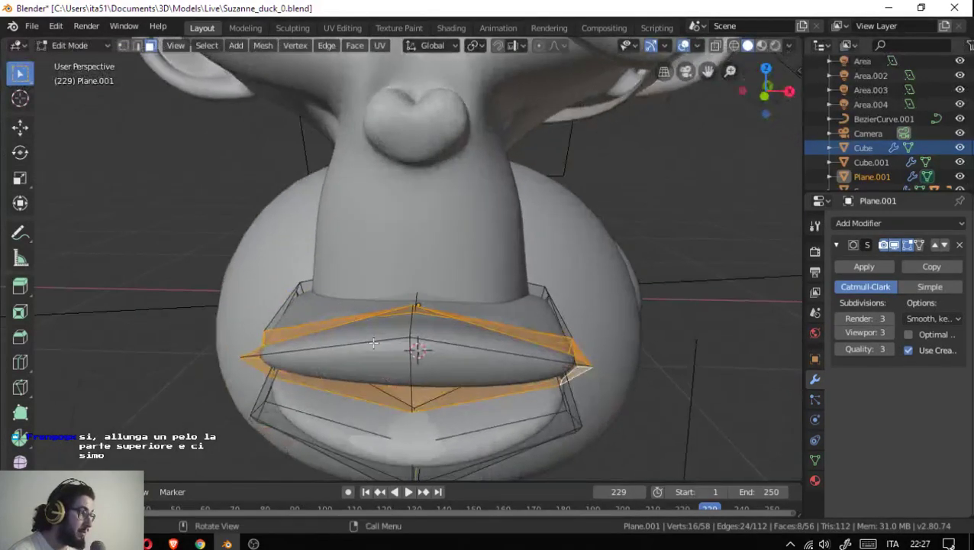
shift+click(467, 360)
shift+click(418, 349)
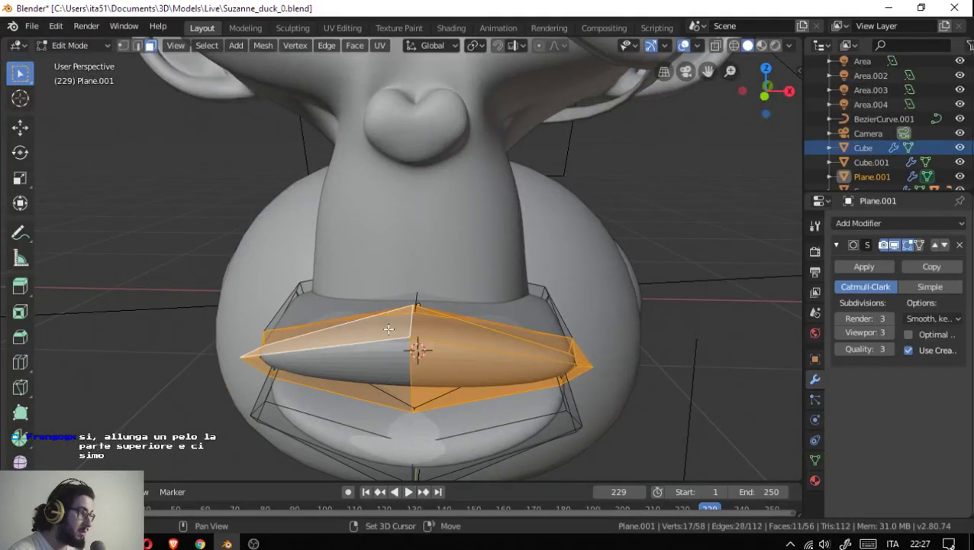
shift+click(418, 349)
mouse_move(417, 348)
middle_down()
mouse_move(435, 359)
mouse_move(312, 294)
mouse_move(282, 298)
middle_up()
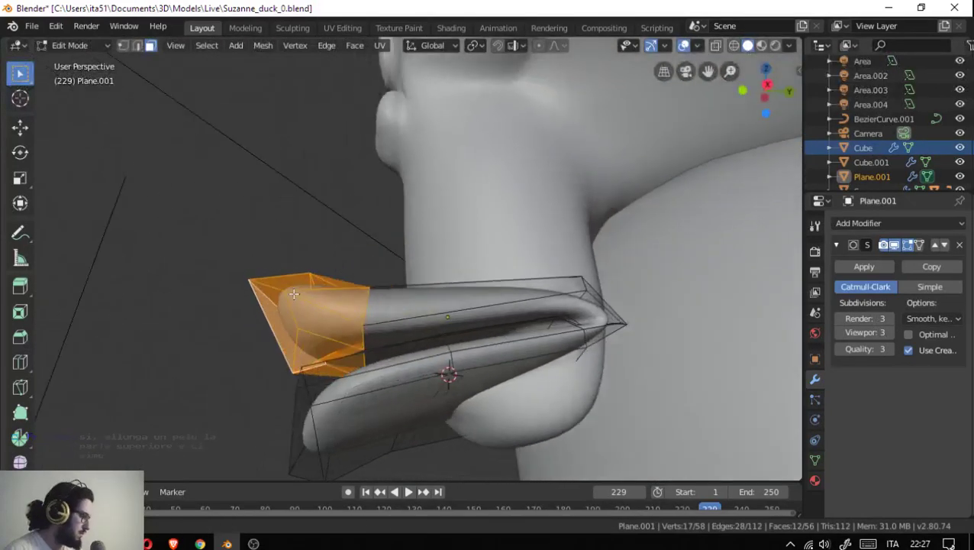
- Push the beak faces along Y, stretch them 1.553 on Y, and shift them -0.062 m on Y
key(g)
key(y)
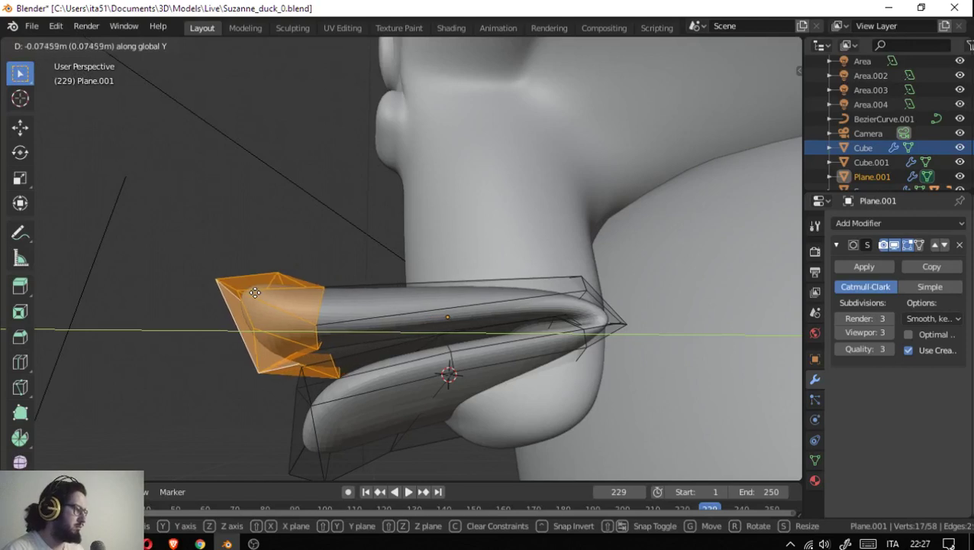
click(276, 291)
key(s)
key(y)
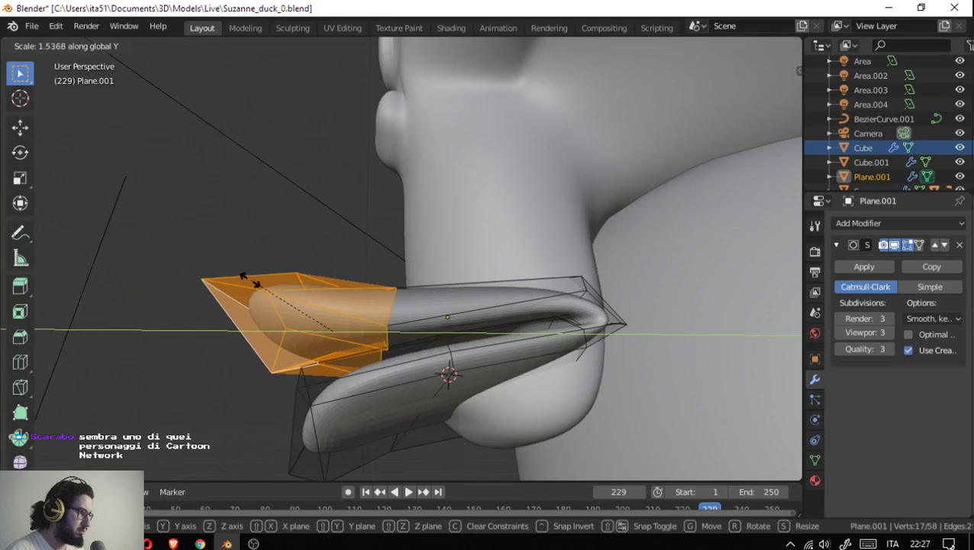
click(250, 280)
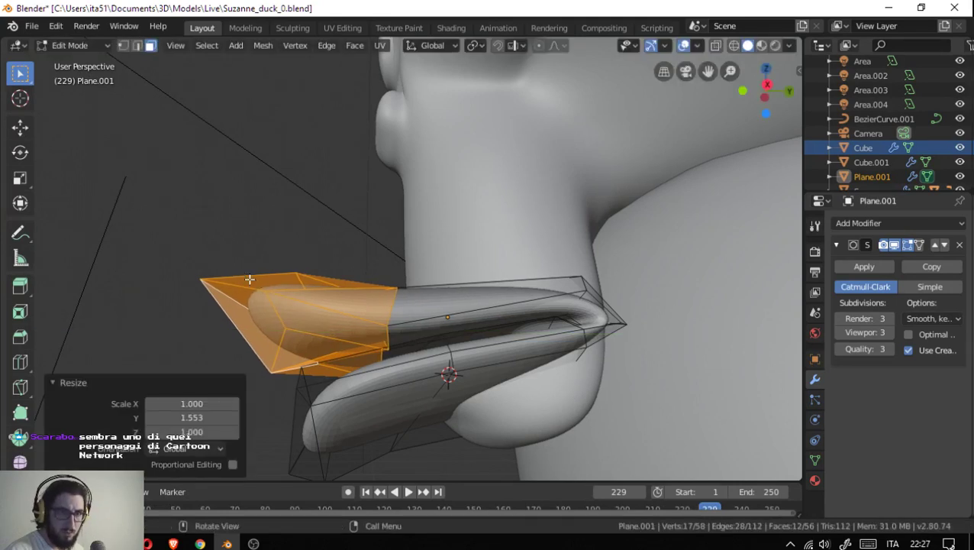
key(g)
key(y)
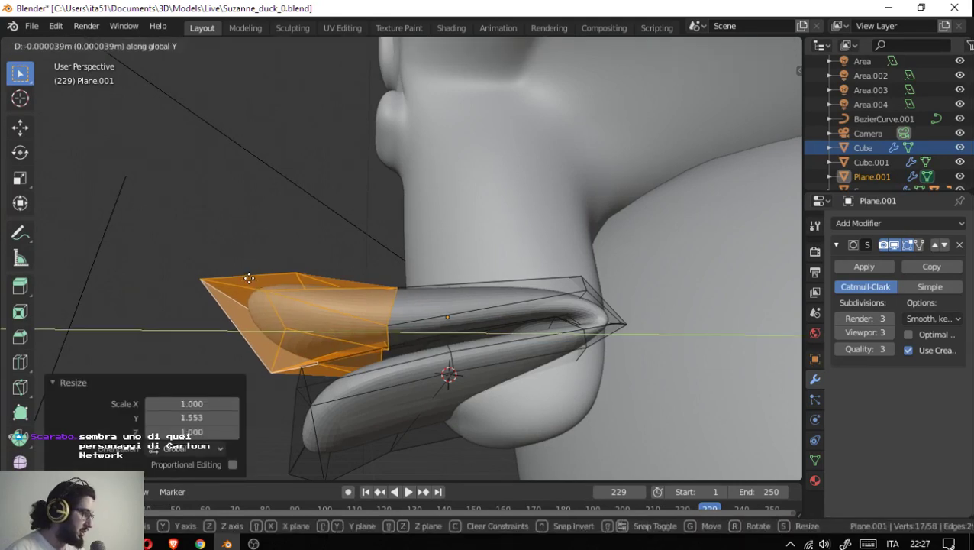
click(223, 269)
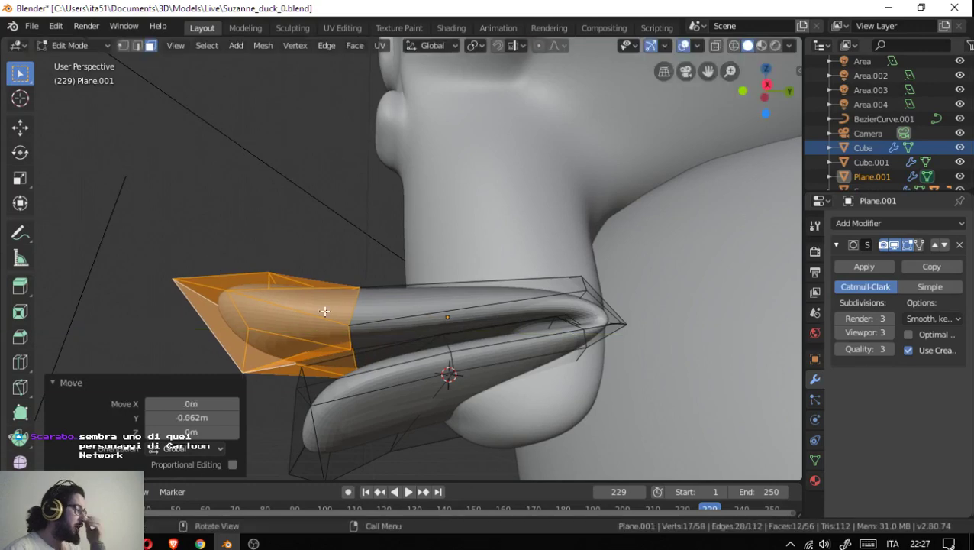
middle_drag(324, 311, 458, 321)
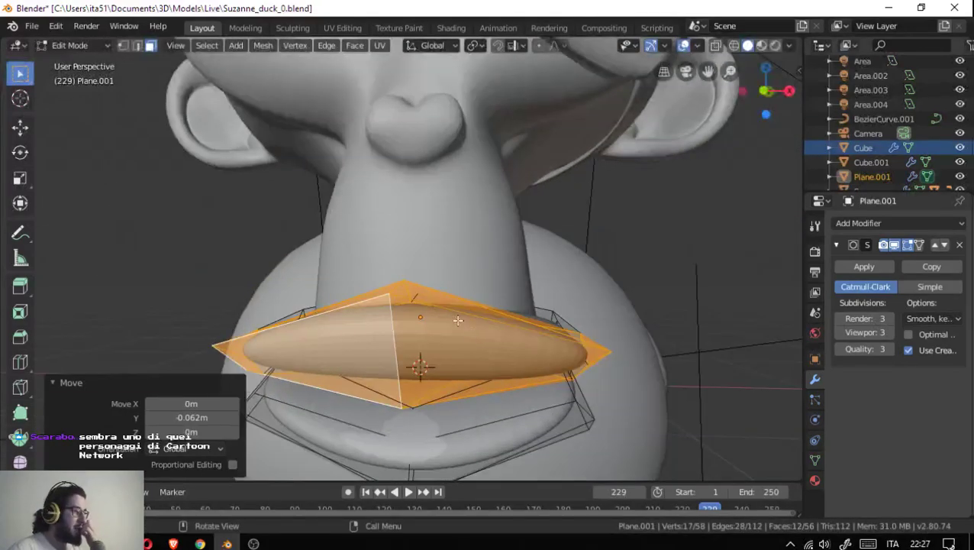
click(174, 544)
- Search "cartoon network 2000'" from the address bar and open the first result in a background tab
click(530, 36)
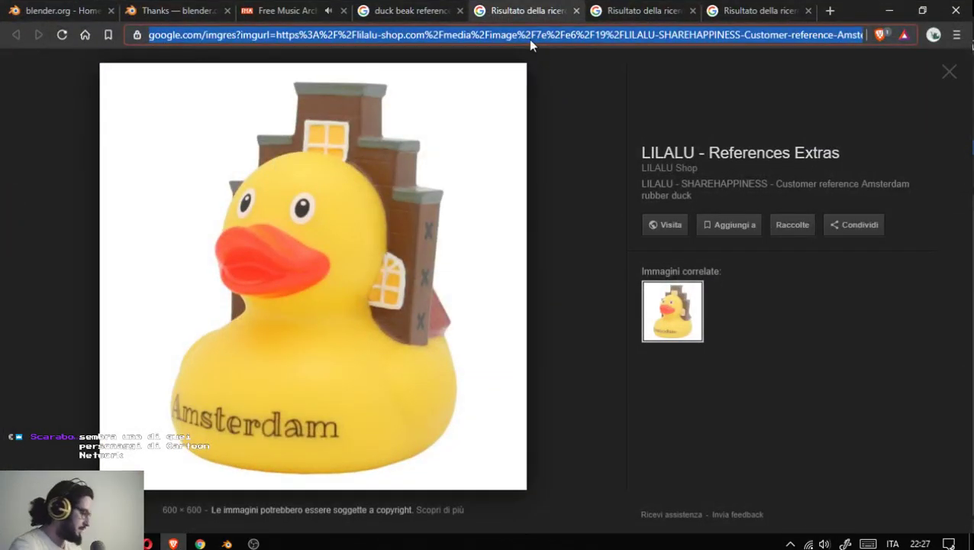
text(cartoon net)
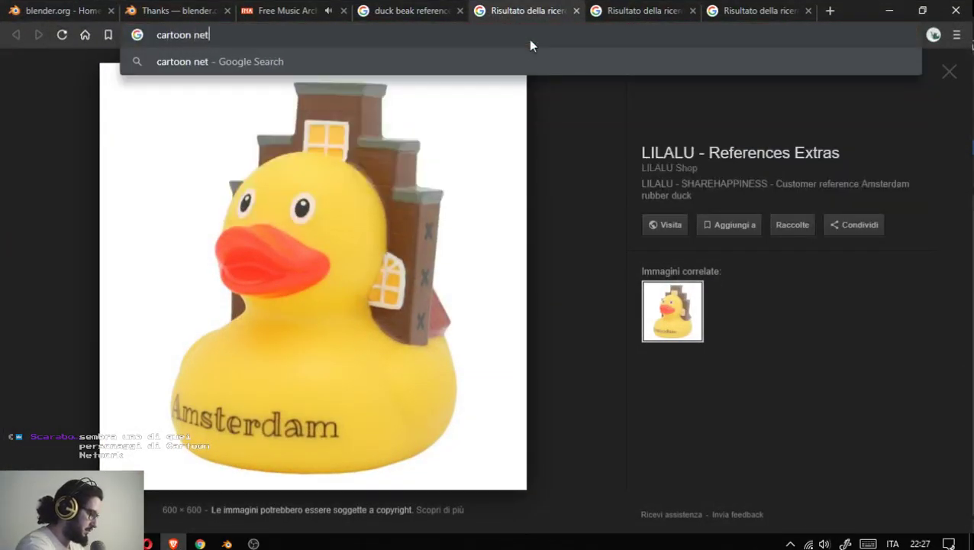
text(work 200)
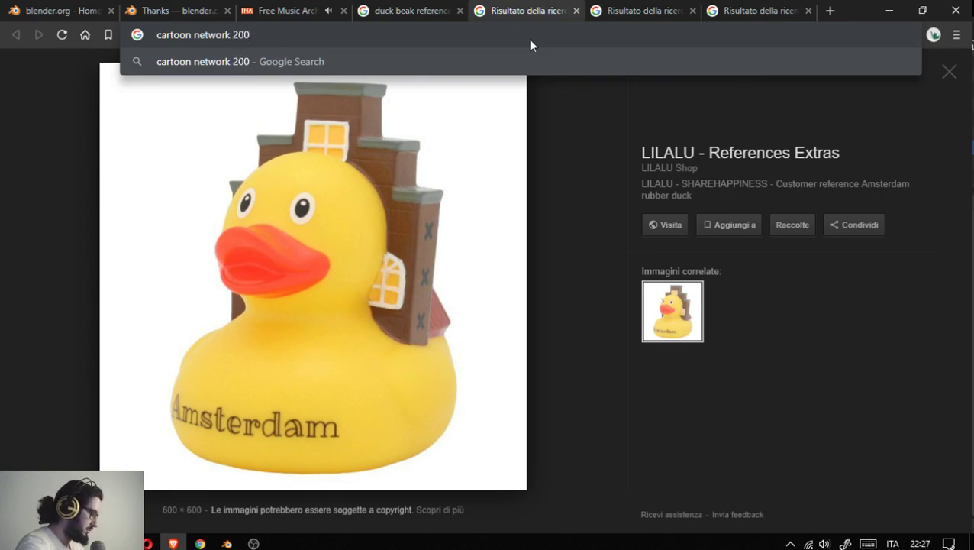
text(')
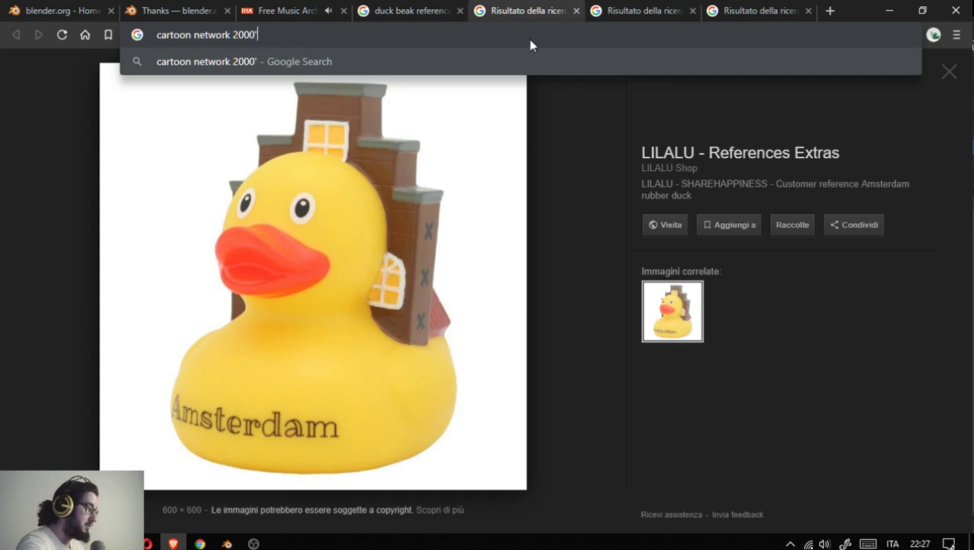
key(Return)
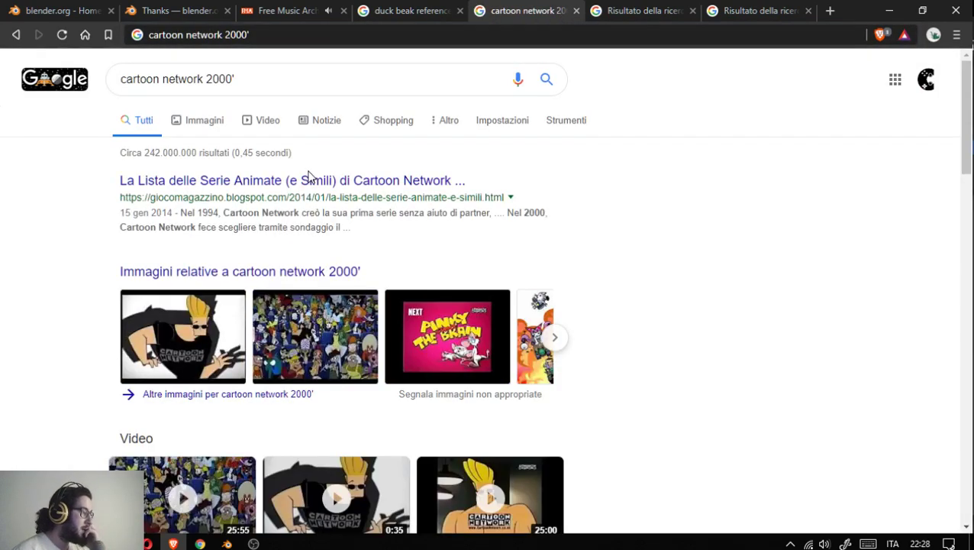
middle_click(313, 181)
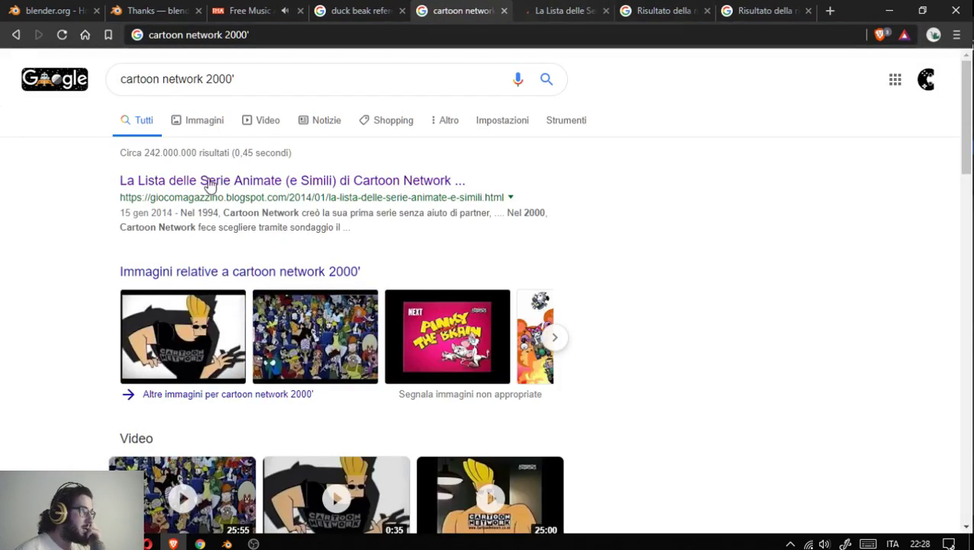
- Switch to image results and preview several Cartoon Network collage images
click(192, 119)
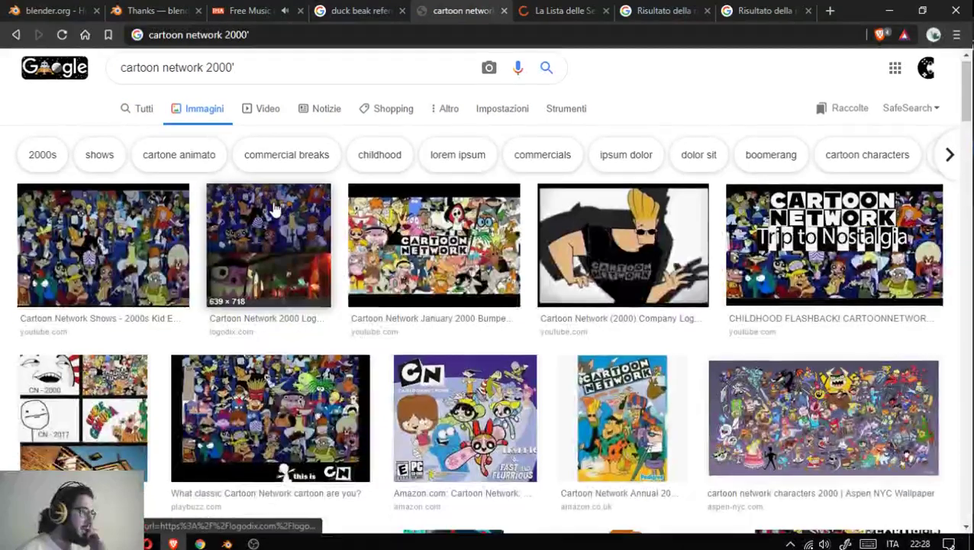
scroll(275, 213, down, 3)
scroll(274, 212, up, 2)
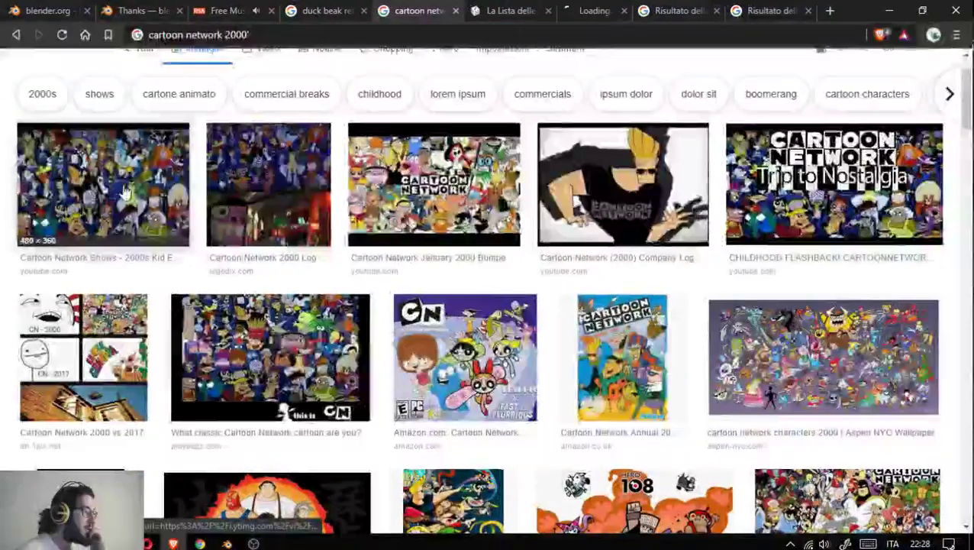
scroll(430, 212, down, 2)
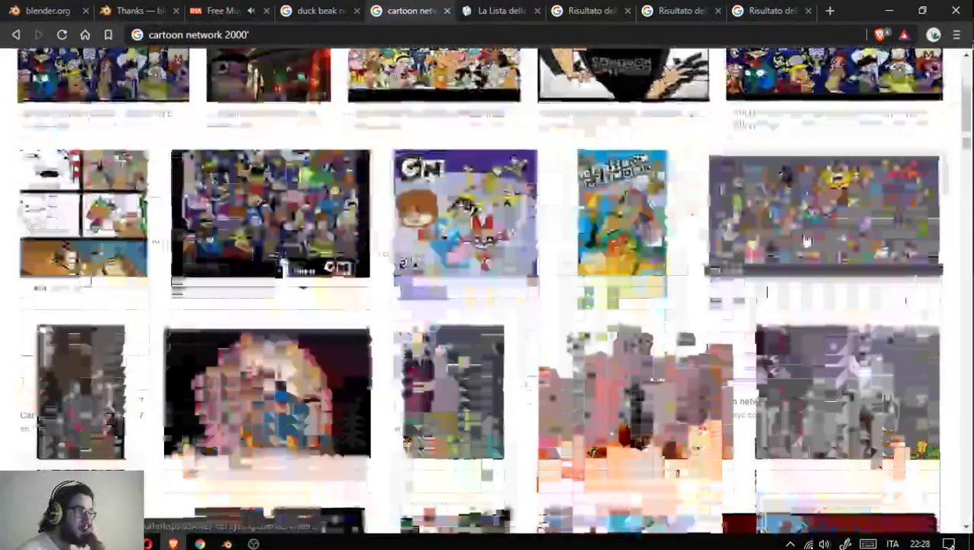
click(602, 7)
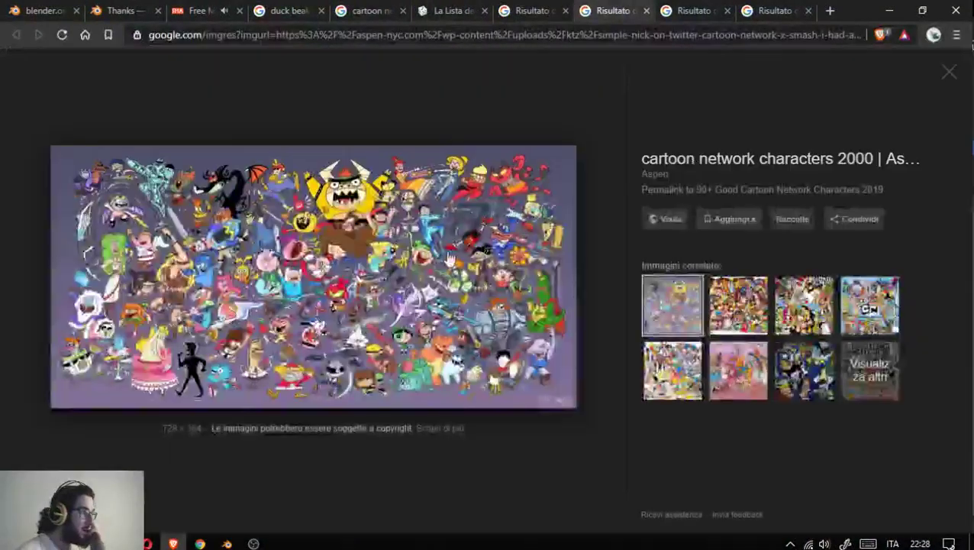
key(ctrl+w)
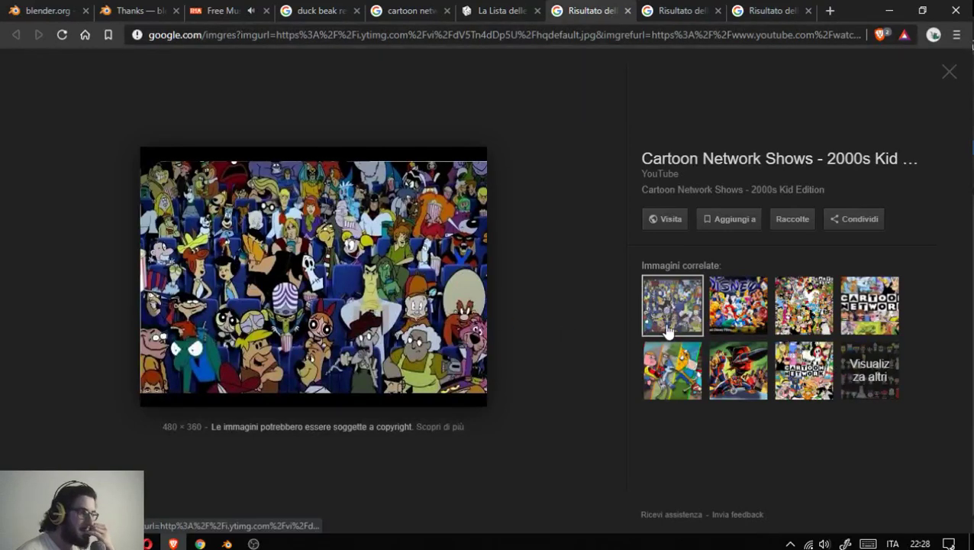
click(738, 307)
click(801, 310)
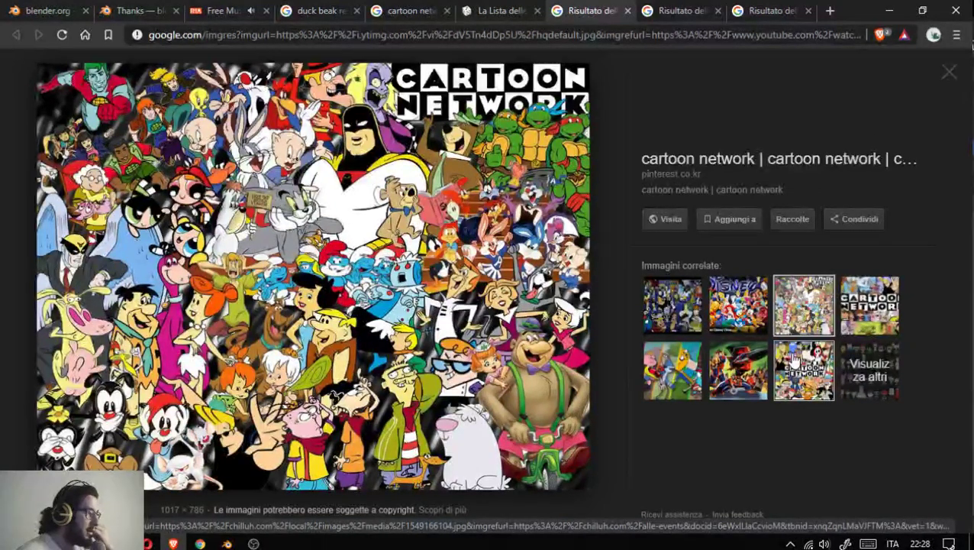
click(794, 373)
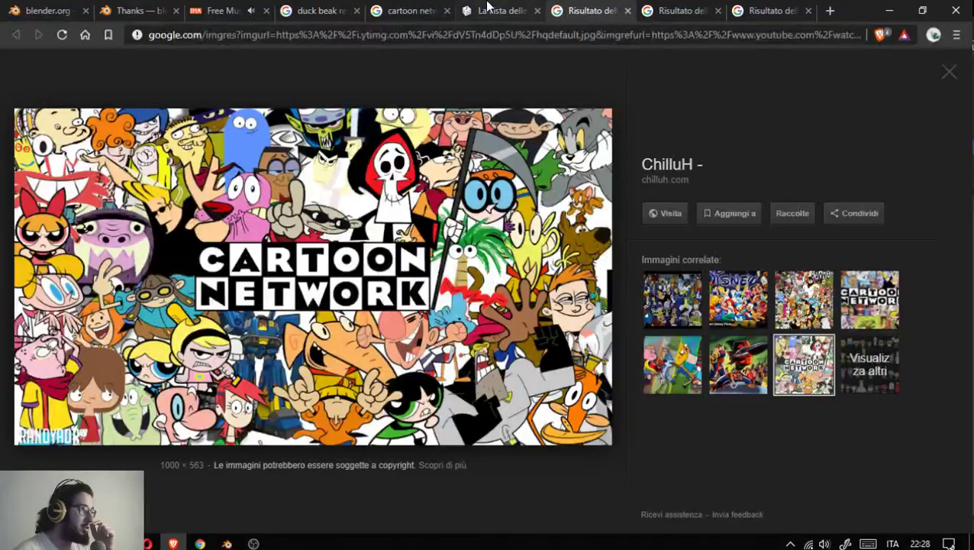
- Scroll the 'La Lista delle serie animate' page down to the Kommando Nuovi Diavoli and Astromartin entries
click(486, 7)
scroll(441, 243, down, 2)
scroll(442, 243, down, 4)
scroll(437, 238, down, 4)
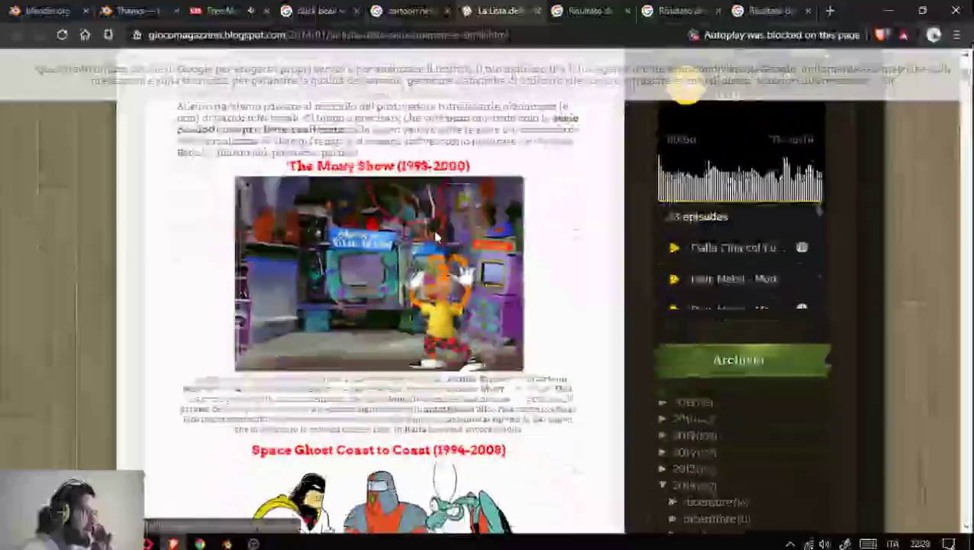
scroll(437, 238, down, 2)
scroll(437, 238, down, 4)
scroll(436, 238, down, 5)
scroll(433, 239, down, 4)
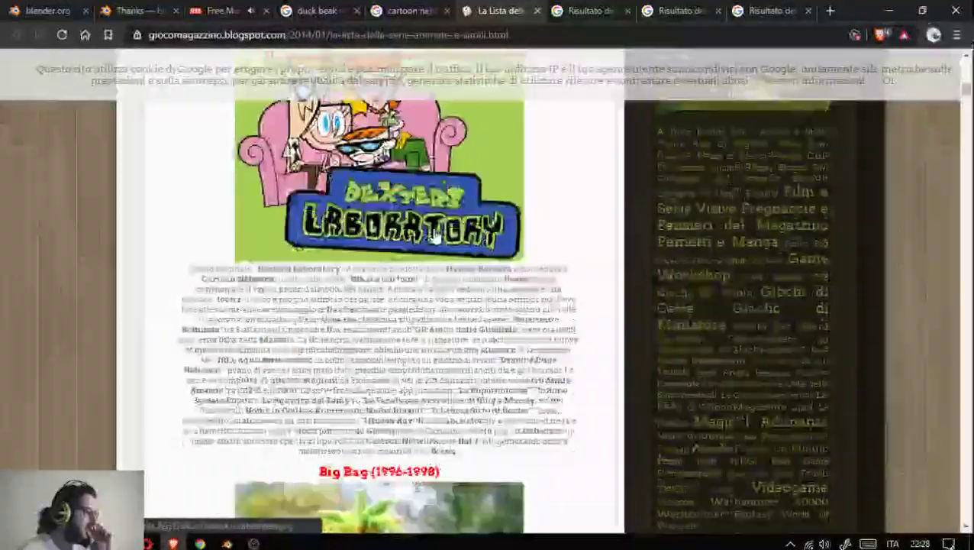
scroll(435, 237, down, 5)
scroll(314, 175, up, 1)
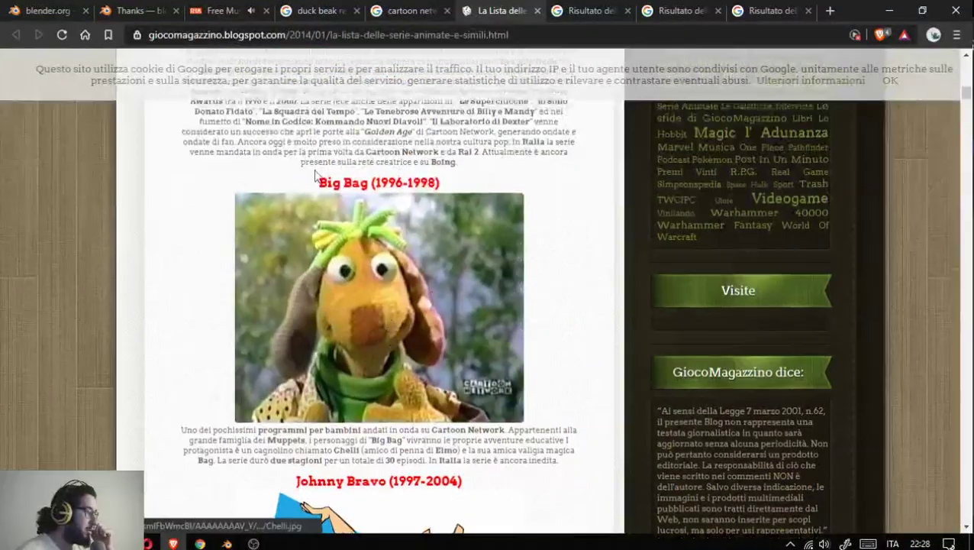
scroll(334, 295, down, 4)
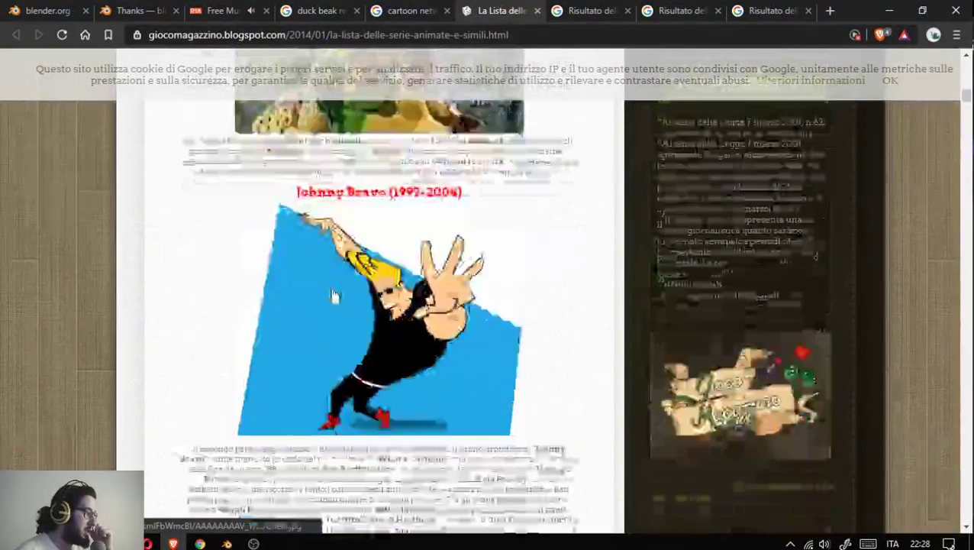
scroll(334, 295, down, 5)
scroll(334, 296, down, 5)
scroll(334, 296, down, 5)
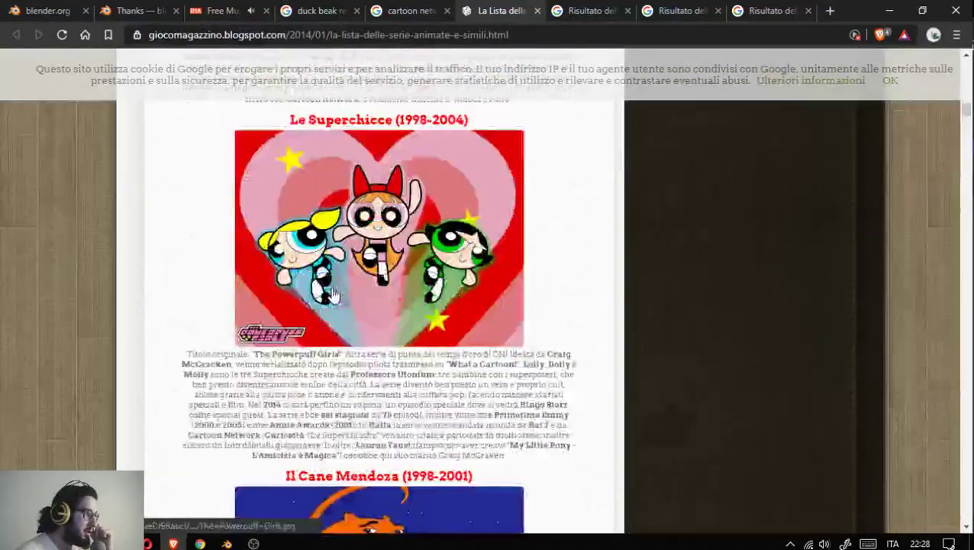
scroll(334, 296, up, 5)
scroll(333, 296, down, 1)
scroll(334, 294, down, 7)
scroll(334, 294, down, 5)
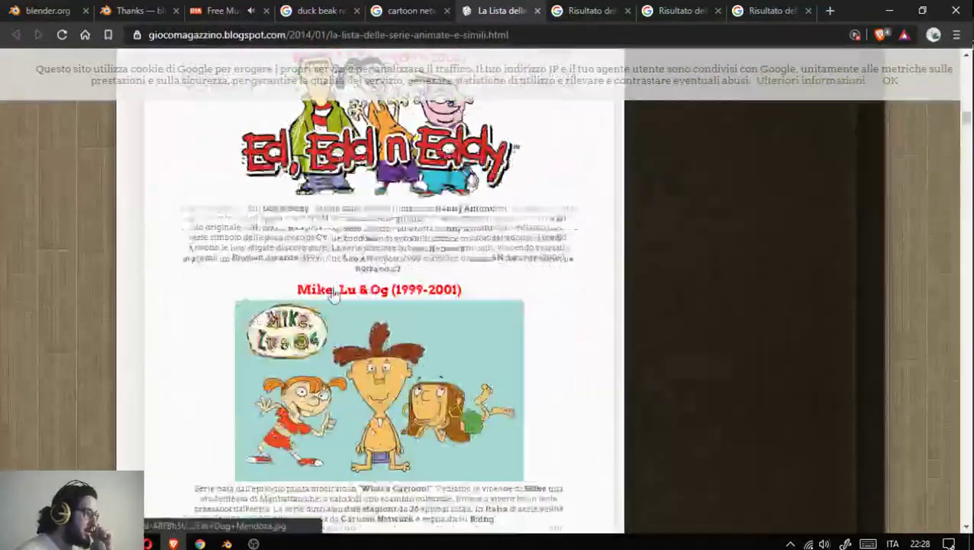
scroll(334, 294, up, 5)
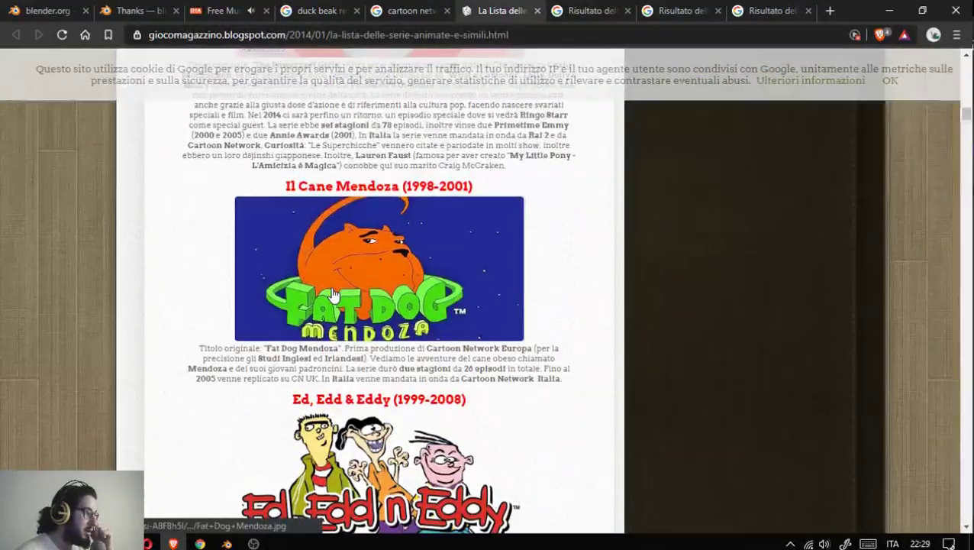
scroll(333, 296, down, 5)
scroll(333, 290, up, 4)
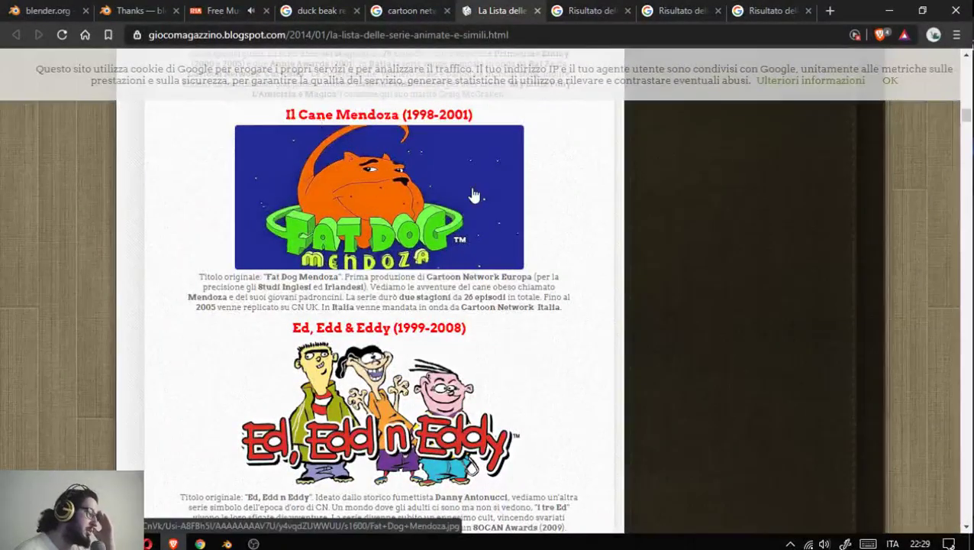
scroll(396, 251, down, 2)
scroll(397, 252, down, 3)
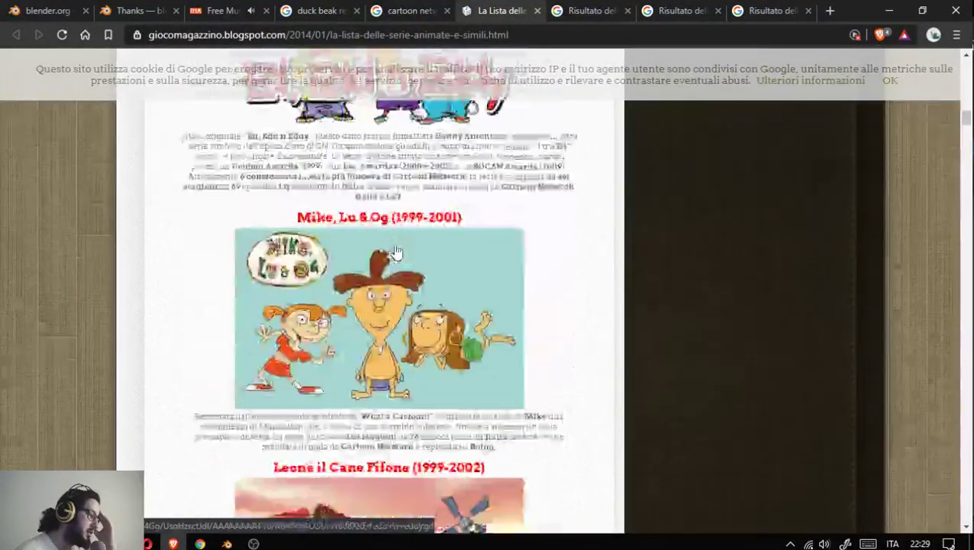
scroll(396, 251, down, 4)
scroll(393, 252, down, 3)
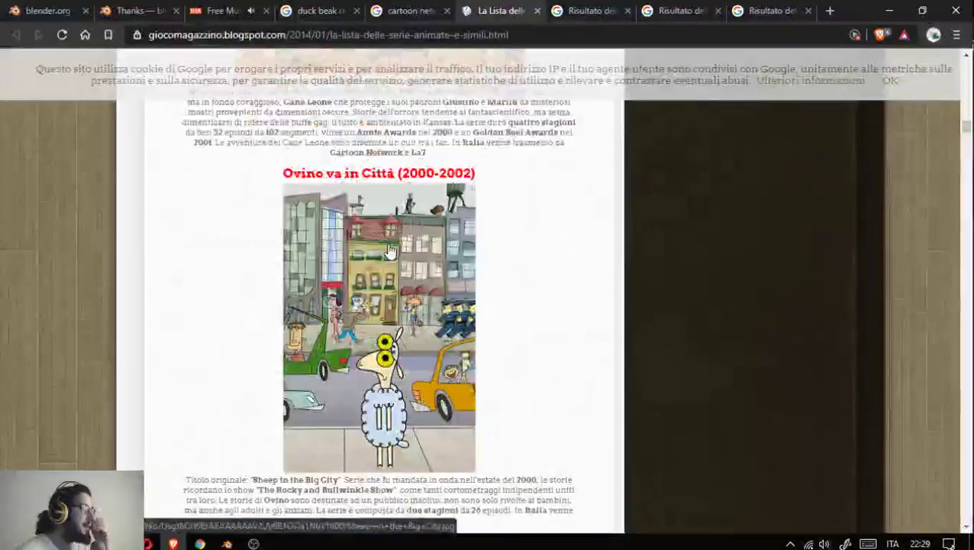
scroll(390, 252, down, 2)
scroll(389, 252, down, 2)
scroll(390, 252, down, 1)
scroll(387, 243, down, 2)
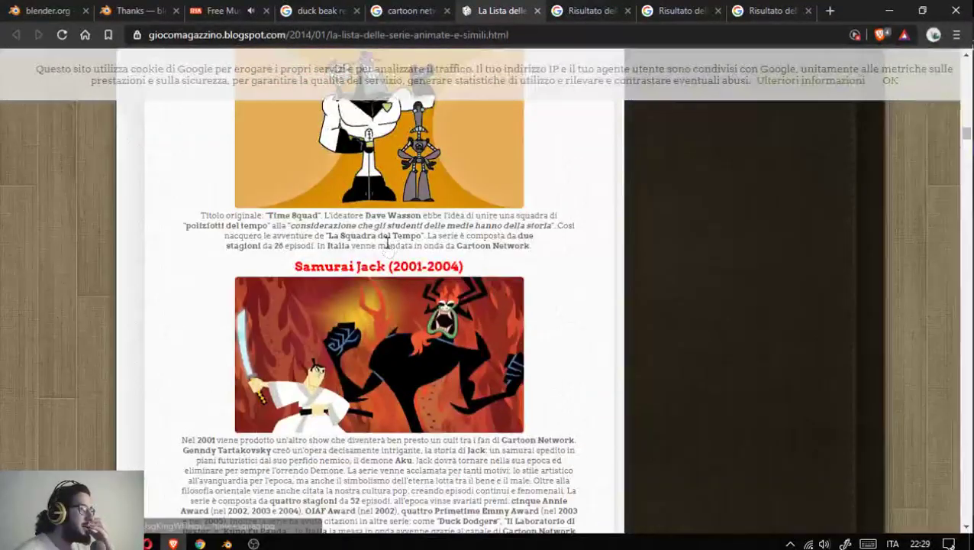
scroll(387, 243, up, 2)
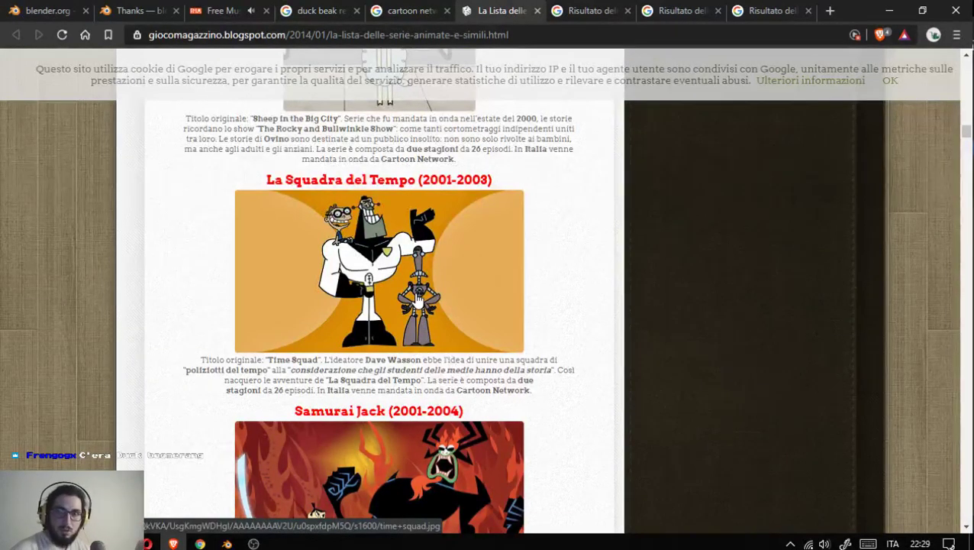
scroll(428, 286, down, 4)
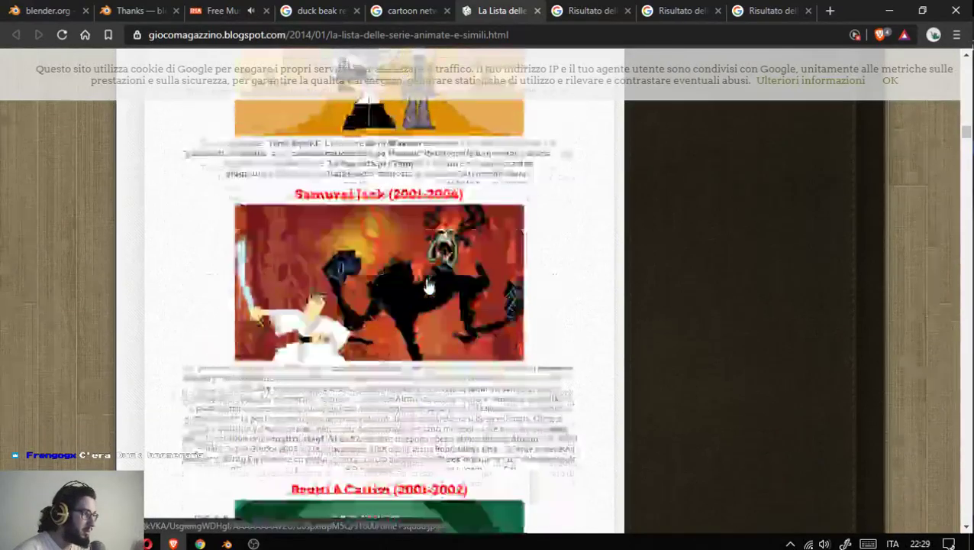
scroll(413, 267, up, 4)
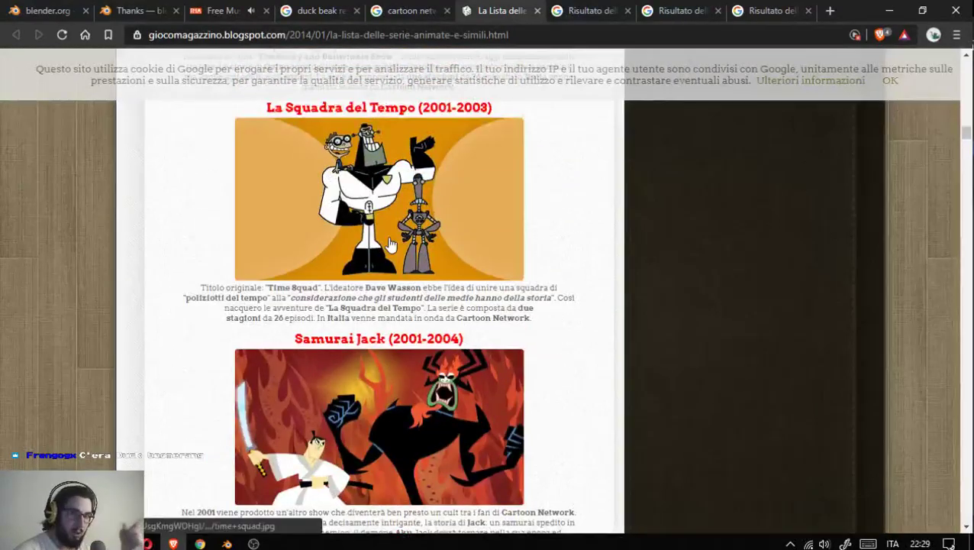
scroll(391, 243, down, 5)
scroll(391, 240, down, 4)
scroll(391, 239, down, 2)
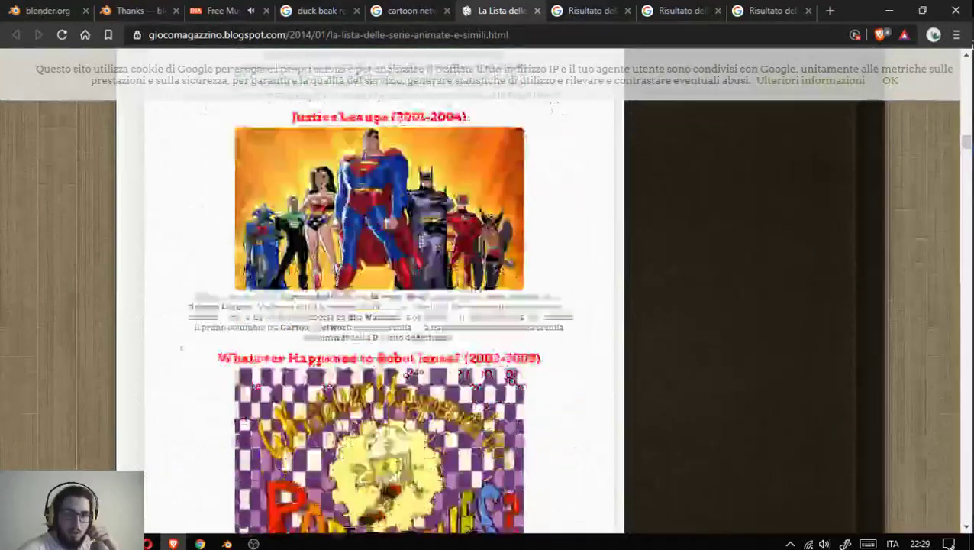
scroll(391, 238, down, 2)
scroll(391, 238, down, 5)
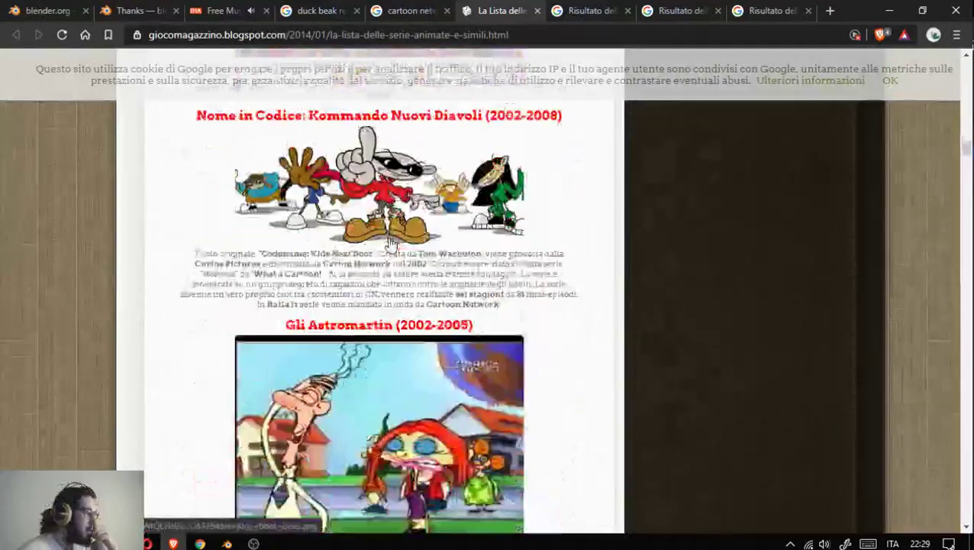
- Search 'duck boomerang' in a new tab, switch to Immagini, and scroll through the image results
click(829, 13)
text(duck)
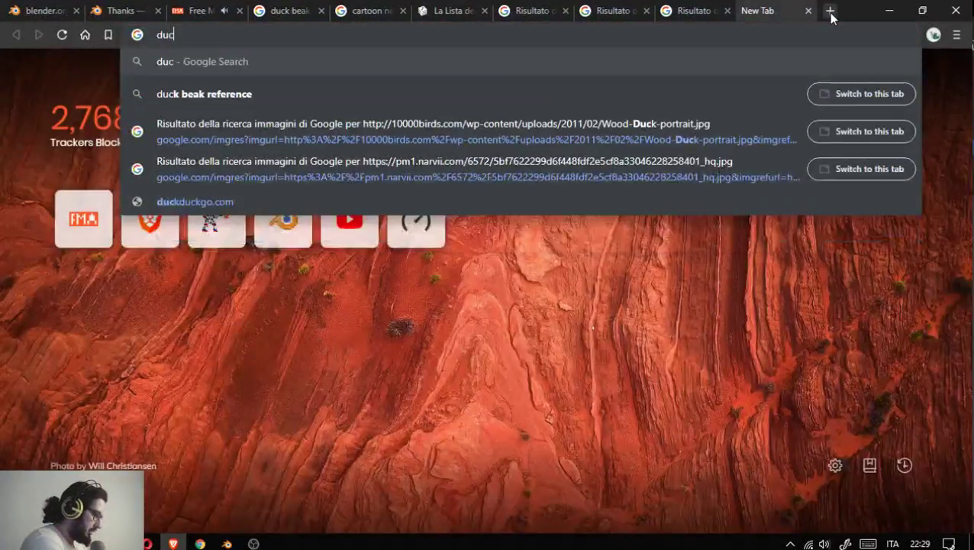
text( boomera)
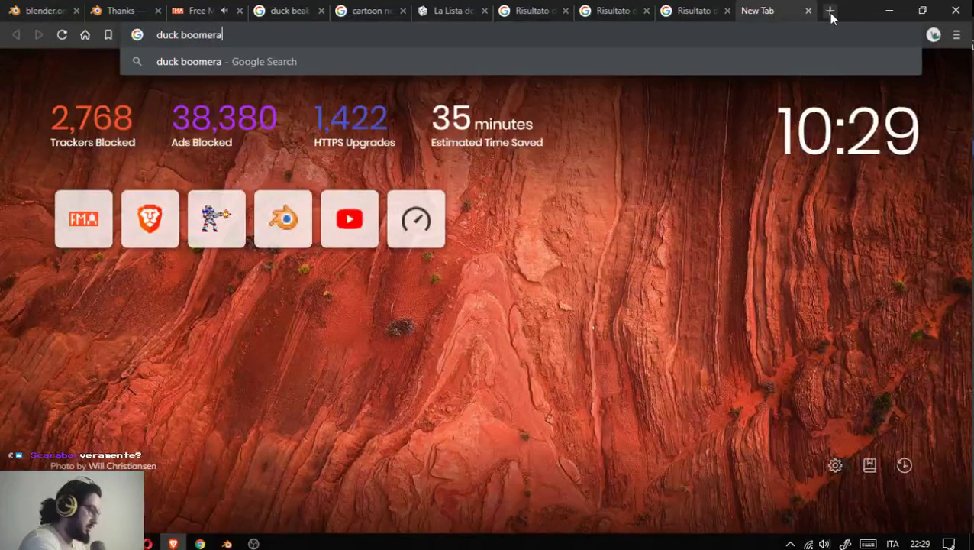
text(ng)
key(BackSpace)
key(Return)
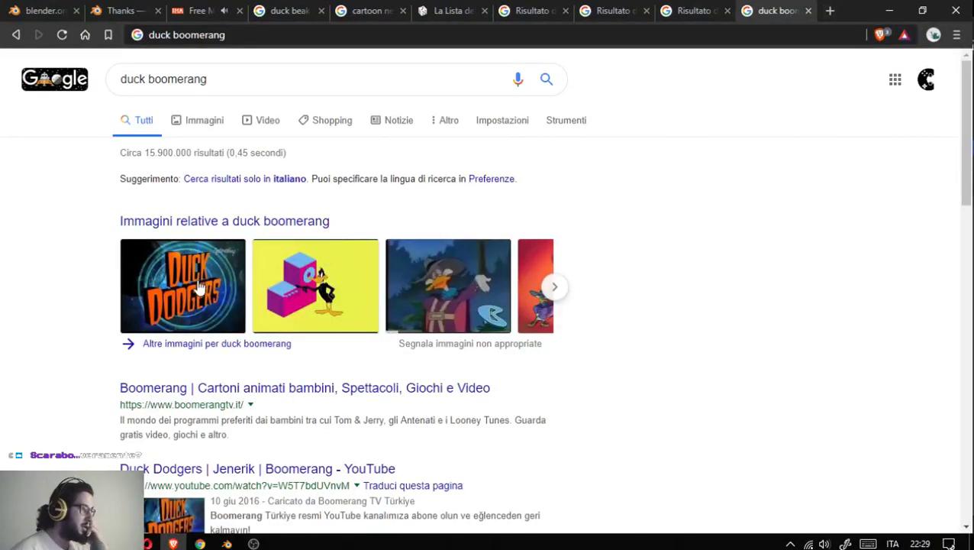
scroll(222, 226, down, 3)
scroll(245, 207, up, 3)
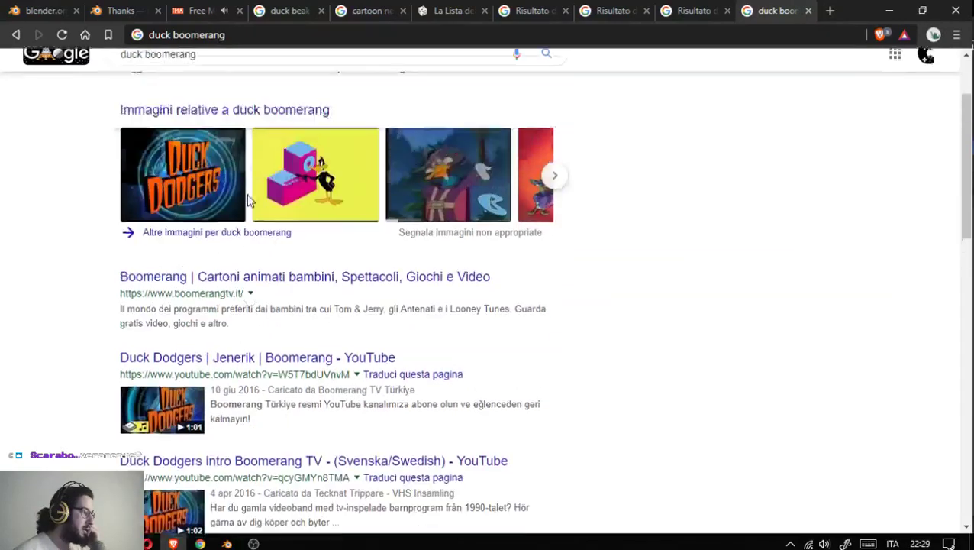
click(247, 223)
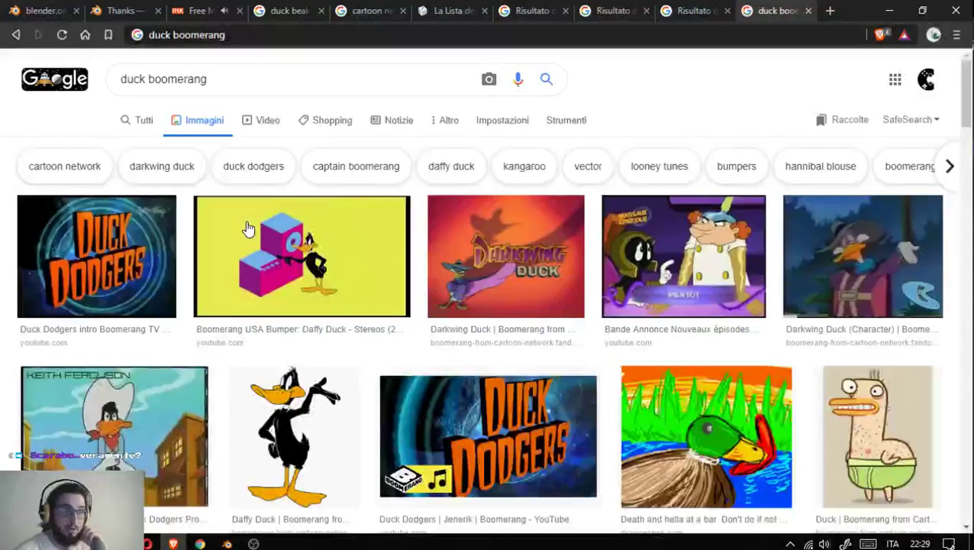
scroll(370, 210, down, 3)
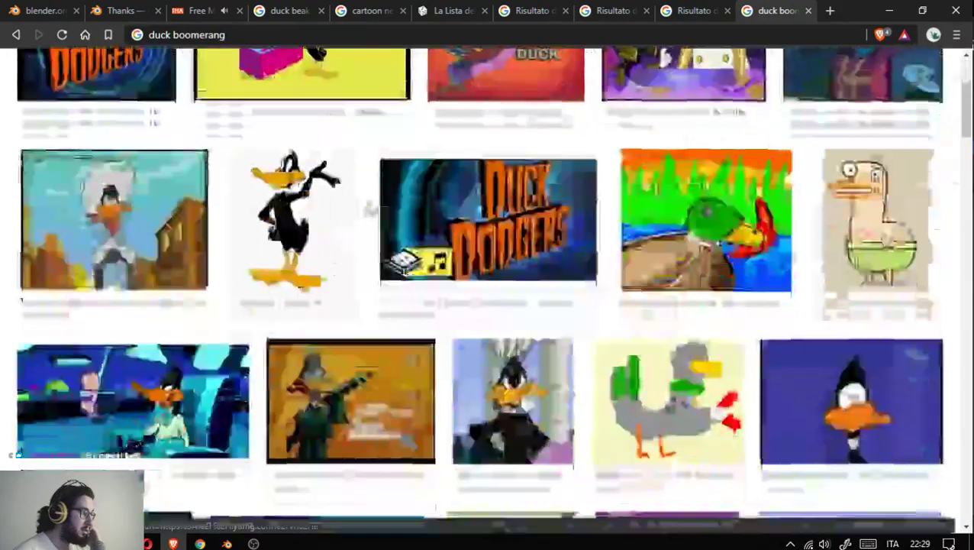
scroll(370, 210, down, 3)
scroll(372, 212, down, 4)
scroll(372, 212, down, 2)
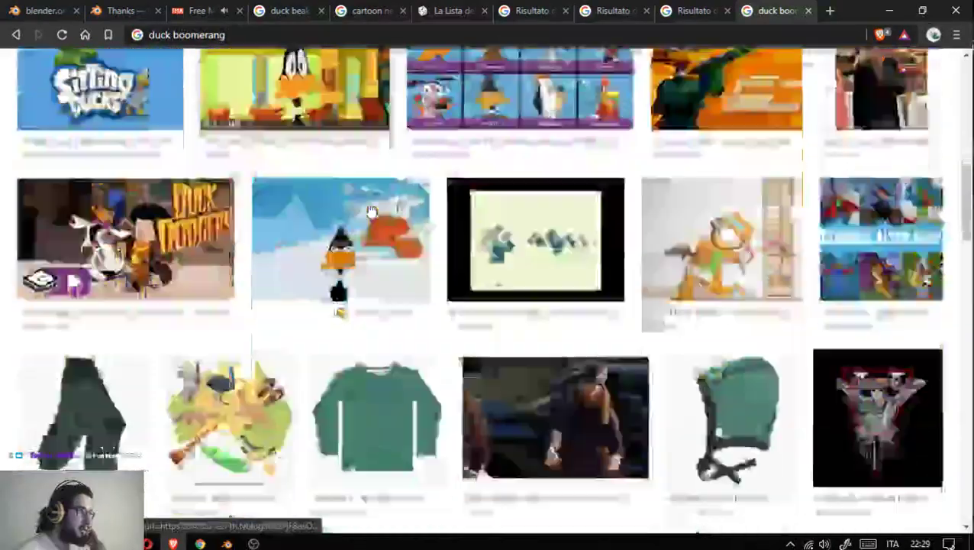
scroll(371, 208, down, 2)
- Open the Chiptune genre track list on Free Music Archive
click(196, 11)
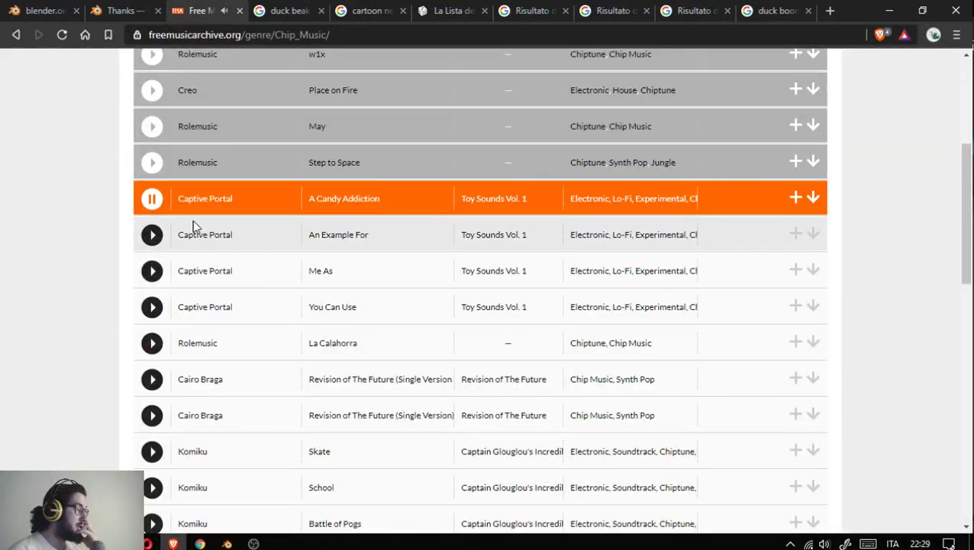
scroll(193, 220, up, 3)
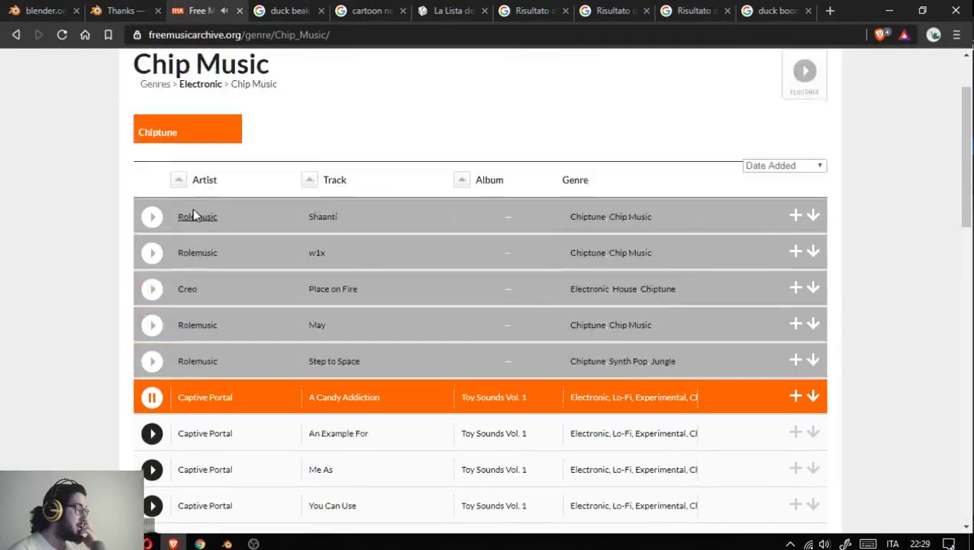
click(190, 155)
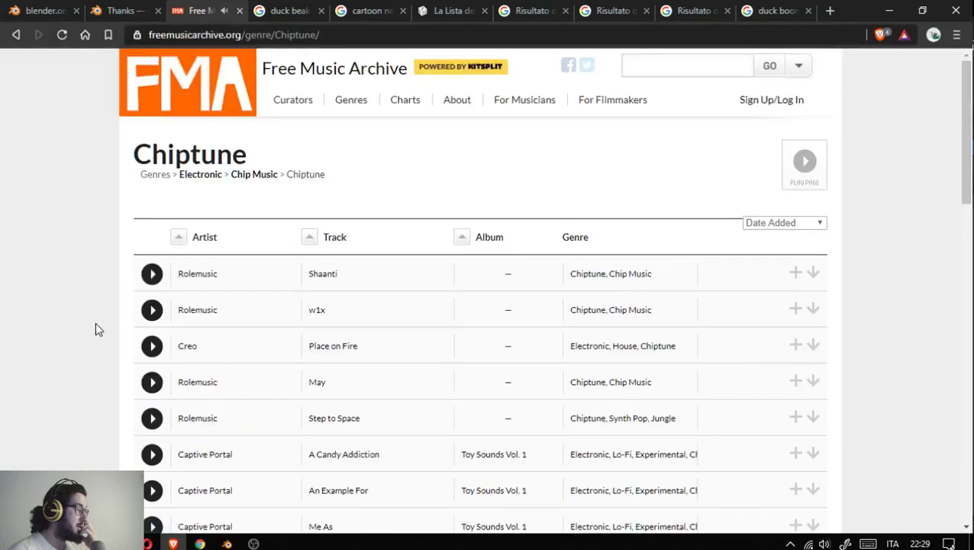
- Play La Calahorra, briefly try Skate, then switch back to La Calahorra
scroll(97, 321, down, 2)
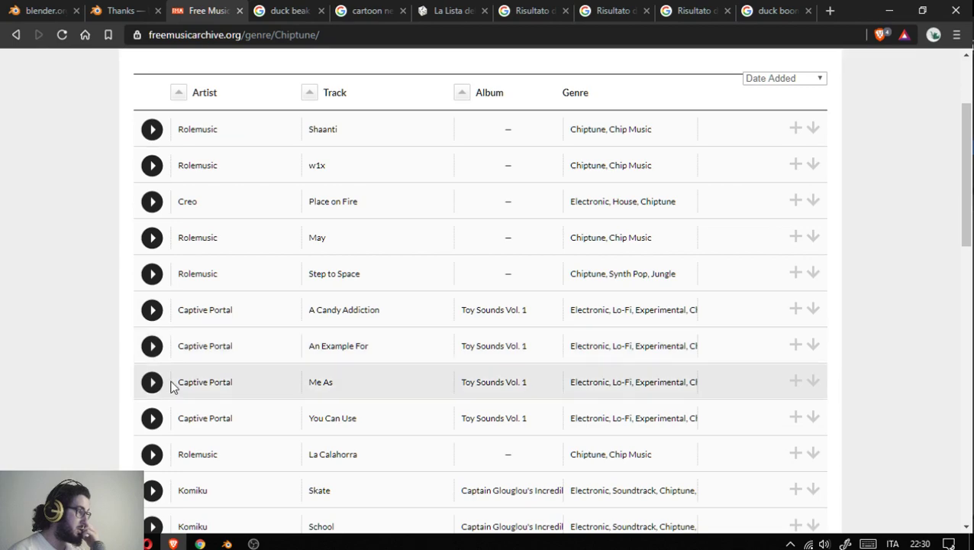
scroll(170, 382, down, 1)
scroll(170, 384, down, 2)
click(152, 310)
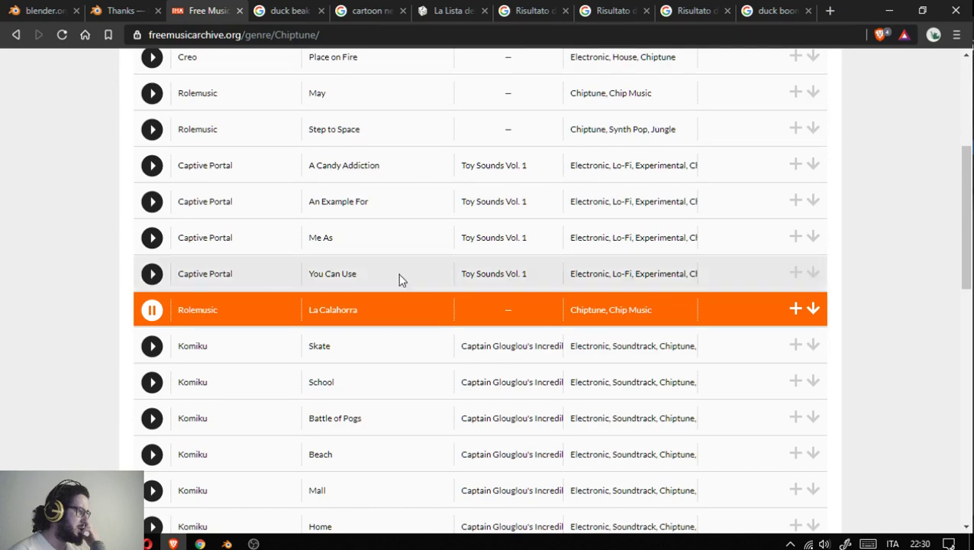
scroll(399, 272, up, 3)
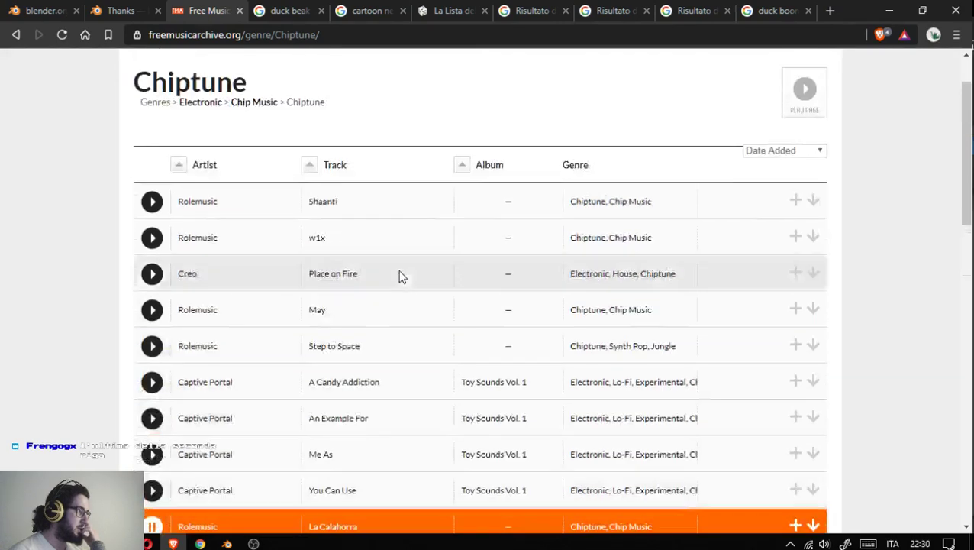
scroll(231, 273, down, 3)
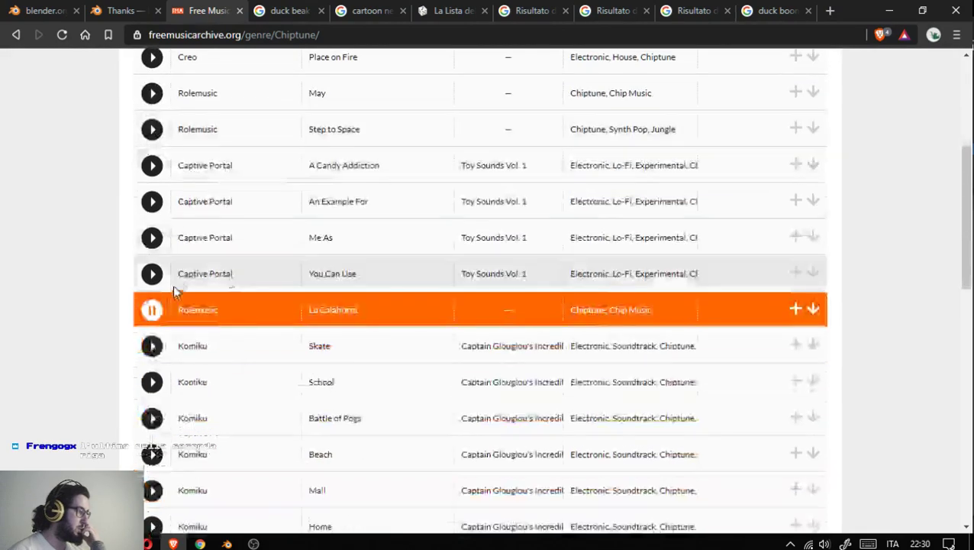
click(152, 348)
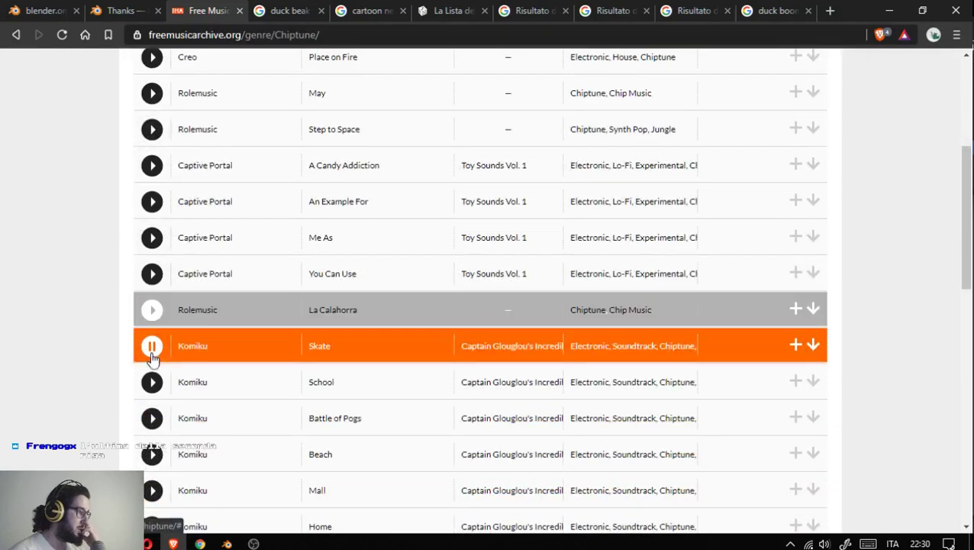
click(151, 318)
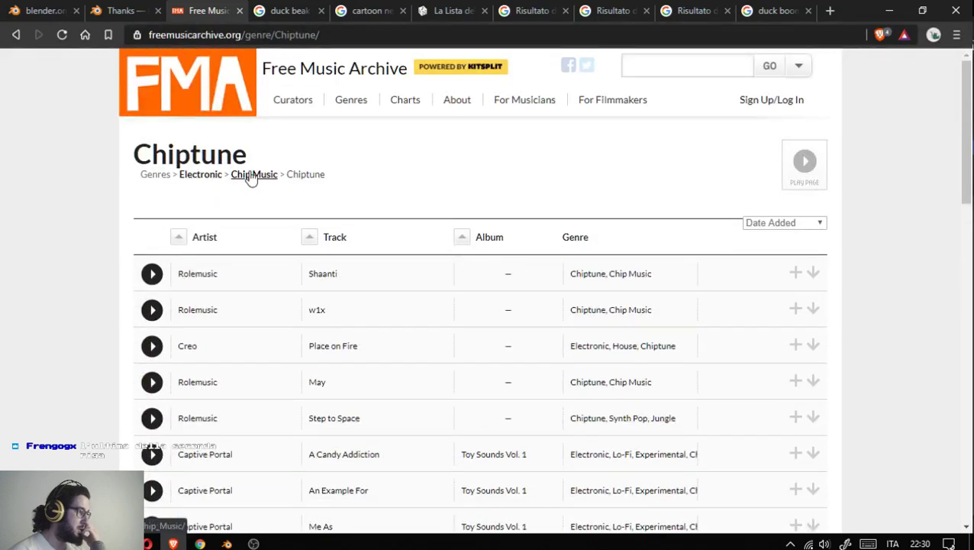
- Open the parent Chip Music genre page and scroll through it
click(252, 174)
scroll(200, 260, down, 4)
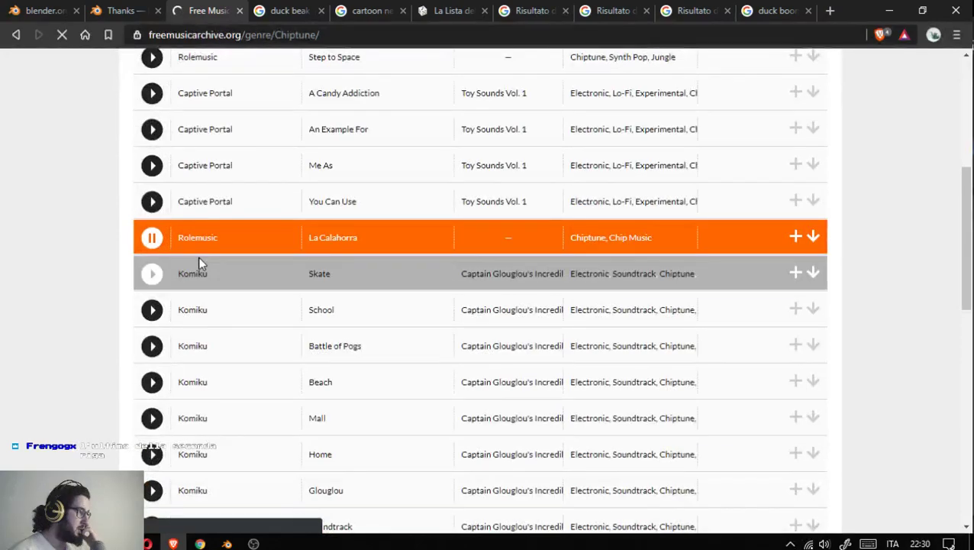
scroll(227, 210, up, 3)
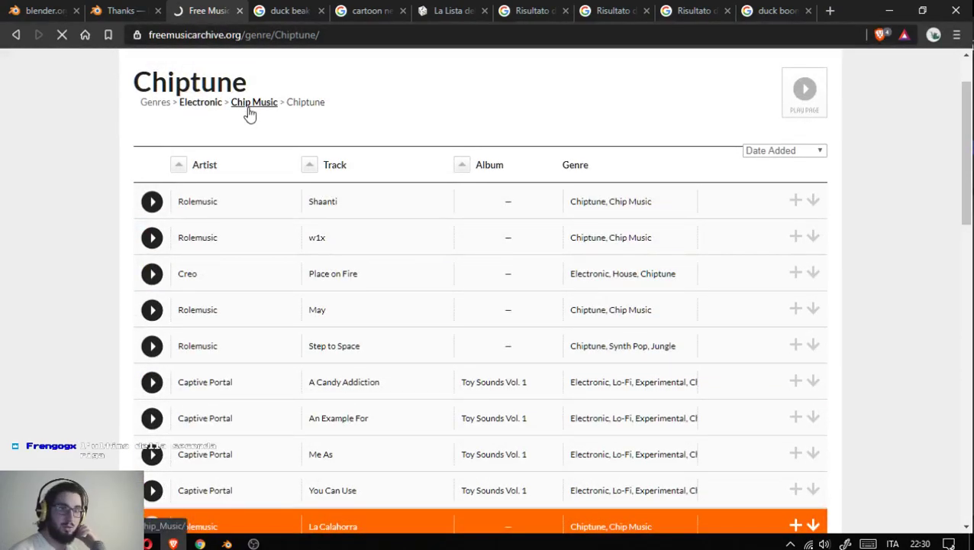
scroll(196, 163, down, 3)
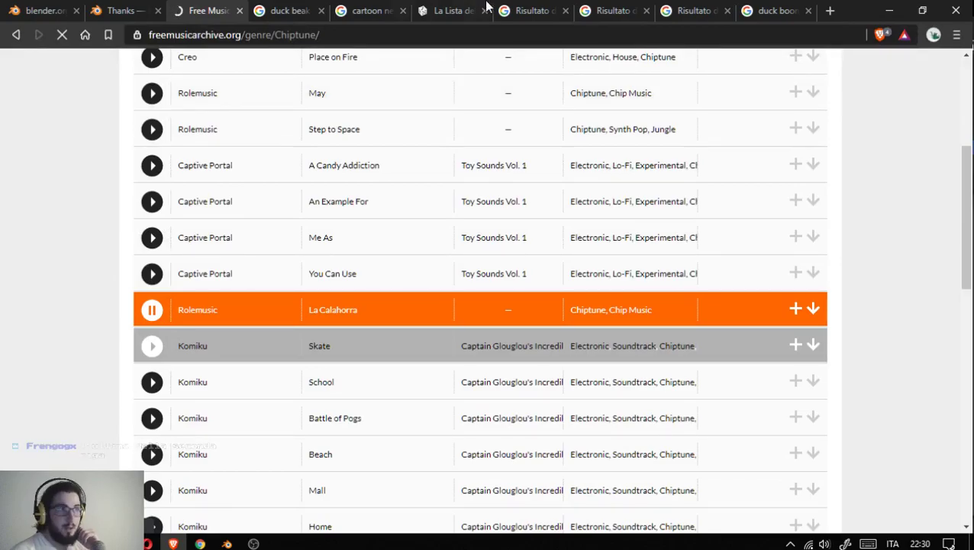
- Open the Duck character image from the duck boomerang results in a new tab and view it
click(750, 7)
scroll(645, 274, up, 5)
scroll(645, 275, up, 5)
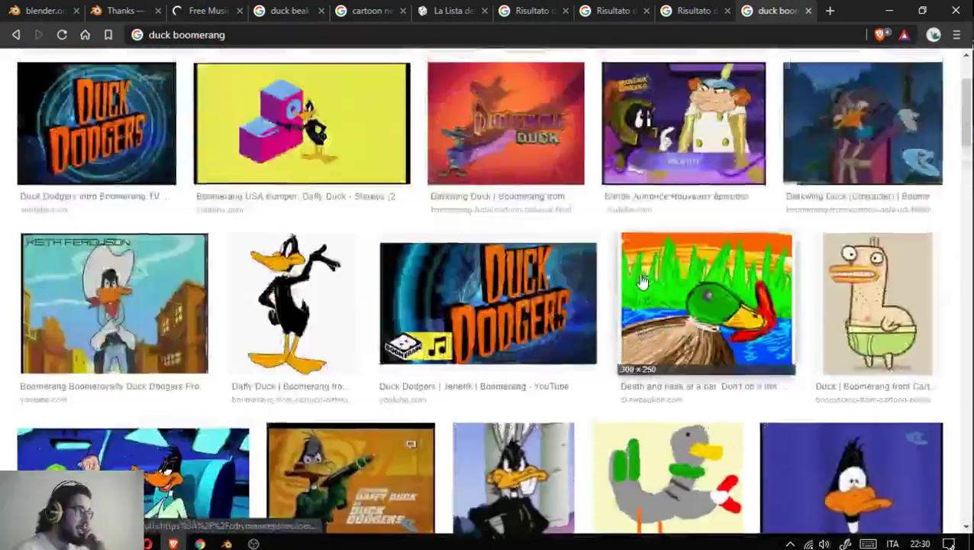
scroll(646, 275, up, 3)
scroll(645, 275, down, 2)
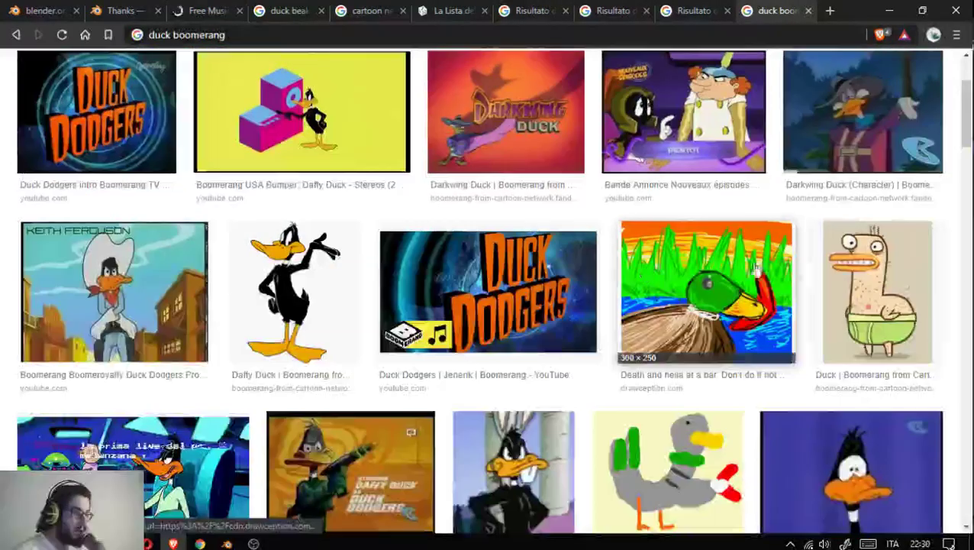
middle_click(873, 294)
key(ctrl+Tab)
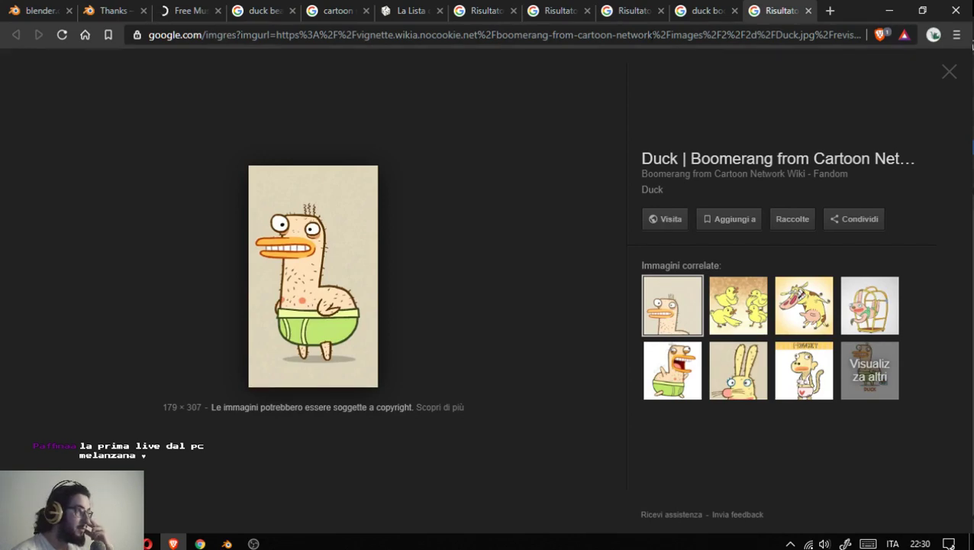
- Scroll the La Lista blog down to the Foster's Home for Imaginary Friends (2004-2009) entry
click(374, 10)
scroll(407, 257, down, 2)
scroll(407, 257, down, 3)
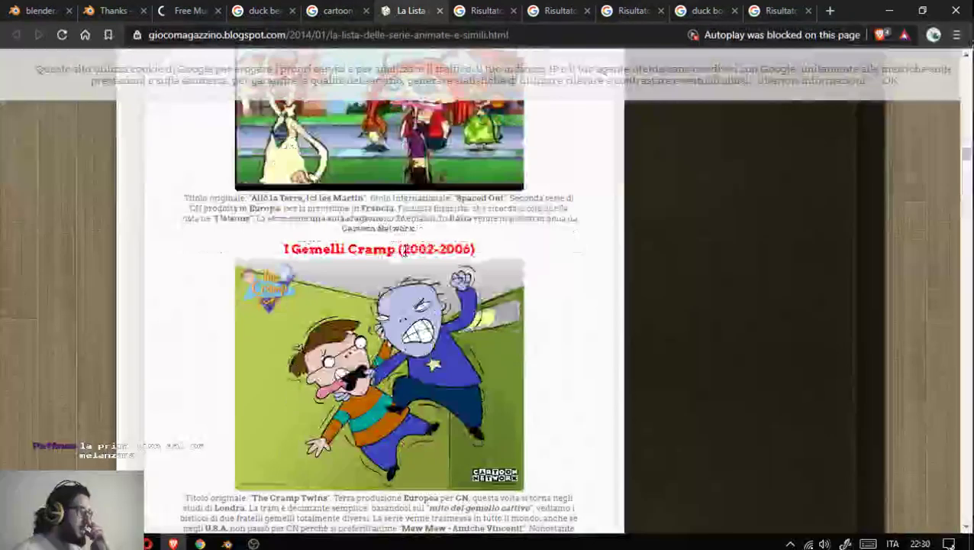
scroll(407, 257, down, 3)
scroll(513, 365, up, 2)
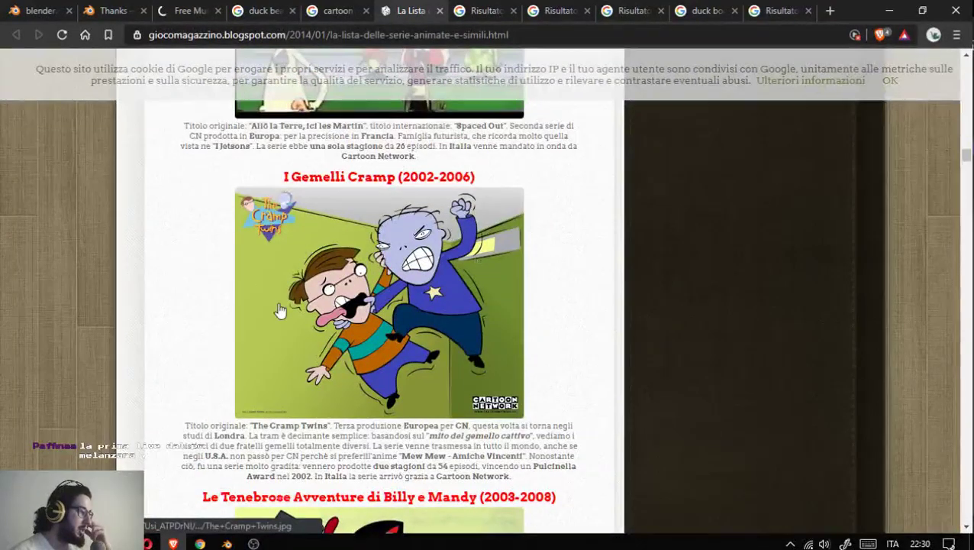
scroll(515, 288, down, 1)
scroll(515, 289, down, 3)
scroll(516, 289, down, 2)
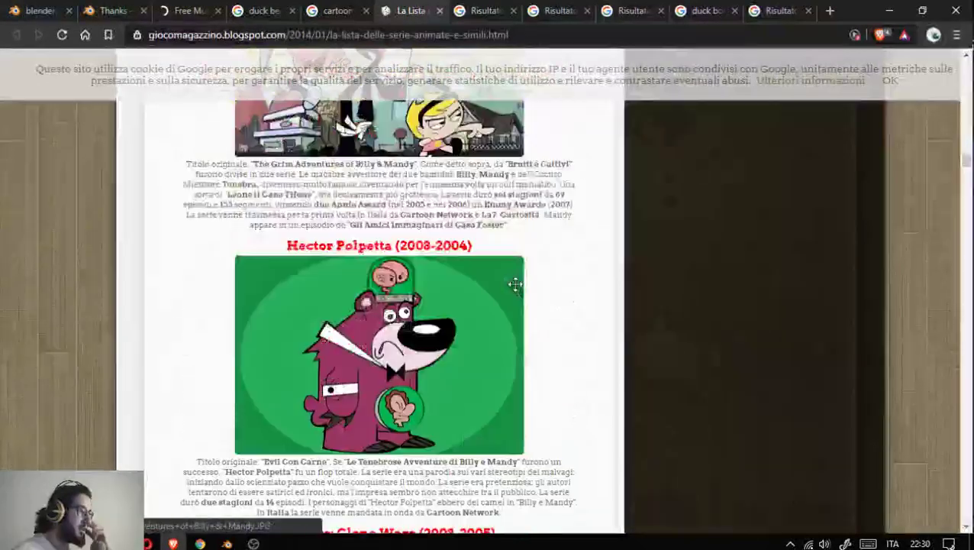
scroll(517, 286, down, 4)
scroll(517, 286, down, 4)
scroll(517, 287, down, 5)
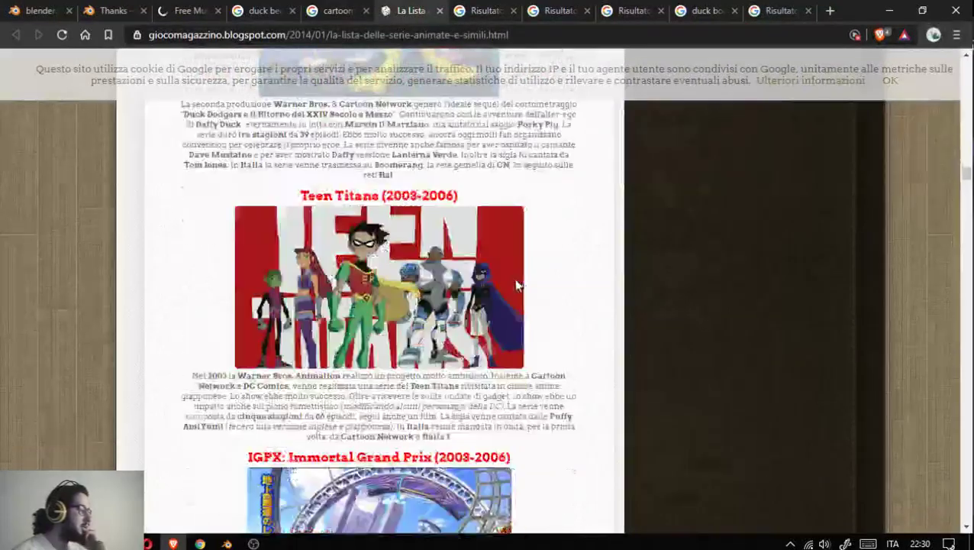
scroll(517, 287, down, 4)
scroll(517, 287, down, 4)
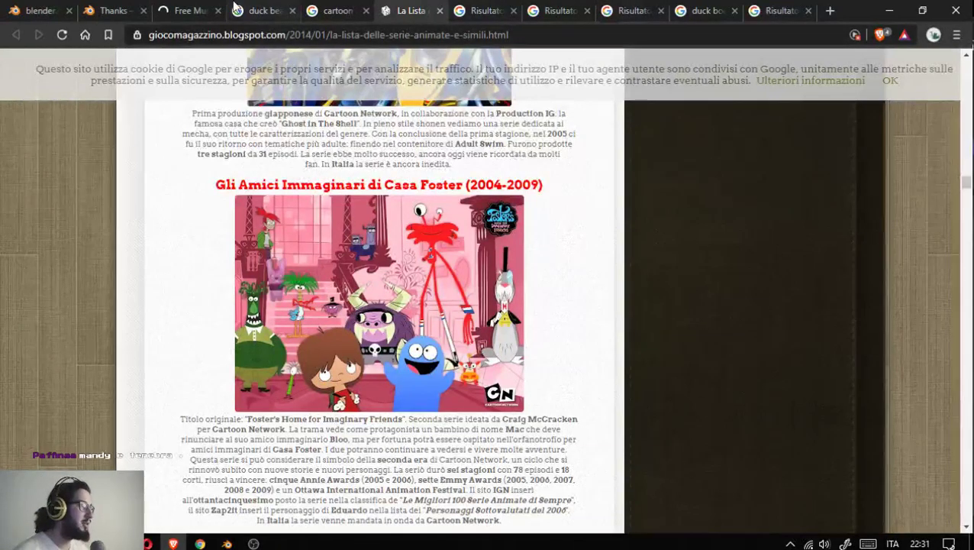
- Clear the Chiptune page address, retry the failing page, then go back a page
click(187, 10)
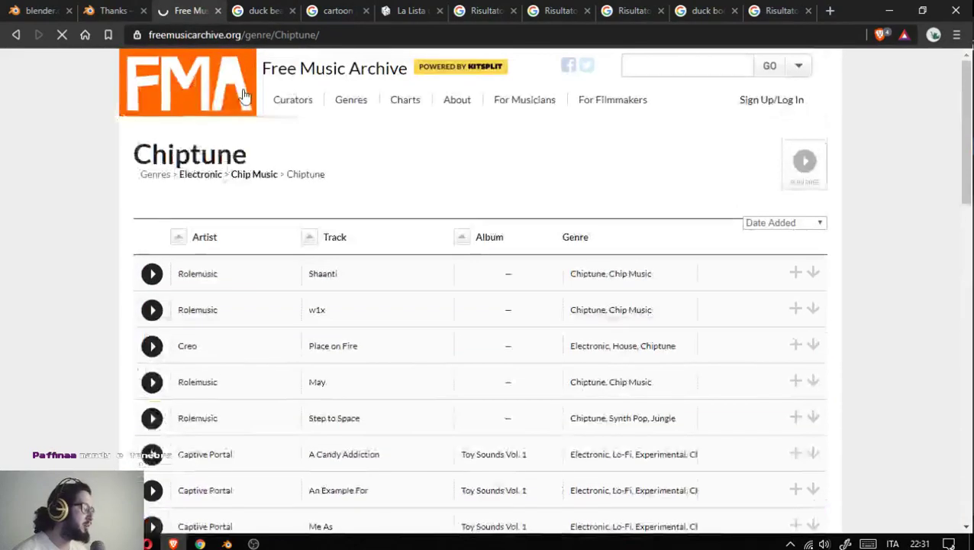
drag(252, 38, 321, 35)
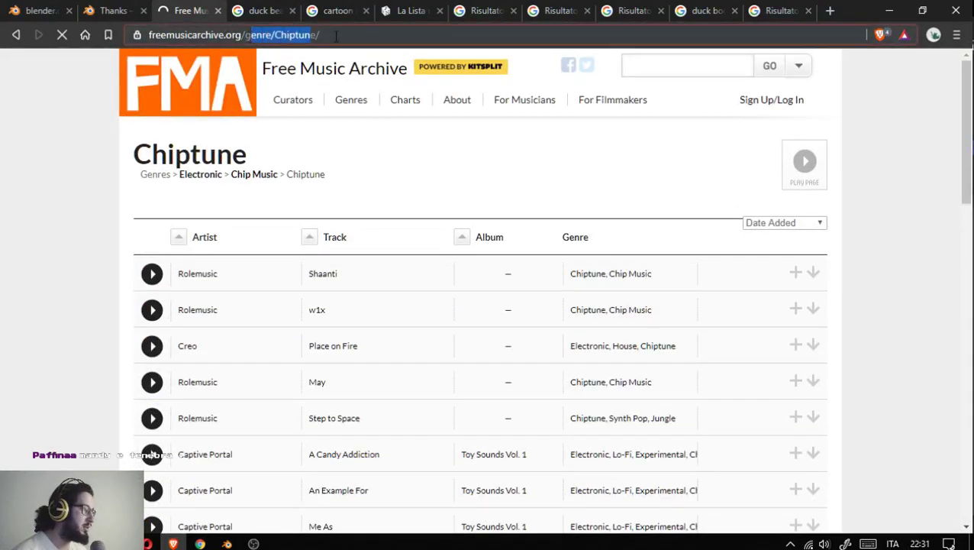
key(ctrl+a)
key(BackSpace)
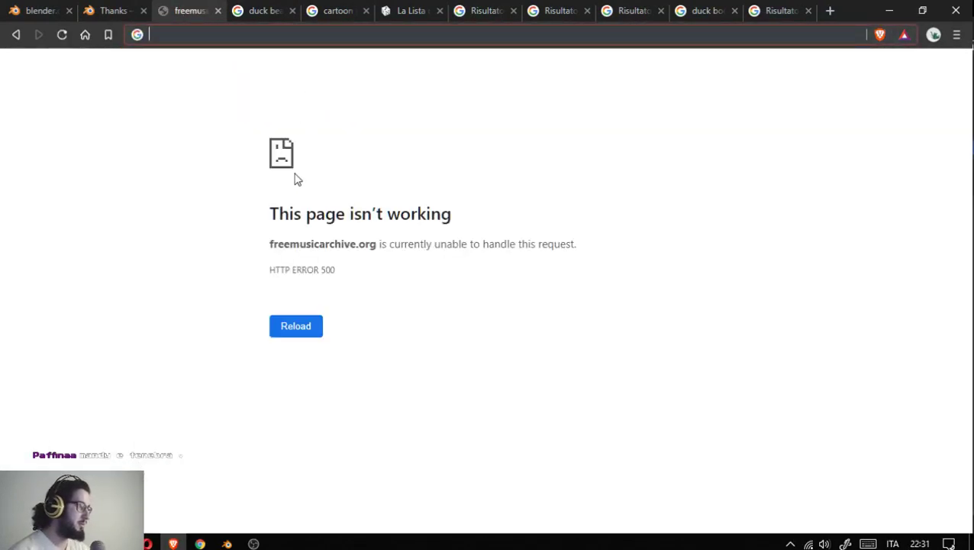
click(286, 330)
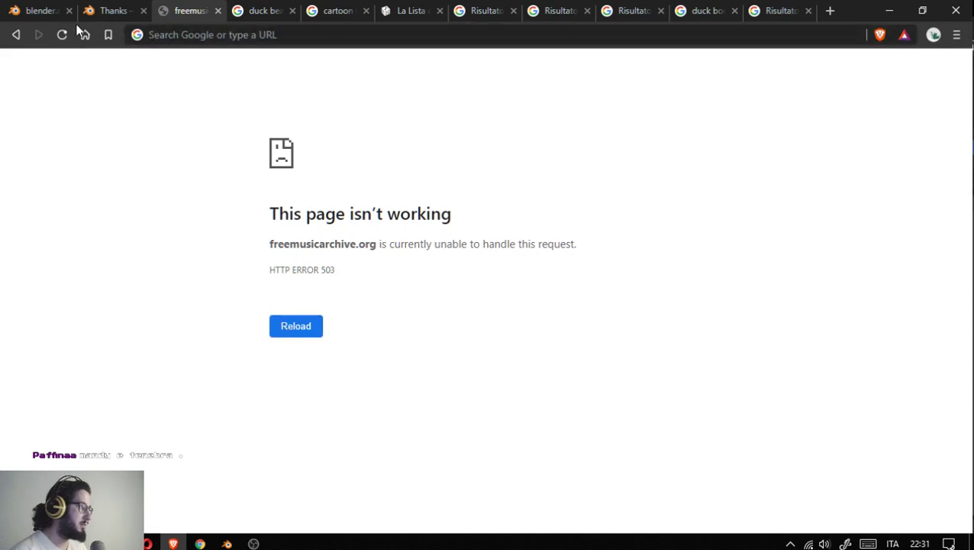
click(14, 34)
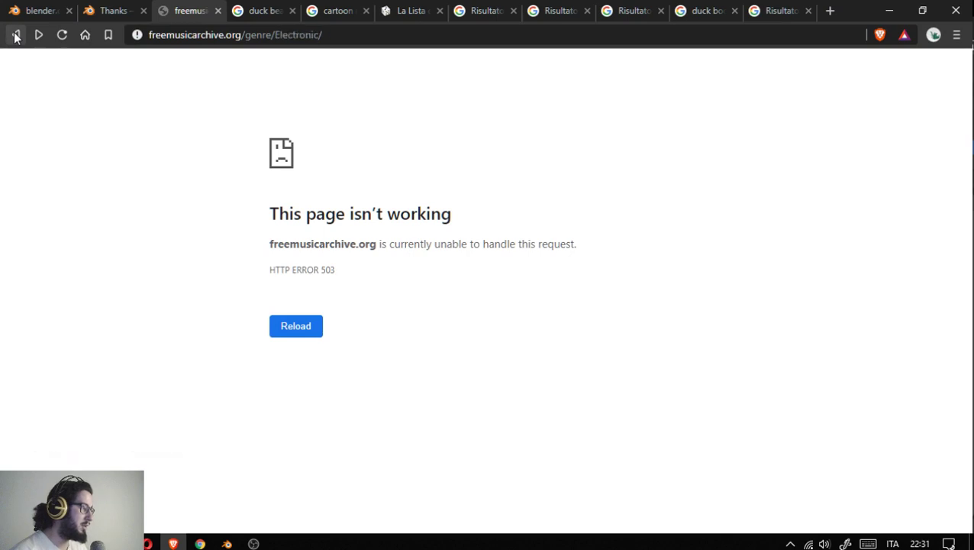
- Replace the Free Music Archive address with youtube.com and load it
click(283, 9)
click(191, 11)
click(206, 35)
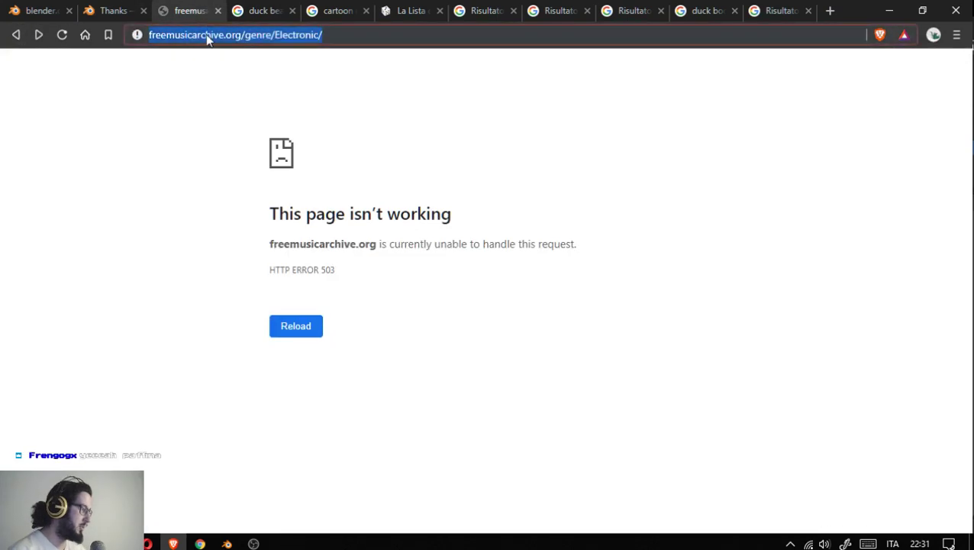
text(you)
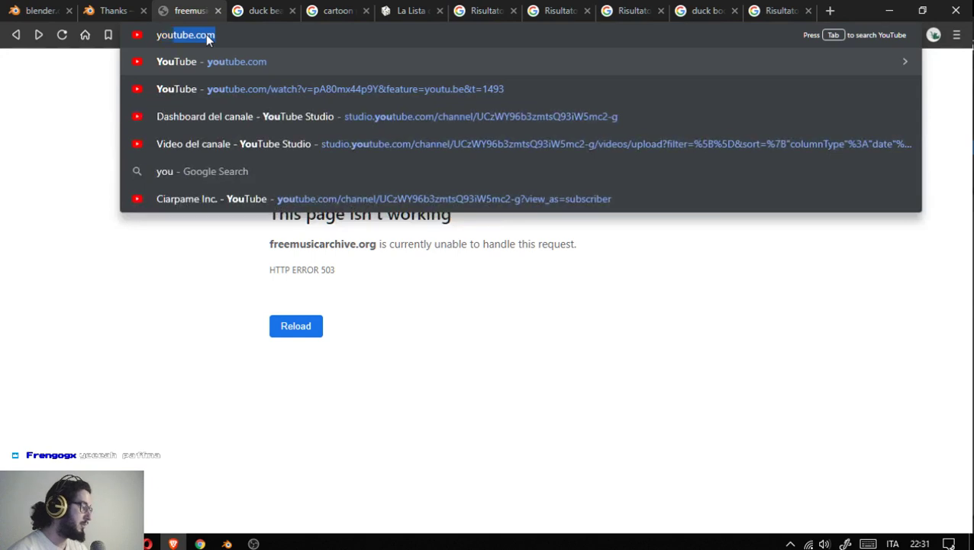
key(Return)
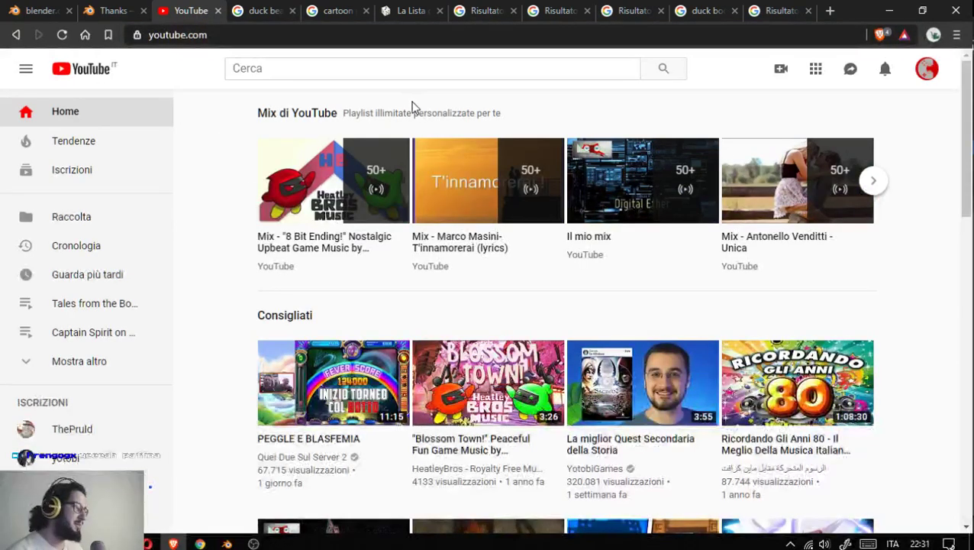
- Close three Google Images preview tabs with Ctrl+W
click(779, 10)
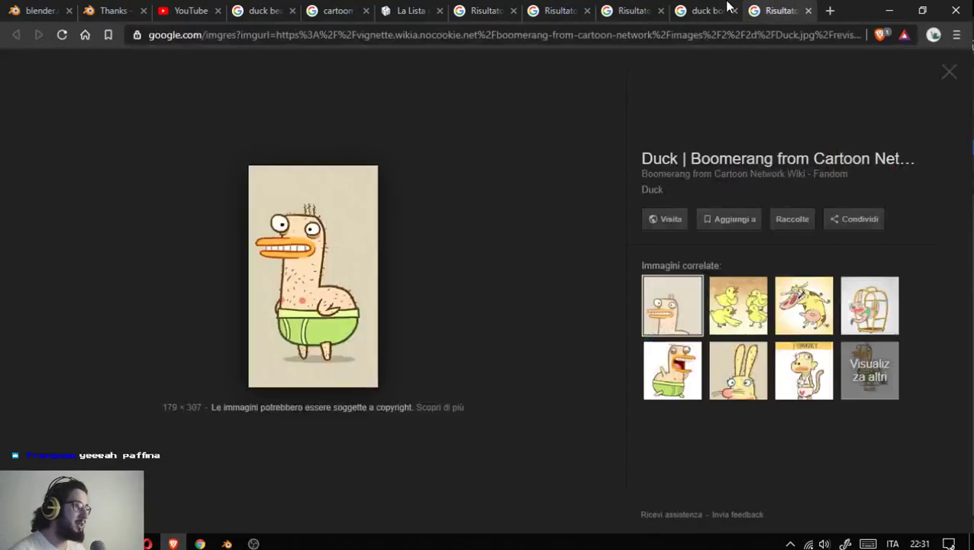
click(699, 10)
key(ctrl+w)
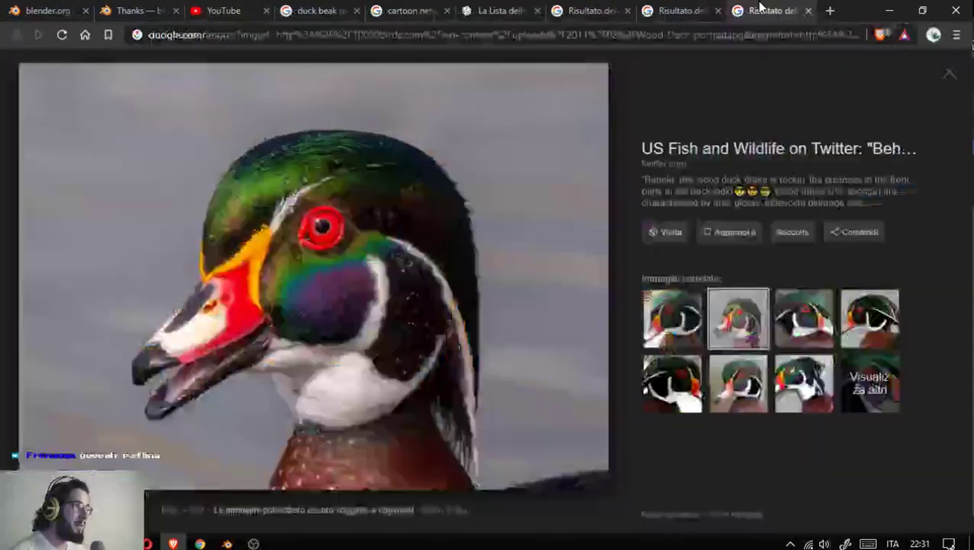
key(ctrl+w)
key(ctrl+w)
key(ctrl+w)
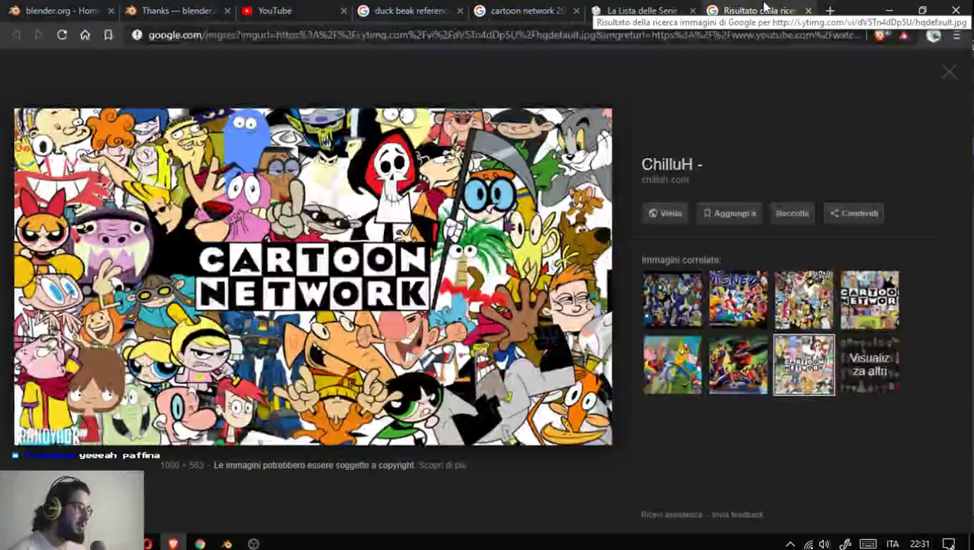
key(ctrl+w)
- Browse La Lista delle Serie Animate down to Hi Hi Puffy AmiYumi, then switch to YouTube
scroll(320, 379, up, 4)
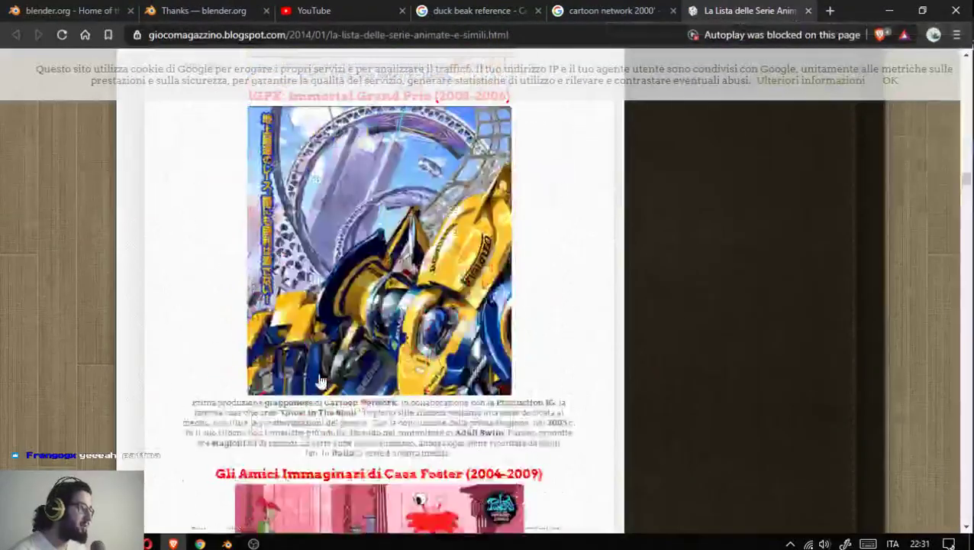
scroll(320, 380, up, 4)
scroll(320, 379, up, 3)
scroll(320, 379, up, 3)
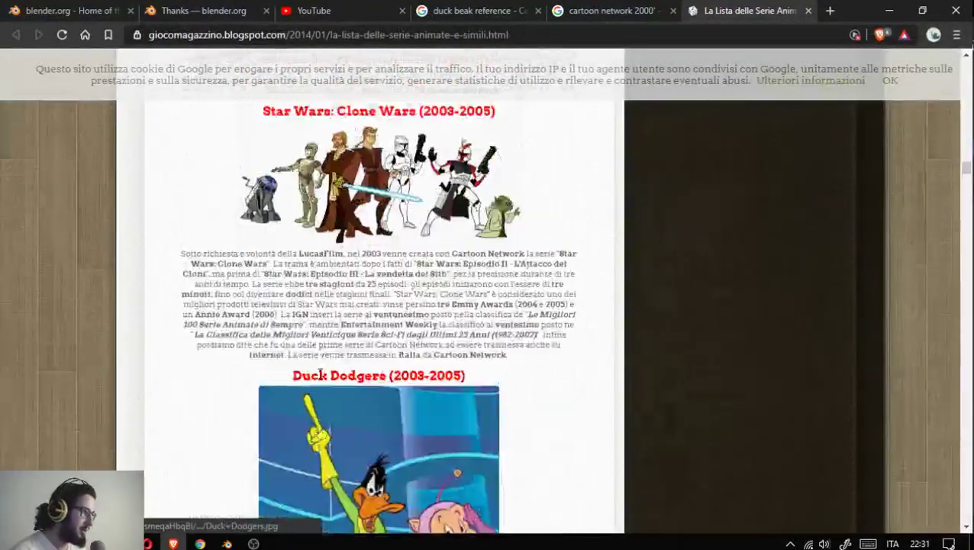
scroll(320, 374, up, 3)
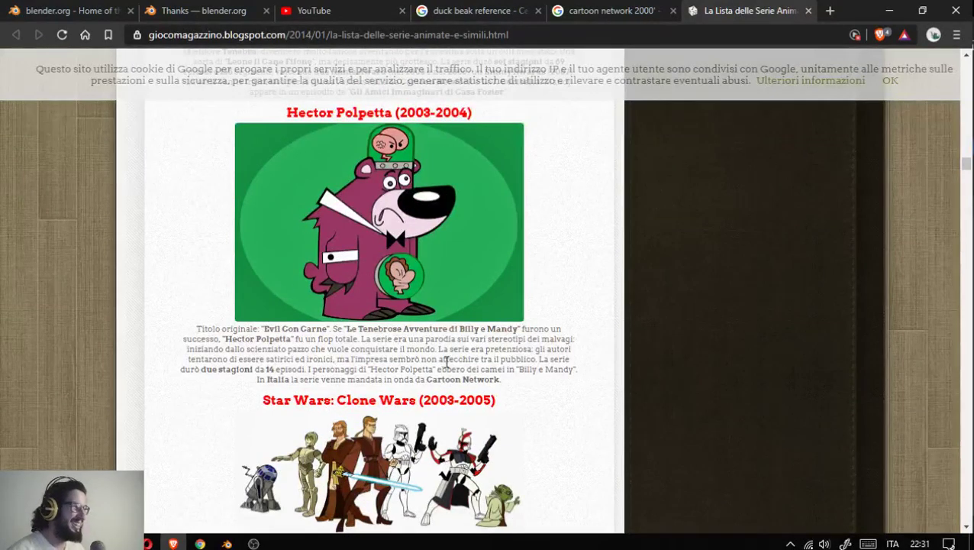
scroll(486, 221, up, 1)
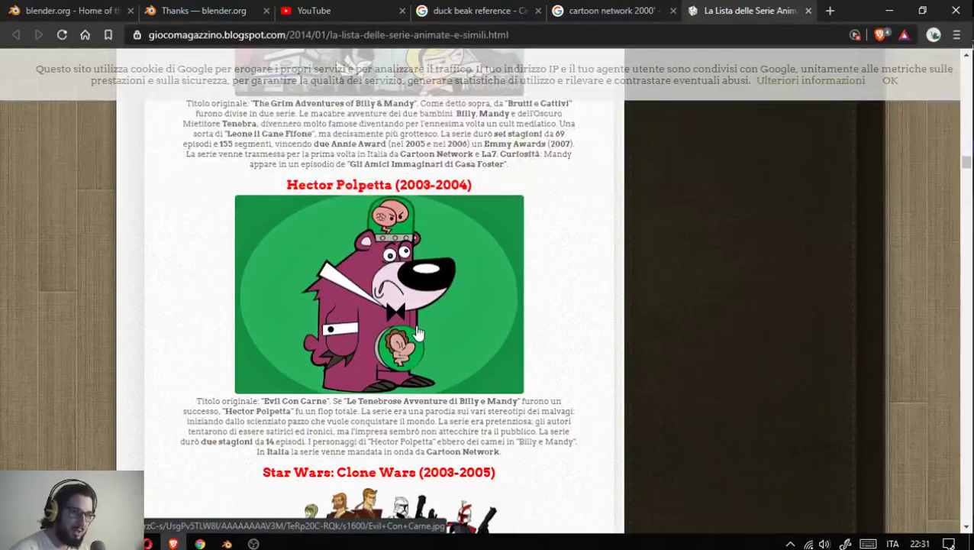
scroll(418, 333, down, 2)
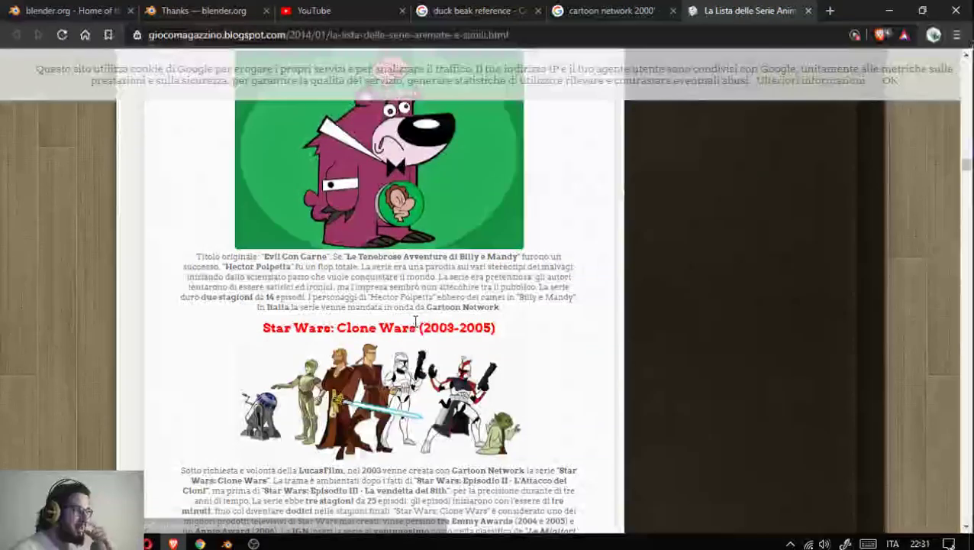
scroll(418, 334, up, 2)
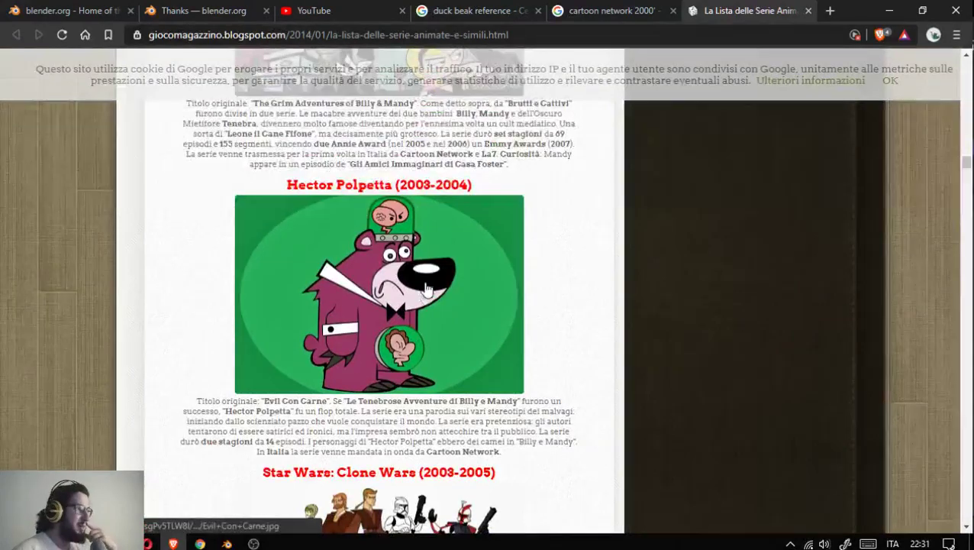
scroll(426, 288, down, 2)
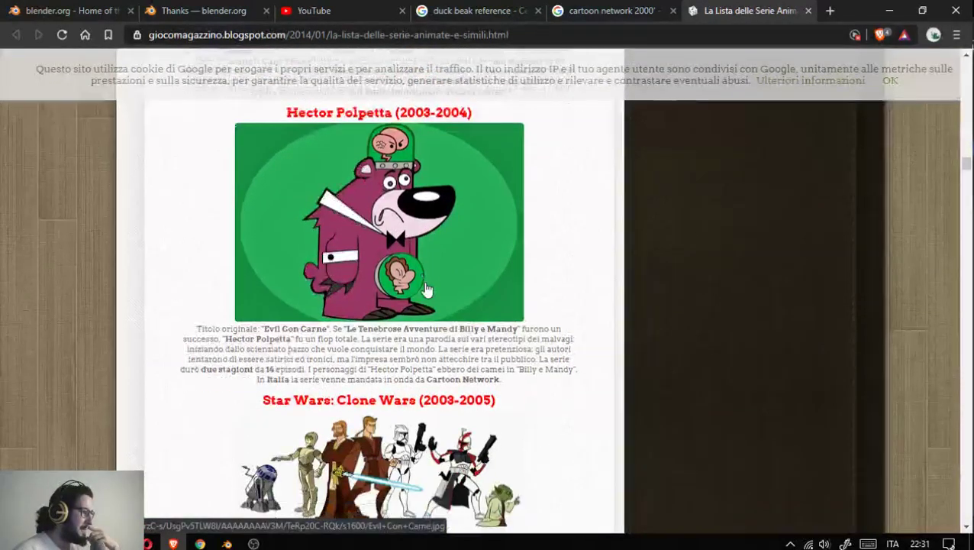
scroll(440, 242, down, 4)
scroll(439, 242, down, 2)
scroll(440, 244, down, 4)
scroll(440, 246, down, 4)
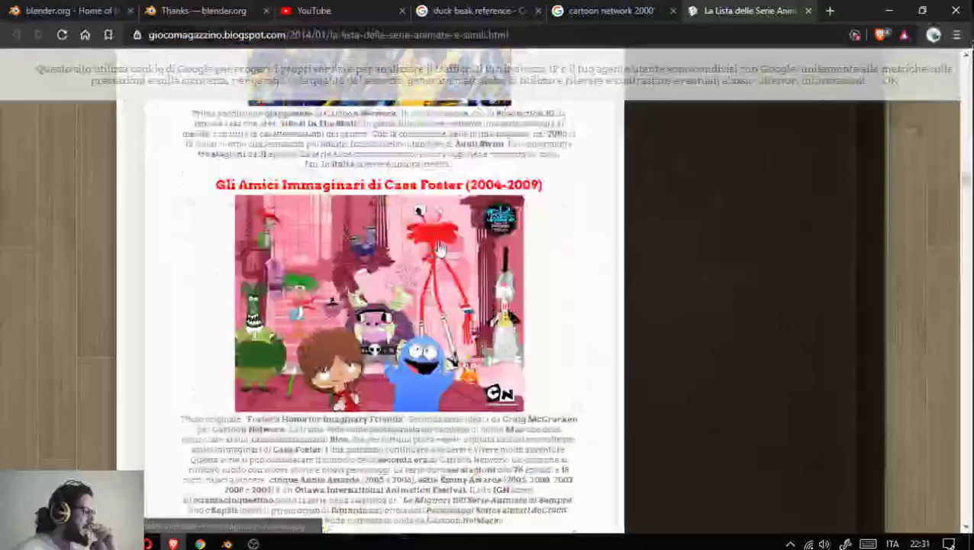
scroll(441, 248, down, 1)
scroll(442, 248, down, 4)
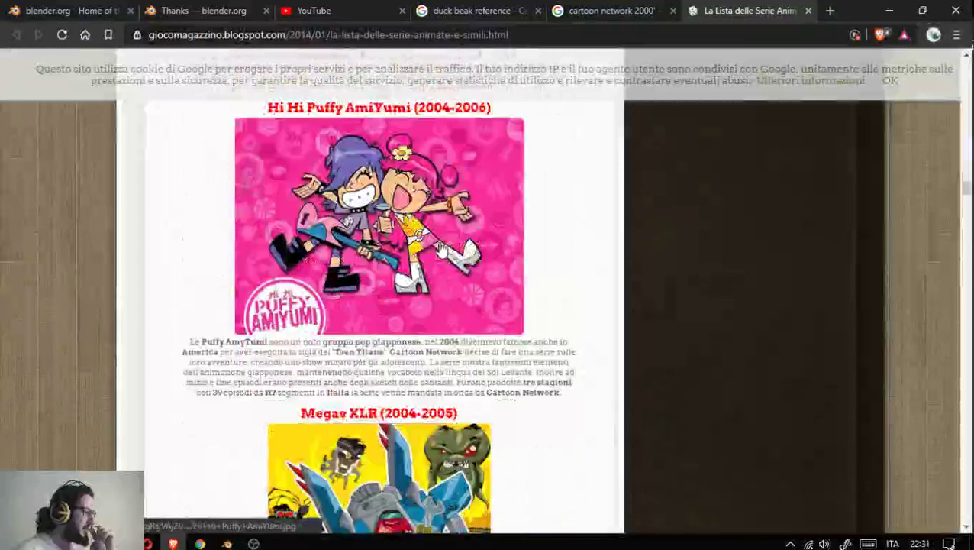
click(337, 11)
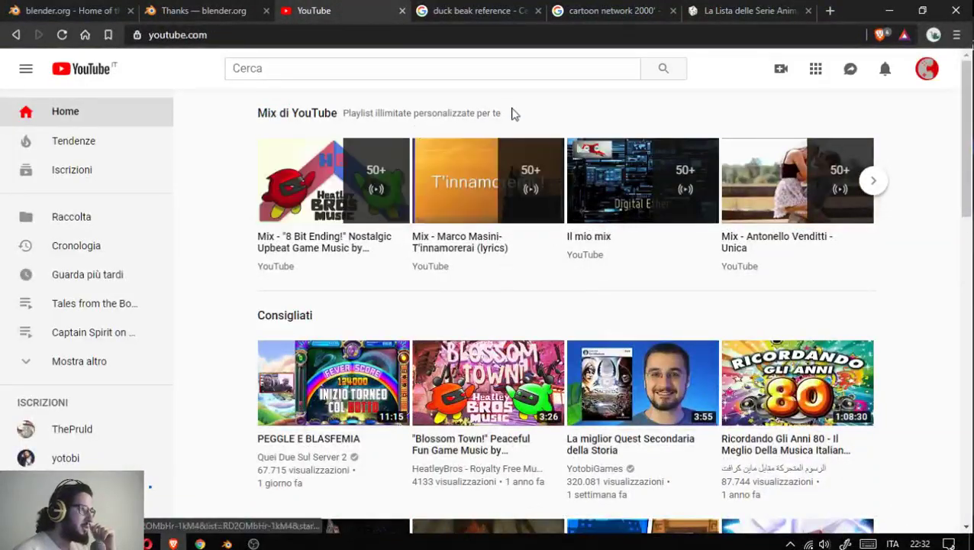
- Search YouTube for 'royalty free music 8 bit'
click(436, 67)
text(r)
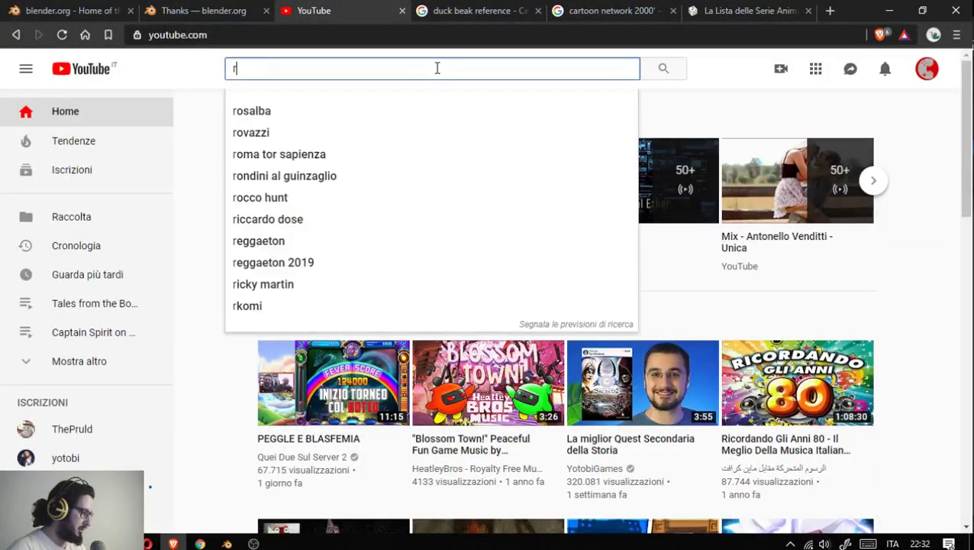
text(ou)
key(BackSpace)
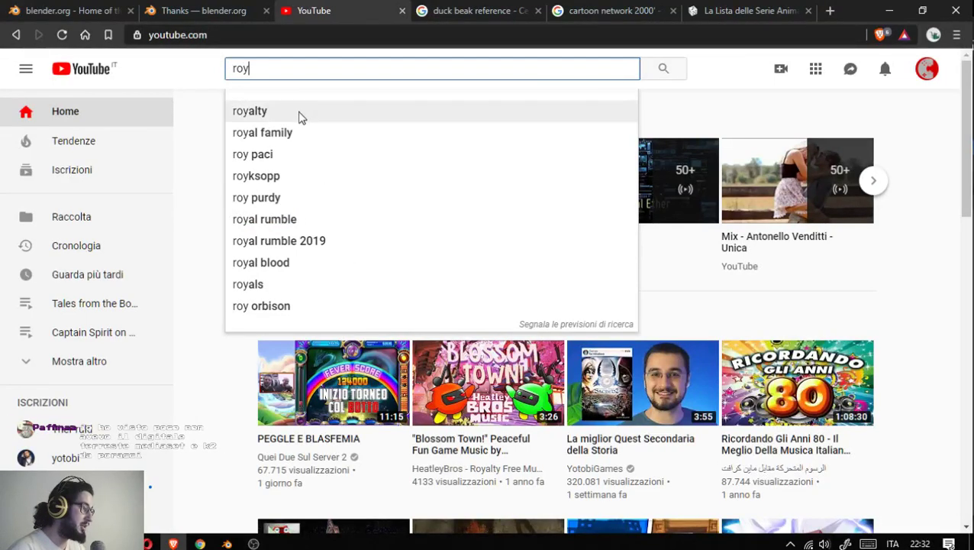
text(aly)
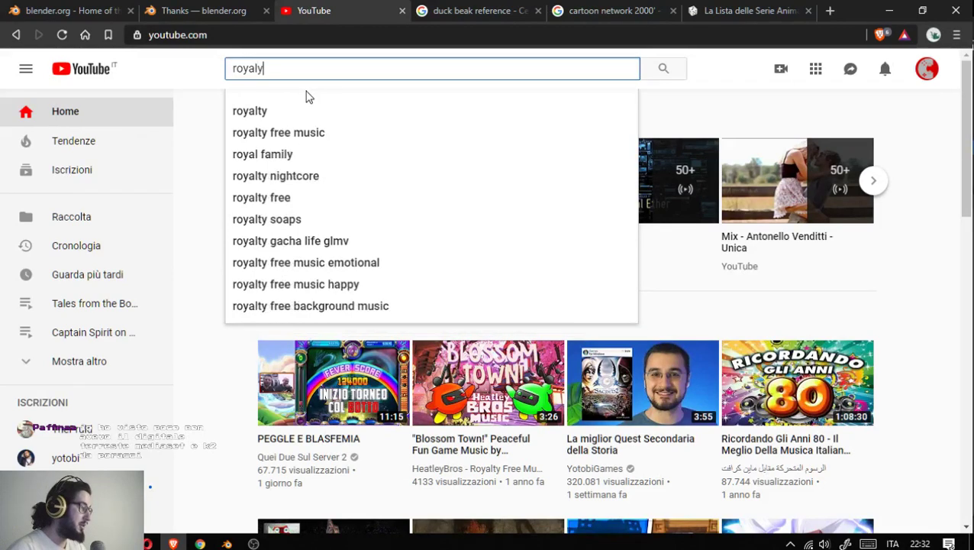
click(313, 132)
click(348, 70)
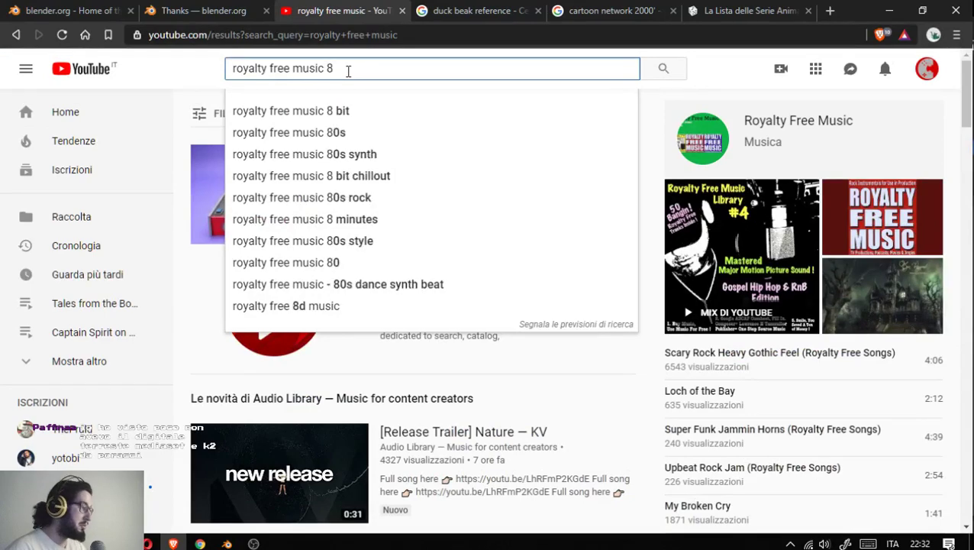
click(334, 115)
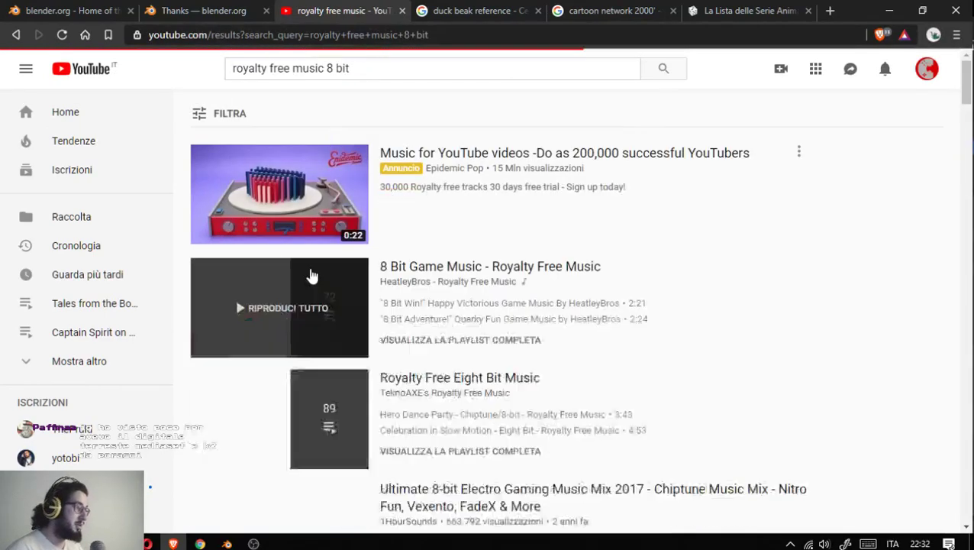
- Play the 8 bit royalty free music mix, then return to the blog tab
scroll(298, 286, down, 3)
scroll(366, 314, down, 5)
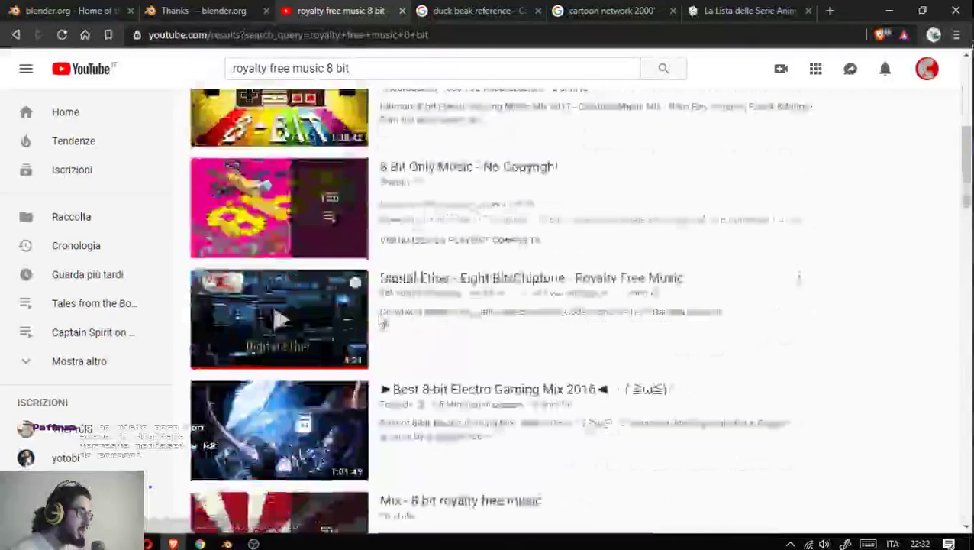
scroll(427, 351, down, 5)
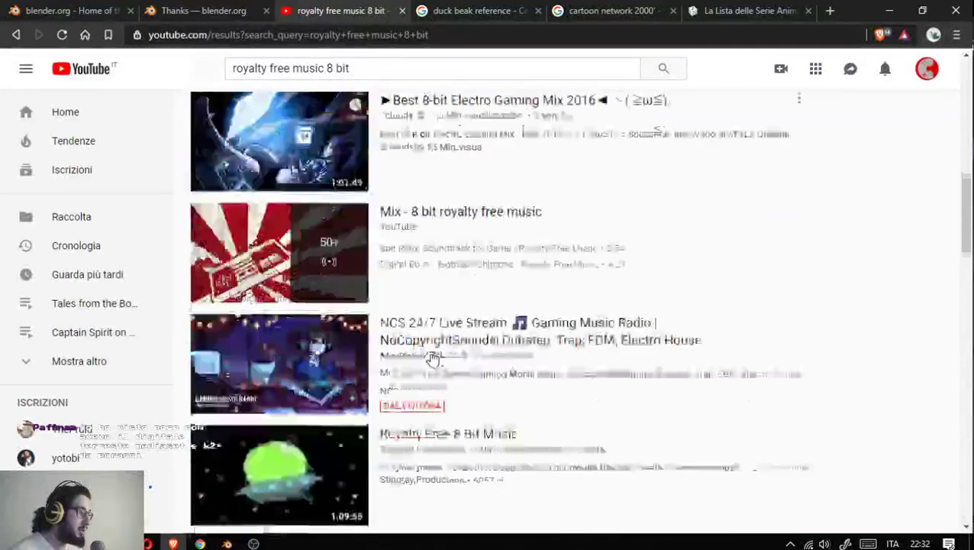
click(492, 216)
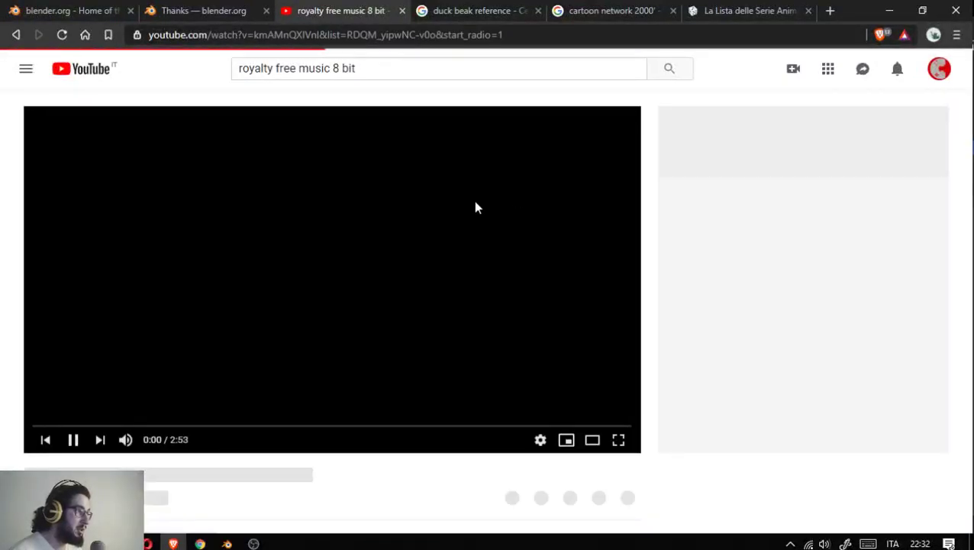
scroll(837, 255, down, 4)
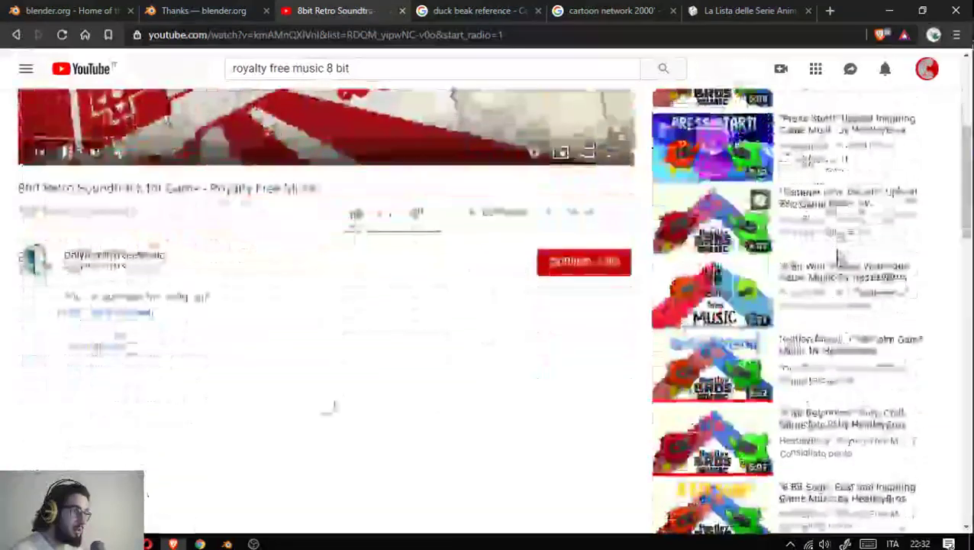
scroll(838, 214, up, 4)
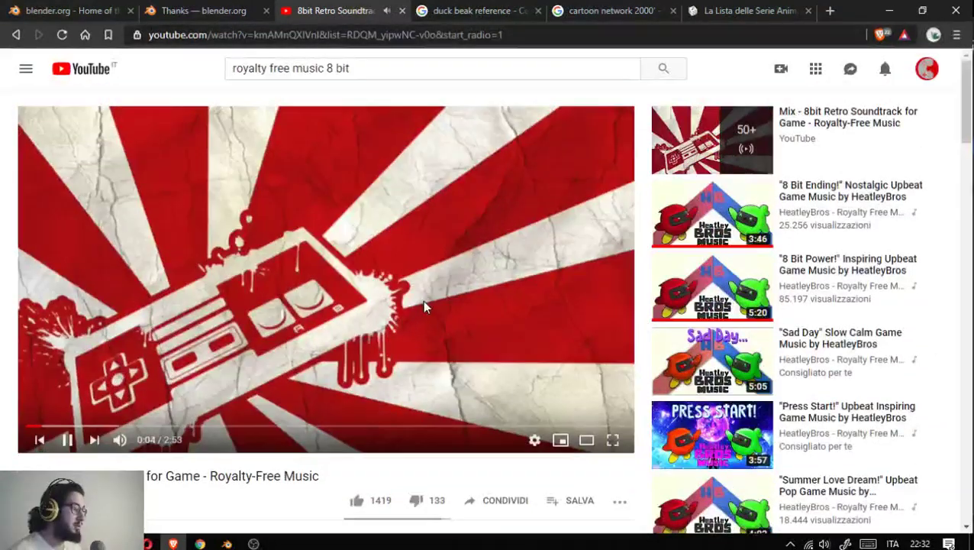
click(744, 10)
- Check the playing 8bit Retro Soundtrack video, then return to the cartoon series list
scroll(450, 248, down, 4)
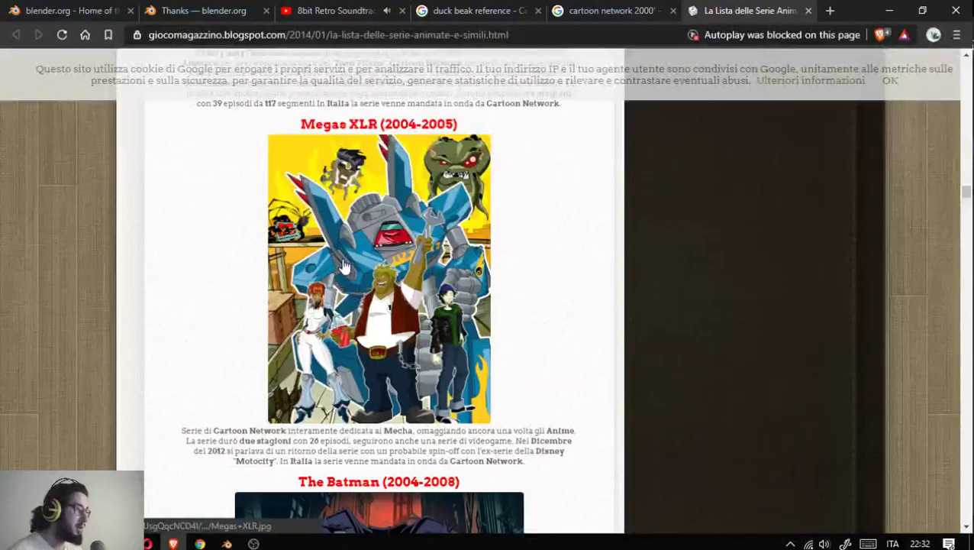
scroll(344, 265, down, 6)
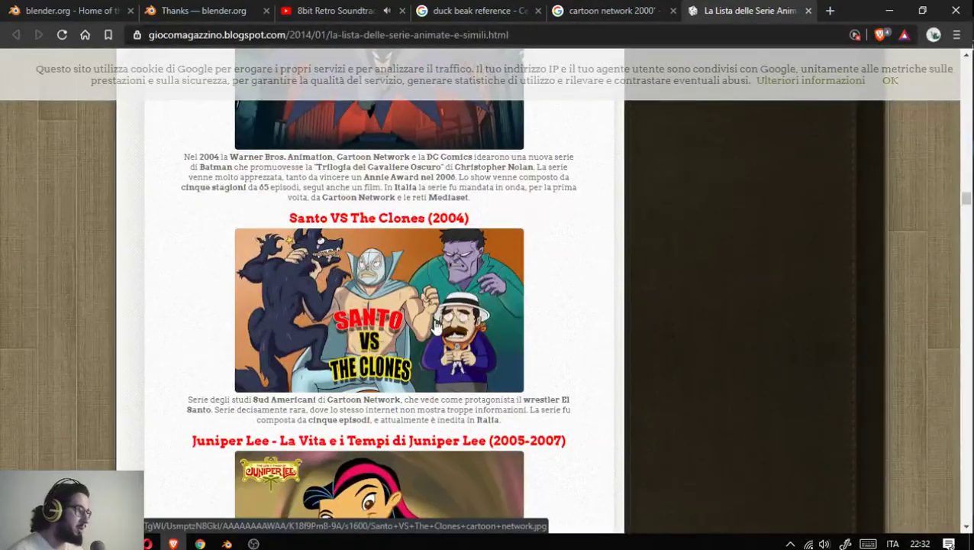
scroll(436, 325, up, 2)
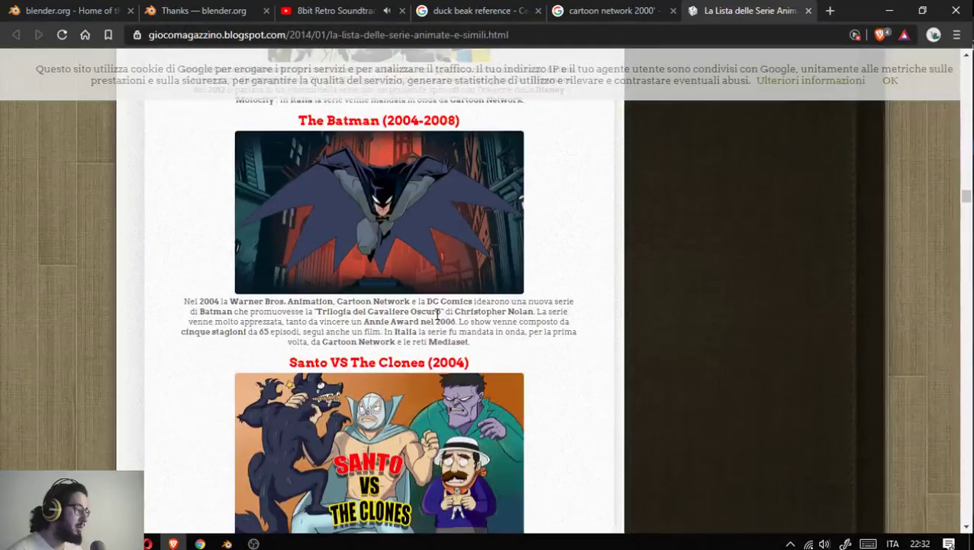
click(336, 10)
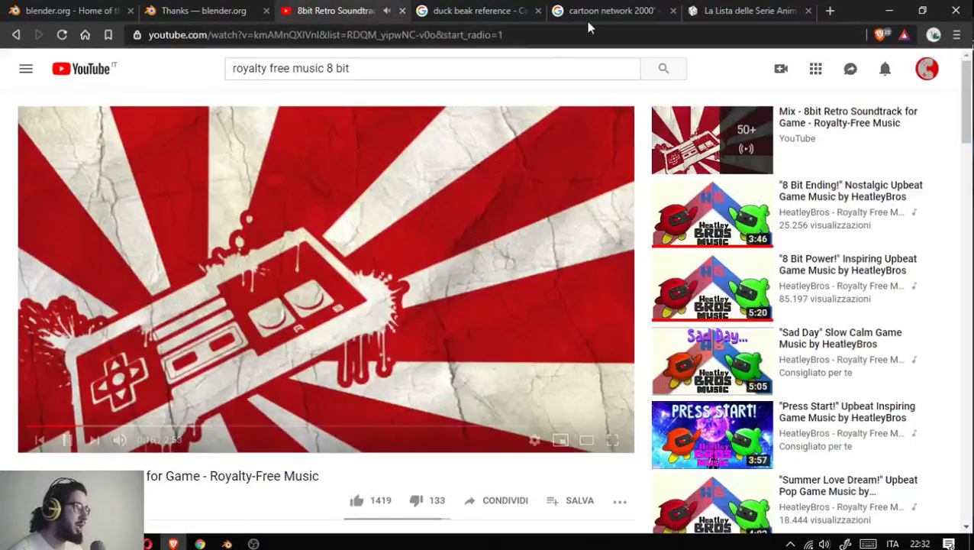
click(745, 11)
- Scroll to the end of the cartoon series list, then close that tab
scroll(424, 257, down, 4)
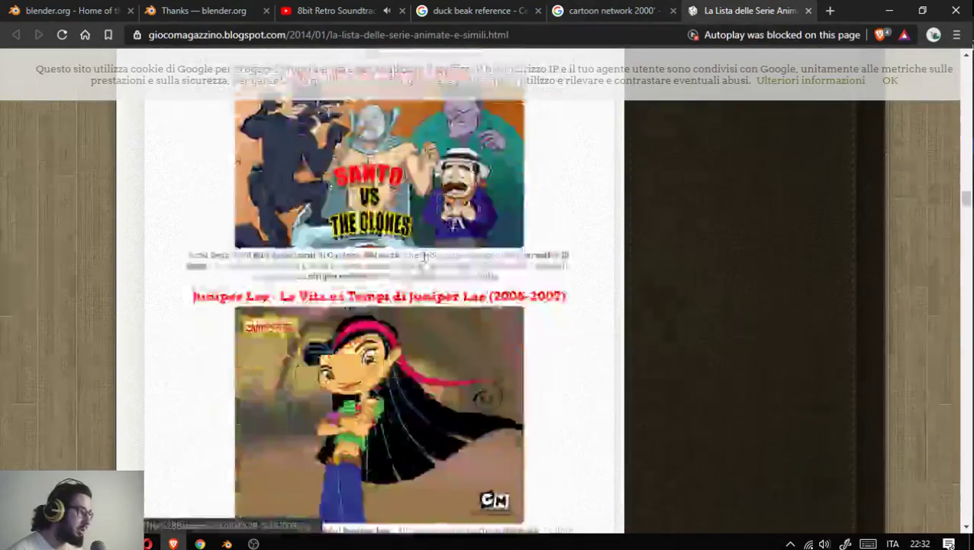
scroll(426, 258, down, 2)
scroll(424, 305, down, 4)
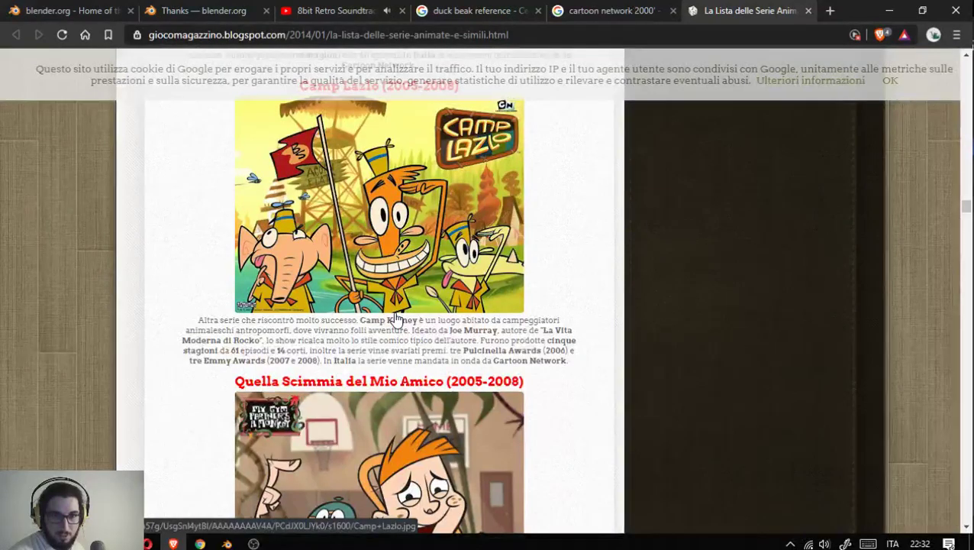
scroll(325, 257, down, 3)
scroll(325, 257, down, 4)
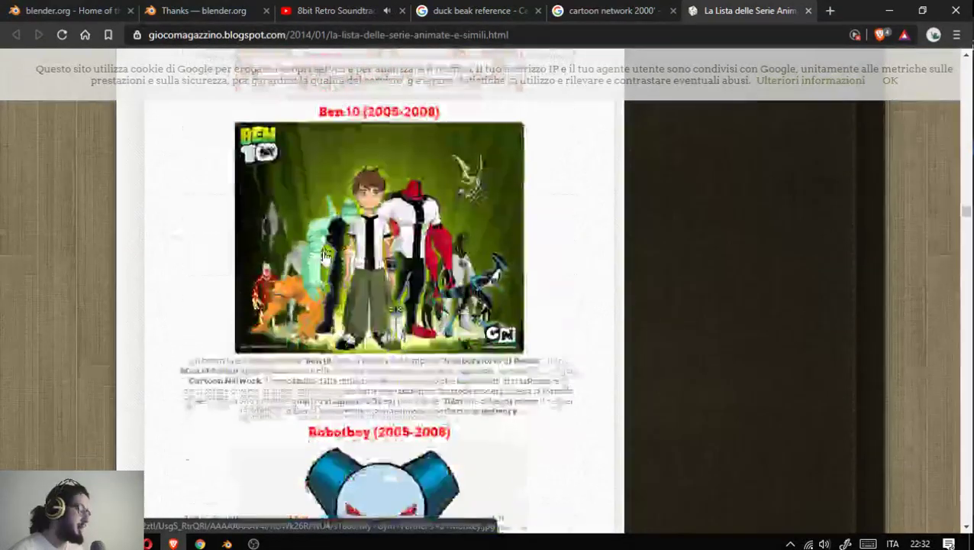
scroll(325, 256, down, 3)
scroll(324, 257, down, 4)
scroll(324, 257, up, 3)
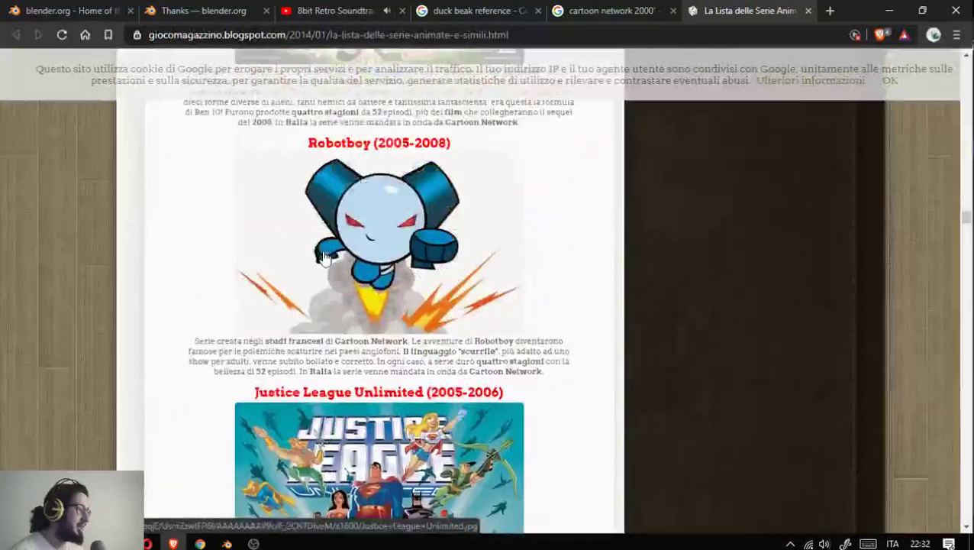
scroll(325, 257, down, 3)
scroll(325, 257, down, 4)
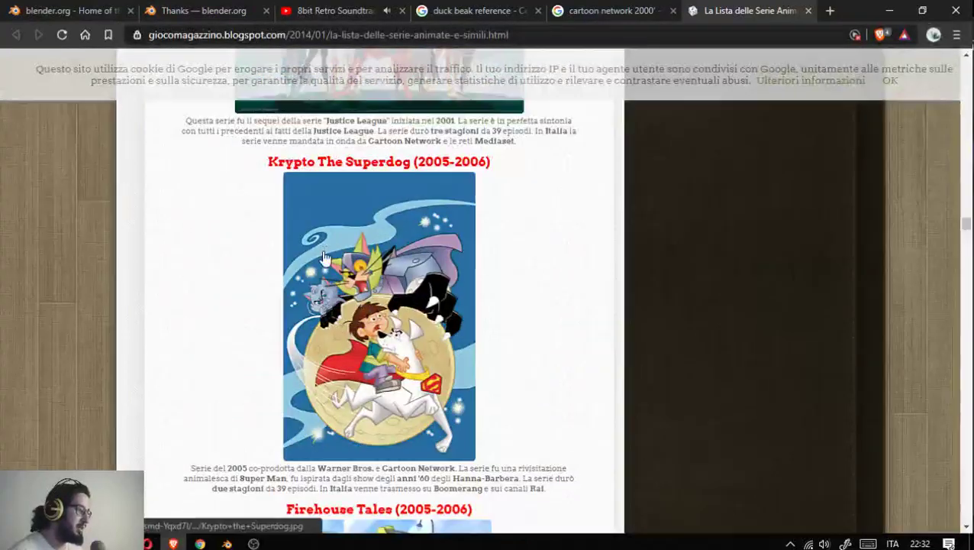
scroll(324, 257, down, 1)
scroll(325, 257, down, 3)
scroll(325, 257, down, 3)
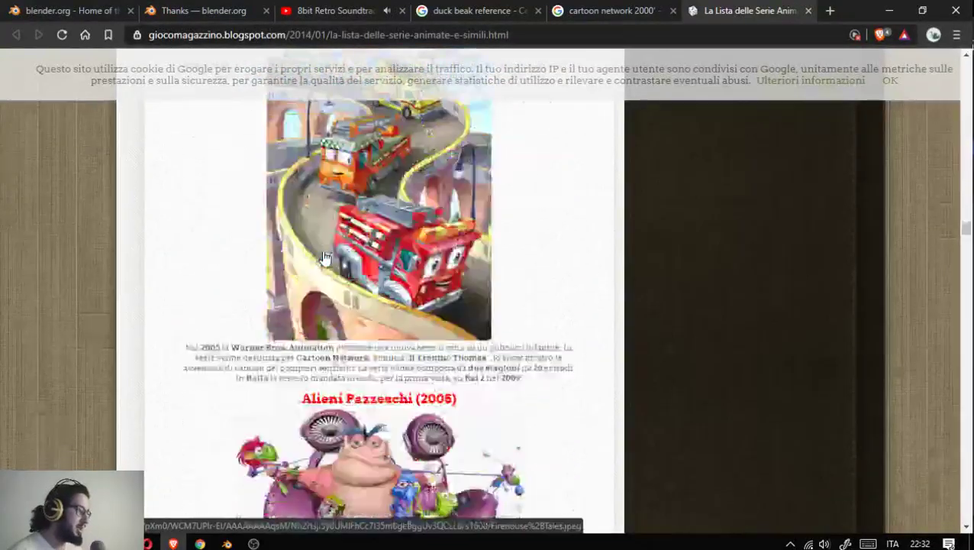
scroll(327, 249, down, 2)
scroll(326, 252, down, 4)
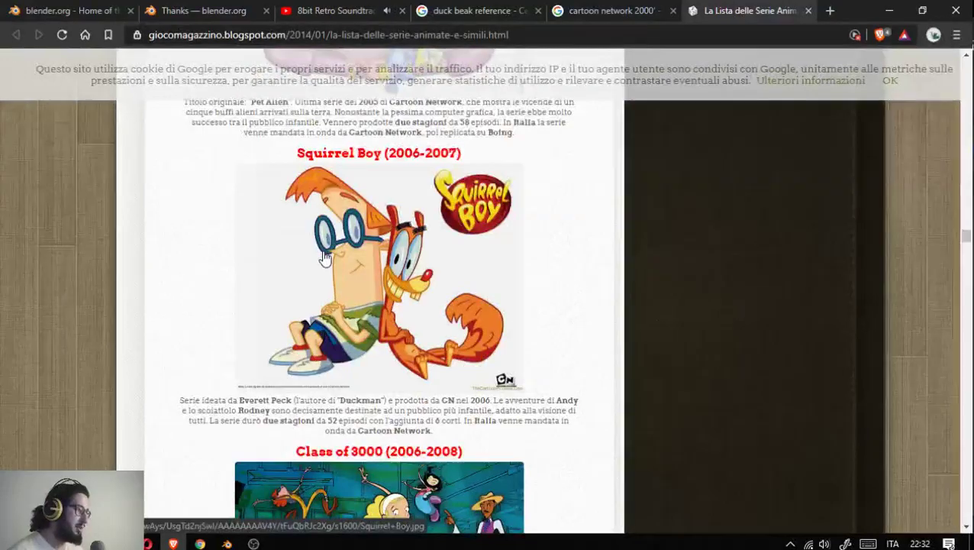
scroll(325, 256, down, 3)
scroll(324, 260, down, 3)
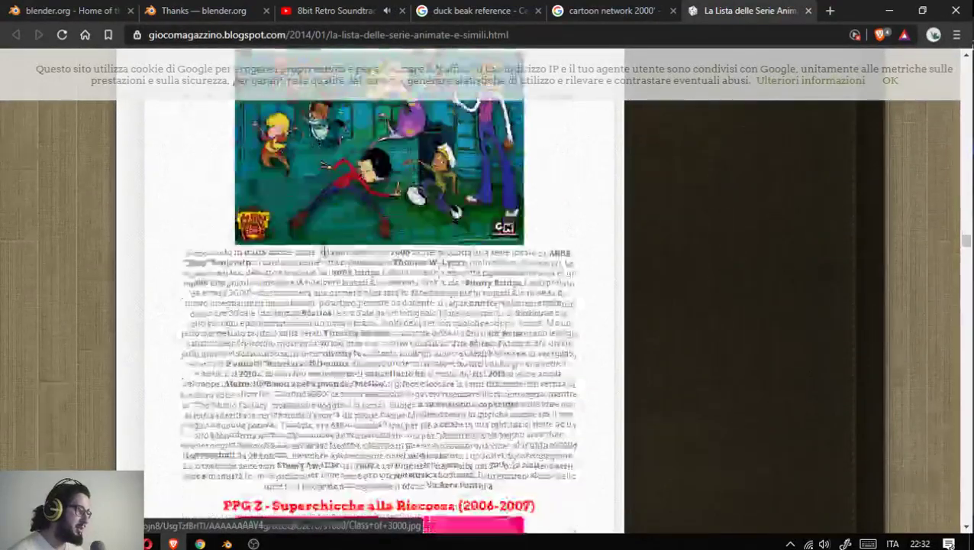
scroll(325, 259, down, 3)
scroll(324, 252, down, 4)
scroll(324, 254, down, 1)
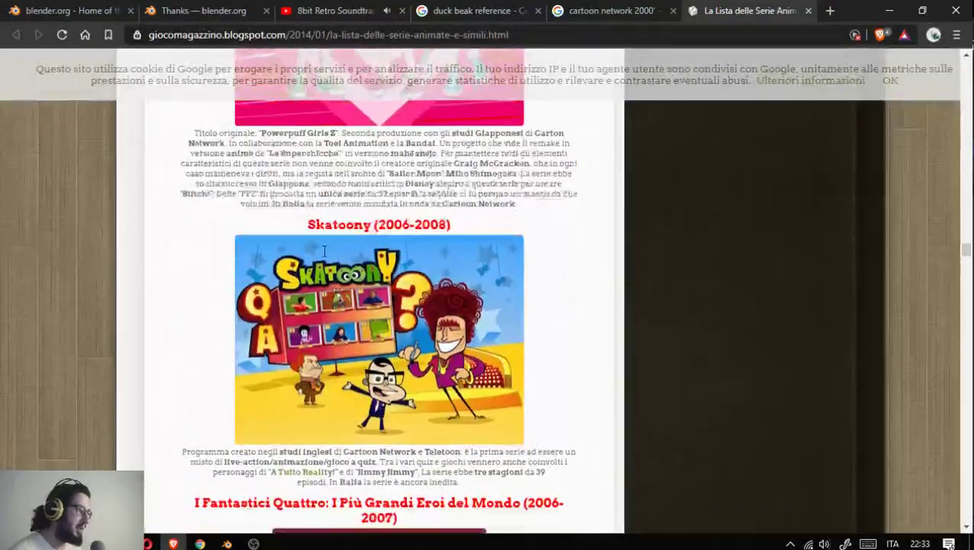
scroll(325, 255, down, 4)
scroll(324, 256, down, 4)
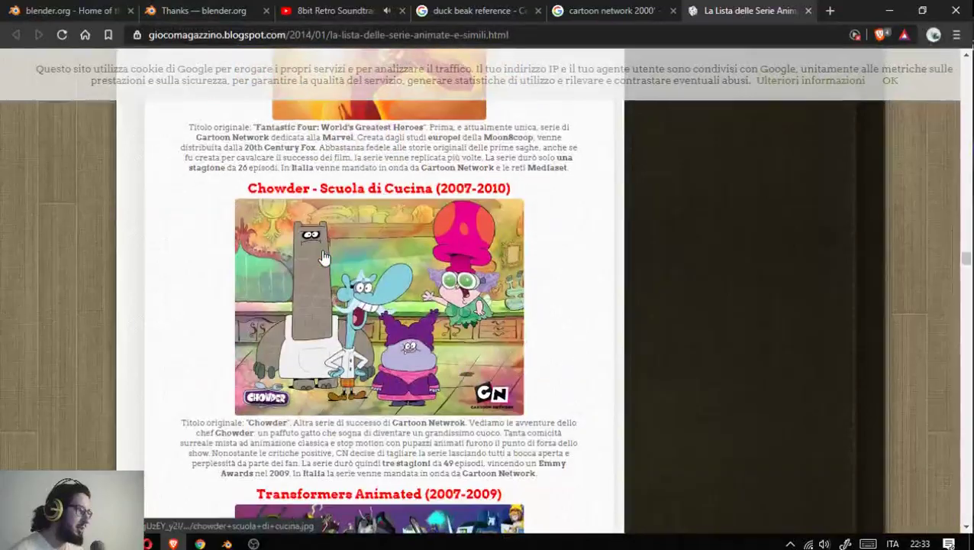
scroll(325, 257, down, 5)
scroll(268, 236, down, 5)
scroll(268, 236, down, 4)
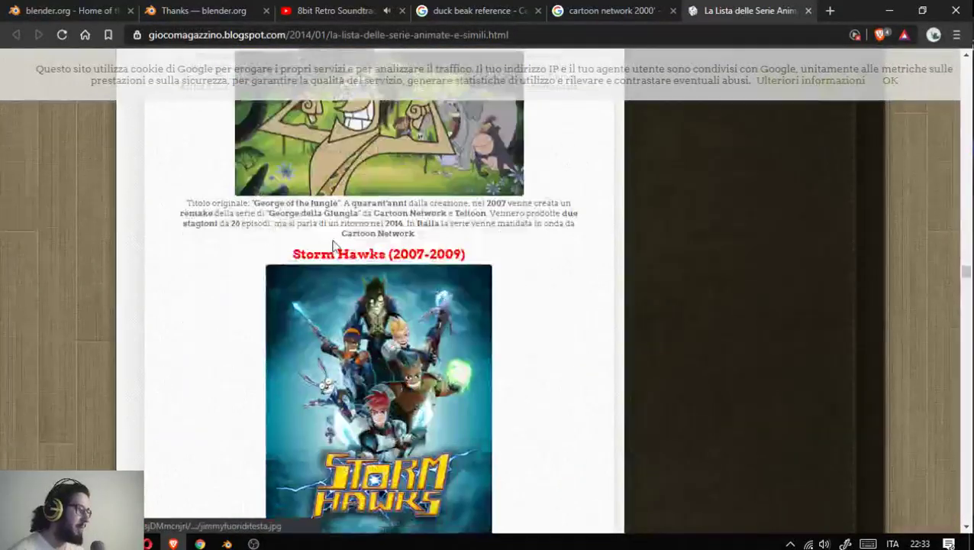
scroll(539, 263, down, 5)
scroll(539, 263, down, 6)
scroll(542, 266, down, 1)
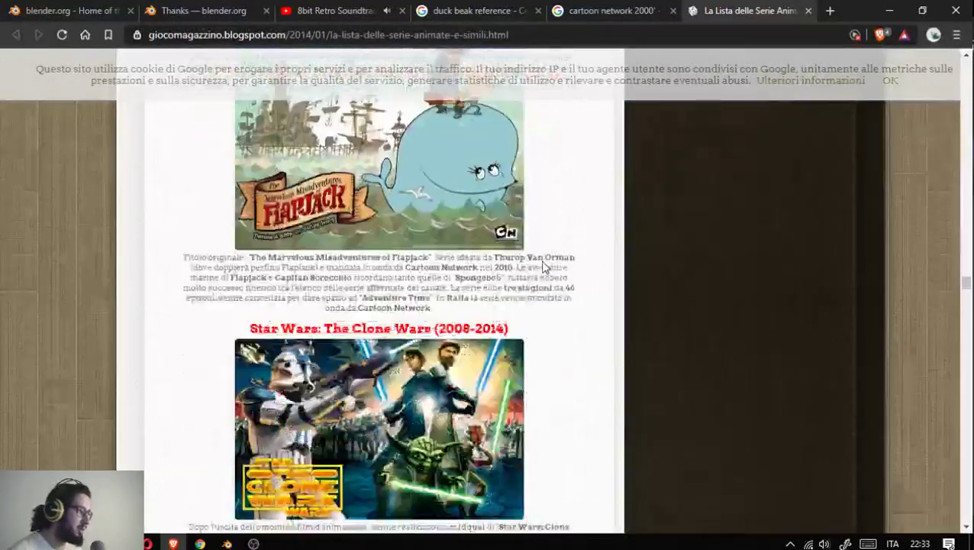
scroll(545, 267, down, 2)
scroll(545, 267, down, 5)
scroll(545, 267, down, 5)
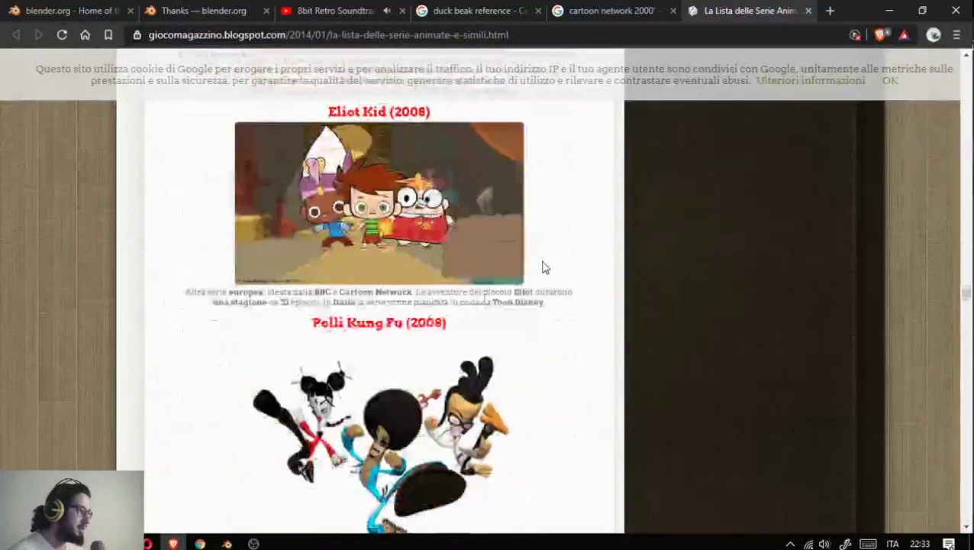
scroll(545, 268, down, 4)
scroll(543, 267, down, 5)
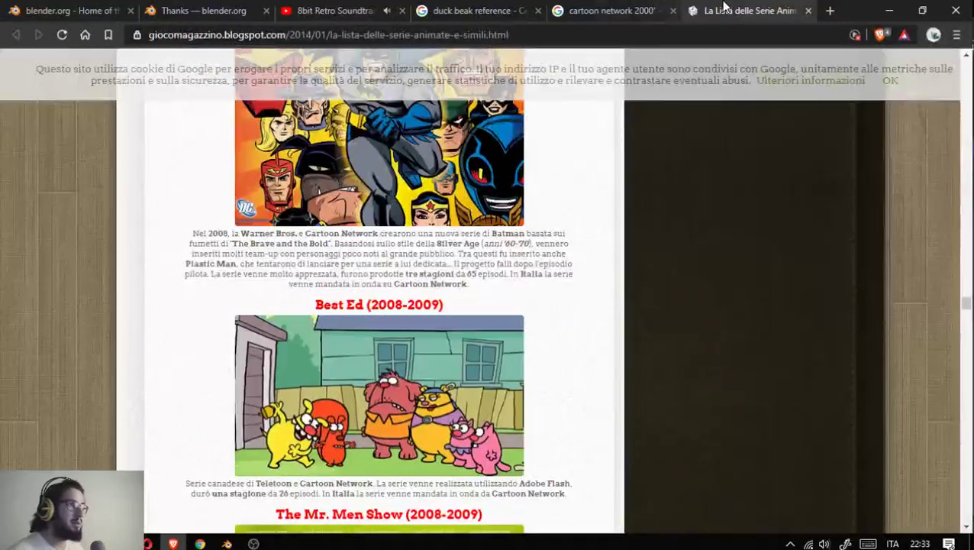
click(808, 11)
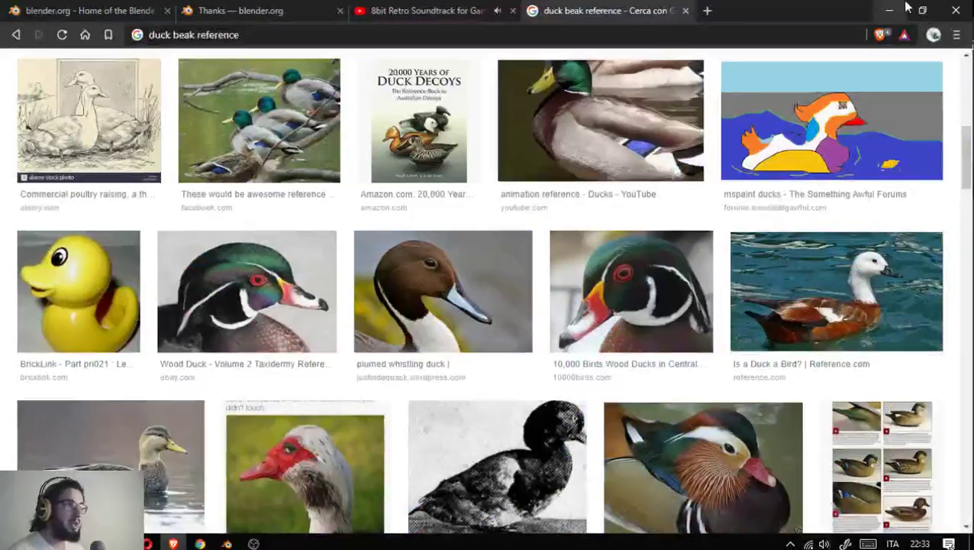
- Back in Blender, nudge the upper beak piece slightly with a free move
click(882, 8)
mouse_move(512, 224)
middle_down()
mouse_move(282, 302)
mouse_move(246, 283)
mouse_move(289, 288)
middle_up()
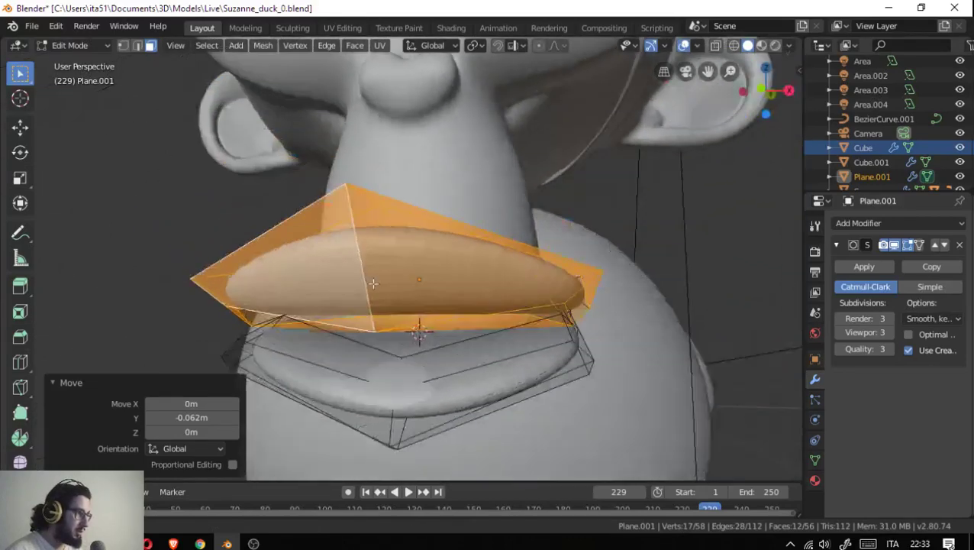
key(g)
key(z)
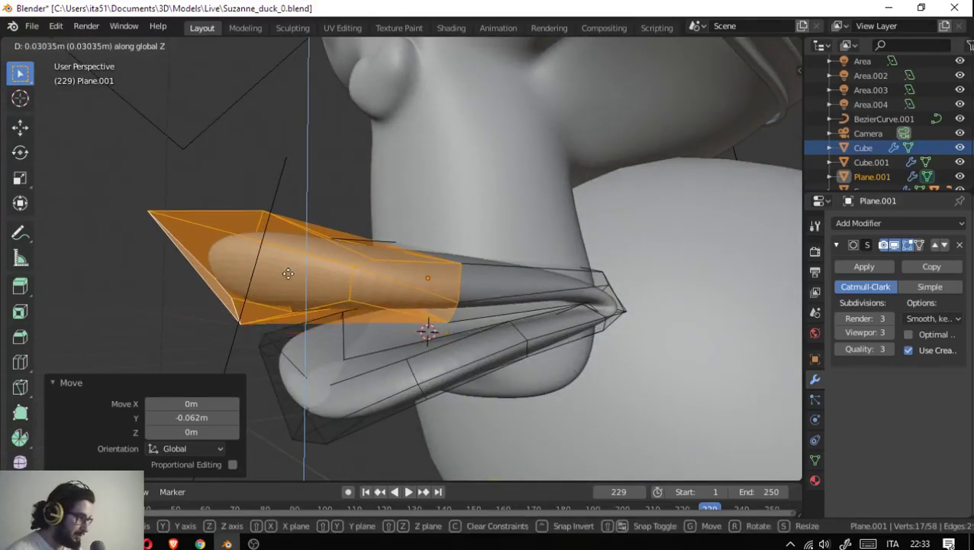
key(Escape)
middle_drag(288, 273, 328, 309)
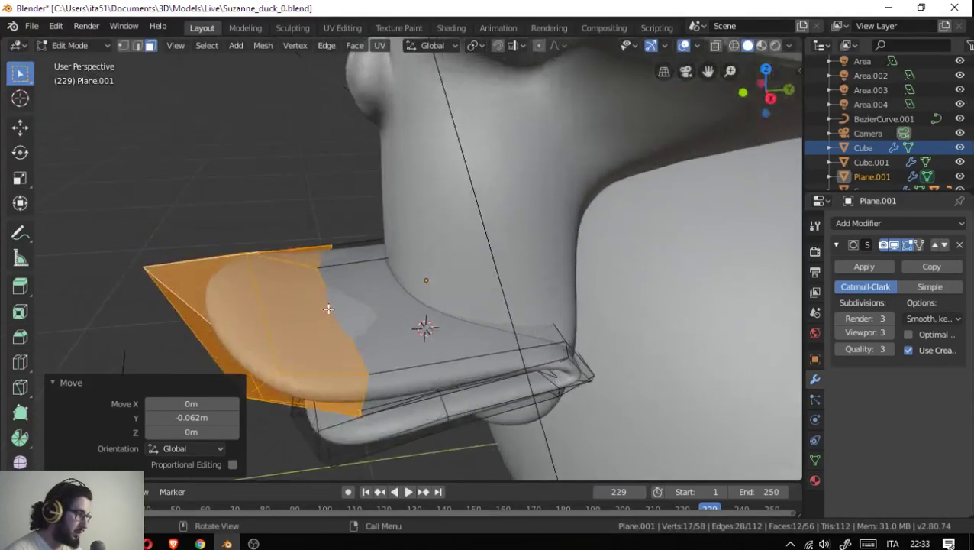
key(g)
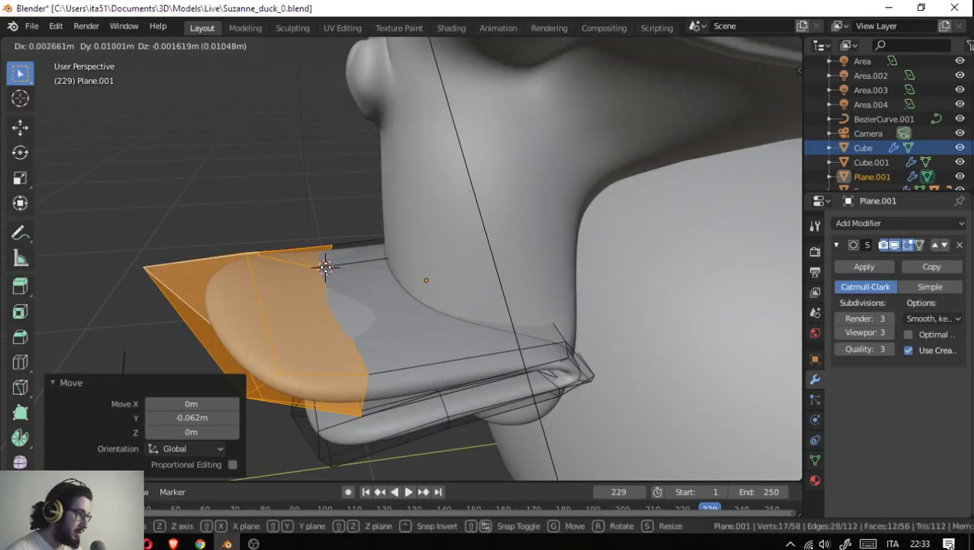
click(317, 125)
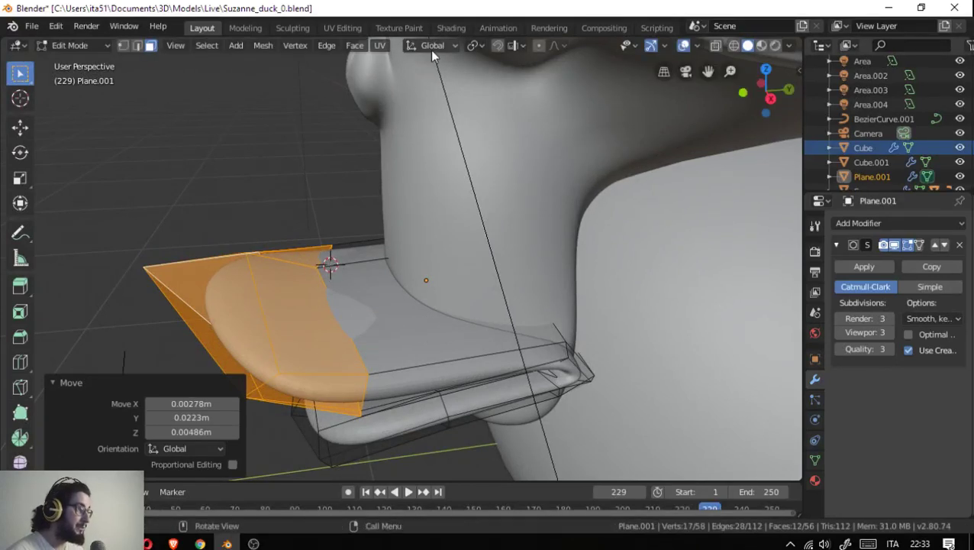
- Set the pivot to the 3D Cursor and rotate the beak about -25.5° around X
click(473, 46)
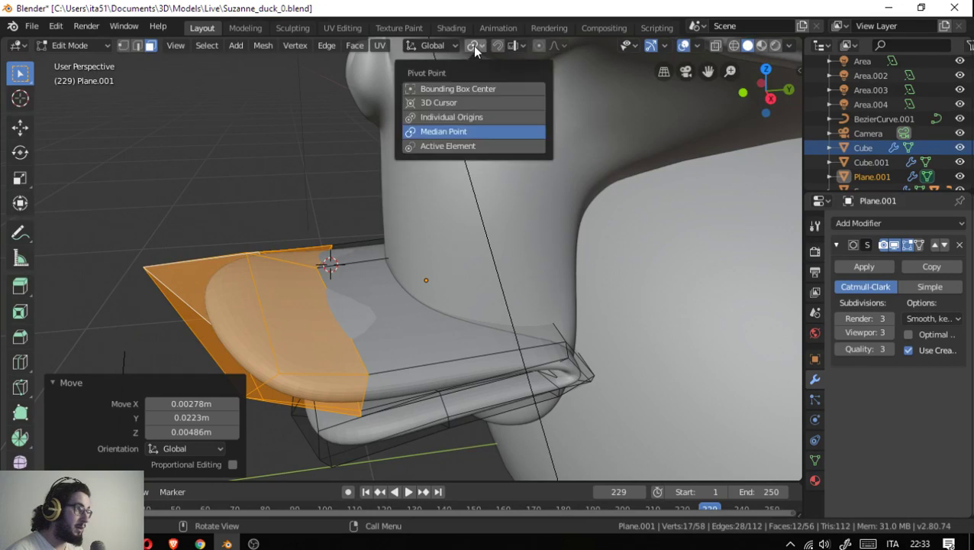
click(465, 104)
middle_drag(325, 239, 301, 217)
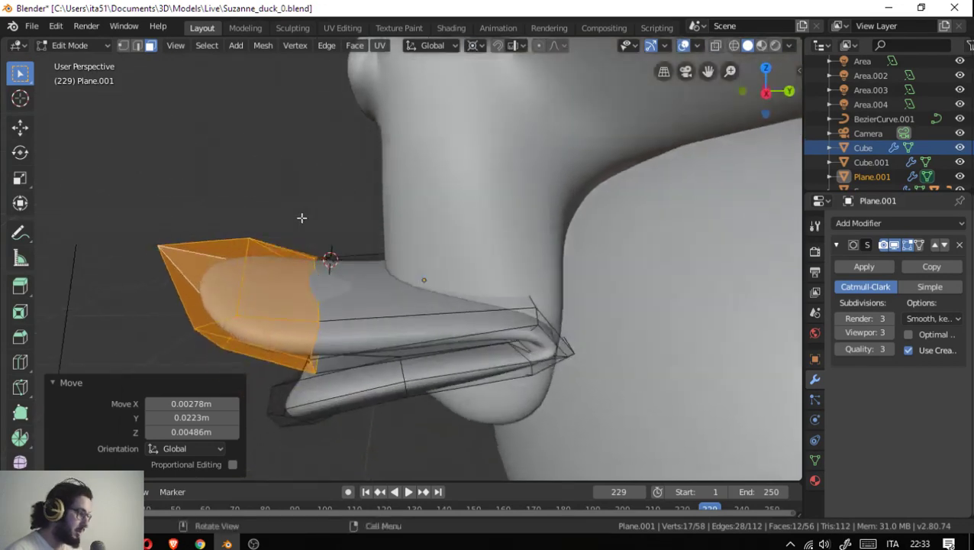
key(r)
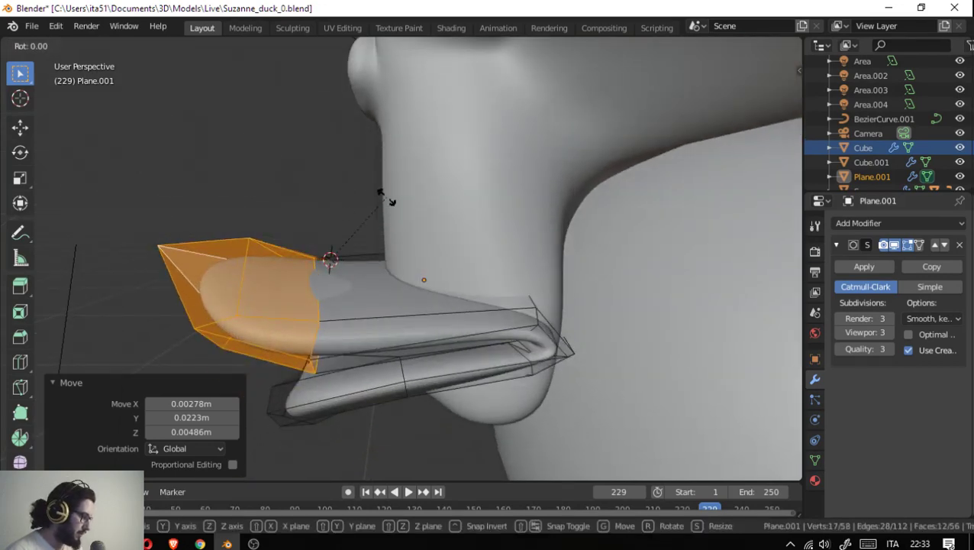
key(x)
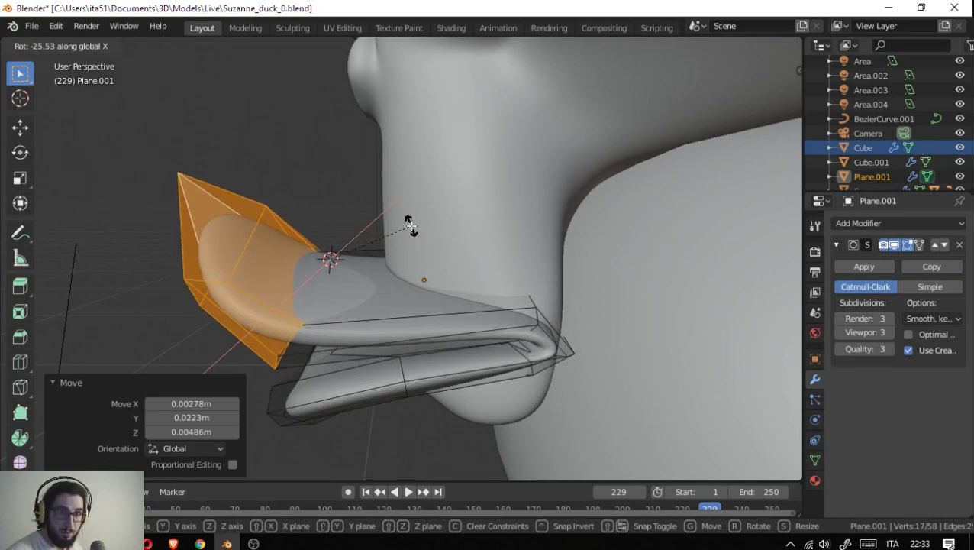
click(410, 224)
mouse_move(410, 224)
middle_down()
mouse_move(519, 256)
mouse_move(464, 293)
mouse_move(443, 217)
mouse_move(482, 198)
middle_up()
click(497, 232)
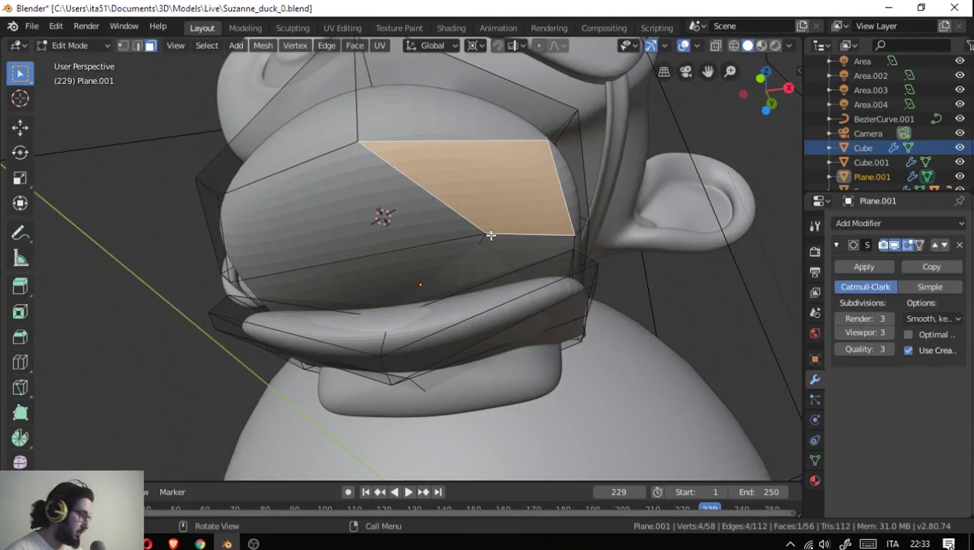
- Select a single beak vertex, slide it along its edge and move it into place
key(1)
click(491, 235)
middle_drag(489, 238, 487, 259)
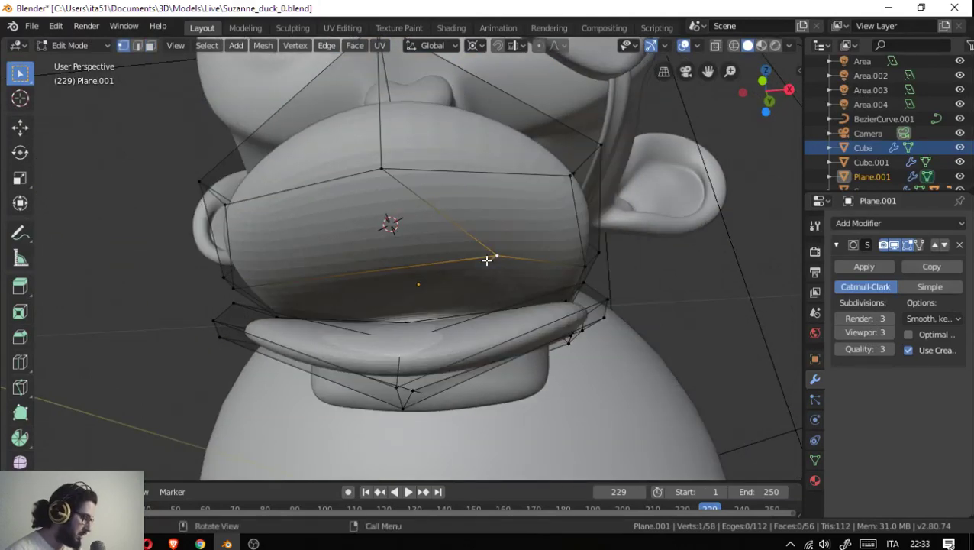
key(shift+v)
click(390, 264)
mouse_move(390, 264)
middle_down()
mouse_move(298, 290)
mouse_move(397, 243)
mouse_move(551, 281)
mouse_move(515, 240)
mouse_move(451, 242)
mouse_move(305, 341)
mouse_move(303, 372)
mouse_move(325, 379)
mouse_move(452, 306)
mouse_move(522, 322)
mouse_move(570, 395)
mouse_move(541, 419)
mouse_move(518, 413)
mouse_move(498, 363)
mouse_move(507, 354)
mouse_move(506, 371)
middle_up()
key(g)
click(308, 261)
- Raise the lip edge loop along Z and shift the lower beak vertex along Y
key(g)
key(z)
click(341, 359)
key(g)
key(y)
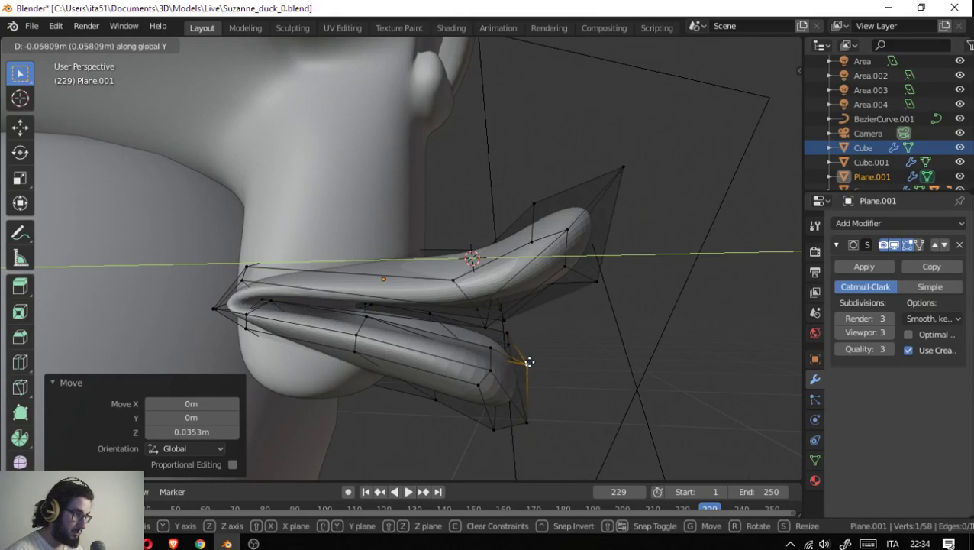
click(524, 362)
- Return to Object Mode, deselect everything and inspect the smooth subdivided beak up close
mouse_move(524, 362)
middle_down()
mouse_move(321, 349)
mouse_move(316, 375)
middle_up()
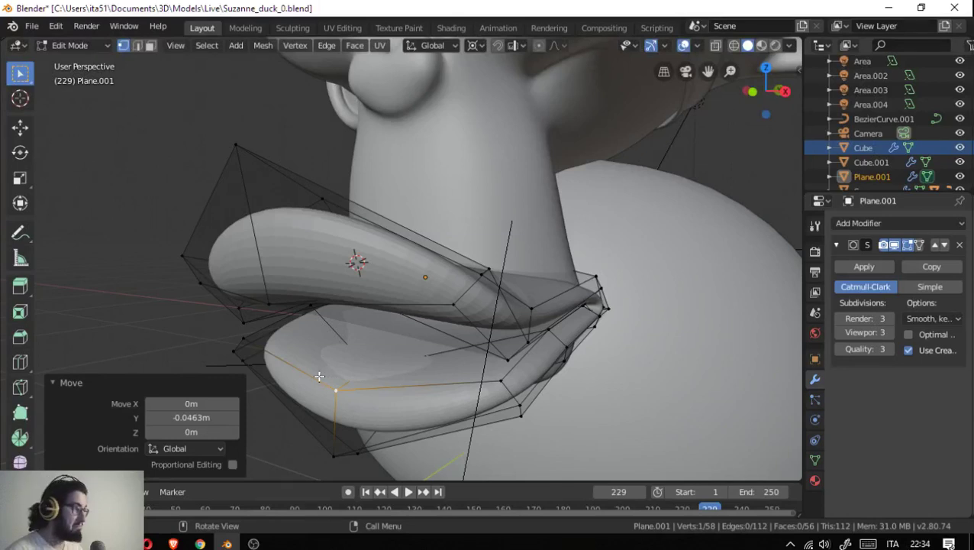
mouse_move(319, 376)
middle_down()
mouse_move(315, 348)
mouse_move(562, 342)
mouse_move(608, 290)
mouse_move(516, 319)
mouse_move(459, 305)
mouse_move(420, 309)
mouse_move(420, 277)
mouse_move(472, 268)
mouse_move(482, 333)
mouse_move(439, 322)
middle_up()
scroll(318, 349, down, 4)
scroll(320, 352, down, 2)
key(Tab)
click(562, 343)
scroll(410, 261, up, 4)
mouse_move(410, 261)
middle_down()
mouse_move(459, 244)
mouse_move(445, 205)
mouse_move(457, 233)
mouse_move(450, 157)
mouse_move(396, 200)
mouse_move(435, 205)
mouse_move(433, 232)
mouse_move(448, 222)
mouse_move(448, 230)
mouse_move(470, 169)
middle_up()
scroll(457, 245, up, 3)
scroll(458, 245, down, 1)
- Inspect the beak from below, then re-enter Edit Mode with X-ray enabled
mouse_move(438, 311)
middle_down()
mouse_move(460, 153)
mouse_move(546, 123)
mouse_move(585, 216)
middle_up()
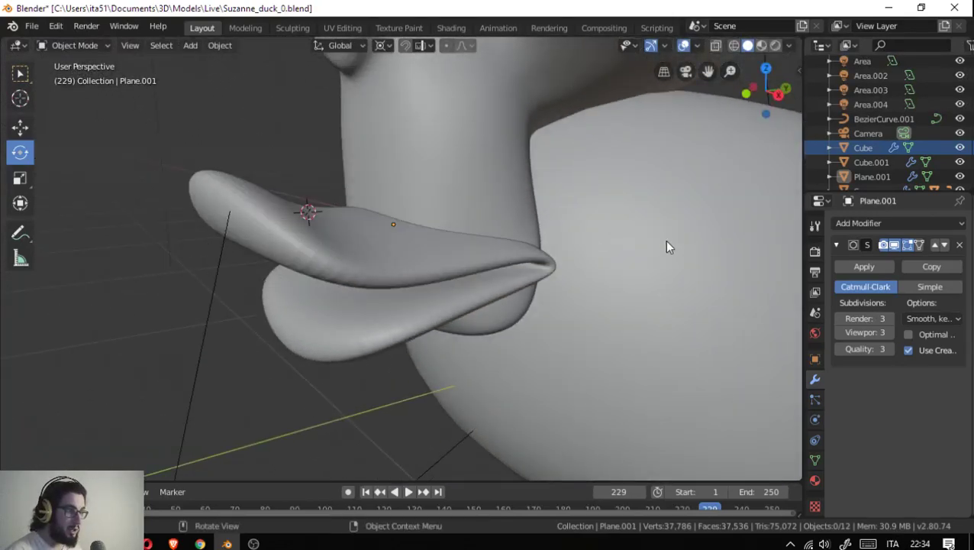
mouse_move(667, 246)
middle_down()
mouse_move(446, 235)
mouse_move(448, 255)
mouse_move(549, 228)
mouse_move(498, 228)
mouse_move(507, 267)
mouse_move(495, 272)
mouse_move(510, 227)
mouse_move(467, 249)
mouse_move(482, 218)
mouse_move(518, 261)
mouse_move(507, 277)
mouse_move(403, 284)
middle_up()
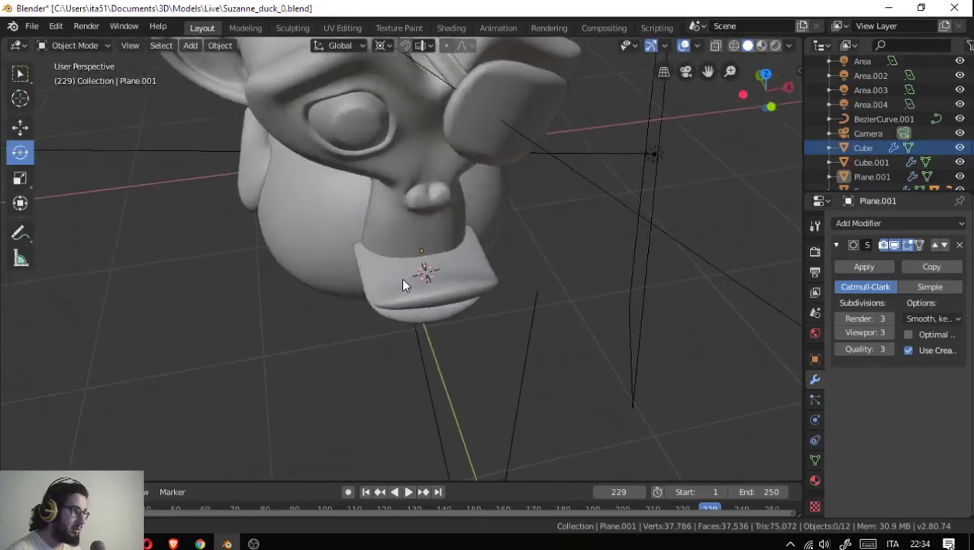
scroll(404, 284, up, 4)
key(Tab)
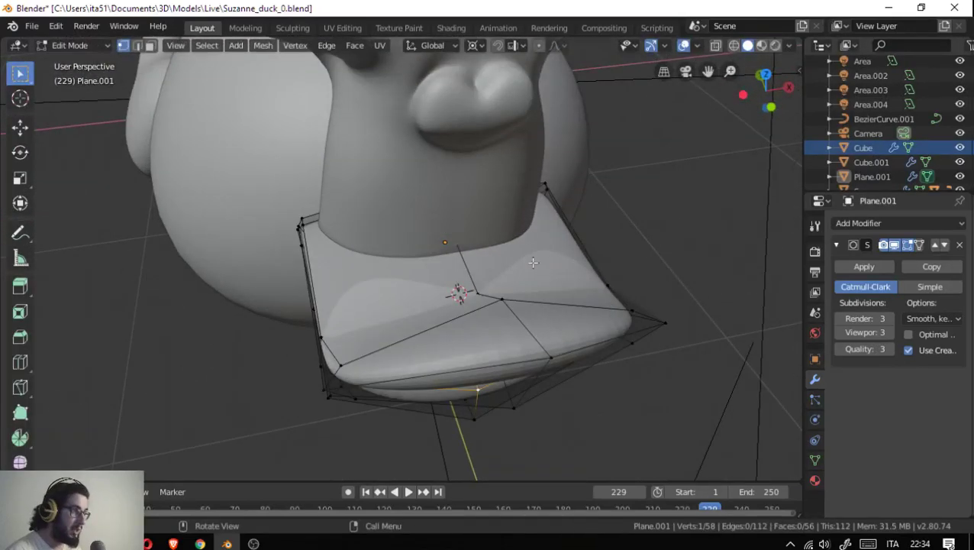
mouse_move(533, 263)
middle_down()
mouse_move(393, 271)
mouse_move(311, 221)
mouse_move(339, 200)
mouse_move(320, 204)
mouse_move(306, 184)
mouse_move(328, 221)
mouse_move(372, 258)
mouse_move(379, 215)
middle_up()
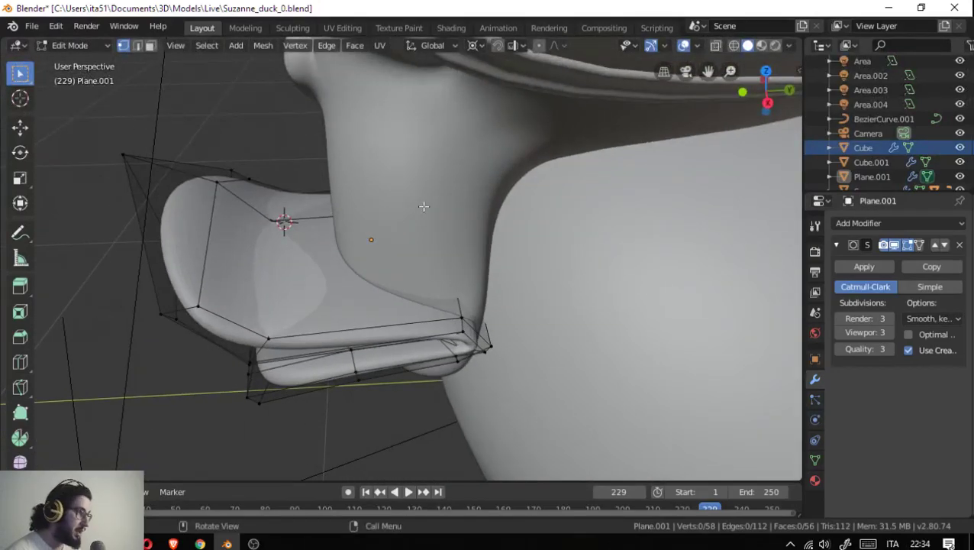
click(715, 46)
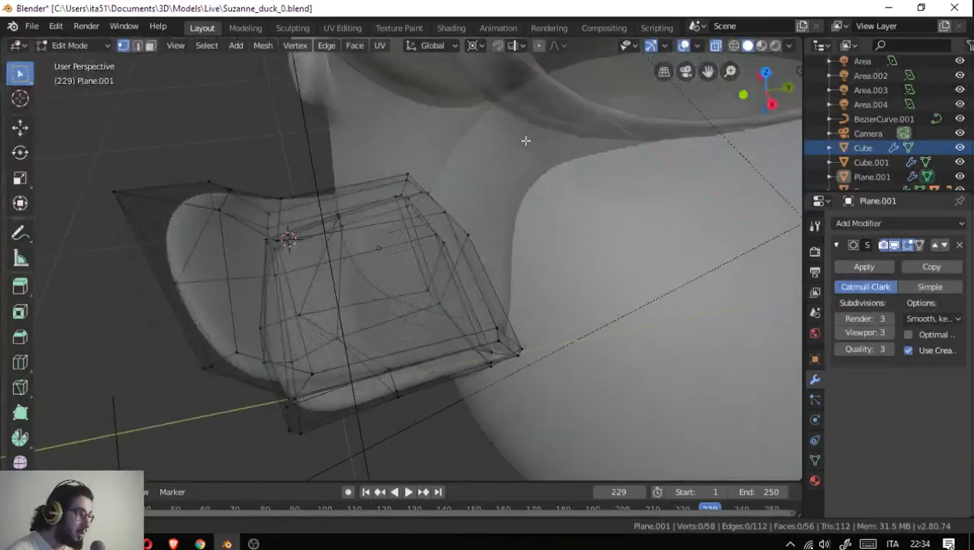
mouse_move(385, 218)
middle_down()
mouse_move(397, 202)
mouse_move(407, 228)
mouse_move(431, 184)
middle_up()
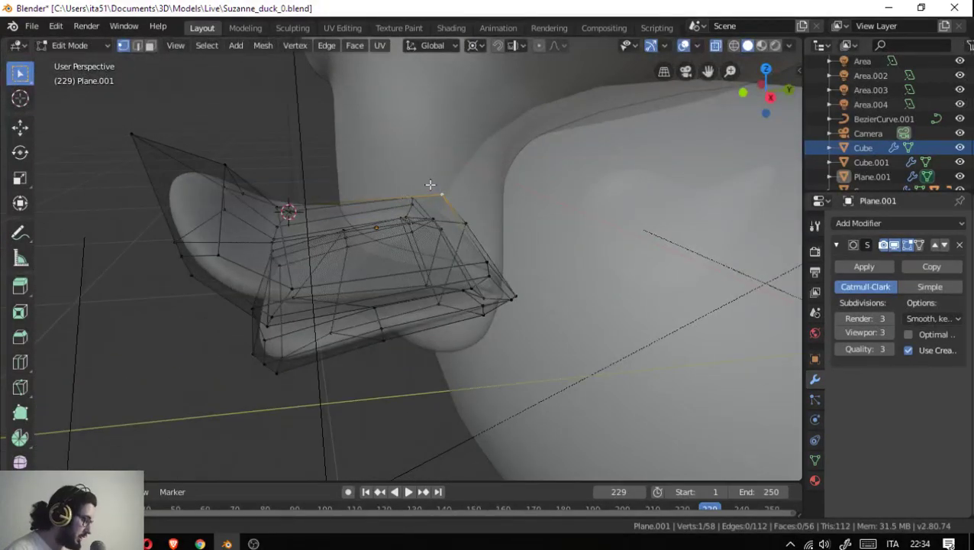
- Pull the beak's top back vertex up toward the head and shift it 0.109 m along X
key(g)
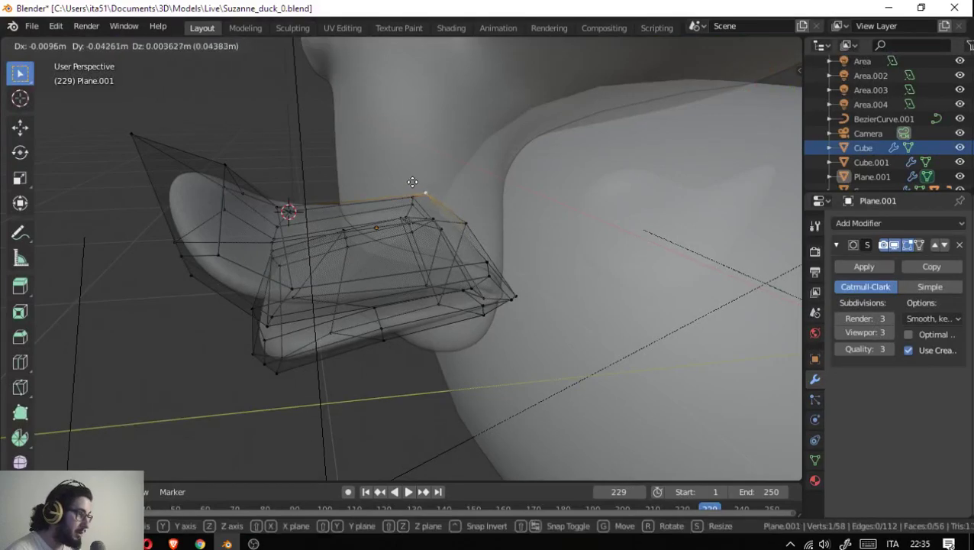
click(326, 99)
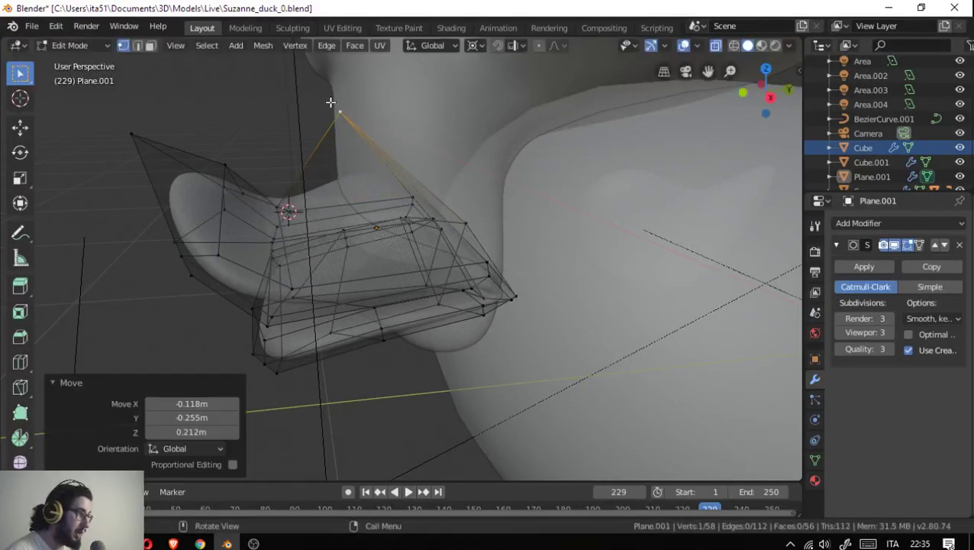
mouse_move(331, 102)
middle_down()
mouse_move(433, 152)
mouse_move(474, 159)
mouse_move(494, 145)
middle_up()
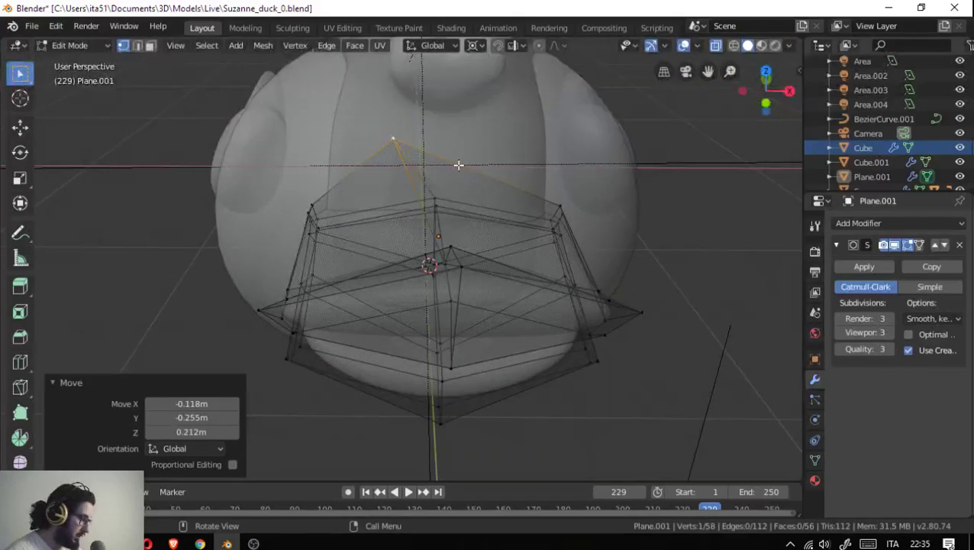
key(g)
key(x)
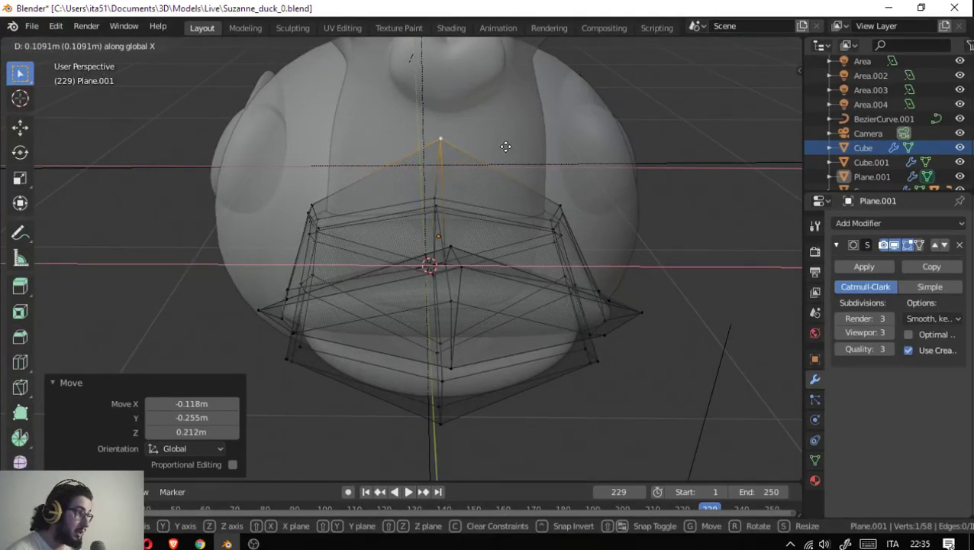
click(505, 146)
- In front orthographic view, nudge the vertex 0.00848 m along X to centre it, then disable X-ray
key(KP_1)
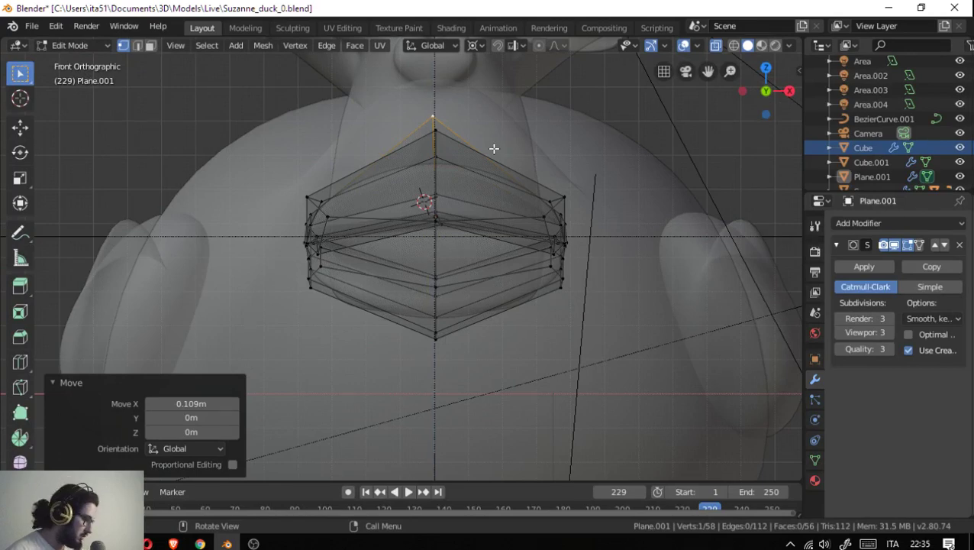
key(g)
key(x)
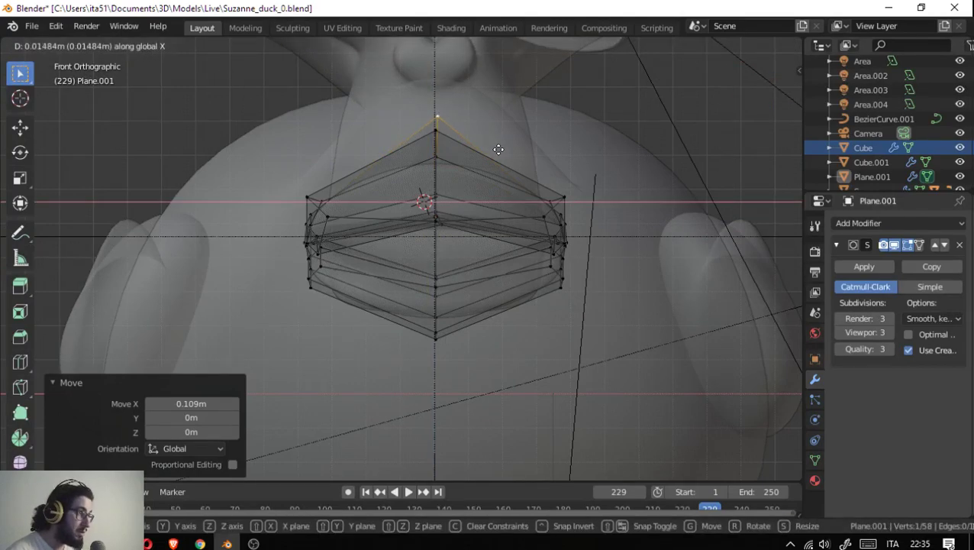
click(496, 149)
middle_drag(496, 149, 634, 58)
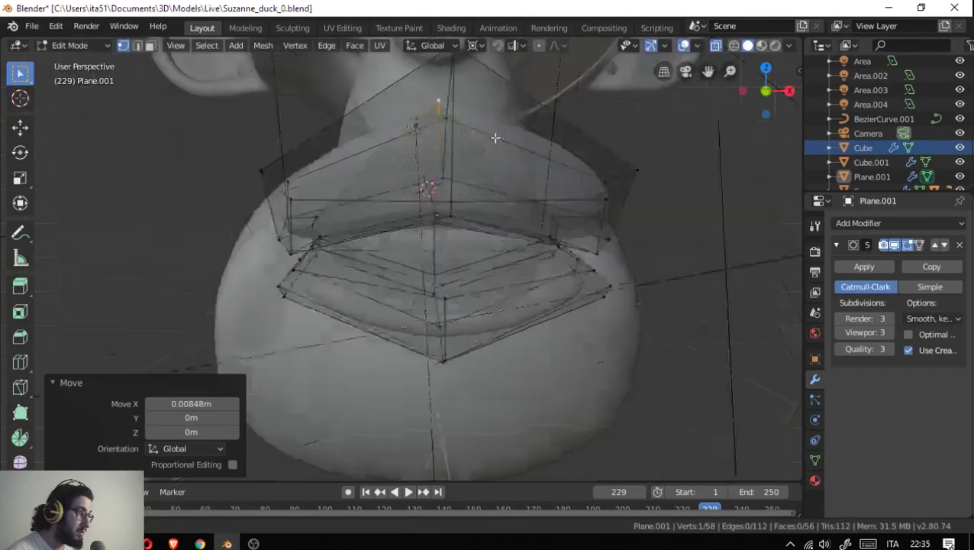
click(714, 46)
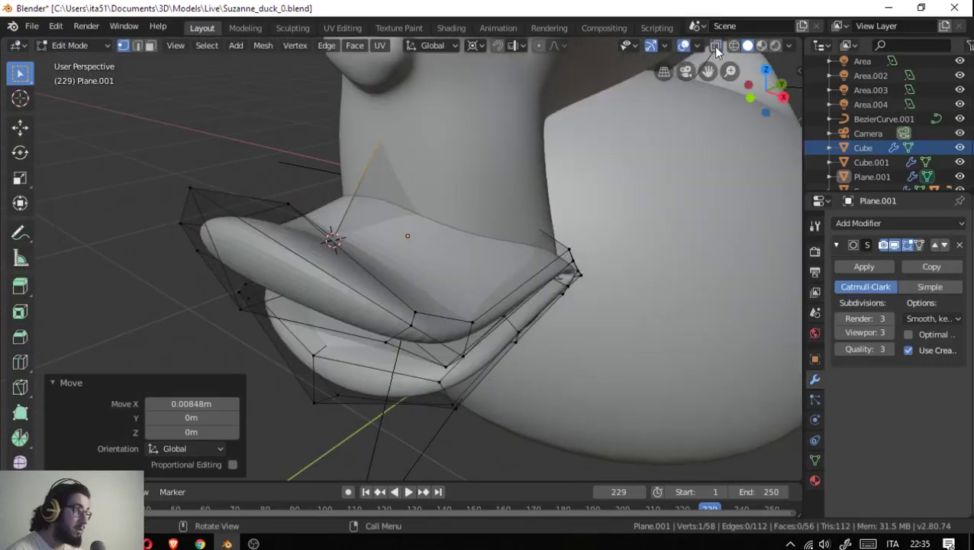
mouse_move(535, 114)
middle_down()
mouse_move(401, 101)
mouse_move(458, 160)
mouse_move(498, 161)
mouse_move(448, 111)
mouse_move(388, 158)
mouse_move(483, 202)
mouse_move(424, 263)
mouse_move(475, 29)
middle_up()
- In edge mode with X-ray on, crease the selected beak edge to 0.690
key(2)
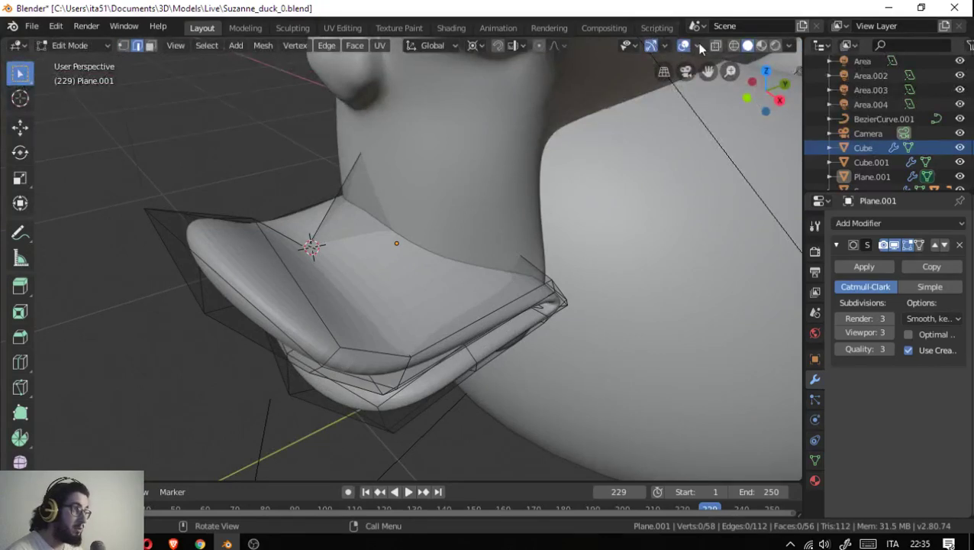
click(714, 47)
middle_drag(535, 115, 369, 172)
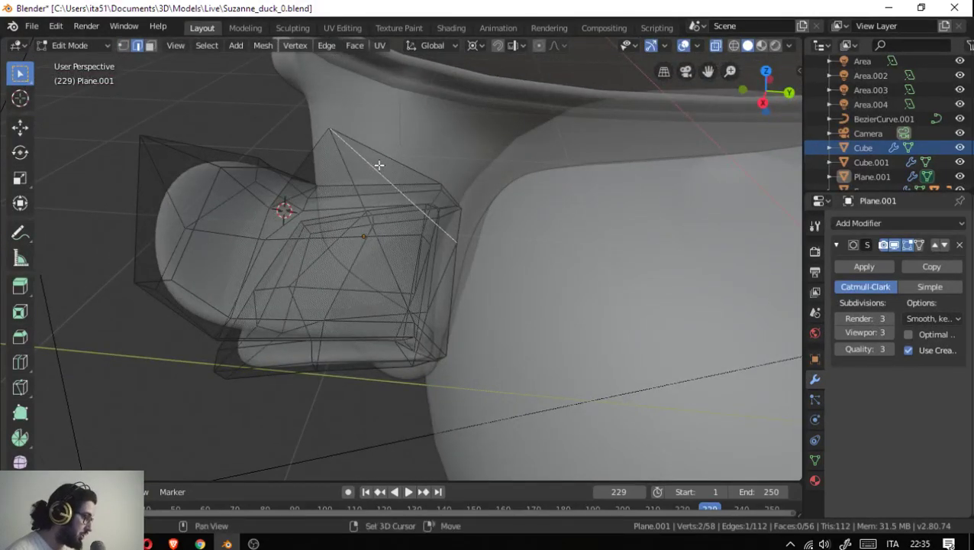
key(shift+e)
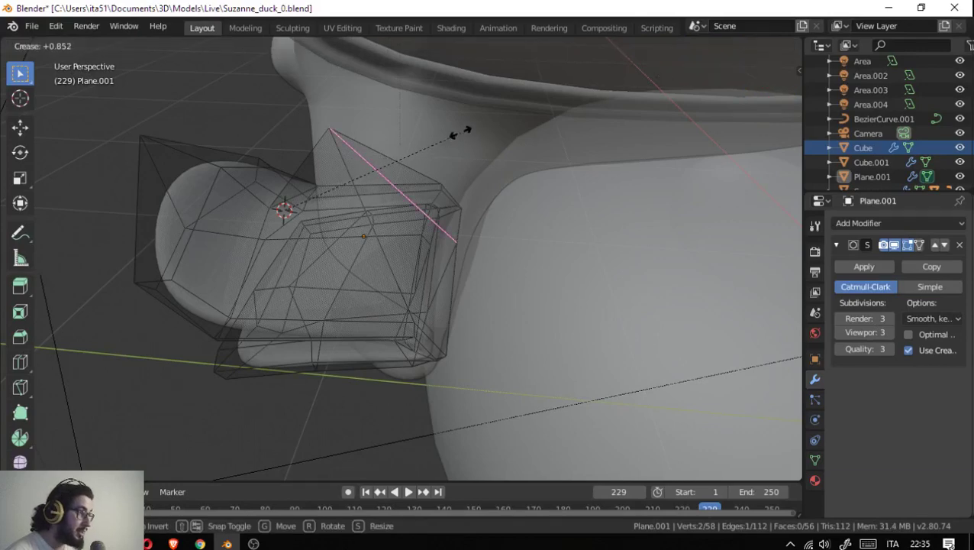
click(445, 136)
middle_drag(445, 137, 489, 151)
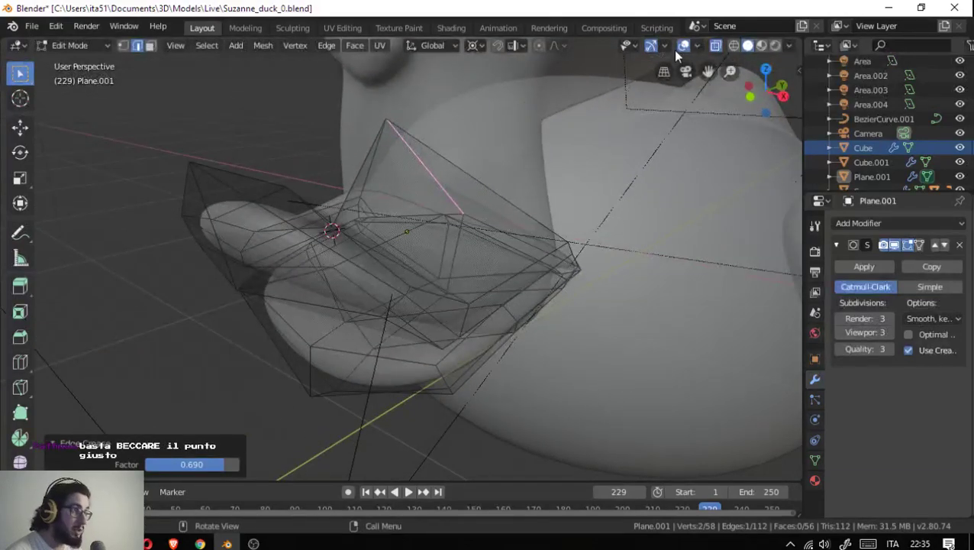
- With X-ray off, re-crease the beak edge to 0.539
click(715, 45)
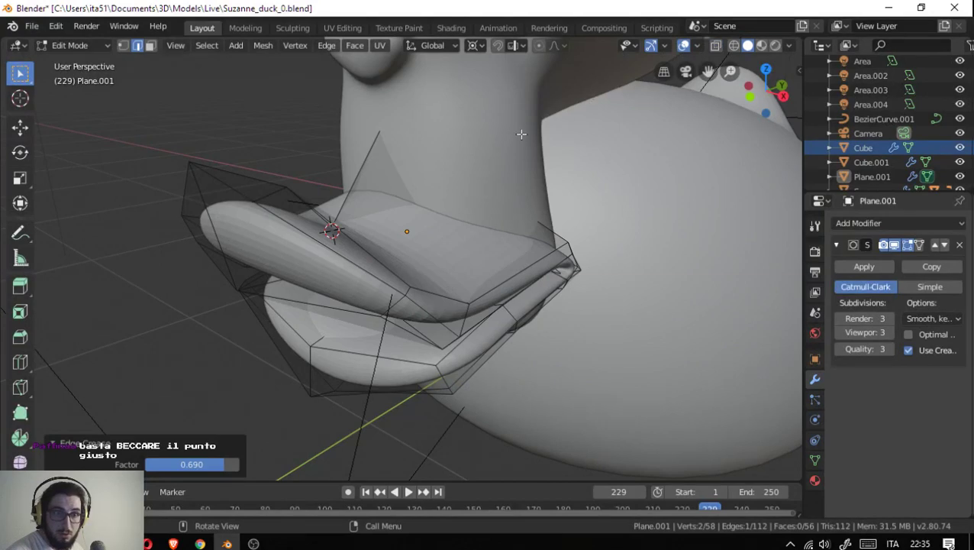
middle_drag(487, 153, 445, 186)
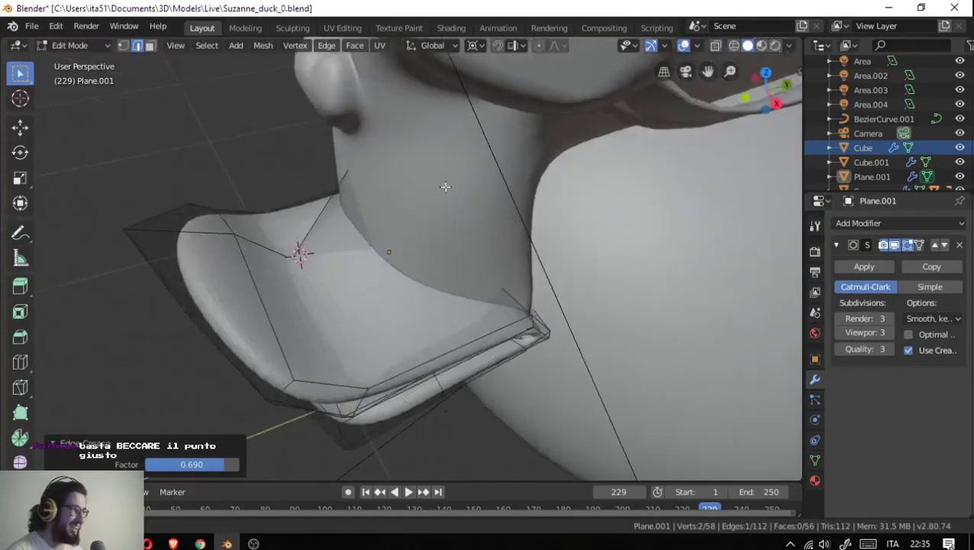
middle_drag(326, 208, 323, 211)
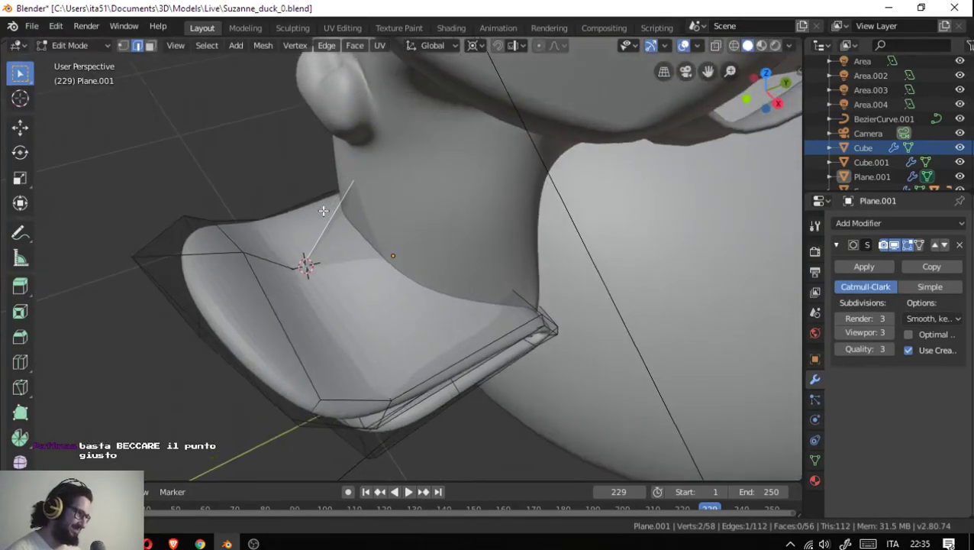
key(shift+e)
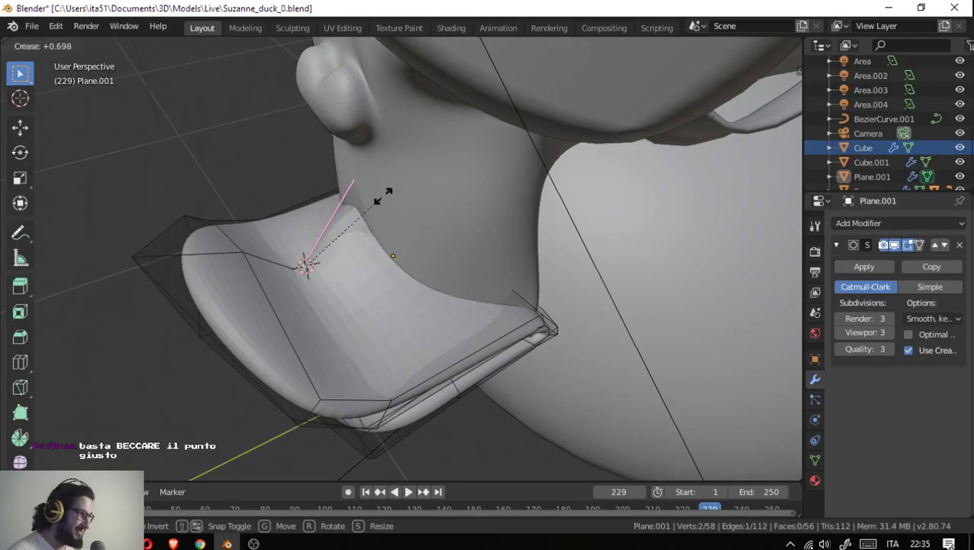
click(366, 199)
mouse_move(367, 199)
middle_down()
mouse_move(322, 157)
mouse_move(285, 184)
mouse_move(285, 211)
mouse_move(270, 225)
mouse_move(285, 233)
middle_up()
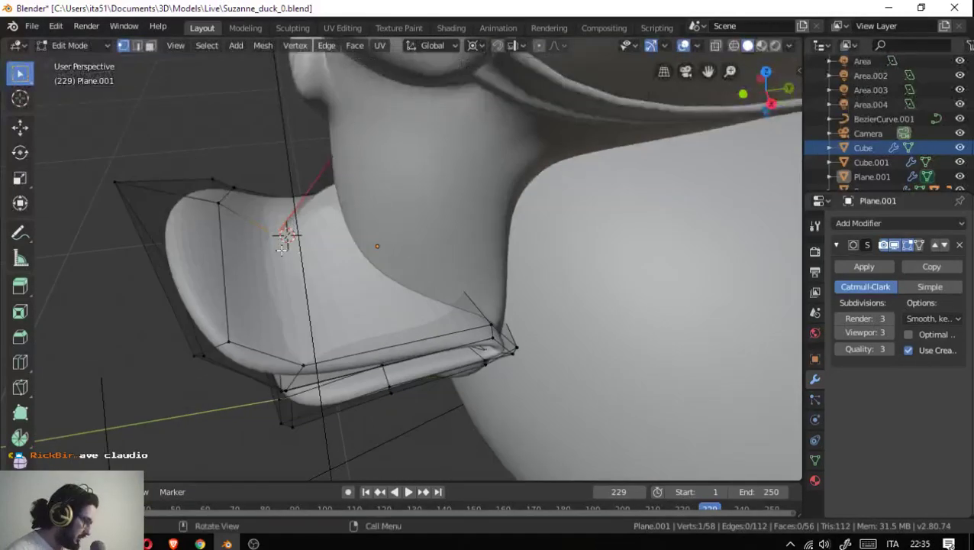
- Move the selected beak vertex along the Y axis
key(g)
key(y)
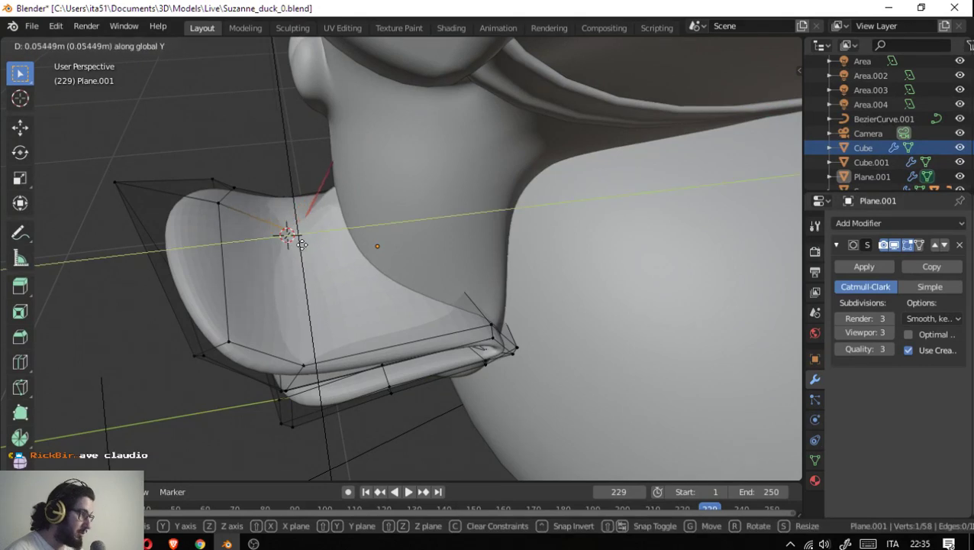
click(296, 243)
mouse_move(297, 243)
middle_down()
mouse_move(500, 196)
mouse_move(508, 223)
middle_up()
- Select the top beak edge, crease it to -0.259, then adjust to 0.113 and enable X-ray
click(499, 174)
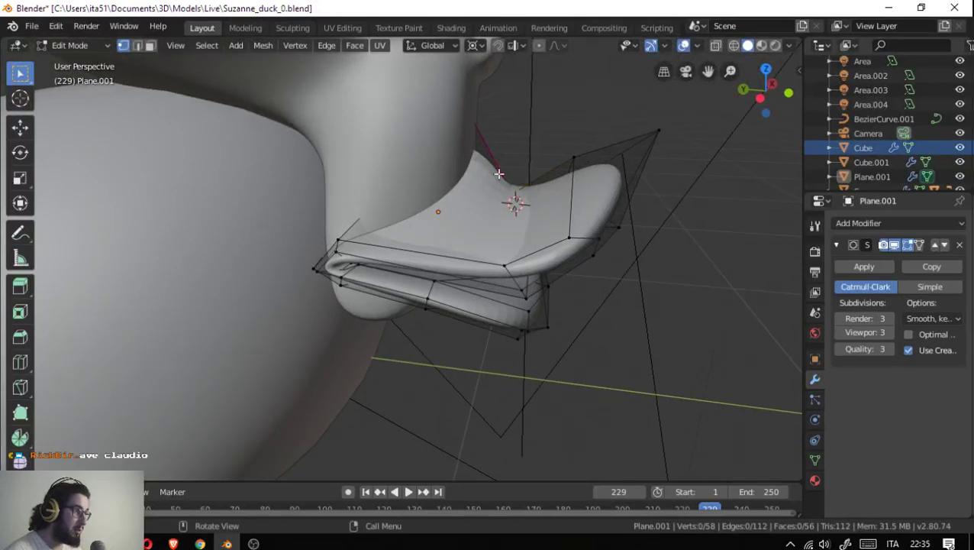
click(498, 171)
middle_drag(499, 172, 516, 200)
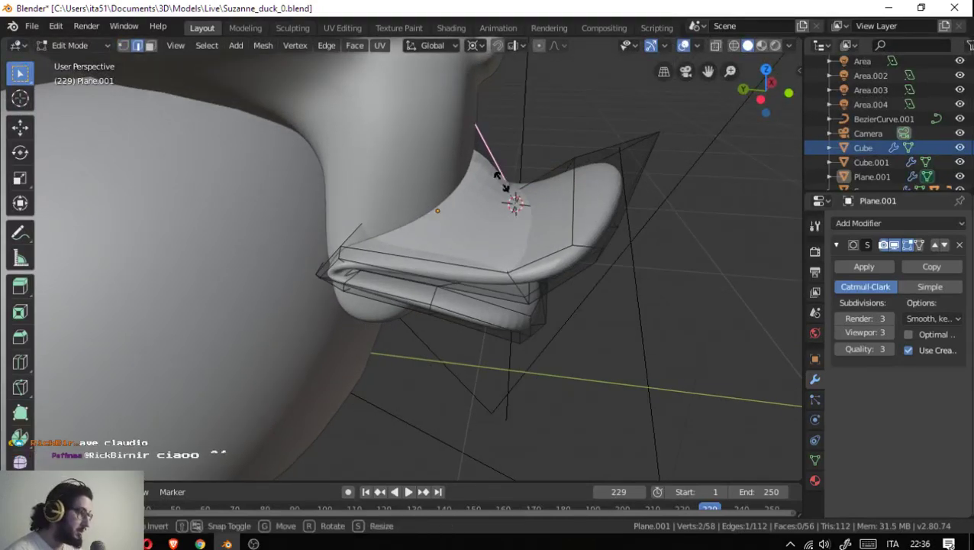
key(shift+e)
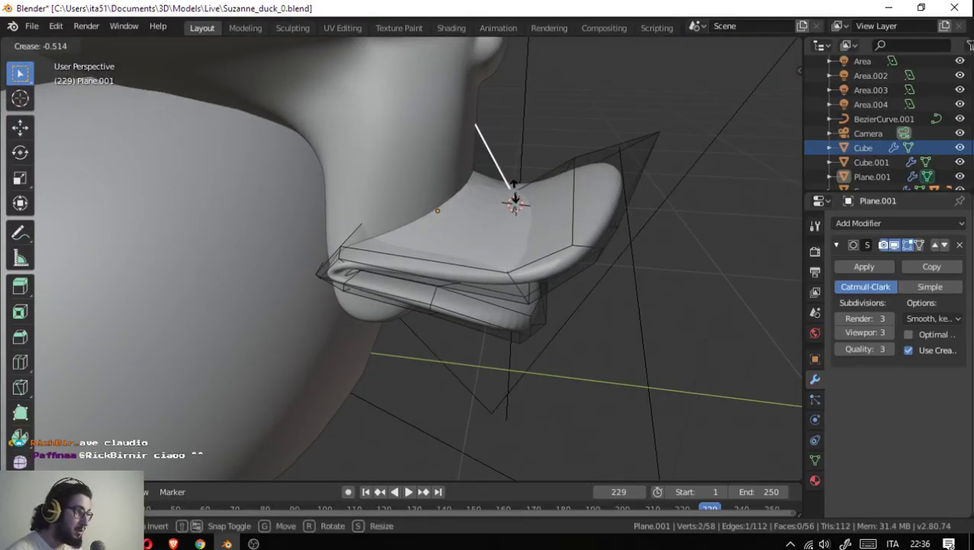
click(516, 200)
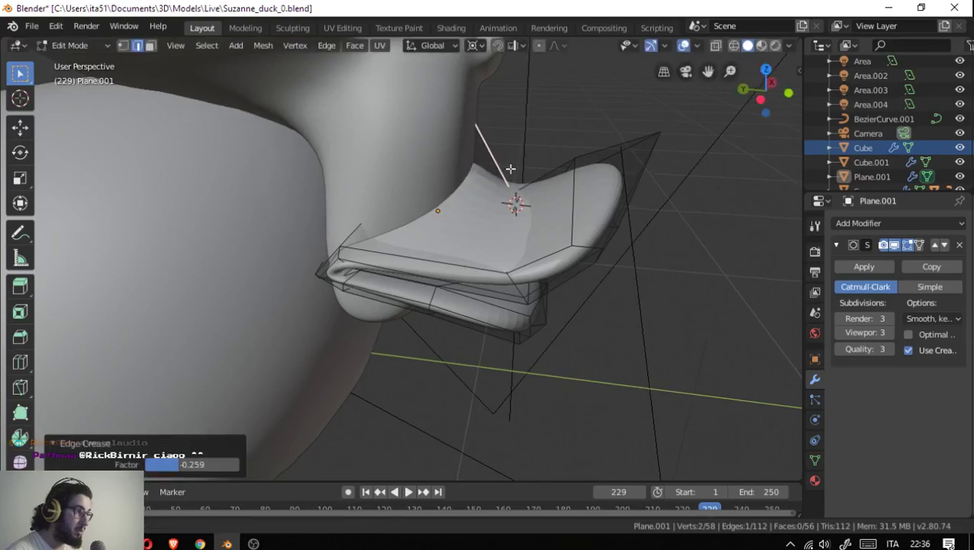
mouse_move(513, 200)
middle_down()
mouse_move(393, 168)
mouse_move(412, 187)
middle_up()
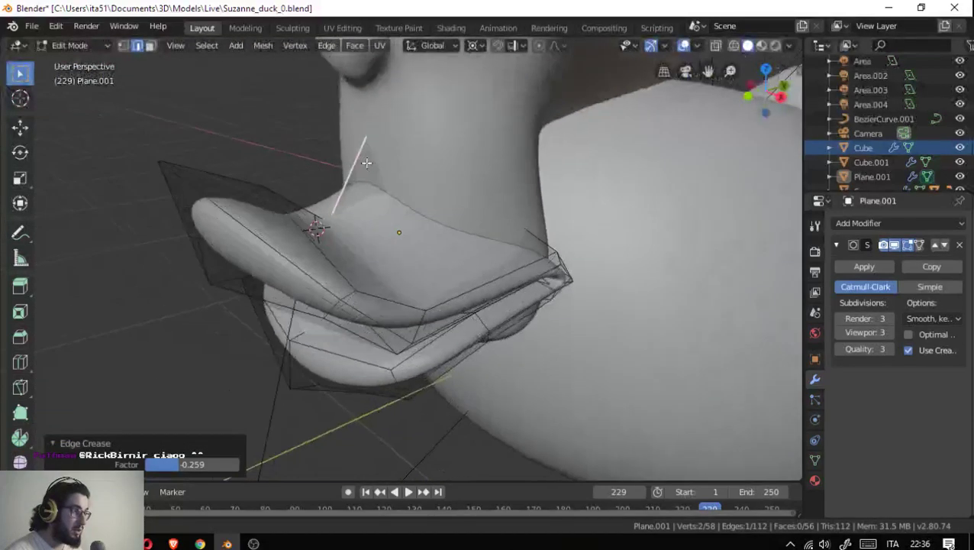
key(shift+e)
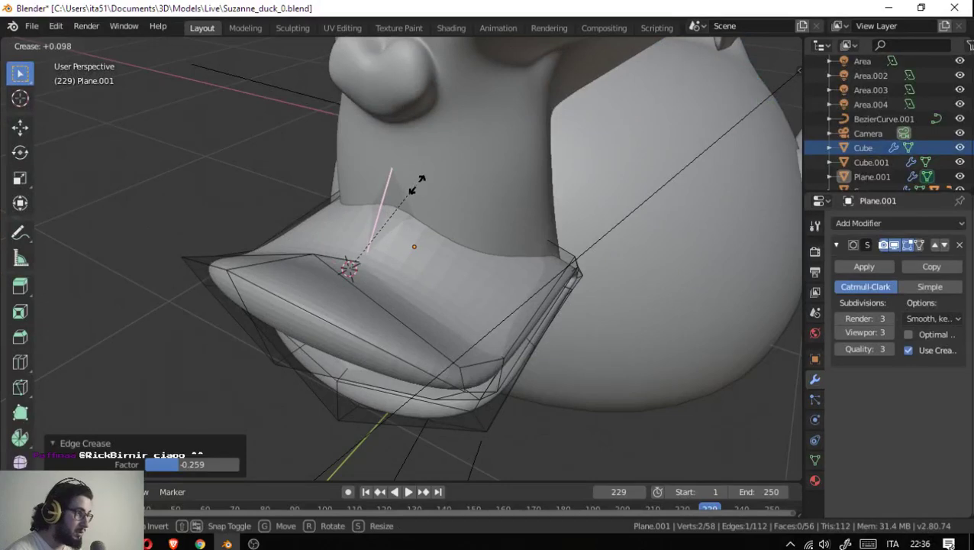
click(418, 184)
mouse_move(419, 184)
middle_down()
mouse_move(317, 147)
mouse_move(354, 138)
middle_up()
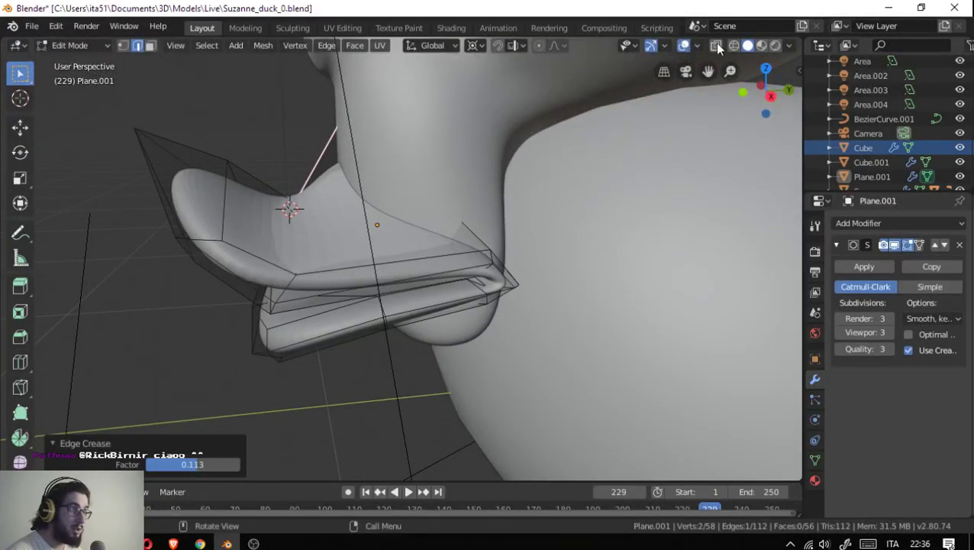
click(717, 45)
mouse_move(411, 135)
middle_down()
mouse_move(436, 153)
mouse_move(409, 165)
middle_up()
- Move the beak's top vertex along Y, then turn X-ray off and inspect the beak
key(g)
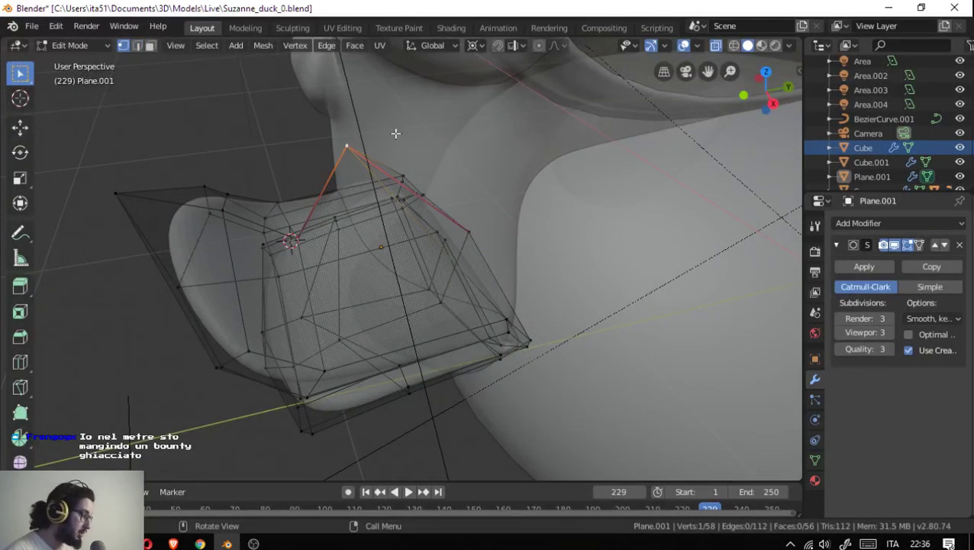
key(g)
key(y)
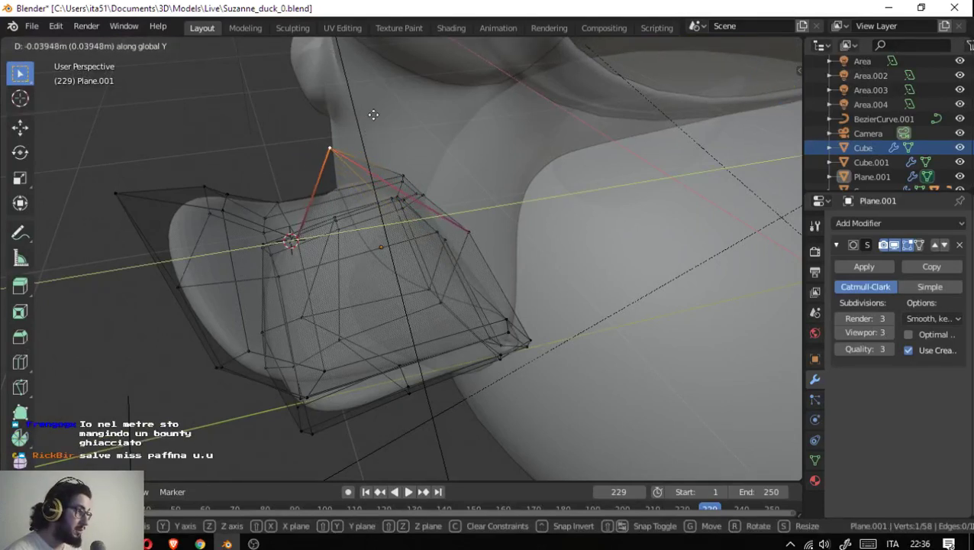
click(354, 113)
mouse_move(354, 113)
middle_down()
mouse_move(494, 150)
mouse_move(595, 126)
middle_up()
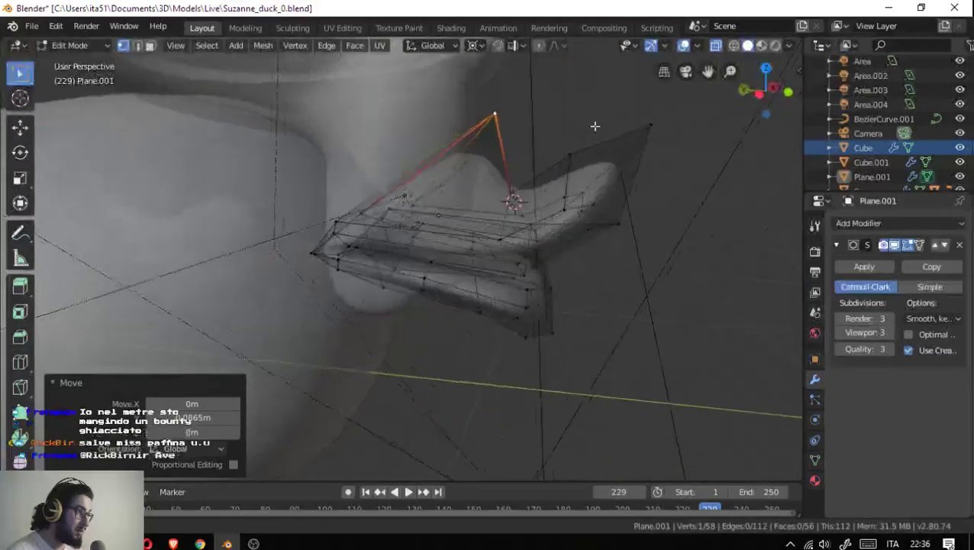
click(716, 45)
mouse_move(684, 72)
middle_down()
mouse_move(520, 149)
mouse_move(468, 207)
mouse_move(418, 178)
mouse_move(307, 159)
mouse_move(327, 155)
middle_up()
middle_drag(386, 150, 469, 252)
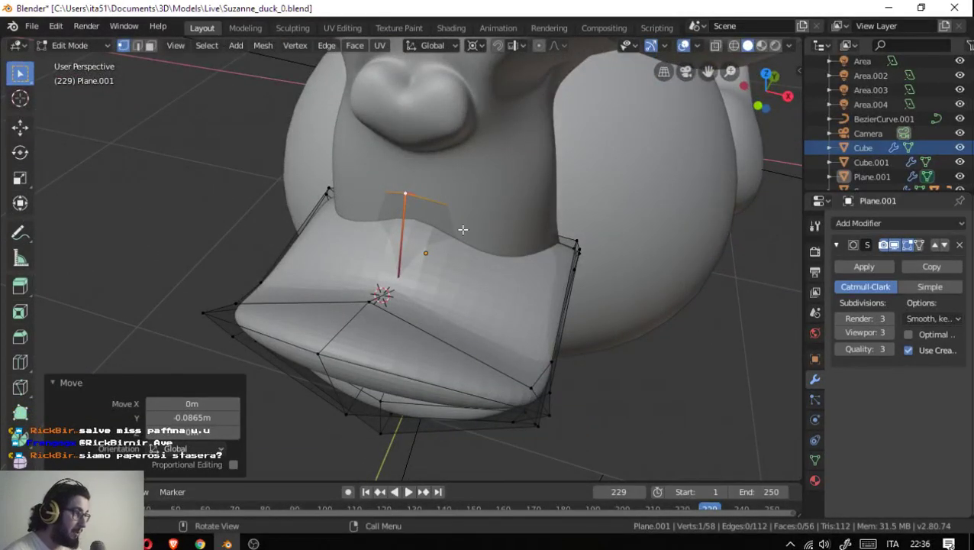
scroll(463, 229, up, 5)
scroll(462, 229, up, 2)
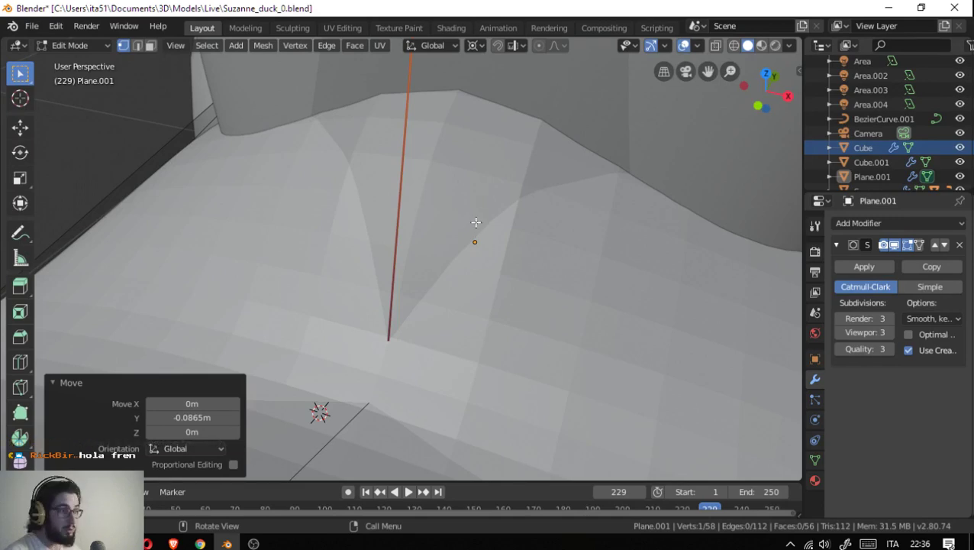
mouse_move(546, 155)
middle_down()
mouse_move(455, 213)
mouse_move(518, 281)
mouse_move(649, 304)
middle_up()
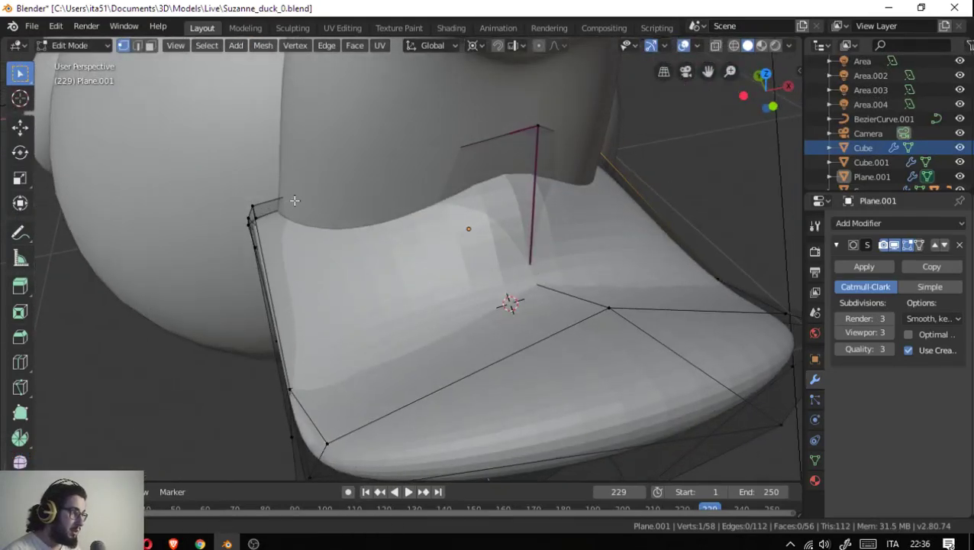
middle_drag(296, 202, 292, 247)
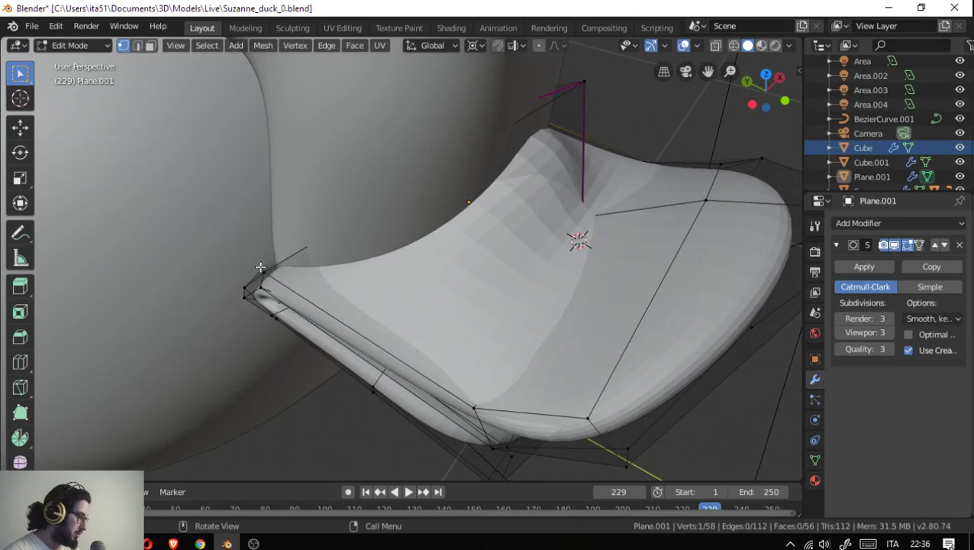
mouse_move(456, 201)
middle_down()
mouse_move(394, 172)
mouse_move(385, 181)
middle_up()
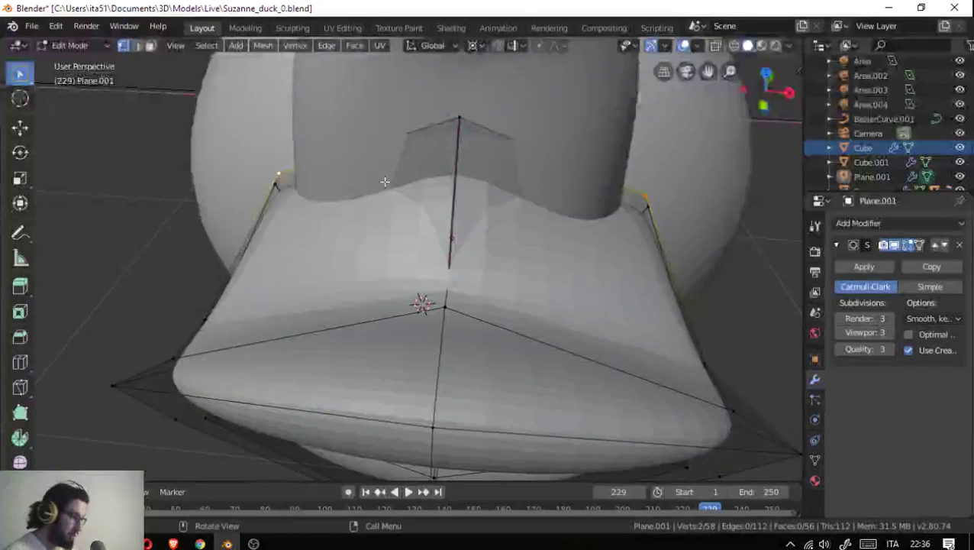
- Narrow the upper corner vertices to 0.428 along X and shift them along Y
key(s)
key(x)
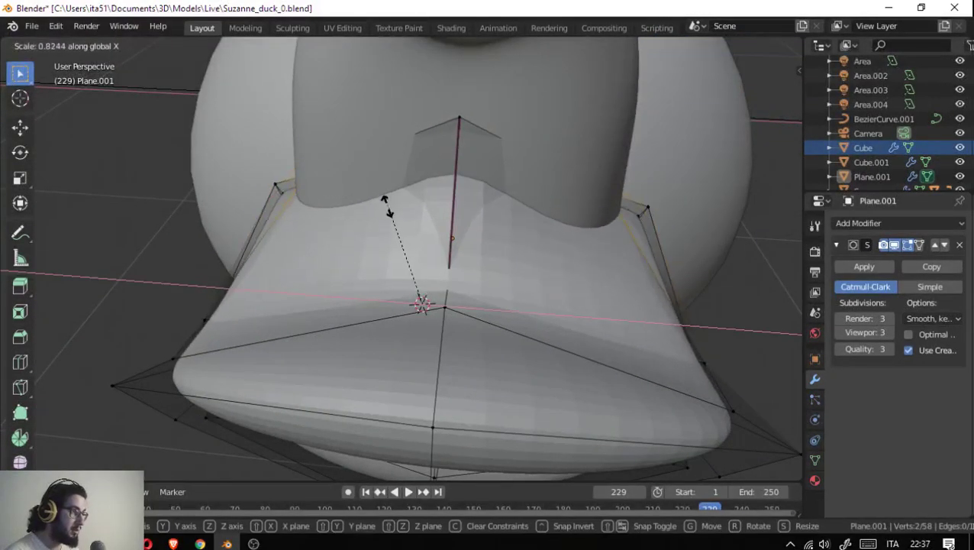
click(386, 257)
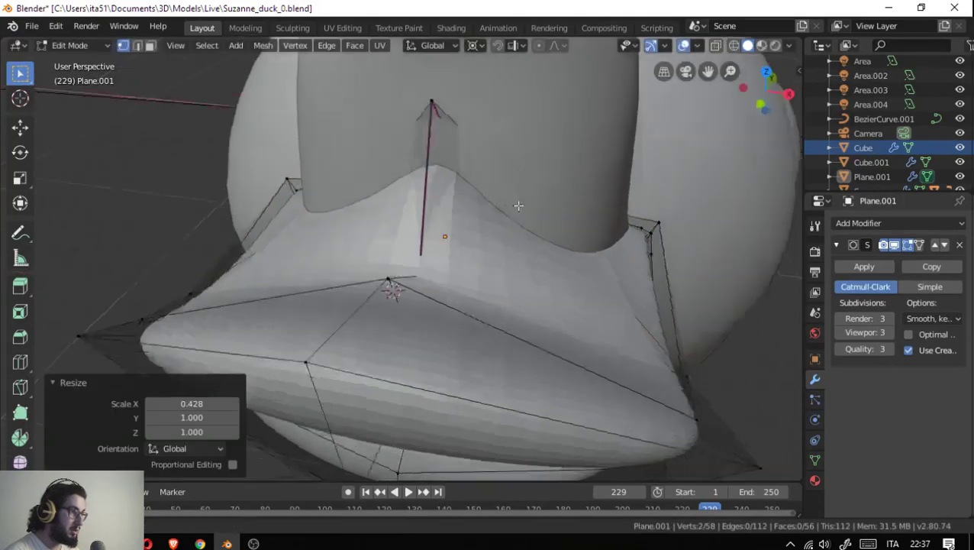
mouse_move(385, 257)
middle_down()
mouse_move(438, 191)
mouse_move(405, 148)
mouse_move(402, 217)
middle_up()
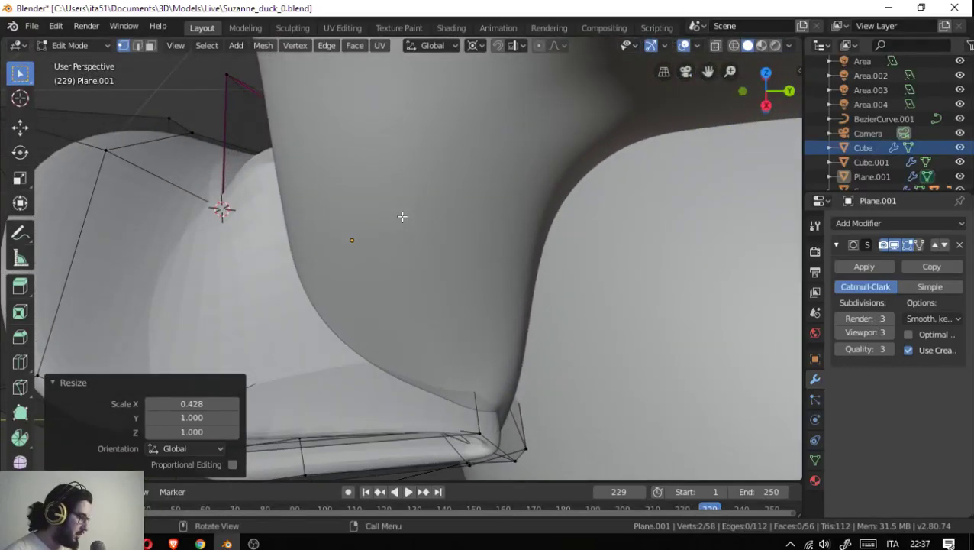
key(g)
key(y)
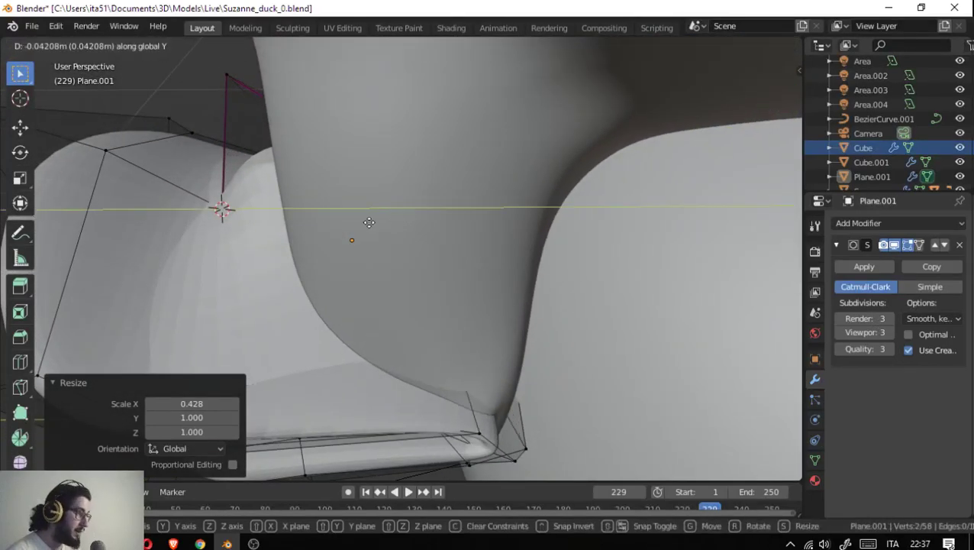
click(285, 217)
middle_drag(285, 217, 302, 140)
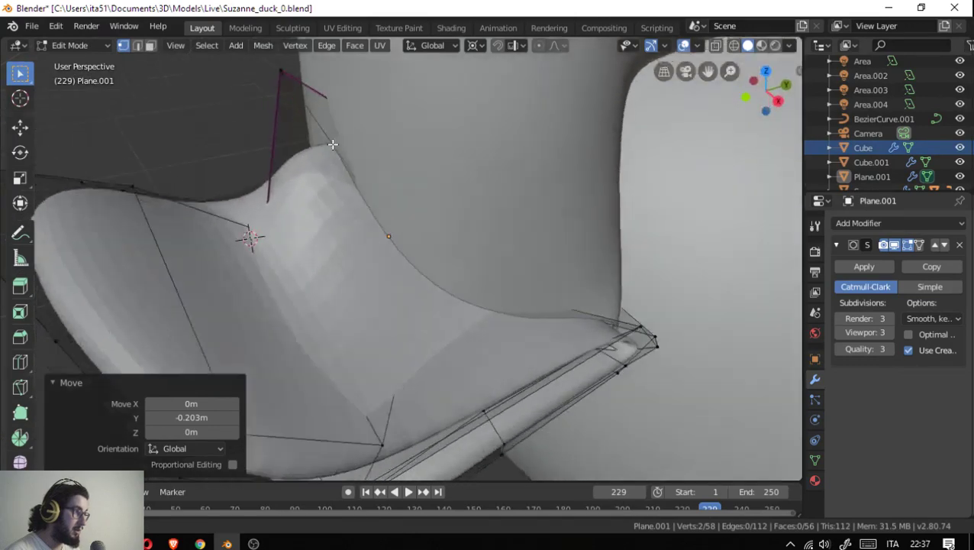
- Move the single top beak vertex 0.0753 m along Y
click(279, 71)
middle_drag(278, 72, 248, 122)
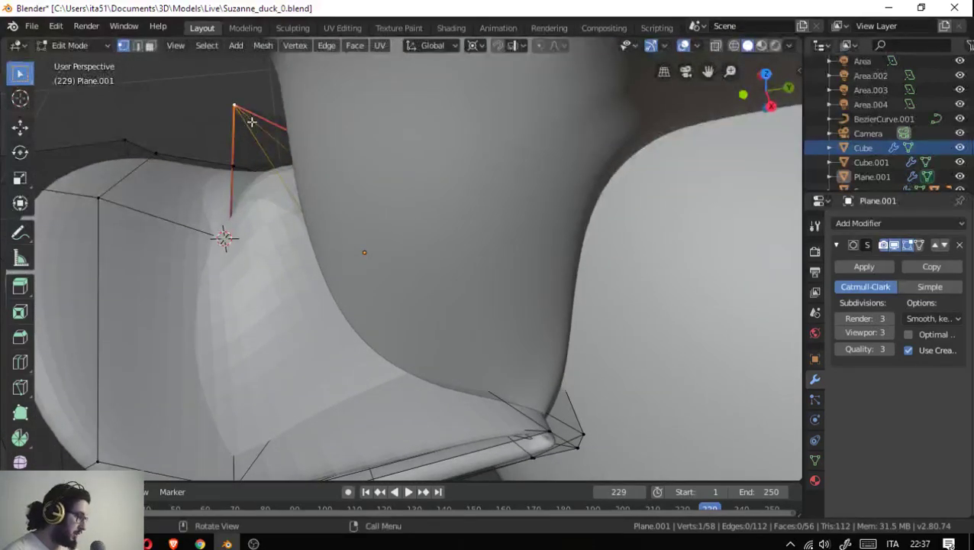
key(g)
key(y)
click(298, 117)
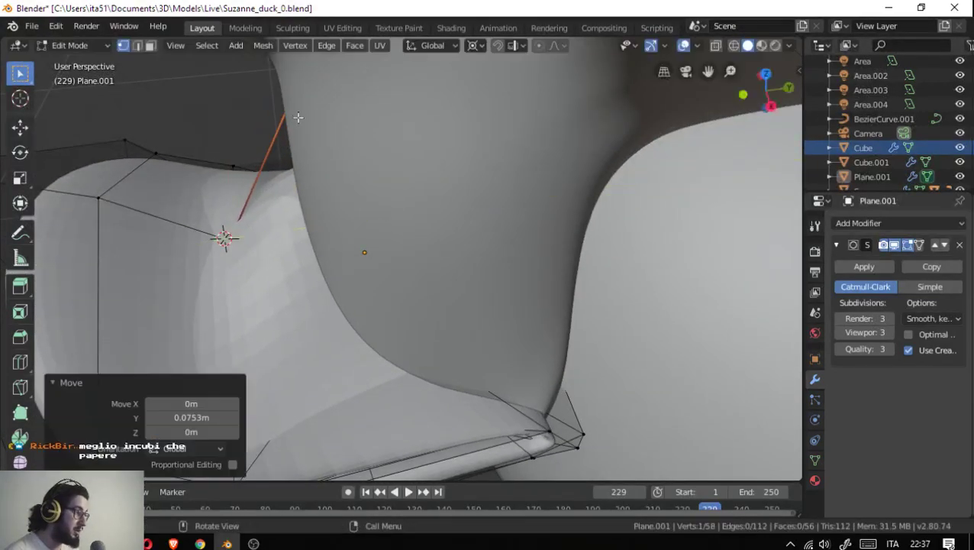
mouse_move(297, 117)
middle_down()
mouse_move(561, 102)
mouse_move(401, 123)
mouse_move(228, 192)
mouse_move(292, 84)
middle_up()
mouse_move(210, 230)
middle_down()
mouse_move(347, 315)
mouse_move(396, 314)
mouse_move(331, 349)
mouse_move(438, 299)
mouse_move(463, 369)
middle_up()
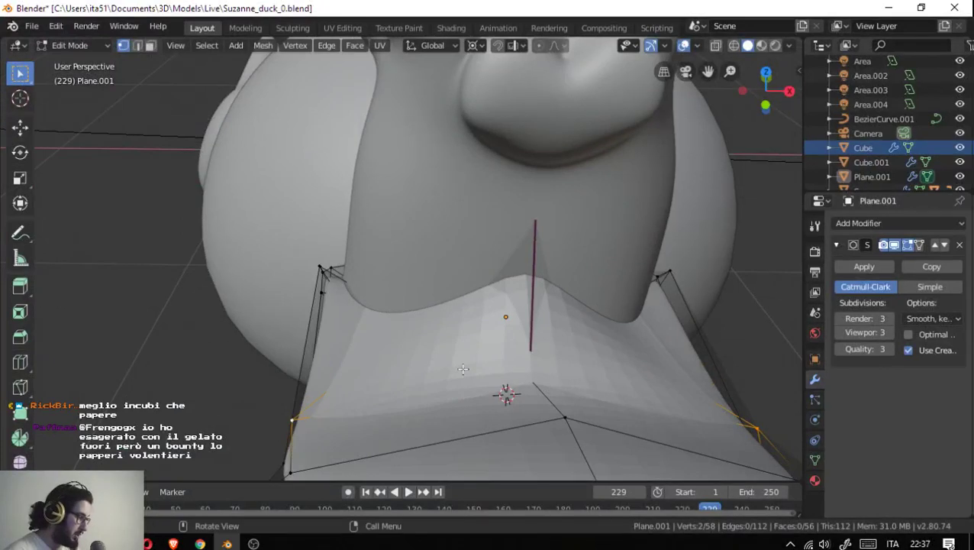
- Scale the upper vertices to 0.797 along X and move them 0.161 m along Y
key(s)
key(x)
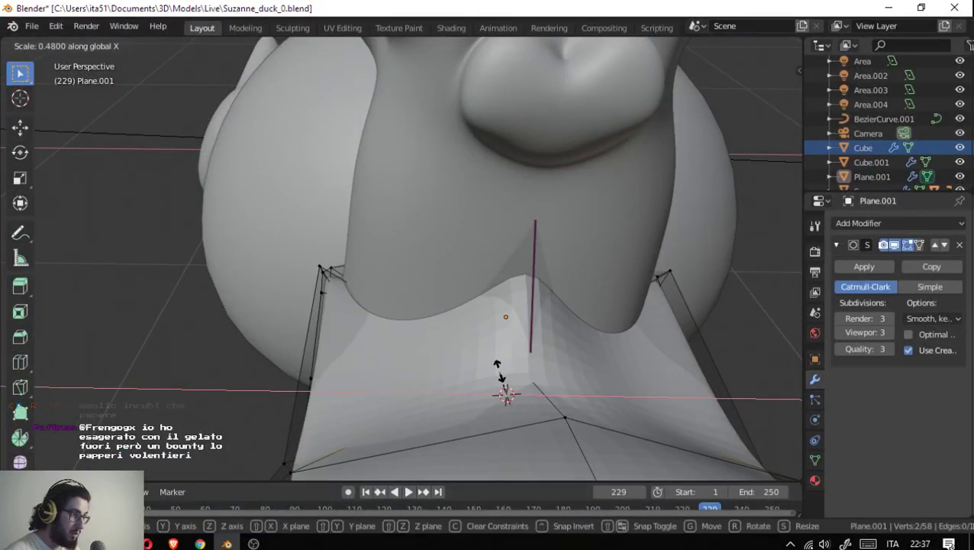
click(461, 385)
mouse_move(461, 385)
middle_down()
mouse_move(389, 351)
mouse_move(322, 297)
mouse_move(274, 288)
middle_up()
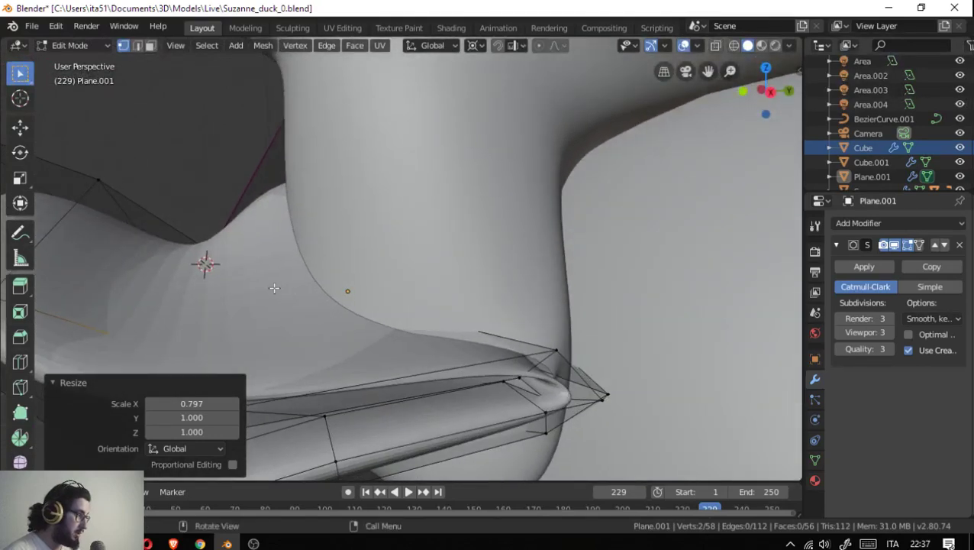
key(g)
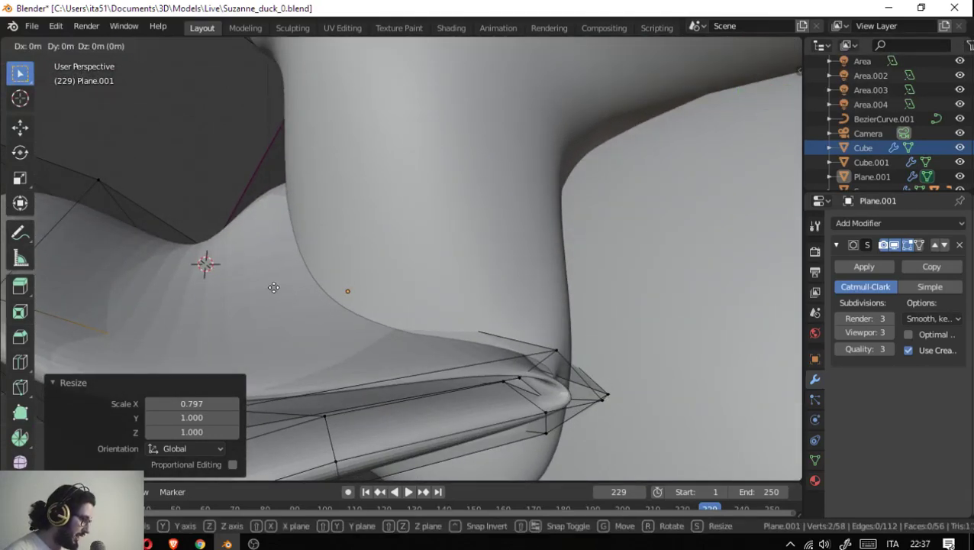
key(y)
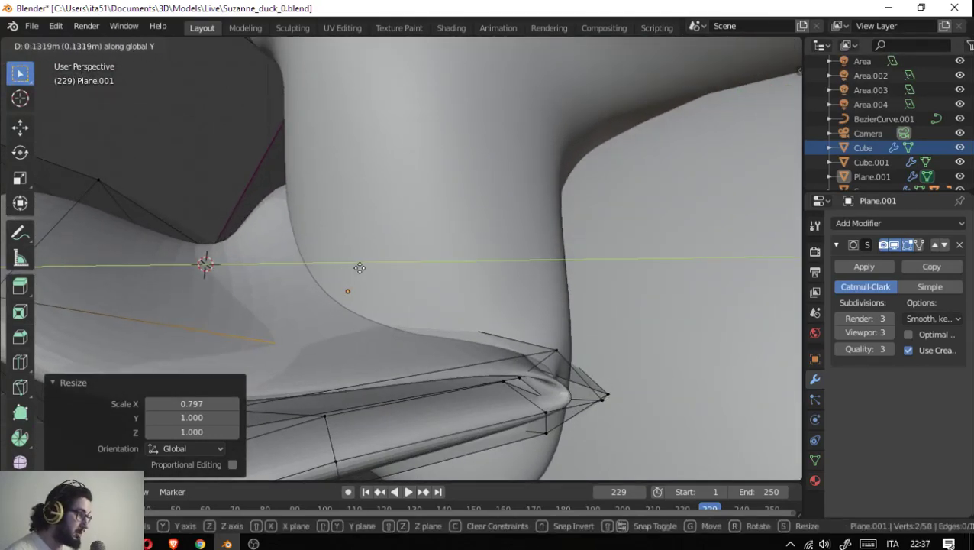
click(374, 264)
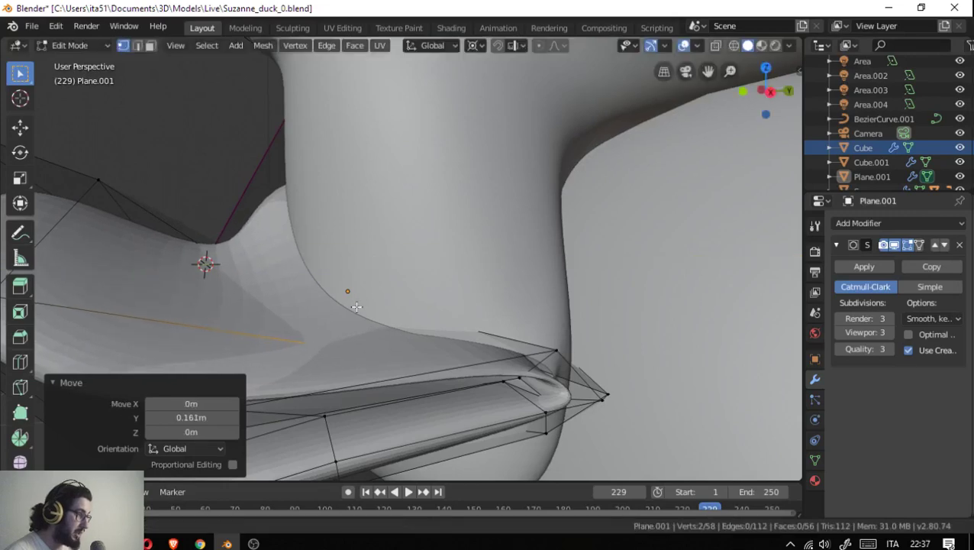
mouse_move(374, 264)
middle_down()
mouse_move(359, 284)
mouse_move(280, 305)
middle_up()
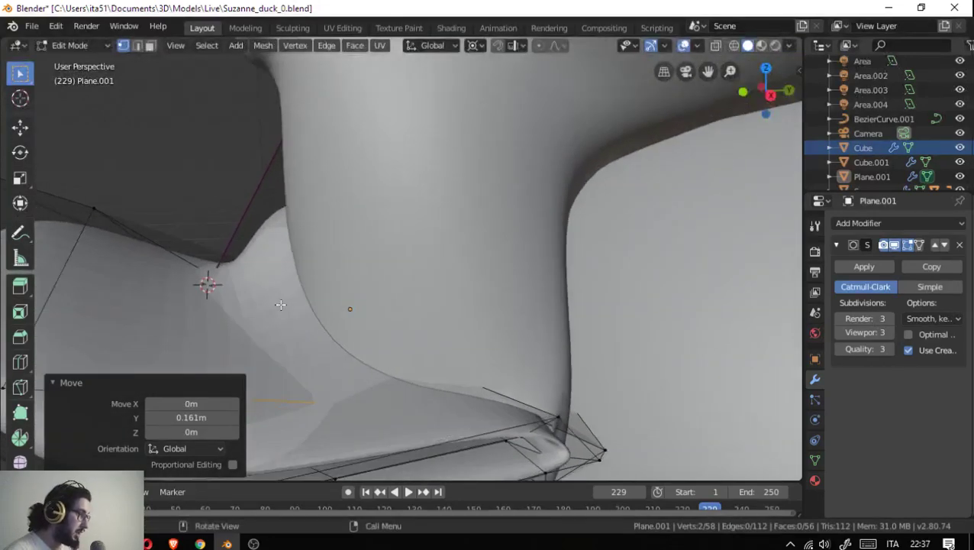
mouse_move(195, 285)
middle_down()
mouse_move(562, 313)
mouse_move(444, 327)
middle_up()
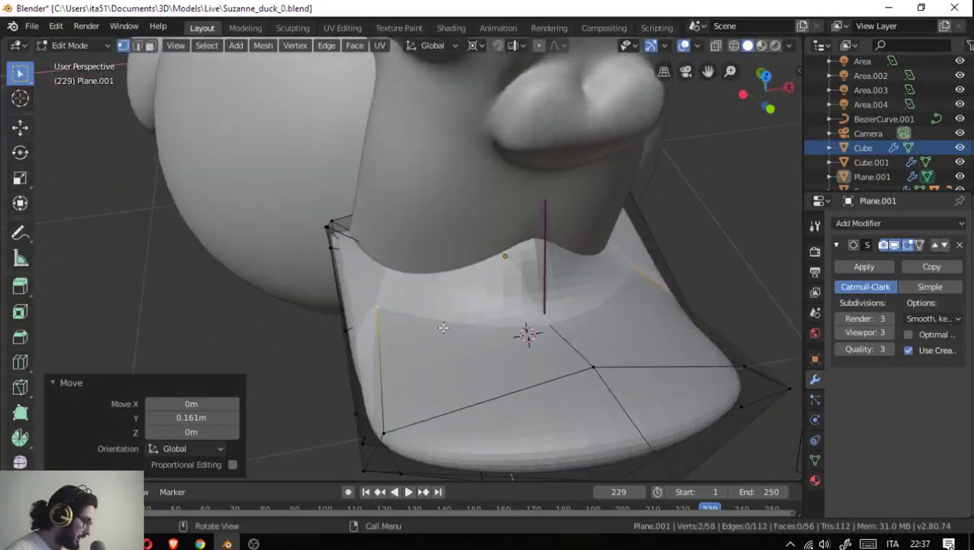
- Narrow the upper vertices to 0.424 along X and raise a beak vertex 0.0736 m on Z
key(s)
key(x)
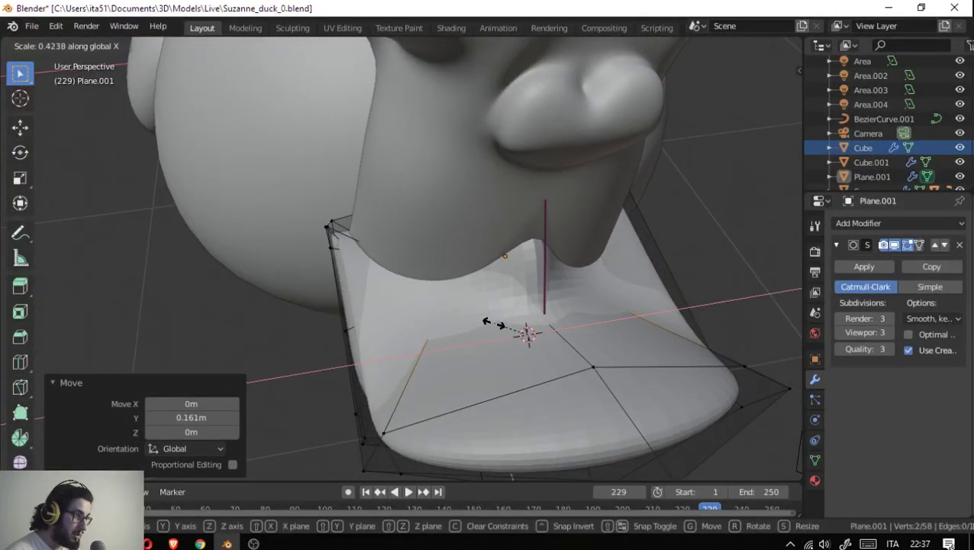
click(493, 324)
mouse_move(492, 324)
middle_down()
mouse_move(496, 365)
mouse_move(359, 261)
mouse_move(312, 206)
mouse_move(315, 226)
middle_up()
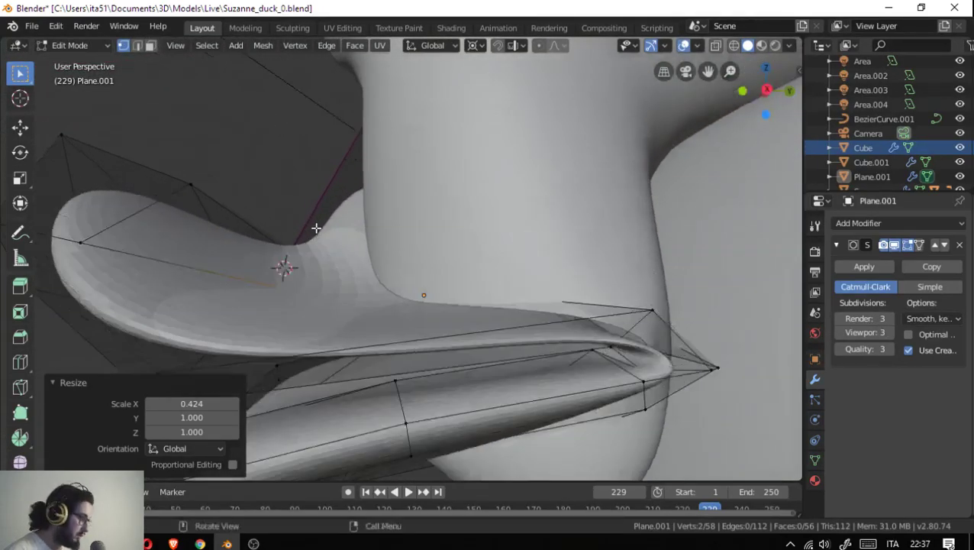
key(g)
key(z)
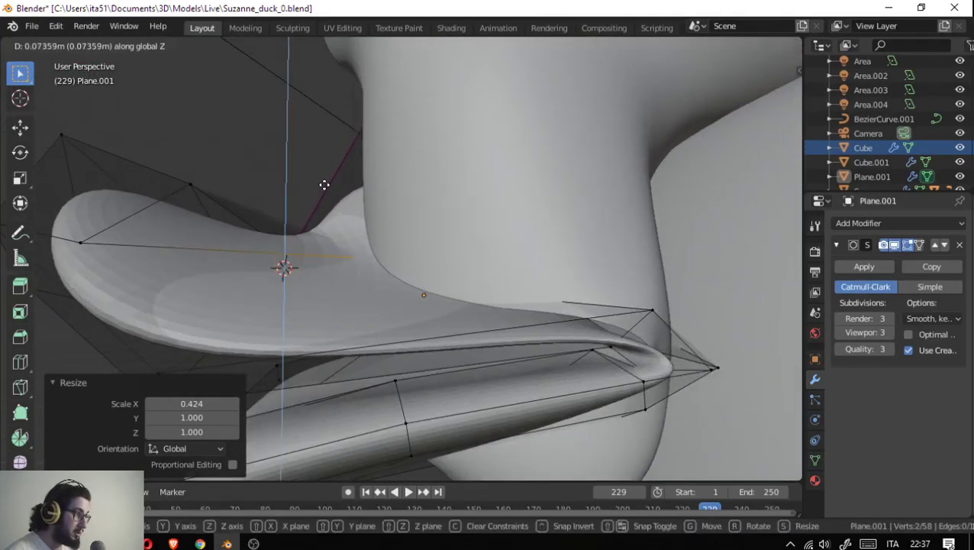
click(322, 183)
mouse_move(322, 202)
middle_down()
mouse_move(338, 220)
mouse_move(349, 213)
mouse_move(290, 282)
mouse_move(277, 257)
mouse_move(318, 228)
mouse_move(367, 236)
middle_up()
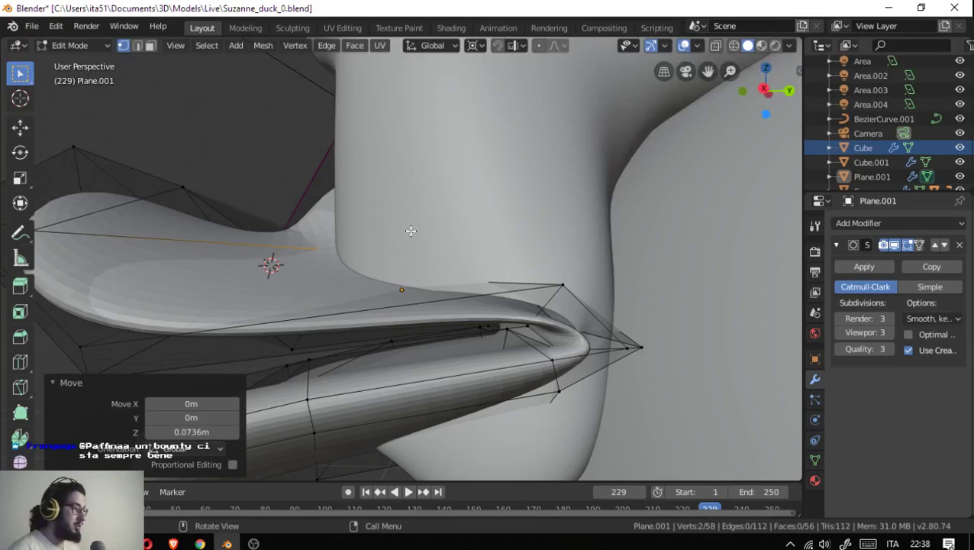
- Add a second vertex and raise both upper-beak cage vertices 0.0717 m along Z
middle_drag(324, 302, 365, 291)
mouse_move(311, 310)
middle_down()
mouse_move(408, 329)
mouse_move(498, 267)
mouse_move(539, 276)
mouse_move(446, 342)
mouse_move(456, 346)
mouse_move(439, 345)
middle_up()
shift+click(452, 368)
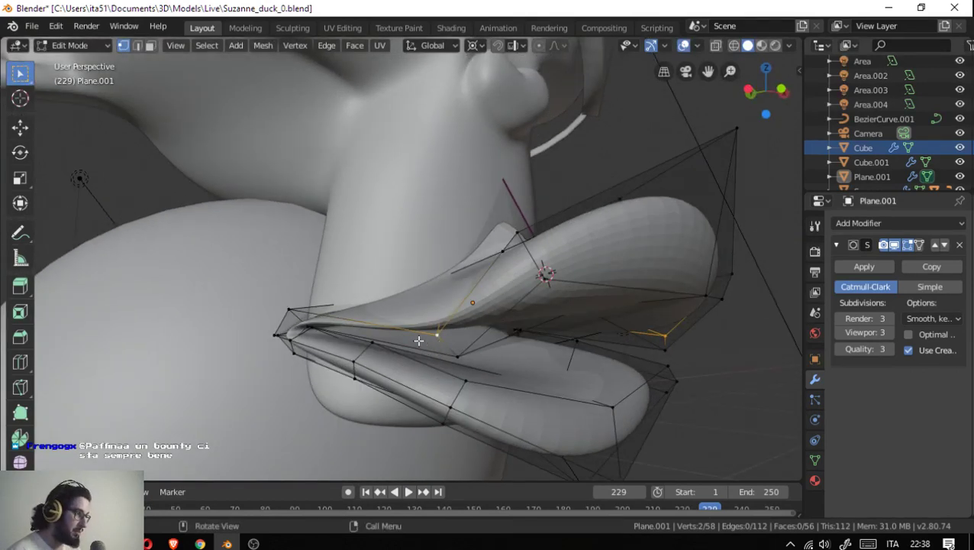
key(g)
key(z)
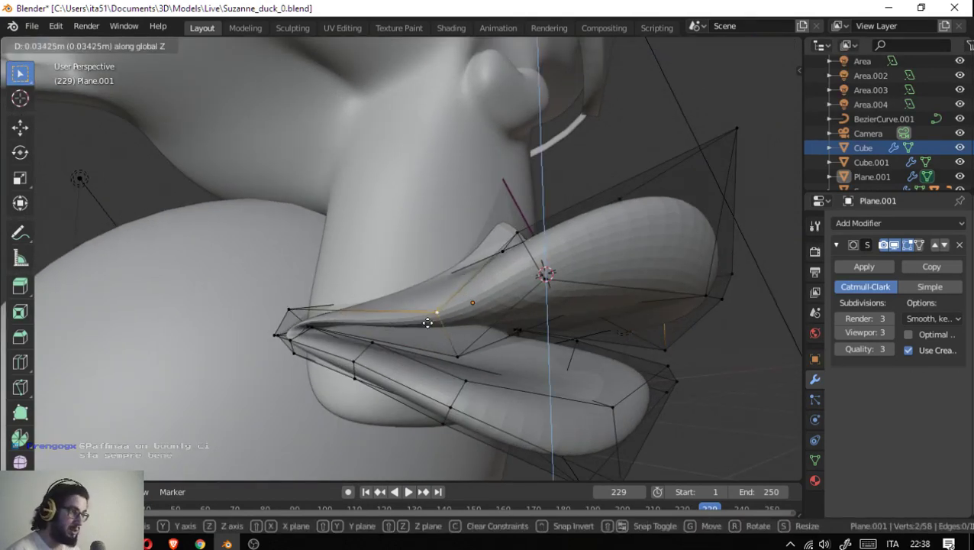
click(462, 330)
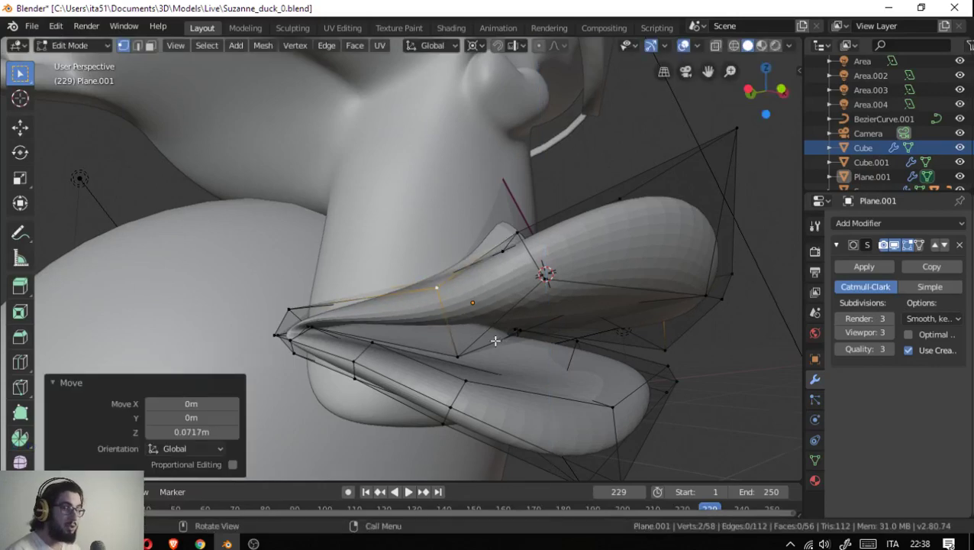
middle_drag(496, 340, 393, 295)
click(326, 298)
middle_drag(326, 298, 532, 341)
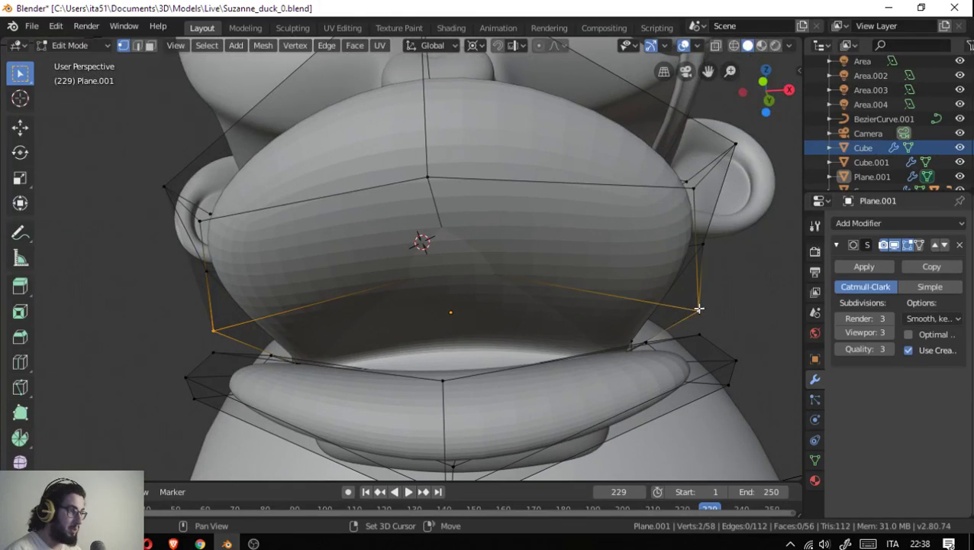
- Spread the selected beak vertex pair wider to 1.189 along X
key(s)
key(x)
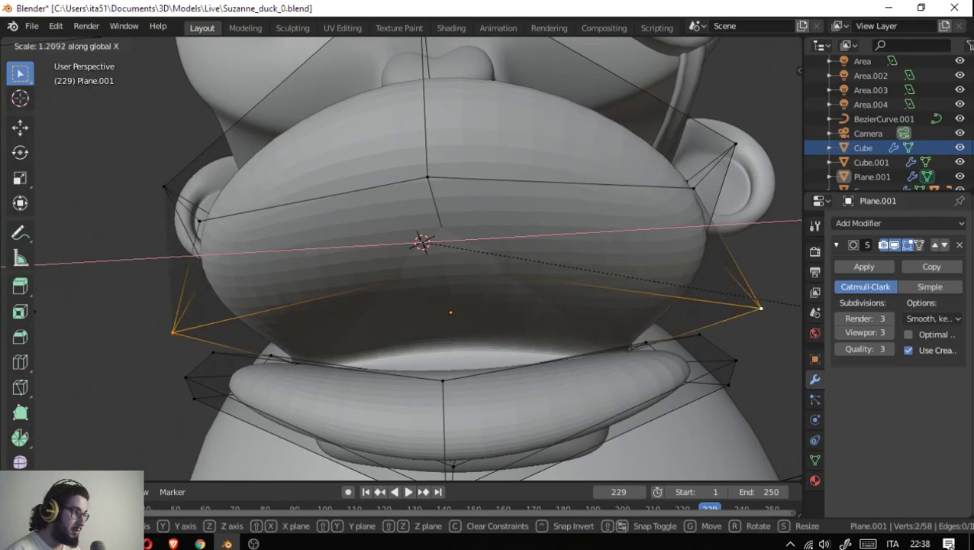
click(21, 310)
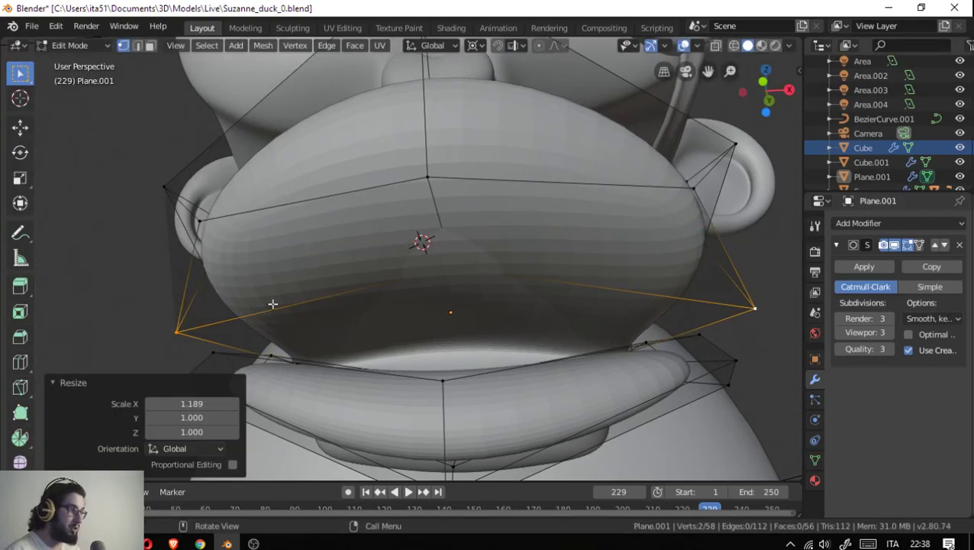
mouse_move(272, 304)
middle_down()
mouse_move(223, 351)
mouse_move(336, 385)
mouse_move(465, 396)
middle_up()
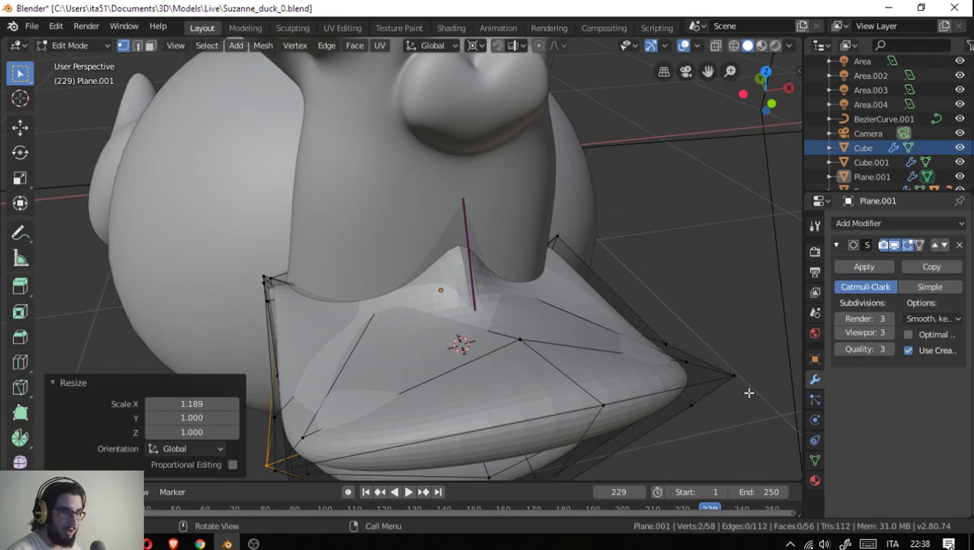
- Select another opposite vertex pair, pull it in to 0.739 along X and raise it 0.0466 m
click(669, 359)
shift+click(298, 429)
middle_drag(337, 394, 311, 387)
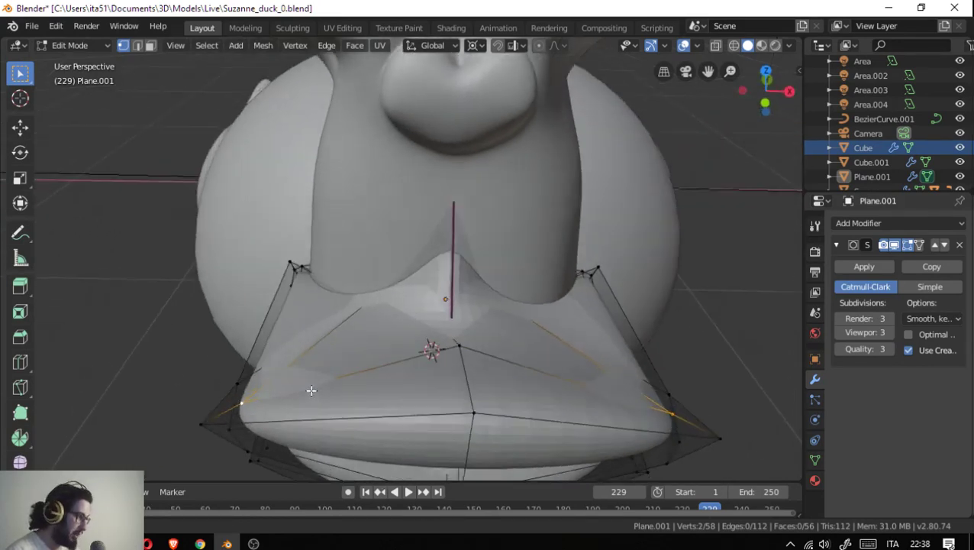
key(s)
key(x)
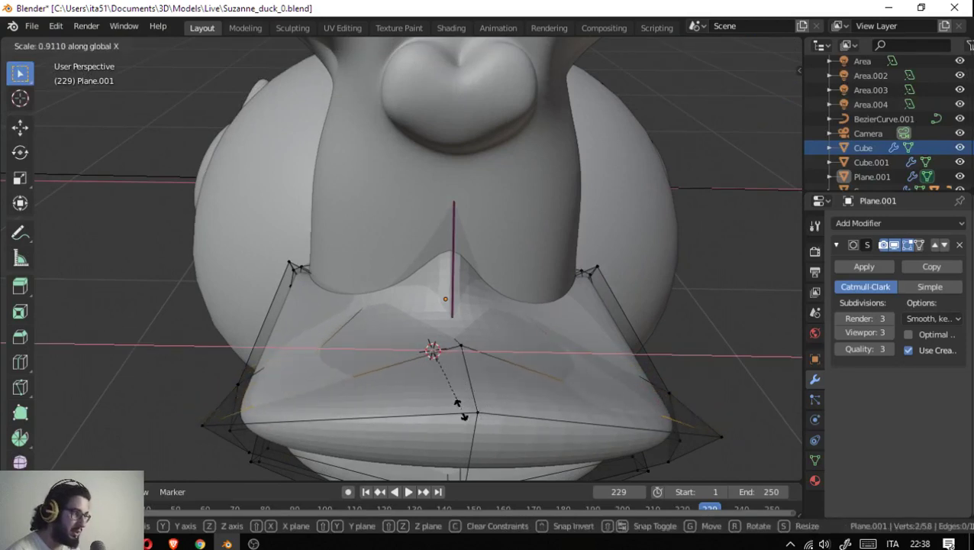
click(428, 396)
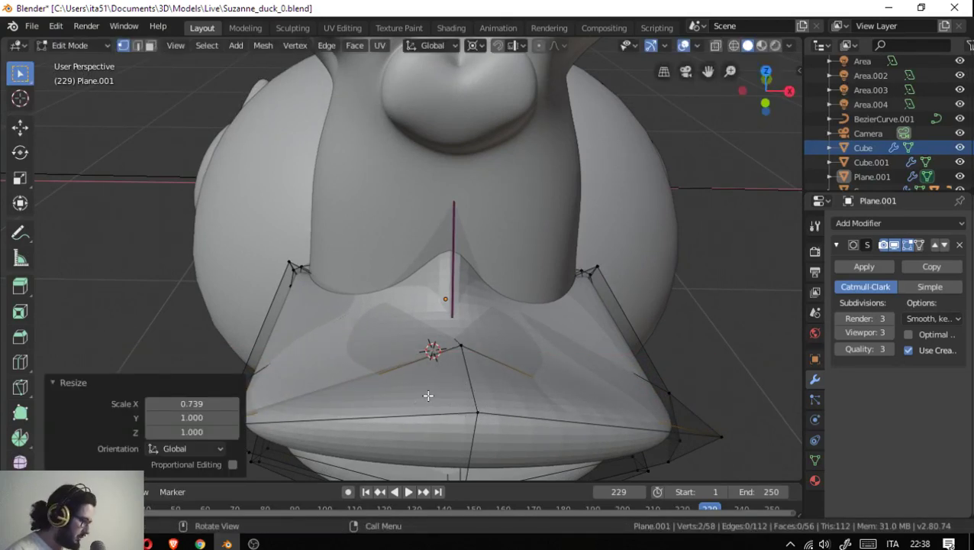
key(g)
key(z)
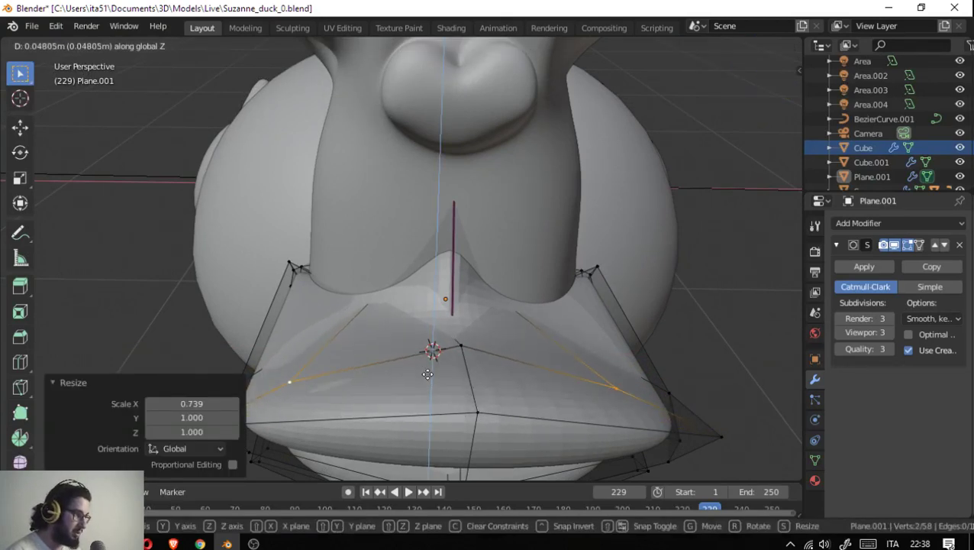
click(427, 374)
mouse_move(485, 349)
middle_down()
mouse_move(372, 282)
mouse_move(299, 313)
middle_up()
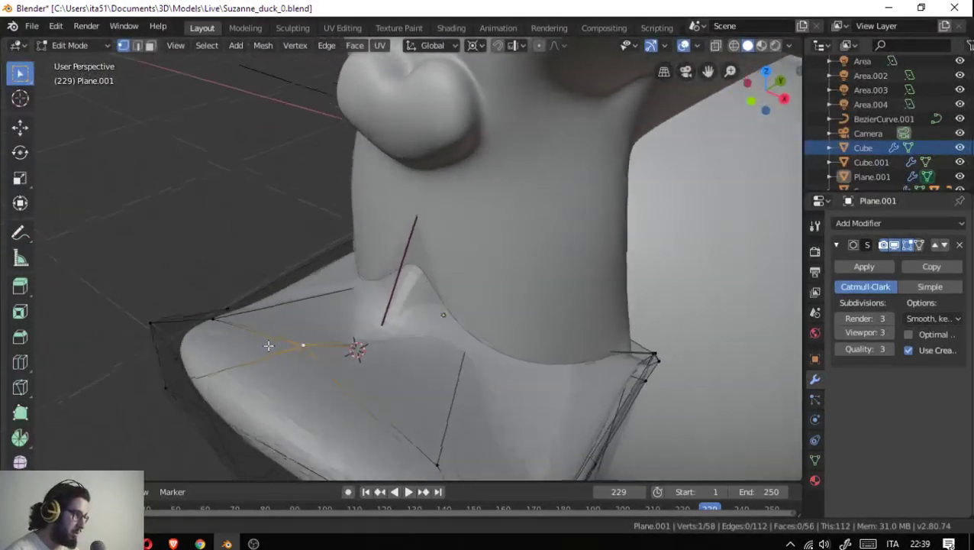
- Lower the selected beak cage vertex 0.0995 m along Z
middle_drag(233, 321, 274, 350)
key(g)
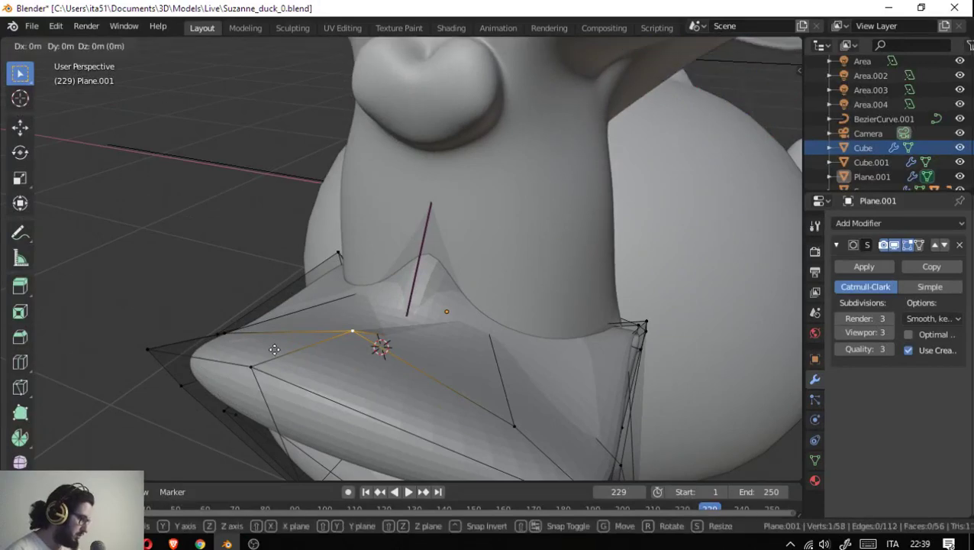
key(z)
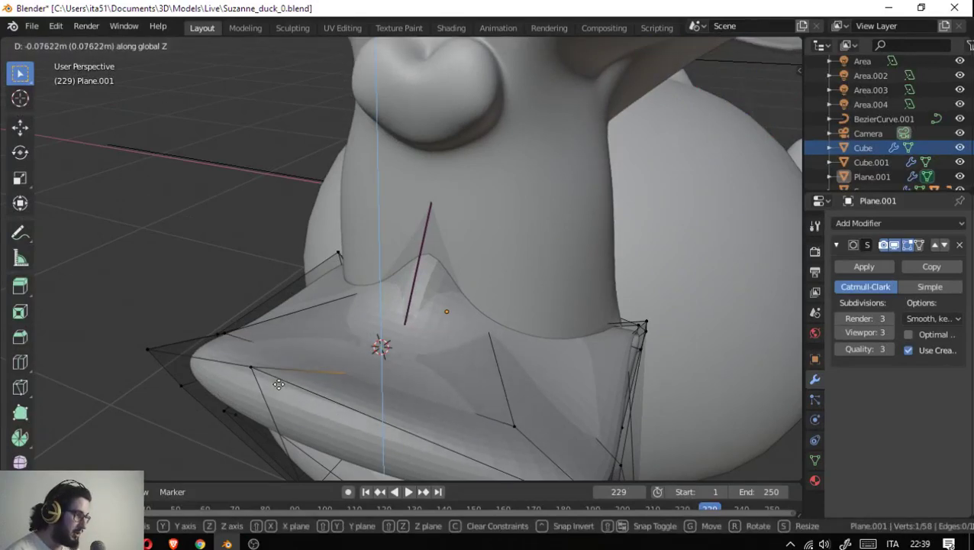
click(284, 384)
mouse_move(284, 383)
middle_down()
mouse_move(300, 303)
mouse_move(267, 334)
middle_up()
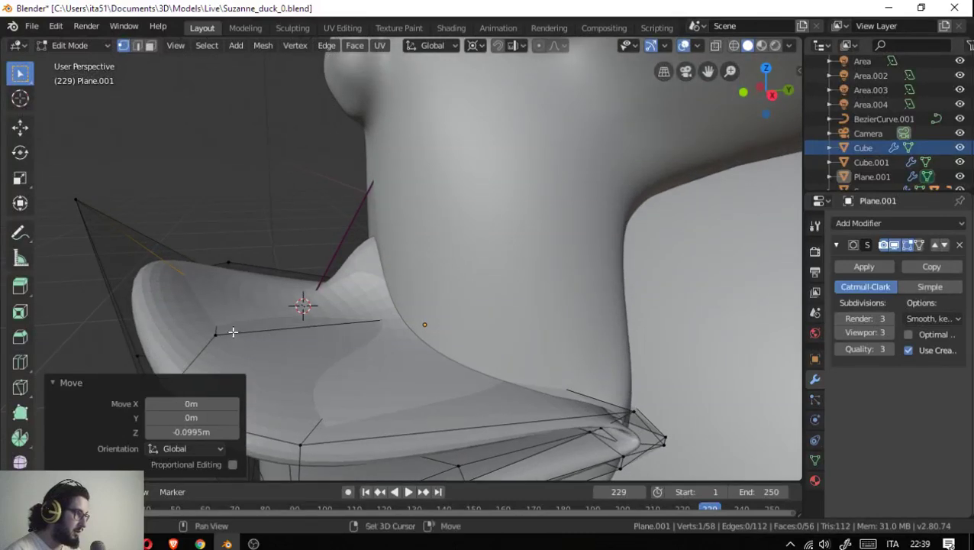
- Select two beak-edge vertices and lower them 0.0202 m along Z
shift+click(233, 332)
shift+click(229, 260)
middle_drag(233, 252, 245, 264)
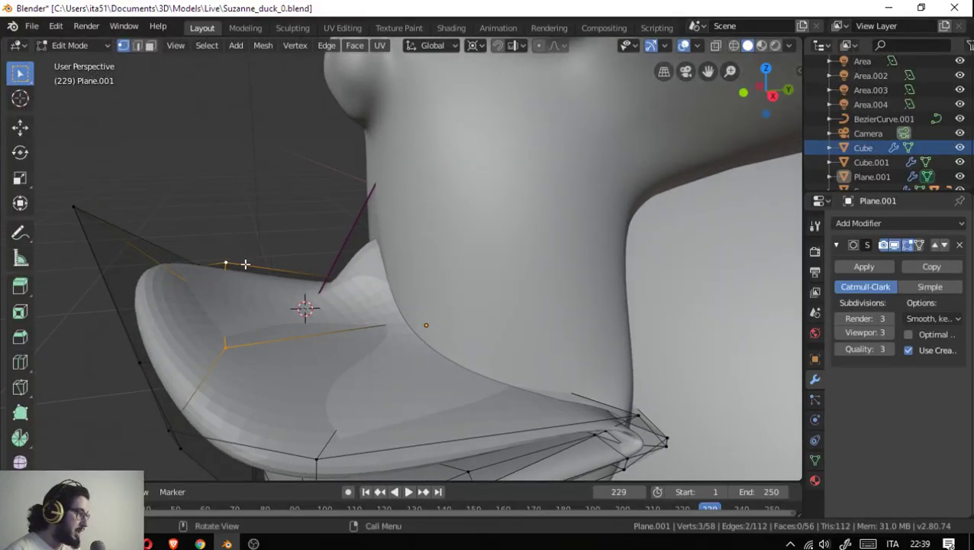
shift+click(227, 350)
key(g)
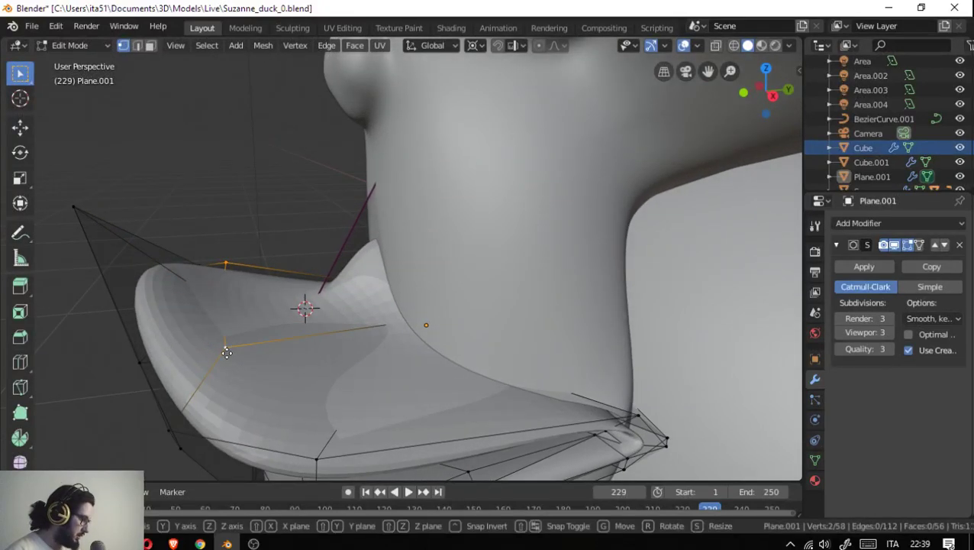
key(z)
click(218, 365)
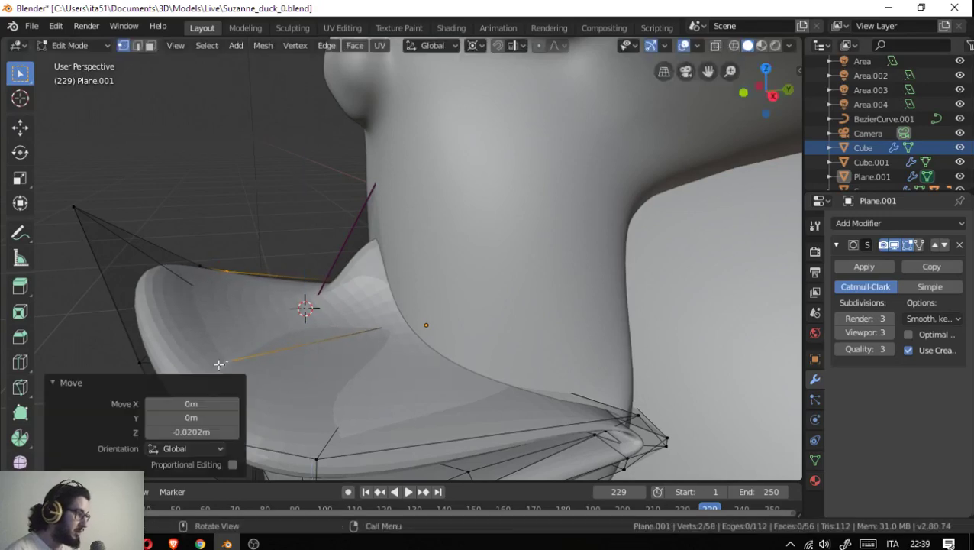
mouse_move(219, 365)
middle_down()
mouse_move(475, 340)
mouse_move(583, 284)
middle_up()
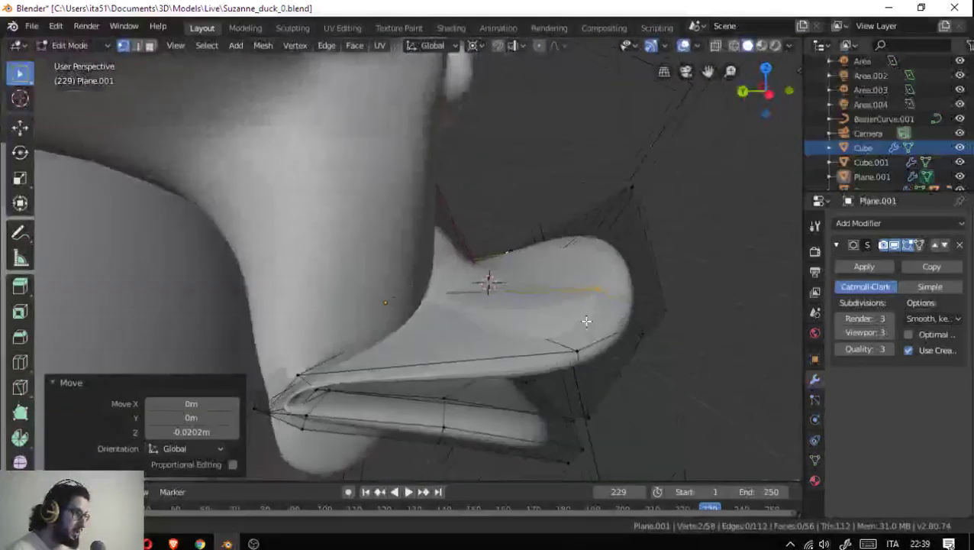
- Save the file as Suzanne_duck_0.blend
key(ctrl+s)
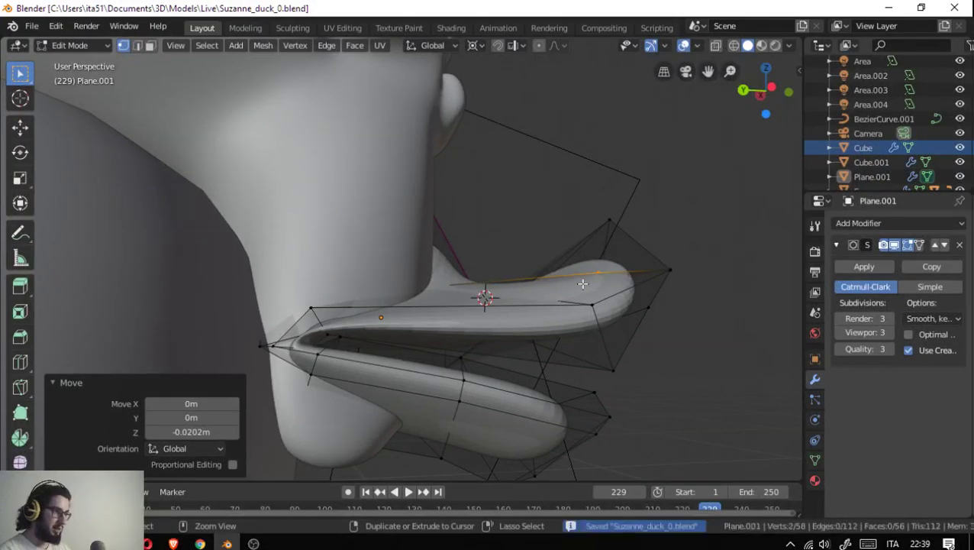
key(ctrl)
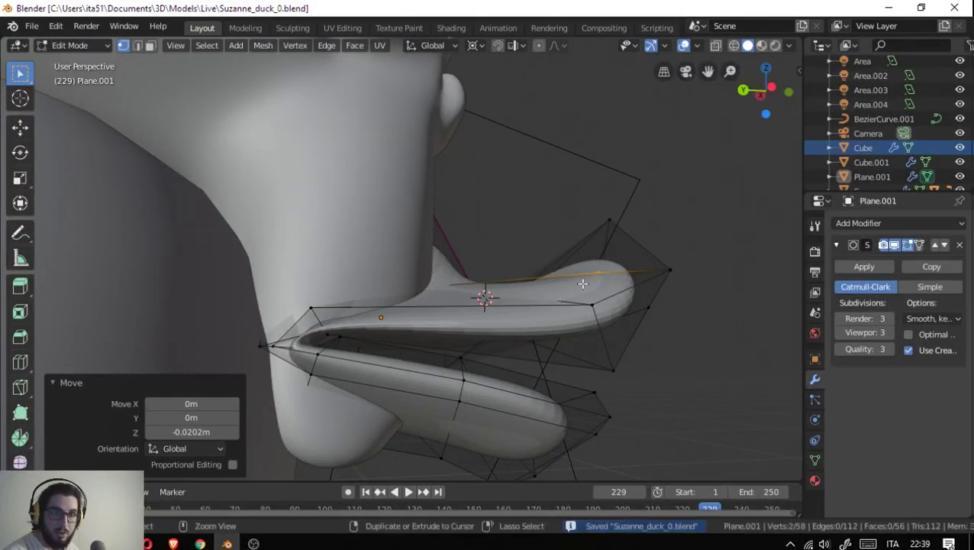
key(ctrl+s)
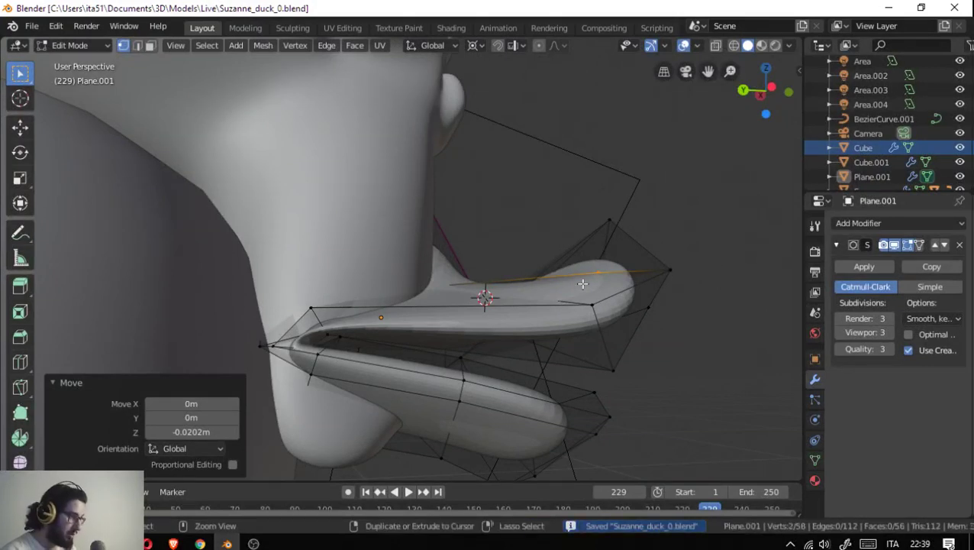
key(ctrl+s)
mouse_move(646, 314)
middle_down()
mouse_move(334, 279)
mouse_move(274, 254)
mouse_move(362, 343)
mouse_move(384, 351)
middle_up()
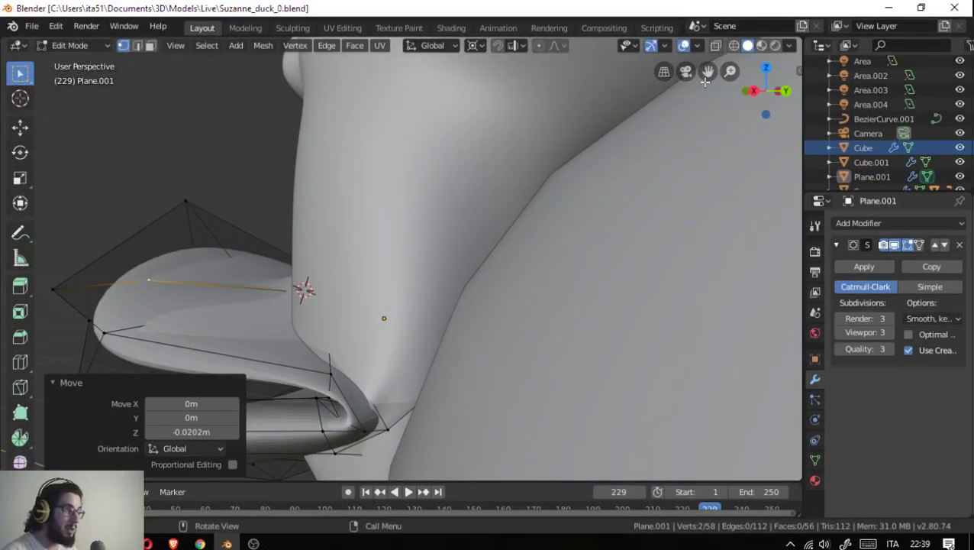
mouse_move(706, 81)
middle_down()
mouse_move(490, 331)
mouse_move(522, 320)
mouse_move(535, 339)
mouse_move(533, 321)
mouse_move(549, 315)
mouse_move(556, 374)
mouse_move(570, 348)
mouse_move(492, 320)
mouse_move(439, 332)
mouse_move(430, 318)
mouse_move(439, 309)
mouse_move(464, 321)
middle_up()
middle_drag(431, 365, 449, 376)
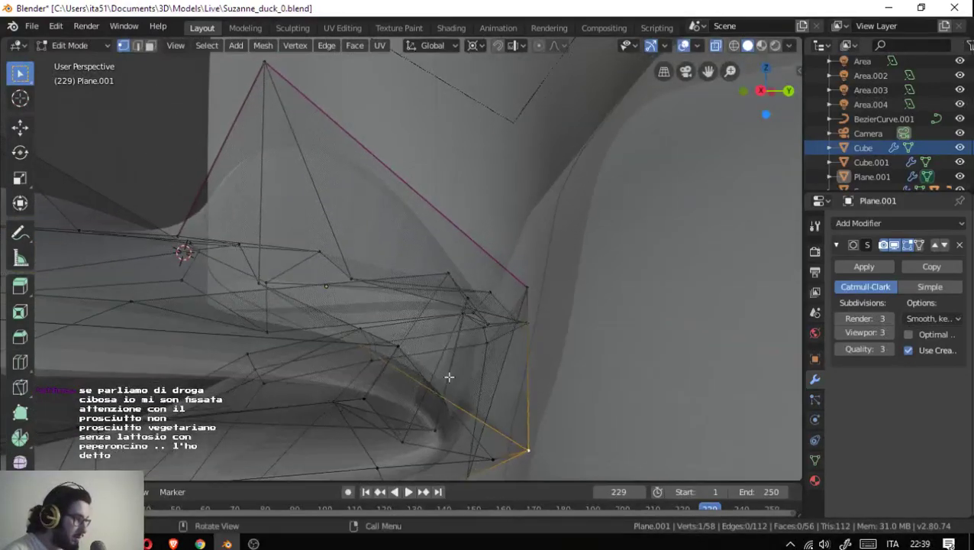
key(g)
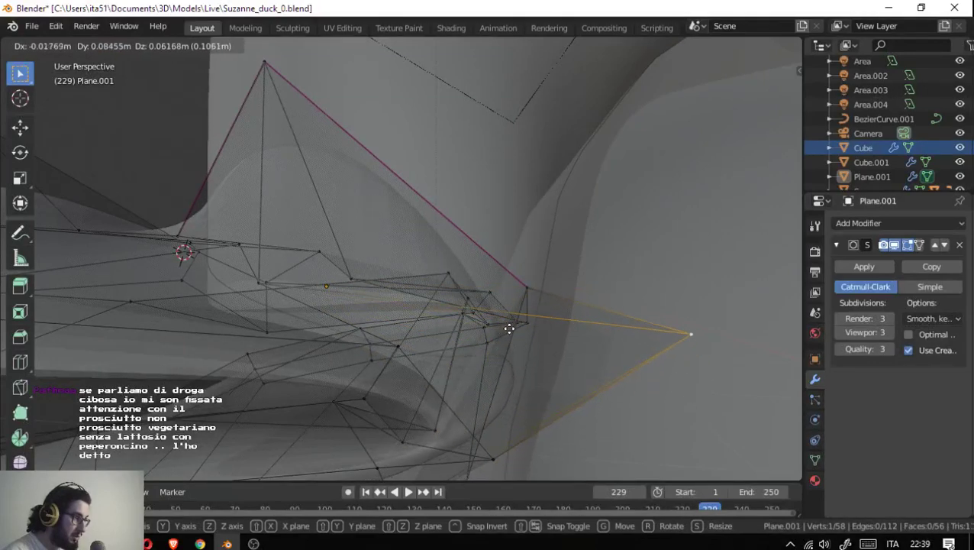
key(Escape)
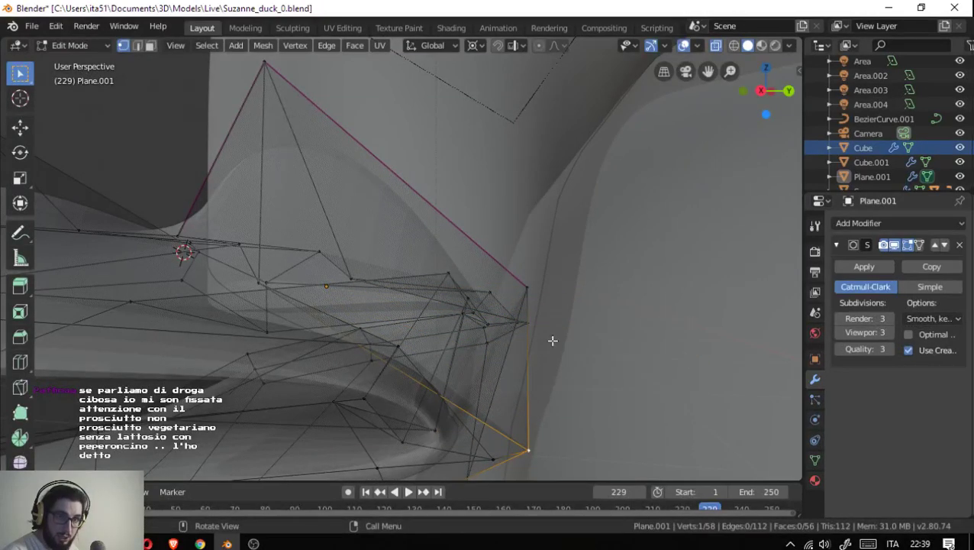
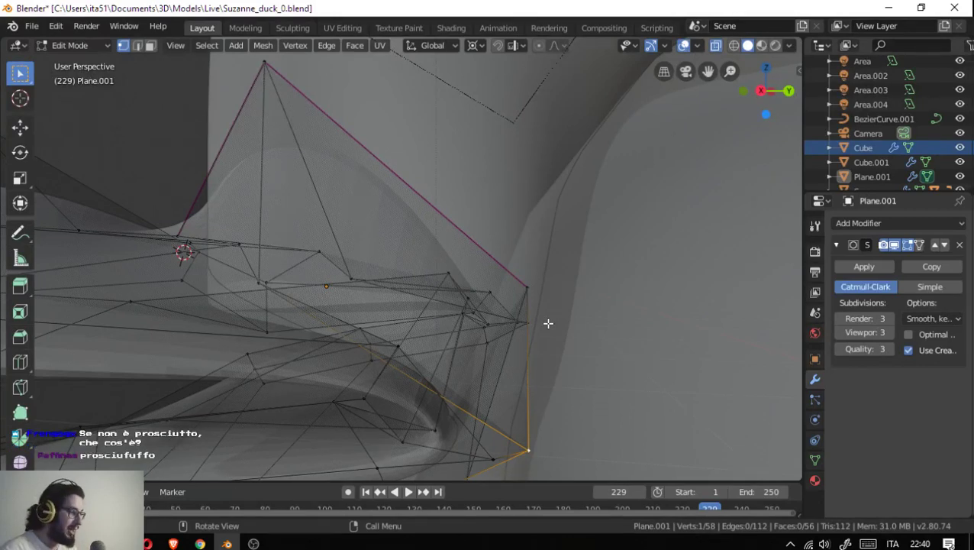
- Select two Plane.001 cage vertices and move them 0.0967 m along Y
mouse_move(524, 333)
middle_down()
mouse_move(450, 328)
mouse_move(448, 337)
middle_up()
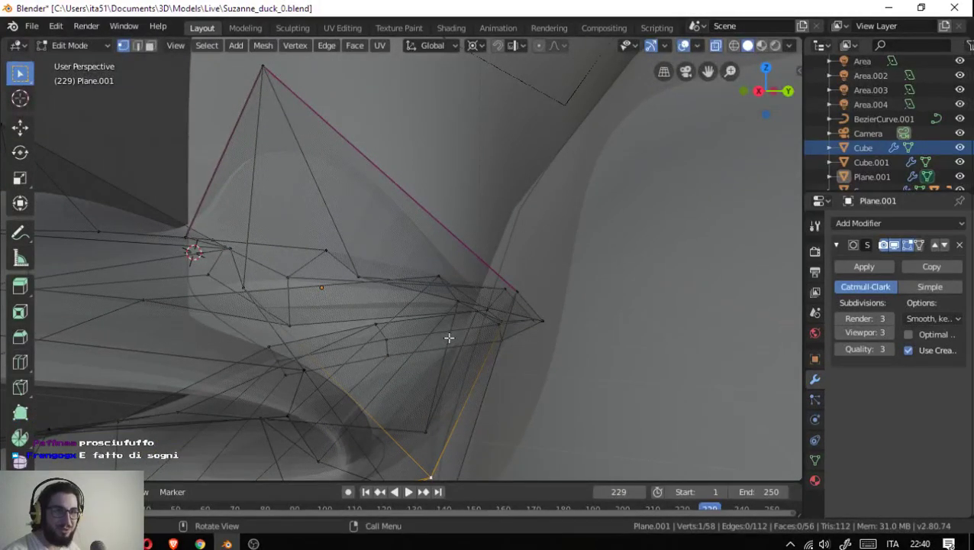
mouse_move(442, 339)
middle_down()
mouse_move(456, 320)
mouse_move(452, 393)
mouse_move(441, 387)
mouse_move(450, 385)
mouse_move(423, 389)
mouse_move(482, 394)
mouse_move(437, 385)
mouse_move(437, 406)
middle_up()
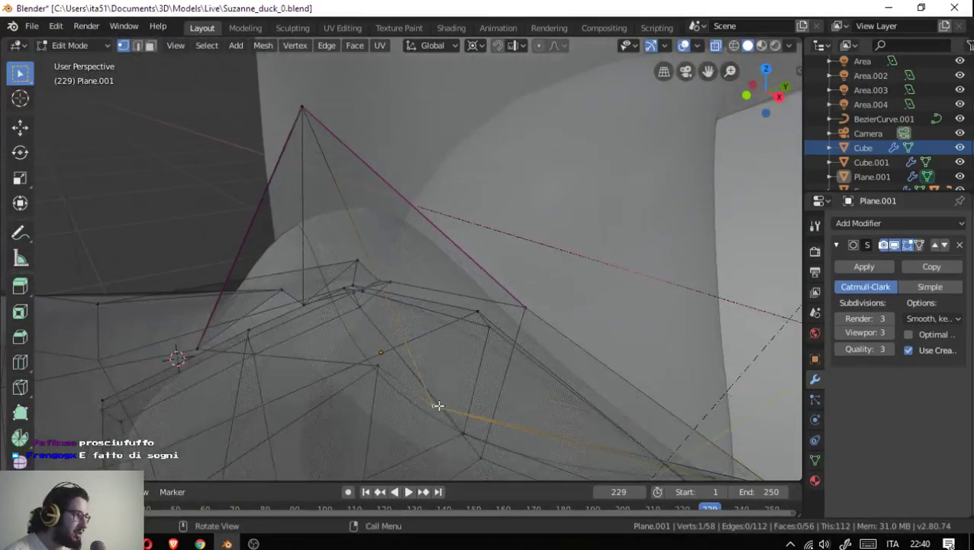
shift+click(295, 305)
mouse_move(331, 341)
middle_down()
mouse_move(392, 341)
mouse_move(337, 335)
mouse_move(315, 350)
middle_up()
key(g)
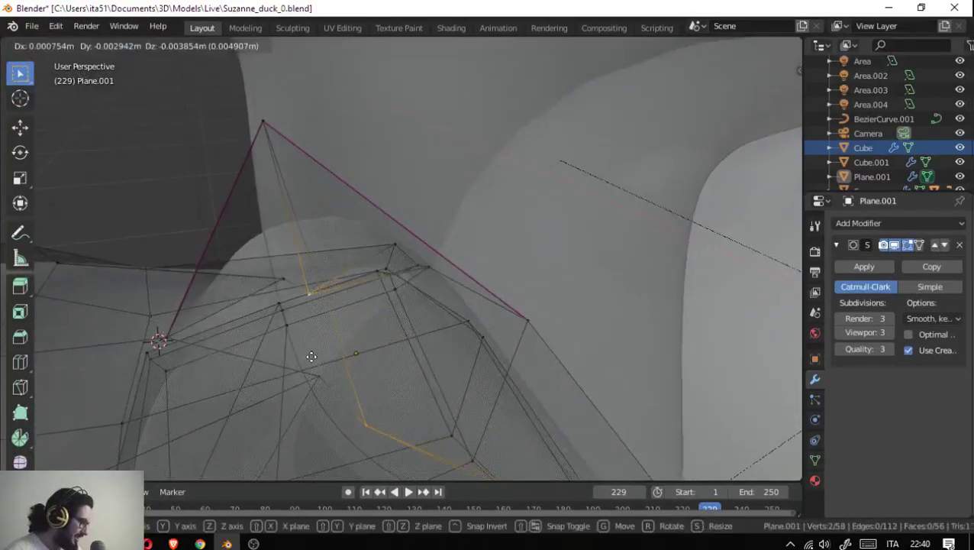
key(y)
click(399, 351)
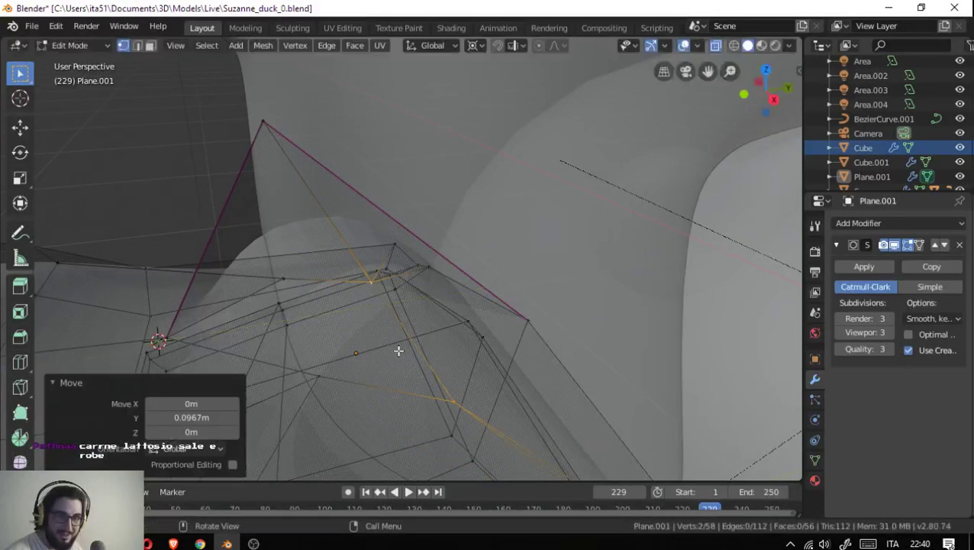
- Select another pair of cage vertices and start moving them along Z
middle_drag(398, 351, 476, 322)
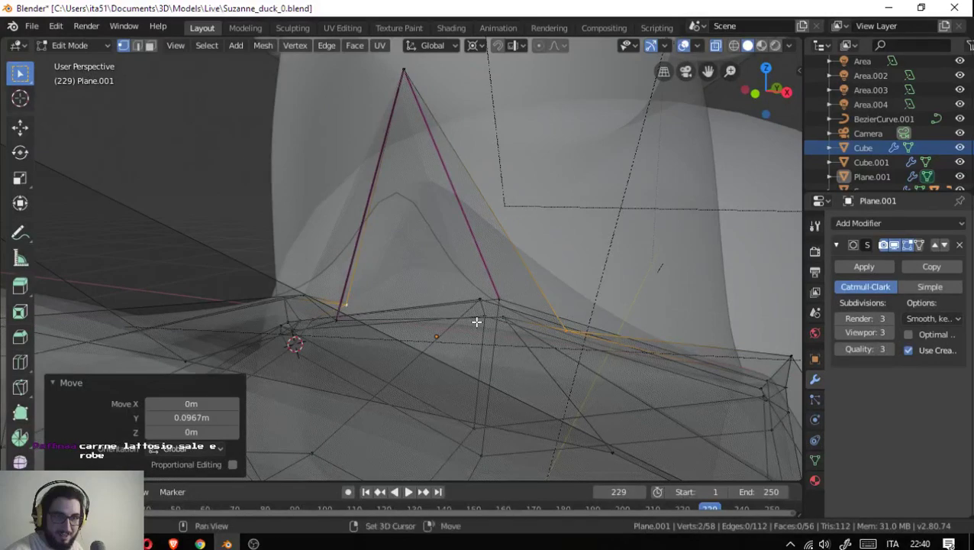
mouse_move(596, 346)
middle_down()
mouse_move(546, 341)
mouse_move(488, 352)
mouse_move(426, 304)
mouse_move(396, 295)
middle_up()
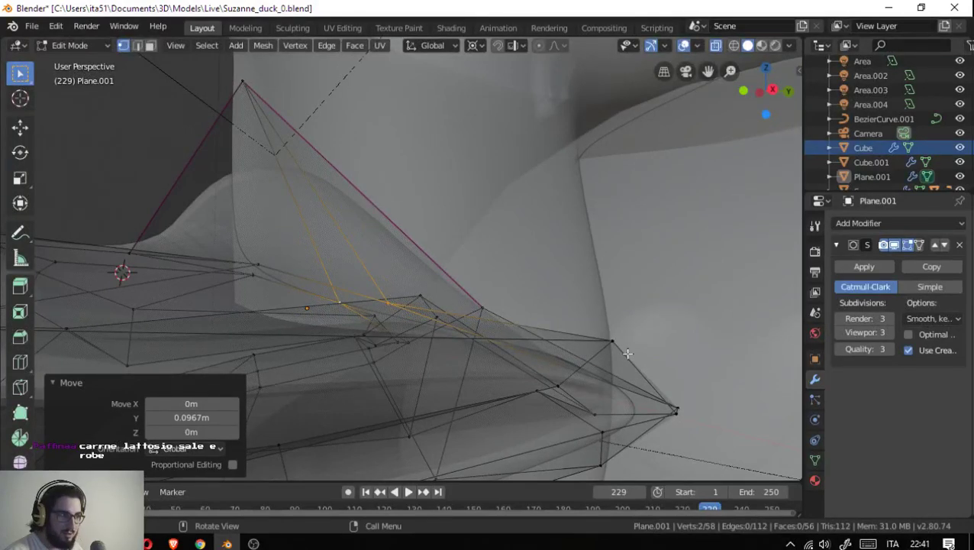
mouse_move(627, 353)
middle_down()
mouse_move(613, 347)
mouse_move(675, 395)
mouse_move(446, 315)
mouse_move(240, 314)
mouse_move(332, 287)
mouse_move(341, 254)
mouse_move(261, 326)
middle_up()
click(674, 396)
shift+click(164, 350)
mouse_move(164, 350)
middle_down()
mouse_move(234, 354)
mouse_move(267, 330)
mouse_move(222, 373)
middle_up()
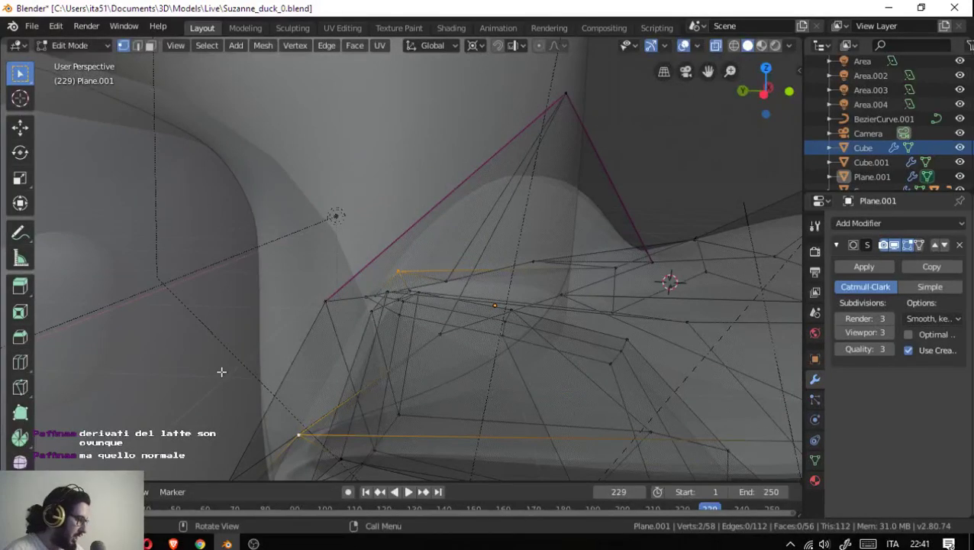
key(g)
key(z)
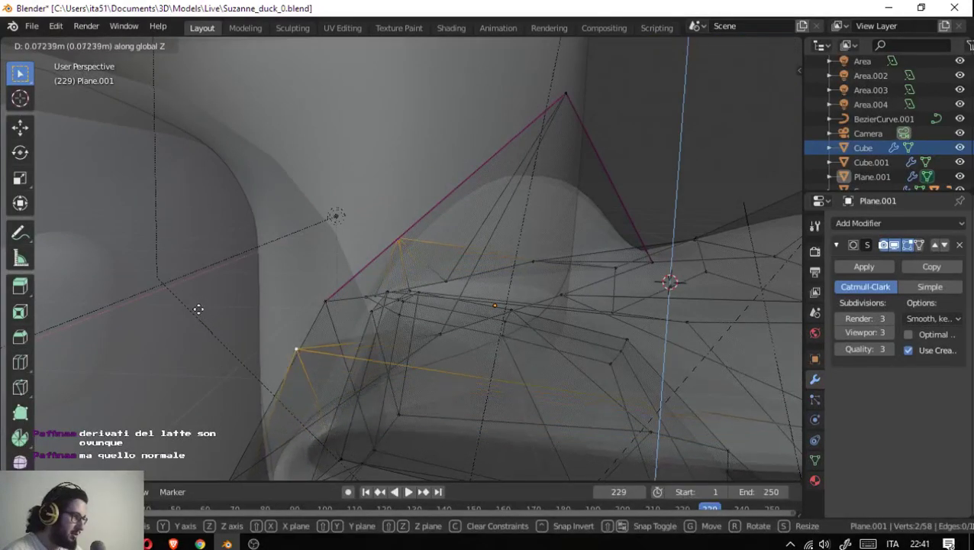
- Cancel the first move and raise the two vertices 0.115 m along Z instead
right_click(243, 272)
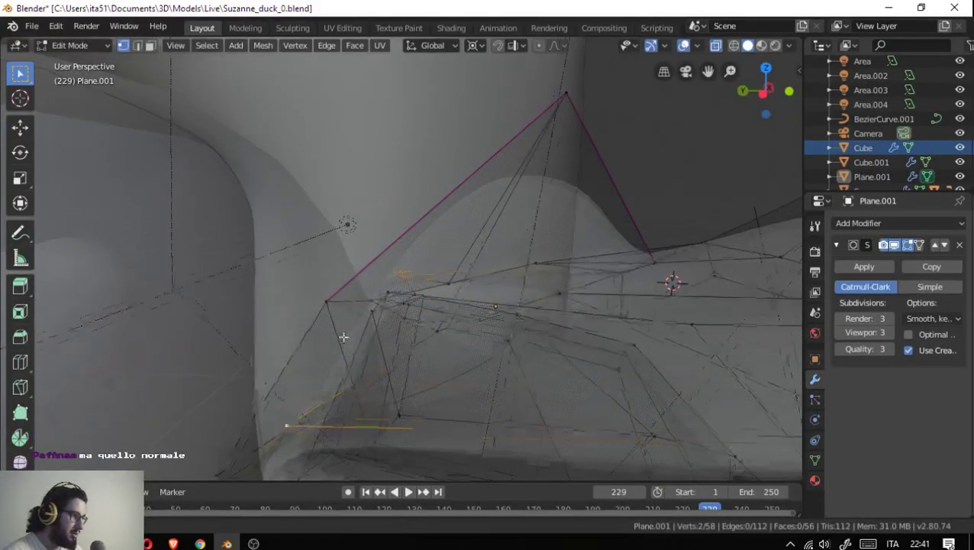
middle_drag(343, 336, 345, 294)
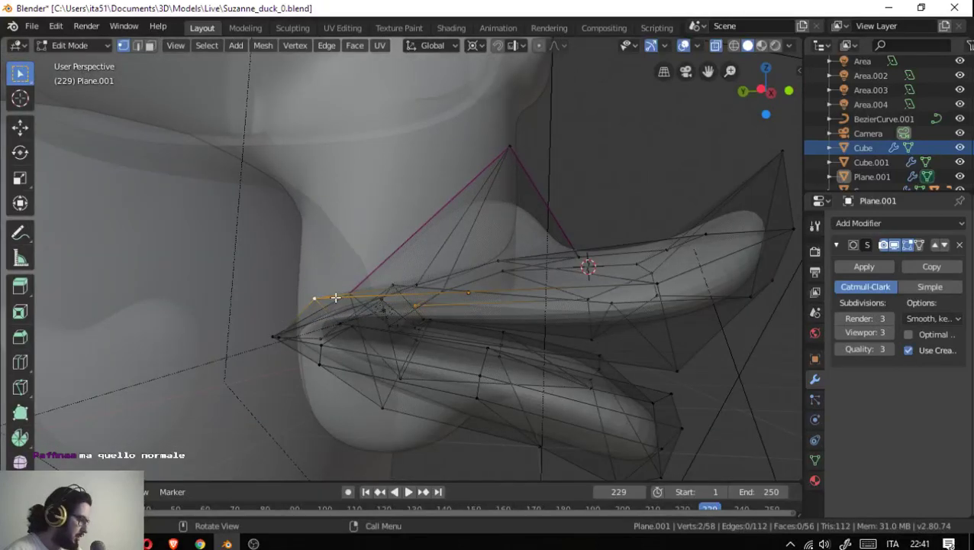
key(g)
key(z)
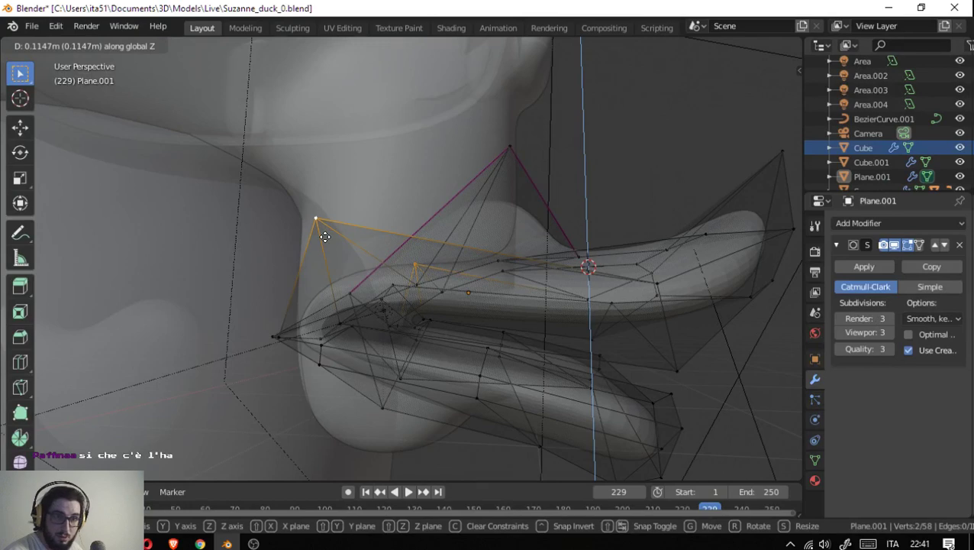
click(325, 237)
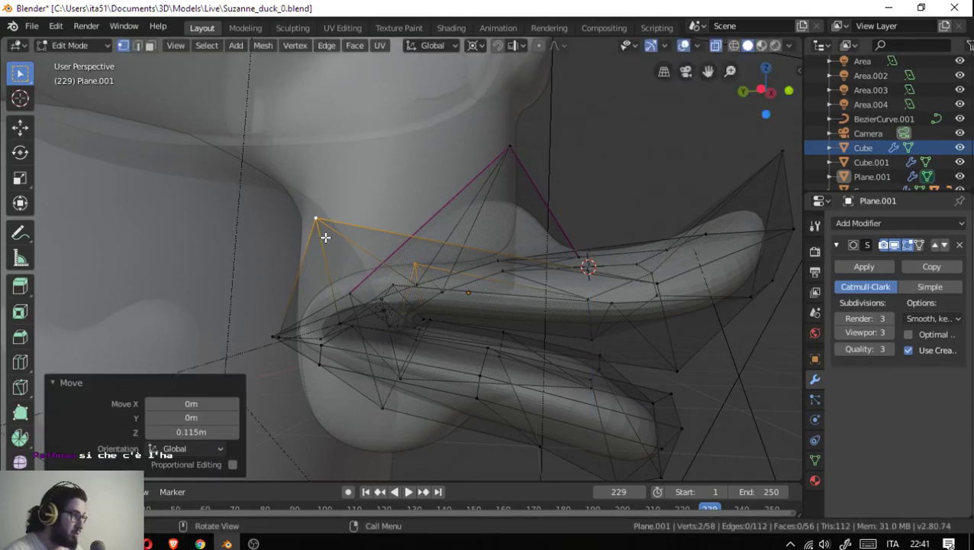
mouse_move(323, 233)
middle_down()
mouse_move(341, 310)
mouse_move(307, 293)
middle_up()
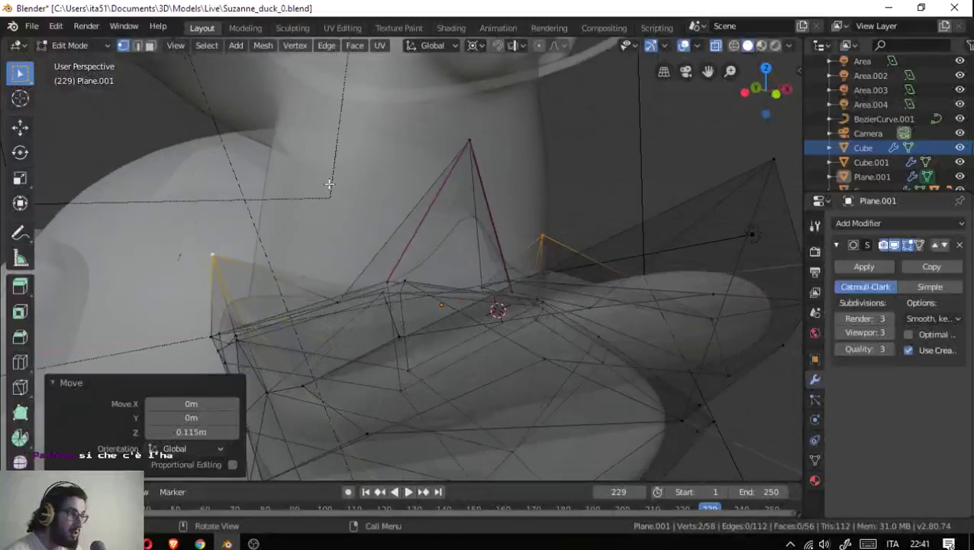
- Turn off X-ray so the beak draws solid, then pick a folded-corner vertex
click(716, 46)
mouse_move(404, 278)
middle_down()
mouse_move(546, 221)
mouse_move(424, 316)
middle_up()
click(389, 339)
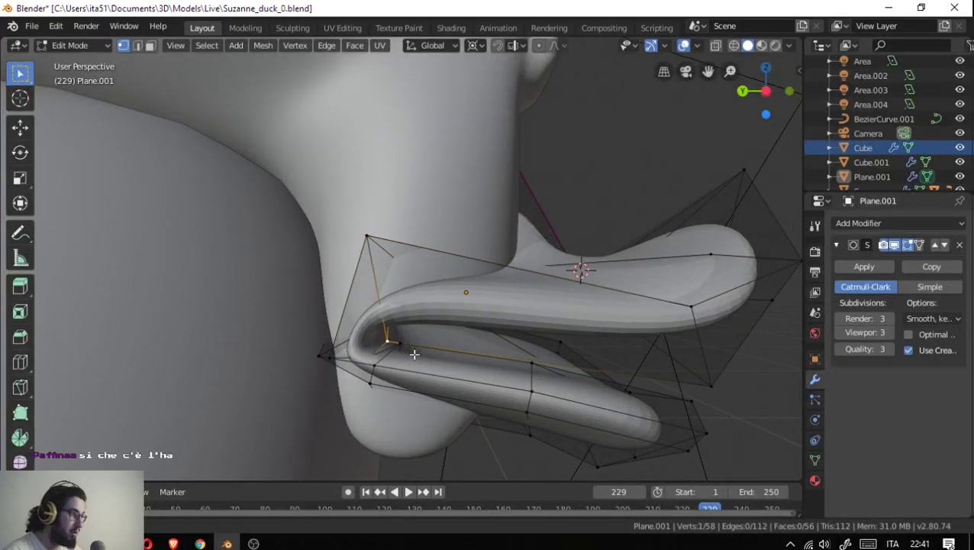
- Move two beak-fold vertices -0.0532 m along Y
mouse_move(414, 354)
middle_down()
mouse_move(349, 341)
mouse_move(414, 323)
mouse_move(372, 348)
middle_up()
shift+click(424, 308)
key(g)
key(y)
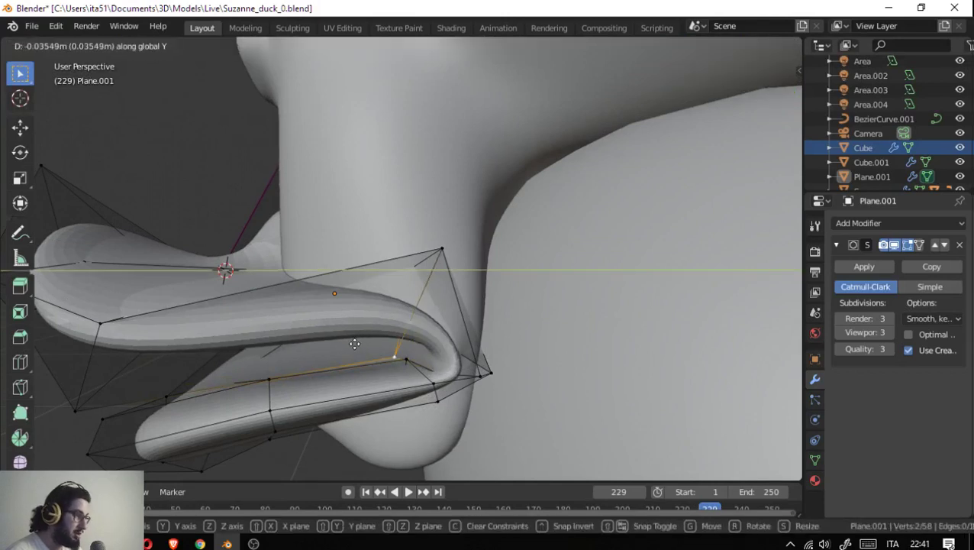
click(346, 342)
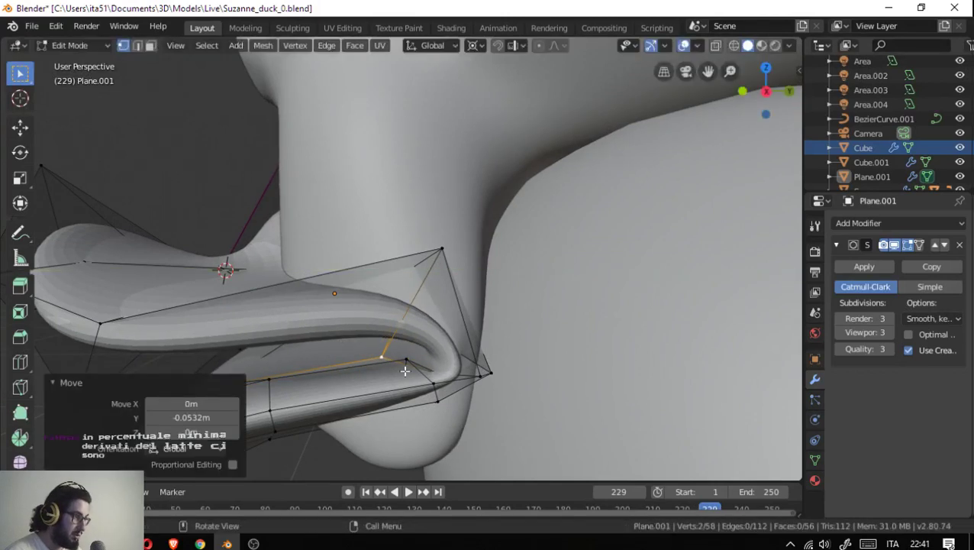
middle_drag(346, 342, 396, 374)
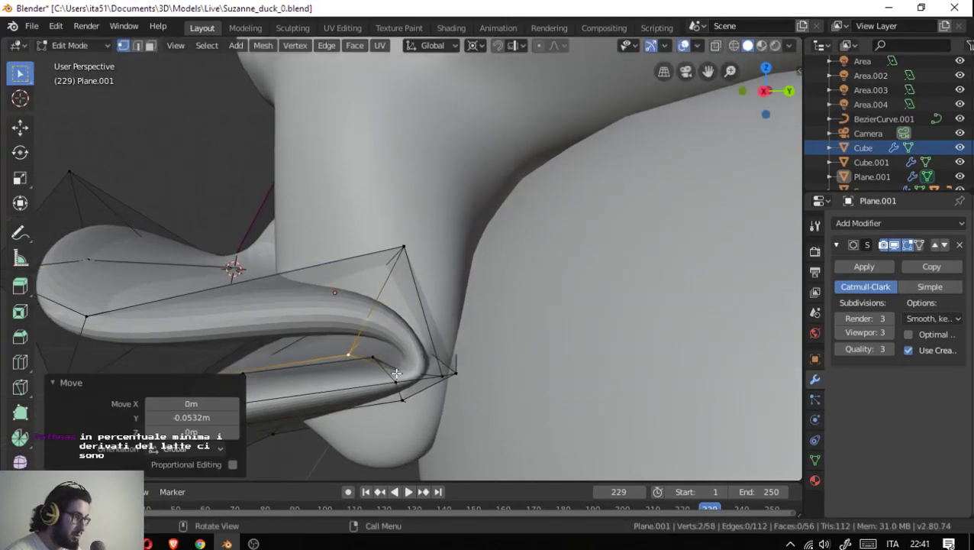
- Slide a single vertex near the fold along Y, ending close to its original spot
click(450, 373)
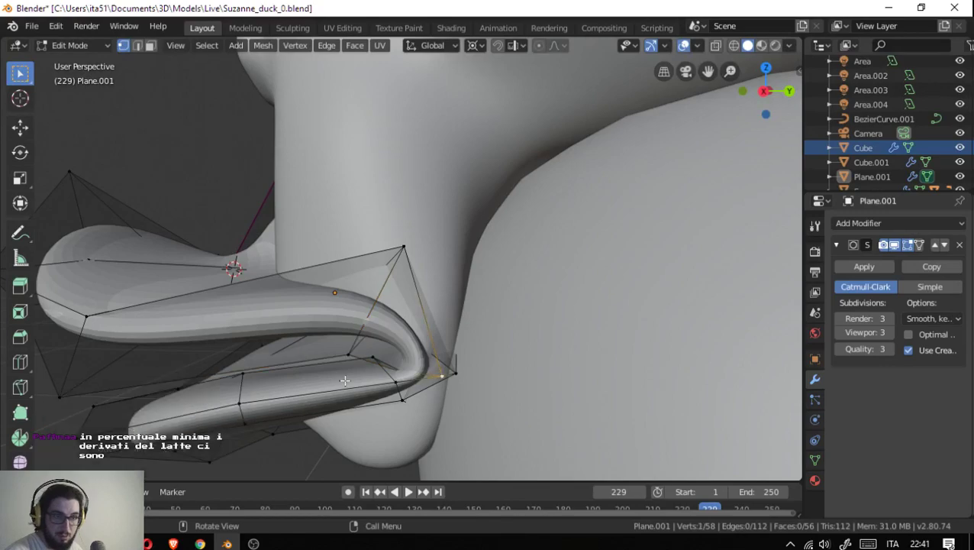
mouse_move(450, 373)
middle_down()
mouse_move(523, 358)
mouse_move(388, 317)
mouse_move(375, 327)
mouse_move(426, 330)
mouse_move(329, 372)
middle_up()
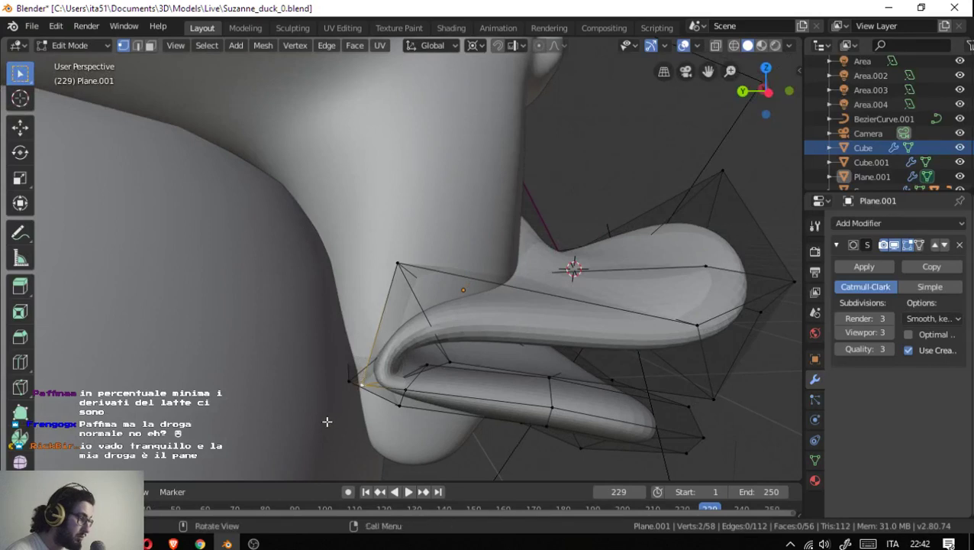
key(g)
key(y)
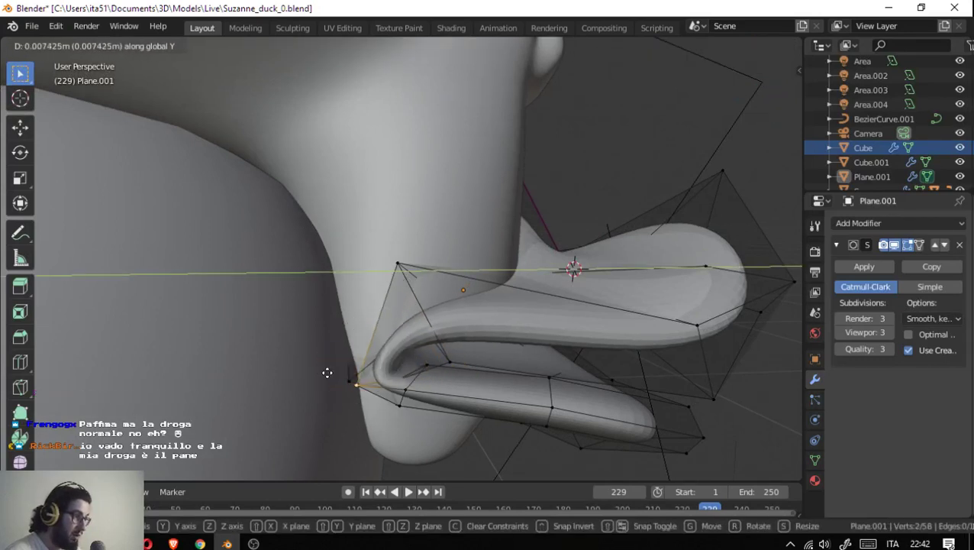
click(329, 372)
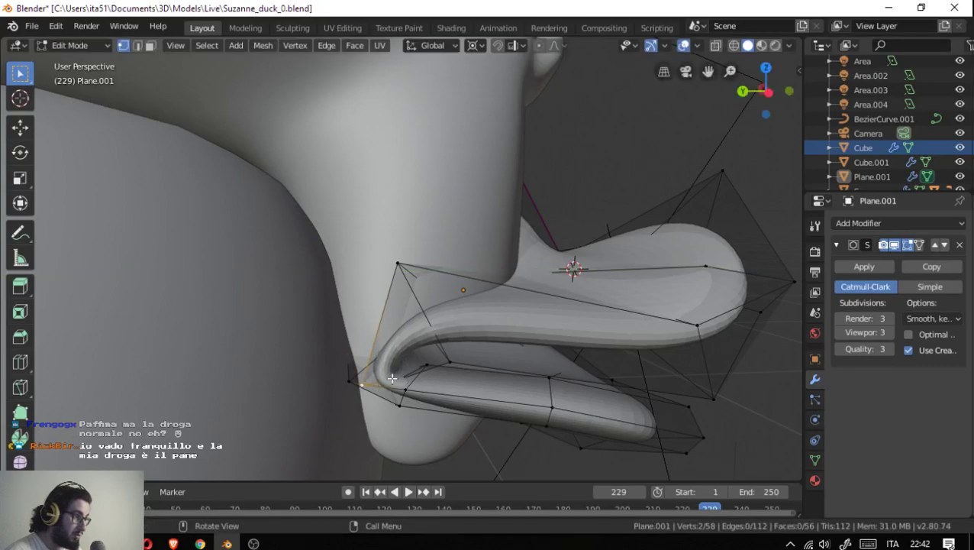
scroll(374, 381, up, 4)
mouse_move(375, 381)
middle_down()
mouse_move(139, 339)
mouse_move(91, 370)
mouse_move(435, 323)
mouse_move(410, 338)
mouse_move(420, 311)
middle_up()
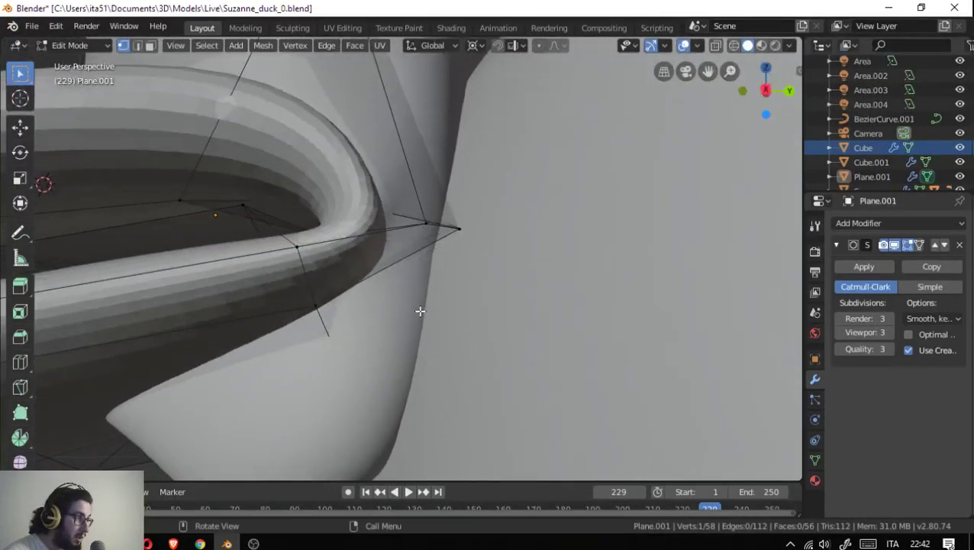
- Move the inner-corner vertices along Y, then lift them 0.0198 m along Z
mouse_move(431, 259)
middle_down()
mouse_move(428, 277)
mouse_move(391, 298)
mouse_move(316, 282)
middle_up()
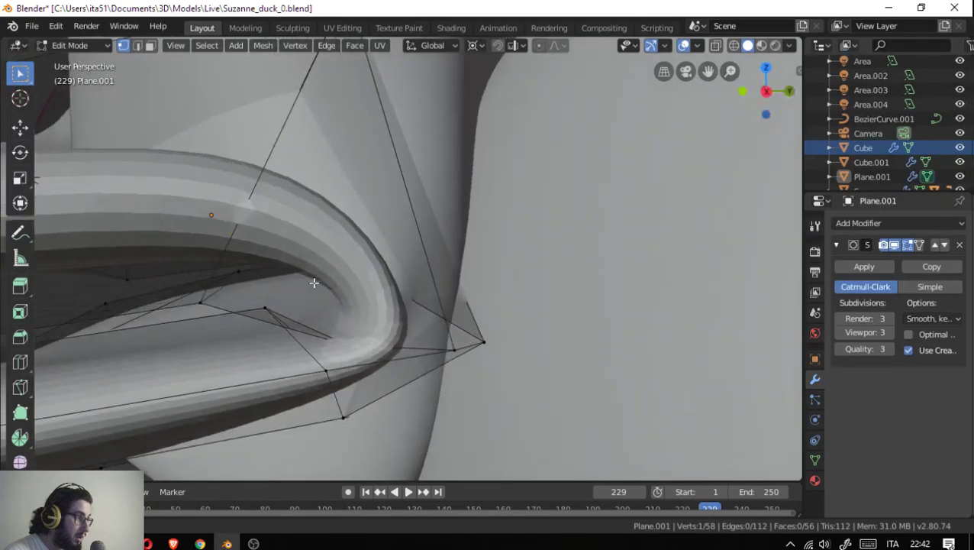
shift+click(339, 337)
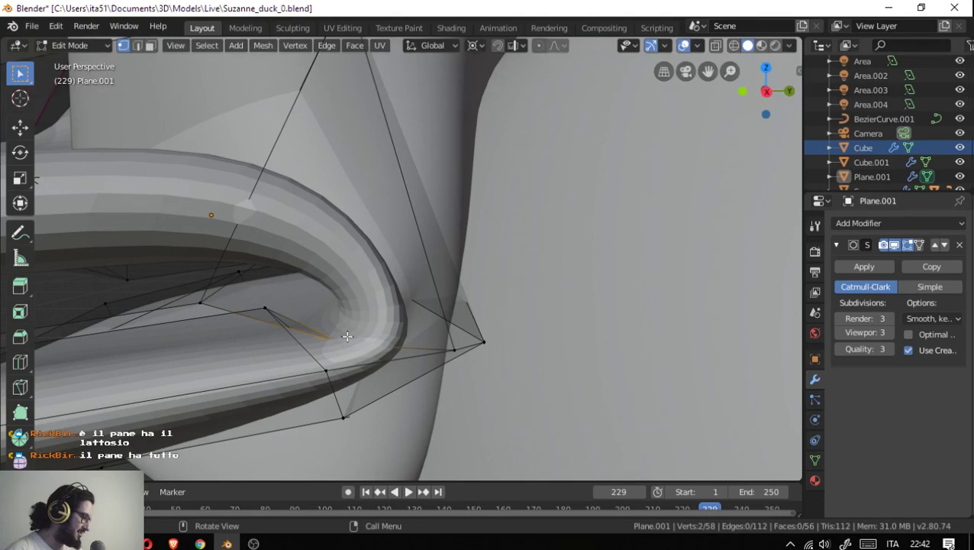
key(g)
key(y)
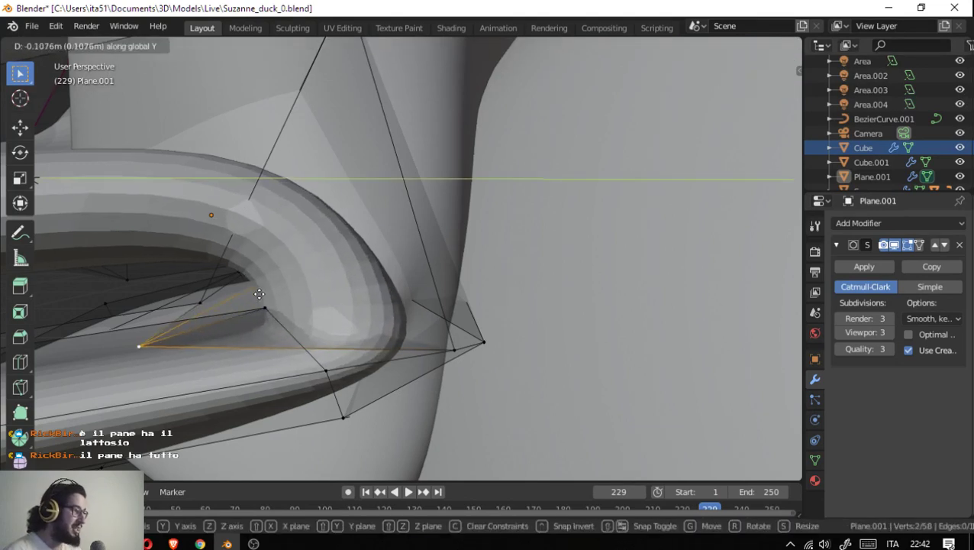
click(283, 289)
key(g)
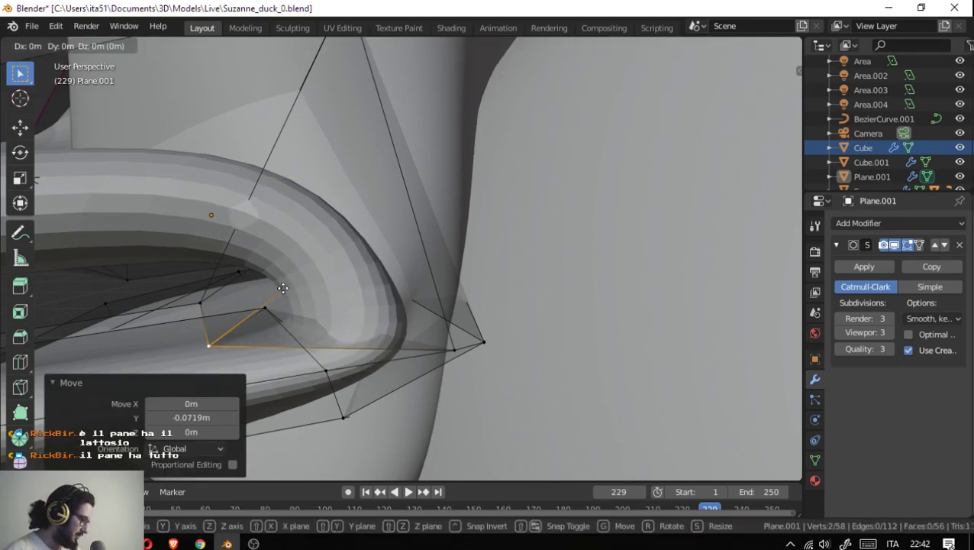
key(z)
click(286, 272)
- Add two more beak vertices and move the selection -0.0199 m along Y
mouse_move(287, 272)
middle_down()
mouse_move(296, 307)
mouse_move(405, 295)
mouse_move(449, 310)
mouse_move(559, 311)
mouse_move(618, 324)
mouse_move(392, 322)
mouse_move(407, 314)
middle_up()
scroll(408, 321, up, 5)
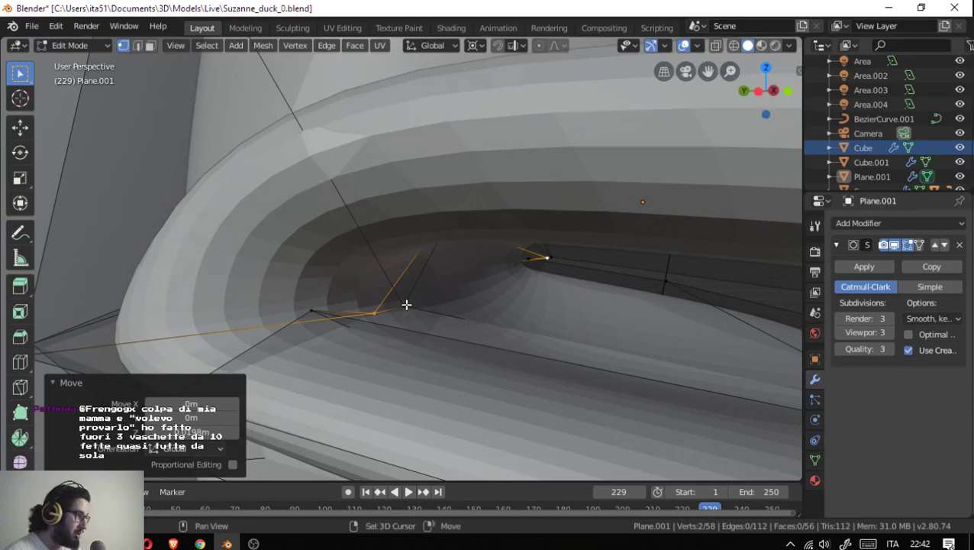
shift+click(404, 306)
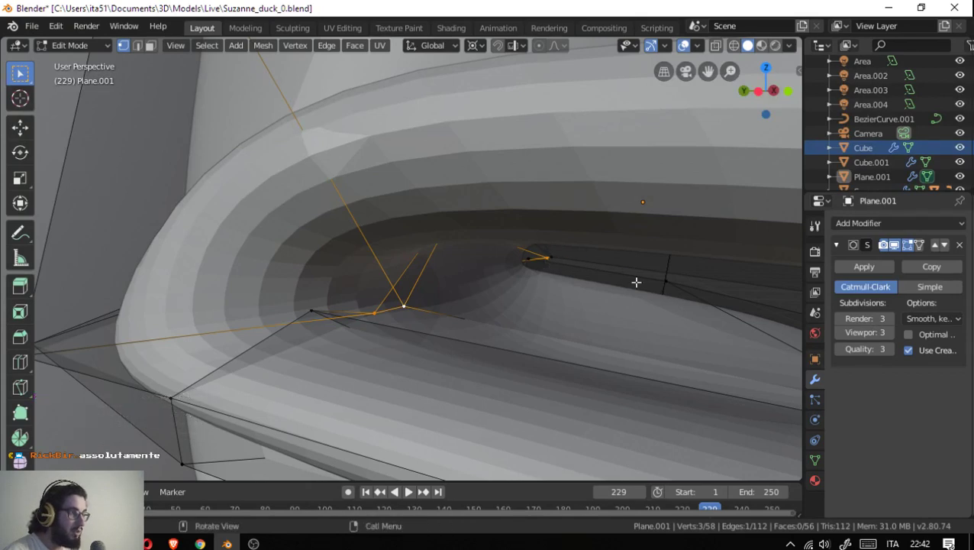
mouse_move(635, 282)
middle_down()
mouse_move(375, 273)
mouse_move(418, 261)
middle_up()
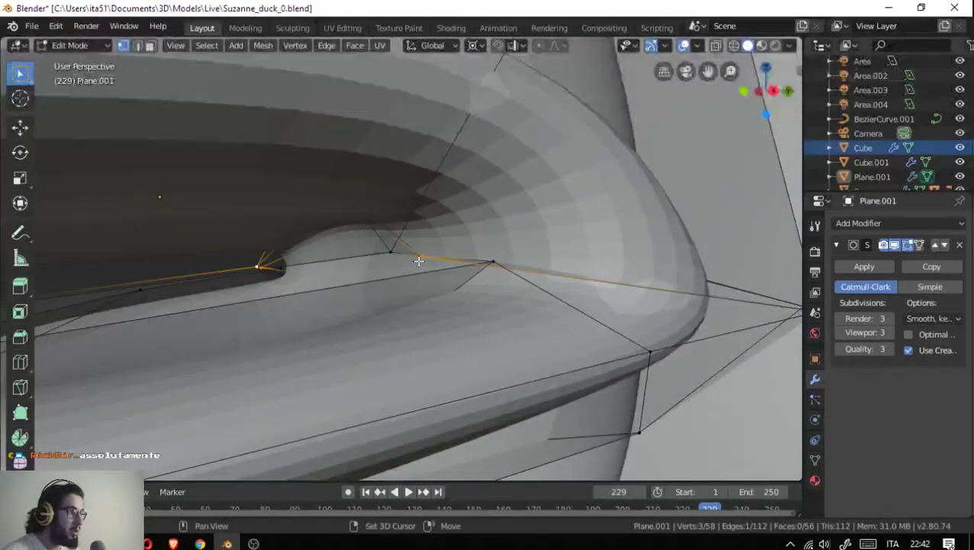
shift+click(391, 250)
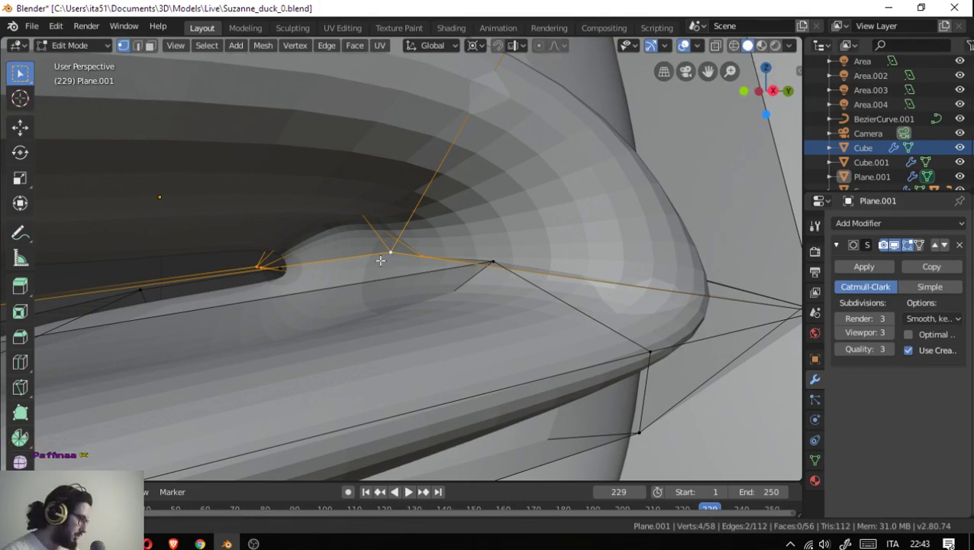
middle_drag(382, 254, 379, 264)
key(g)
key(y)
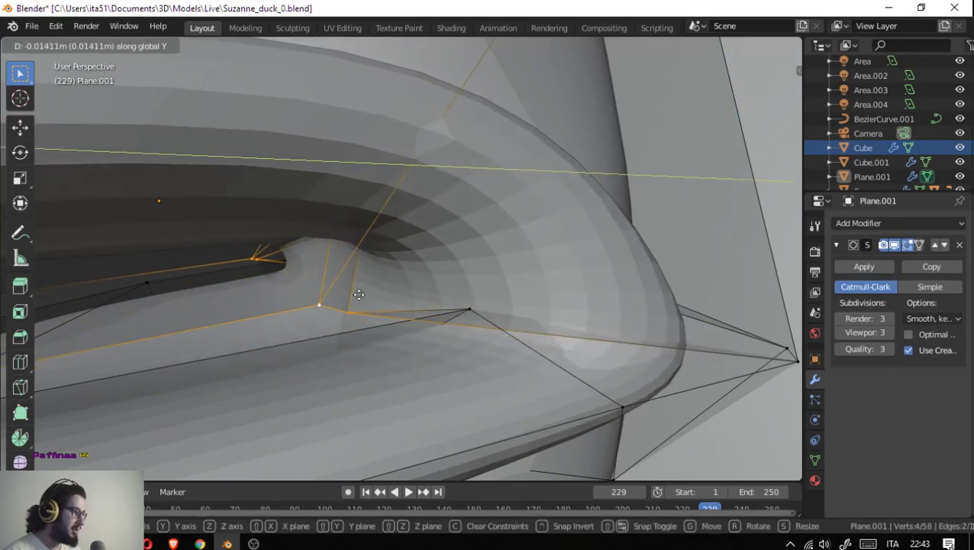
click(352, 300)
mouse_move(329, 295)
middle_down()
mouse_move(311, 331)
mouse_move(345, 312)
mouse_move(329, 305)
middle_up()
mouse_move(355, 275)
middle_down()
mouse_move(326, 265)
mouse_move(339, 282)
mouse_move(390, 258)
mouse_move(352, 280)
middle_up()
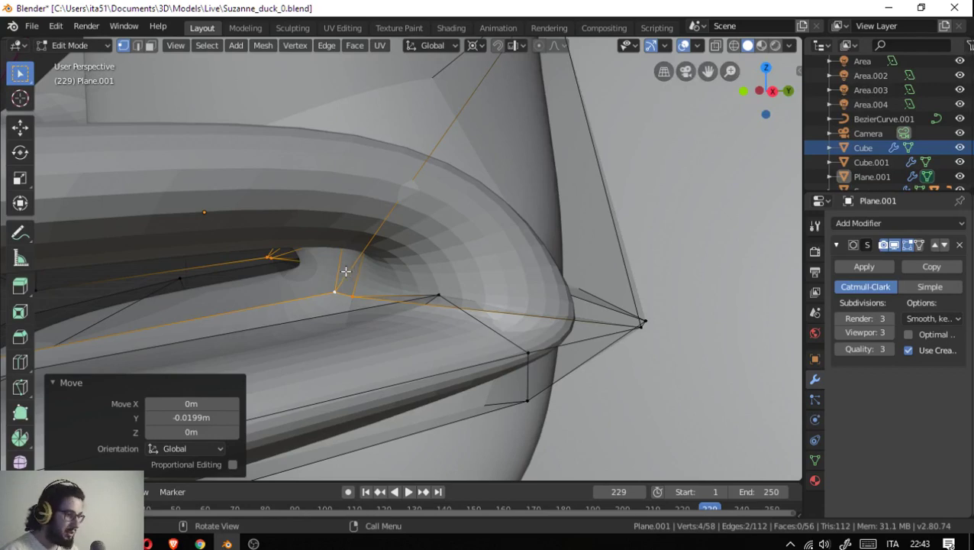
mouse_move(346, 271)
middle_down()
mouse_move(70, 167)
mouse_move(445, 304)
mouse_move(501, 240)
mouse_move(424, 231)
mouse_move(398, 278)
mouse_move(380, 284)
middle_up()
- Switch to Object Mode, select the beak Plane.001 and open its context menu
key(Tab)
scroll(389, 274, down, 2)
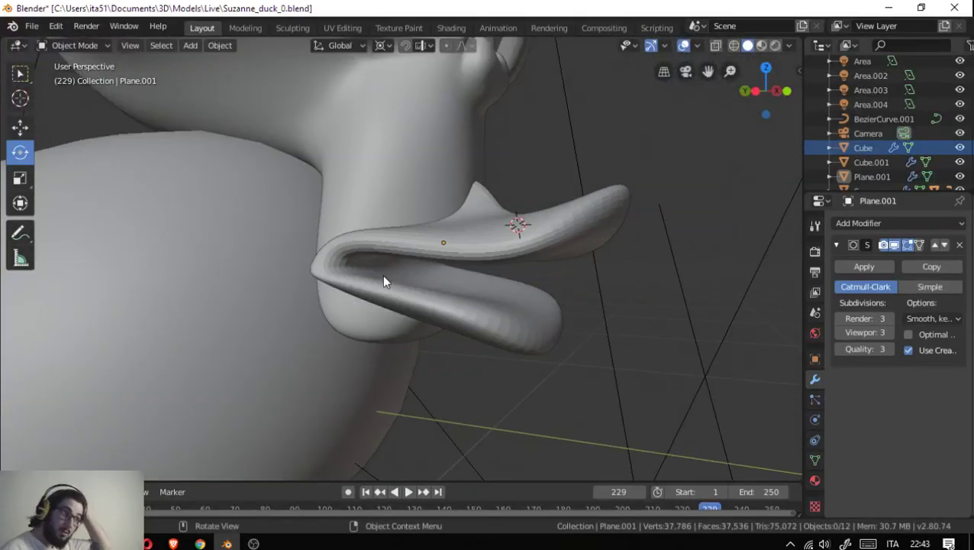
mouse_move(377, 283)
middle_down()
mouse_move(457, 243)
mouse_move(442, 294)
mouse_move(413, 334)
mouse_move(365, 320)
mouse_move(313, 275)
mouse_move(319, 255)
mouse_move(355, 227)
middle_up()
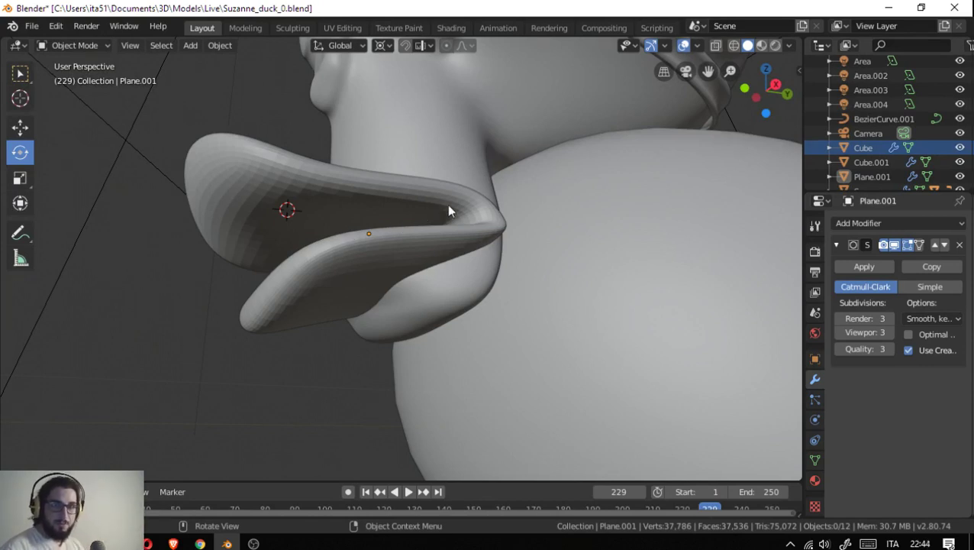
mouse_move(479, 194)
middle_down()
mouse_move(424, 279)
mouse_move(327, 311)
mouse_move(365, 278)
mouse_move(357, 273)
middle_up()
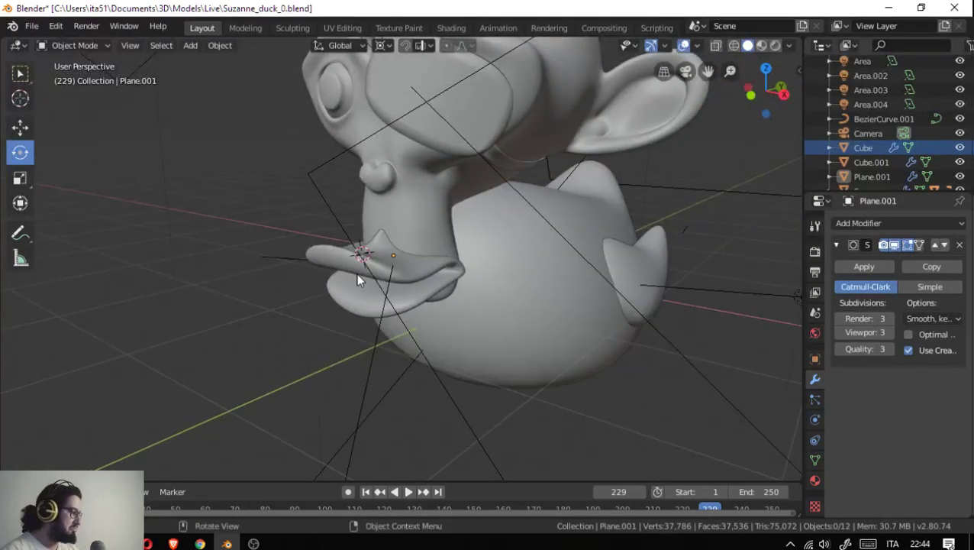
right_click(356, 274)
click(357, 273)
click(419, 266)
- Apply Shade Smooth to Plane.001 and orbit around the smoothed beak
right_click(418, 266)
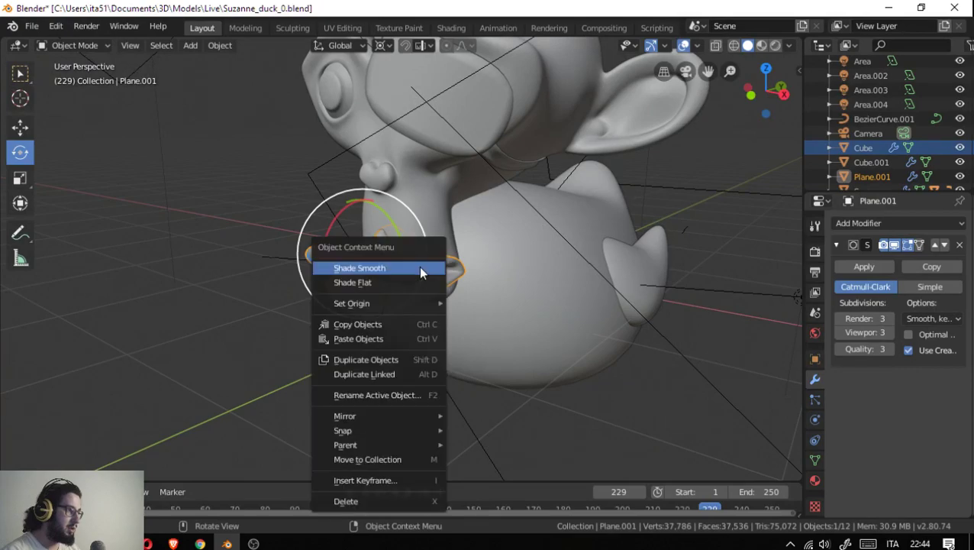
click(419, 265)
scroll(418, 266, up, 4)
scroll(416, 303, up, 3)
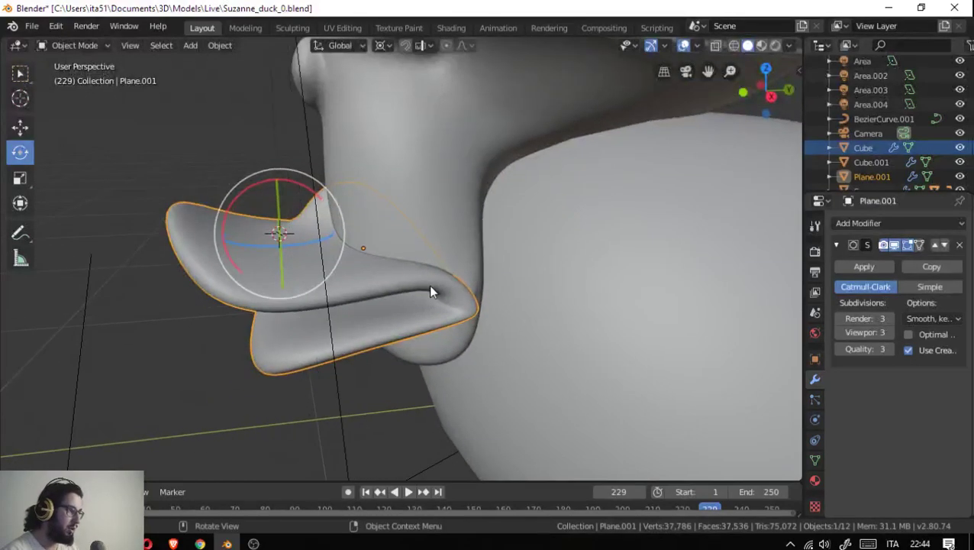
mouse_move(334, 307)
middle_down()
mouse_move(192, 298)
mouse_move(283, 239)
mouse_move(359, 303)
mouse_move(376, 334)
mouse_move(342, 331)
mouse_move(396, 302)
middle_up()
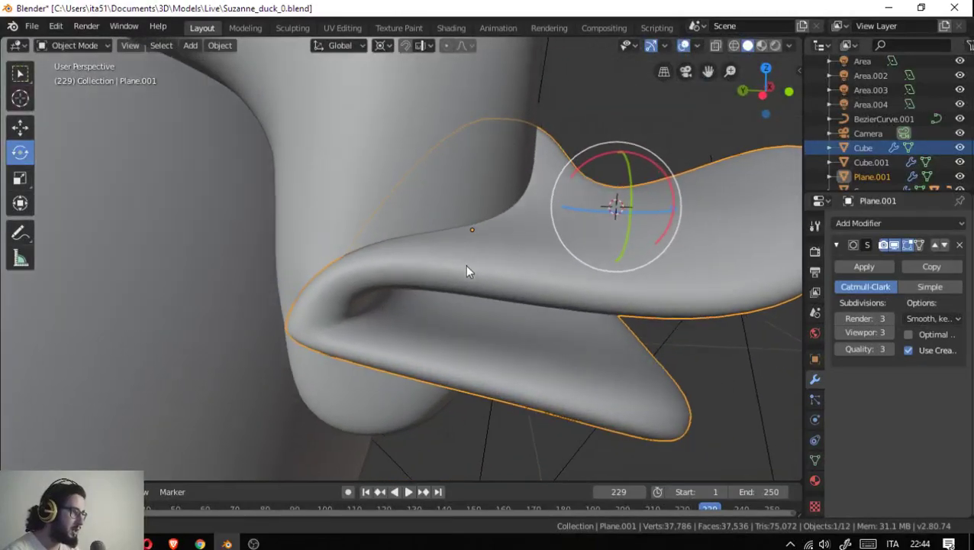
mouse_move(467, 269)
middle_down()
mouse_move(539, 242)
mouse_move(581, 269)
mouse_move(616, 320)
mouse_move(624, 246)
mouse_move(531, 313)
mouse_move(571, 303)
mouse_move(524, 254)
mouse_move(548, 192)
mouse_move(591, 170)
mouse_move(607, 208)
mouse_move(504, 250)
mouse_move(352, 170)
mouse_move(302, 193)
mouse_move(413, 203)
mouse_move(344, 205)
mouse_move(325, 196)
middle_up()
mouse_move(432, 149)
shift+middle_down()
mouse_move(353, 129)
mouse_move(336, 144)
mouse_move(337, 325)
shift+middle_up()
scroll(346, 279, down, 2)
scroll(345, 275, down, 3)
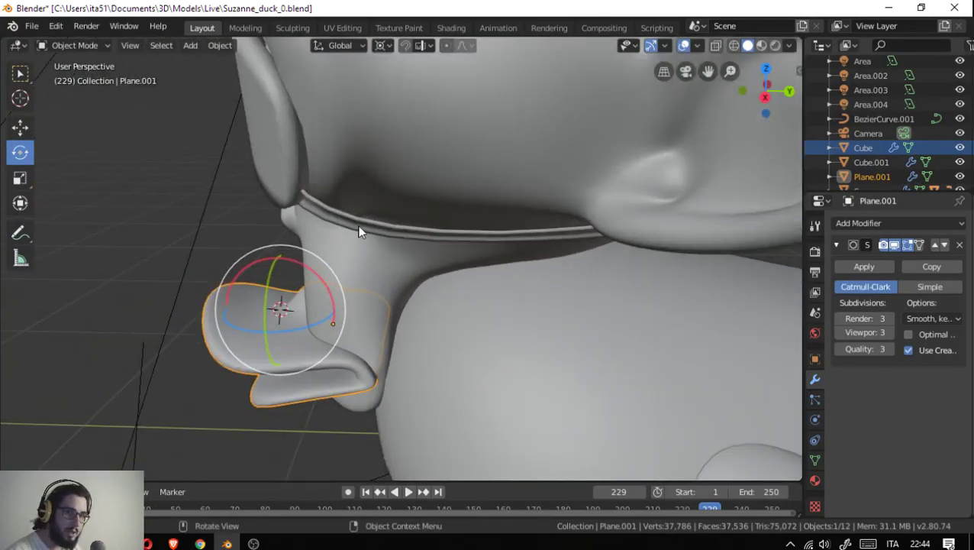
- Select Suzanne's head and switch it into Edit Mode
click(398, 105)
mouse_move(398, 104)
middle_down()
mouse_move(378, 206)
mouse_move(309, 224)
middle_up()
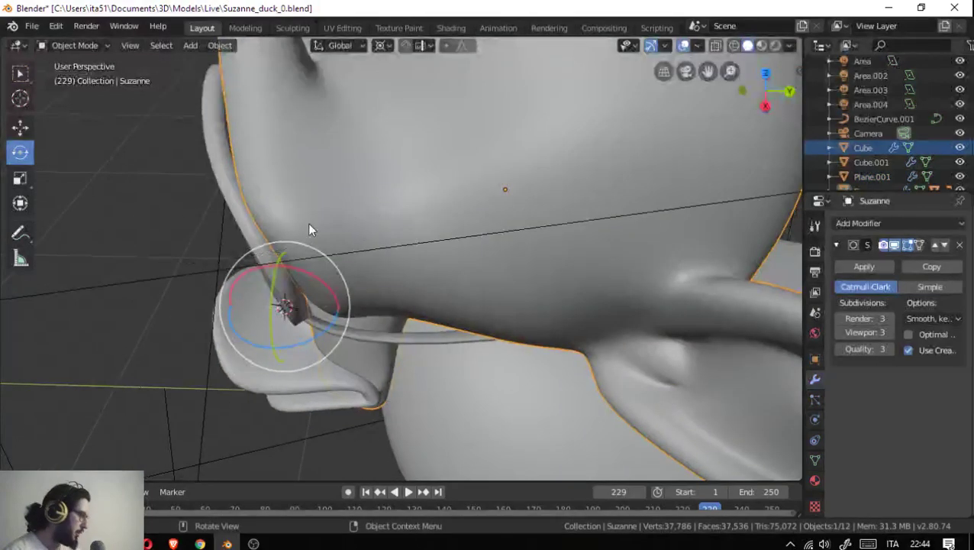
click(216, 212)
click(229, 196)
middle_drag(233, 187, 287, 194)
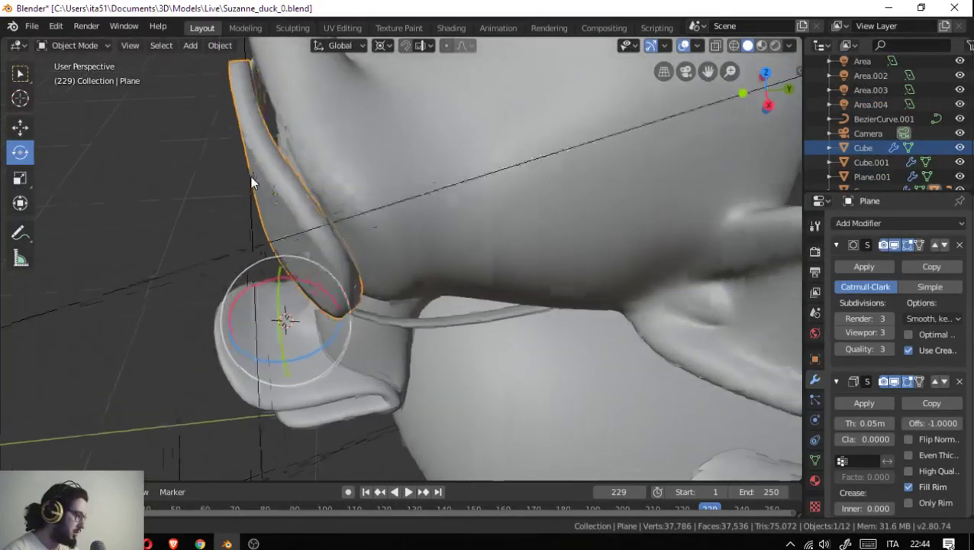
click(448, 316)
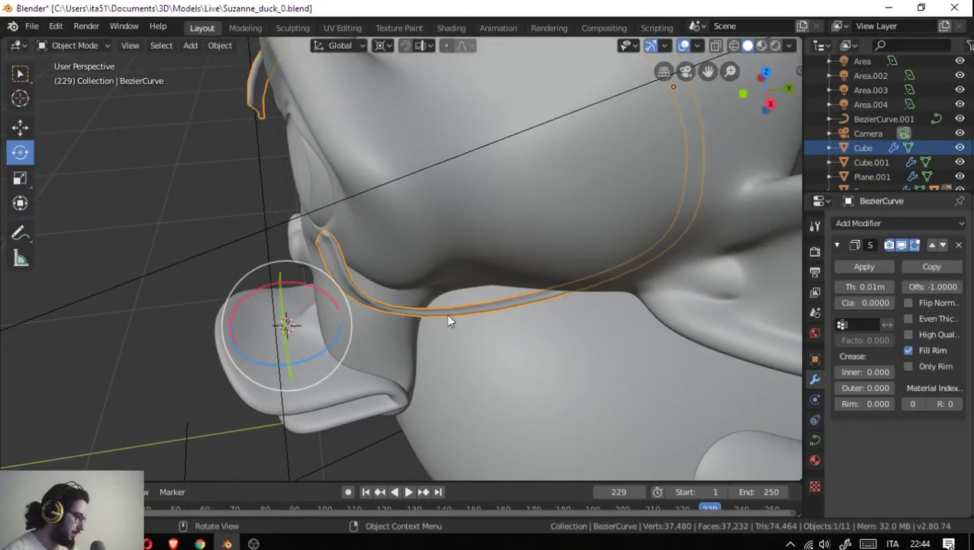
click(448, 321)
middle_drag(448, 321, 429, 162)
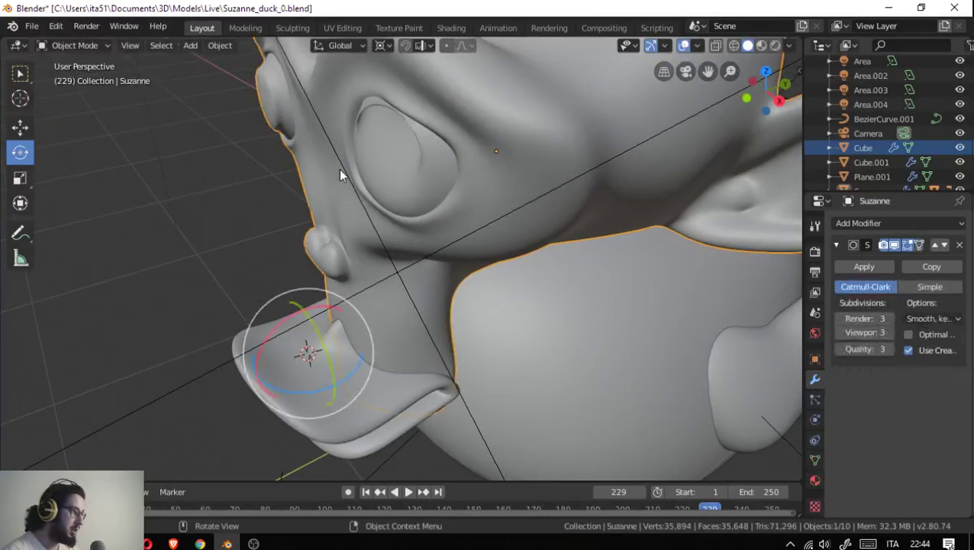
key(ctrl+Tab)
click(353, 162)
- Delete the linked eyeball vertices, leaving an empty eye socket
key(l)
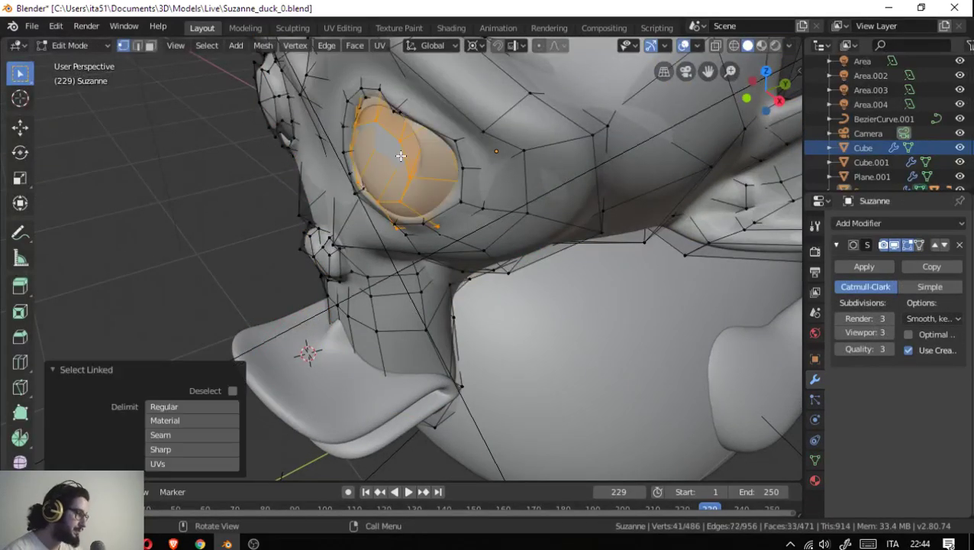
key(x)
click(402, 158)
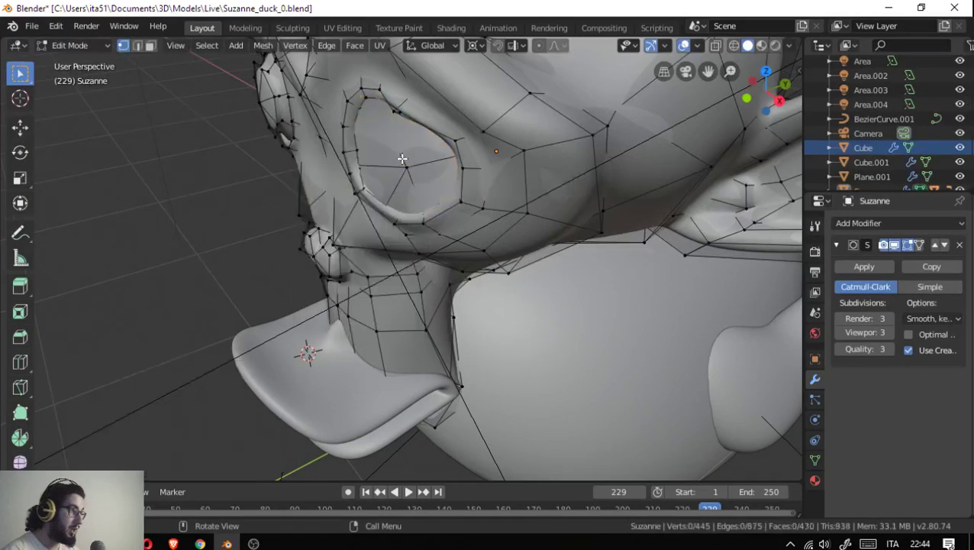
mouse_move(403, 159)
middle_down()
mouse_move(441, 136)
mouse_move(392, 172)
mouse_move(477, 234)
mouse_move(589, 247)
middle_up()
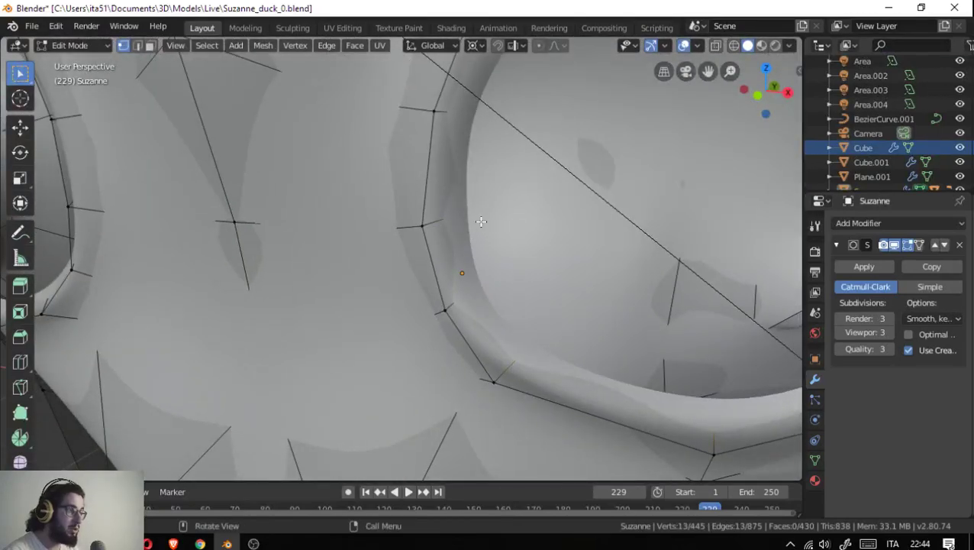
scroll(481, 222, down, 5)
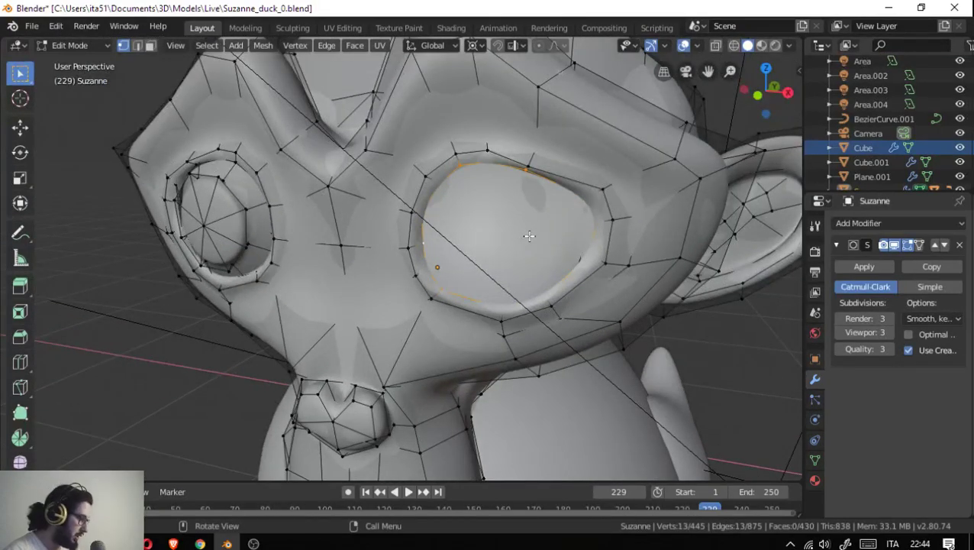
- Set the pivot to Median Point and scale the socket rim loop to 0.482
key(e)
right_click(522, 244)
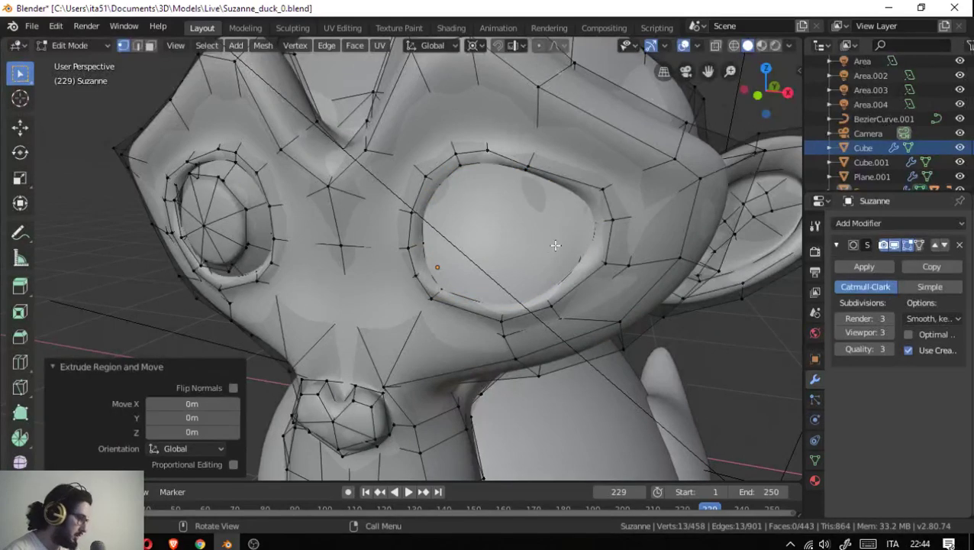
key(s)
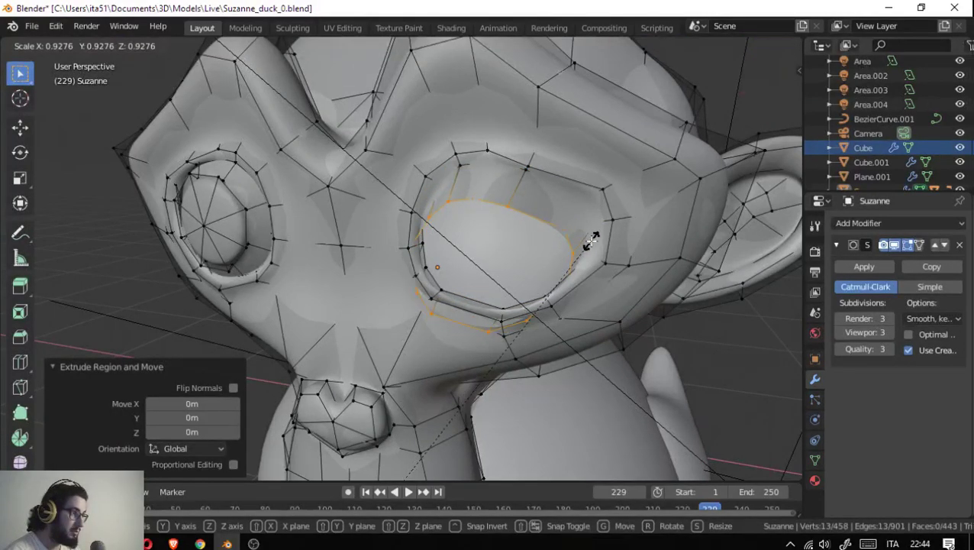
right_click(592, 240)
click(477, 45)
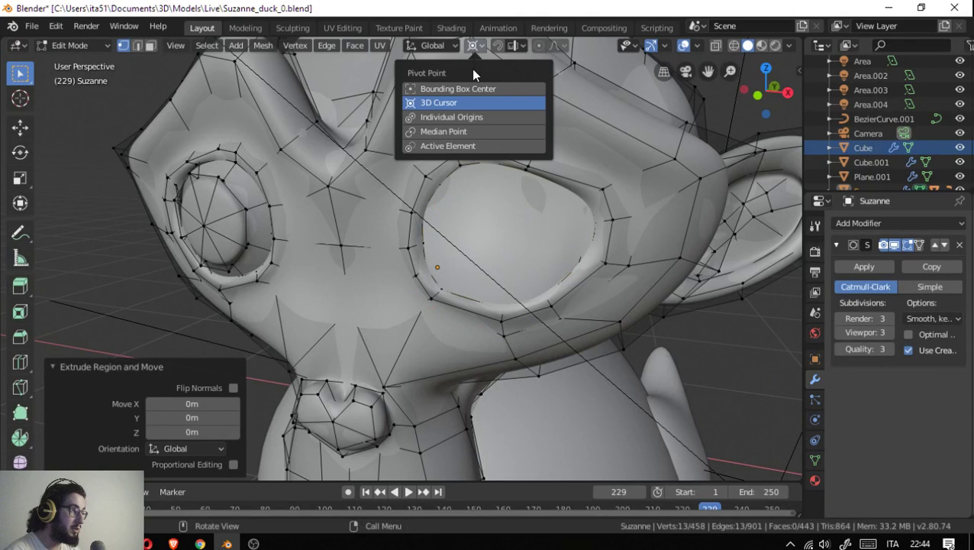
click(466, 130)
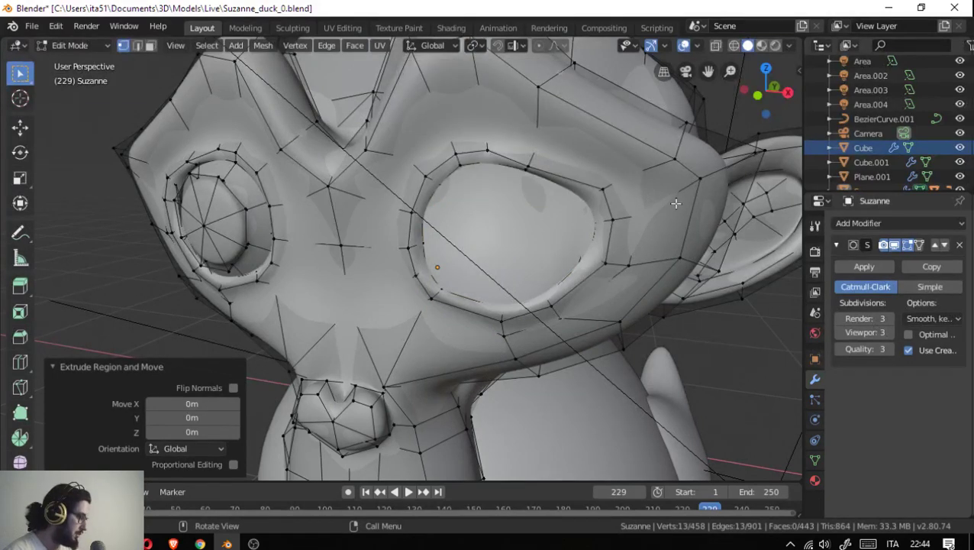
key(s)
click(594, 224)
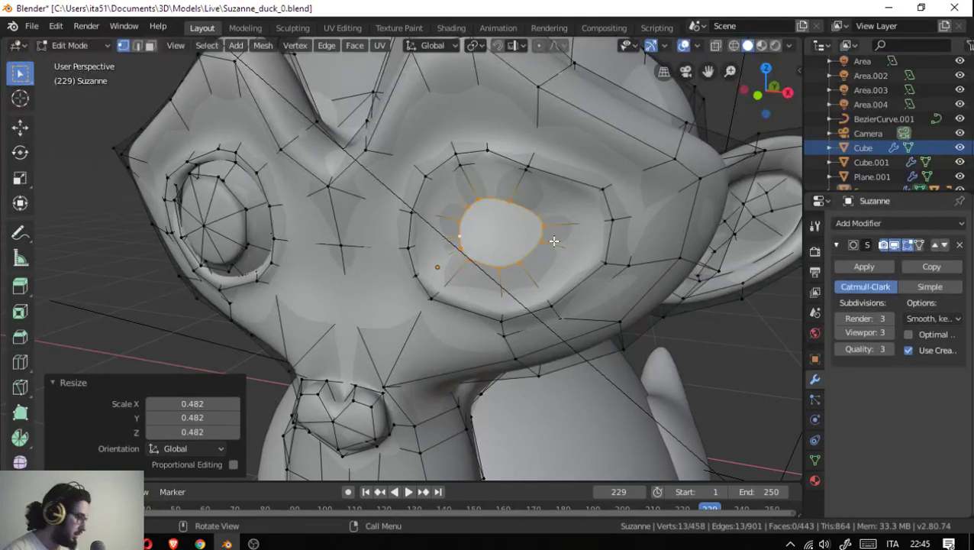
- Merge the rim loop at center into a single vertex
key(m)
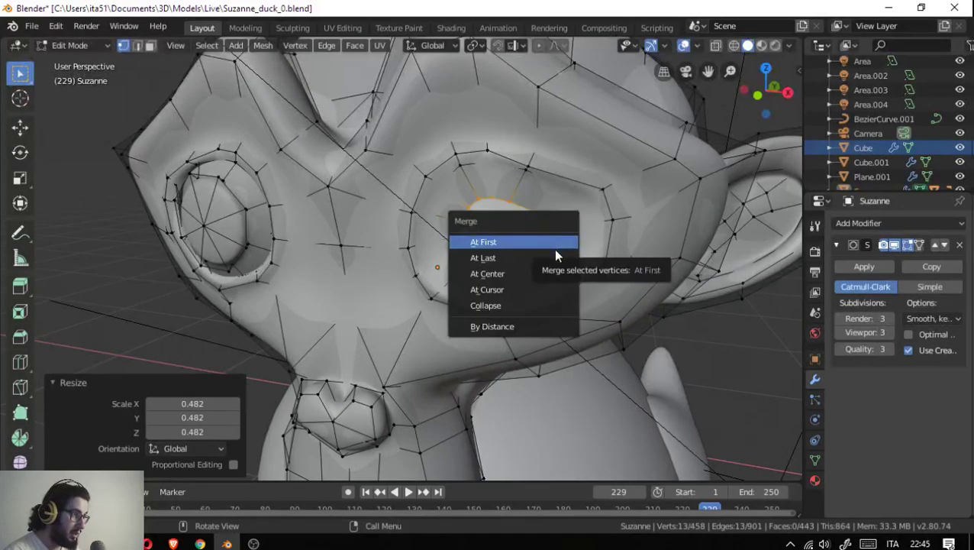
click(549, 276)
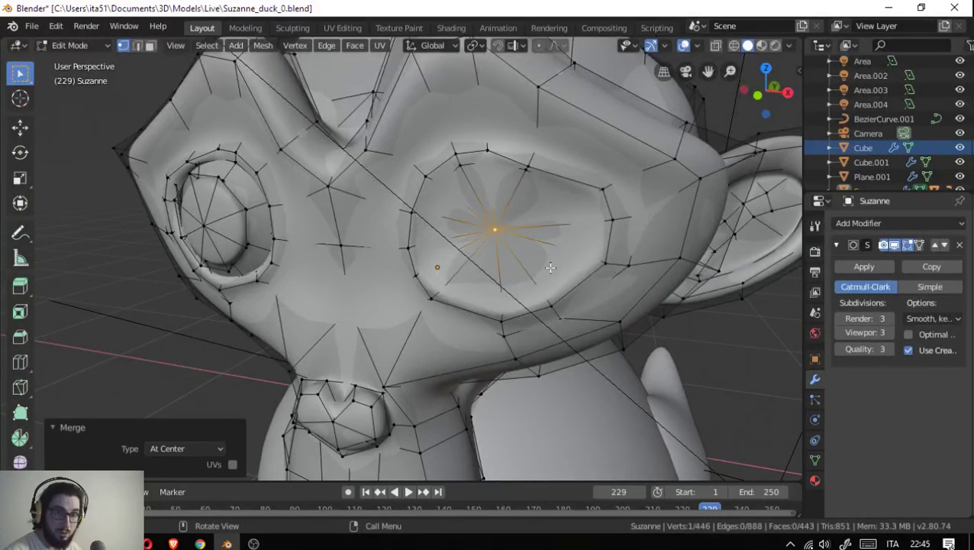
middle_drag(550, 267, 535, 176)
key(ctrl+Tab)
- Return to Object Mode and zoom around the duck
click(299, 216)
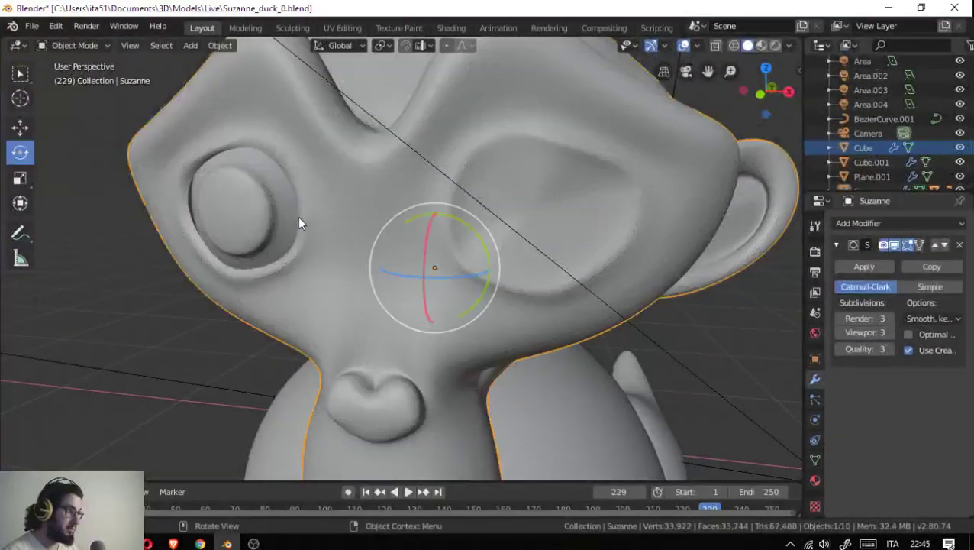
mouse_move(298, 216)
middle_down()
mouse_move(403, 185)
mouse_move(341, 179)
mouse_move(359, 159)
mouse_move(429, 228)
mouse_move(402, 256)
mouse_move(392, 257)
mouse_move(561, 173)
mouse_move(507, 246)
mouse_move(443, 263)
mouse_move(472, 259)
mouse_move(492, 239)
mouse_move(446, 226)
mouse_move(418, 265)
middle_up()
scroll(429, 228, up, 2)
scroll(422, 209, up, 2)
scroll(562, 173, down, 3)
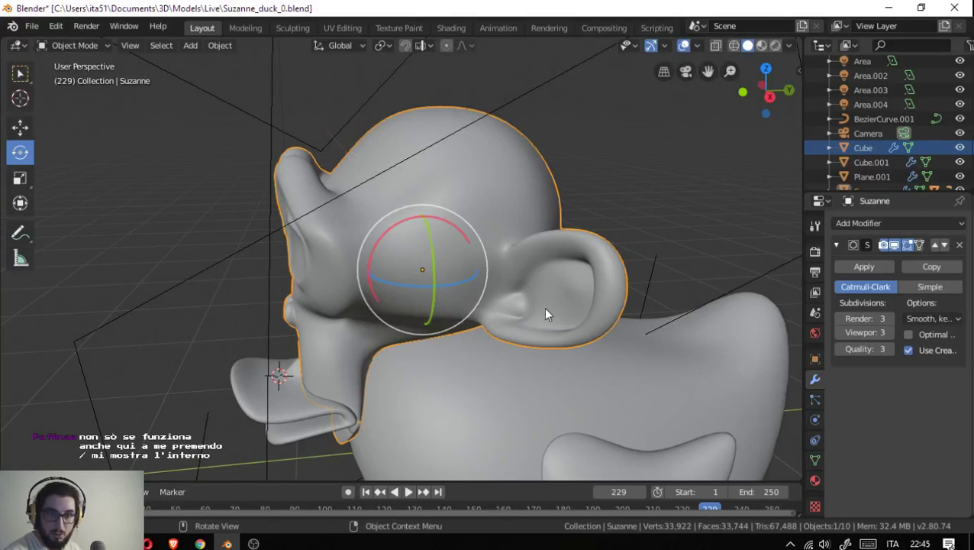
scroll(553, 311, up, 2)
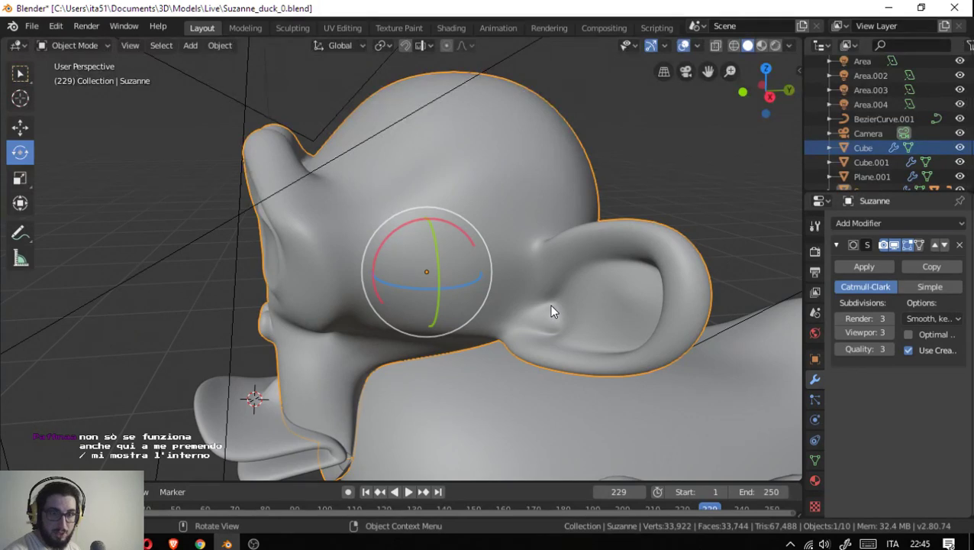
- Toggle Local View to isolate Suzanne and orbit in close on the head
key(slash)
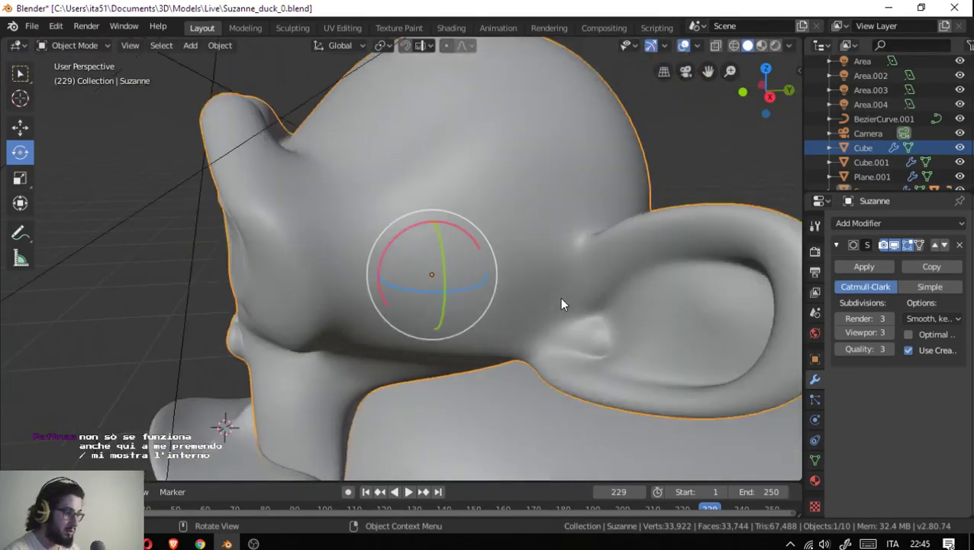
key(slash)
key(slash)
key(slash)
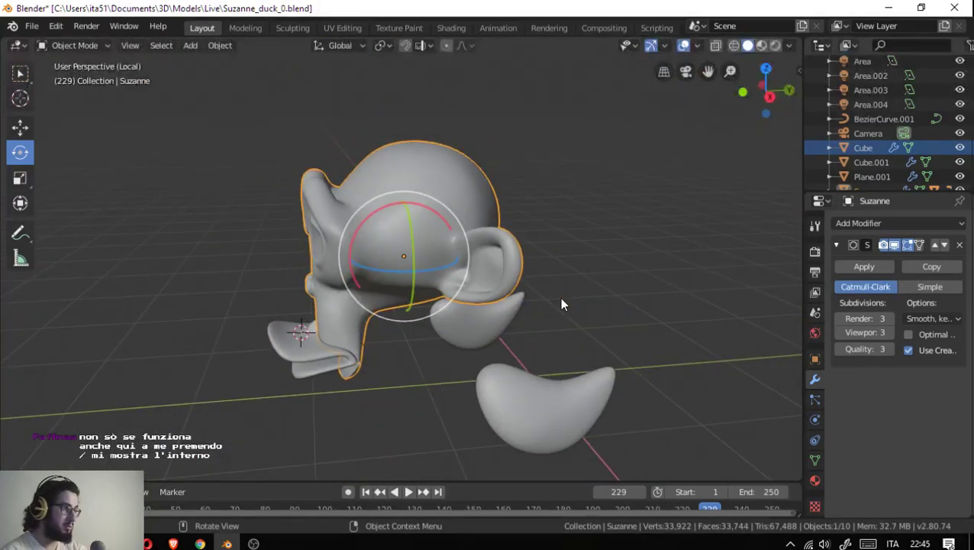
key(slash)
key(slash)
key(slash)
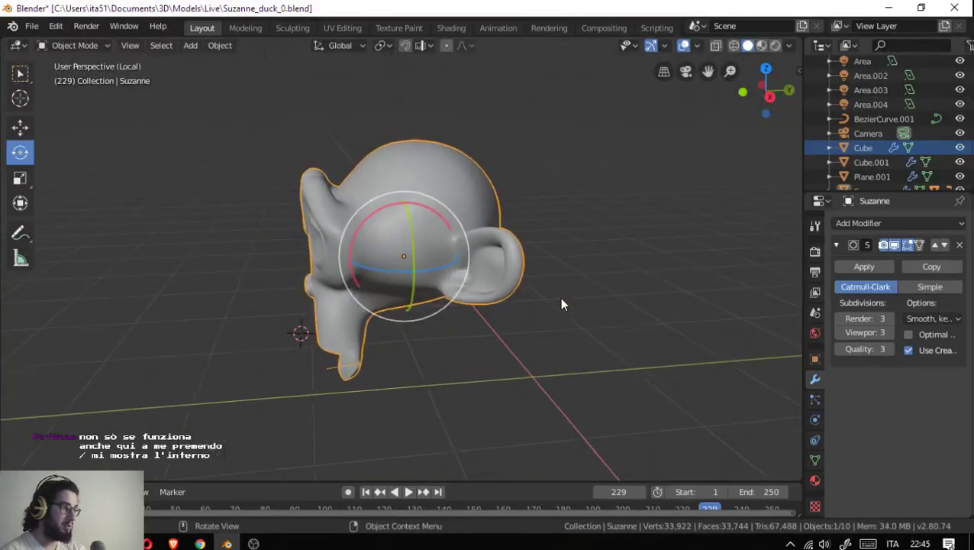
key(slash)
key(slash)
key(slash)
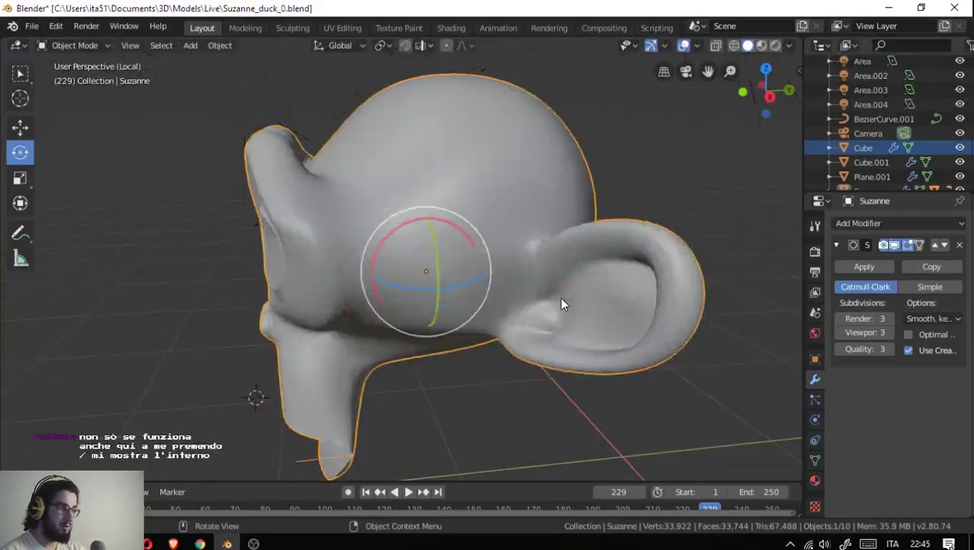
key(slash)
key(slash)
key(slash)
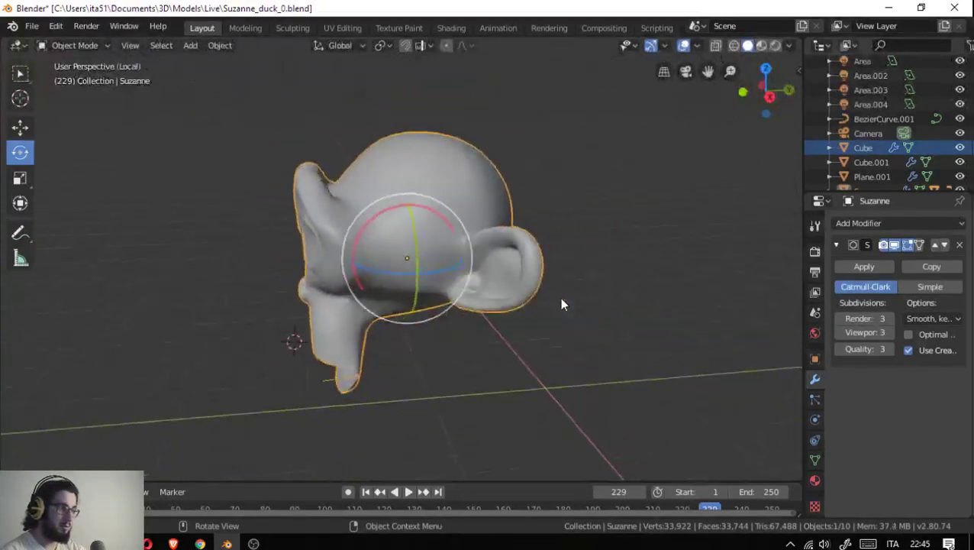
mouse_move(353, 346)
middle_down()
mouse_move(365, 289)
mouse_move(359, 245)
mouse_move(379, 234)
mouse_move(335, 250)
mouse_move(415, 319)
middle_up()
scroll(365, 290, up, 5)
- In Edit Mode, delete the two selected stray vertices from Suzanne
key(Tab)
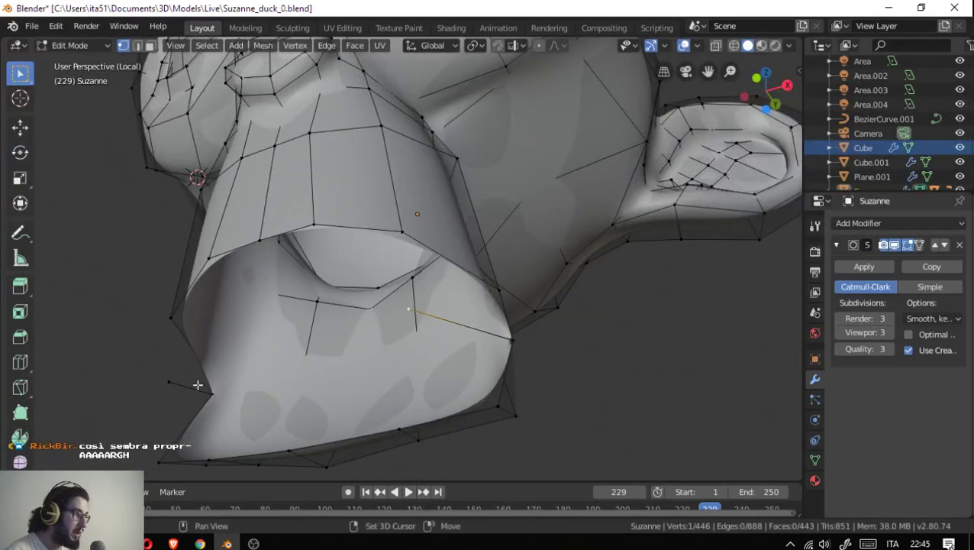
middle_drag(173, 381, 218, 370)
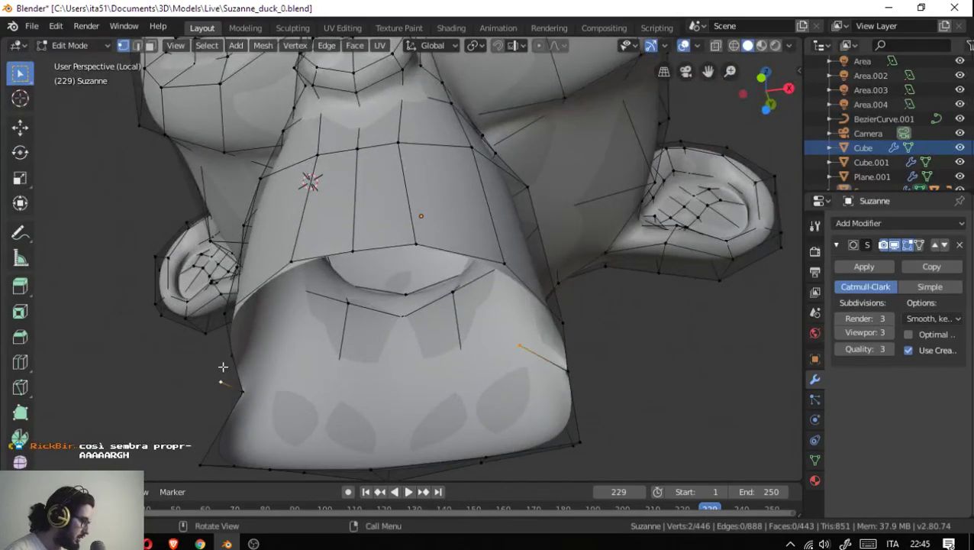
key(x)
click(221, 345)
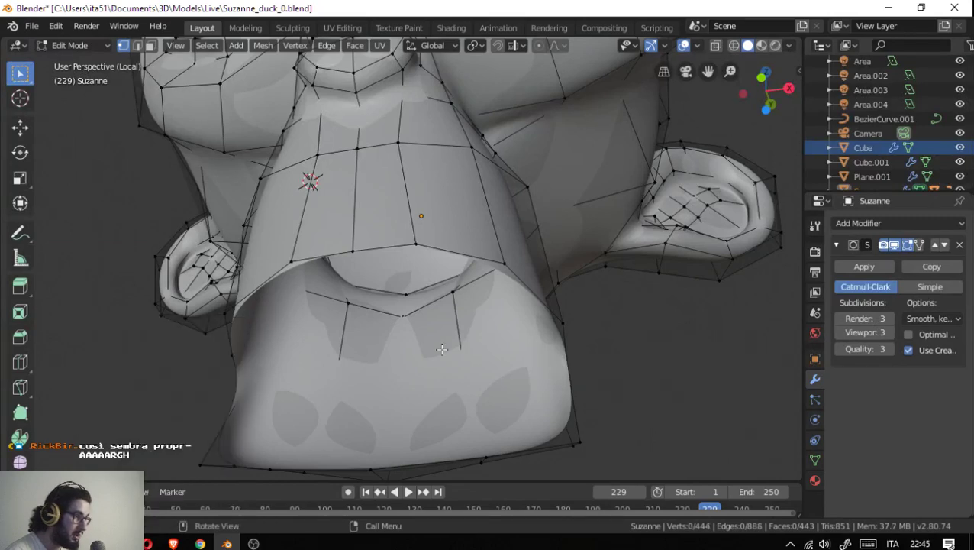
mouse_move(221, 346)
middle_down()
mouse_move(361, 346)
mouse_move(305, 315)
mouse_move(257, 336)
mouse_move(274, 307)
mouse_move(279, 251)
mouse_move(309, 309)
mouse_move(320, 307)
mouse_move(308, 308)
middle_up()
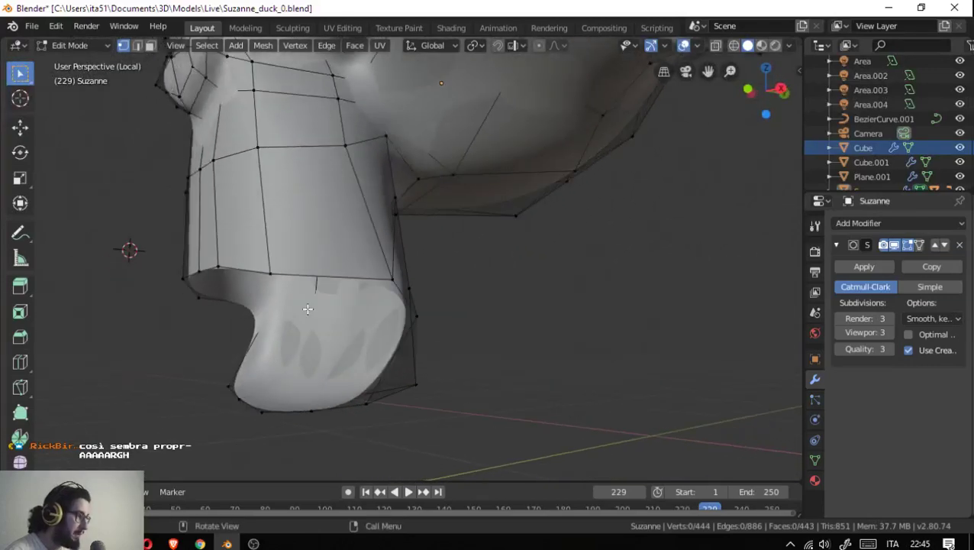
- Exit Local View and return Suzanne to Object Mode
key(KP_Divide)
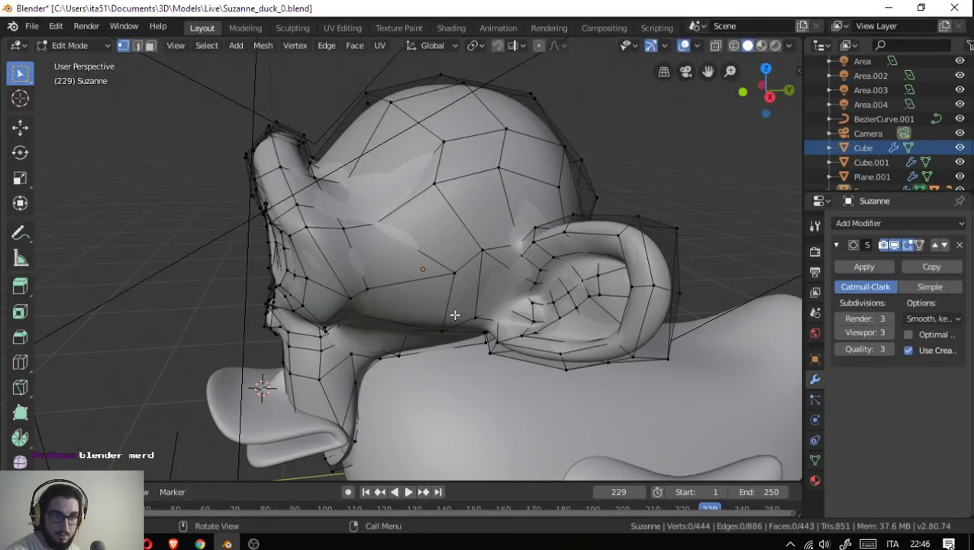
key(ctrl+Tab)
click(320, 341)
mouse_move(317, 335)
middle_down()
mouse_move(486, 297)
mouse_move(477, 255)
mouse_move(497, 309)
mouse_move(398, 279)
mouse_move(341, 302)
mouse_move(352, 354)
middle_up()
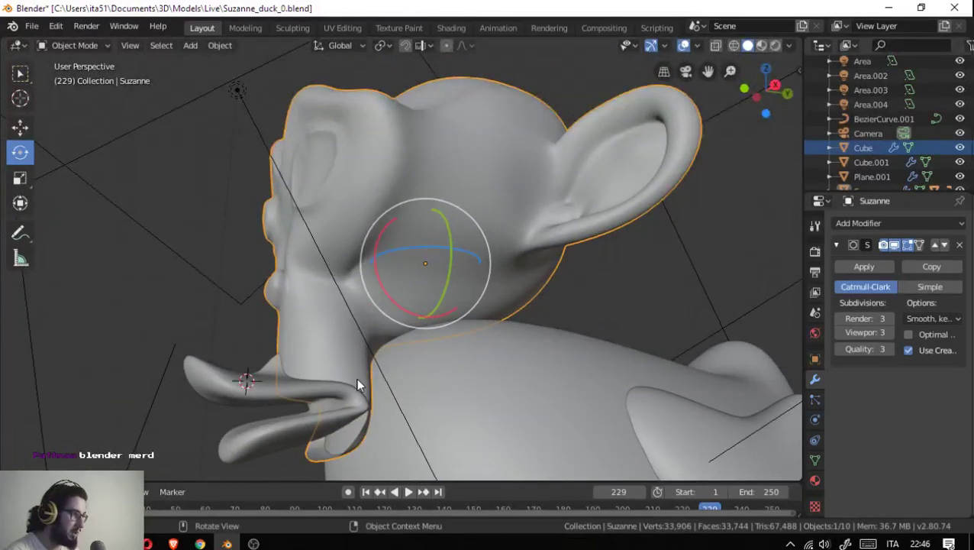
- In Edit Mode, raise the vertex path along the bottom of Suzanne's neck by 0.115 m on Z
middle_drag(350, 416, 318, 428)
key(Tab)
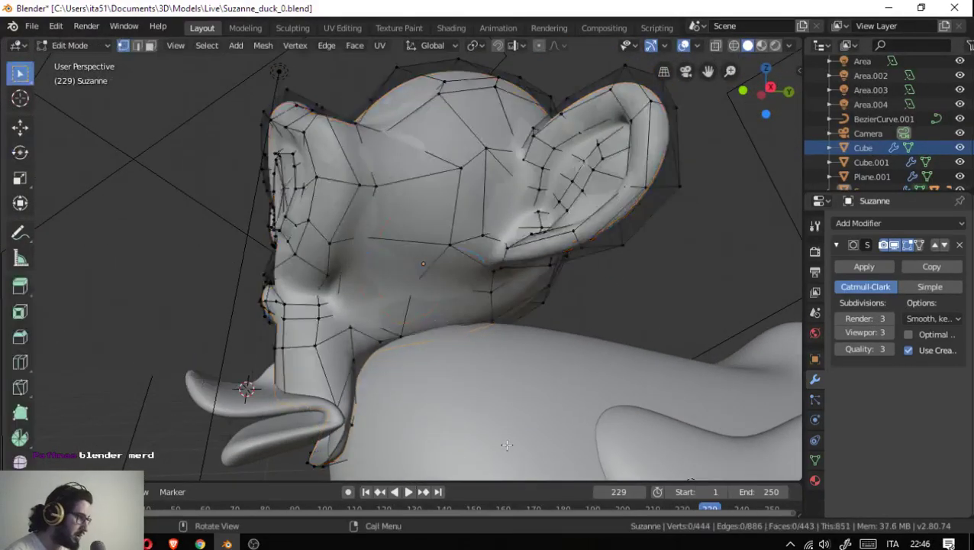
mouse_move(349, 399)
ctrl+middle_down()
mouse_move(344, 316)
mouse_move(363, 257)
ctrl+middle_up()
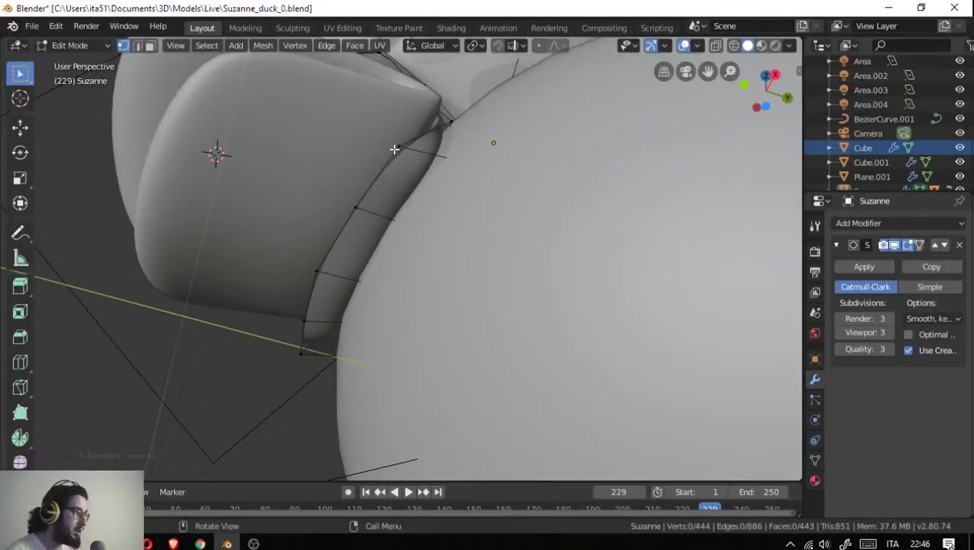
mouse_move(395, 148)
middle_down()
mouse_move(442, 242)
mouse_move(570, 223)
mouse_move(622, 261)
middle_up()
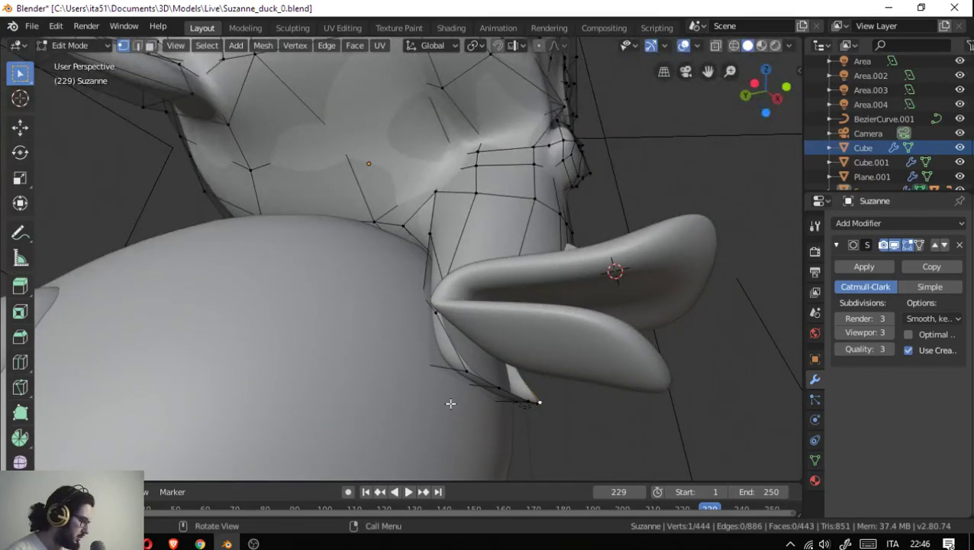
ctrl+click(466, 371)
middle_drag(466, 371, 515, 394)
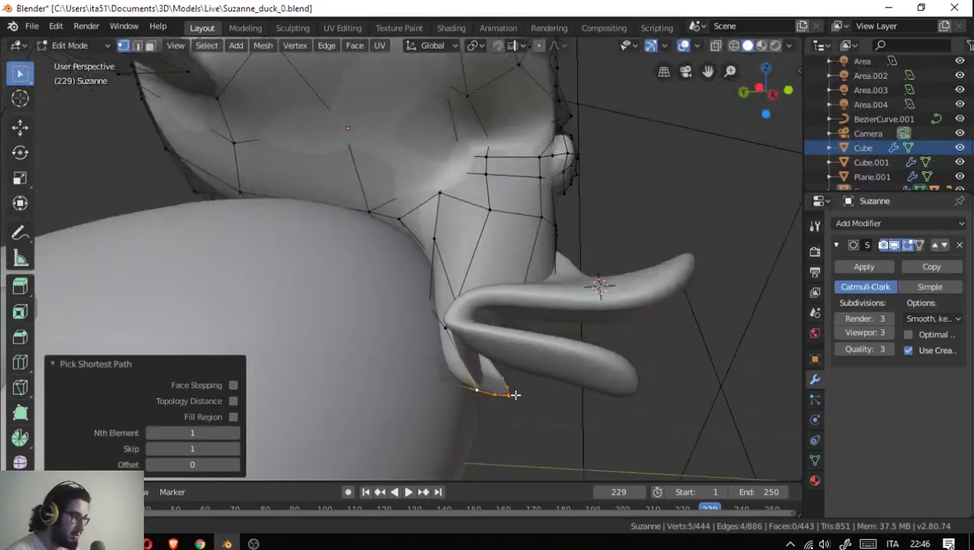
key(g)
key(z)
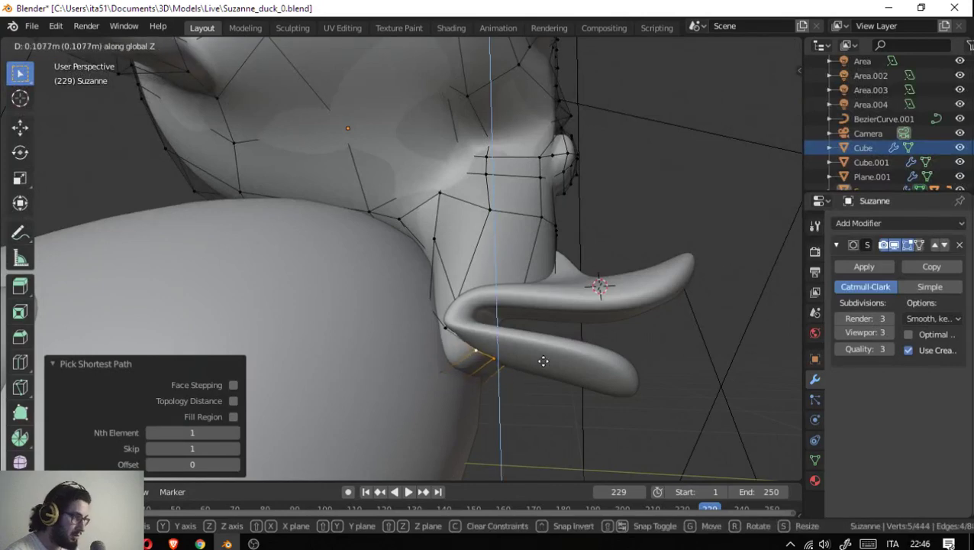
click(544, 358)
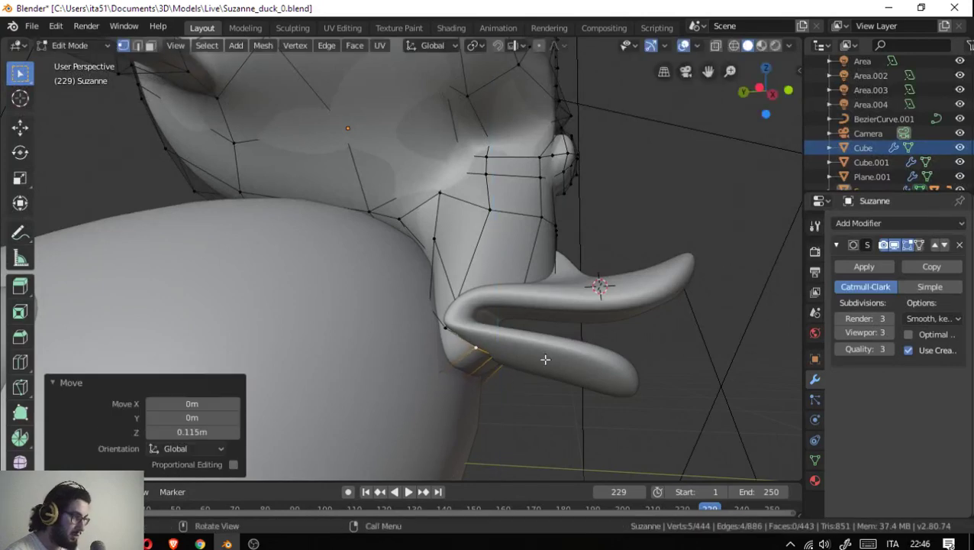
mouse_move(543, 359)
middle_down()
mouse_move(422, 349)
mouse_move(459, 323)
mouse_move(356, 347)
middle_up()
- Move the two vertices near the beak tip slightly up along Z
click(421, 349)
shift+click(442, 332)
scroll(311, 382, up, 1)
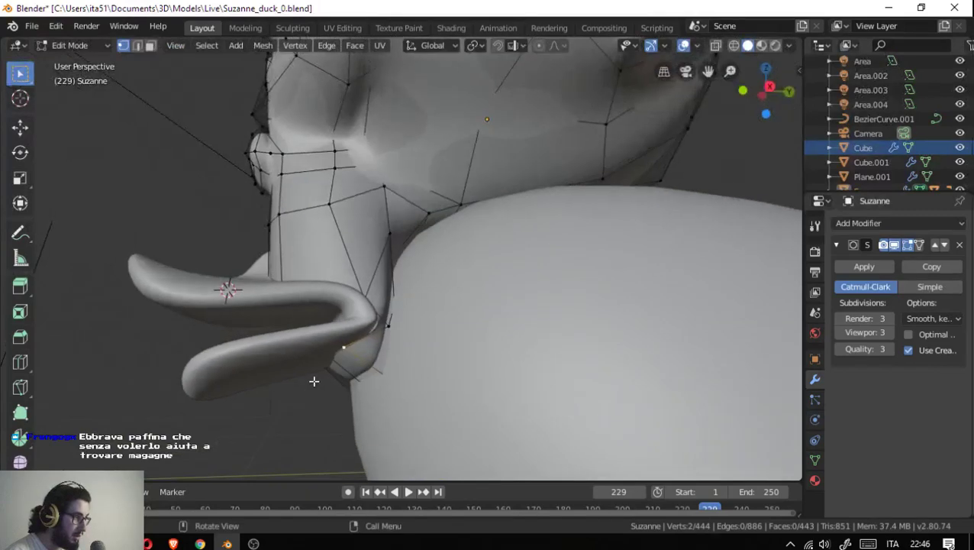
scroll(313, 374, up, 3)
key(g)
key(z)
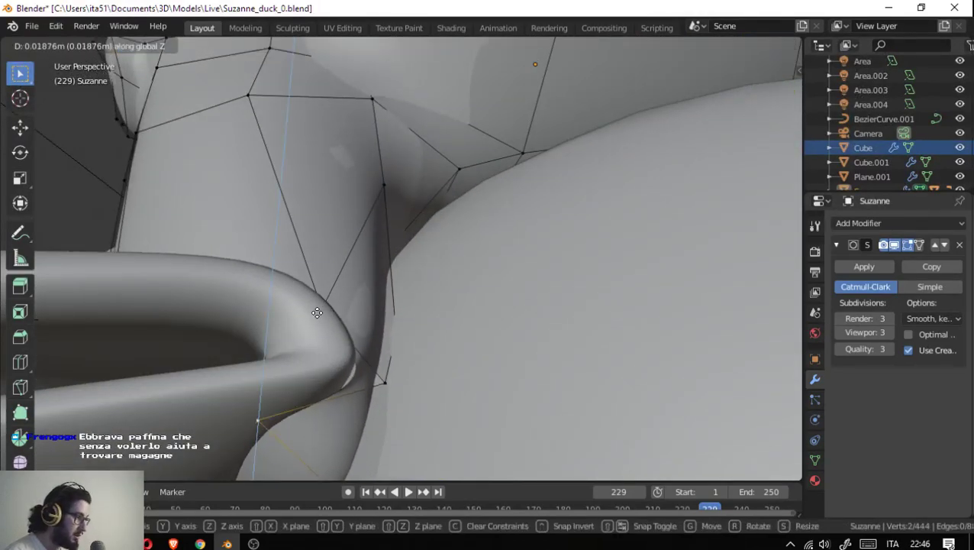
click(326, 307)
- Deselect all, reveal the hidden mesh parts with Alt+H, and undo back to Object Mode
middle_drag(320, 309, 366, 331)
scroll(336, 323, down, 1)
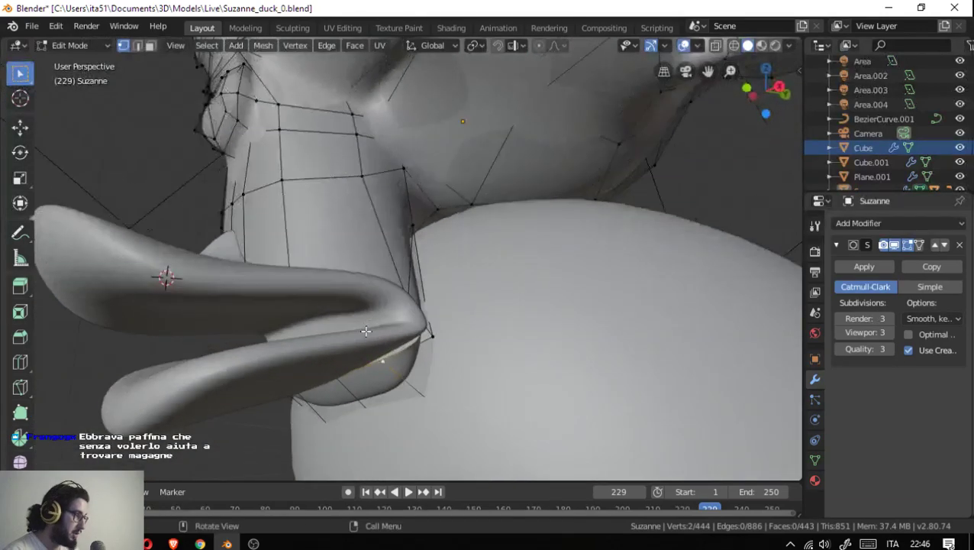
ctrl+click(365, 330)
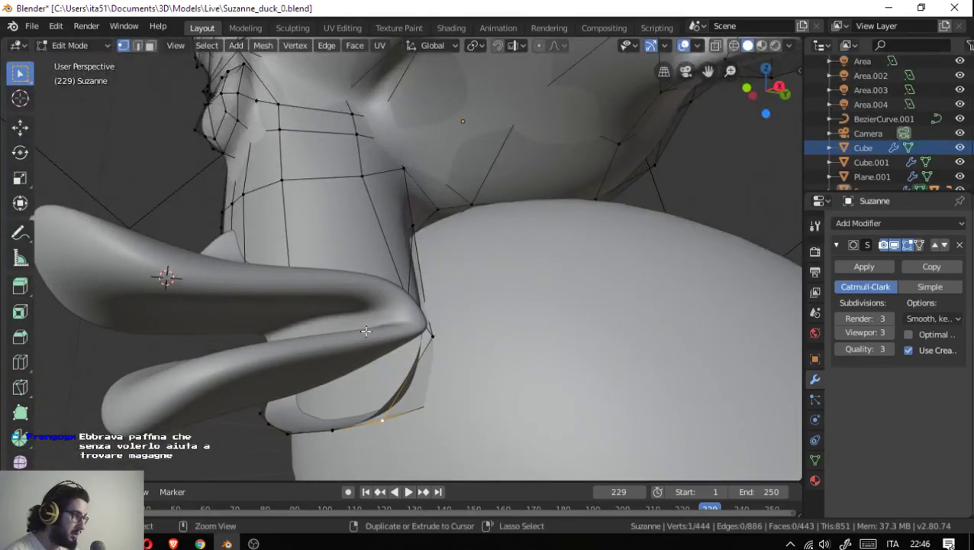
key(alt+a)
scroll(366, 321, down, 3)
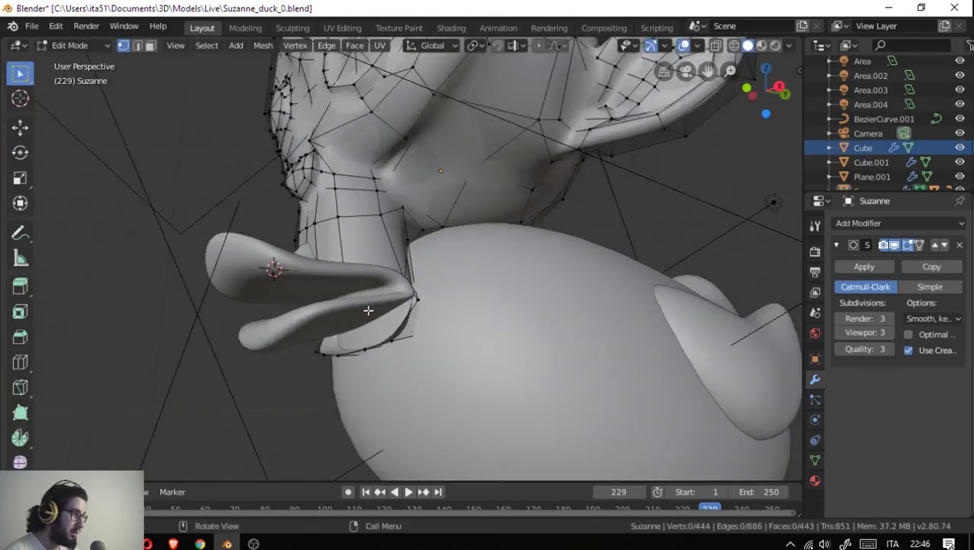
scroll(366, 309, down, 1)
key(alt+h)
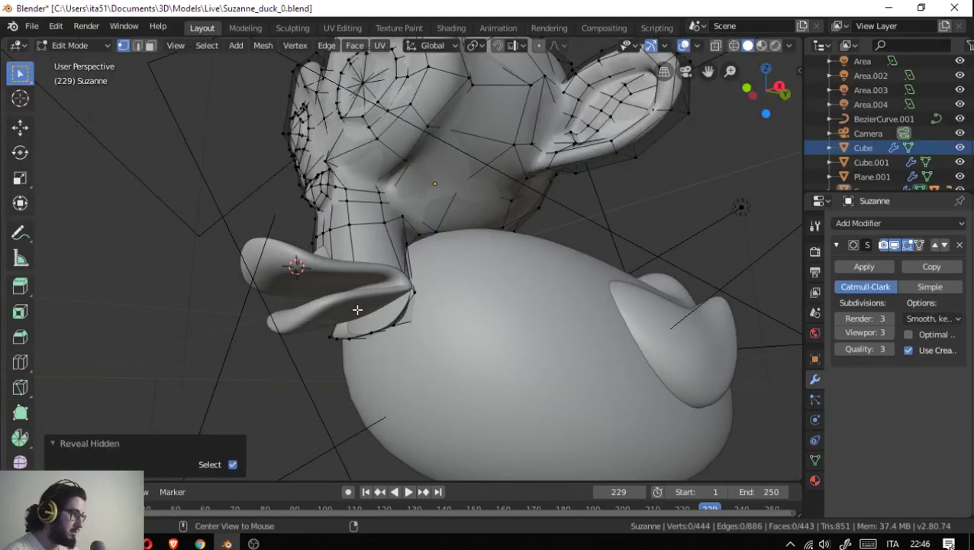
scroll(357, 310, up, 2)
scroll(351, 305, up, 1)
scroll(336, 301, up, 1)
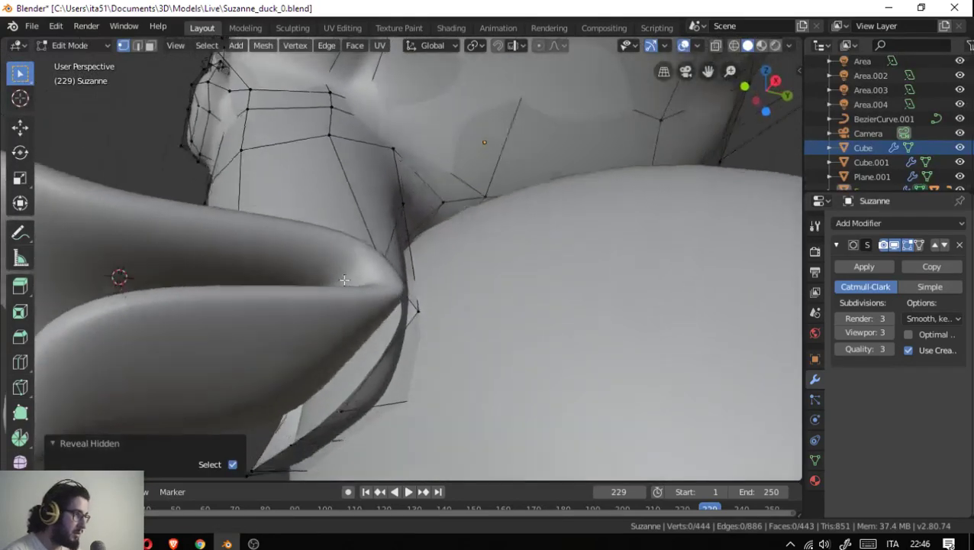
scroll(319, 295, down, 1)
middle_drag(320, 296, 343, 287)
key(ctrl+z)
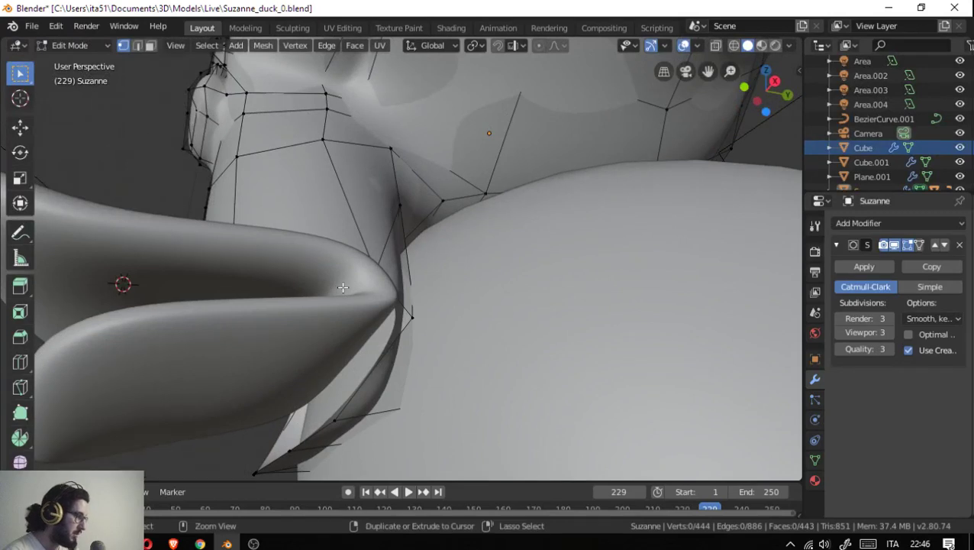
key(ctrl+z)
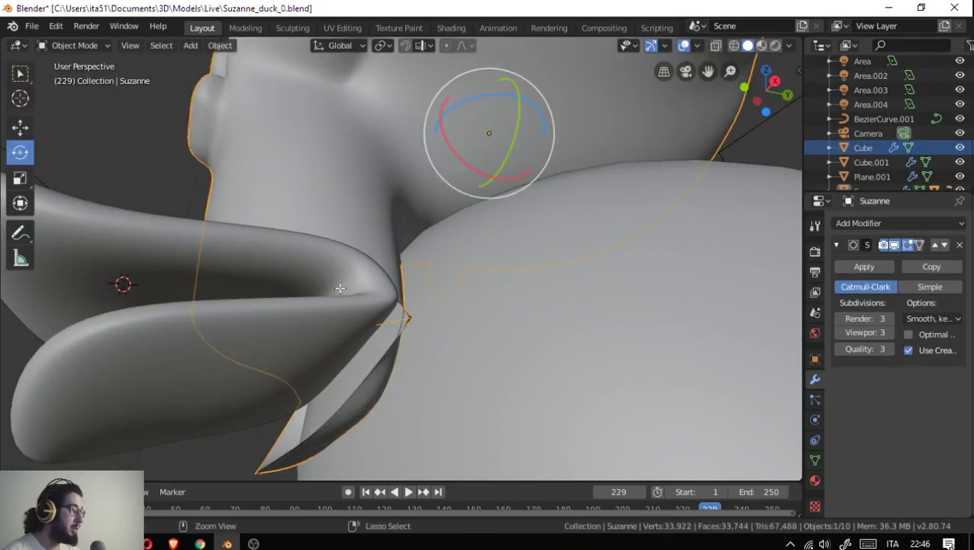
- Enter Edit Mode on Suzanne and delete the linked eye mesh piece
scroll(340, 288, down, 2)
scroll(340, 287, down, 2)
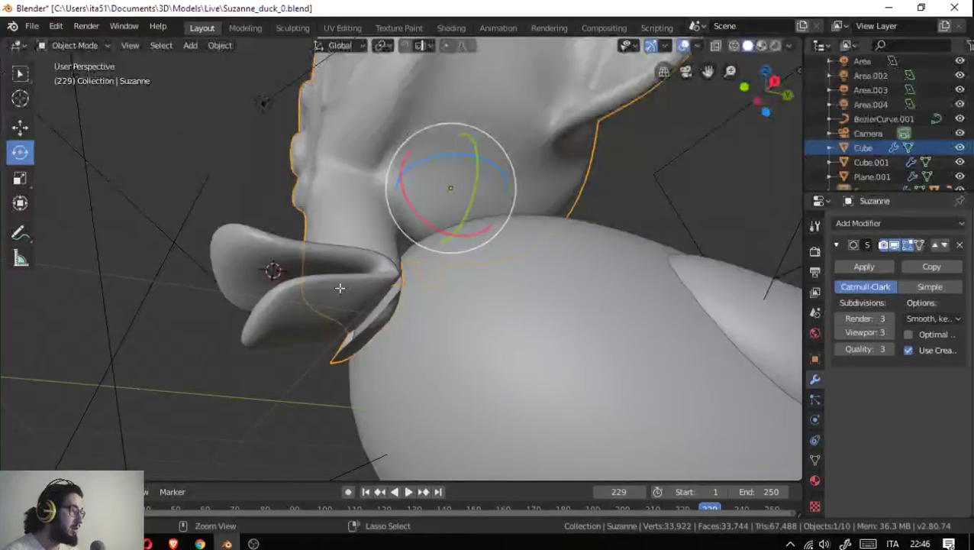
key(ctrl+z)
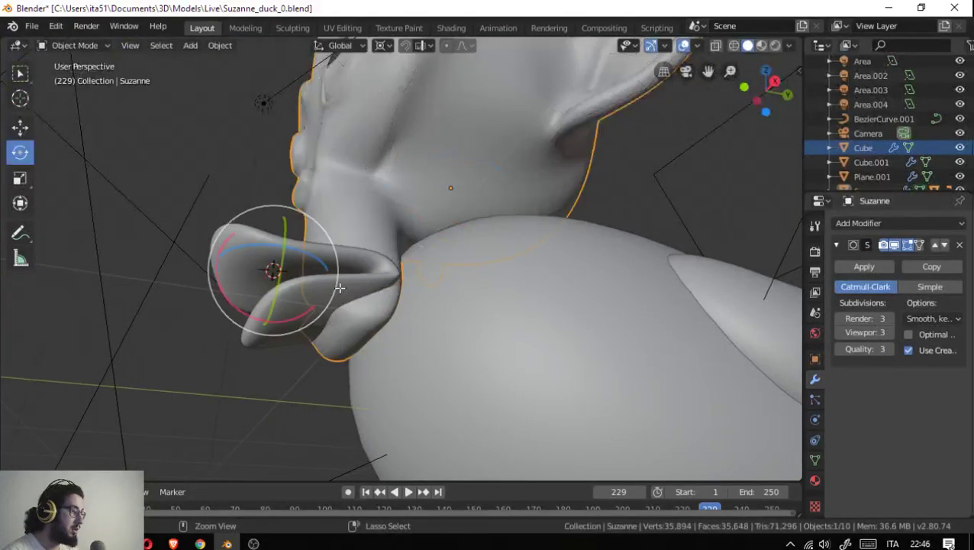
mouse_move(340, 288)
middle_down()
mouse_move(360, 334)
mouse_move(450, 397)
mouse_move(217, 282)
middle_up()
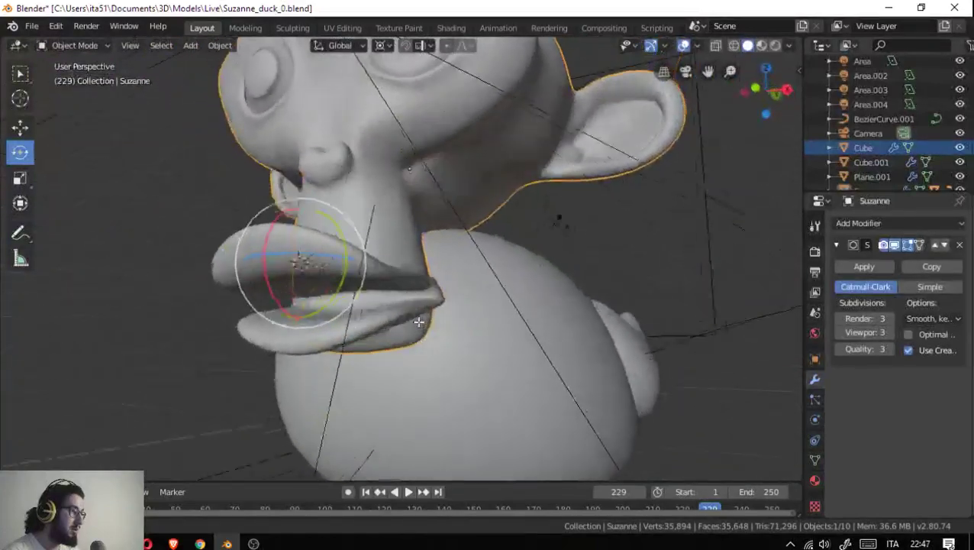
key(Tab)
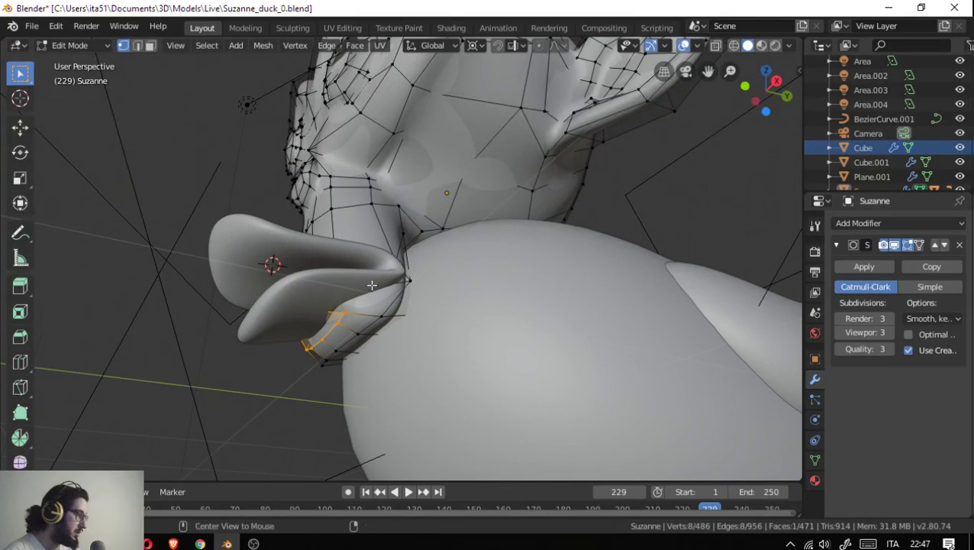
middle_drag(360, 264, 376, 196)
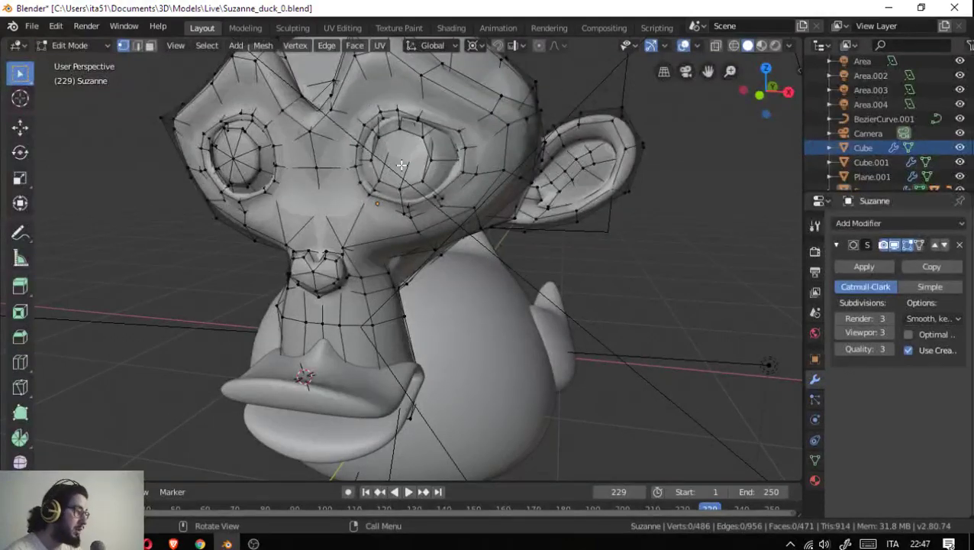
key(l)
key(x)
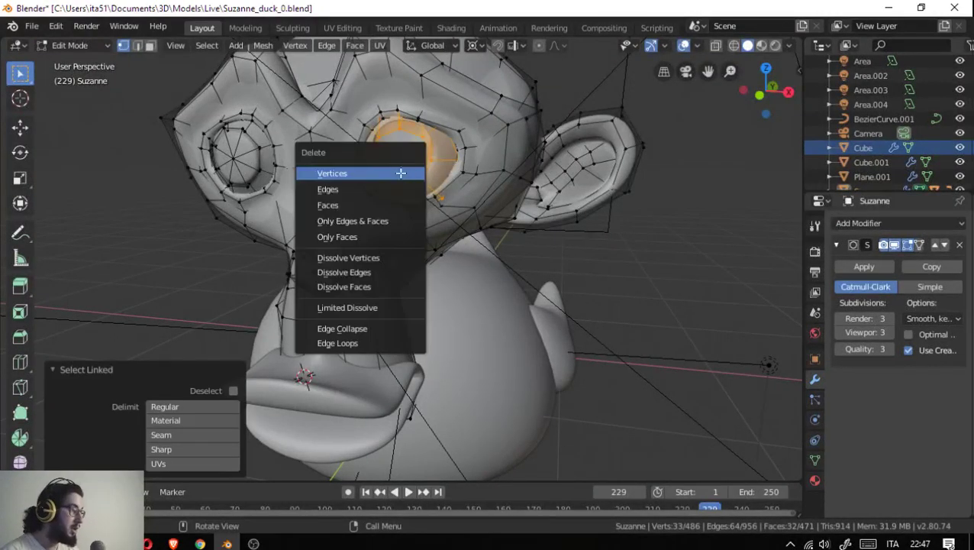
click(401, 173)
- Extrude the empty eye-hole edge loop in place
middle_drag(401, 173, 267, 182)
scroll(367, 379, up, 3)
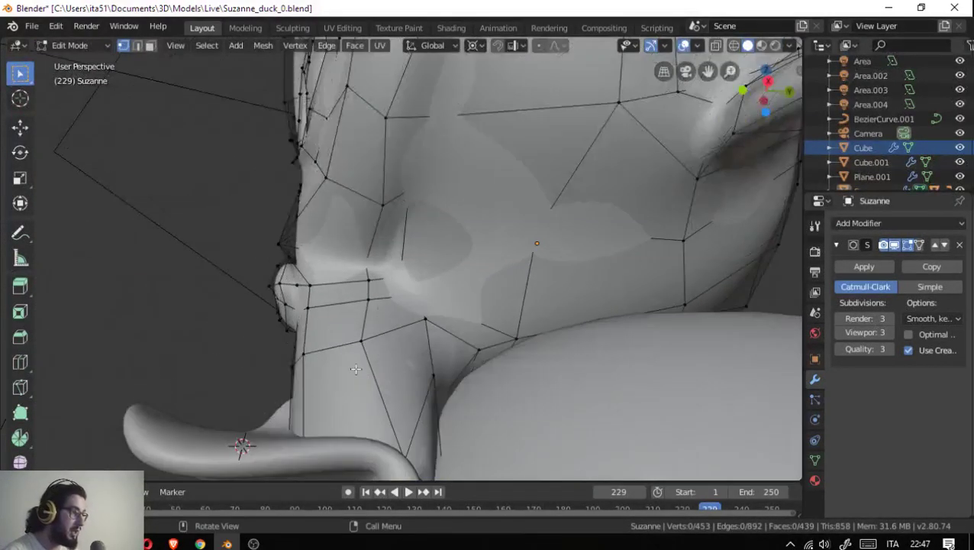
scroll(329, 268, down, 4)
mouse_move(330, 267)
middle_down()
mouse_move(442, 243)
mouse_move(427, 245)
middle_up()
key(e)
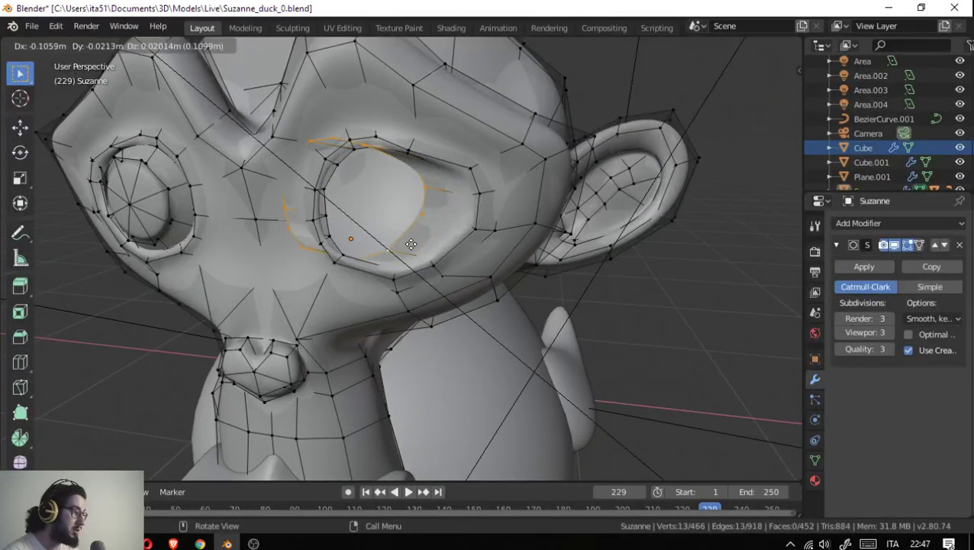
right_click(422, 247)
key(s)
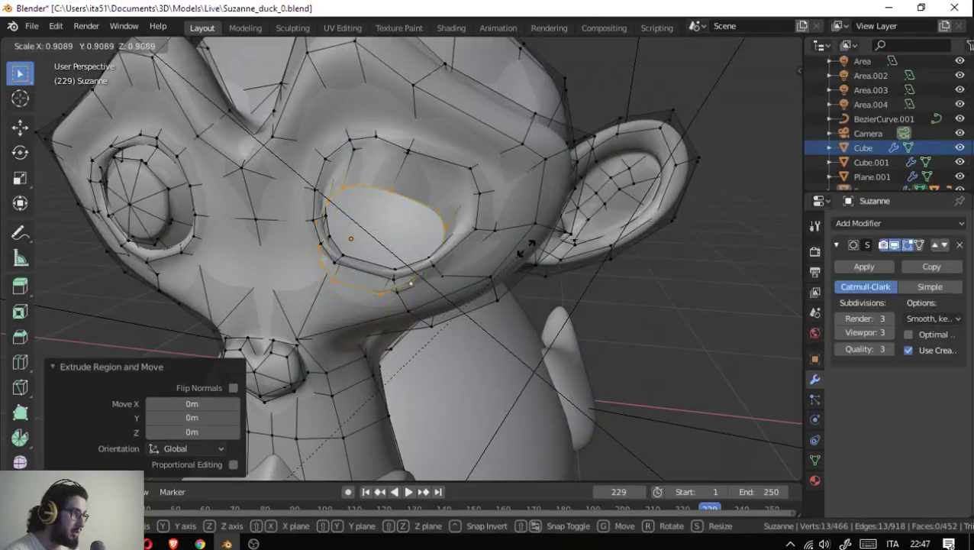
right_click(357, 87)
- Change the pivot point, scale the loop to 0.604, and merge it at center
click(481, 44)
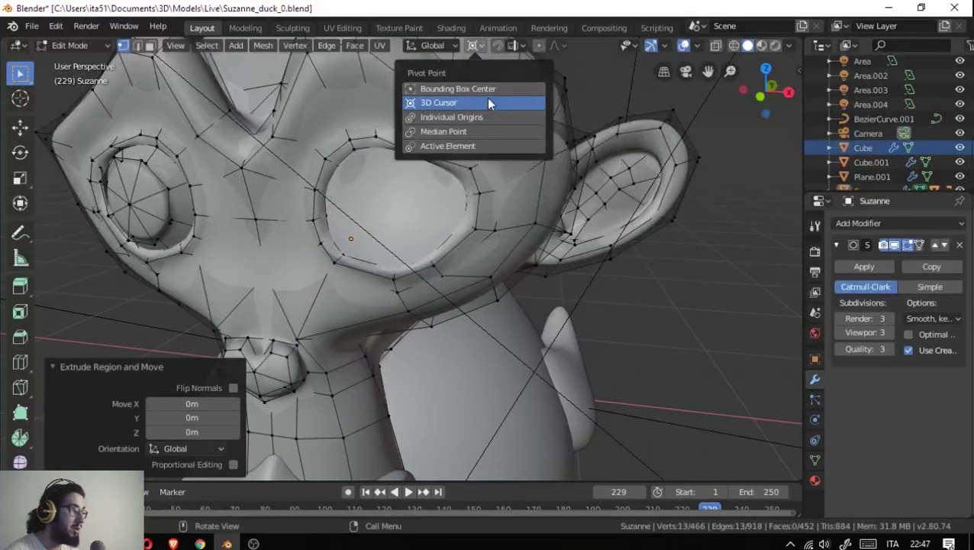
click(483, 118)
key(s)
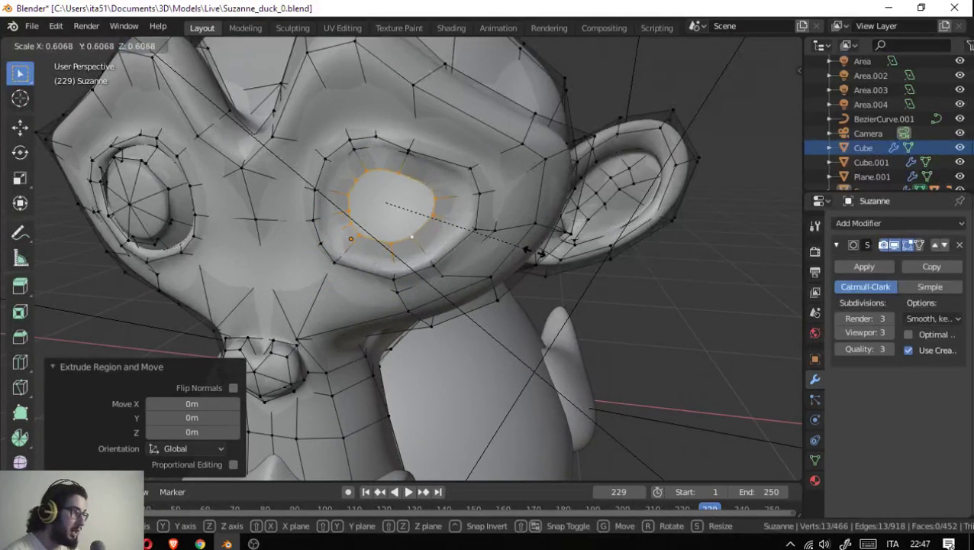
click(533, 252)
key(alt+m)
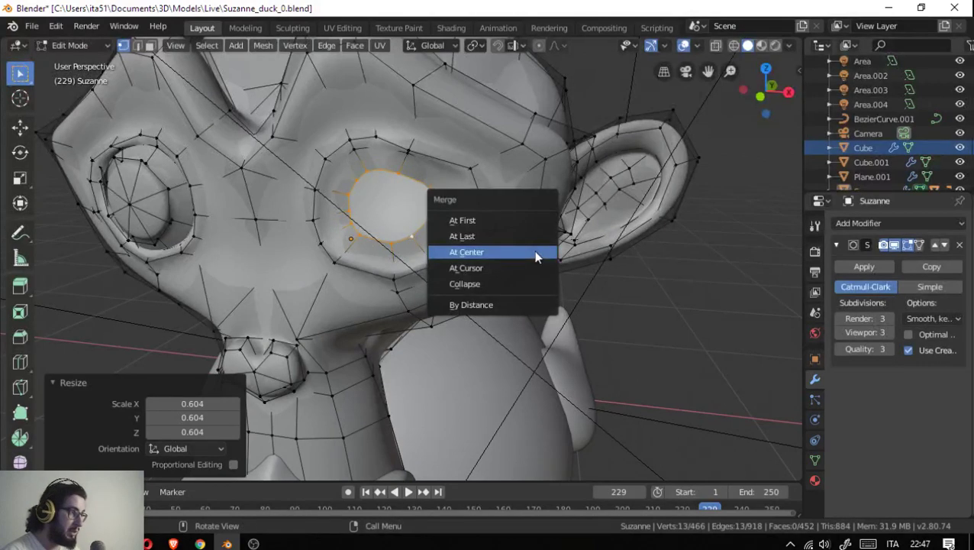
click(536, 256)
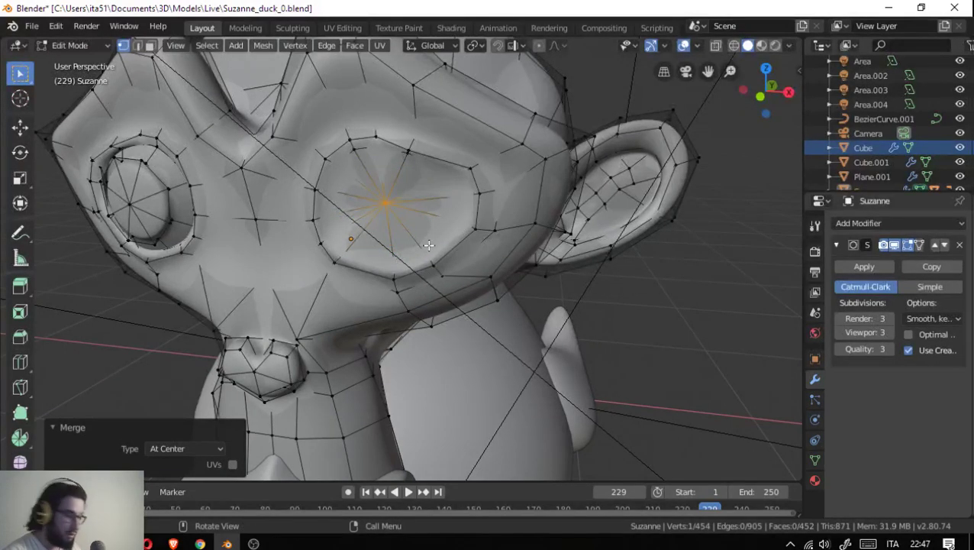
- Move a vertex on the filled eye socket's rim to a new position
middle_drag(417, 256, 459, 282)
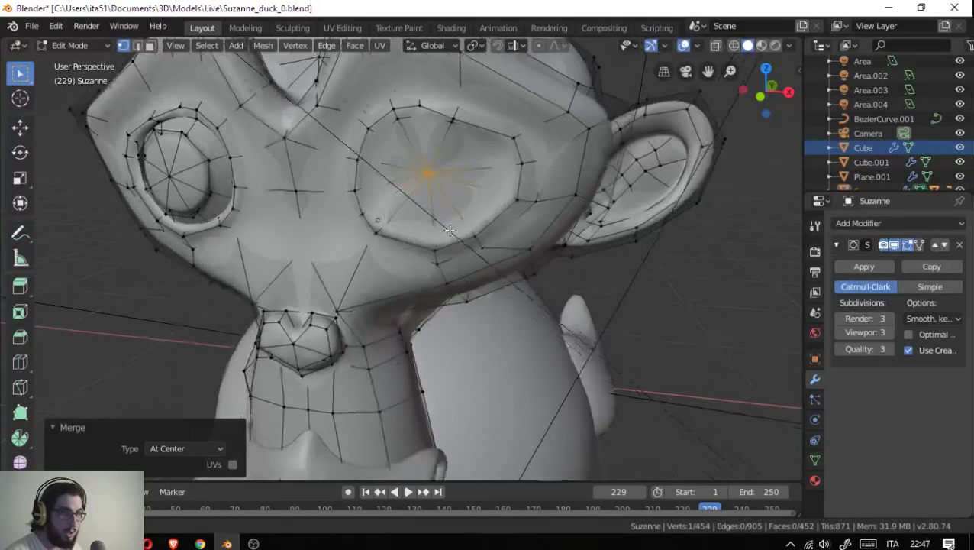
mouse_move(419, 325)
shift+middle_down()
mouse_move(437, 261)
mouse_move(399, 224)
mouse_move(408, 261)
mouse_move(374, 138)
mouse_move(427, 271)
mouse_move(396, 205)
mouse_move(387, 320)
mouse_move(515, 145)
mouse_move(428, 153)
mouse_move(515, 59)
shift+middle_up()
scroll(471, 239, up, 4)
scroll(388, 320, down, 3)
scroll(428, 153, up, 3)
scroll(474, 99, down, 3)
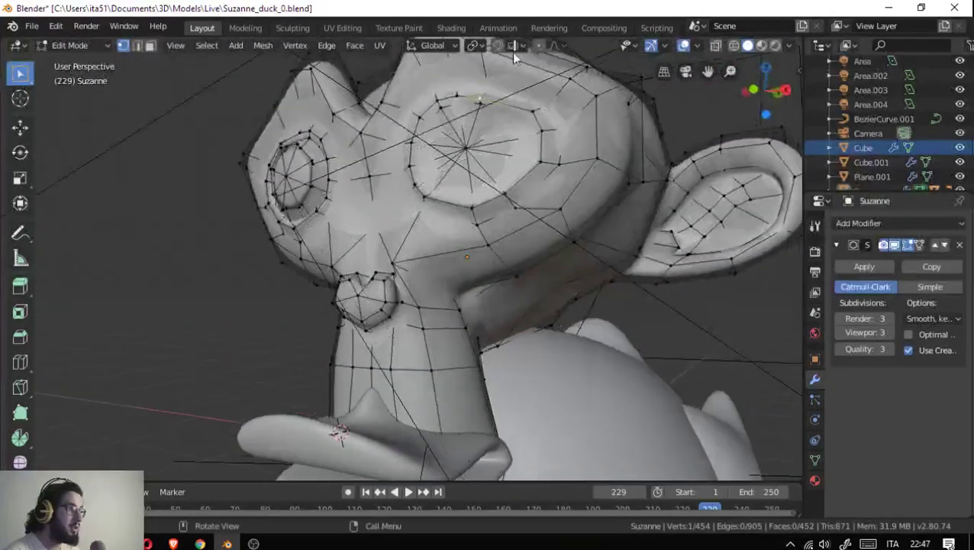
mouse_move(486, 27)
middle_down()
mouse_move(417, 267)
mouse_move(388, 300)
middle_up()
scroll(417, 268, up, 3)
scroll(417, 267, up, 2)
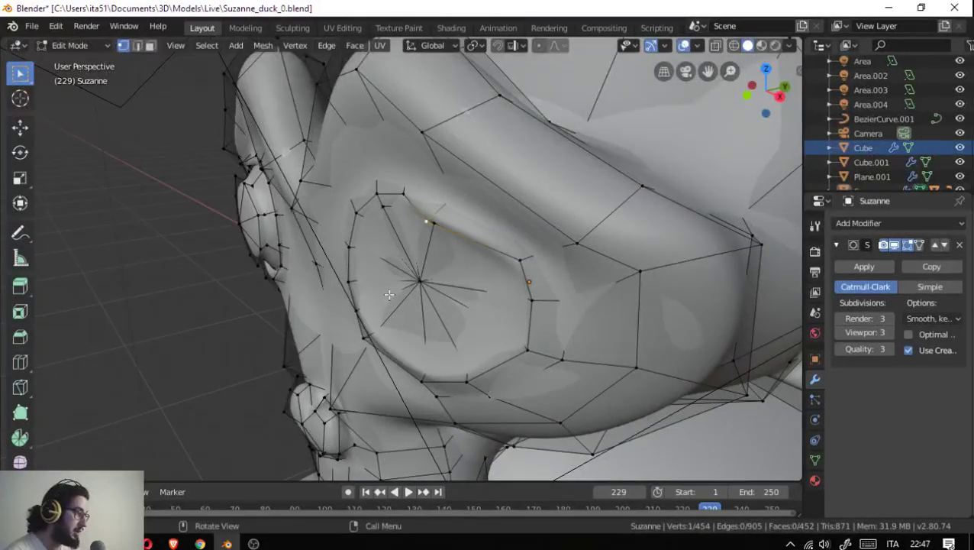
key(g)
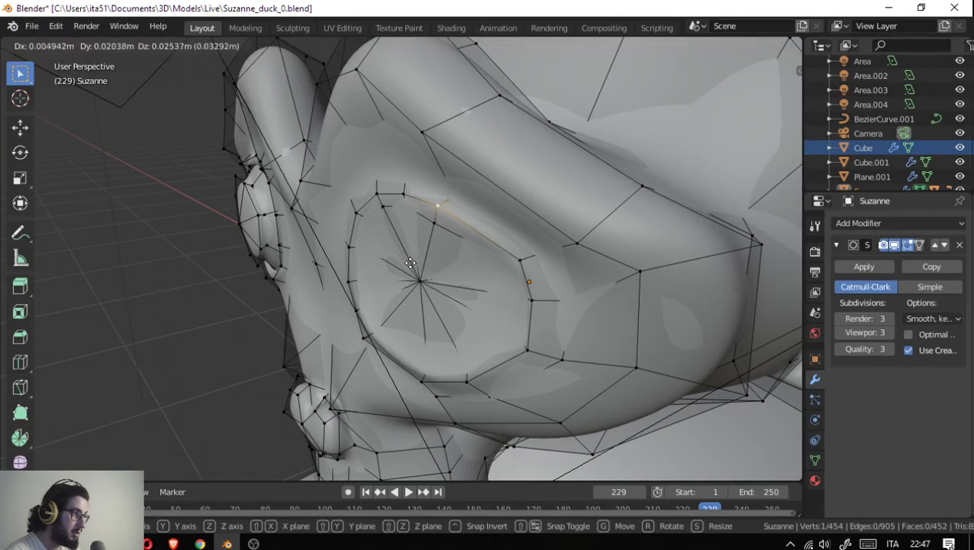
click(410, 263)
- Save Suzanne_duck_0.blend, switch back to Object Mode, and save again
mouse_move(410, 262)
middle_down()
mouse_move(450, 260)
mouse_move(446, 246)
mouse_move(520, 229)
mouse_move(593, 248)
middle_up()
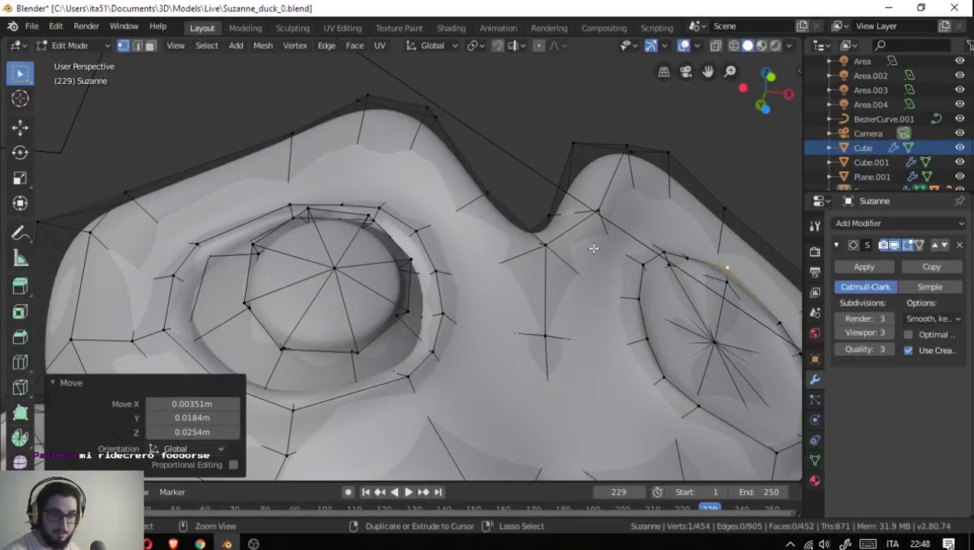
key(ctrl+s)
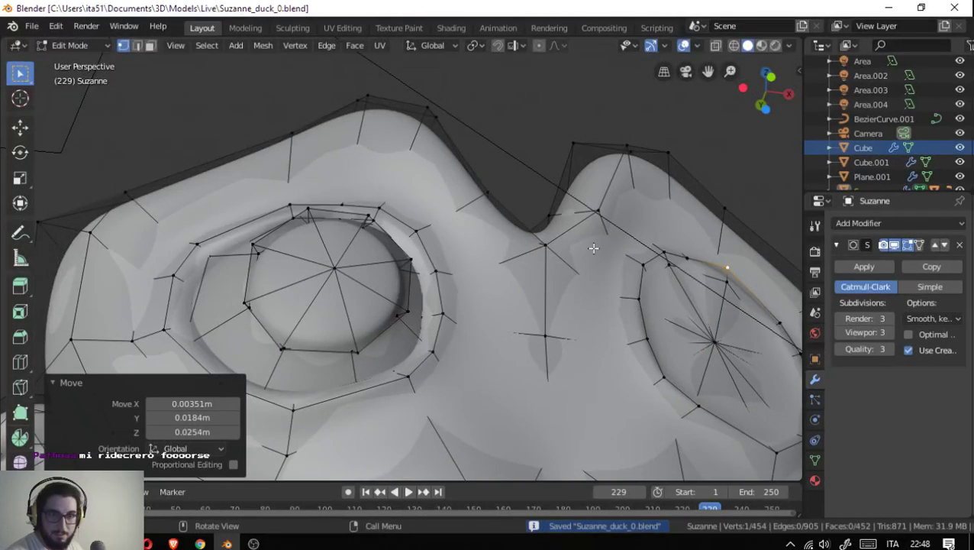
scroll(546, 246, down, 3)
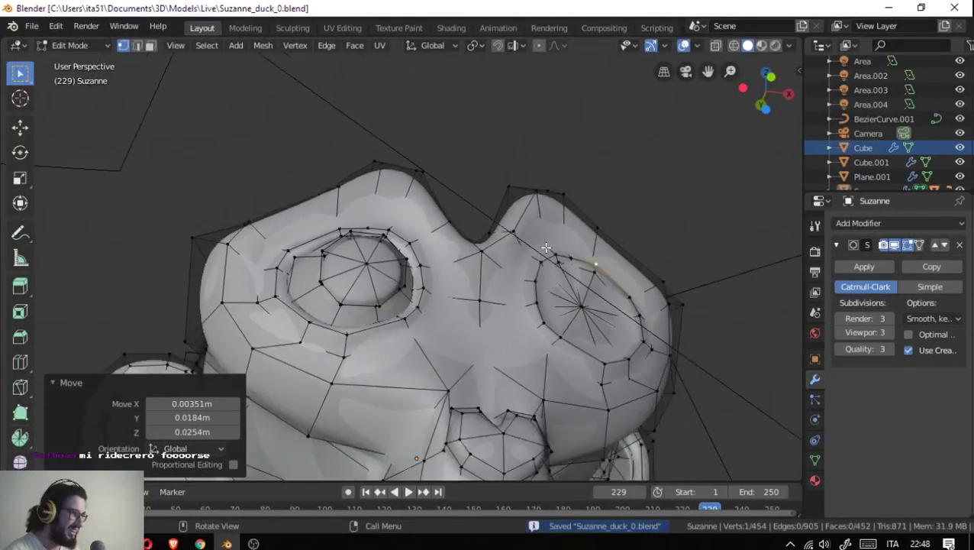
middle_drag(536, 316, 504, 260)
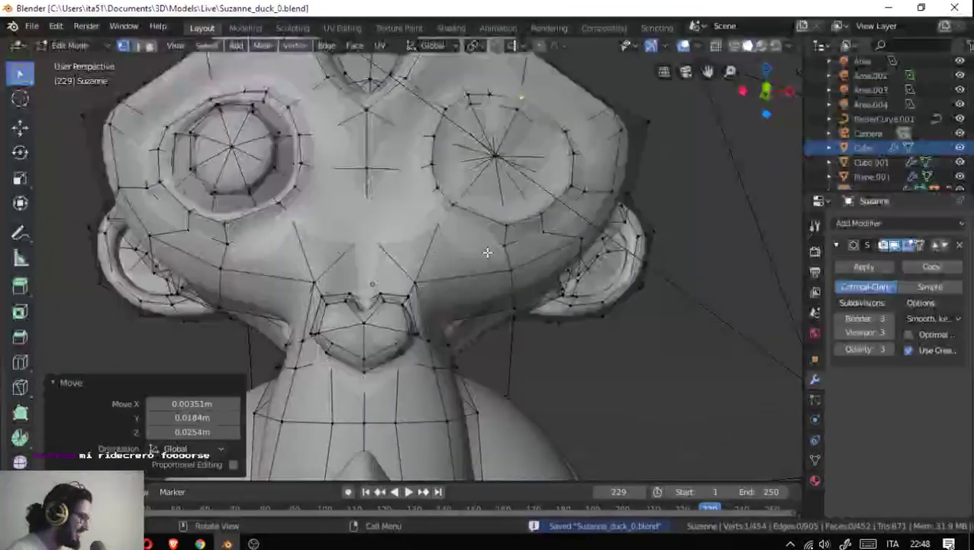
key(ctrl+Tab)
click(249, 245)
mouse_move(588, 224)
middle_down()
mouse_move(516, 229)
mouse_move(471, 251)
mouse_move(426, 244)
mouse_move(376, 272)
mouse_move(616, 265)
mouse_move(493, 259)
mouse_move(581, 268)
mouse_move(524, 293)
mouse_move(518, 174)
mouse_move(583, 296)
mouse_move(597, 243)
mouse_move(580, 257)
mouse_move(582, 337)
mouse_move(507, 289)
mouse_move(514, 367)
mouse_move(423, 330)
middle_up()
key(ctrl+s)
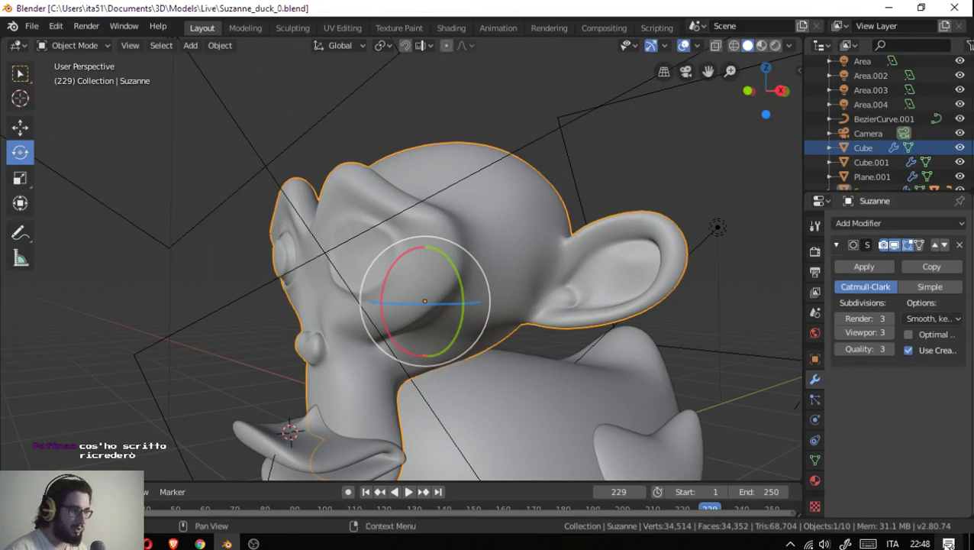
- Dismiss the GOG notification from the Windows notification panel
click(949, 543)
click(818, 171)
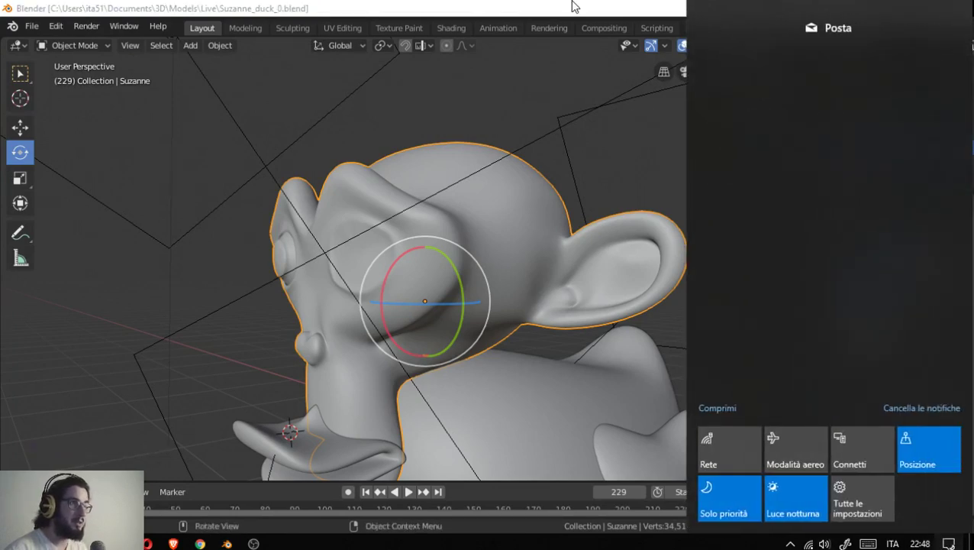
click(495, 241)
- Unhide the goggle pieces with Alt+H and select the goggle strap curve
middle_drag(495, 241, 410, 280)
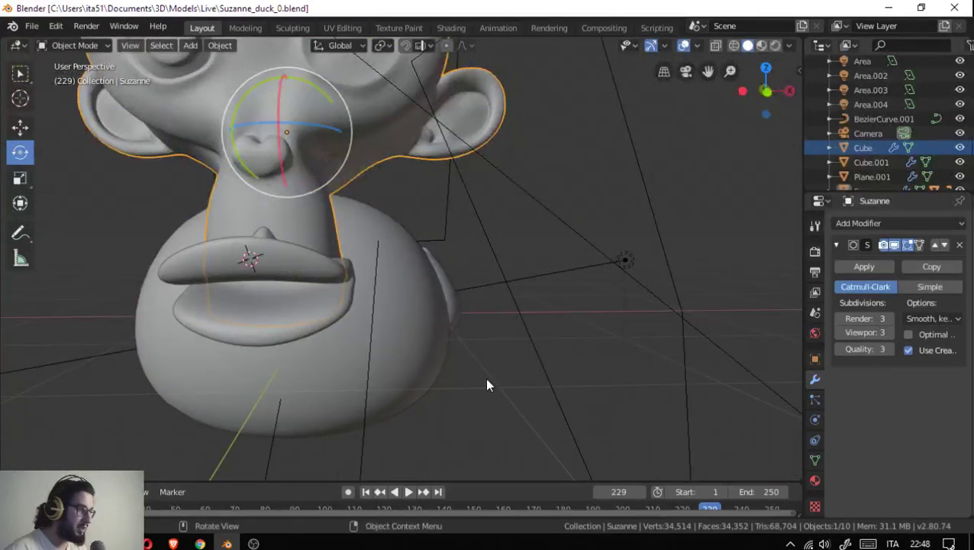
mouse_move(216, 233)
middle_down()
mouse_move(211, 323)
mouse_move(372, 359)
mouse_move(254, 320)
mouse_move(250, 284)
mouse_move(320, 257)
middle_up()
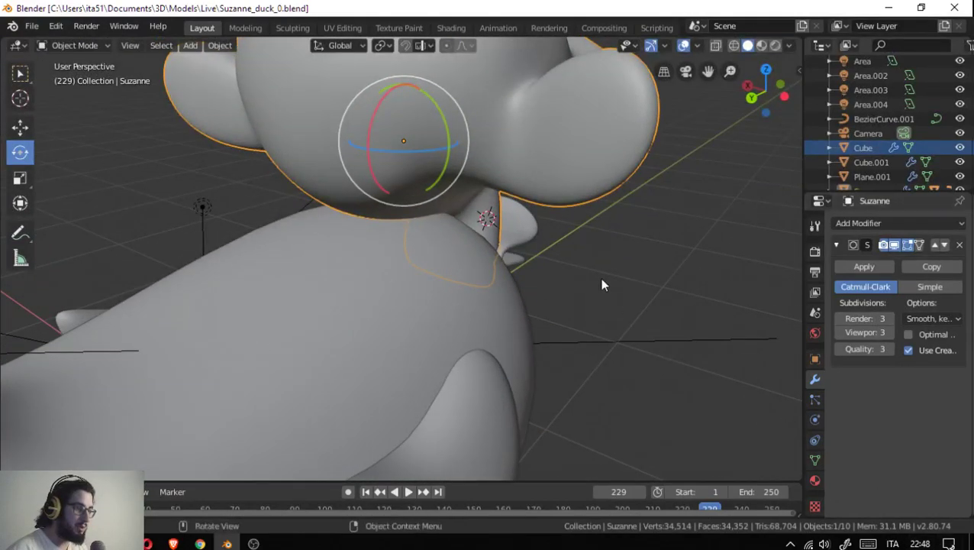
mouse_move(360, 90)
middle_down()
mouse_move(257, 173)
mouse_move(348, 222)
mouse_move(342, 249)
mouse_move(376, 250)
mouse_move(422, 297)
mouse_move(259, 229)
middle_up()
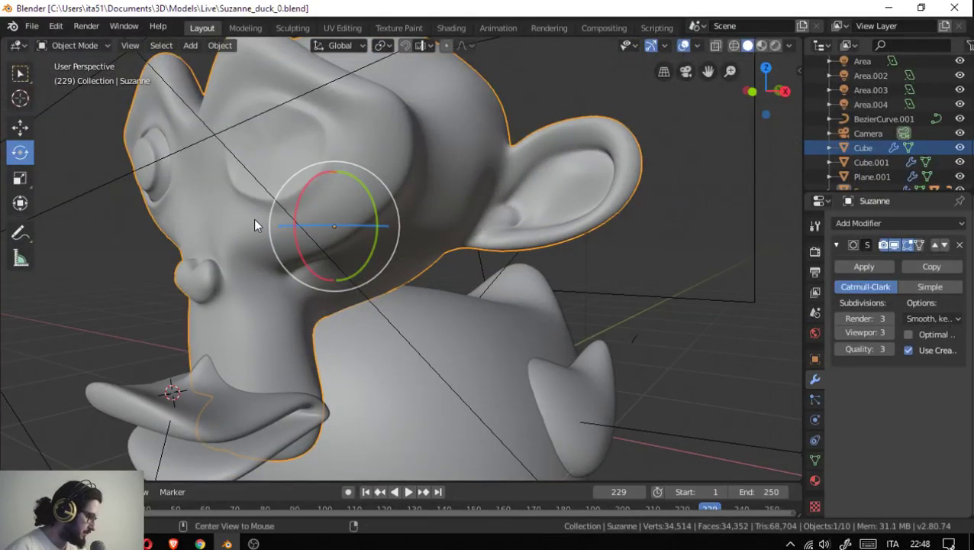
key(alt+h)
mouse_move(271, 223)
middle_down()
mouse_move(239, 254)
mouse_move(152, 250)
mouse_move(191, 283)
mouse_move(273, 309)
middle_up()
click(294, 119)
- Toggle the strap curve into Edit Mode and back to Object Mode
key(ctrl+Tab)
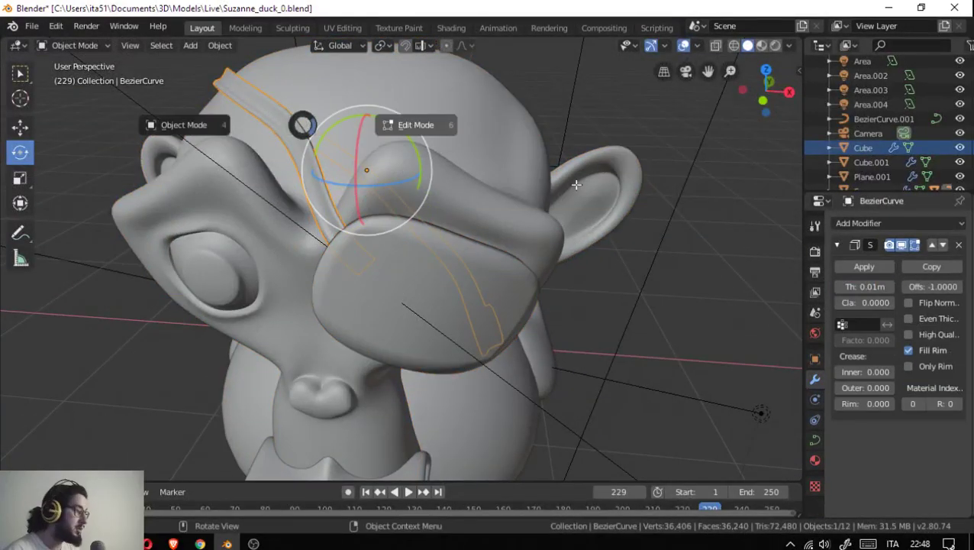
mouse_move(273, 143)
middle_down()
mouse_move(285, 178)
mouse_move(199, 169)
middle_up()
key(ctrl+Tab)
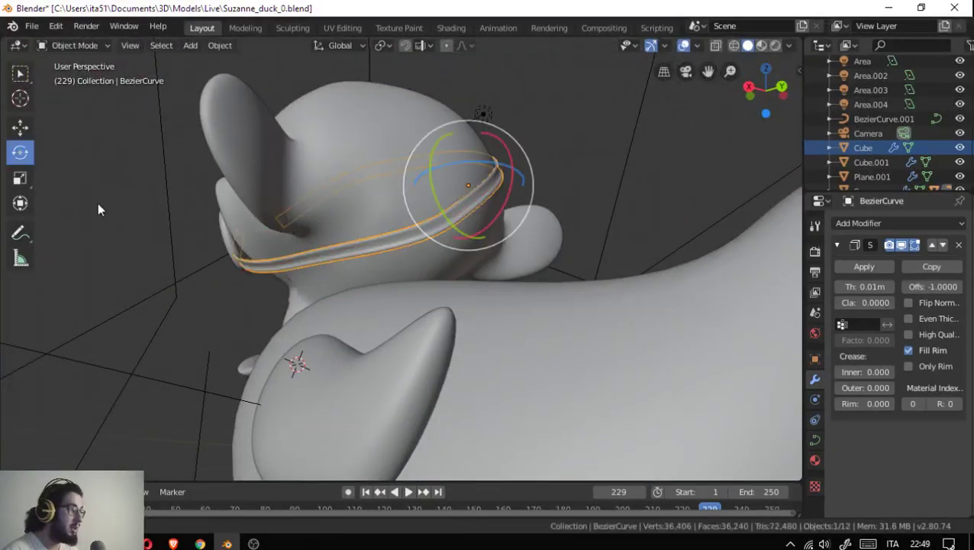
- Select the beak (Plane.001), then add Suzanne's head as the active object
mouse_move(98, 202)
middle_down()
mouse_move(244, 204)
mouse_move(232, 256)
mouse_move(139, 291)
middle_up()
scroll(232, 257, up, 2)
mouse_move(64, 282)
middle_down()
mouse_move(323, 363)
mouse_move(340, 422)
mouse_move(341, 378)
mouse_move(428, 374)
mouse_move(520, 354)
mouse_move(524, 342)
mouse_move(572, 330)
mouse_move(592, 333)
mouse_move(420, 320)
mouse_move(387, 228)
mouse_move(392, 324)
mouse_move(336, 347)
mouse_move(284, 351)
middle_up()
click(344, 372)
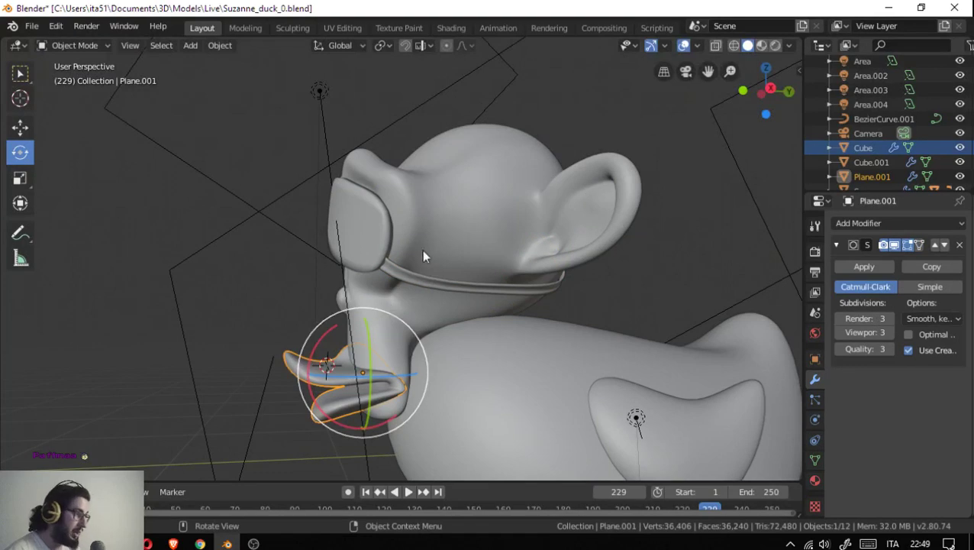
shift+click(454, 222)
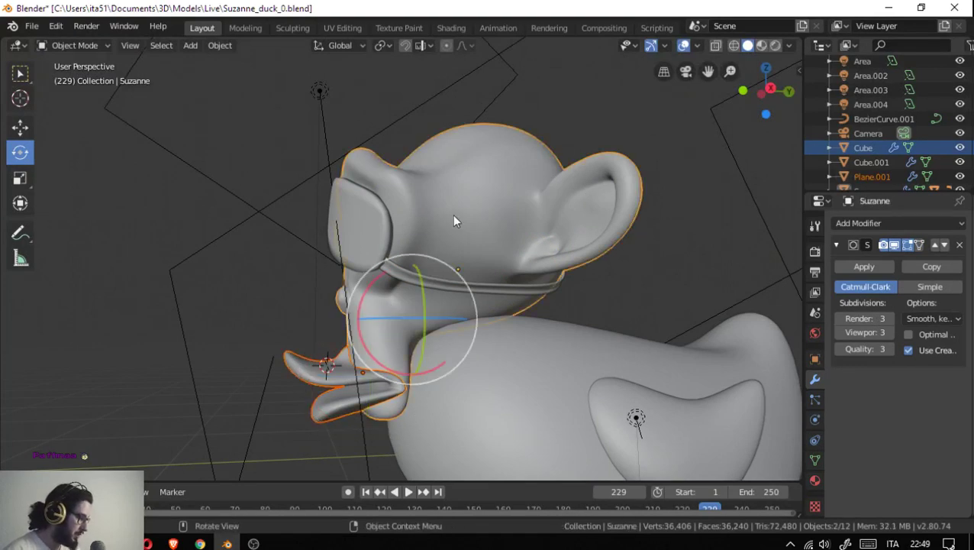
- Parent the beak to Suzanne's head with Object type, then rotate the head to test it
key(ctrl+p)
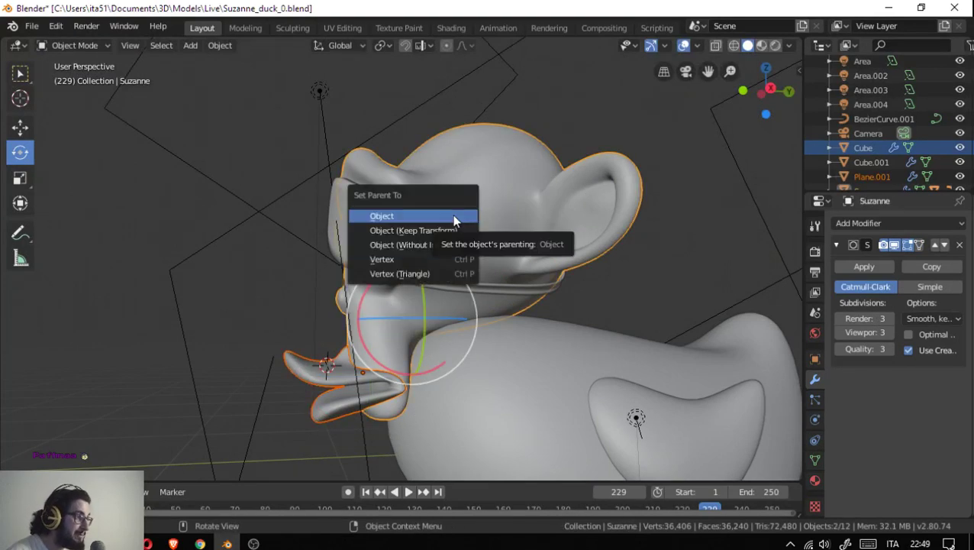
click(454, 217)
middle_drag(381, 315, 369, 330)
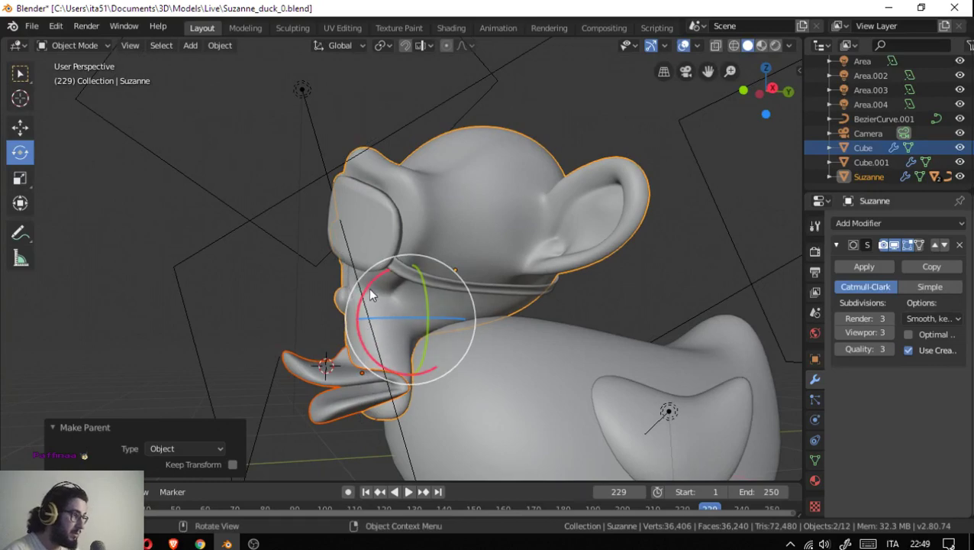
mouse_move(370, 293)
mouse_down()
mouse_move(397, 250)
mouse_move(483, 182)
mouse_move(547, 342)
mouse_move(395, 212)
mouse_move(403, 120)
mouse_move(408, 264)
mouse_up()
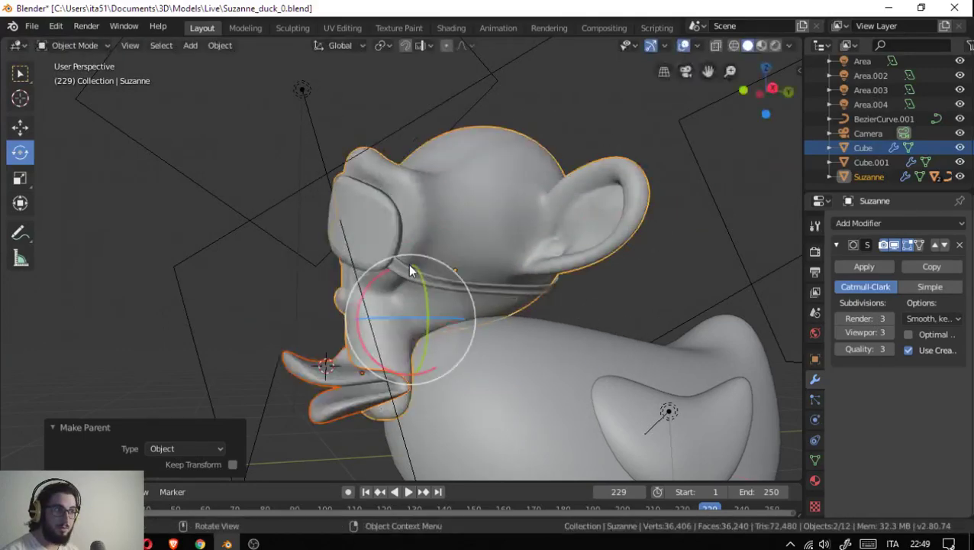
middle_drag(408, 263, 573, 321)
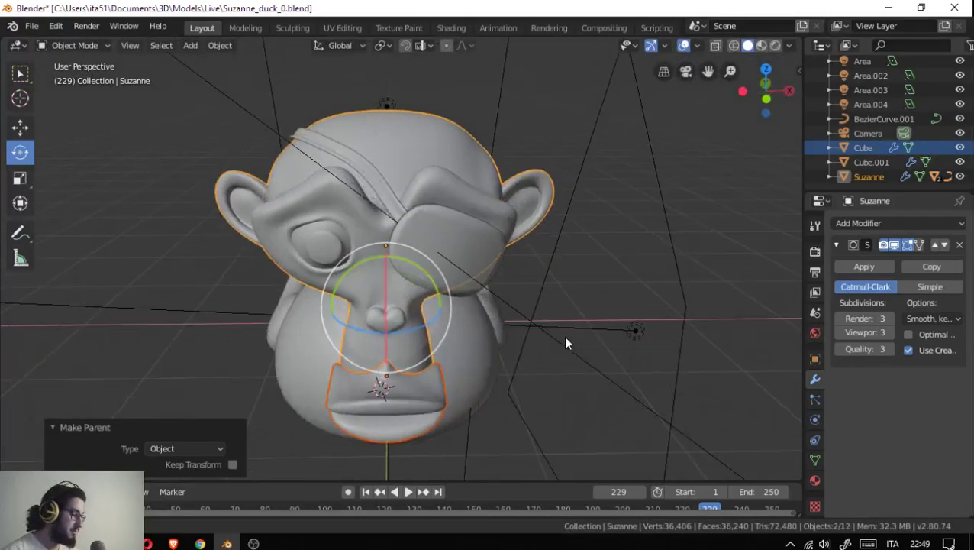
- Rotate Suzanne's head freely twice until it faces forward, then view it from three-quarter angle
key(r)
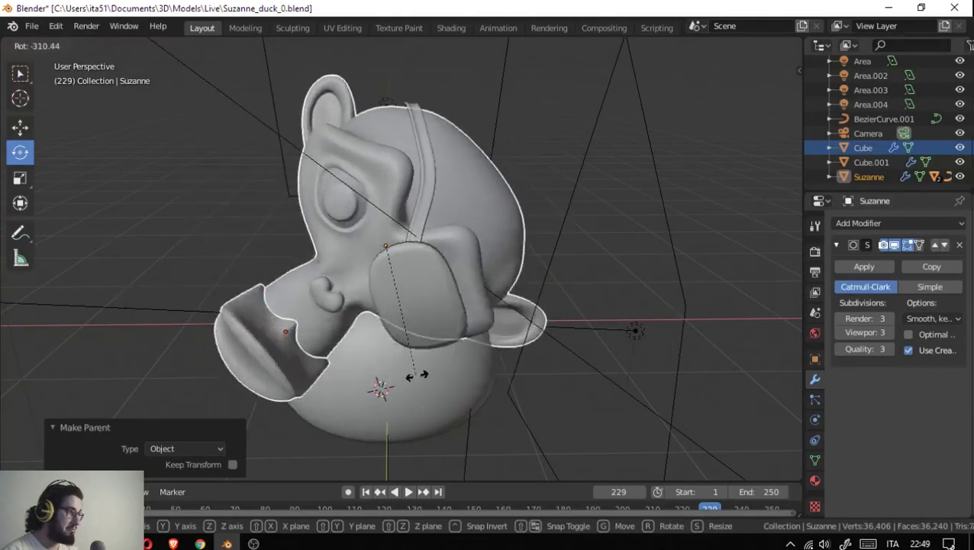
click(487, 307)
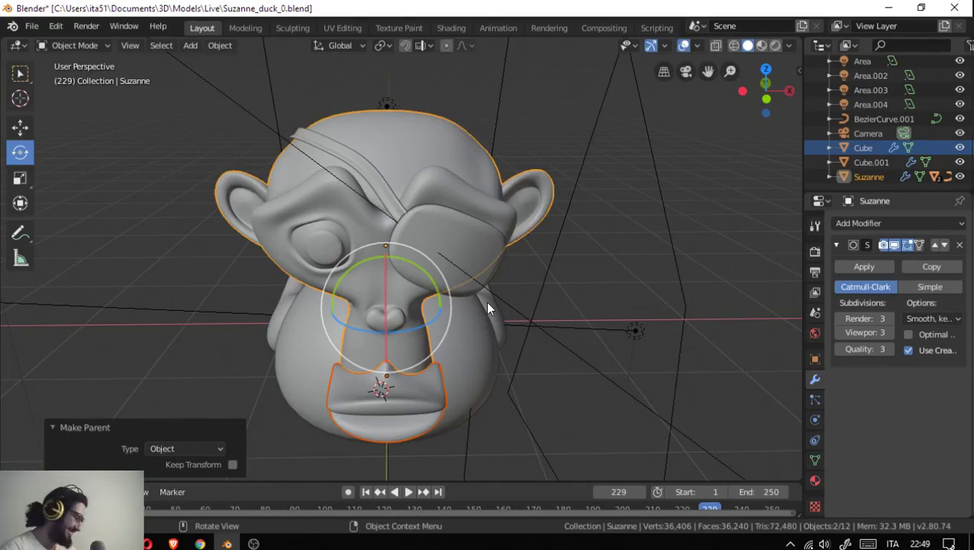
key(r)
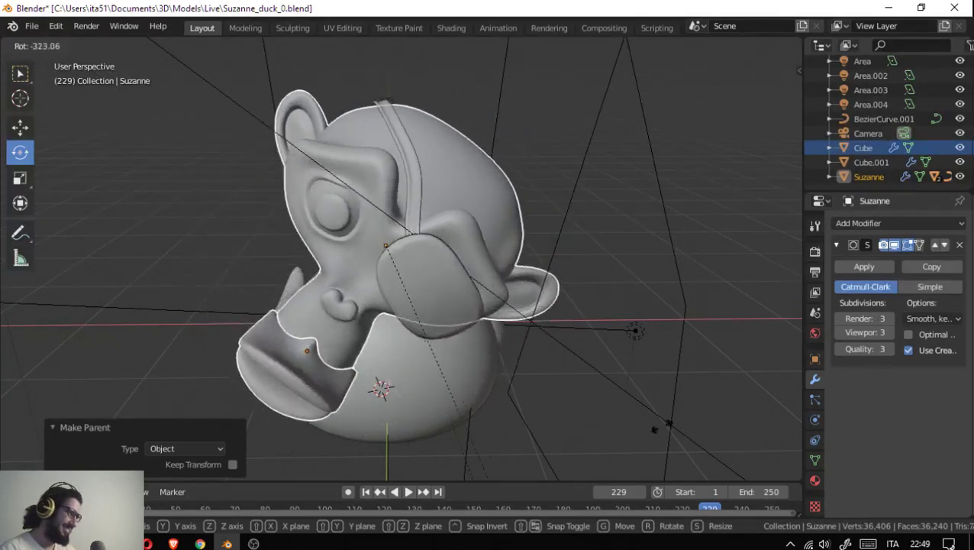
click(448, 113)
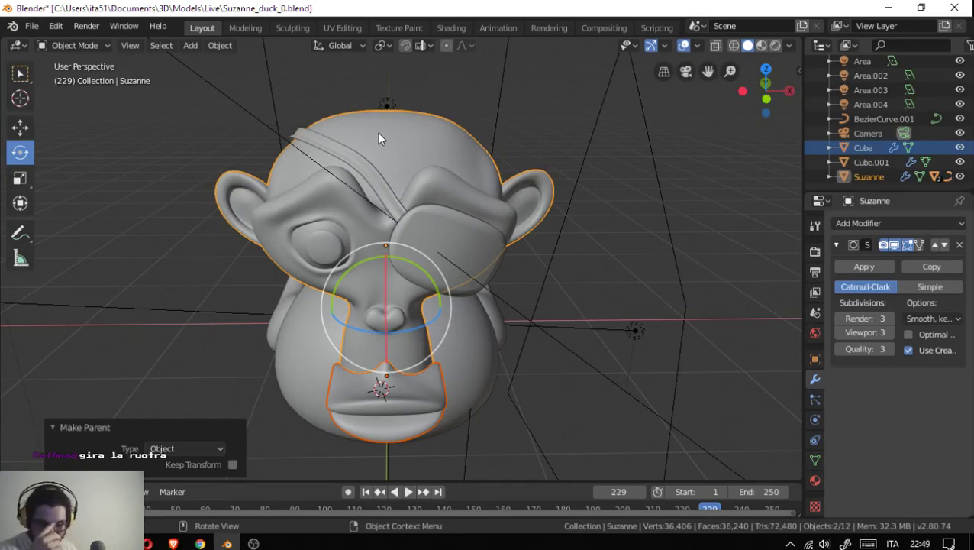
middle_drag(378, 139, 643, 93)
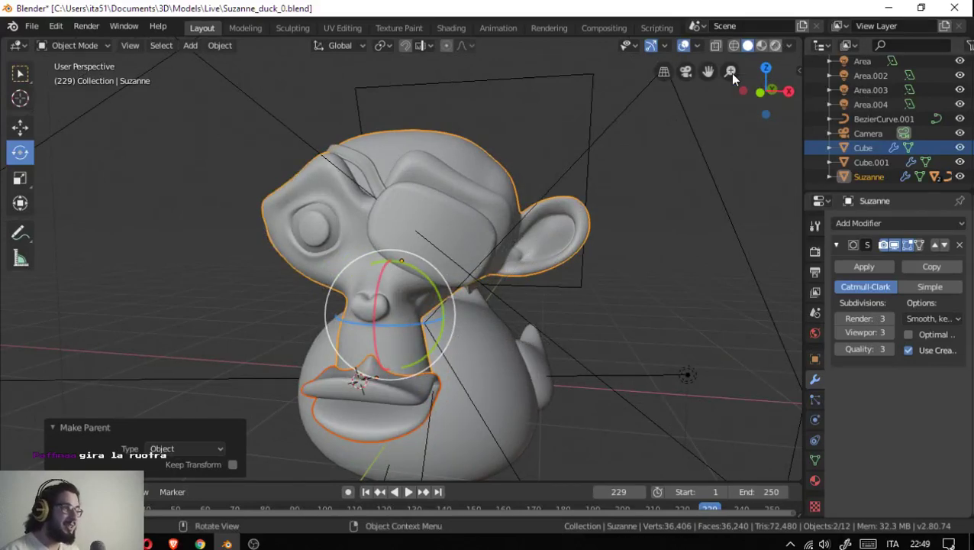
- Switch to Rendered shading, inspect the duck from several angles, then view through the scene camera
key(z)
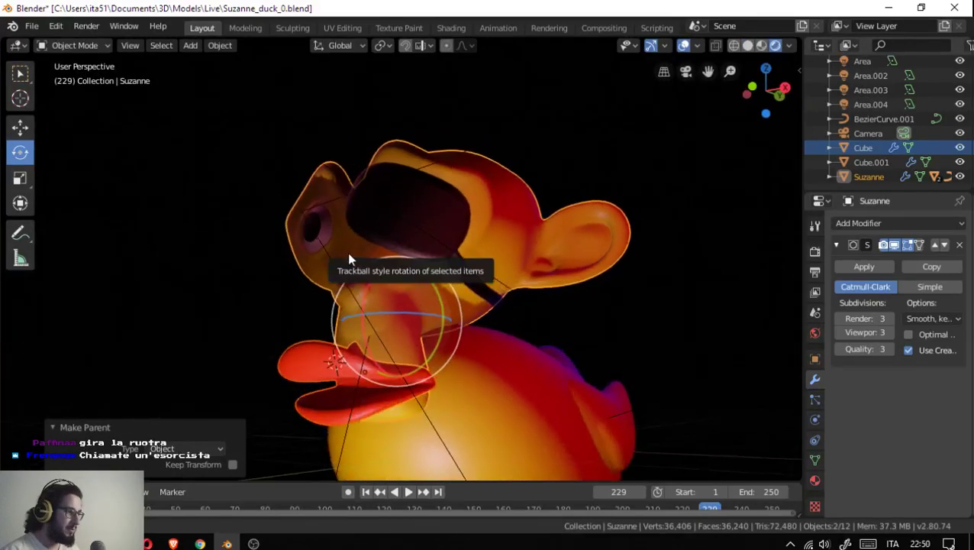
mouse_move(349, 260)
middle_down()
mouse_move(310, 241)
mouse_move(298, 277)
mouse_move(412, 270)
mouse_move(460, 277)
mouse_move(460, 300)
mouse_move(305, 298)
mouse_move(328, 365)
middle_up()
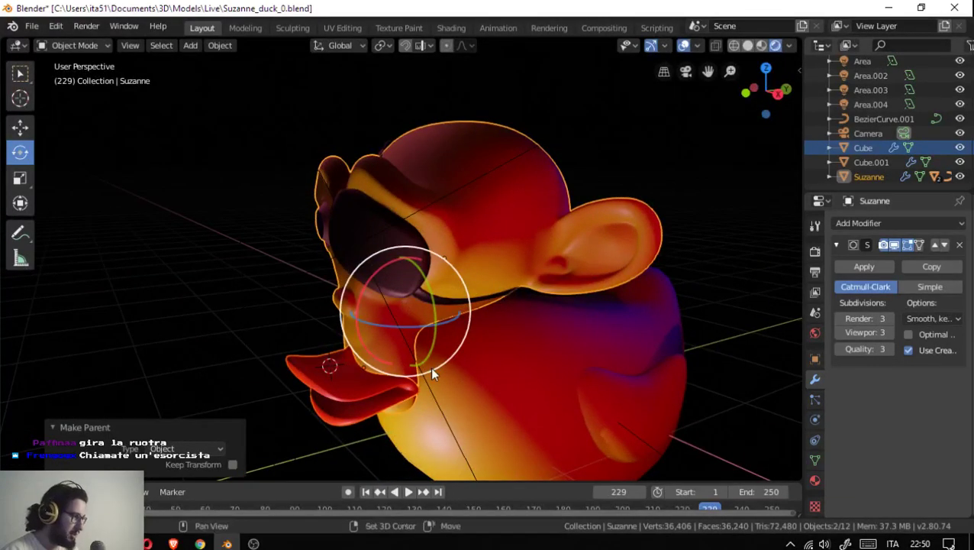
mouse_move(434, 369)
shift+middle_down()
mouse_move(322, 291)
mouse_move(284, 307)
mouse_move(316, 234)
mouse_move(453, 265)
mouse_move(467, 310)
mouse_move(496, 292)
mouse_move(489, 344)
mouse_move(413, 321)
mouse_move(402, 221)
mouse_move(402, 235)
shift+middle_up()
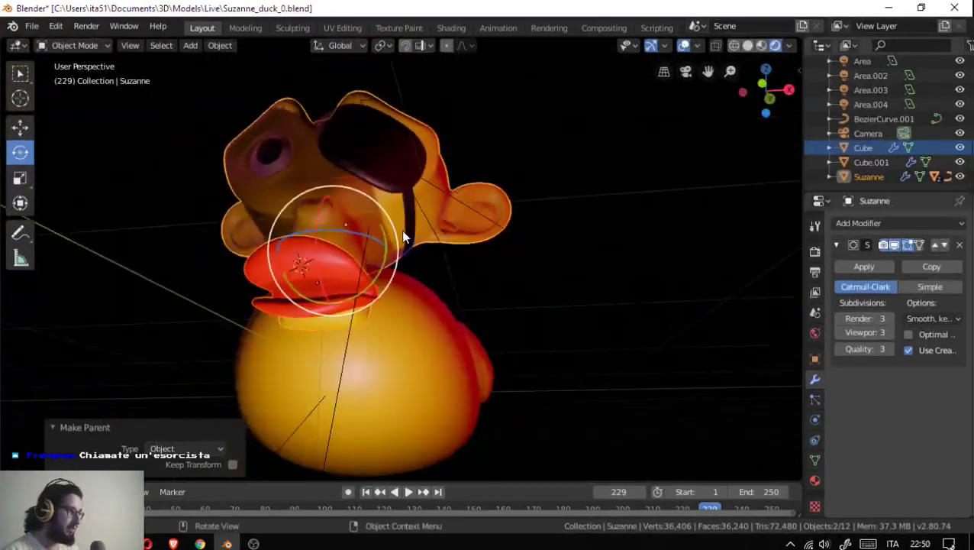
scroll(395, 283, down, 2)
scroll(398, 285, up, 2)
mouse_move(397, 284)
middle_down()
mouse_move(371, 327)
mouse_move(341, 330)
mouse_move(337, 261)
mouse_move(279, 268)
mouse_move(249, 289)
mouse_move(435, 260)
middle_up()
scroll(328, 324, up, 4)
scroll(252, 291, up, 2)
scroll(326, 276, up, 2)
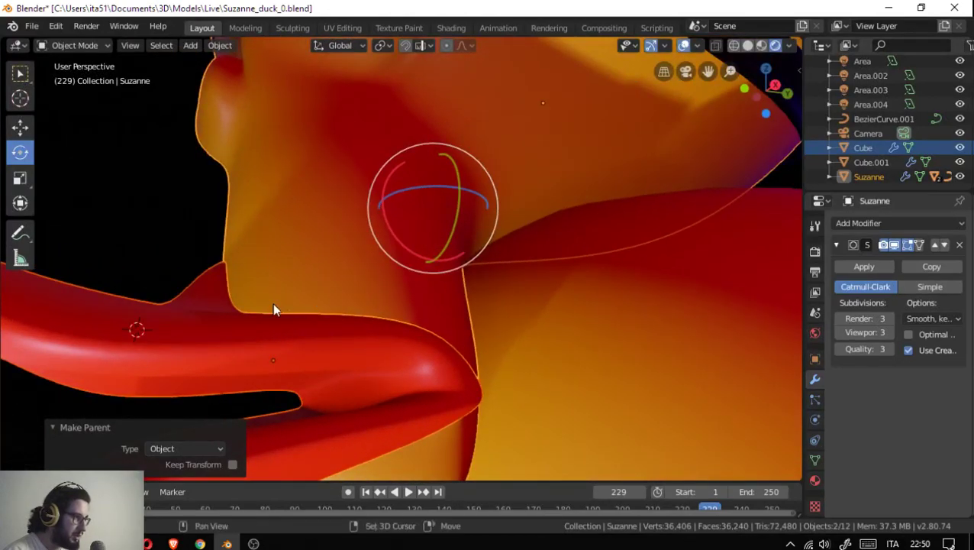
mouse_move(273, 308)
middle_down()
mouse_move(398, 280)
mouse_move(339, 277)
mouse_move(385, 280)
mouse_move(355, 325)
mouse_move(407, 304)
mouse_move(404, 322)
mouse_move(456, 321)
middle_up()
scroll(384, 273, down, 3)
scroll(402, 326, down, 2)
scroll(428, 325, down, 2)
scroll(441, 321, down, 2)
scroll(443, 322, down, 1)
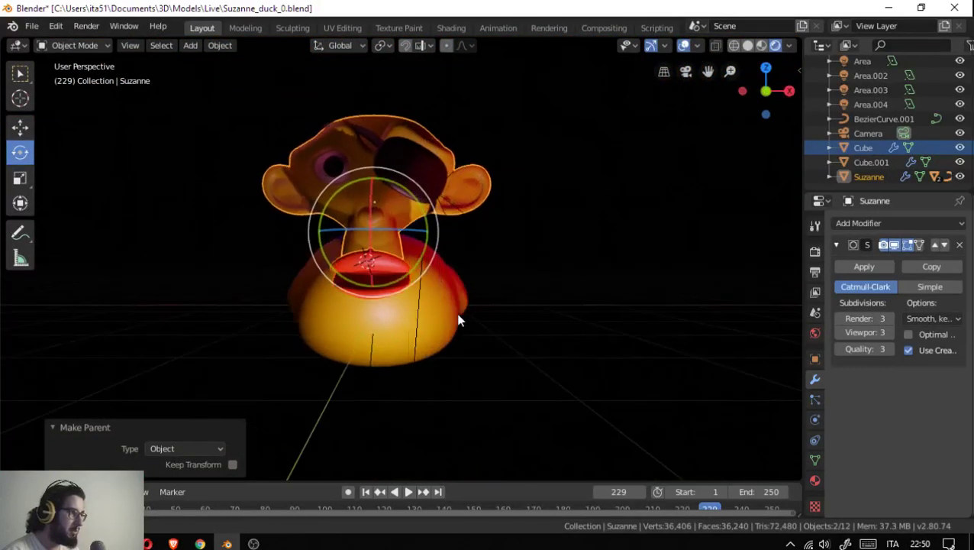
key(KP_0)
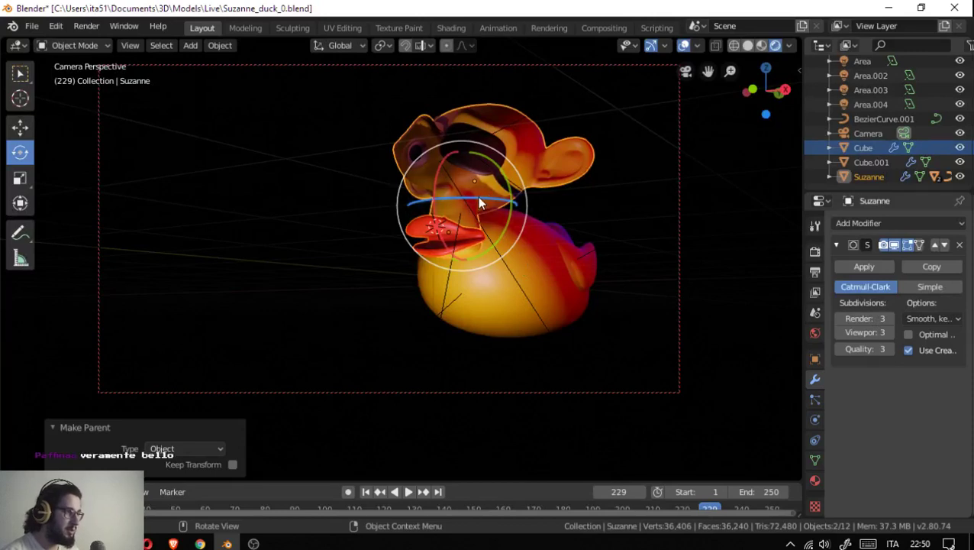
- Spin the monkey head around Z (about 21.9°), then undo the rotation
drag(479, 199, 473, 191)
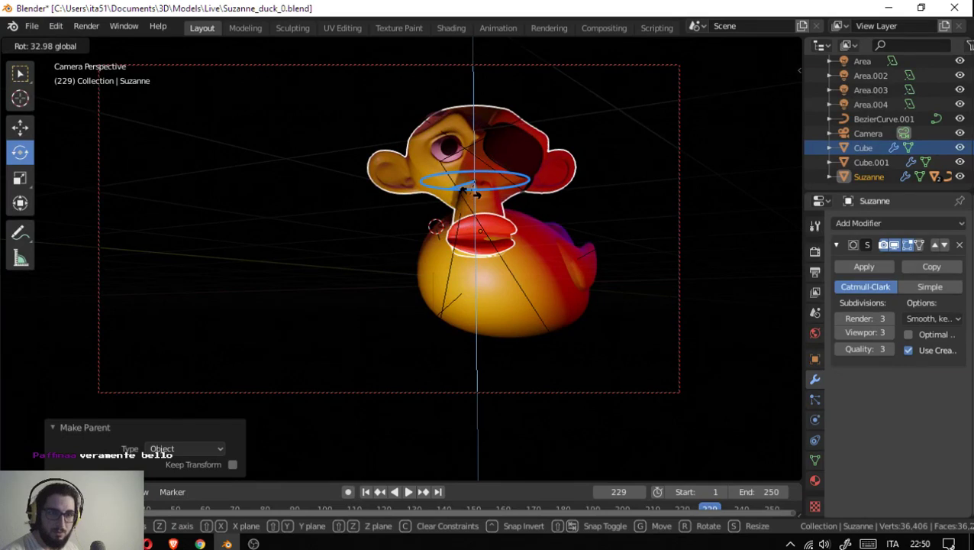
mouse_move(474, 190)
mouse_down()
mouse_move(436, 183)
mouse_move(473, 181)
mouse_up()
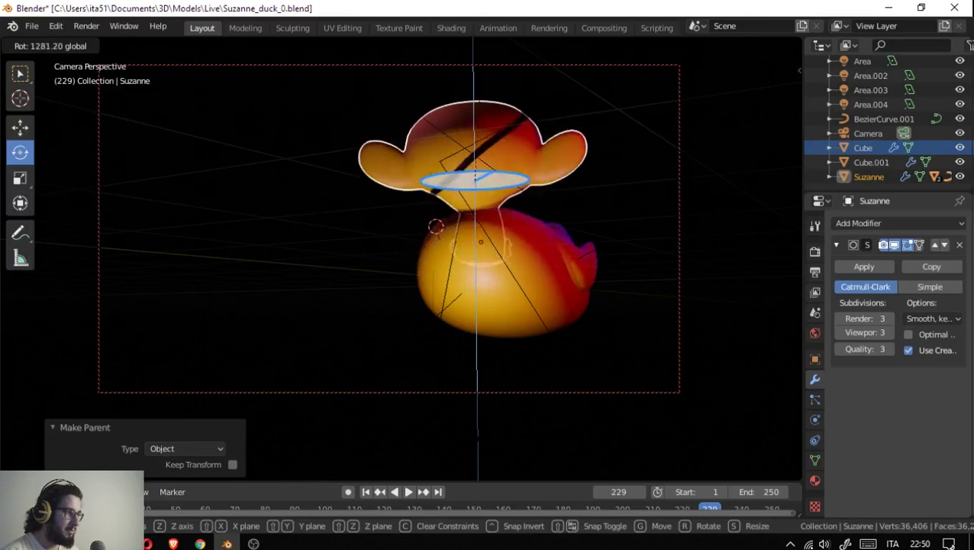
drag(474, 180, 560, 233)
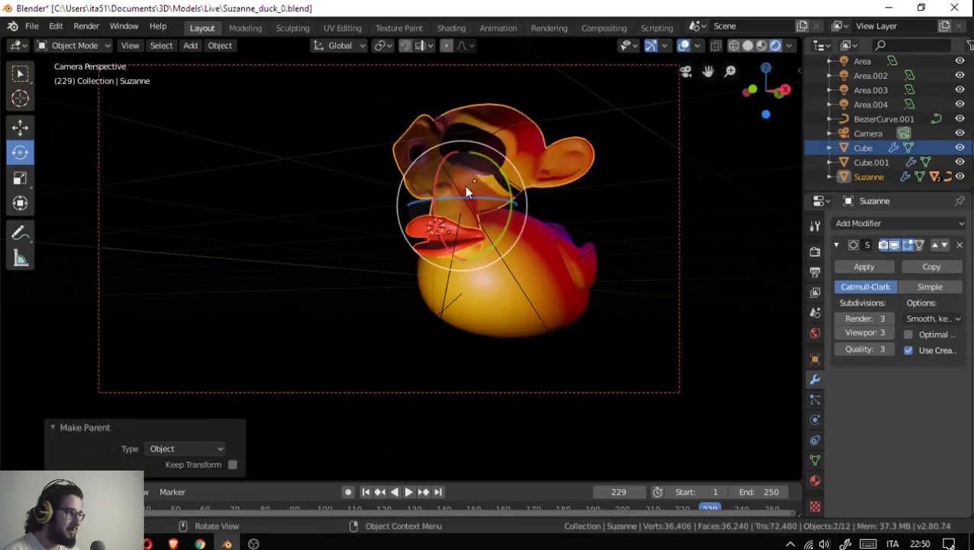
mouse_move(445, 201)
mouse_down()
mouse_move(447, 164)
mouse_move(473, 181)
mouse_move(459, 201)
mouse_up()
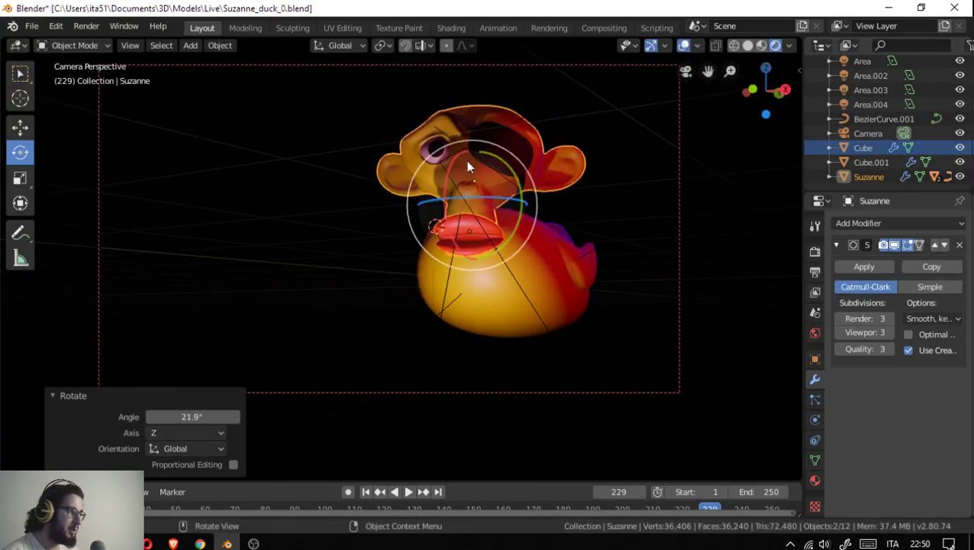
drag(451, 161, 448, 159)
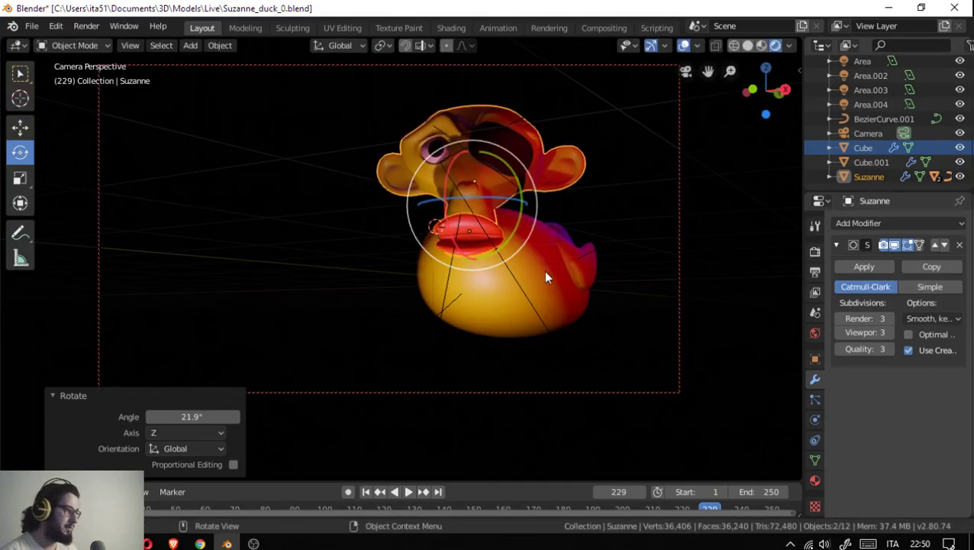
key(ctrl+z)
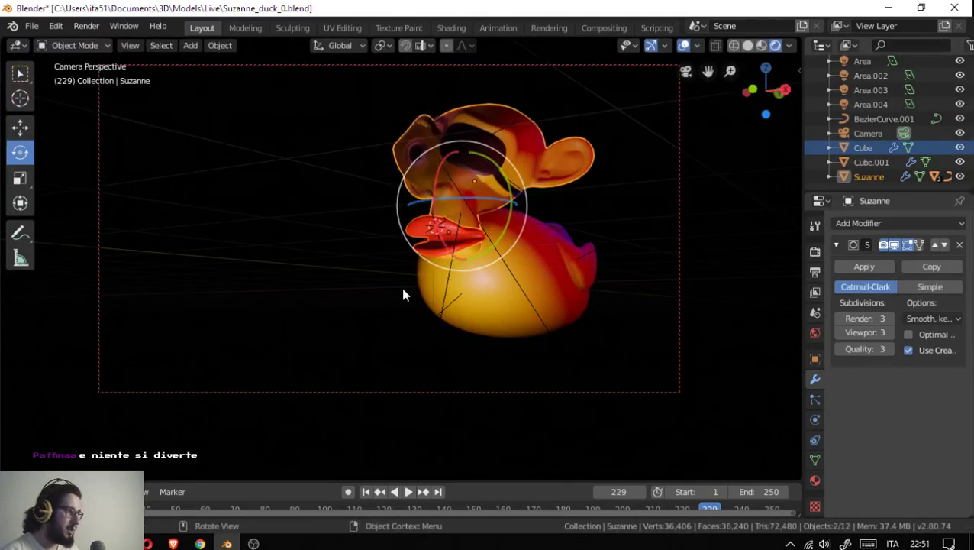
- Leave camera view, minimize Blender, and launch a new Blender session from the desktop
mouse_move(394, 292)
middle_down()
mouse_move(433, 316)
mouse_move(375, 311)
middle_up()
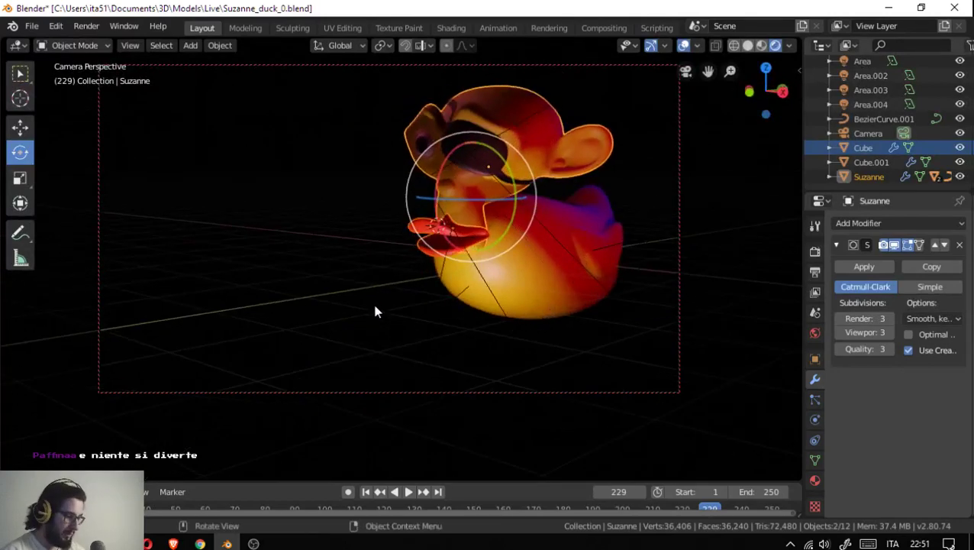
key(KP_0)
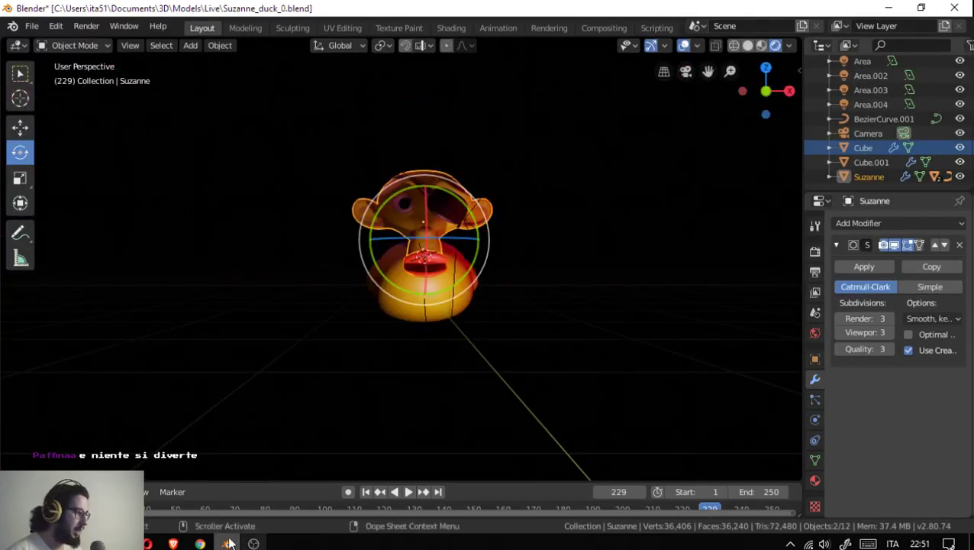
click(884, 7)
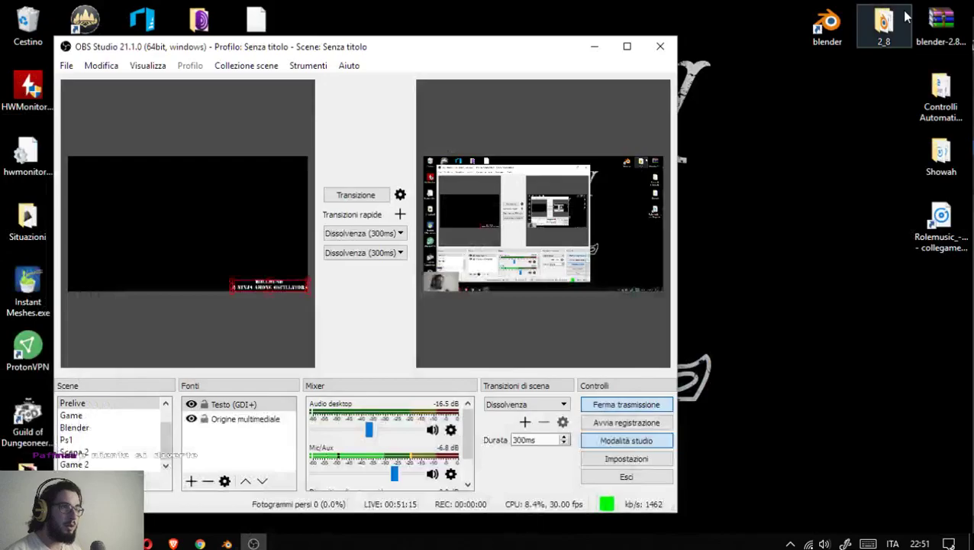
double_click(823, 40)
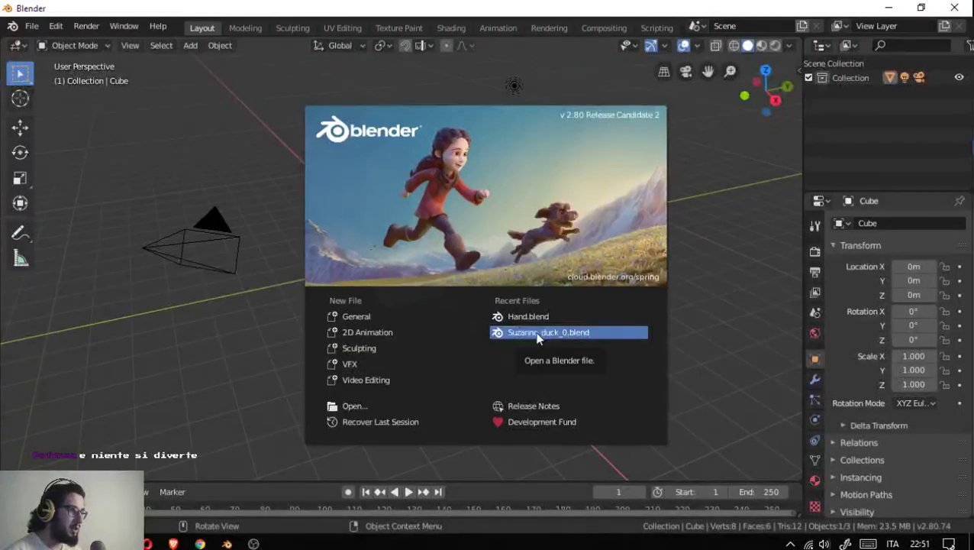
- Close the splash and open Camera_3.blend from Documents\3D\Models\Live
click(38, 28)
click(32, 27)
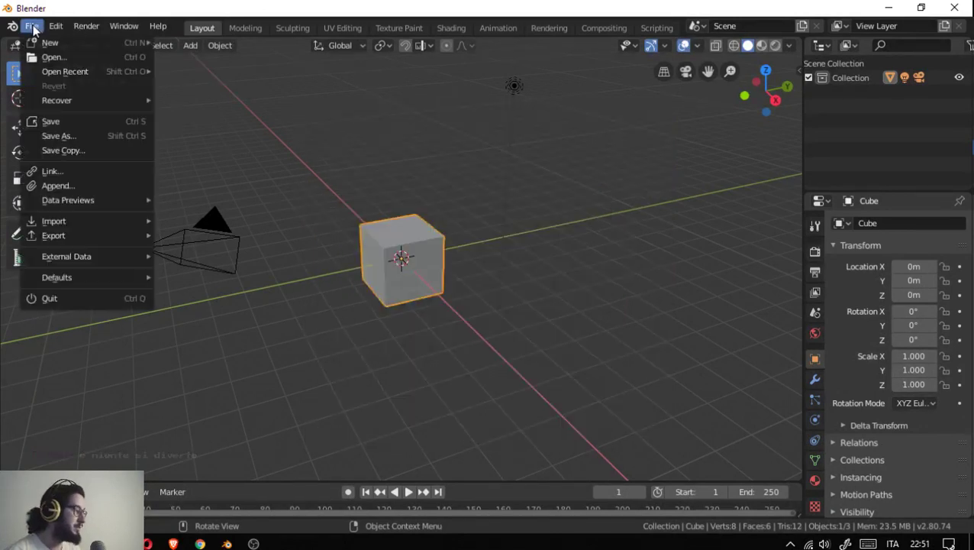
click(48, 55)
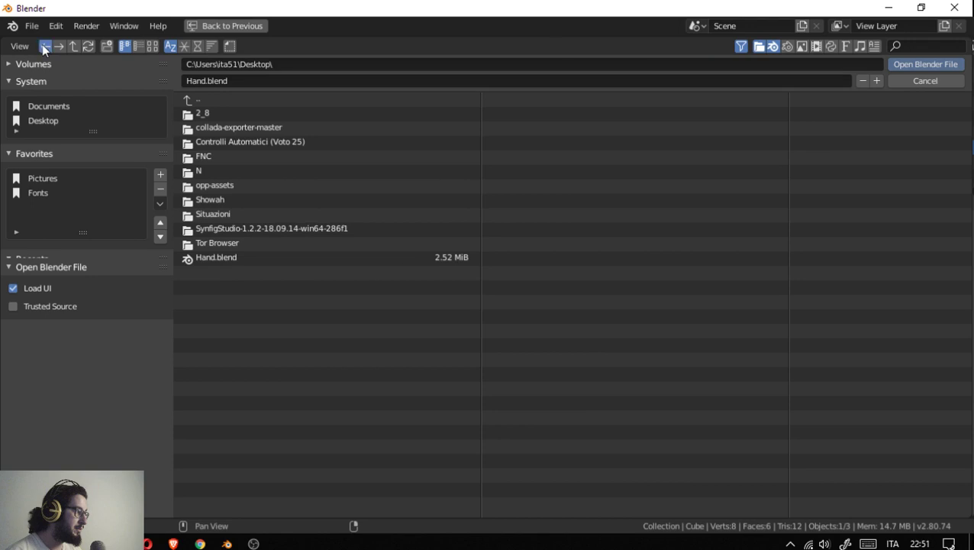
click(33, 109)
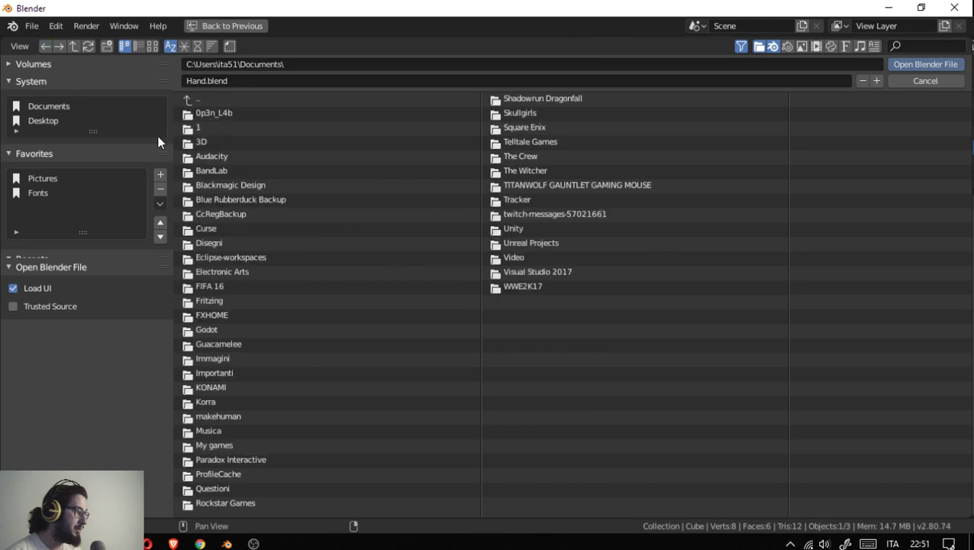
click(210, 142)
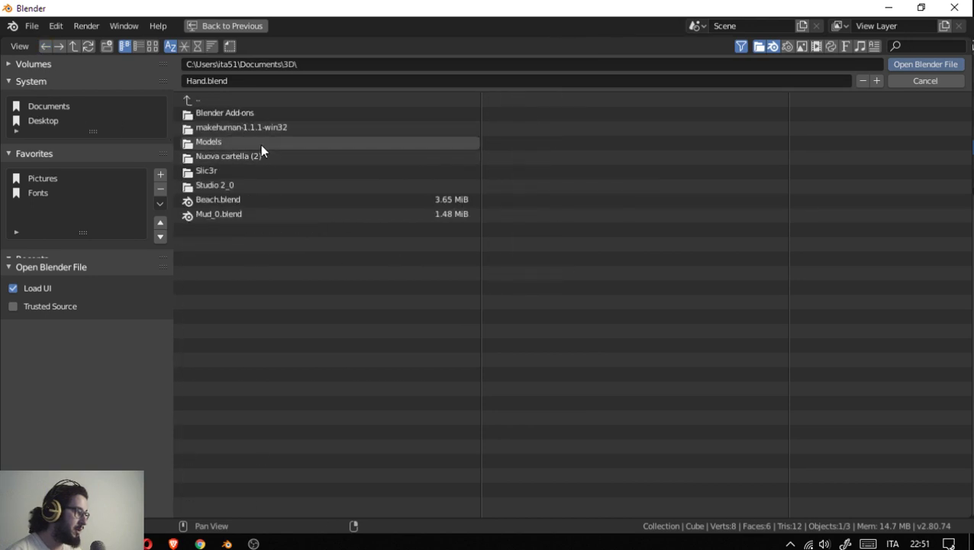
click(261, 142)
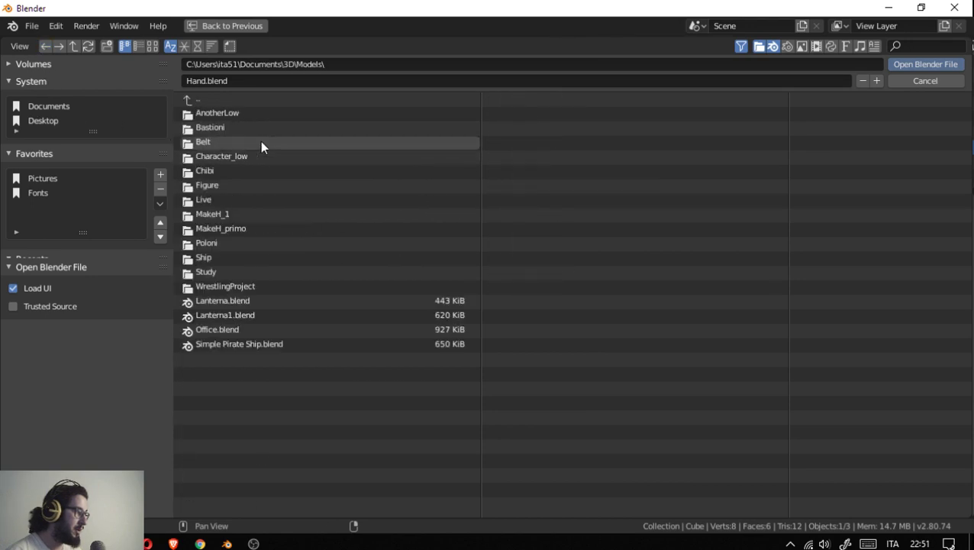
click(231, 203)
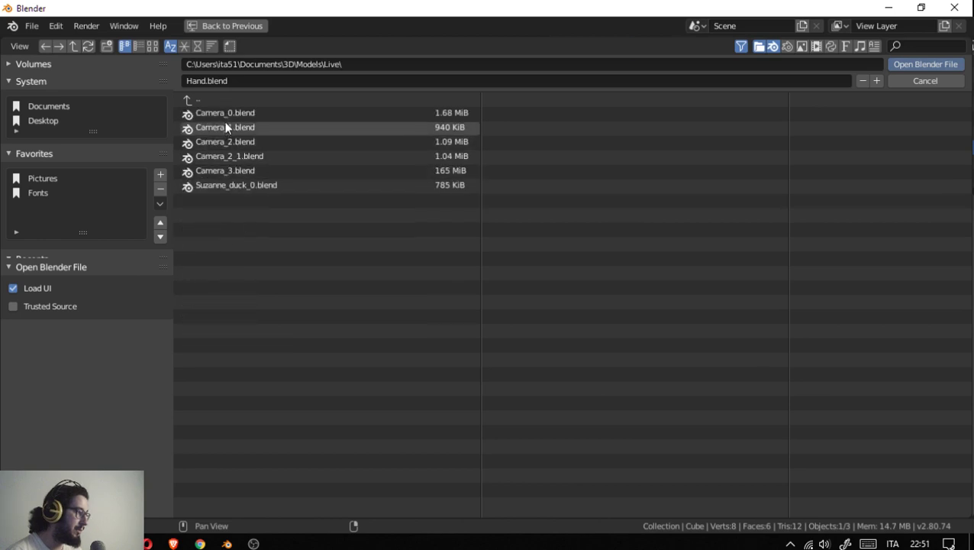
click(234, 171)
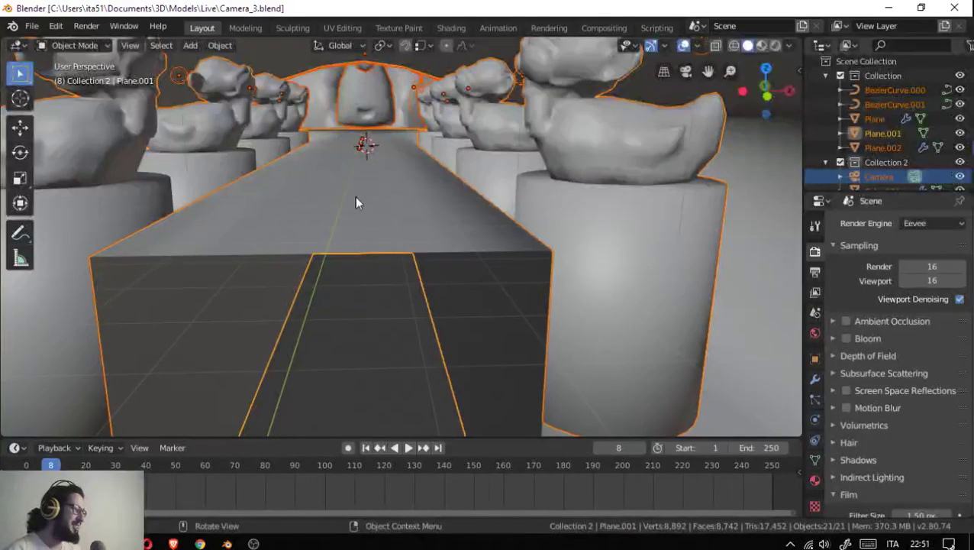
- Show the Camera_3 tunnel in Rendered shading and view it through the scene camera
scroll(381, 168, down, 2)
scroll(389, 176, up, 5)
scroll(389, 188, down, 5)
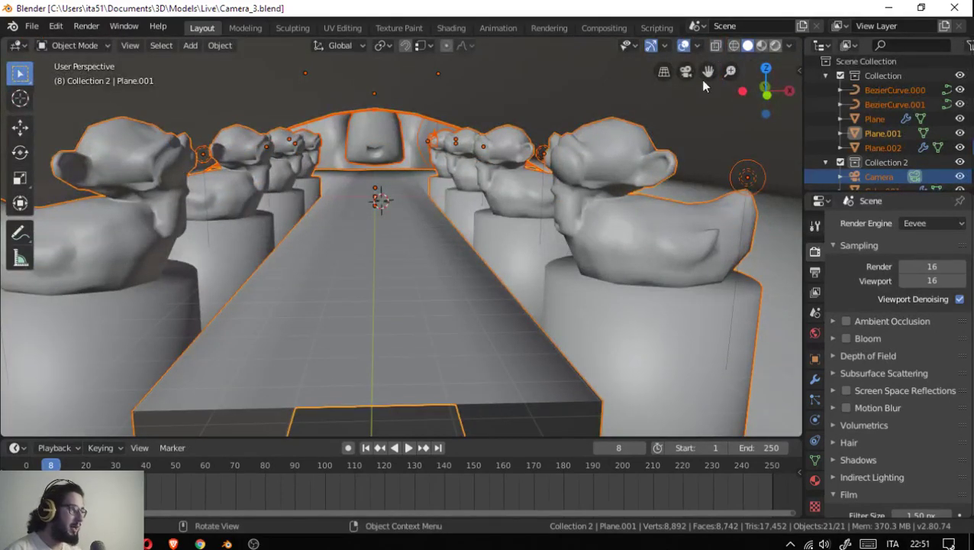
click(775, 45)
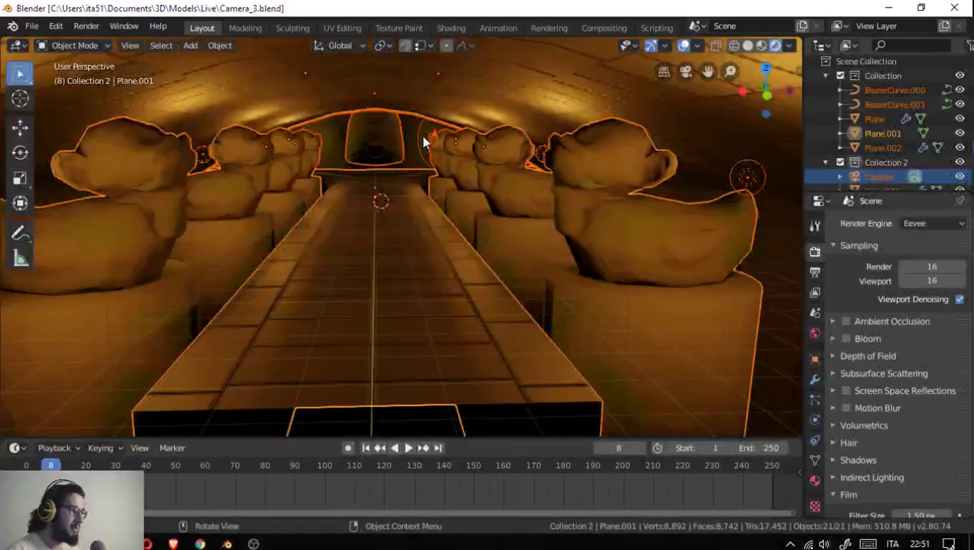
scroll(398, 151, up, 2)
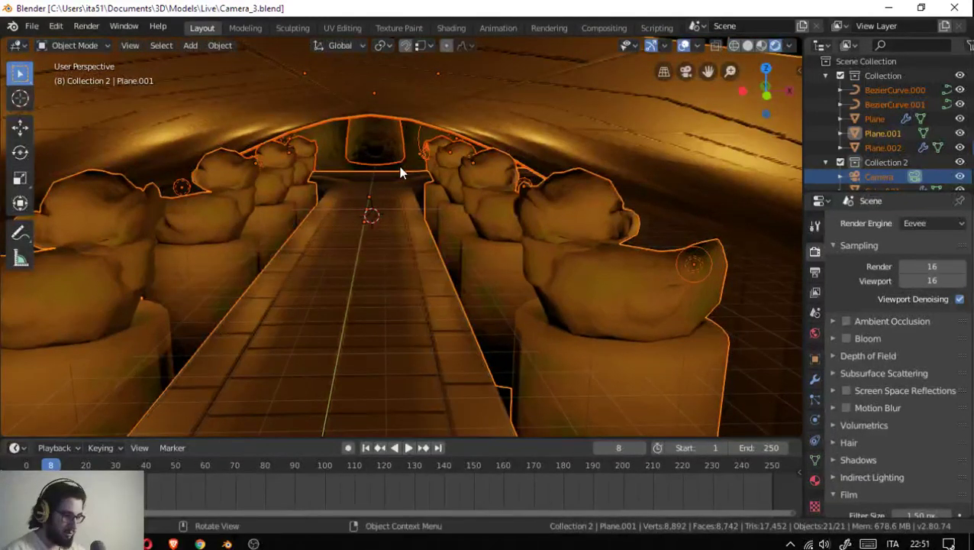
key(KP_0)
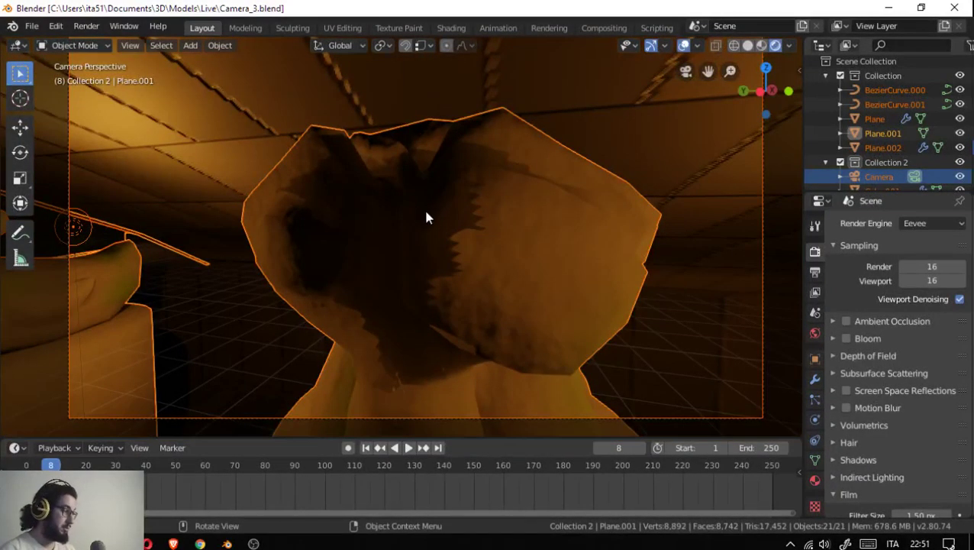
- Walk the camera backward and forward along the tunnel and confirm a first framing
scroll(426, 217, down, 1)
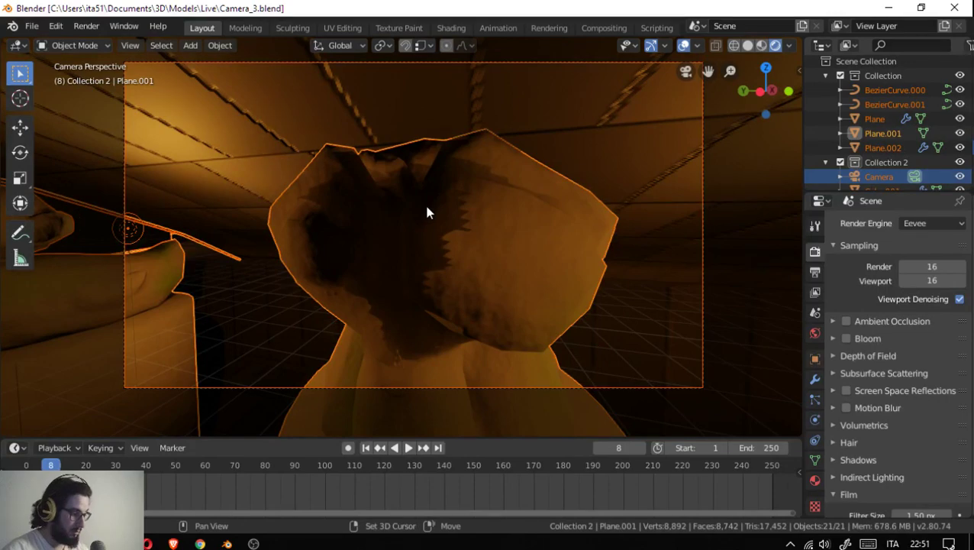
key(shift+grave)
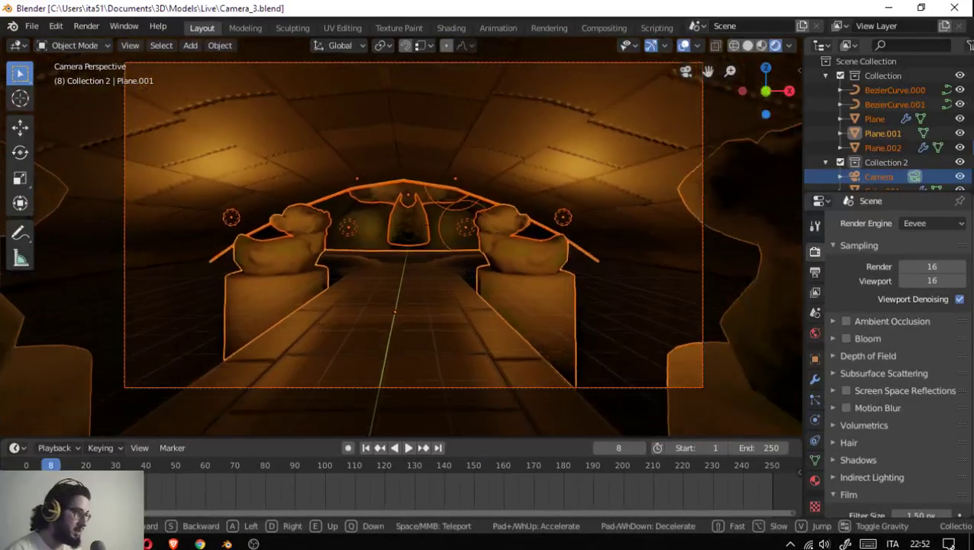
key(s)
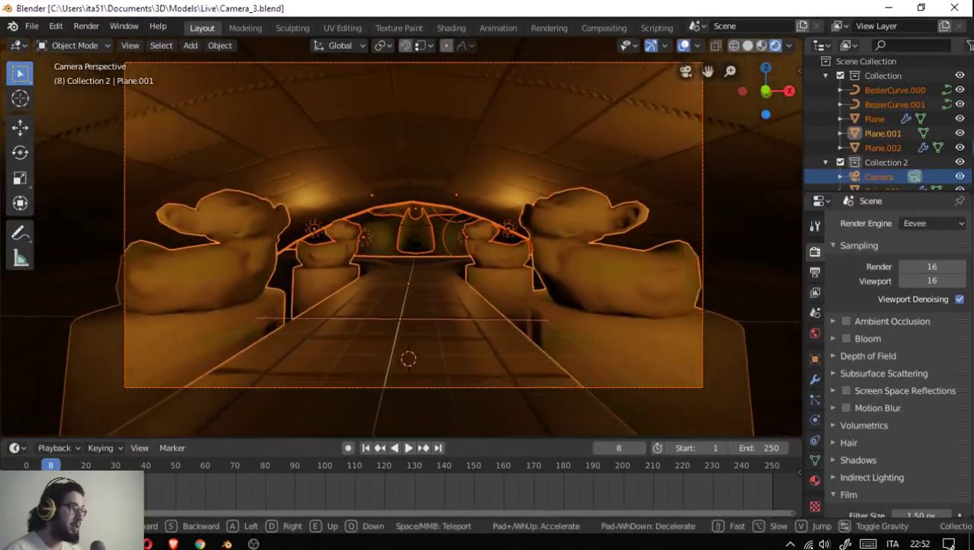
key(s)
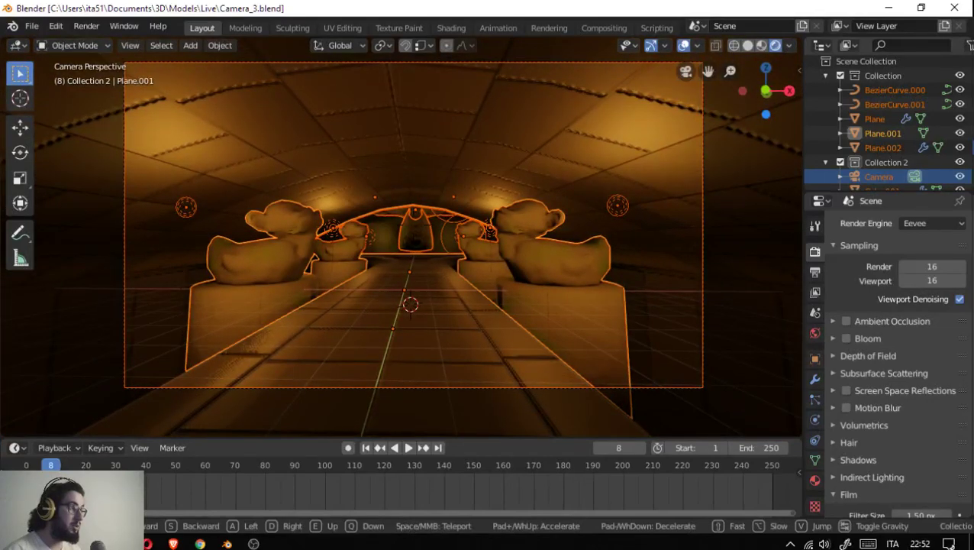
key(w)
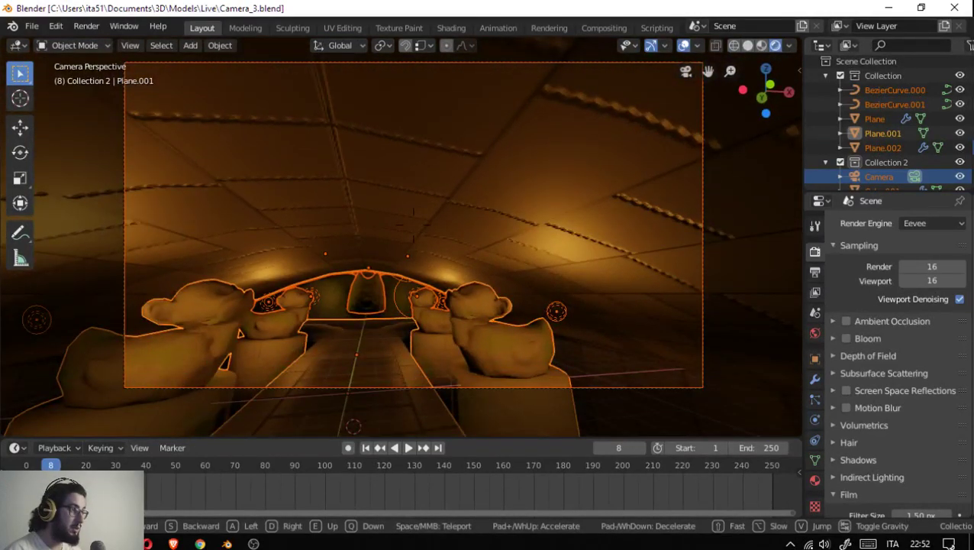
key(w)
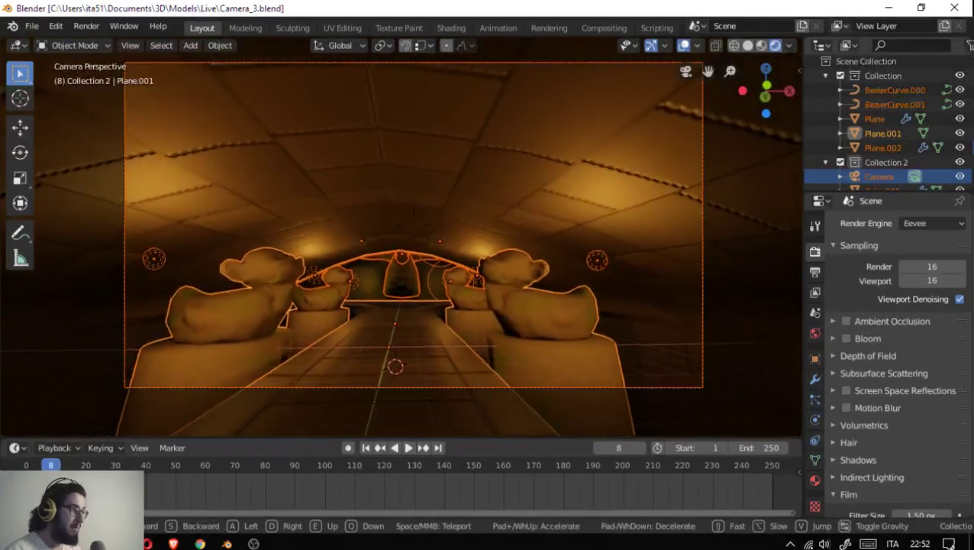
click(403, 243)
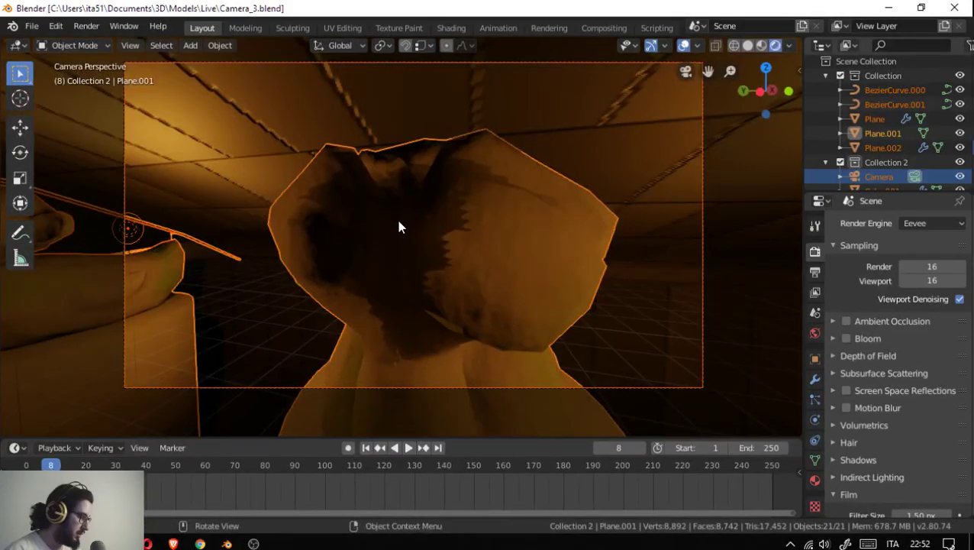
- Walk the camera again, tilting down the tiled floor and moving deeper between the ducks
key(shift+grave)
key(s)
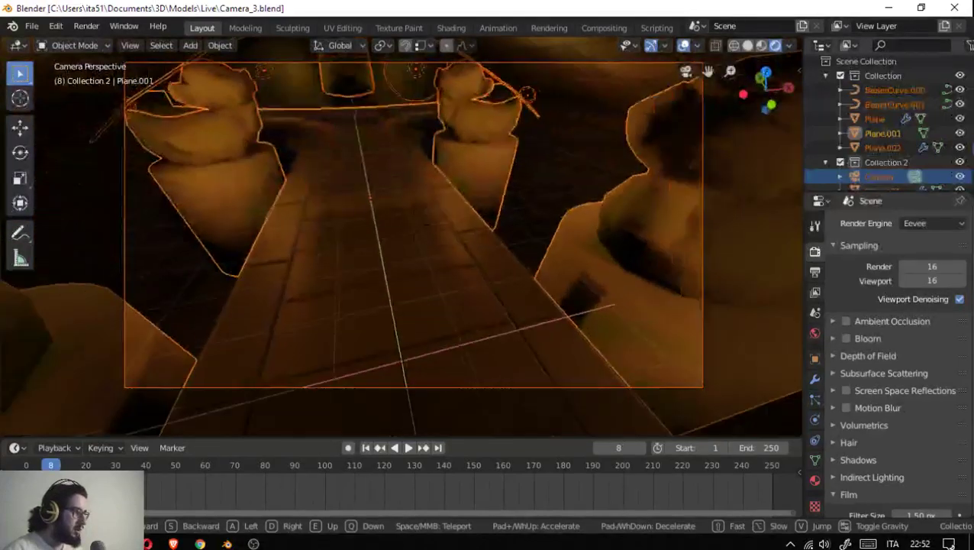
key(w)
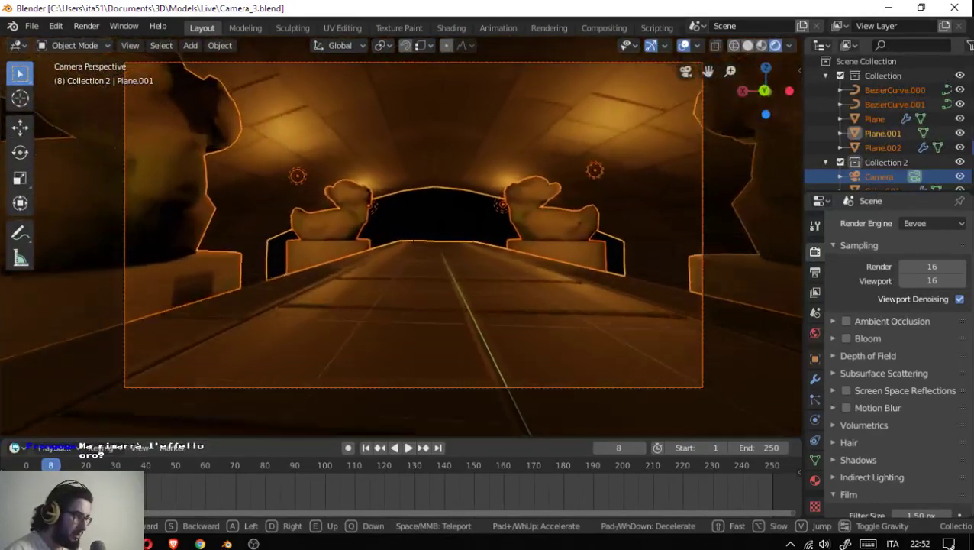
key(w)
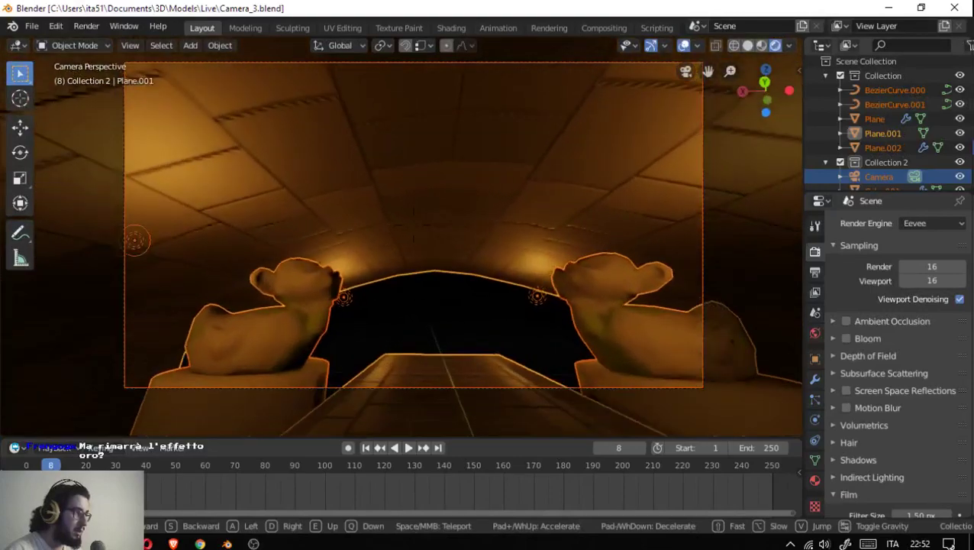
key(w)
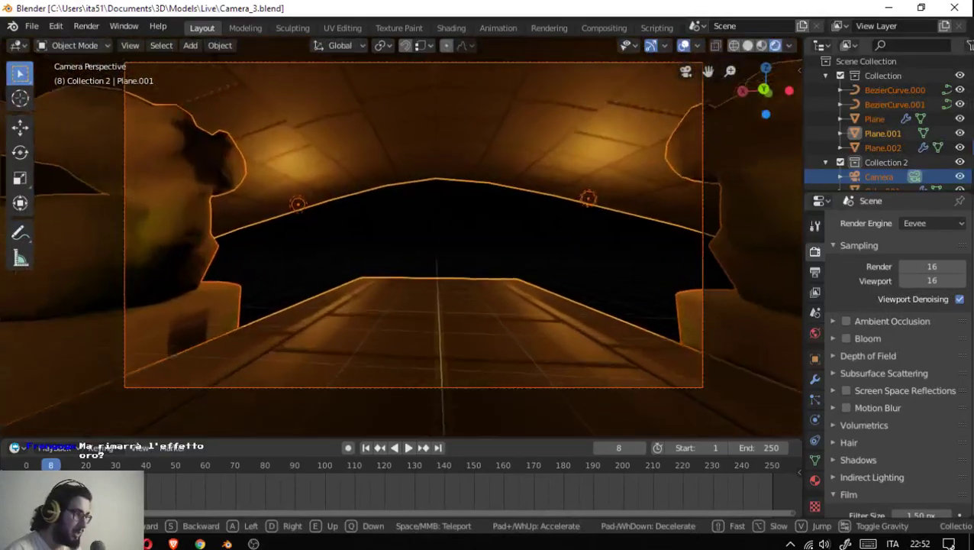
key(w)
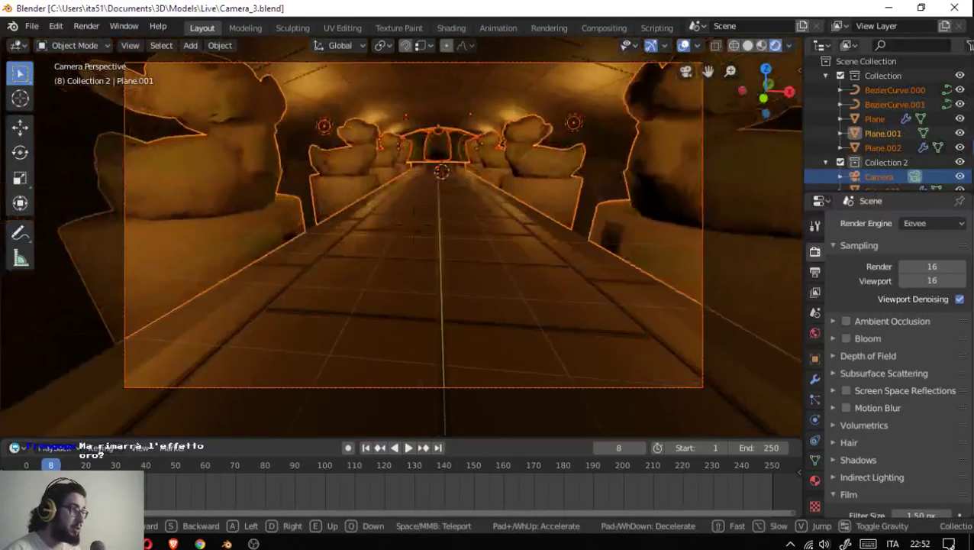
- Change the colour of point lights Point.001 and Point to light blue
click(400, 235)
click(545, 165)
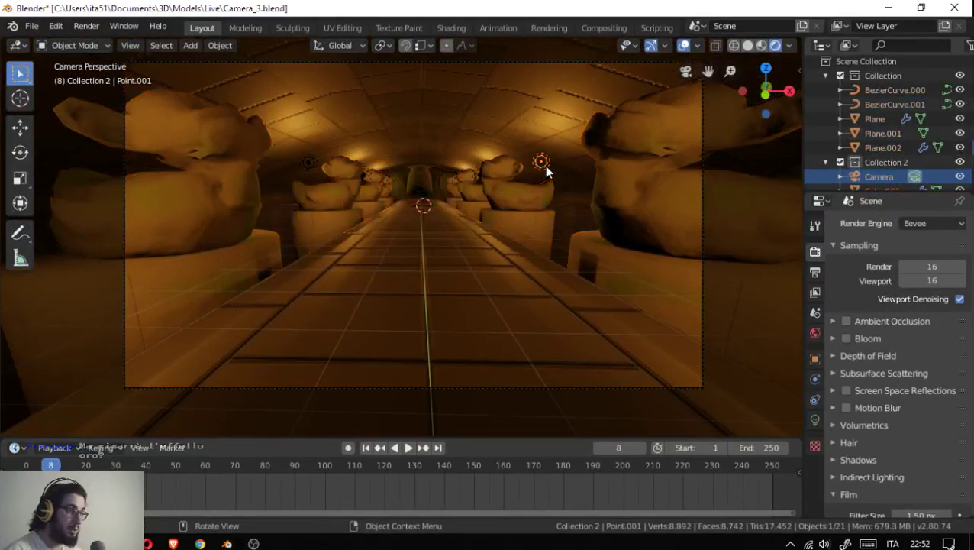
click(816, 420)
click(921, 302)
drag(875, 203, 889, 138)
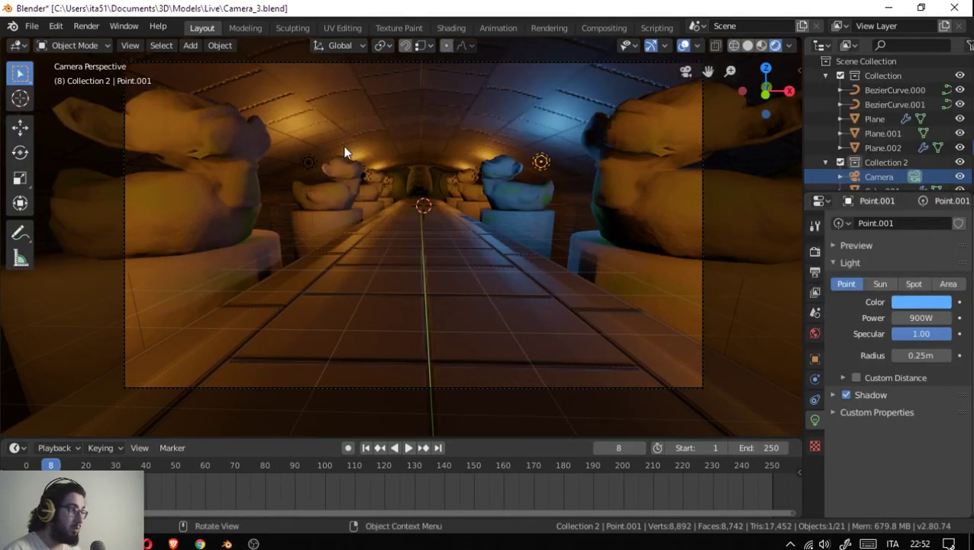
click(291, 165)
click(308, 168)
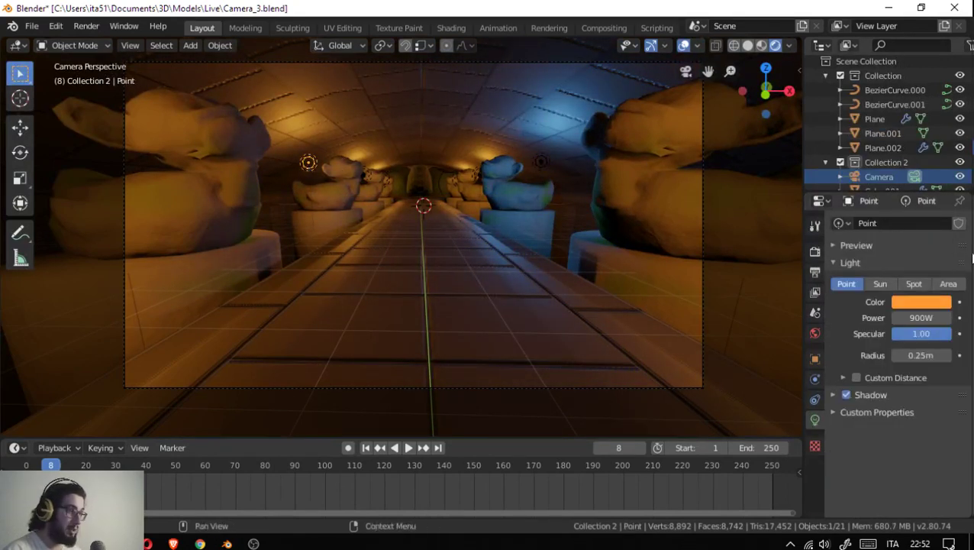
click(922, 302)
drag(882, 175, 896, 141)
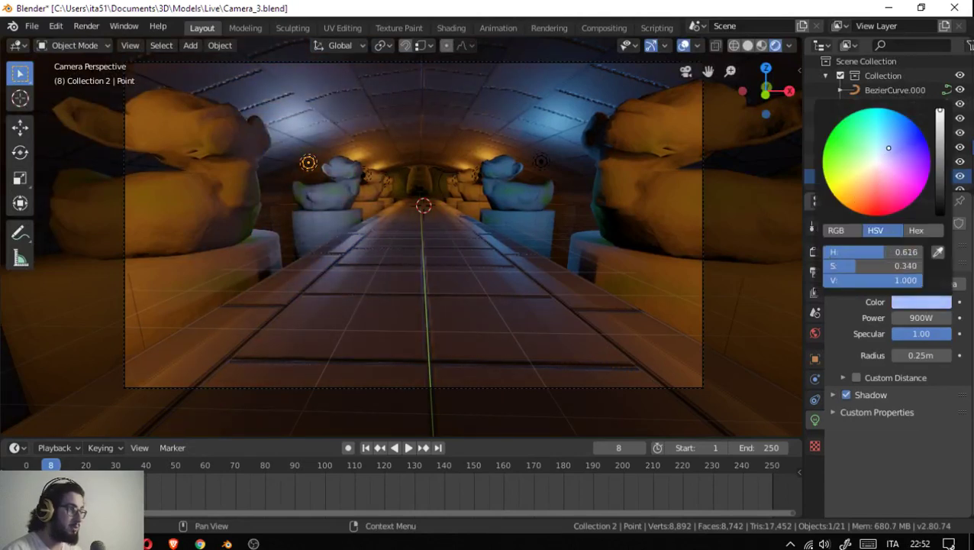
- Make point lights Point.003 and Point.002 light blue as well
click(481, 162)
click(479, 168)
click(474, 182)
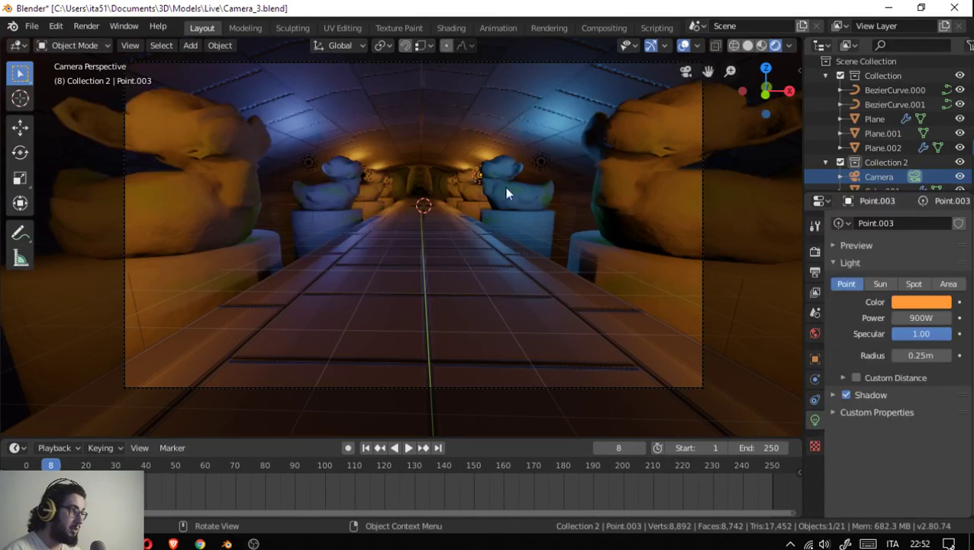
click(908, 303)
drag(884, 167, 878, 127)
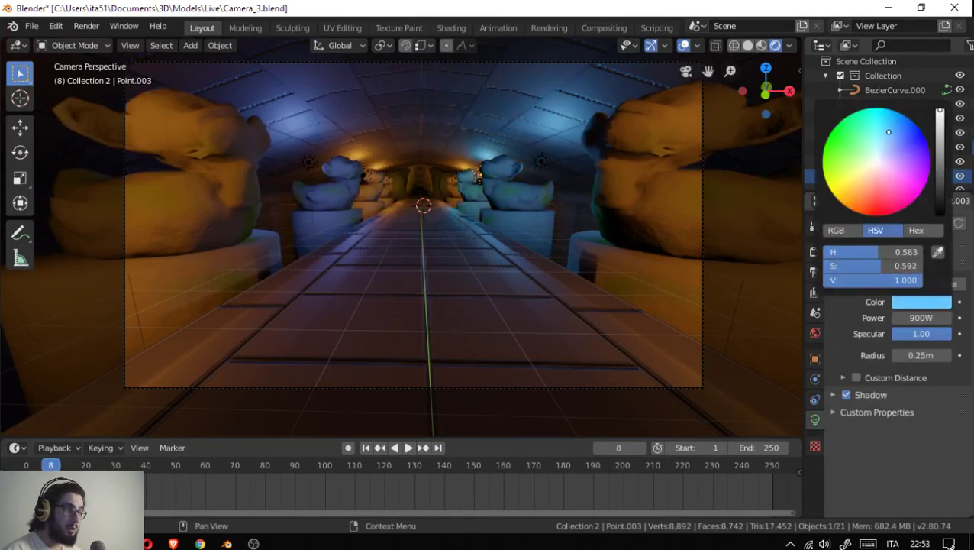
click(367, 175)
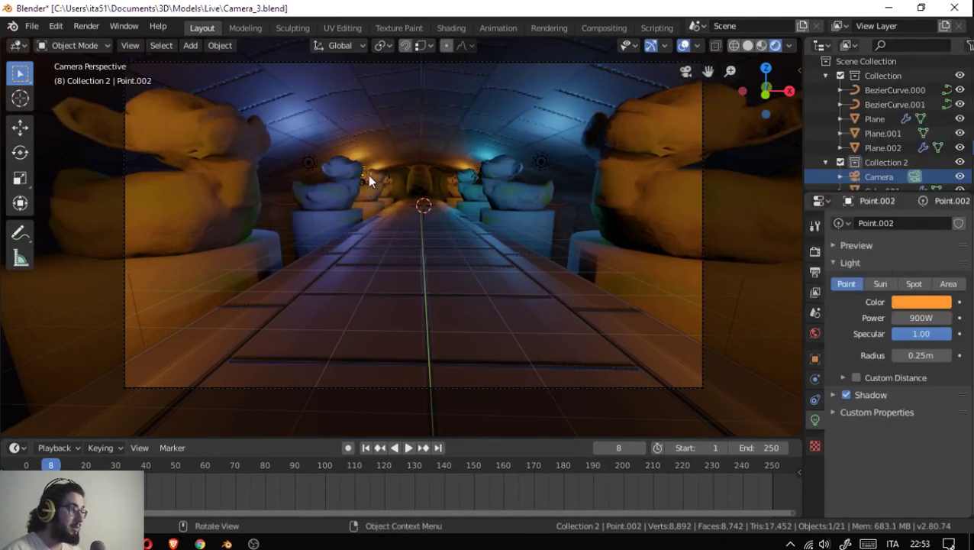
click(917, 304)
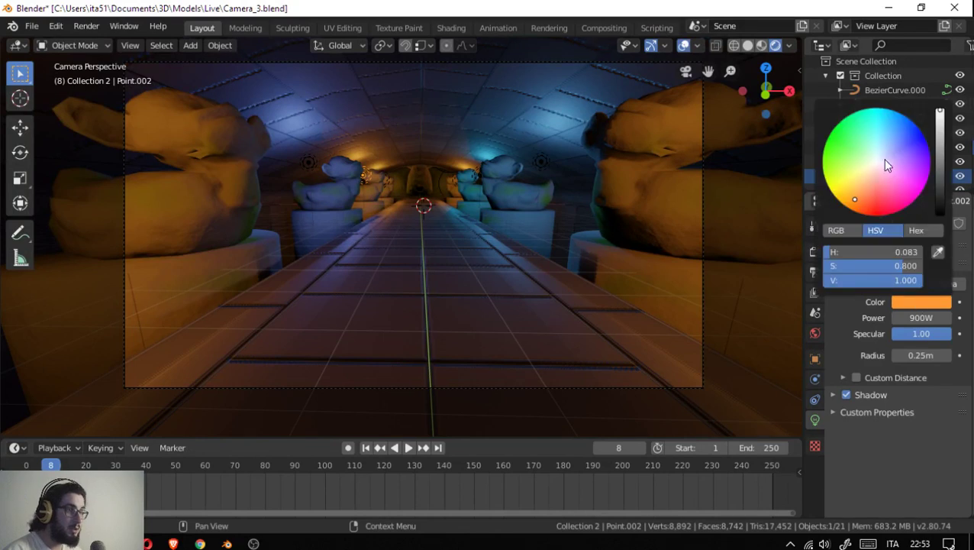
click(891, 131)
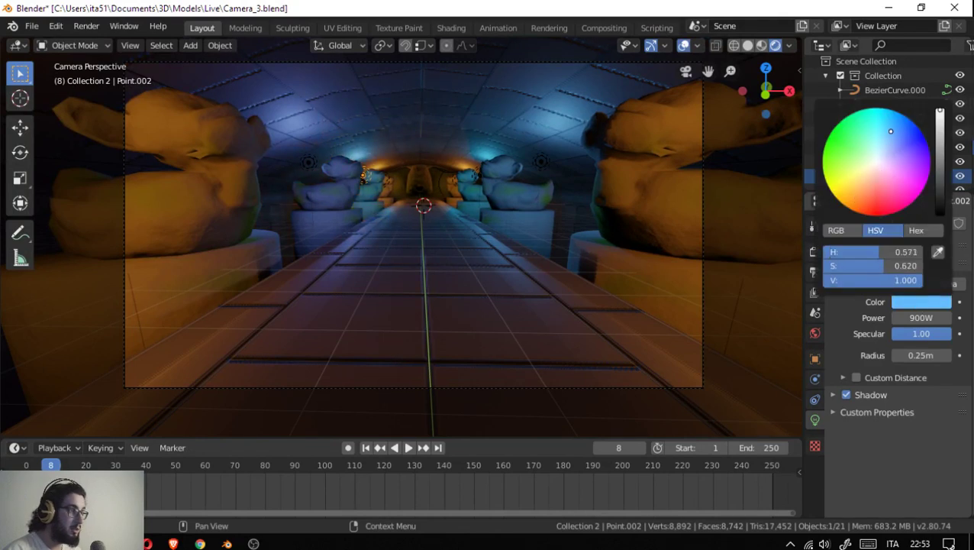
- Turn point lights Point.004 and Point.005 pink, making Point.005 a saturated magenta
click(394, 184)
click(390, 182)
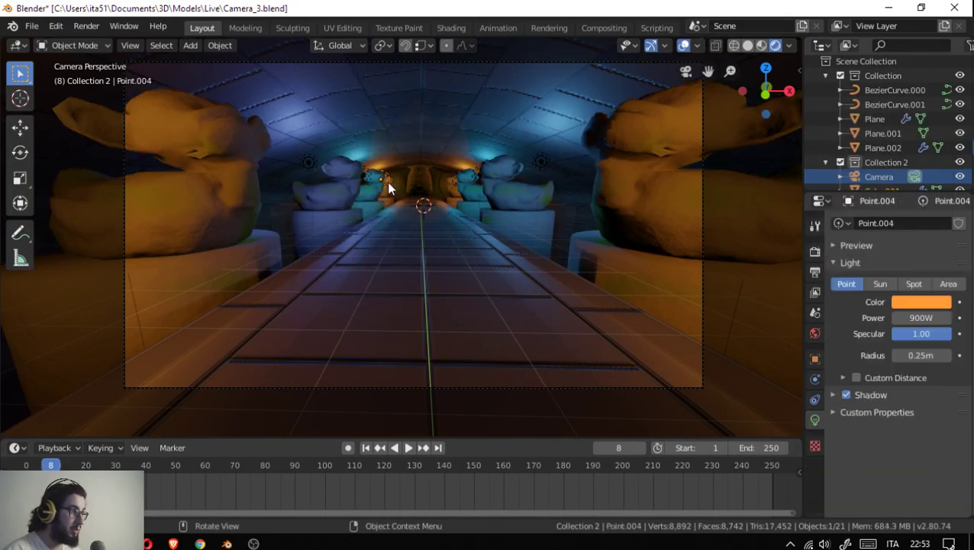
click(906, 302)
drag(894, 175, 903, 174)
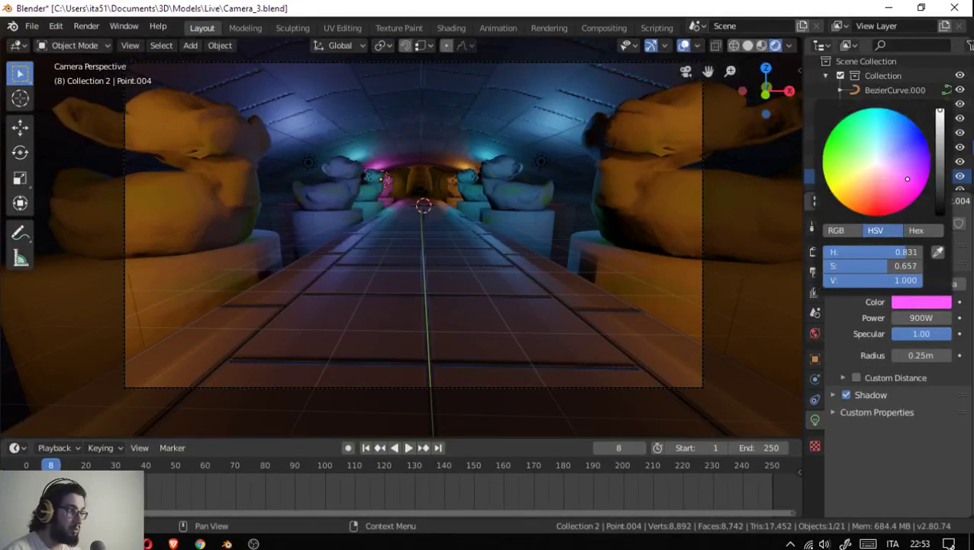
click(452, 189)
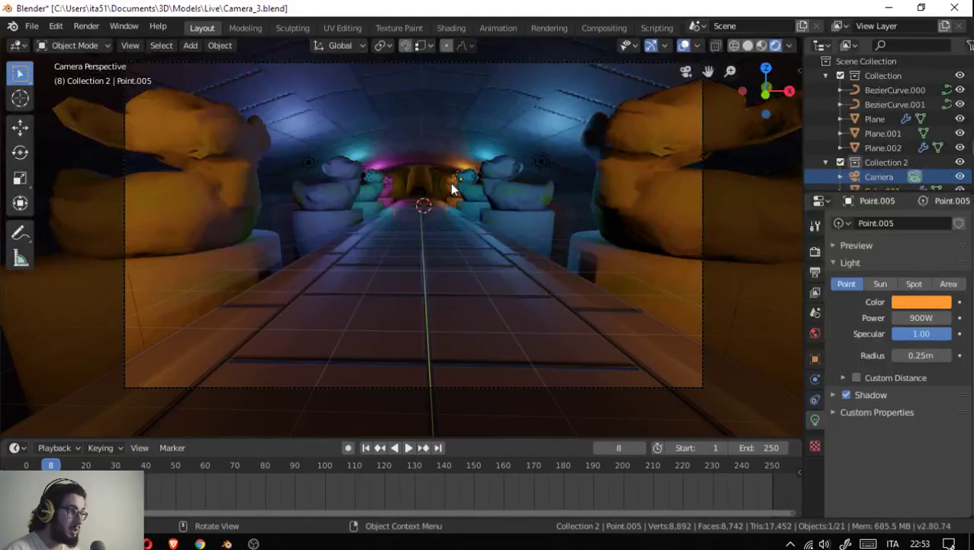
click(932, 304)
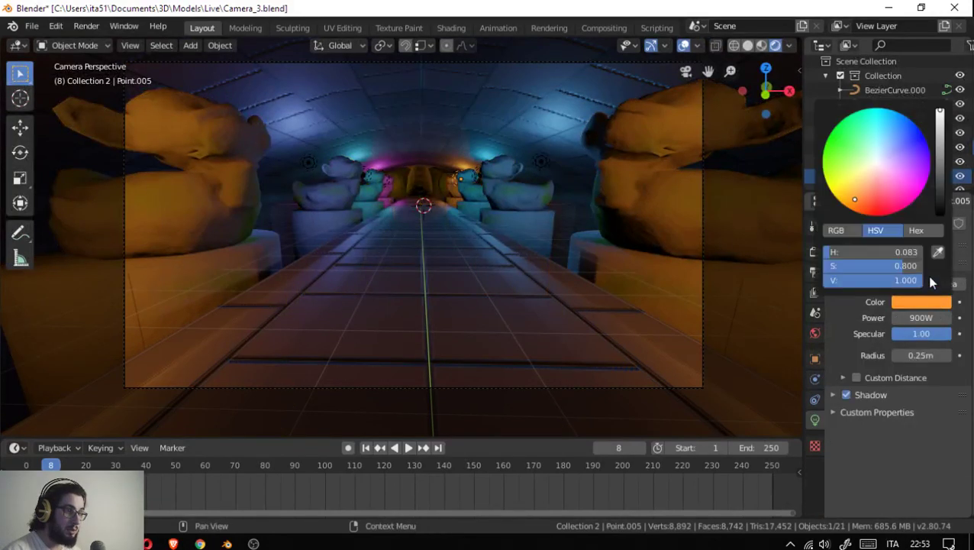
click(906, 170)
drag(907, 171, 911, 169)
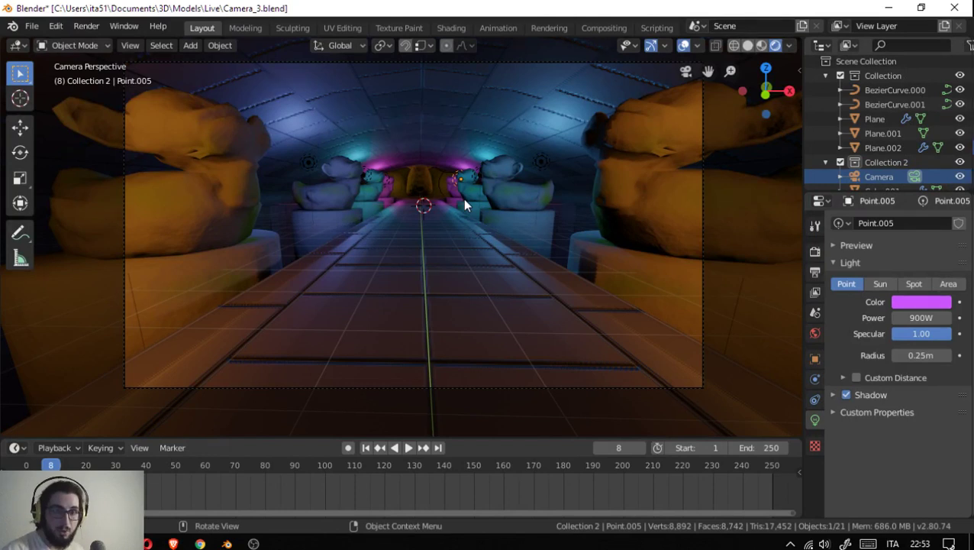
click(428, 176)
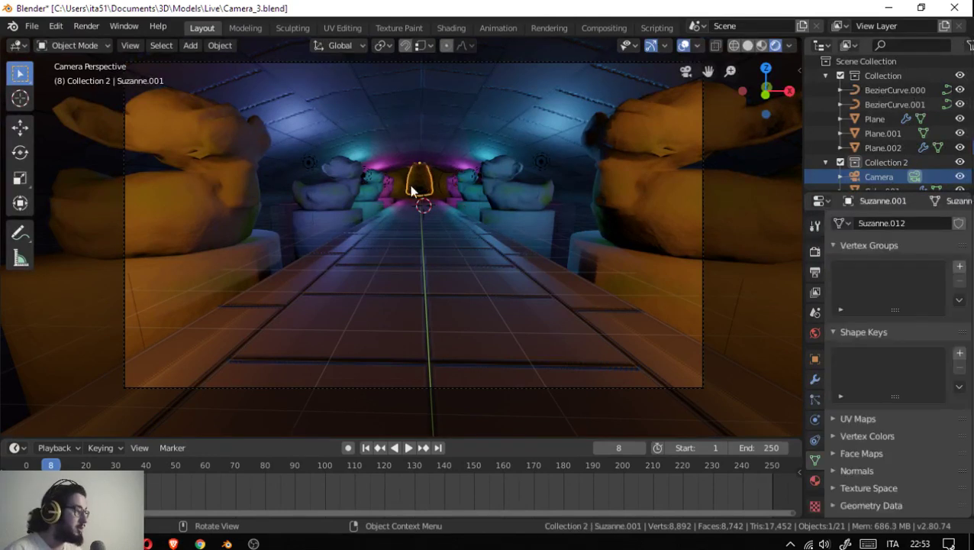
click(429, 176)
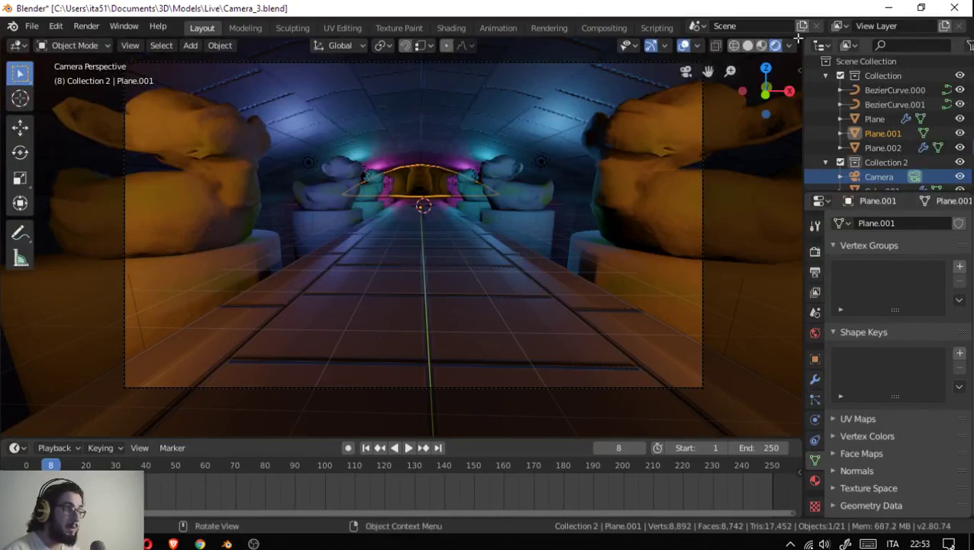
- Split off a Shader Editor and connect the small node's output to the Principled BSDF input
mouse_move(798, 38)
mouse_down()
mouse_move(750, 77)
mouse_move(442, 103)
mouse_up()
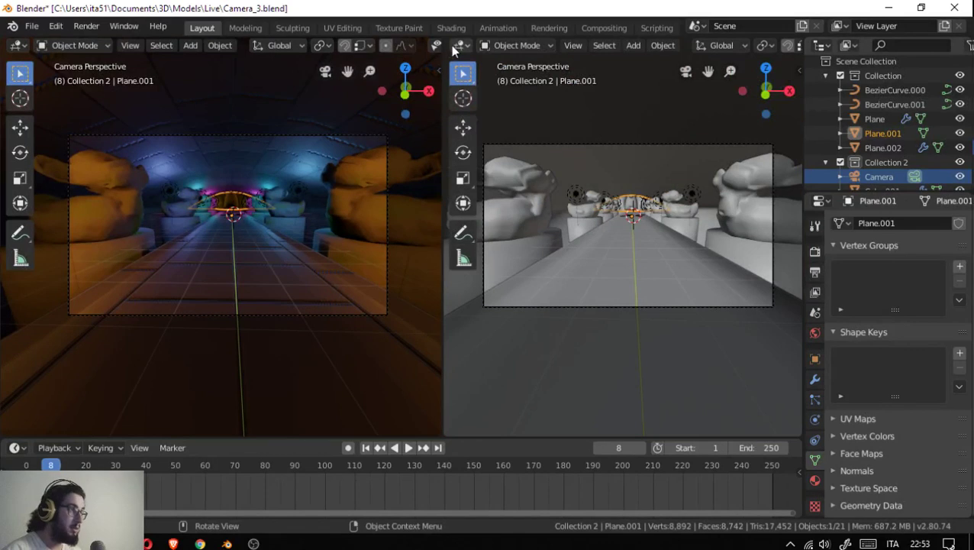
click(456, 45)
click(493, 146)
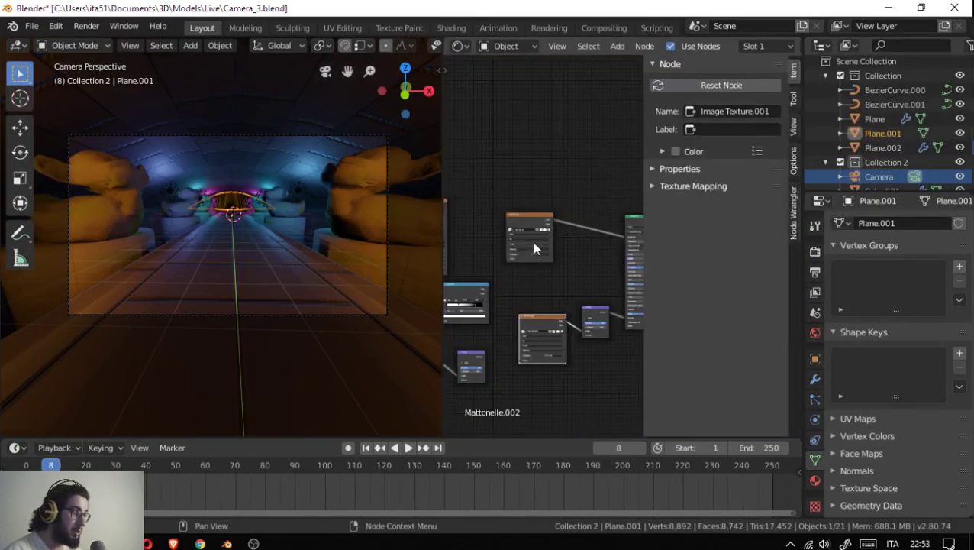
scroll(546, 281, up, 2)
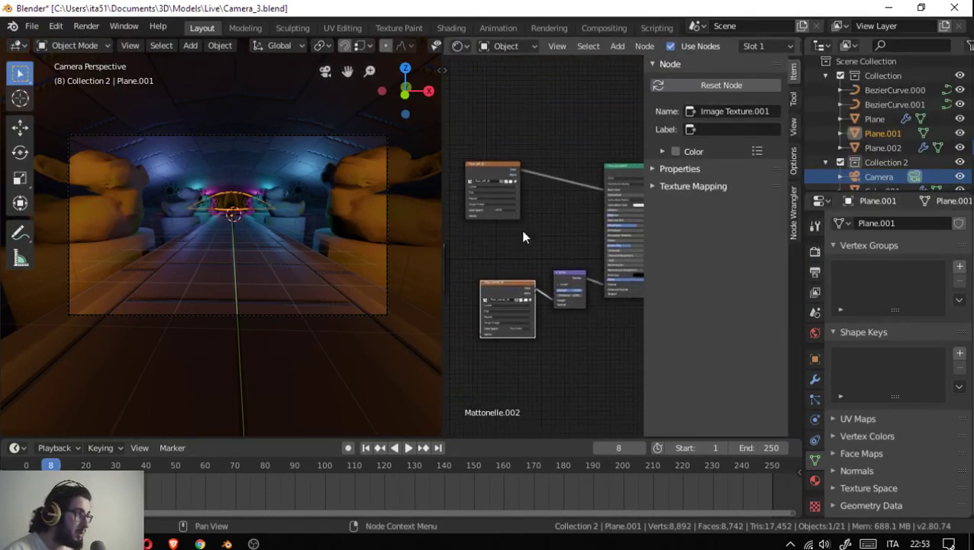
click(599, 283)
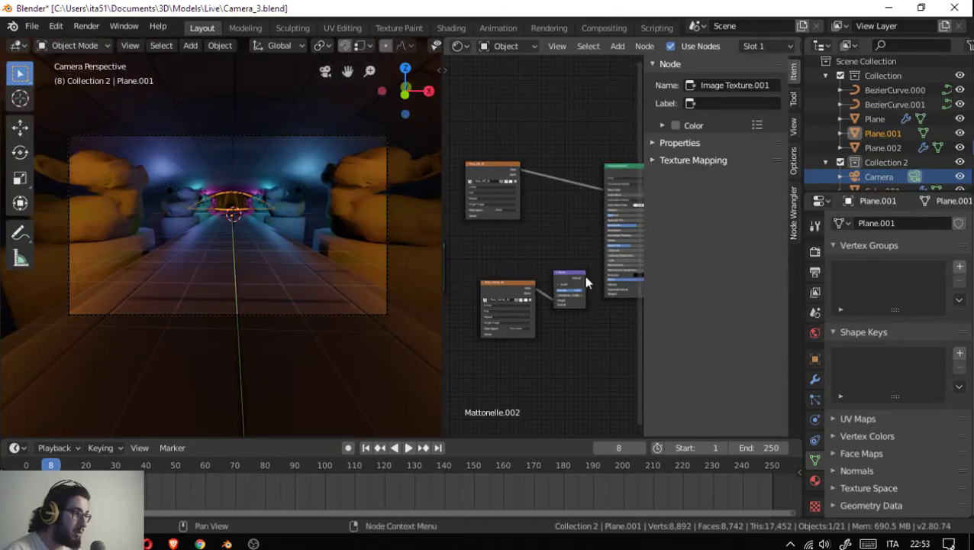
drag(585, 277, 615, 294)
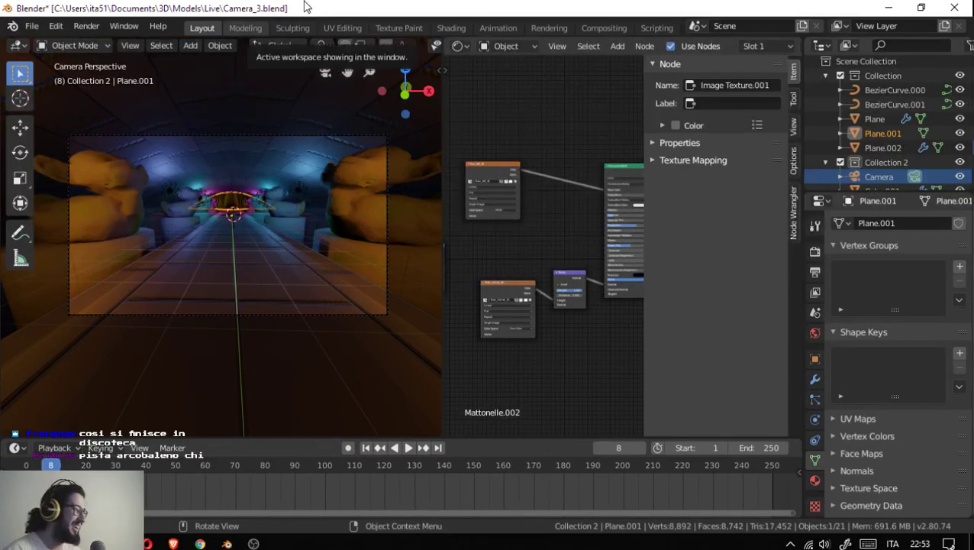
- Join the node editor areas back into the 3D Viewport so it fills the window
scroll(268, 243, up, 2)
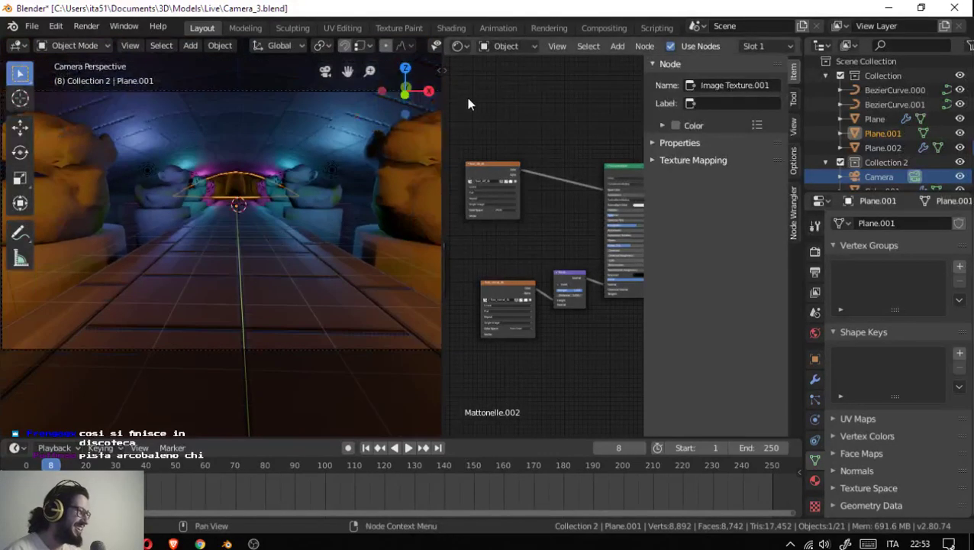
drag(444, 36, 510, 37)
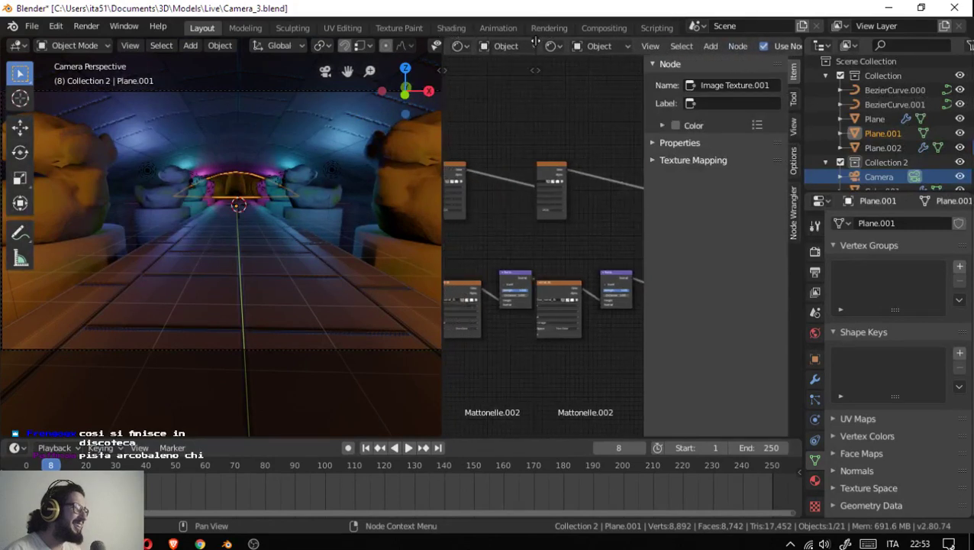
right_click(505, 122)
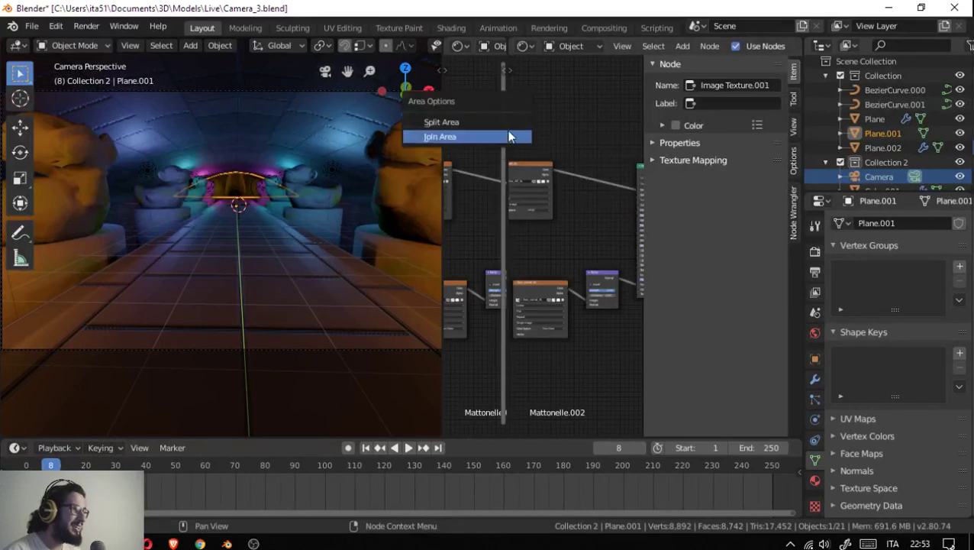
click(509, 136)
click(469, 137)
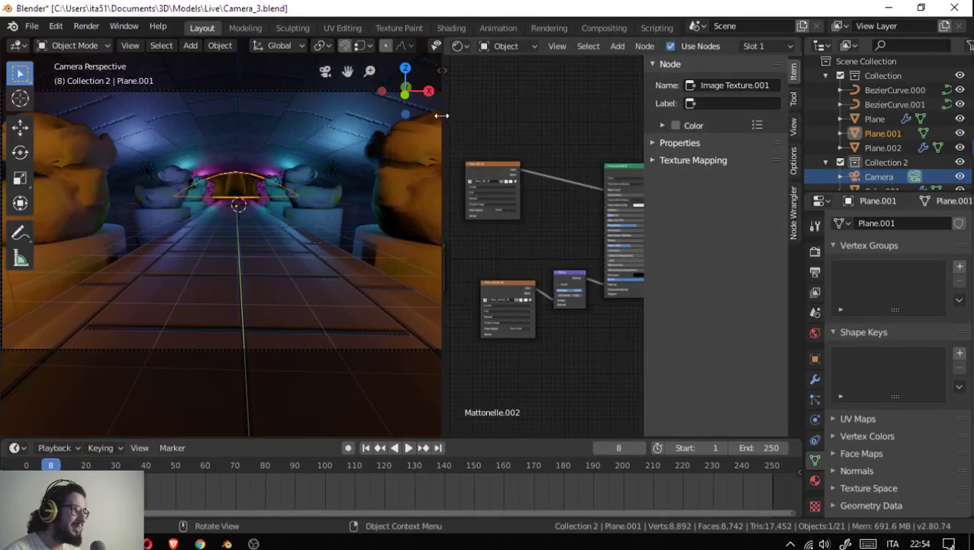
right_click(441, 117)
click(441, 119)
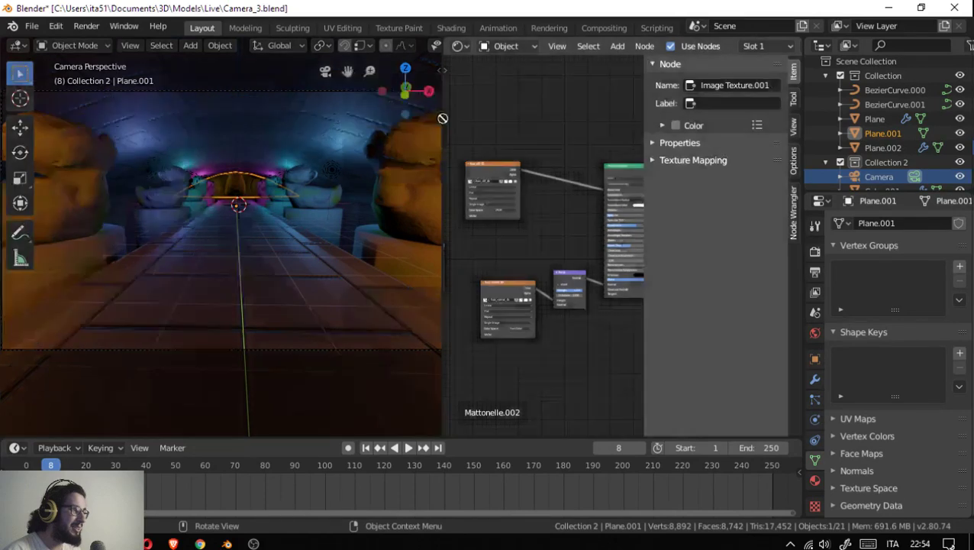
click(523, 127)
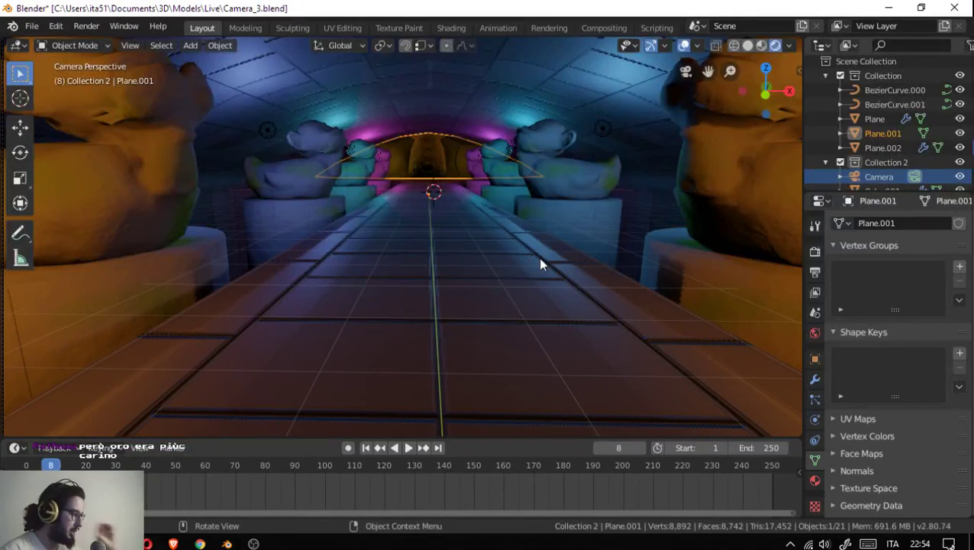
- Reopen Camera_3.blend from Open Recent and discard the unsaved changes
click(40, 27)
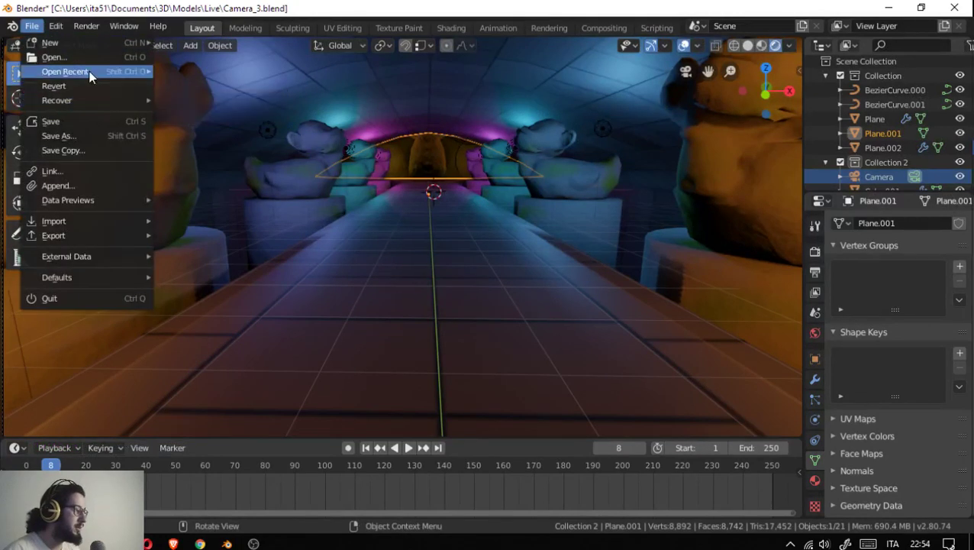
mouse_move(65, 71)
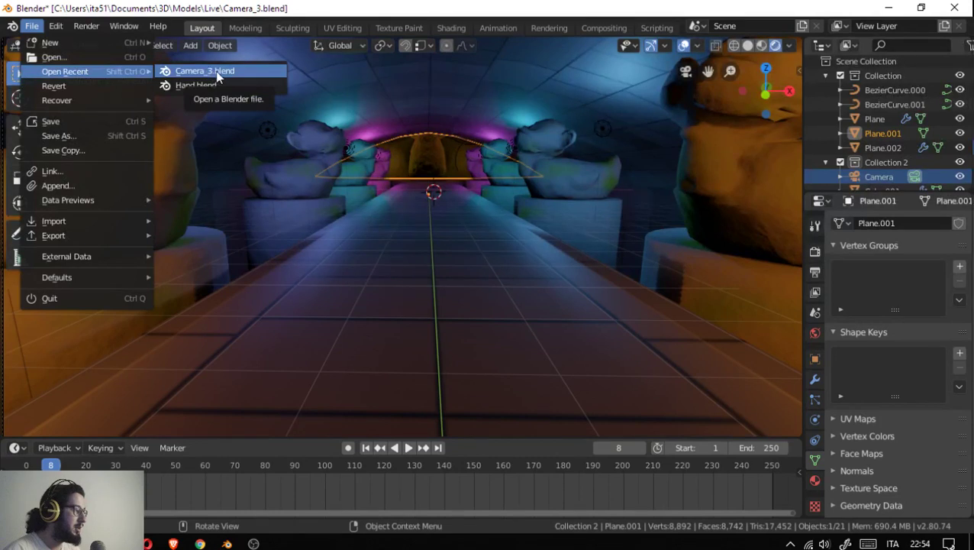
click(216, 71)
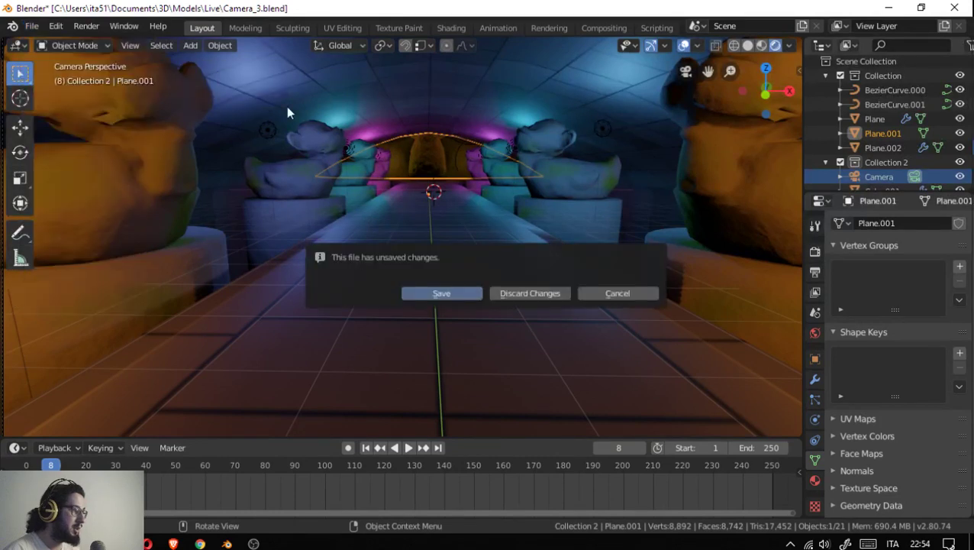
click(511, 296)
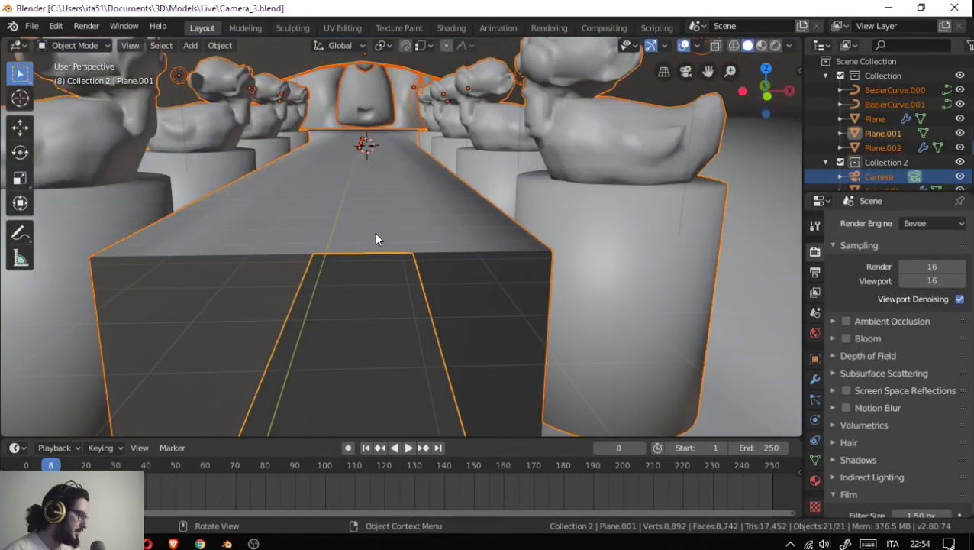
scroll(374, 239, up, 2)
- Switch the viewport to Rendered shading and look down the corridor toward the tunnel end
scroll(398, 231, up, 2)
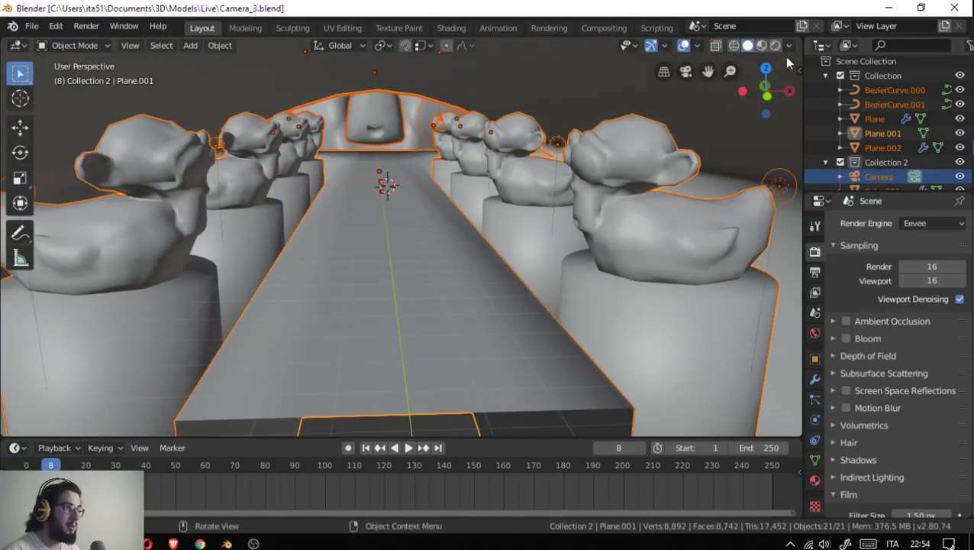
key(z)
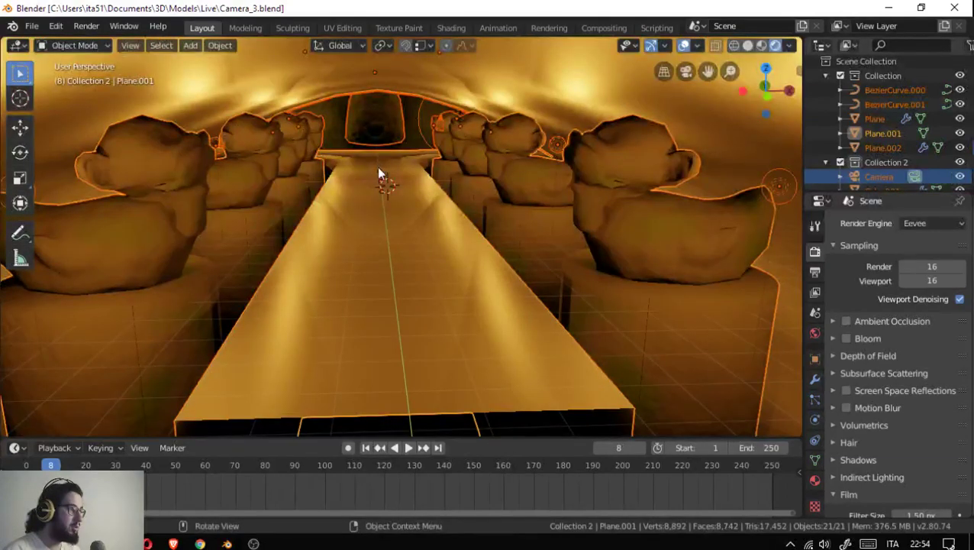
middle_drag(379, 194, 371, 196)
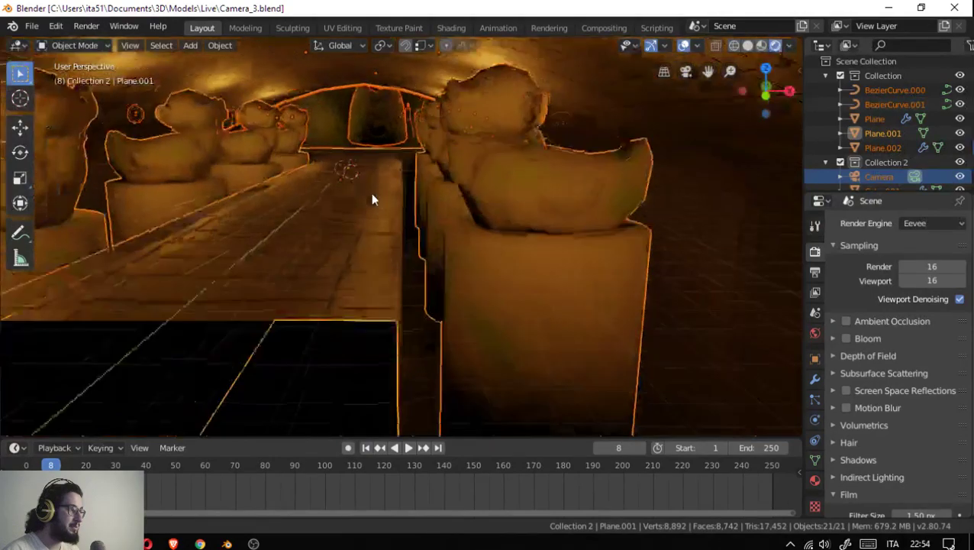
scroll(382, 200, up, 5)
scroll(378, 216, down, 2)
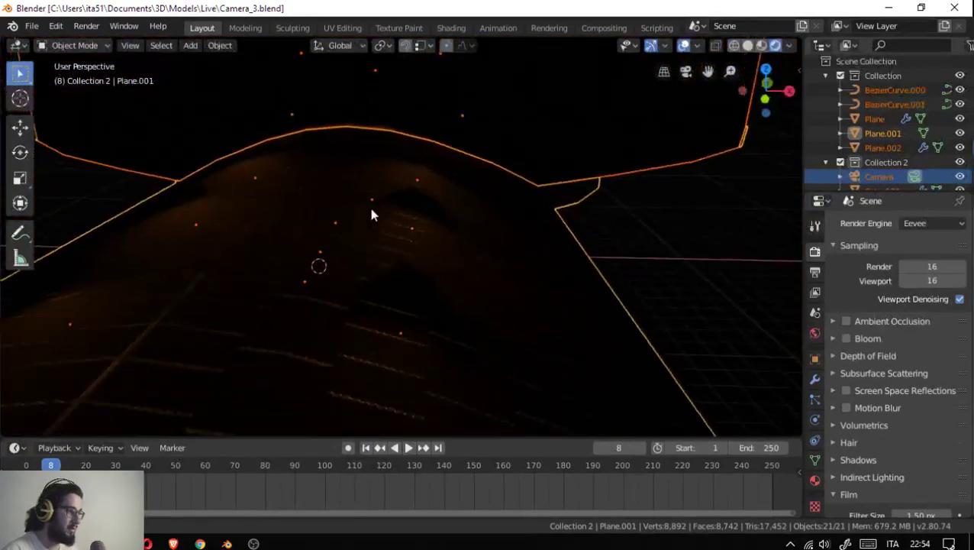
scroll(372, 213, down, 1)
scroll(372, 206, down, 3)
scroll(371, 191, down, 3)
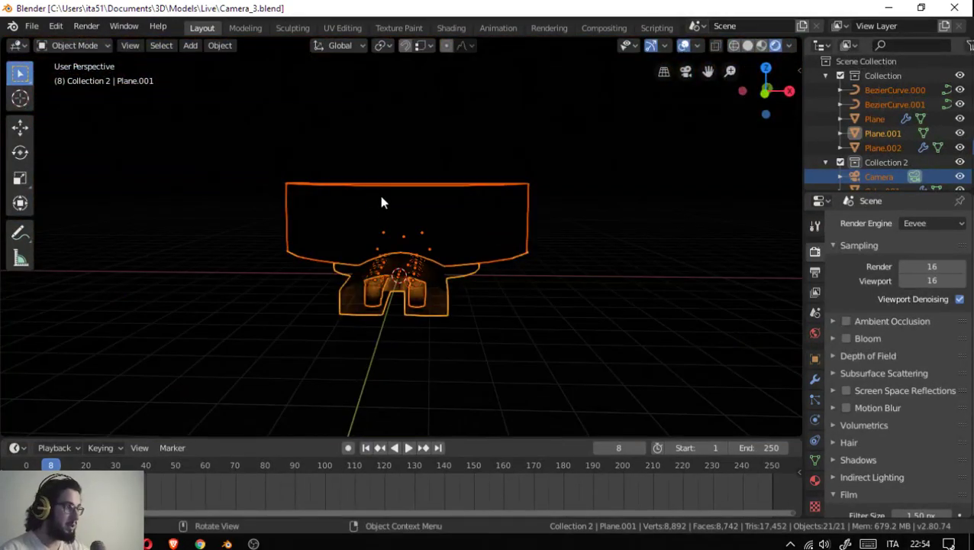
scroll(382, 200, up, 4)
scroll(396, 304, up, 3)
- Select the seat object Cube.001 and orbit around the two seats inside the tunnel
click(460, 309)
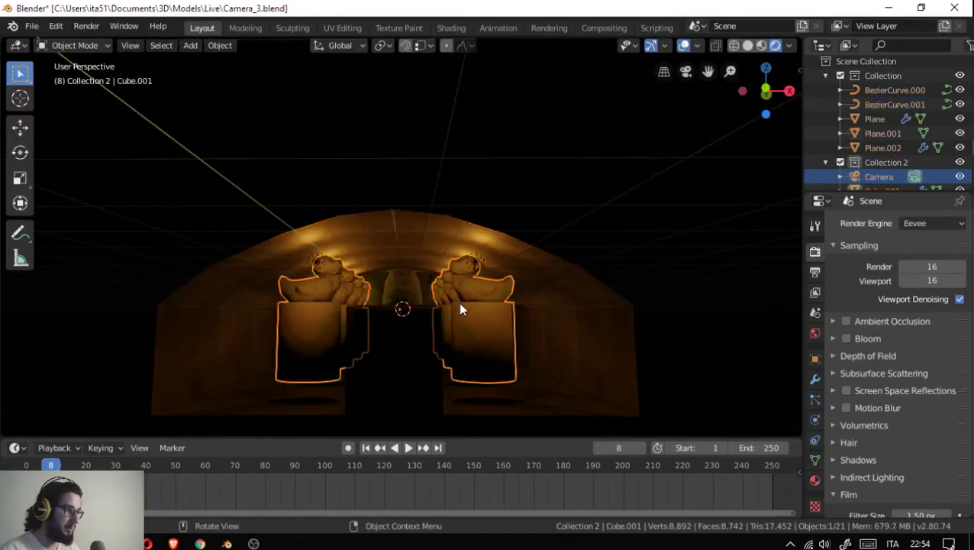
scroll(474, 313, up, 3)
mouse_move(474, 313)
middle_down()
mouse_move(413, 184)
mouse_move(432, 225)
mouse_move(449, 220)
mouse_move(459, 246)
mouse_move(454, 296)
mouse_move(435, 207)
mouse_move(420, 244)
middle_up()
scroll(431, 220, up, 3)
scroll(432, 221, up, 2)
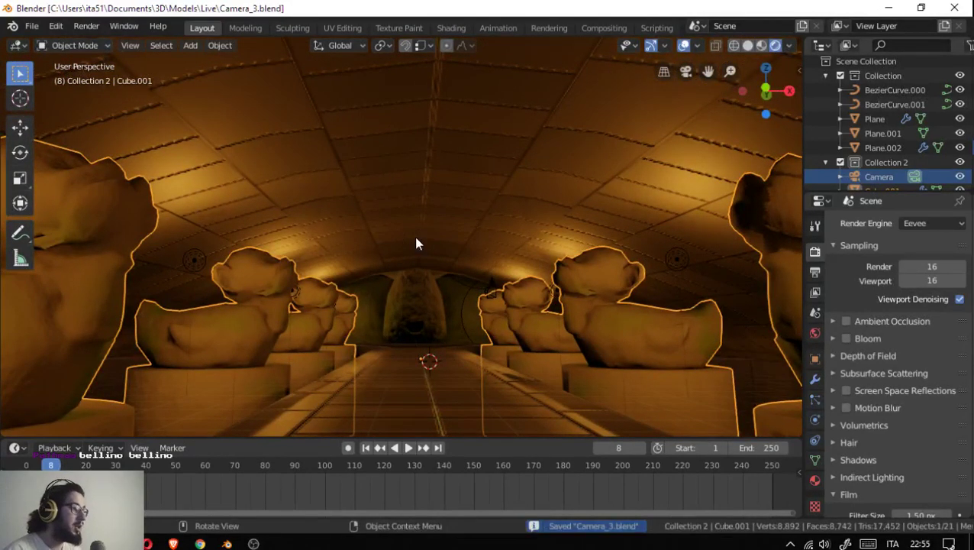
middle_drag(393, 351, 403, 348)
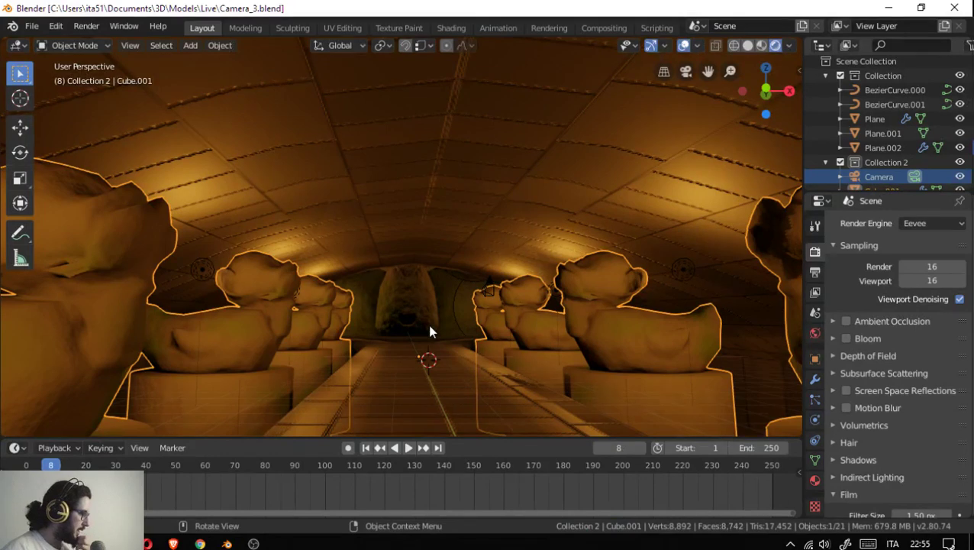
- From the camera view, walk the camera back and forth to centre it on the corridor
key(KP_0)
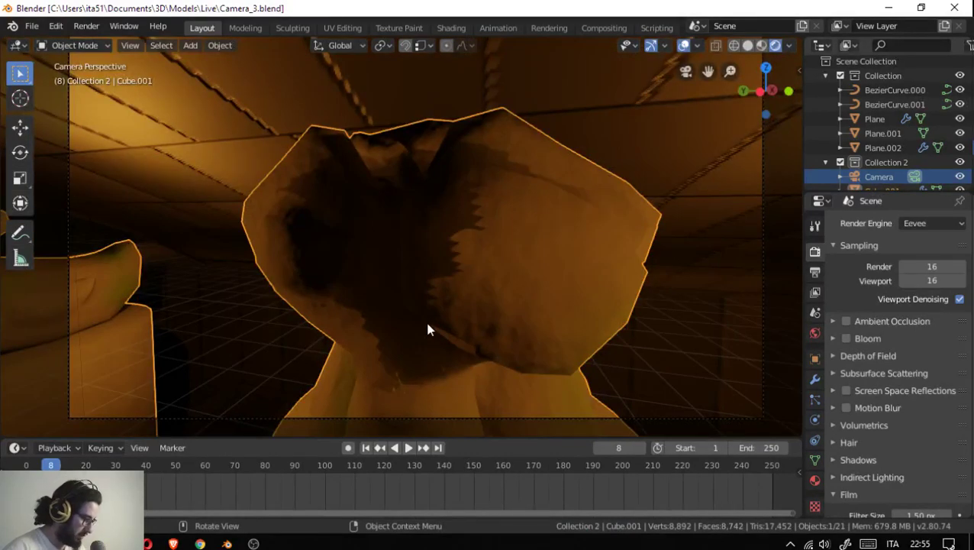
key(shift+grave)
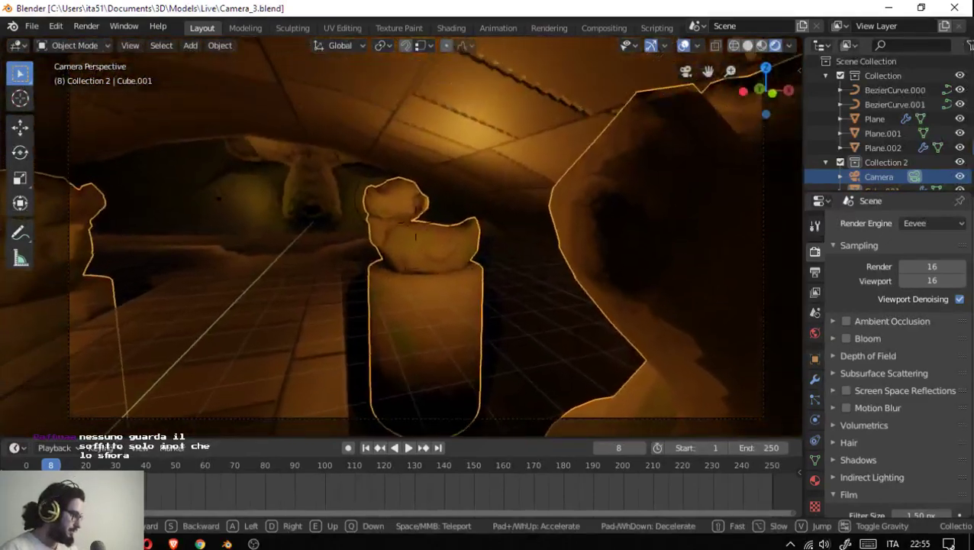
key(s)
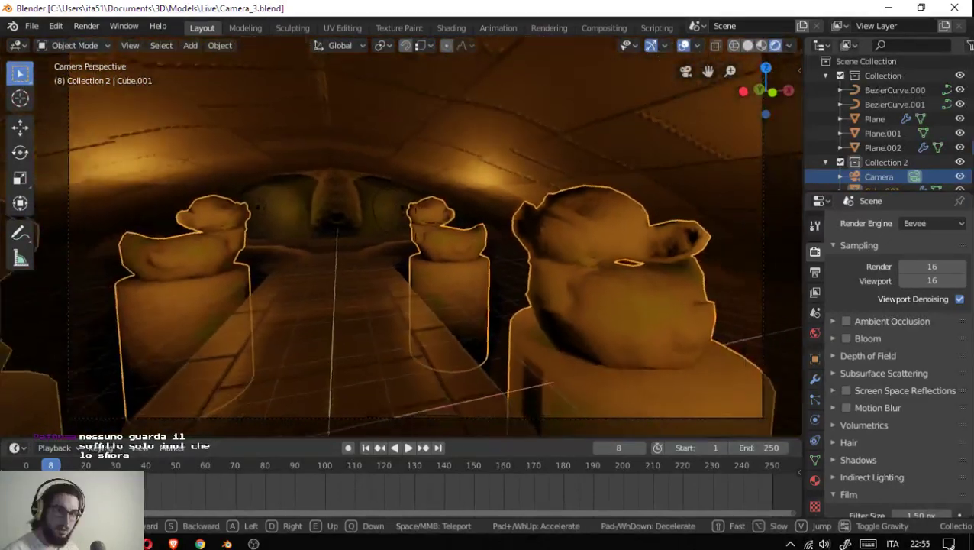
key(s)
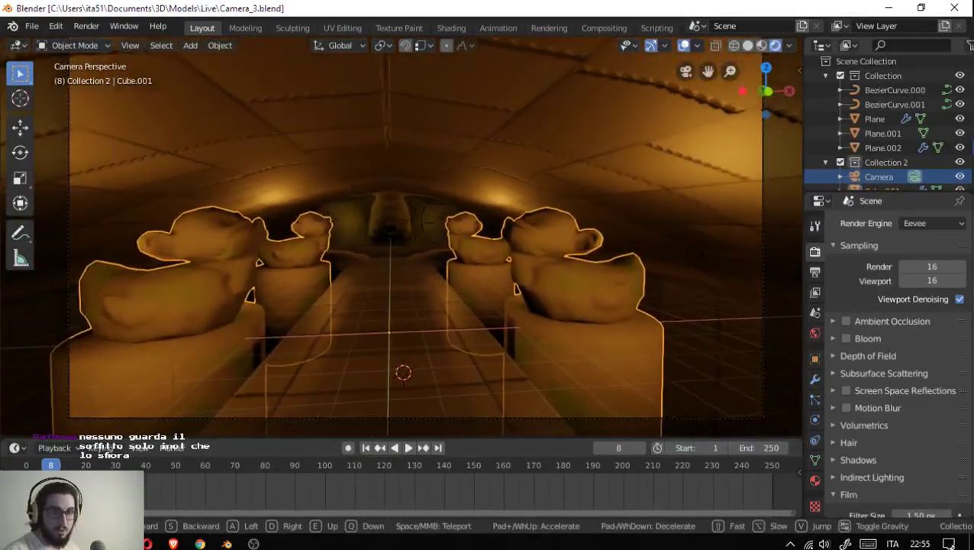
key(s)
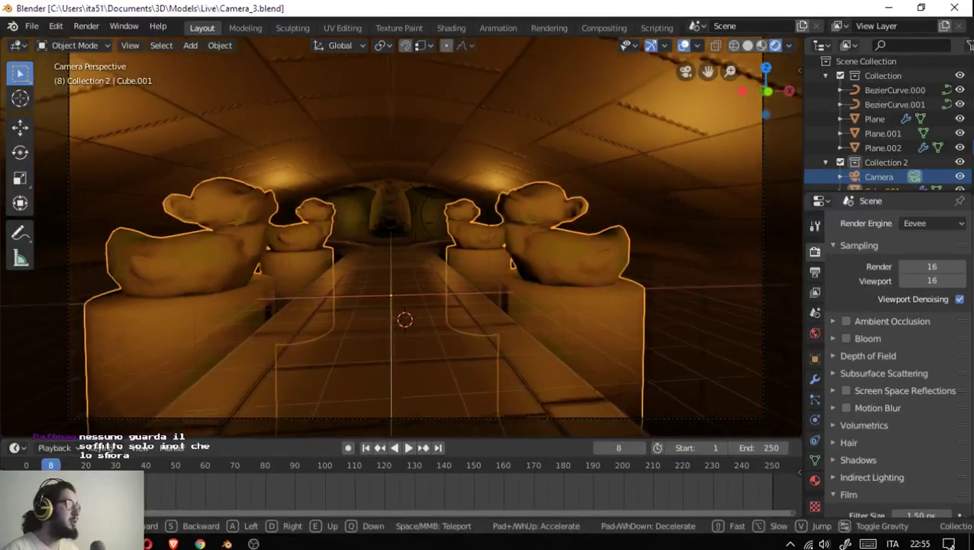
key(w)
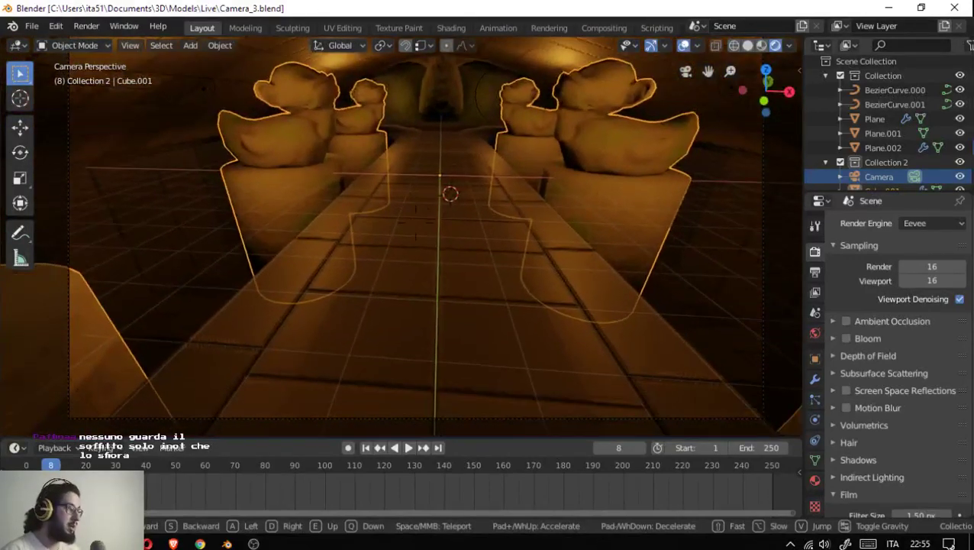
key(s)
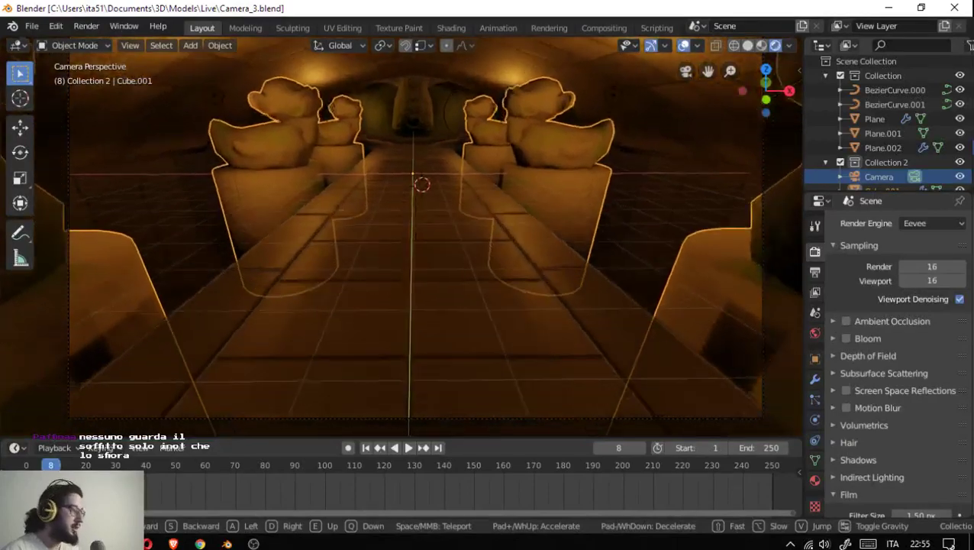
key(w)
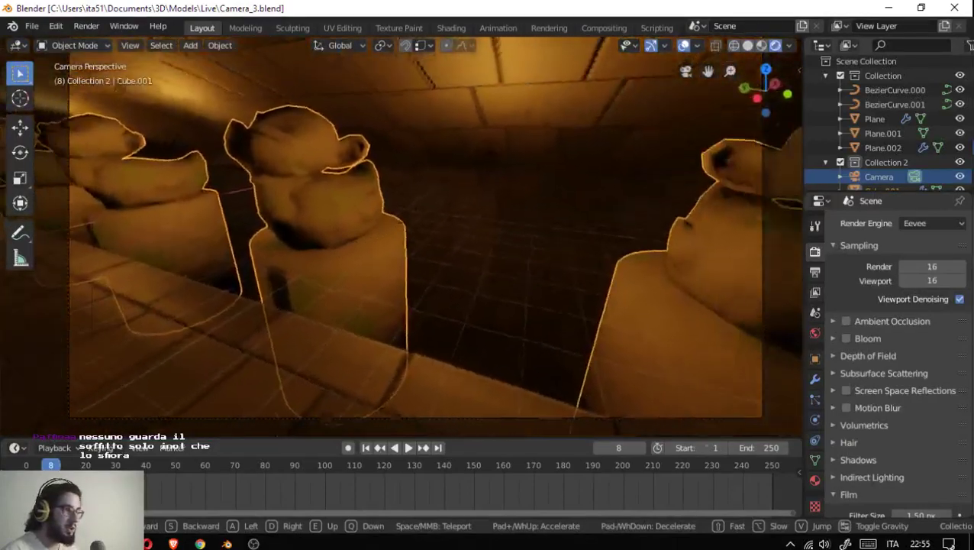
key(s)
key(w)
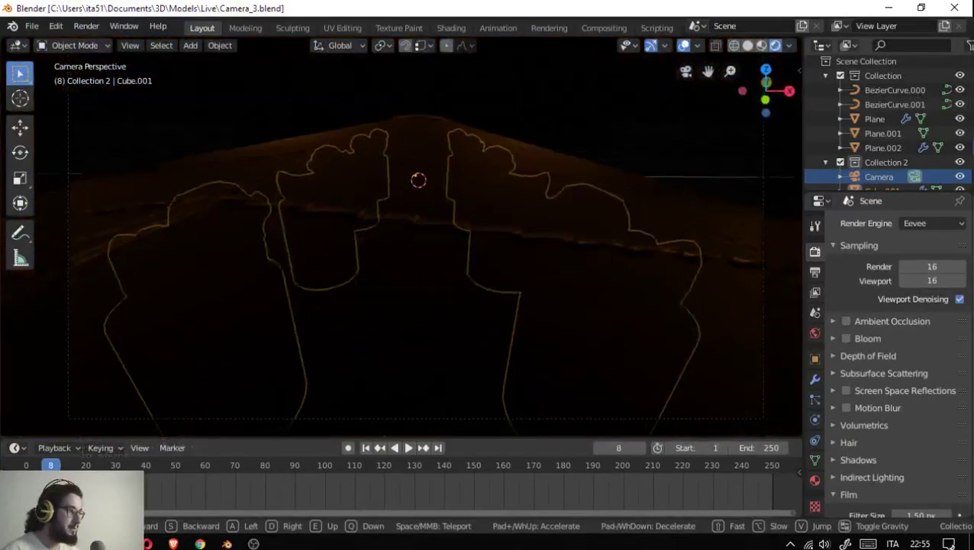
key(s)
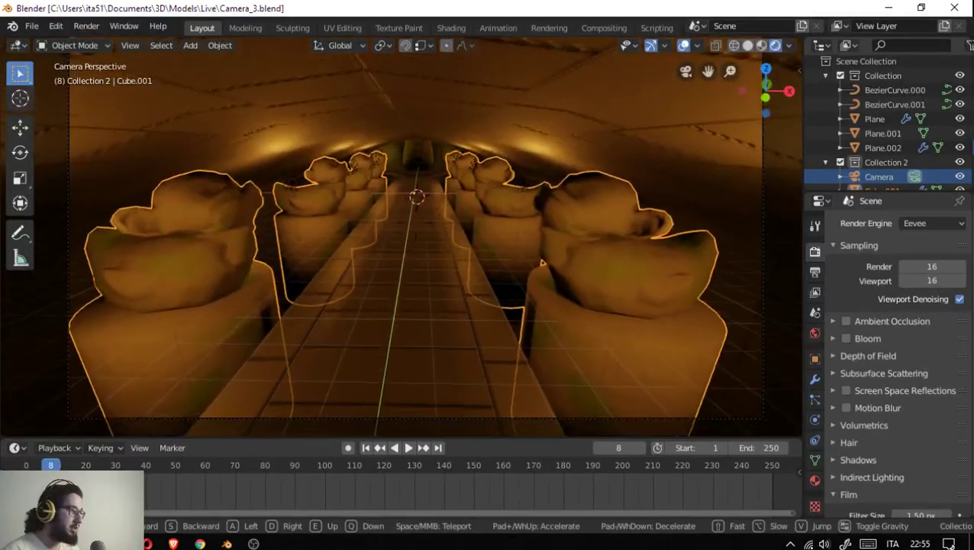
- Fly the camera forward over the tiled floor until it faces the far-end sculpture
key(s)
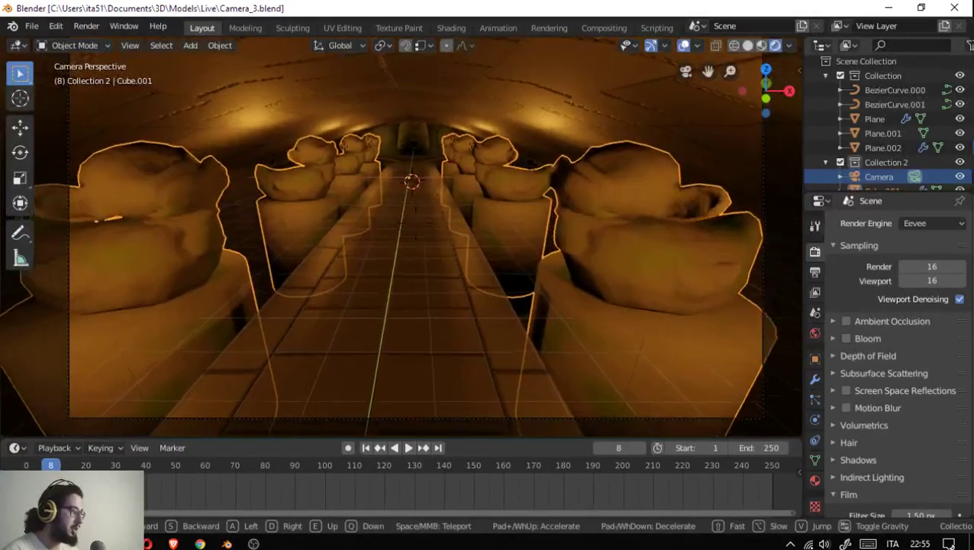
key(w)
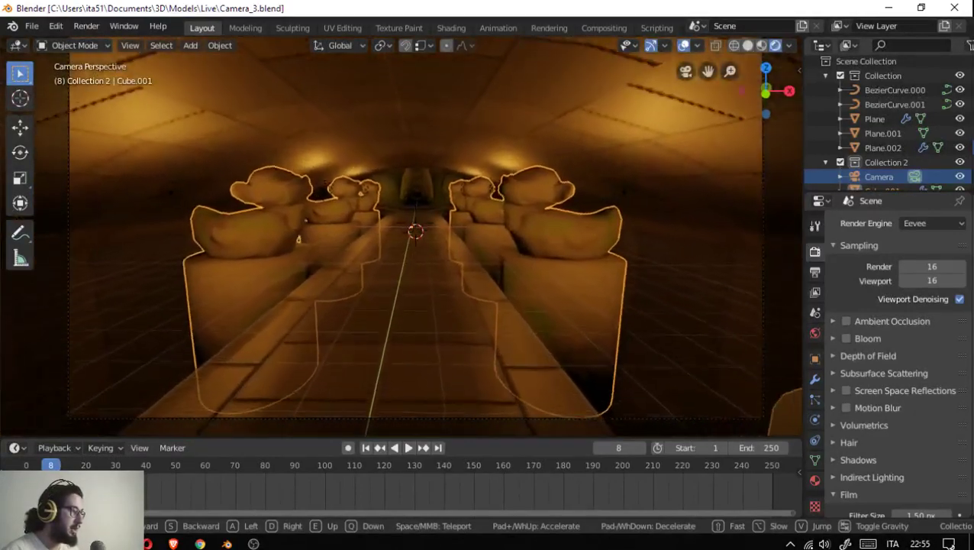
key(w)
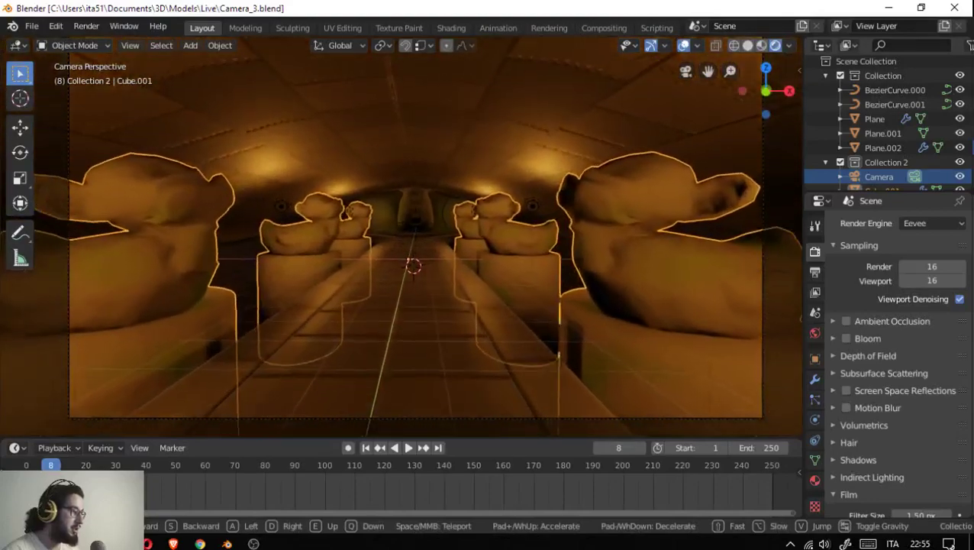
key(w)
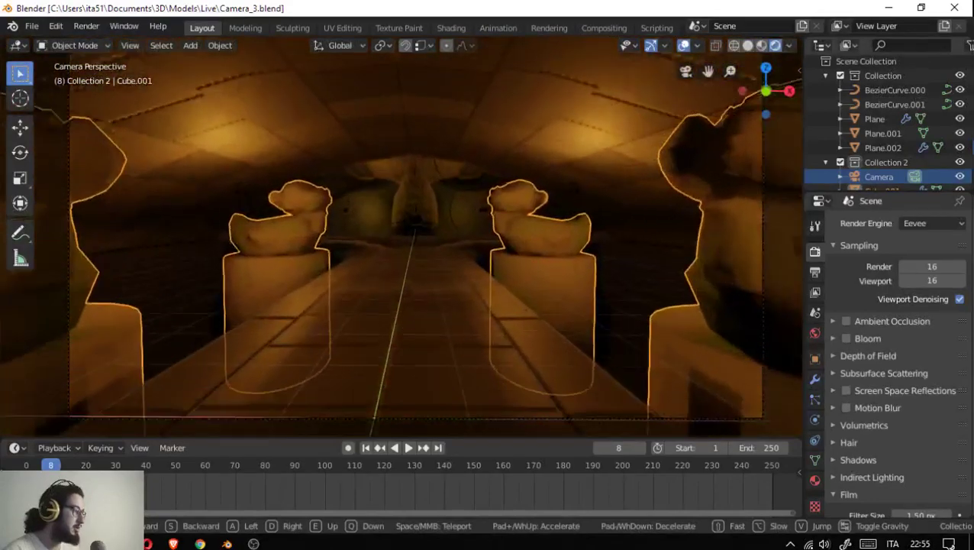
key(w)
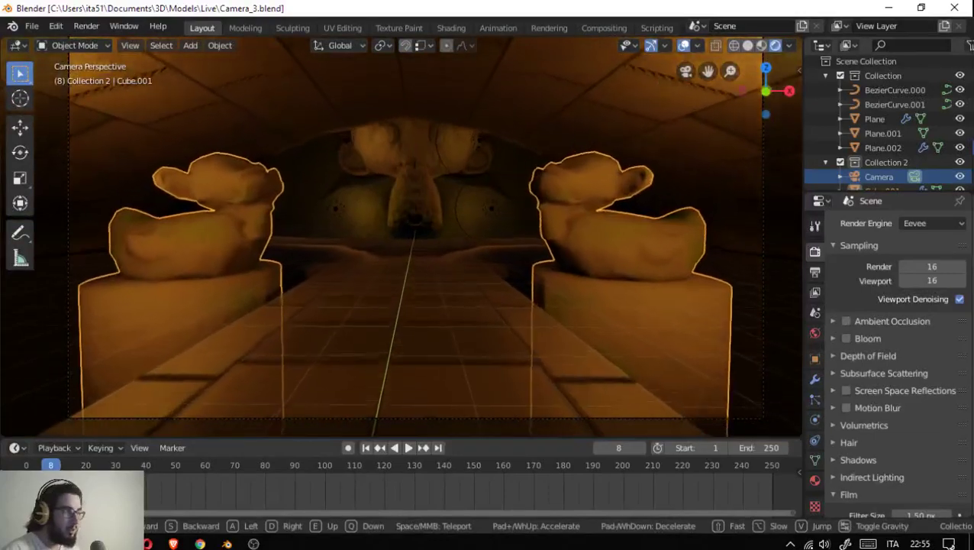
key(w)
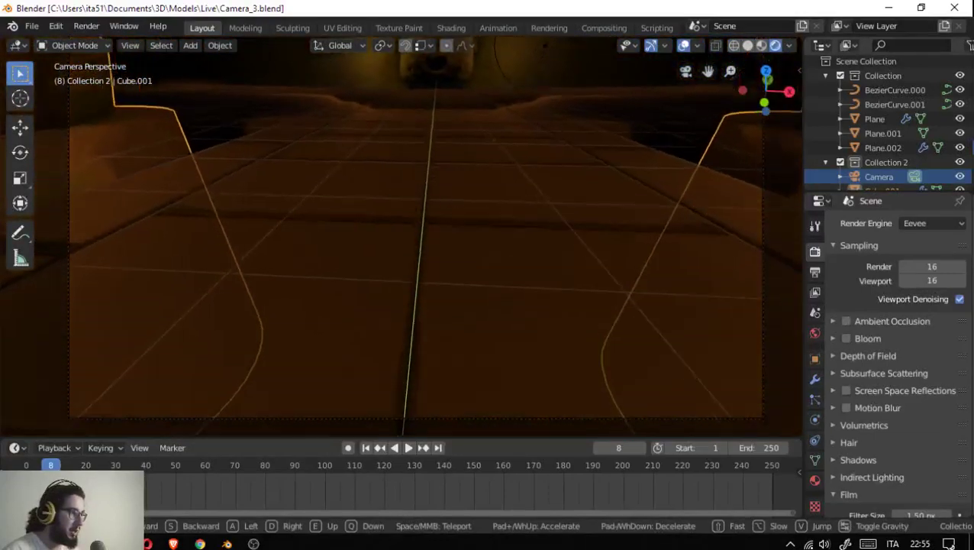
key(w)
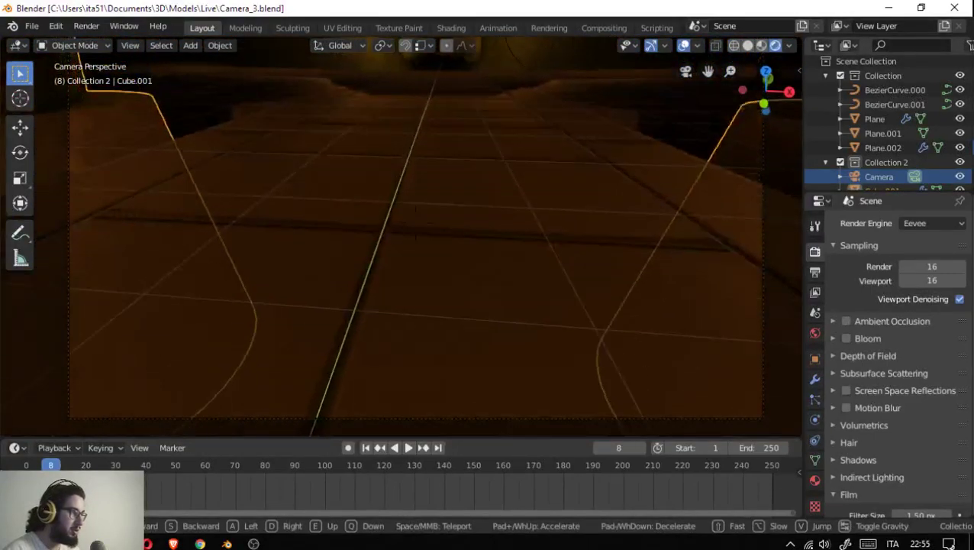
key(w)
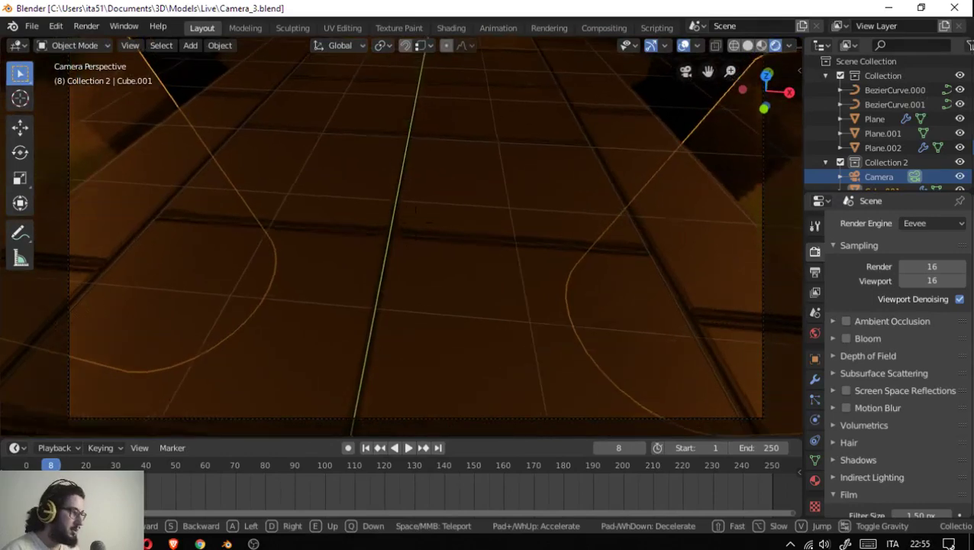
key(w)
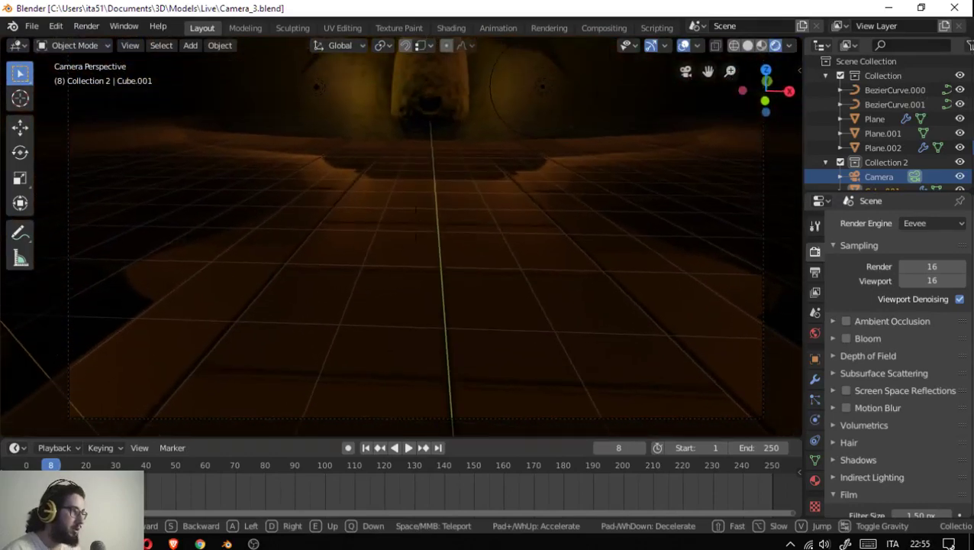
key(w)
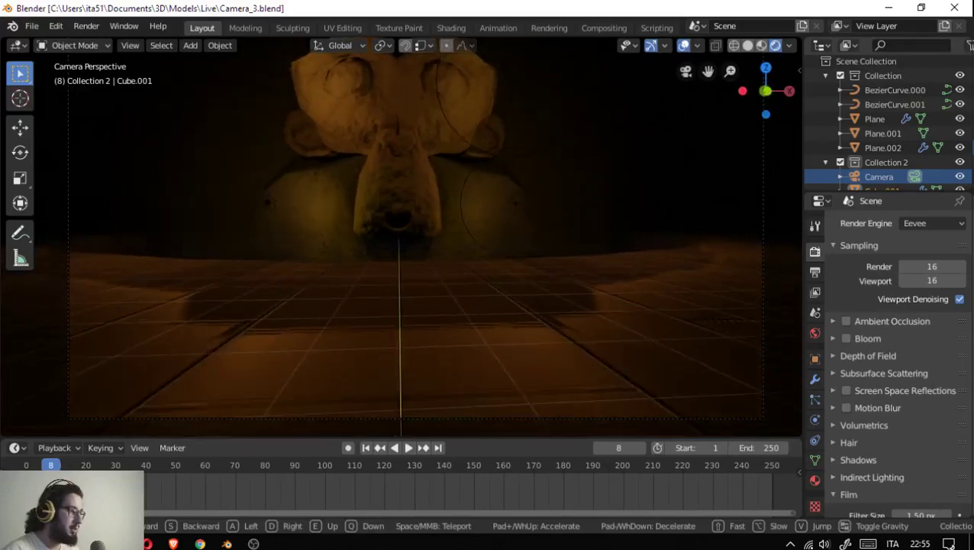
- Split the viewport into a Shader Editor showing the floor plane's Mattonelle.002 nodes
click(398, 232)
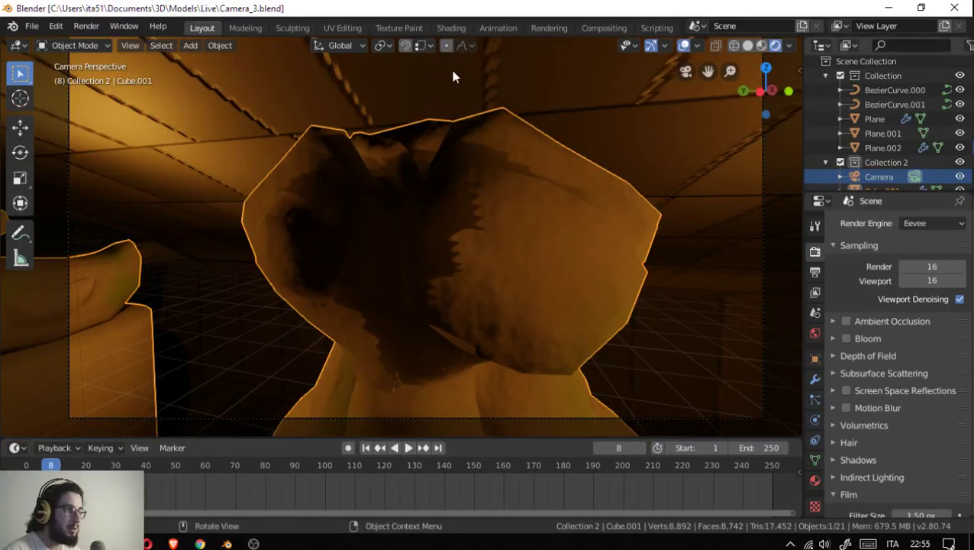
drag(799, 43, 424, 82)
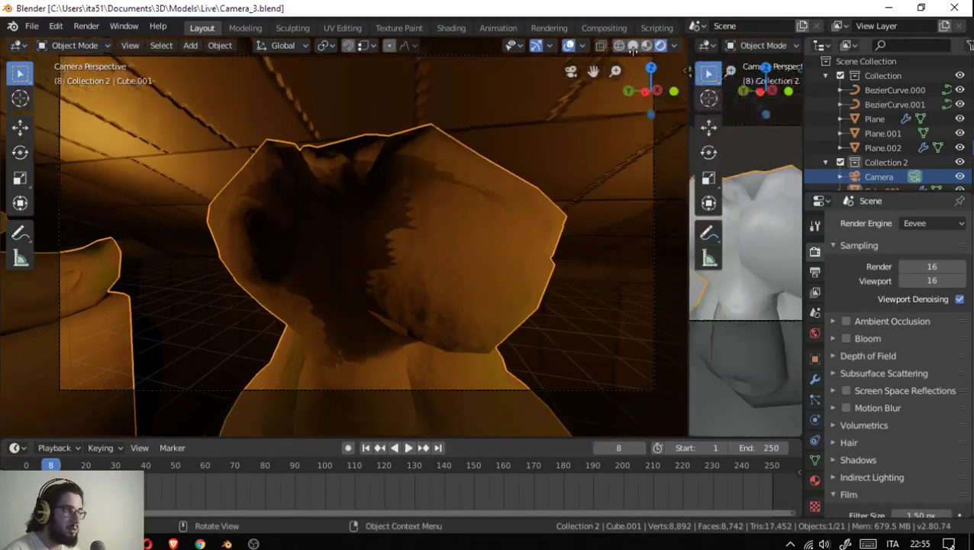
click(443, 45)
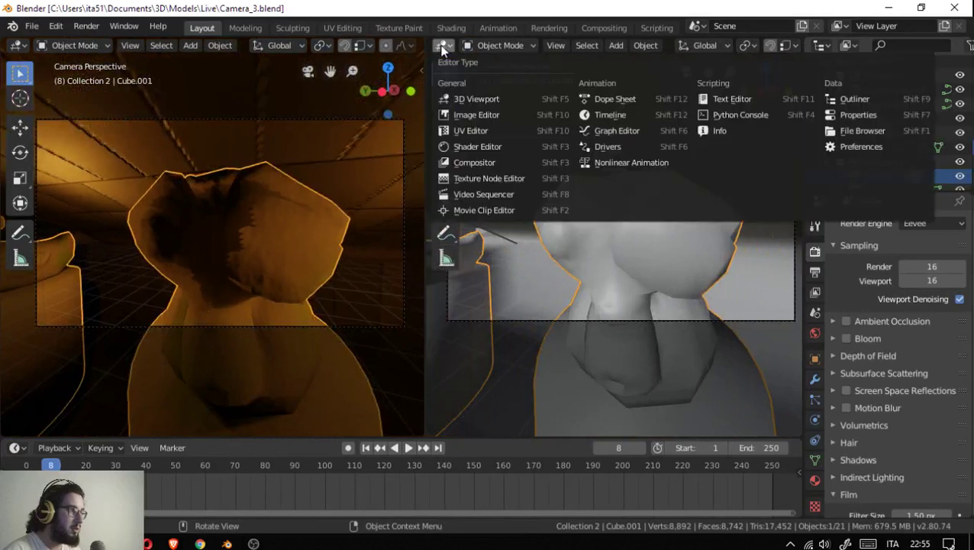
click(495, 149)
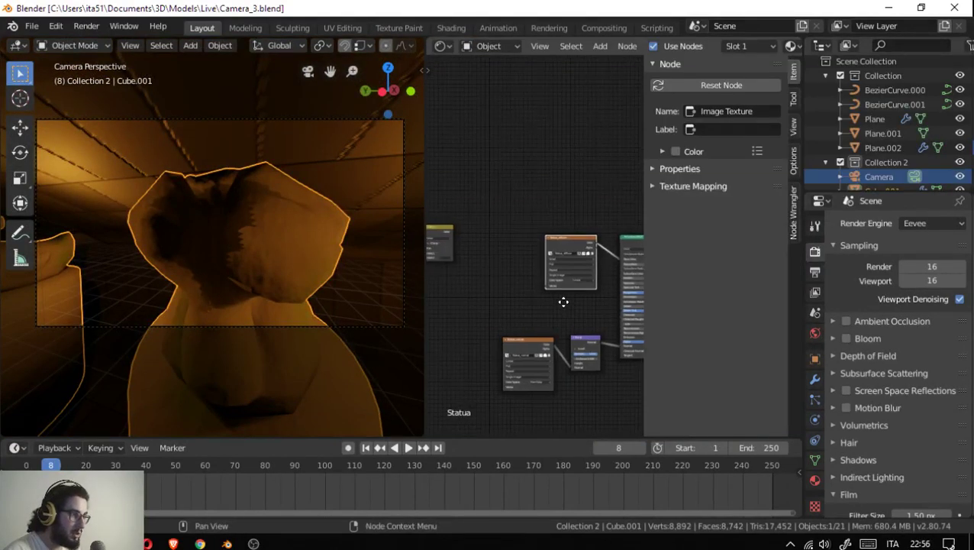
mouse_move(563, 301)
middle_down()
mouse_move(544, 261)
mouse_move(501, 263)
middle_up()
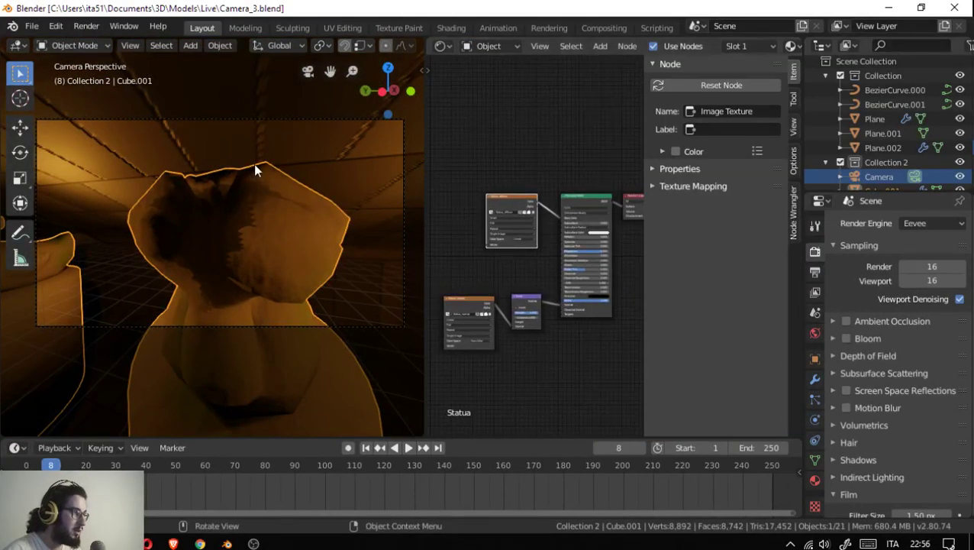
click(273, 141)
scroll(500, 244, up, 2)
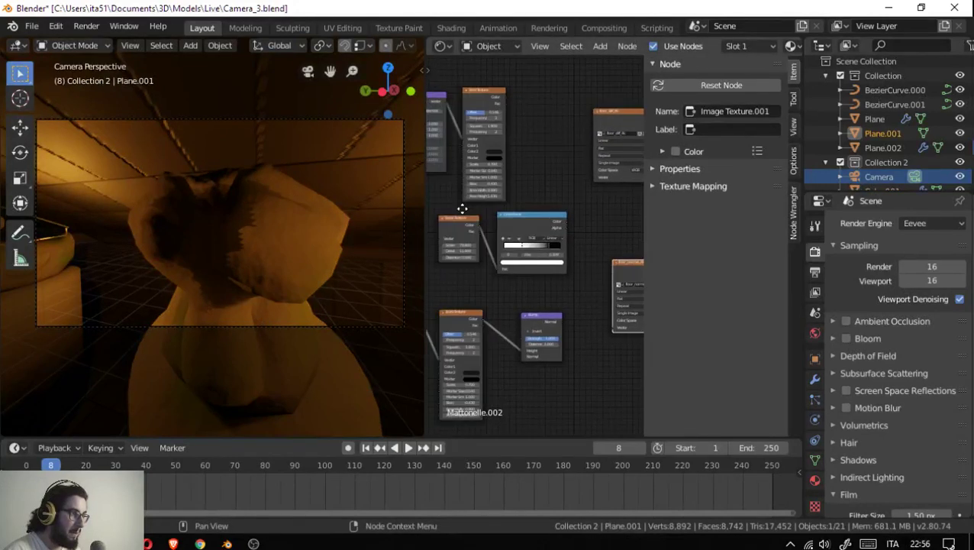
middle_drag(463, 224, 447, 235)
scroll(562, 221, down, 1)
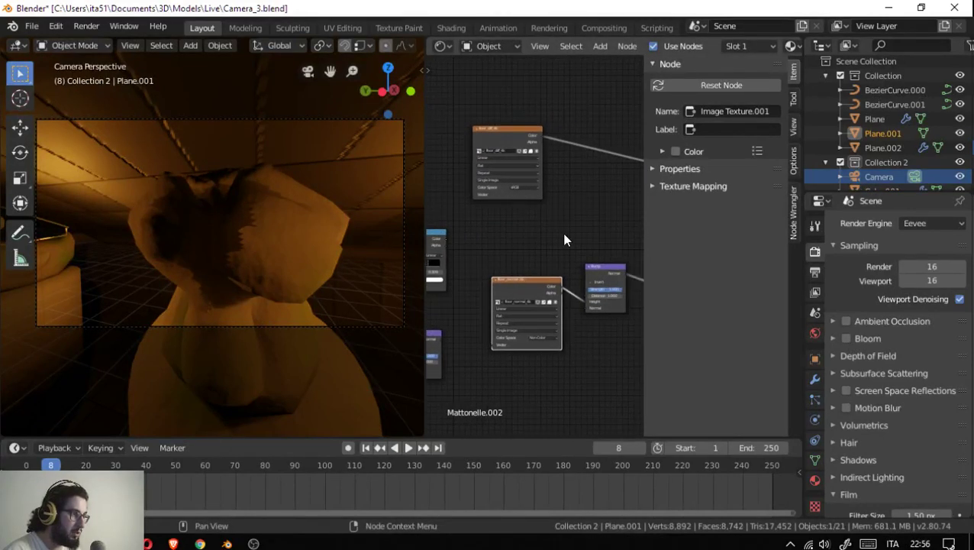
scroll(570, 239, down, 1)
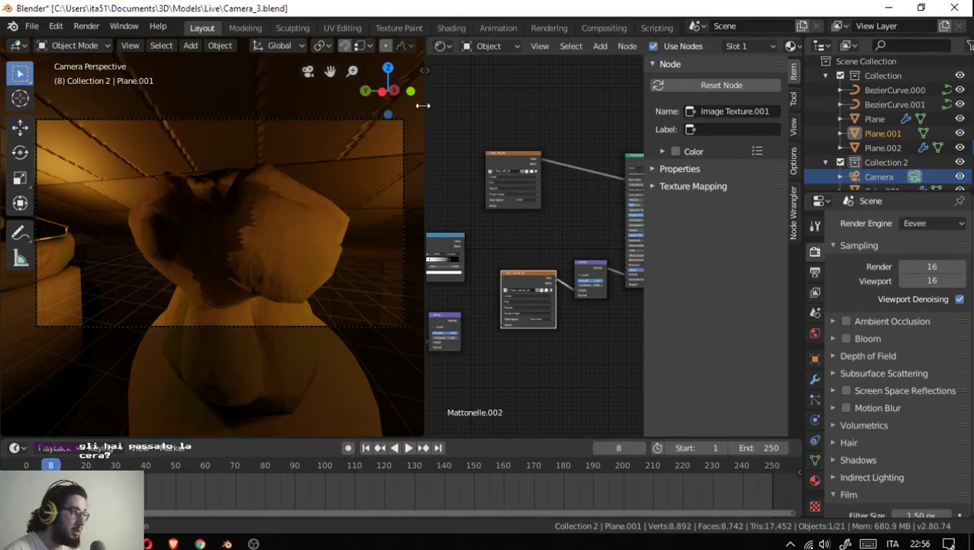
- Widen the node editor leftward and split it into two stacked areas
drag(425, 104, 271, 107)
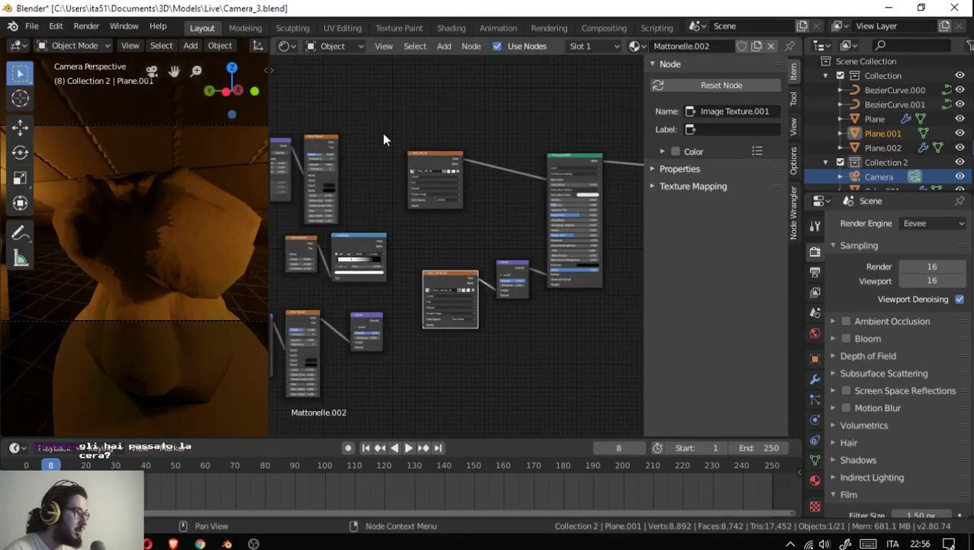
click(287, 47)
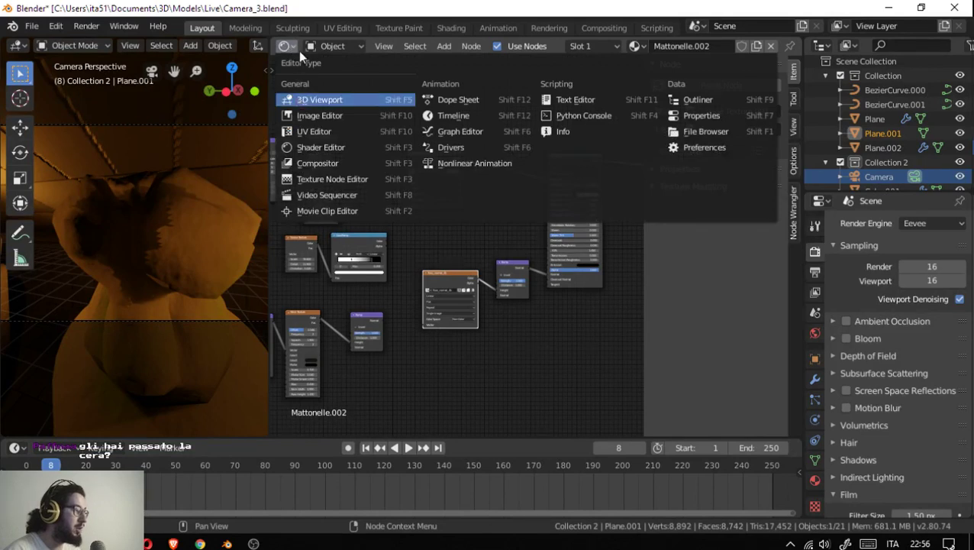
click(332, 46)
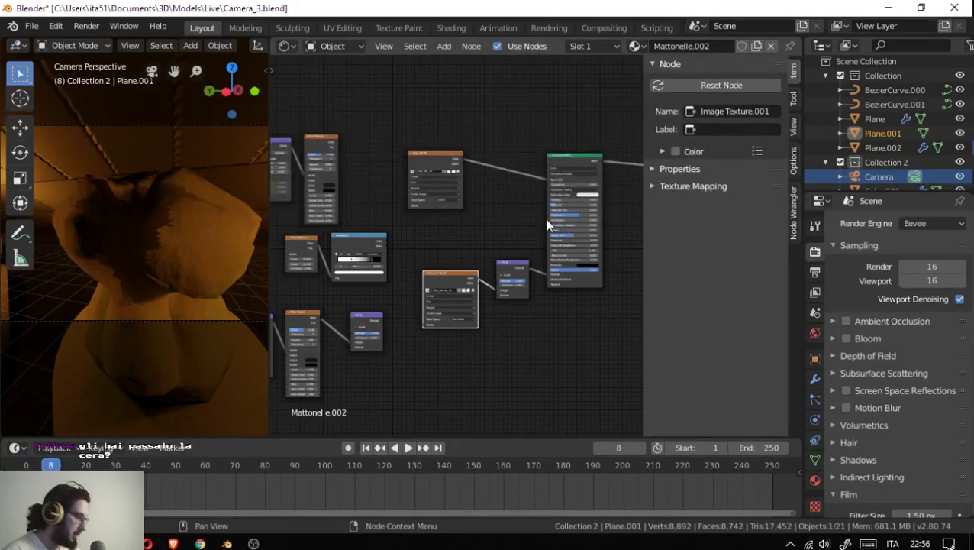
middle_drag(552, 246, 631, 246)
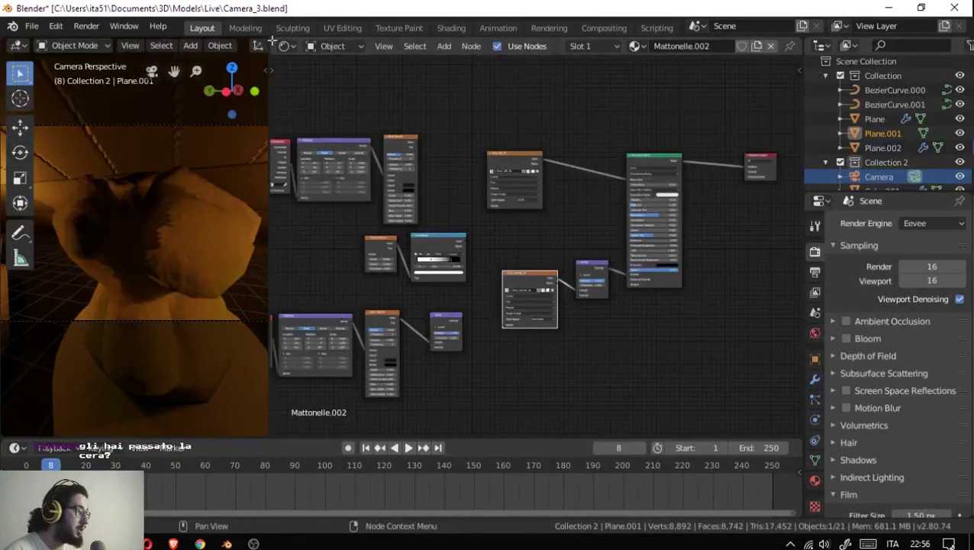
drag(270, 39, 284, 260)
- Turn the upper area into an Image Editor and create a 4096×4096 32-bit float image 'floor_rough'
click(284, 49)
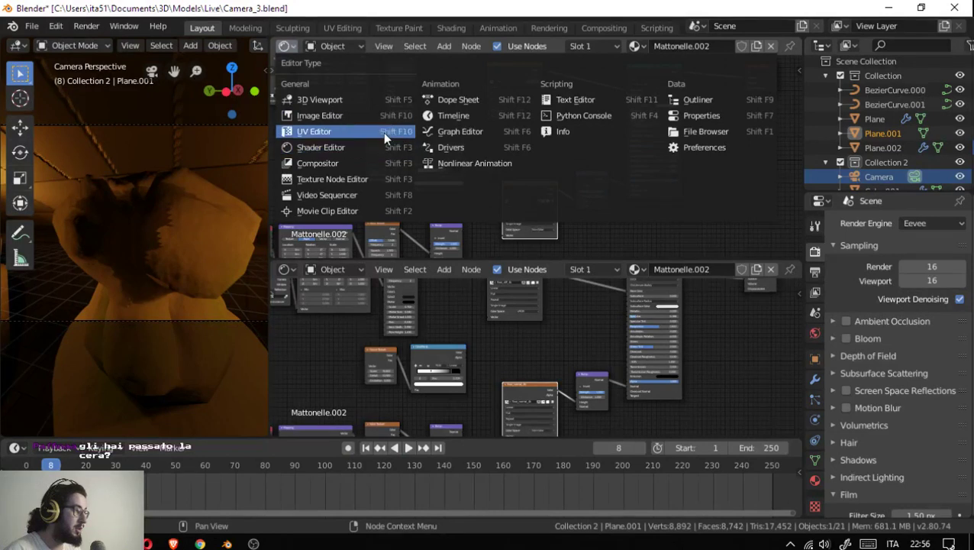
click(395, 115)
click(512, 47)
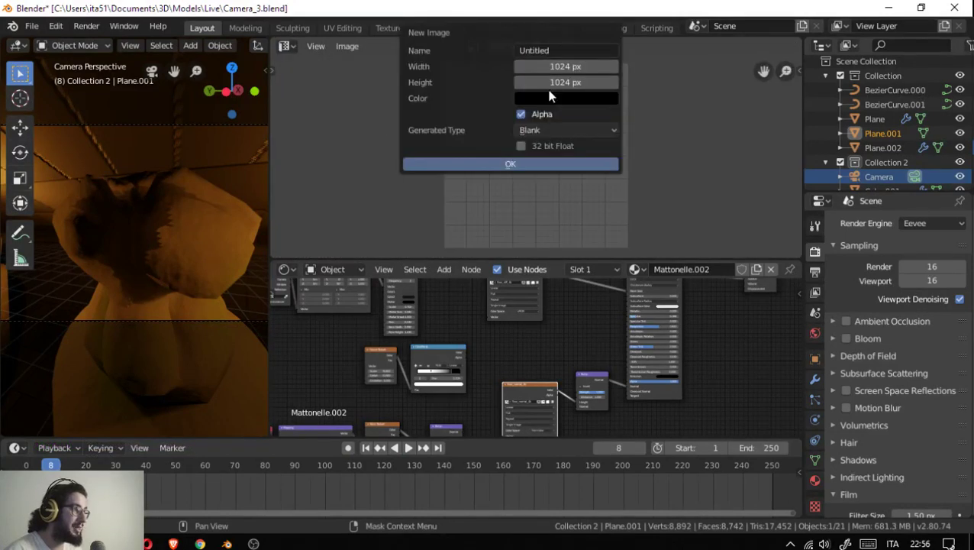
click(558, 51)
text(floor)
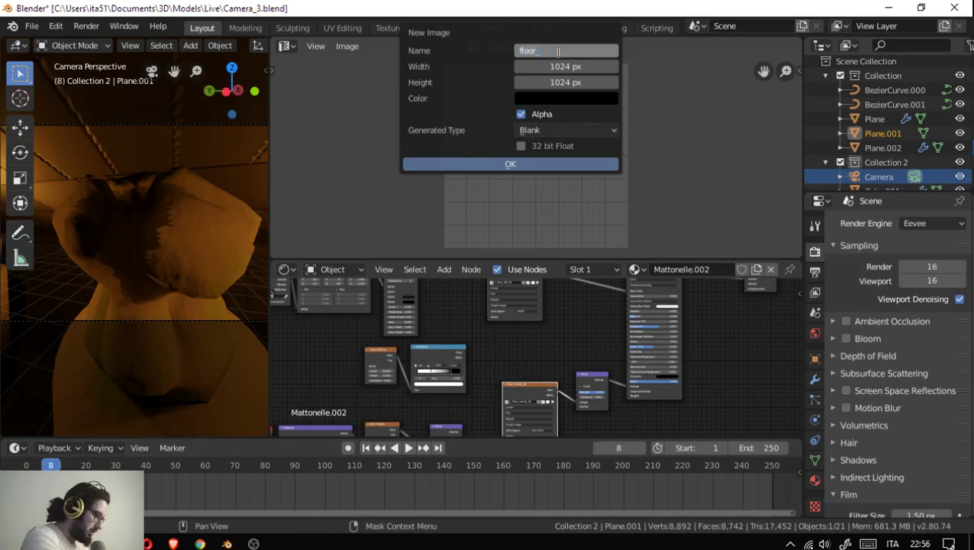
text(_rough)
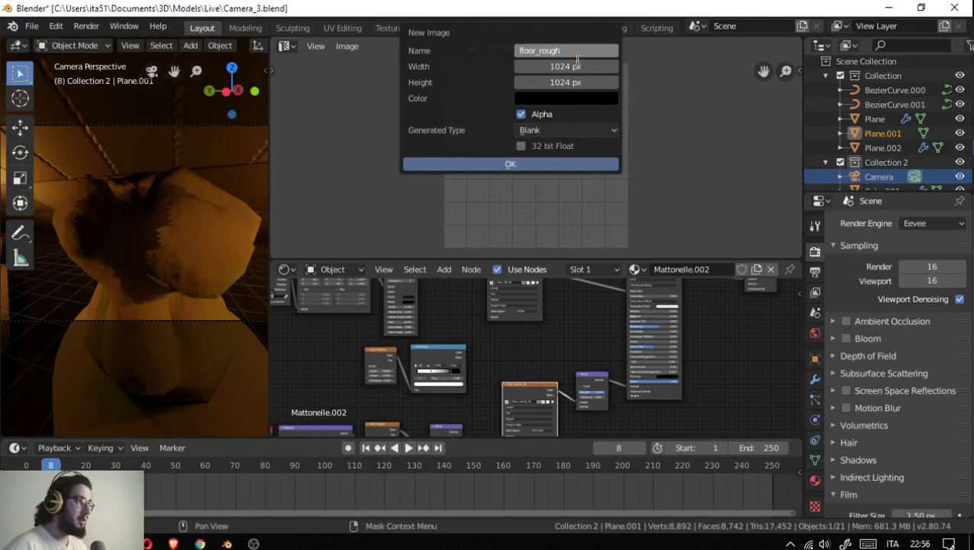
click(575, 68)
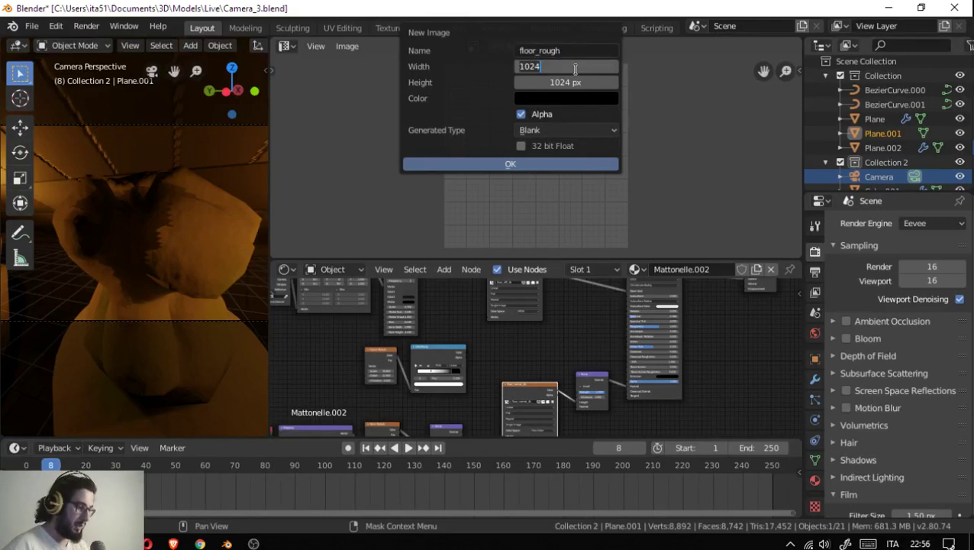
text(*)
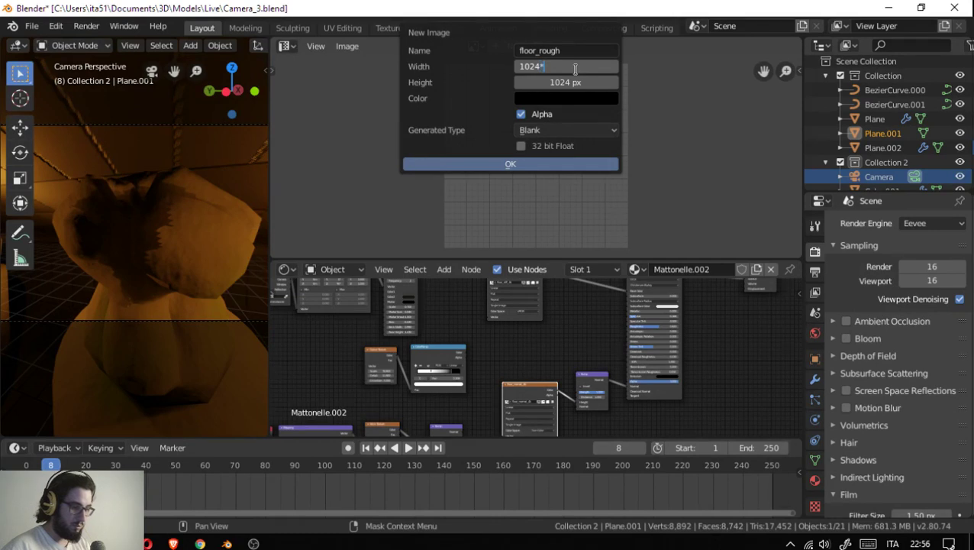
text(4)
key(Return)
click(583, 84)
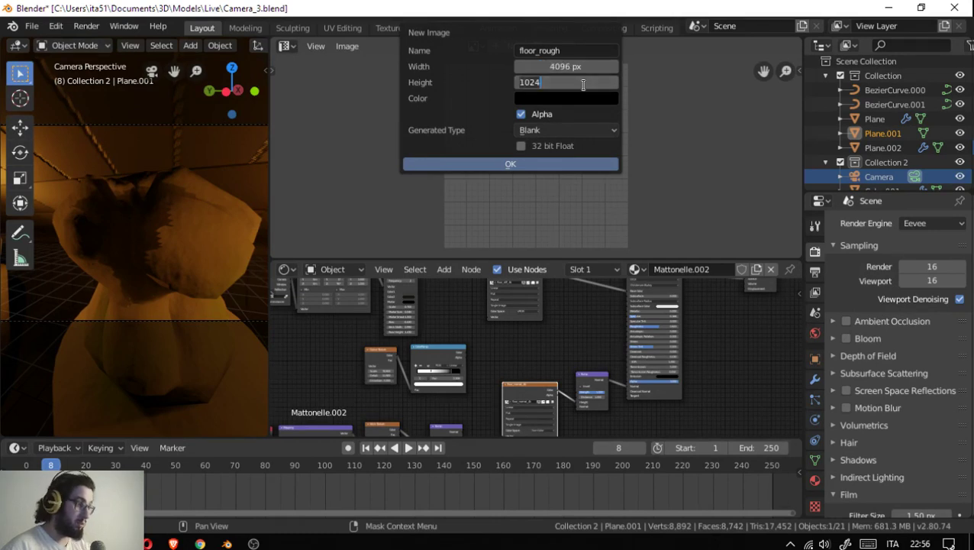
text(*4)
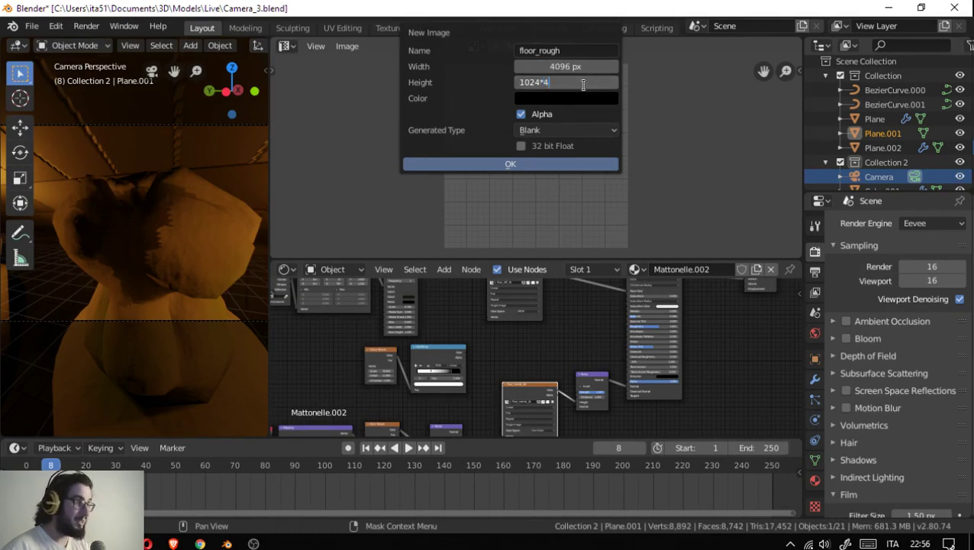
key(Return)
click(534, 143)
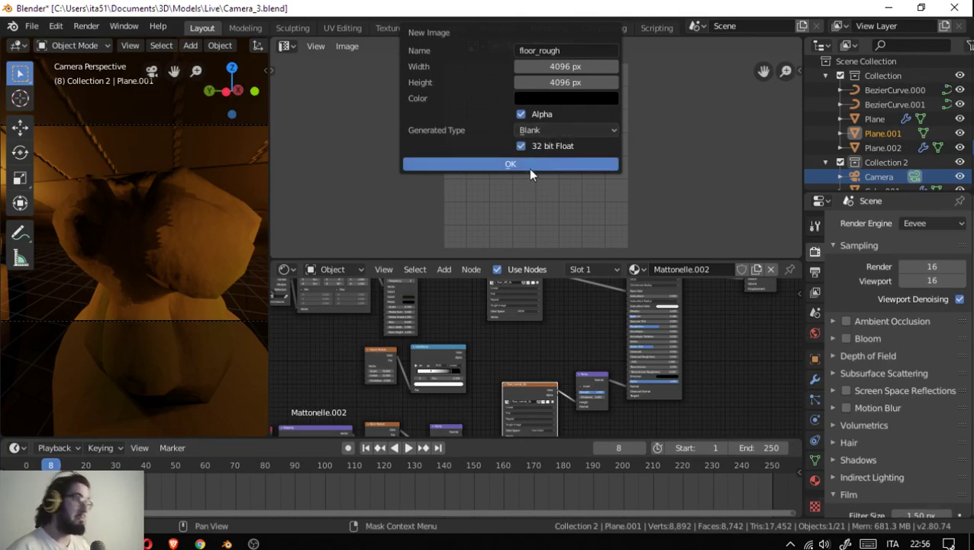
click(528, 166)
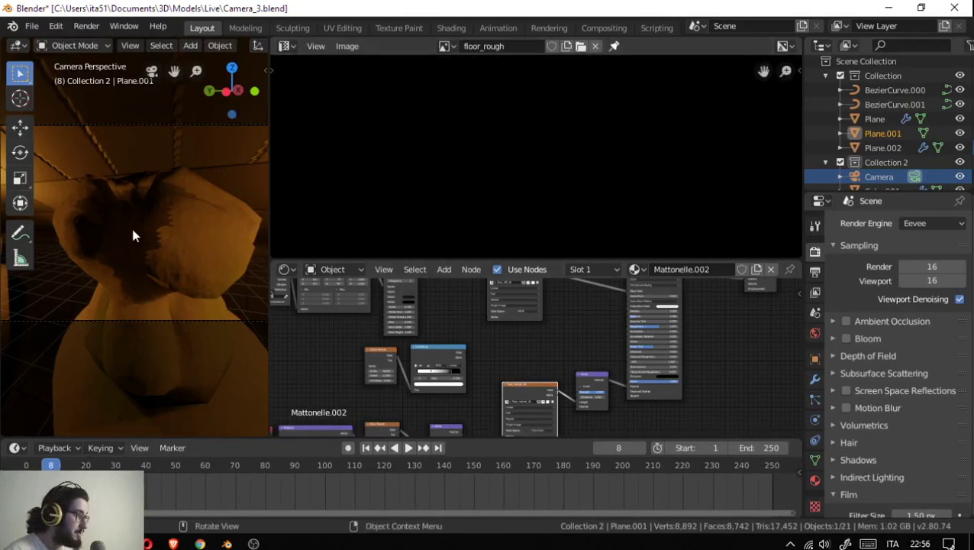
- Relink Mattonelle.002's Color output into the Principled BSDF Base Color
mouse_move(130, 233)
middle_down()
mouse_move(98, 258)
mouse_move(104, 281)
mouse_move(119, 192)
mouse_move(177, 100)
mouse_move(175, 116)
mouse_move(74, 154)
mouse_move(174, 159)
mouse_move(146, 218)
middle_up()
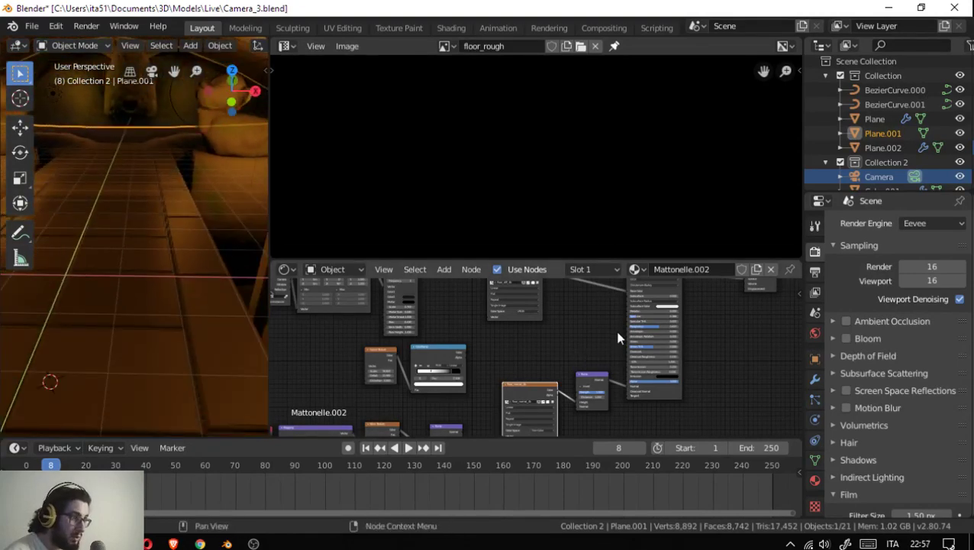
scroll(666, 374, up, 2)
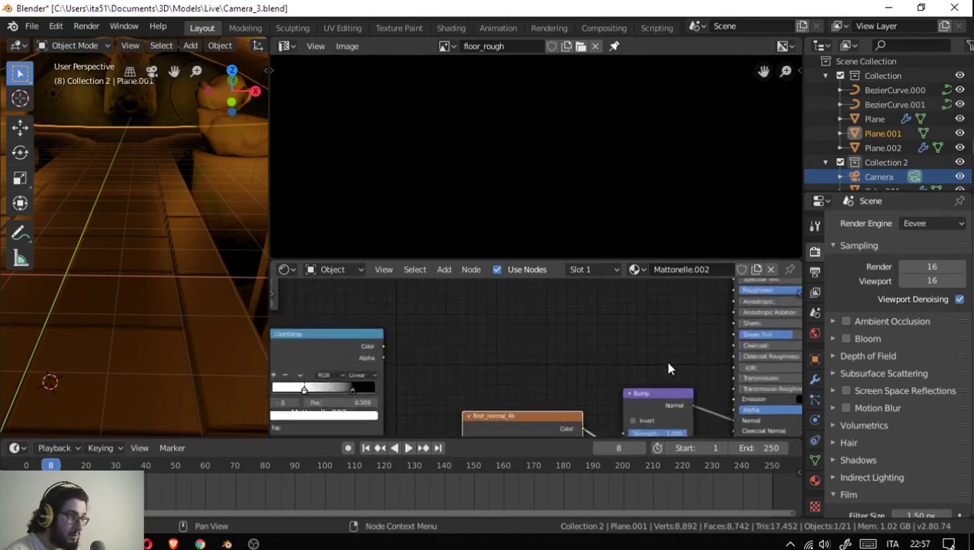
scroll(657, 367, up, 2)
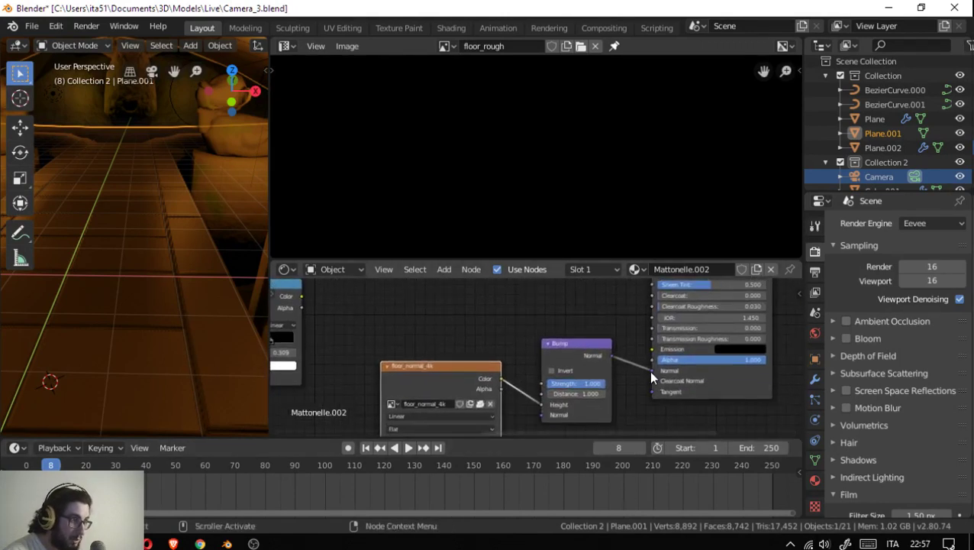
shift+scroll(618, 306, up, 3)
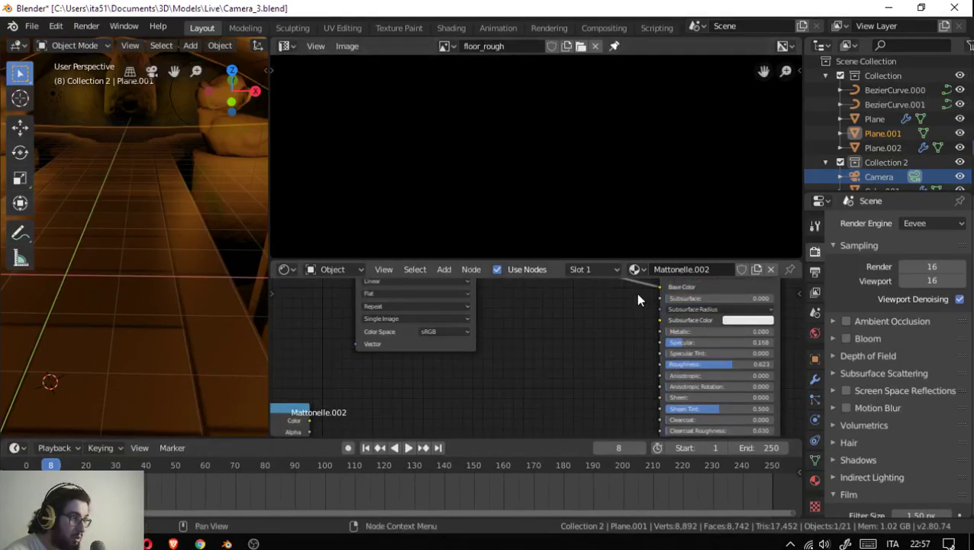
drag(658, 287, 524, 352)
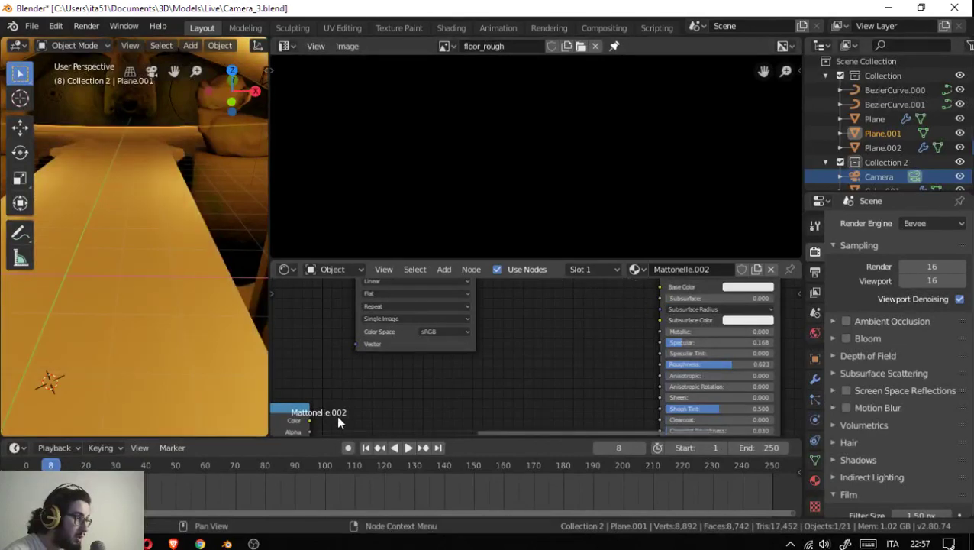
drag(309, 421, 661, 286)
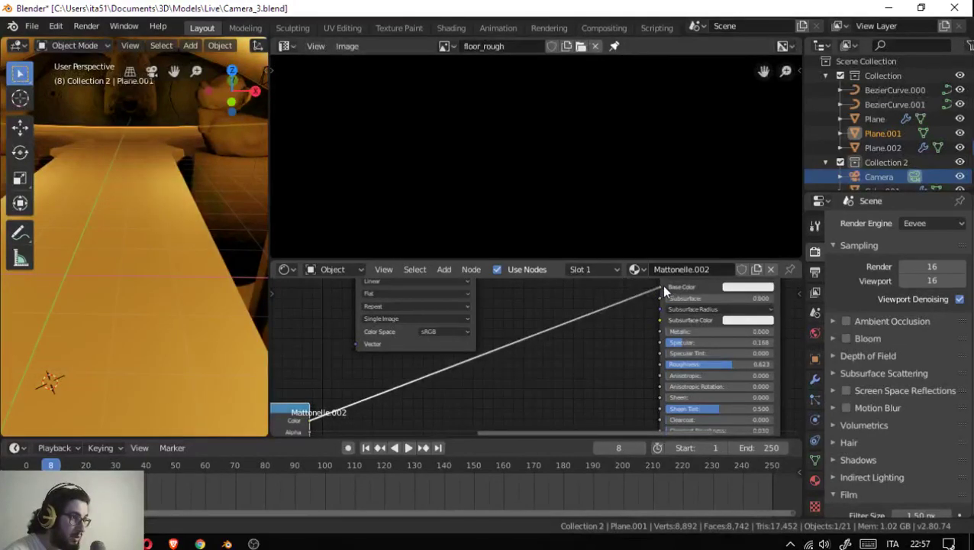
- Add an Image Texture node to the floor material and load the floor_rough image
key(shift+a)
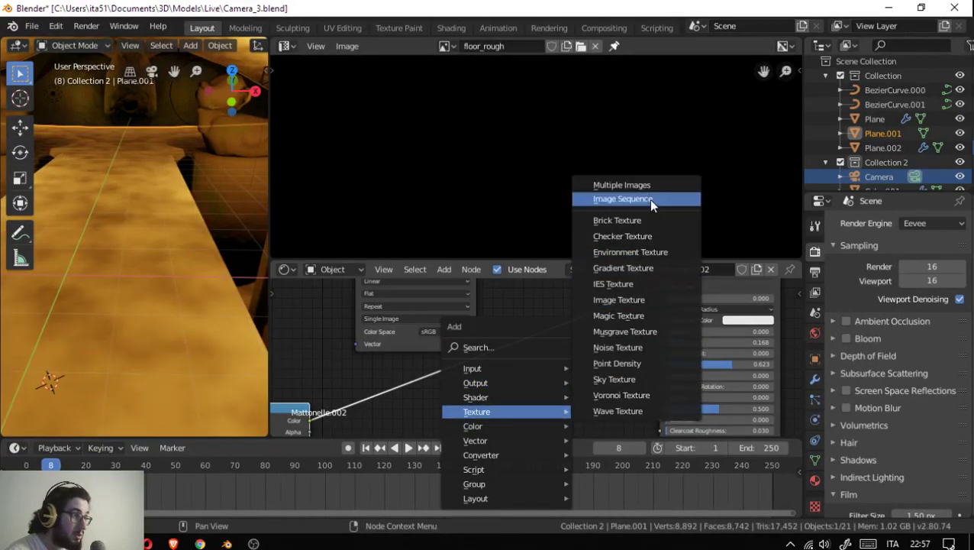
click(634, 300)
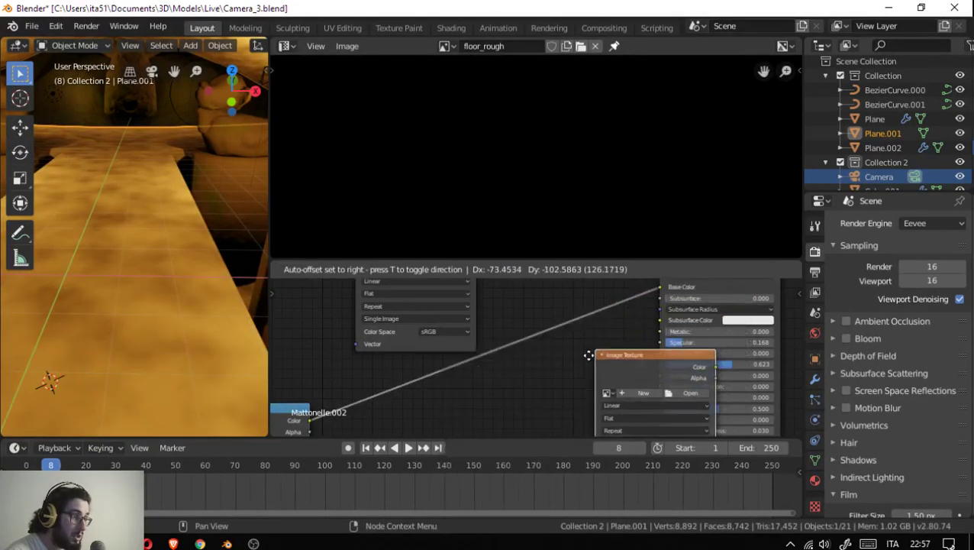
click(489, 382)
click(502, 425)
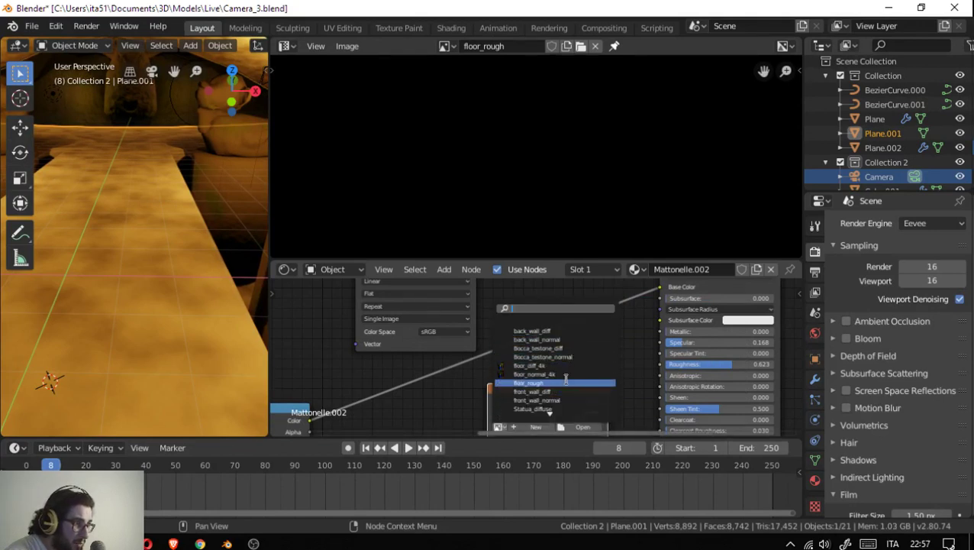
click(567, 384)
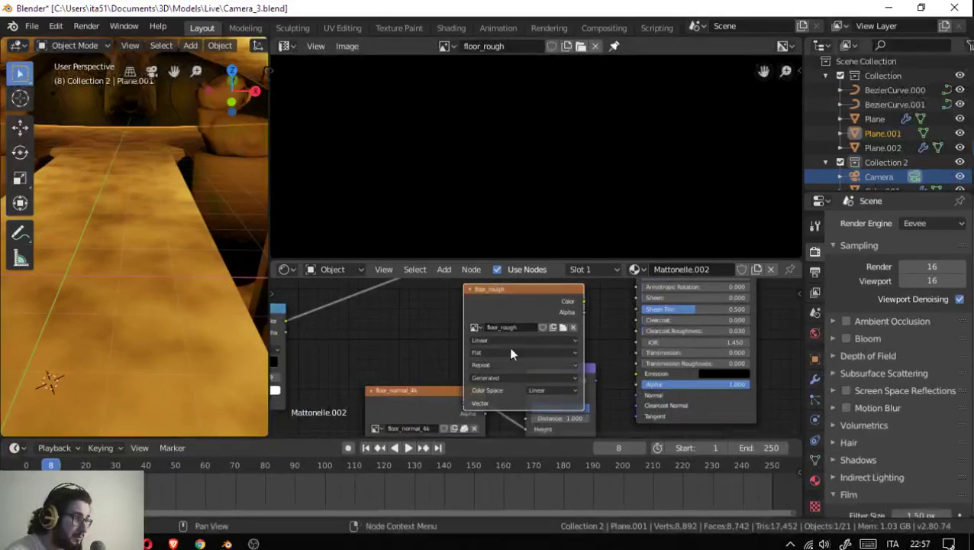
scroll(486, 310, down, 1)
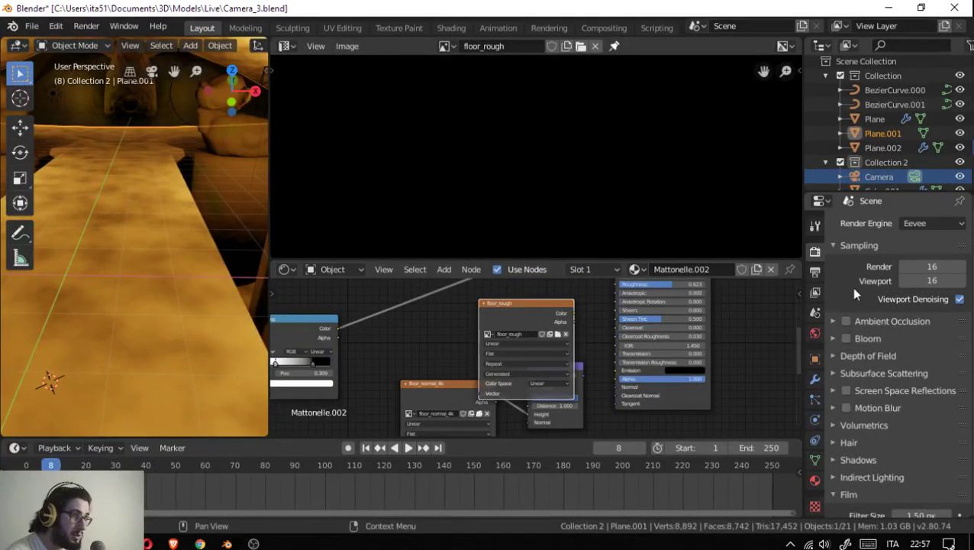
- Switch the render engine to Cycles and start the bake into floor_rough
click(920, 225)
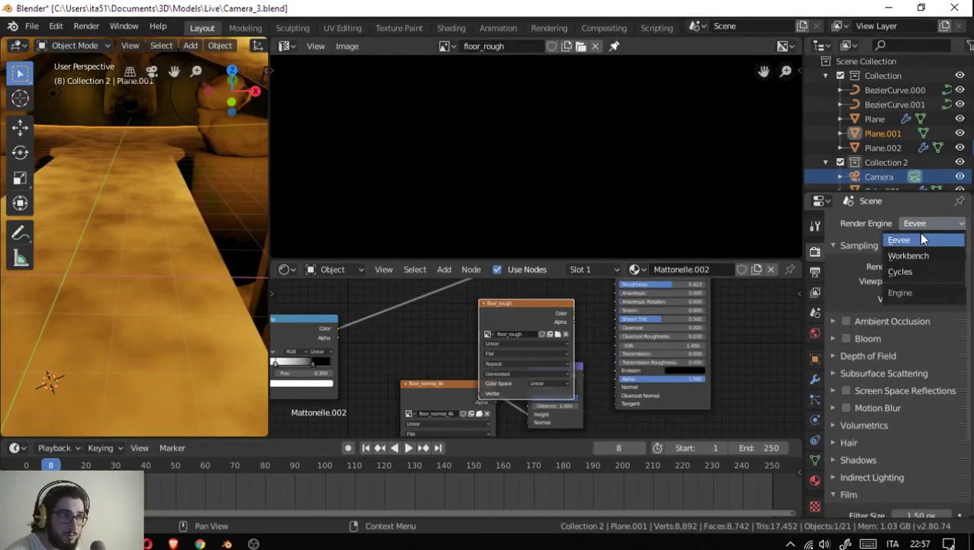
click(913, 271)
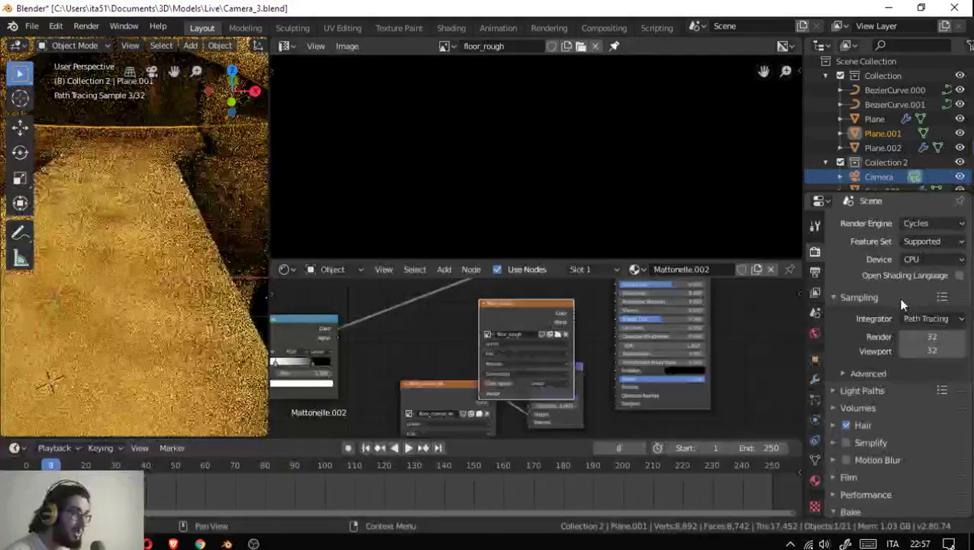
scroll(878, 404, down, 5)
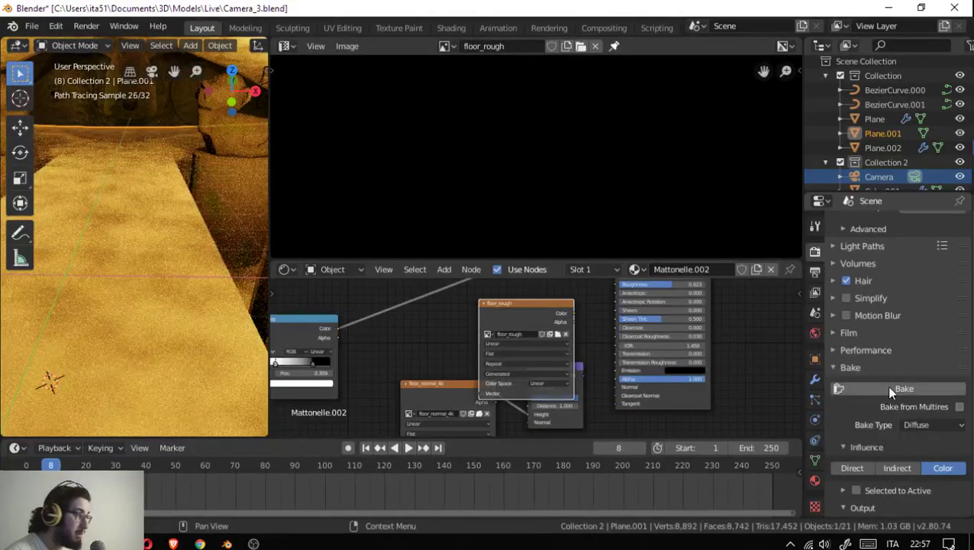
click(887, 384)
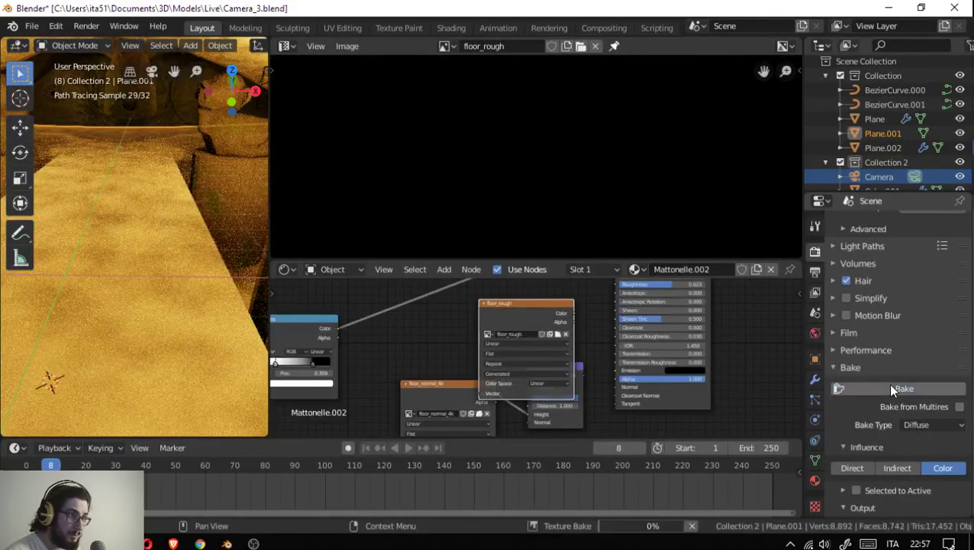
- Set the floor_rough image node's colour space to Non-Color and shift the node up-left
click(544, 383)
click(572, 419)
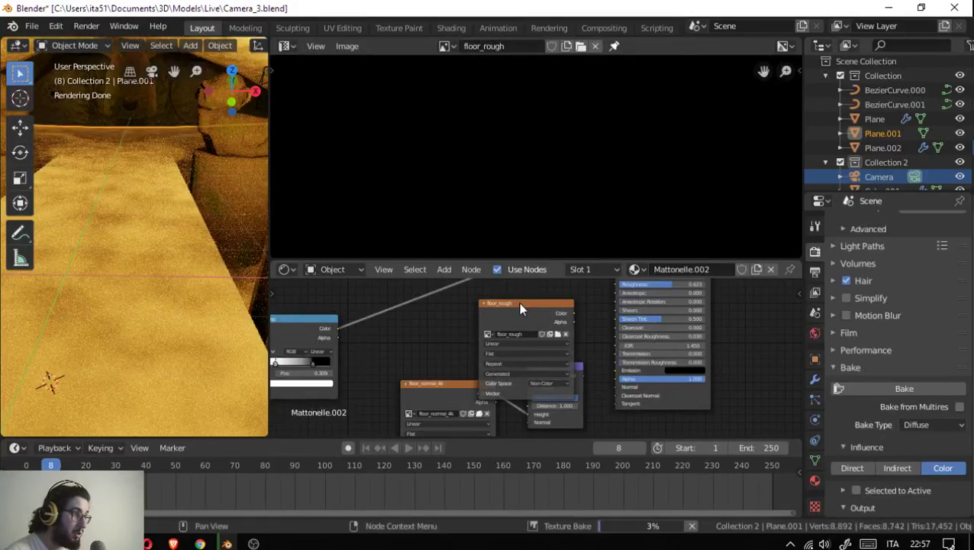
drag(522, 303, 497, 289)
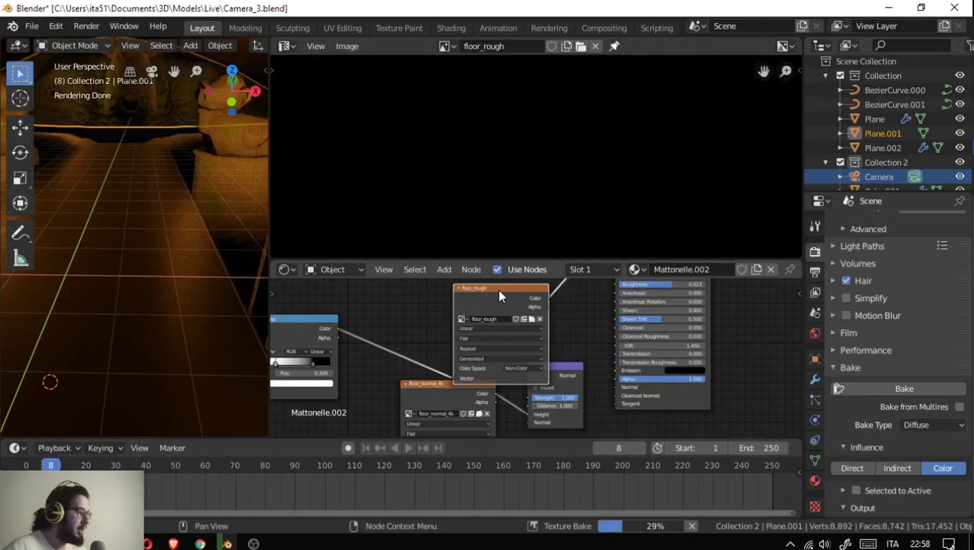
- In the browser's YouTube tab, start the TeknoAXE Chiptune Does Dubstep mix
key(alt+Tab)
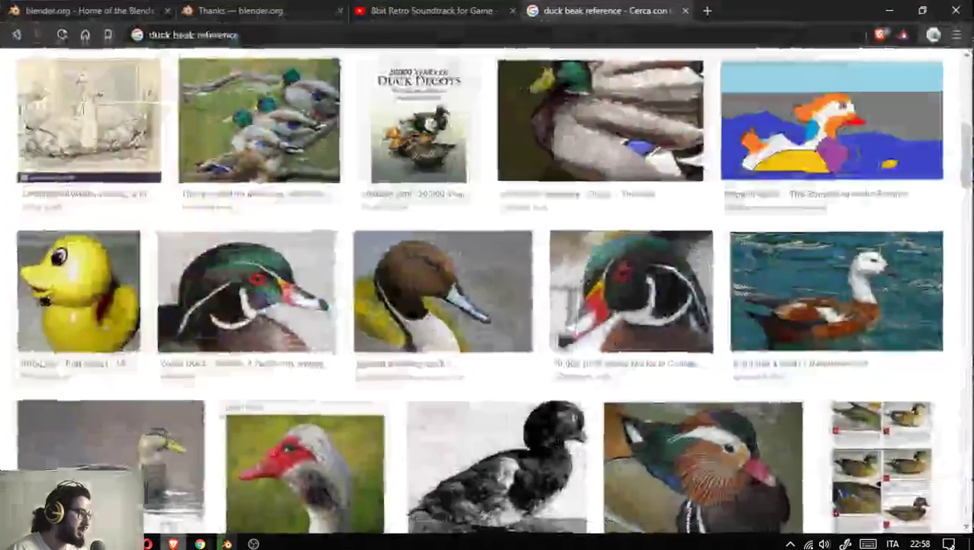
click(405, 9)
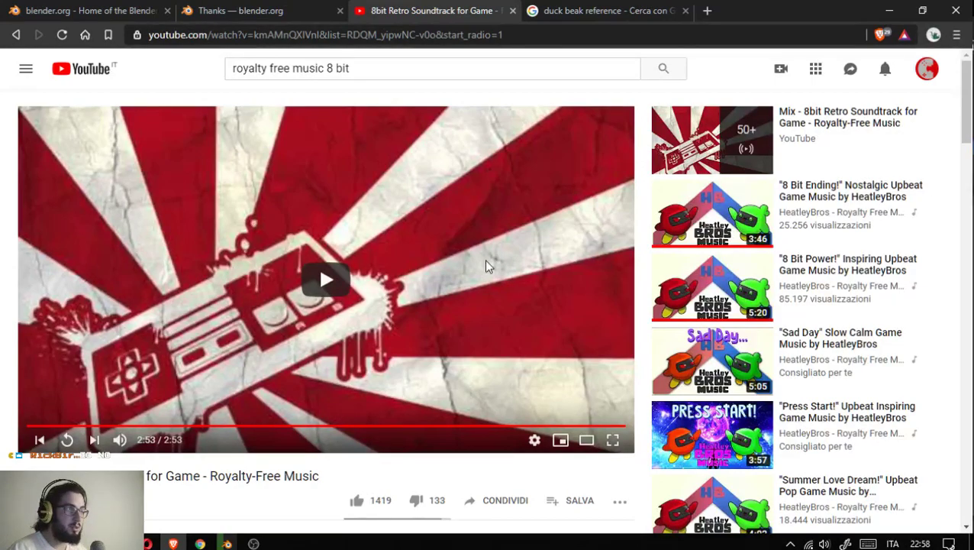
scroll(484, 261, down, 5)
scroll(585, 339, up, 5)
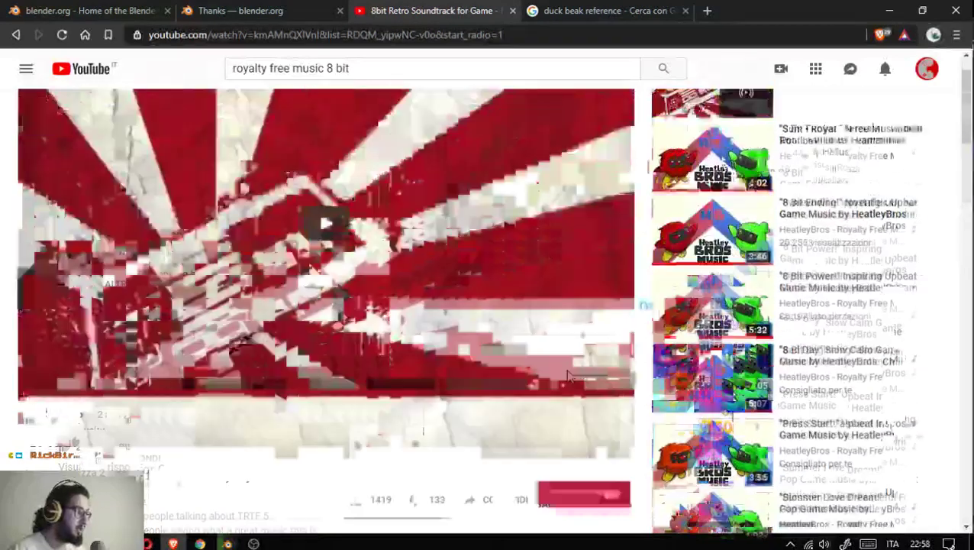
click(703, 134)
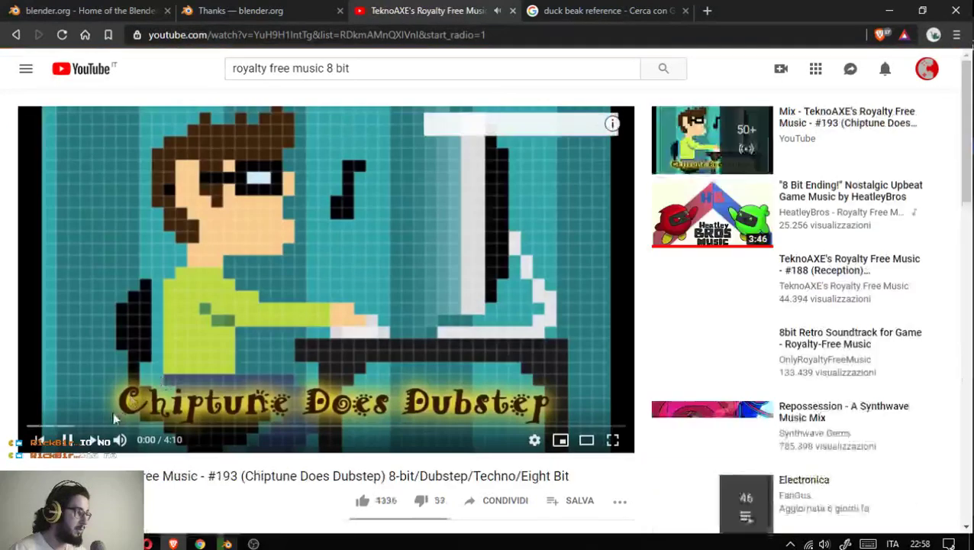
- Minimize the browser to return to Blender
scroll(256, 339, down, 3)
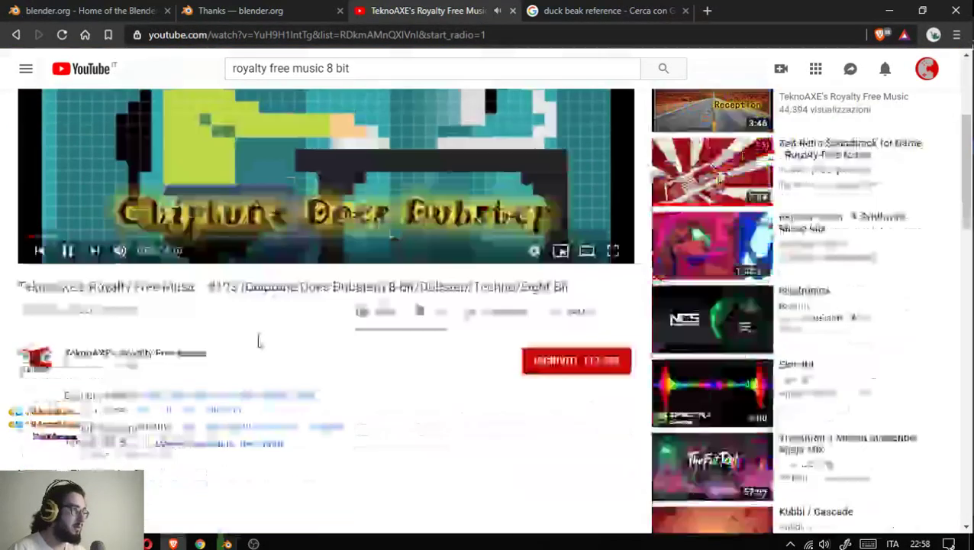
scroll(258, 340, up, 3)
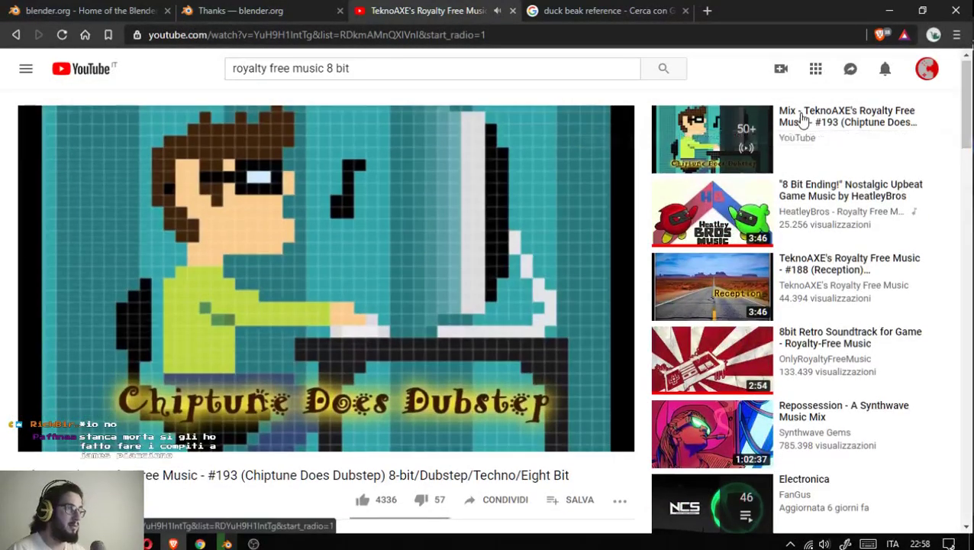
scroll(802, 119, down, 6)
scroll(802, 119, down, 5)
scroll(802, 119, down, 5)
scroll(802, 119, up, 8)
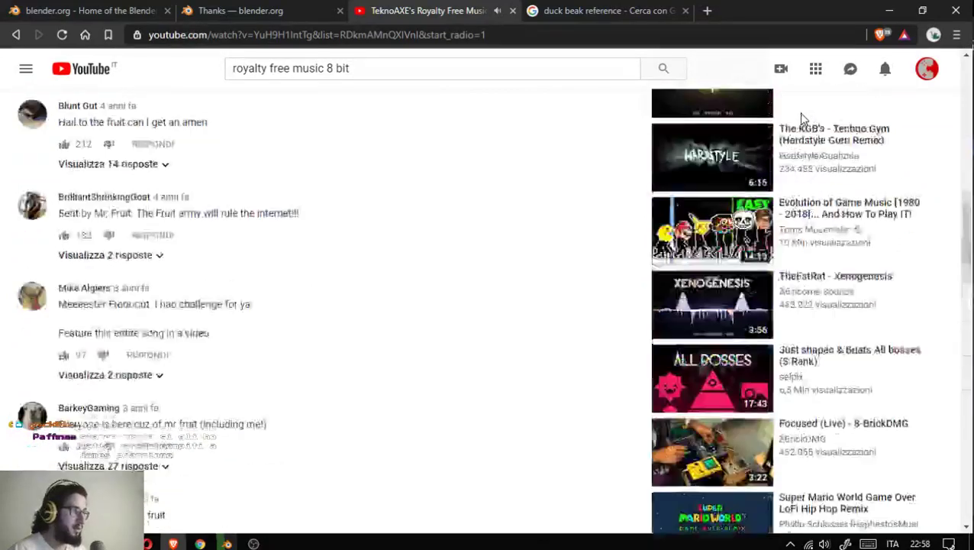
scroll(802, 119, up, 8)
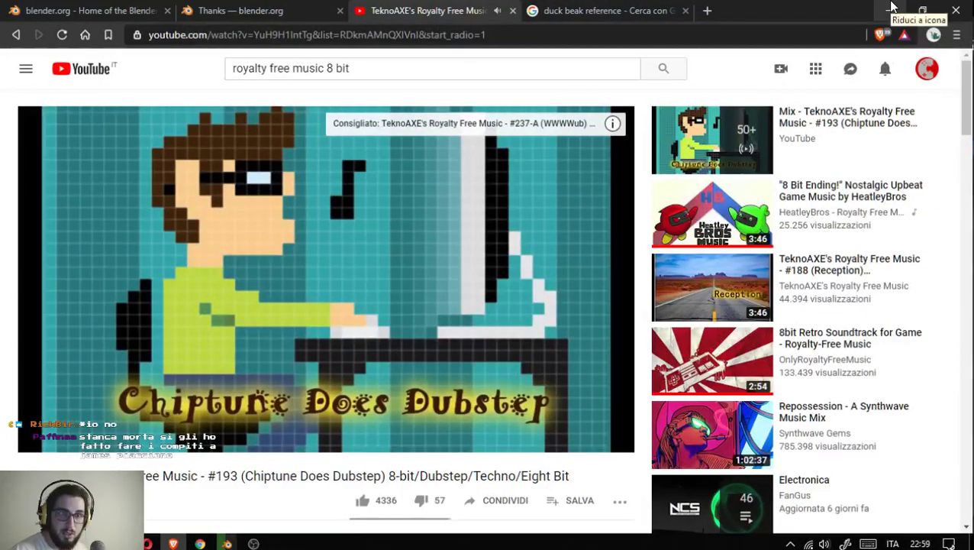
click(892, 6)
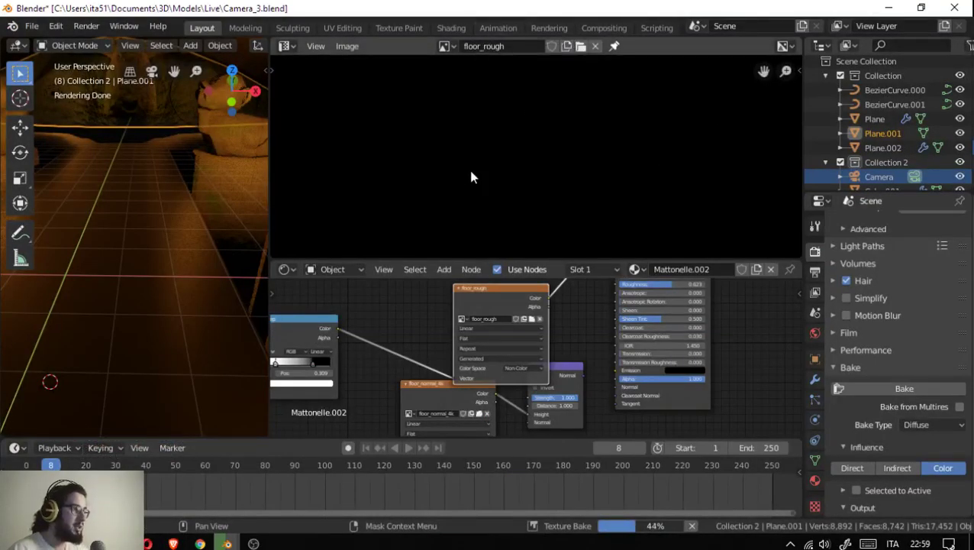
scroll(495, 193, down, 3)
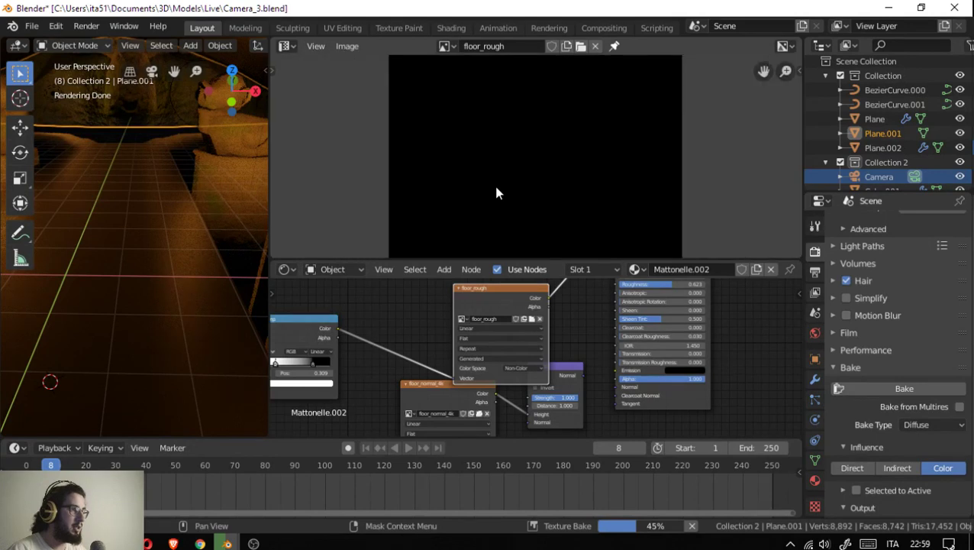
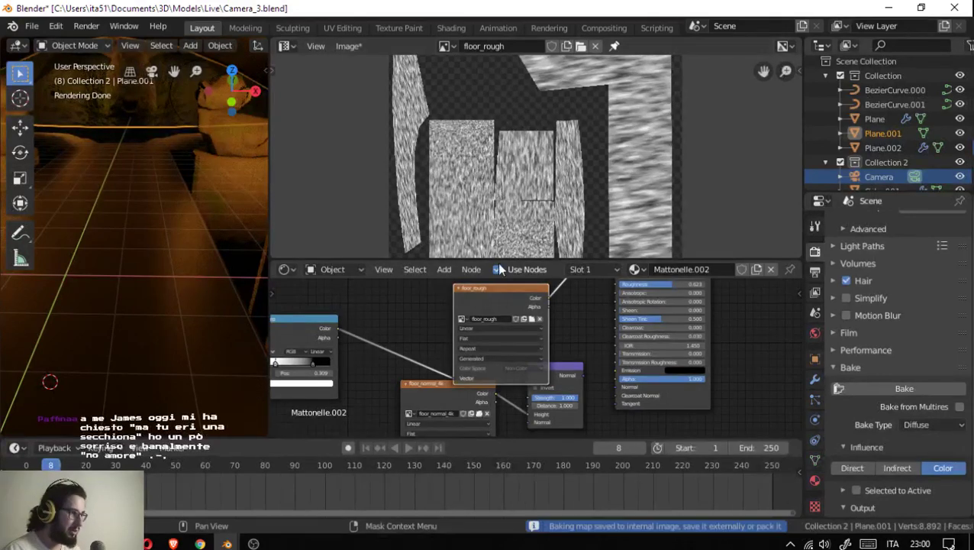
- Connect floor_rough to the Principled BSDF Roughness and link the texture colour into the shader
middle_drag(554, 335, 544, 367)
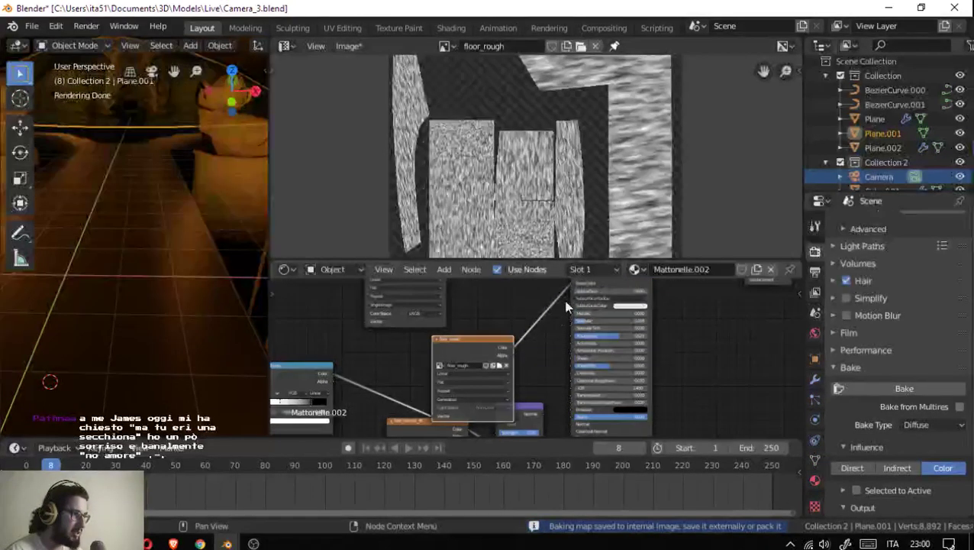
drag(569, 286, 572, 336)
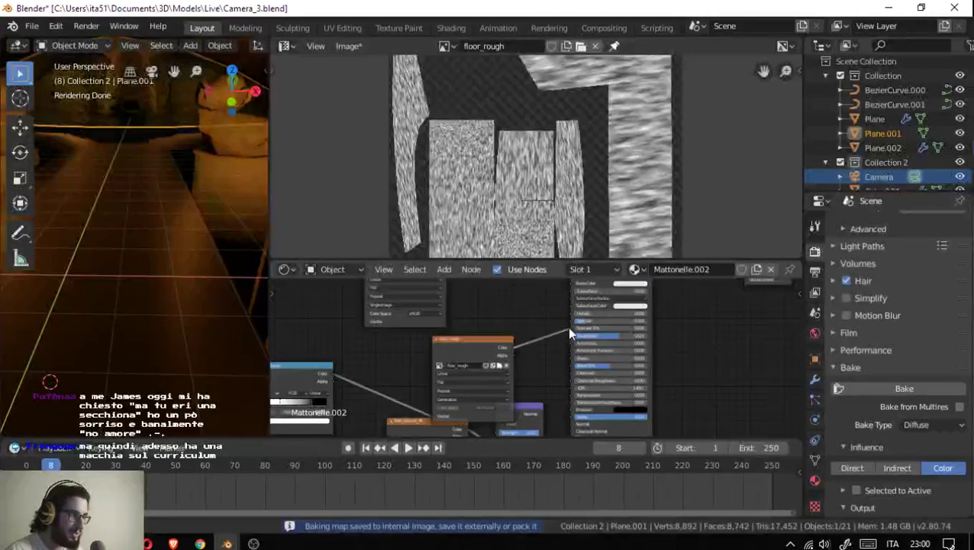
drag(572, 333, 572, 337)
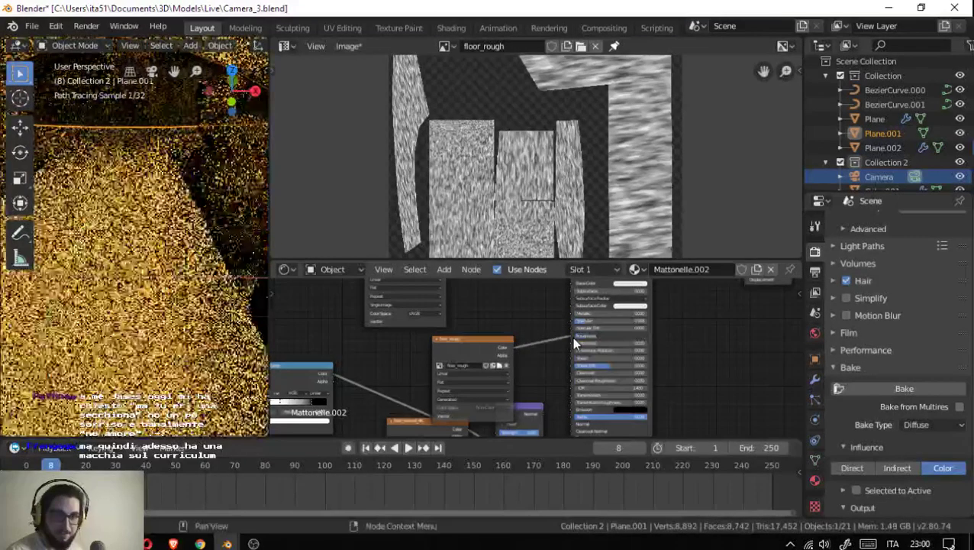
scroll(422, 323, down, 2)
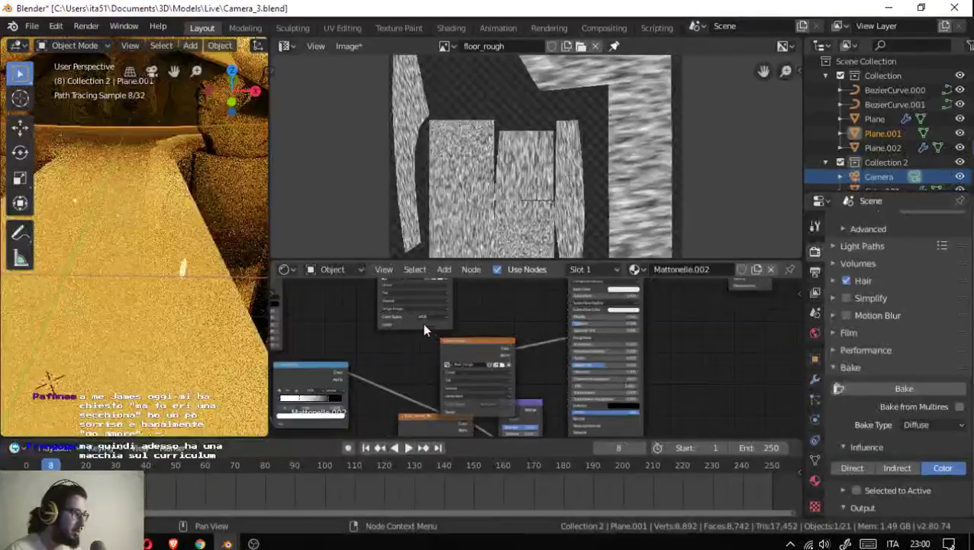
middle_drag(443, 305, 442, 328)
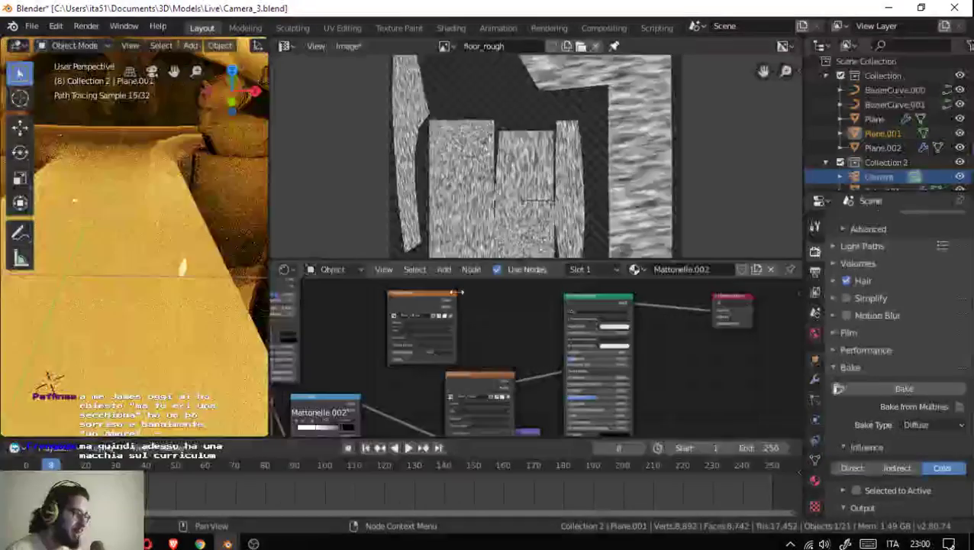
drag(456, 302, 568, 325)
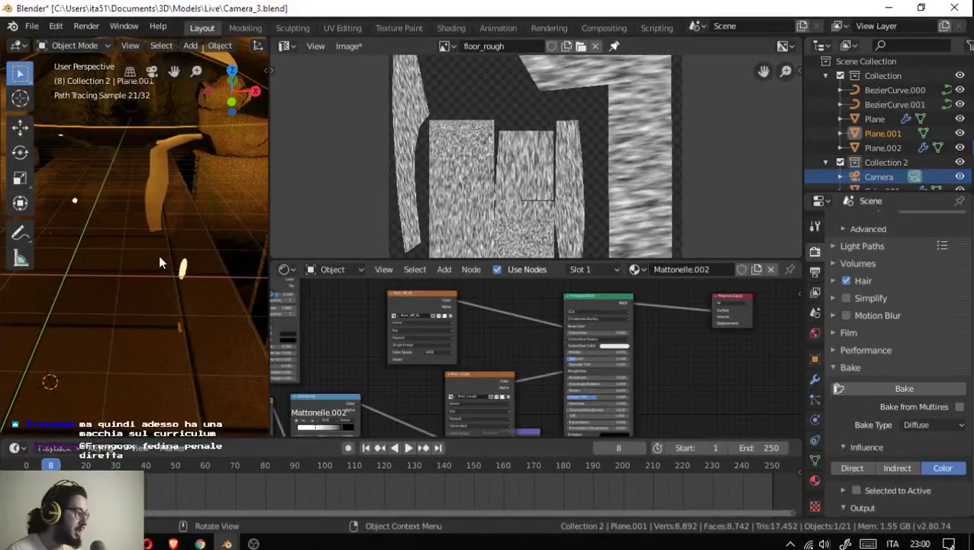
- Rearrange the image and normal-map nodes and adjust values on the Principled BSDF
middle_drag(500, 358, 496, 298)
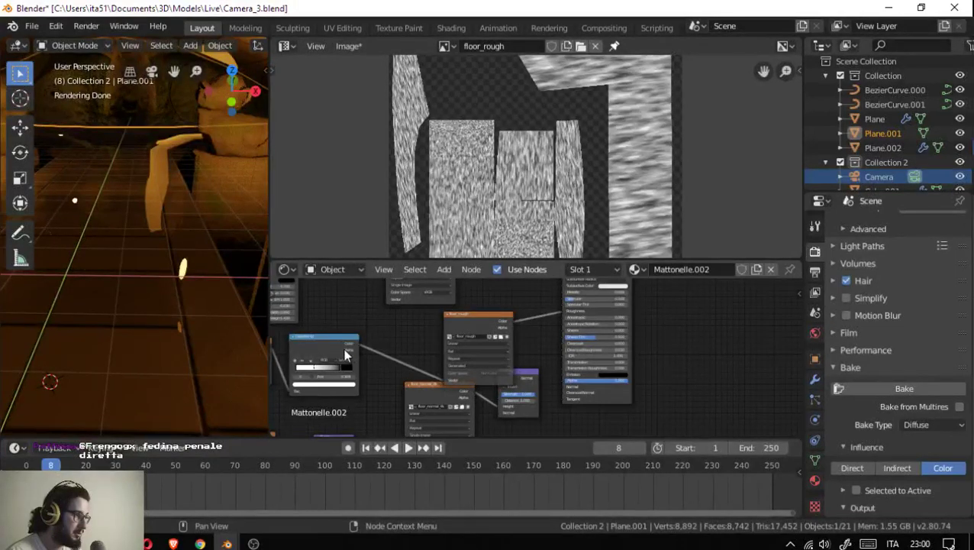
drag(345, 354, 356, 359)
mouse_move(370, 332)
middle_down()
mouse_move(372, 370)
mouse_move(409, 396)
mouse_move(518, 354)
mouse_move(521, 422)
mouse_move(562, 462)
middle_up()
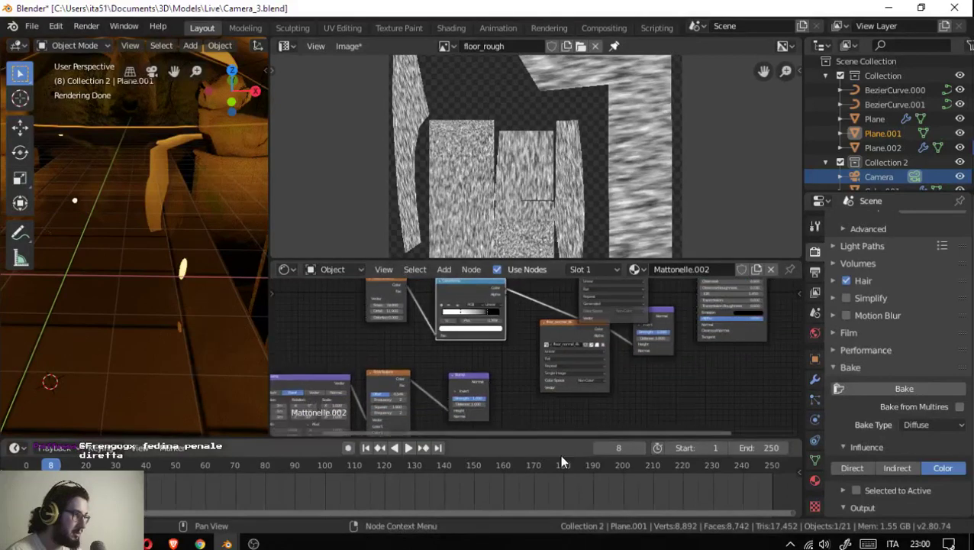
drag(574, 337, 560, 385)
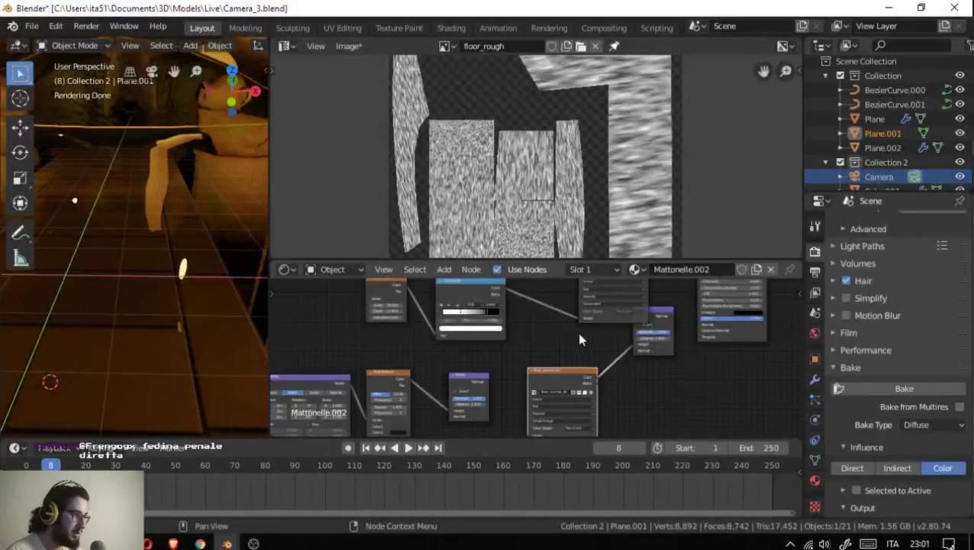
middle_drag(579, 339, 561, 336)
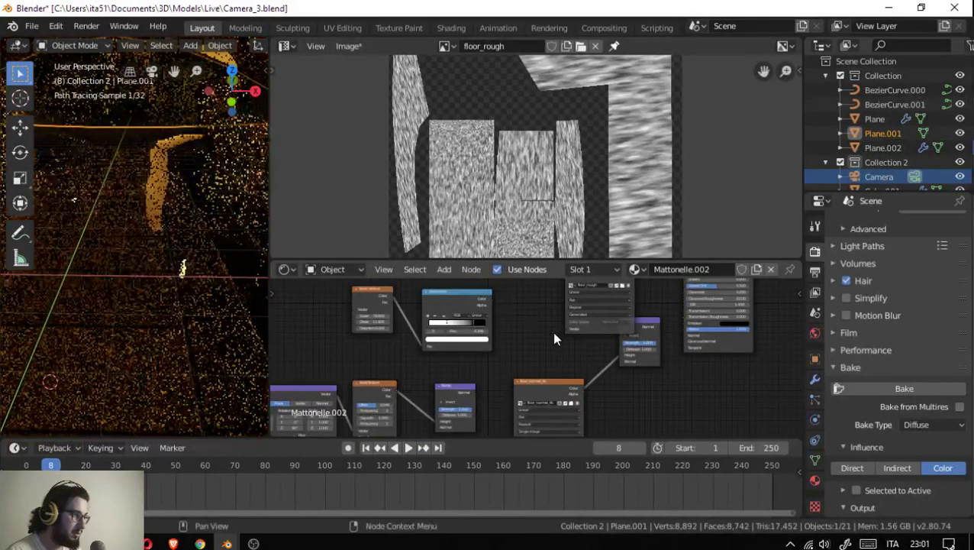
middle_drag(551, 335, 504, 383)
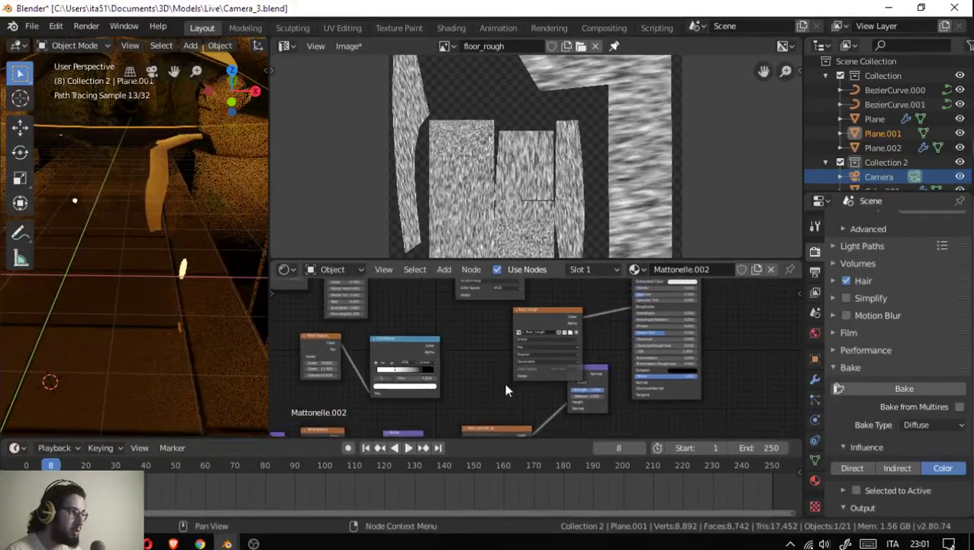
drag(664, 295, 688, 294)
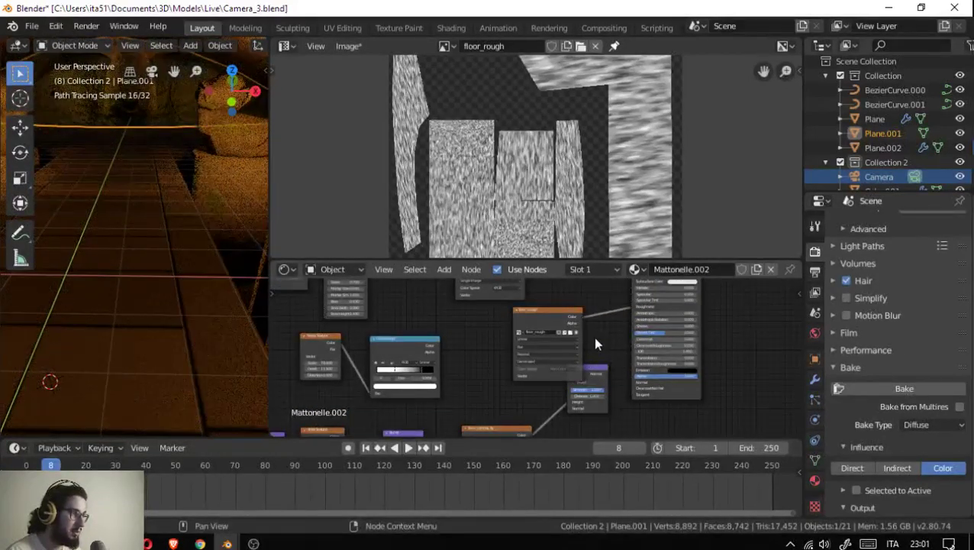
click(584, 322)
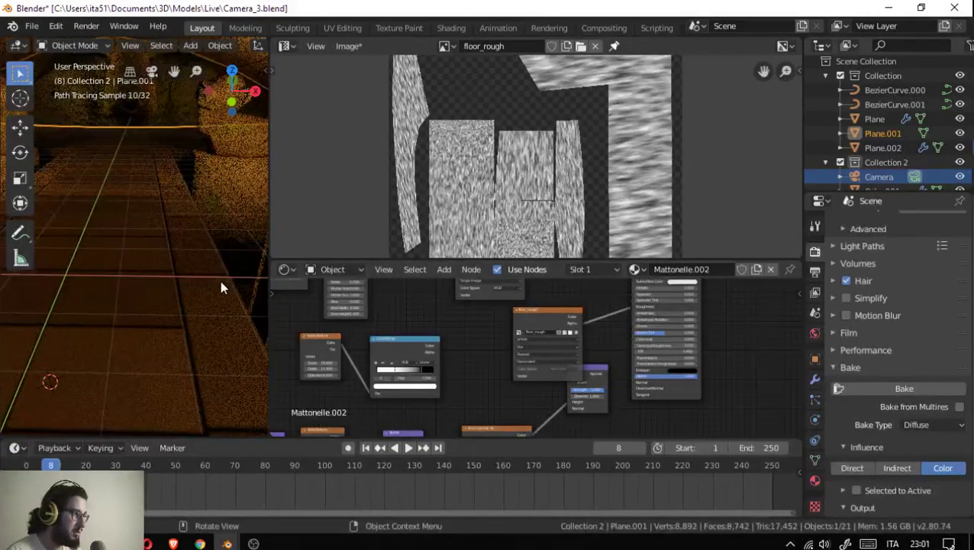
- Connect the ColorRamp Color output into the Principled BSDF
middle_drag(219, 281, 220, 269)
scroll(396, 354, up, 2)
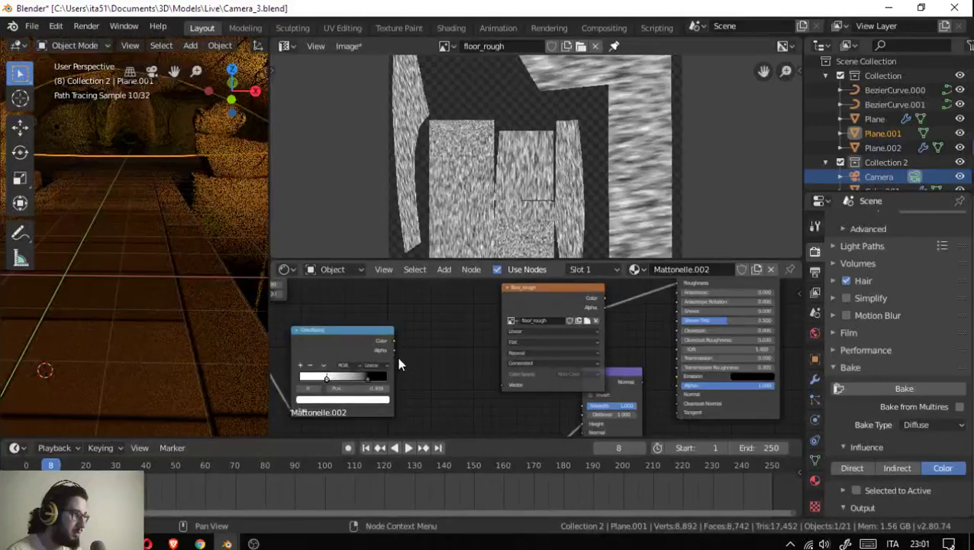
middle_drag(439, 337, 469, 348)
scroll(469, 348, down, 1)
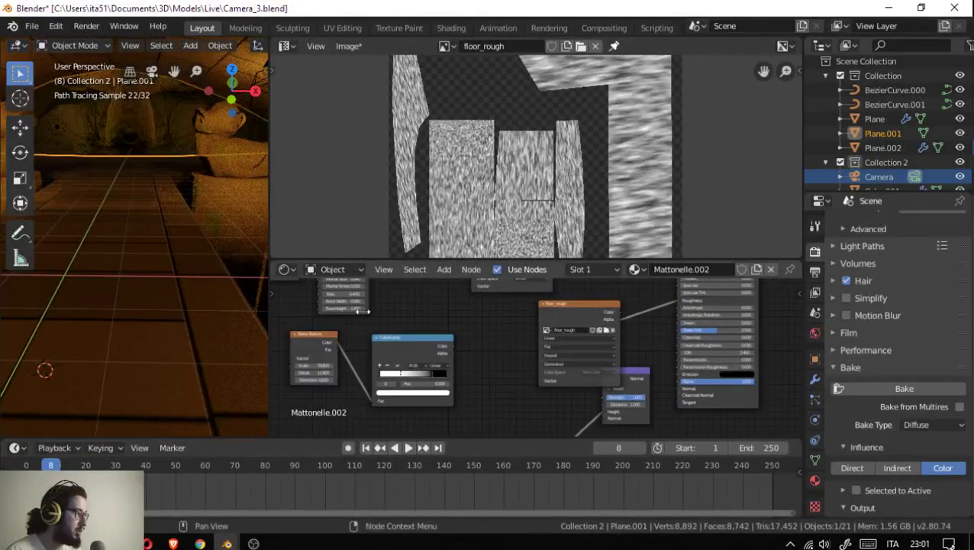
drag(454, 345, 676, 303)
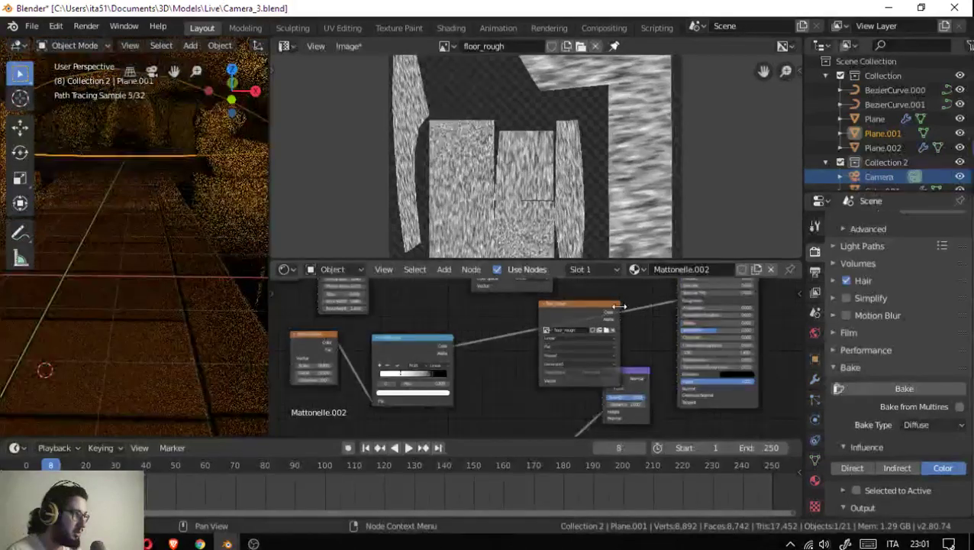
- Plug the Normal Map output into the Principled BSDF's Normal input
mouse_move(596, 312)
middle_down()
mouse_move(601, 351)
mouse_move(572, 433)
middle_up()
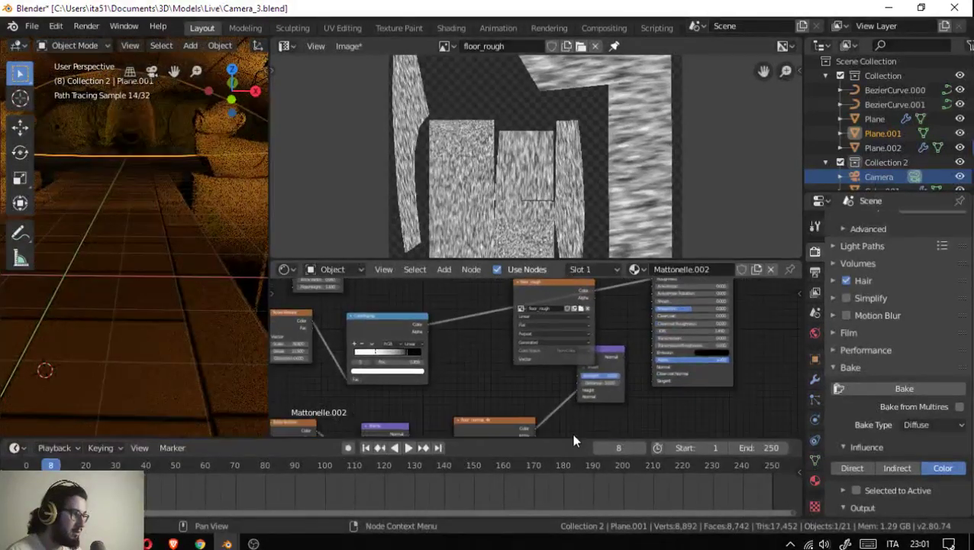
drag(628, 356, 653, 367)
mouse_move(141, 321)
middle_down()
mouse_move(131, 327)
mouse_move(192, 321)
mouse_move(184, 291)
middle_up()
mouse_move(149, 187)
middle_down()
mouse_move(145, 170)
mouse_move(160, 230)
mouse_move(161, 219)
middle_up()
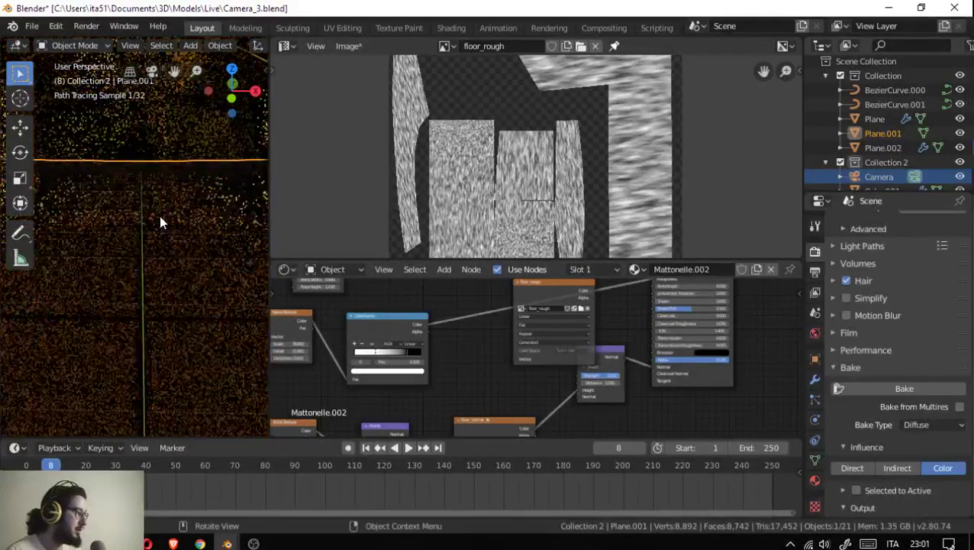
- Select and frame the Suzanne.001 statue, then widen the 3D viewport area
click(156, 147)
key(KP_Decimal)
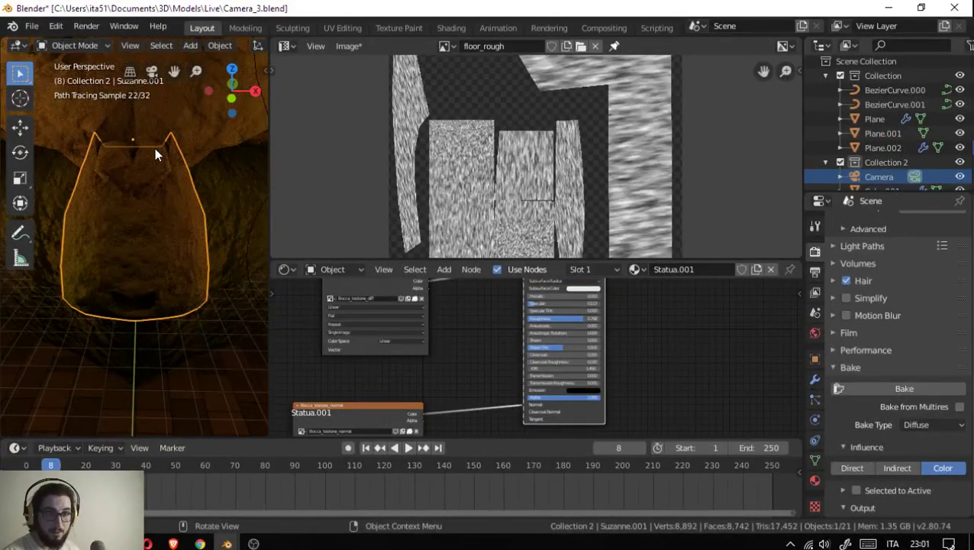
scroll(165, 207, down, 3)
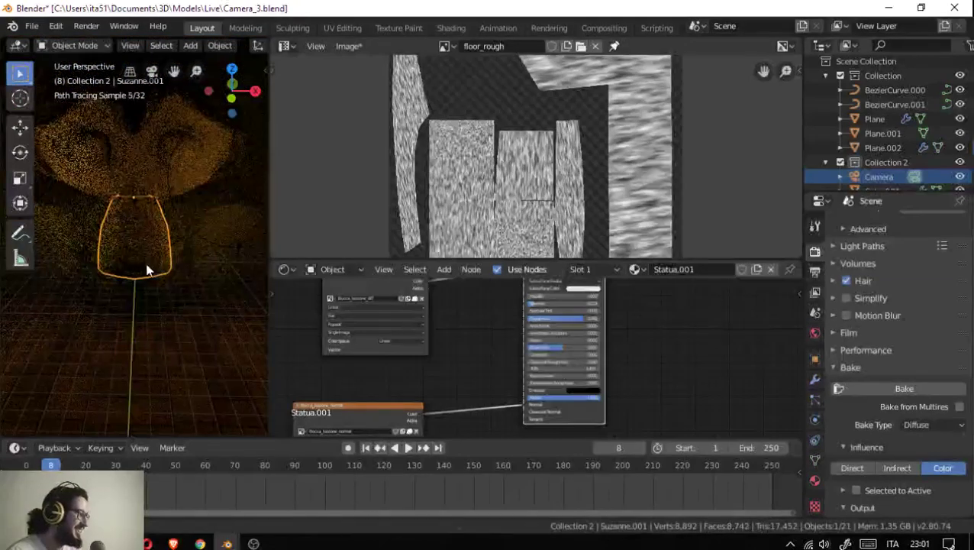
mouse_move(145, 263)
middle_down()
mouse_move(139, 228)
mouse_move(146, 249)
middle_up()
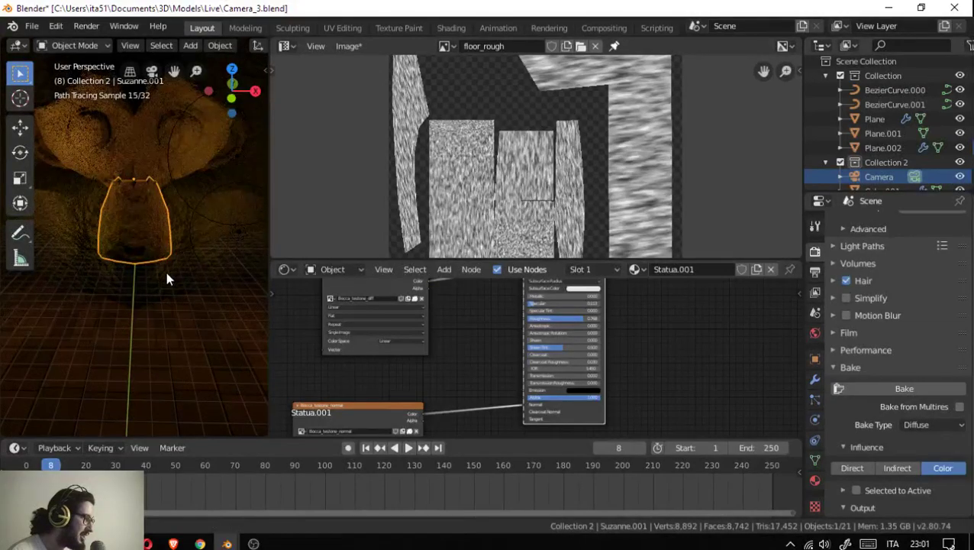
mouse_move(166, 272)
middle_down()
mouse_move(160, 194)
mouse_move(162, 258)
mouse_move(178, 218)
middle_up()
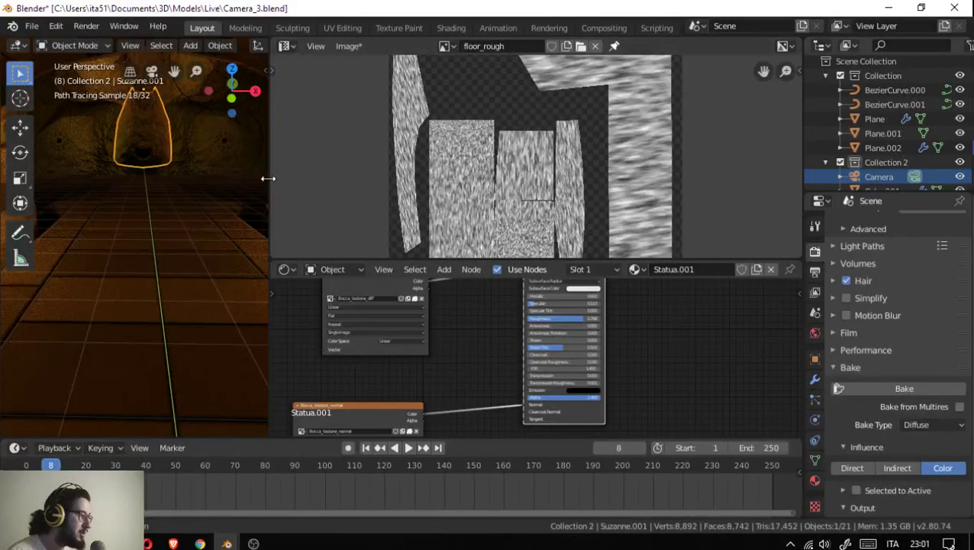
drag(268, 180, 437, 162)
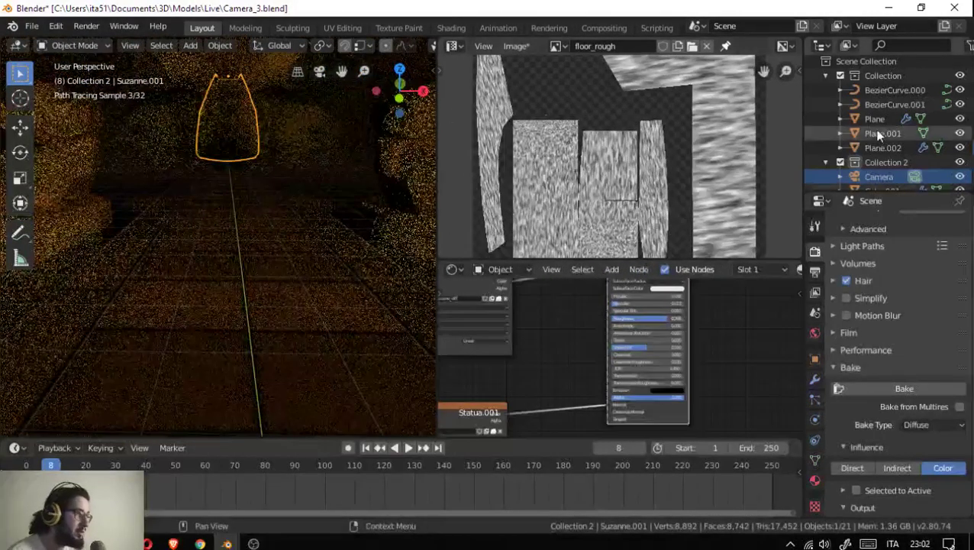
- Switch the render engine to Eevee while viewing the statue's shader nodes
middle_drag(570, 314, 575, 377)
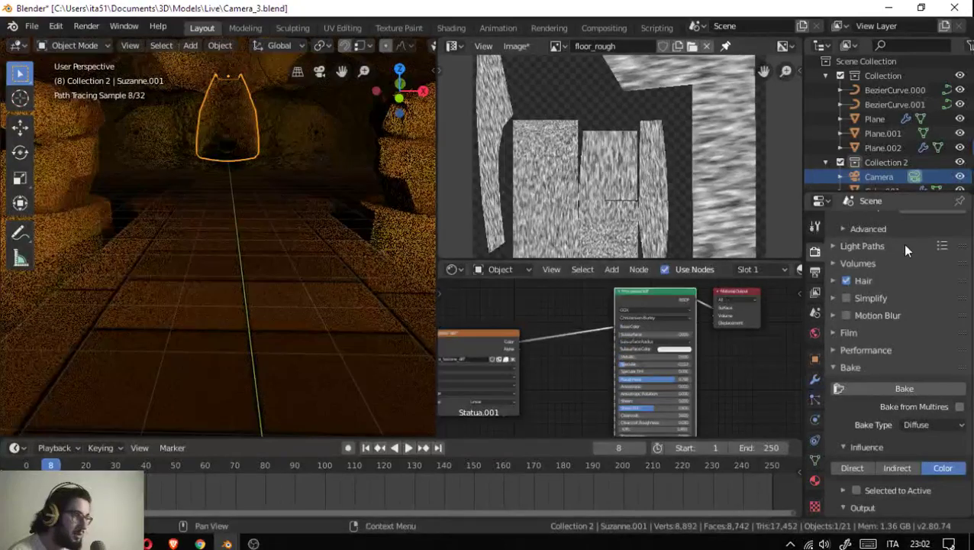
scroll(883, 286, up, 2)
scroll(917, 245, up, 2)
scroll(928, 219, up, 1)
click(929, 221)
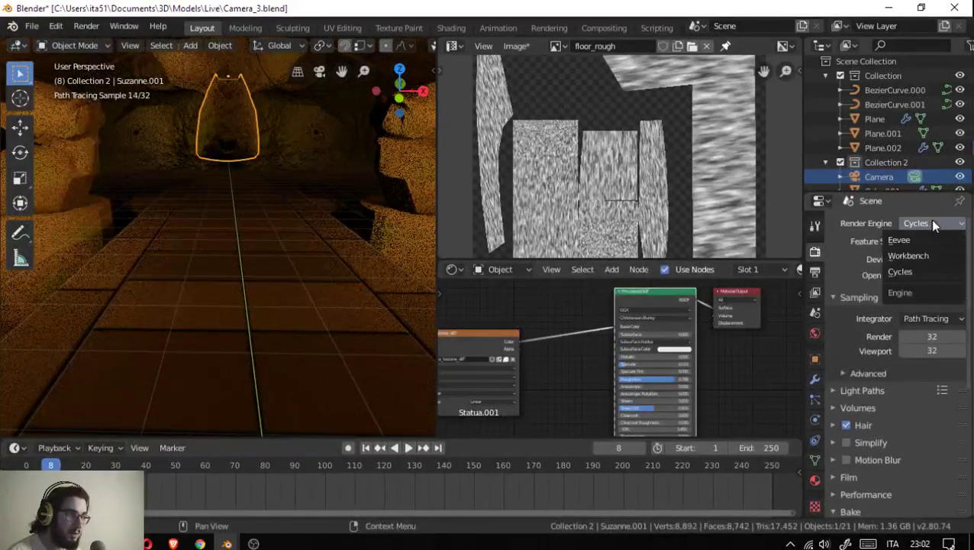
key(Return)
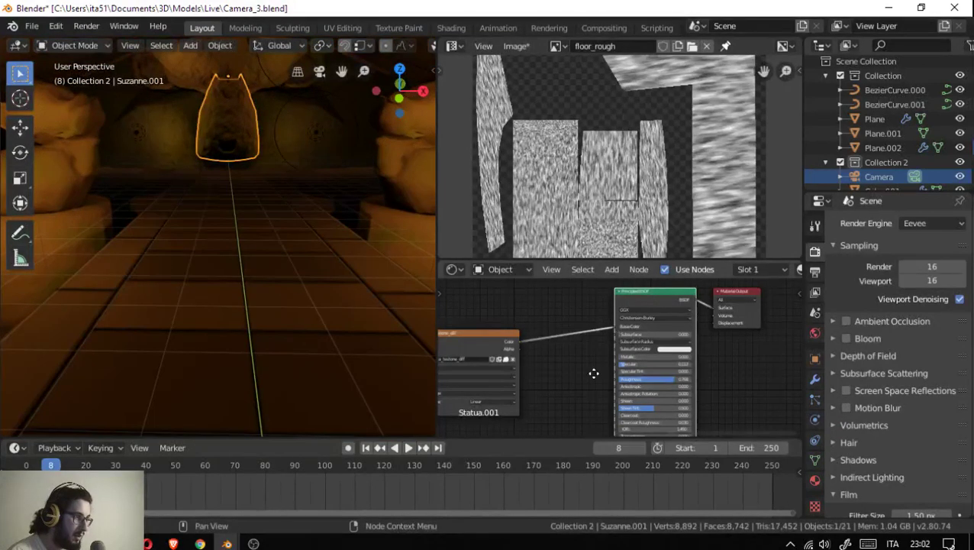
- Look over the Statua.001 node tree, then select Plane.001 to show its floor material
mouse_move(593, 371)
middle_down()
mouse_move(580, 313)
mouse_move(613, 328)
middle_up()
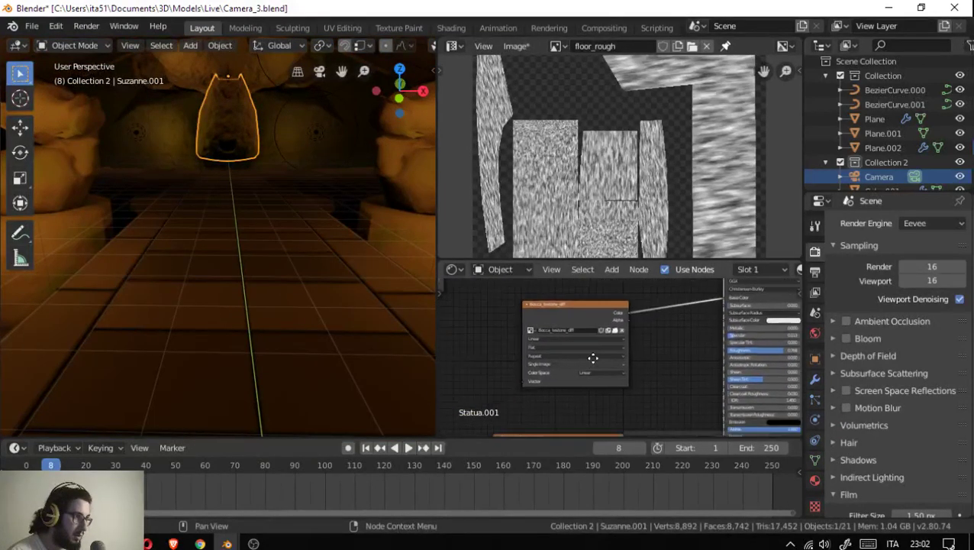
scroll(615, 340, down, 2)
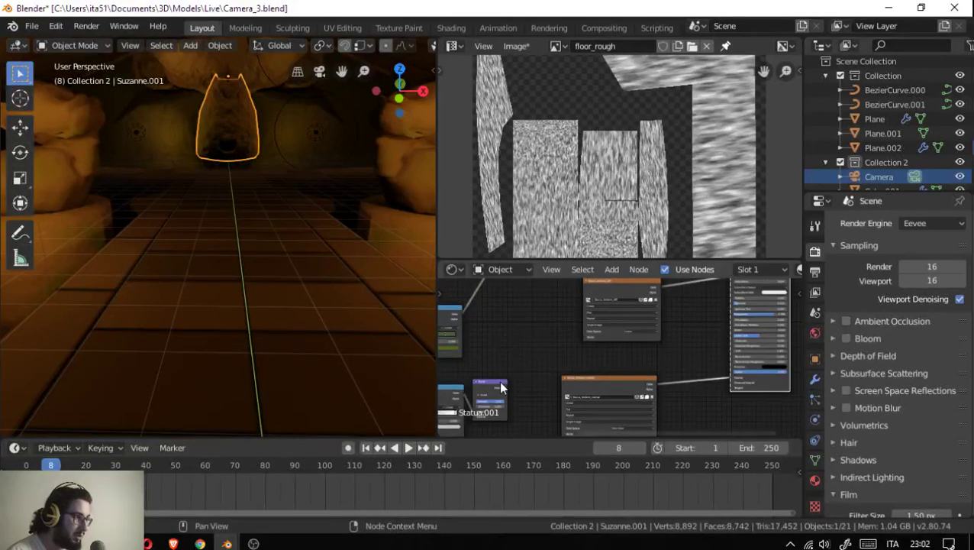
mouse_move(509, 379)
middle_down()
mouse_move(682, 307)
mouse_move(650, 409)
mouse_move(645, 308)
mouse_move(642, 334)
mouse_move(572, 336)
middle_up()
click(299, 227)
middle_drag(649, 336, 573, 344)
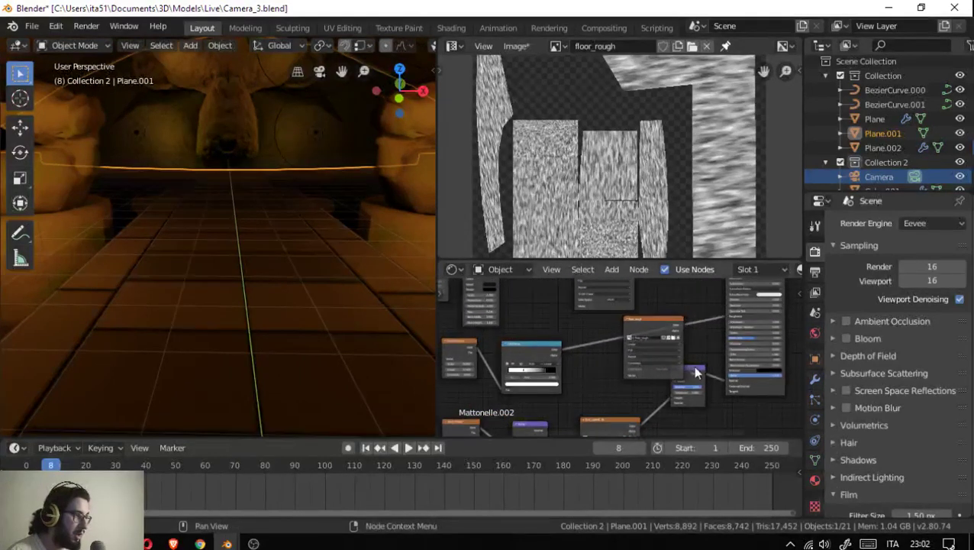
scroll(738, 313, up, 1)
scroll(738, 314, up, 1)
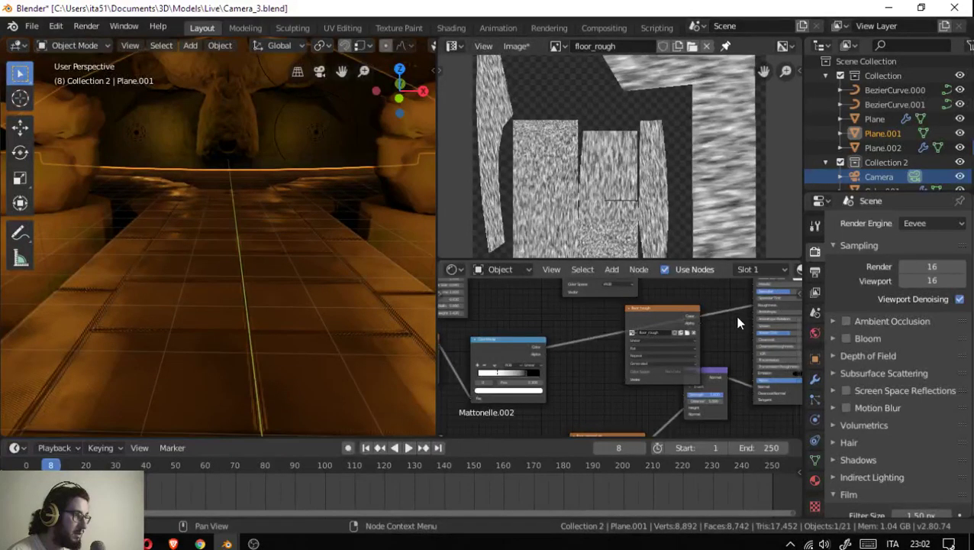
- Connect the floor_rough output to the Principled BSDF and move the floor_normal node higher
drag(694, 315, 752, 309)
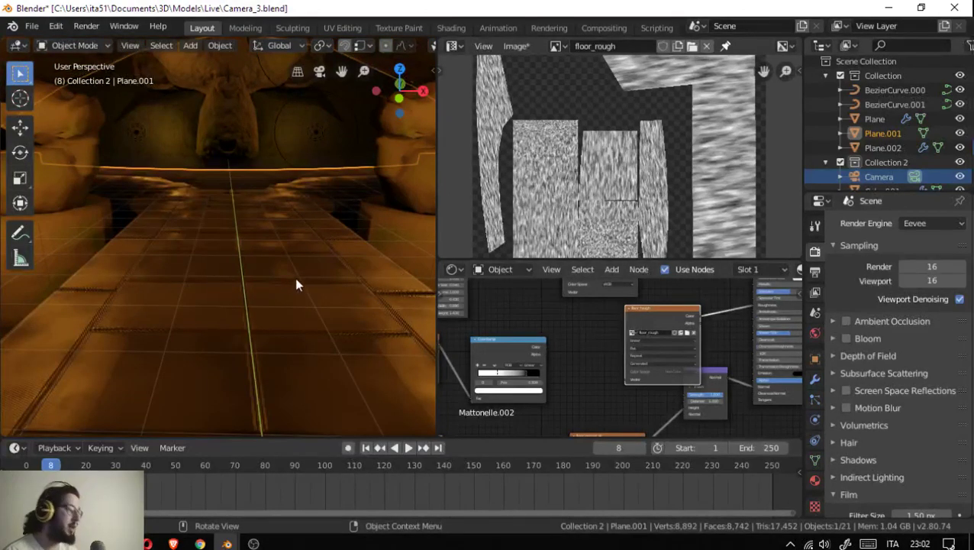
middle_drag(625, 387, 603, 313)
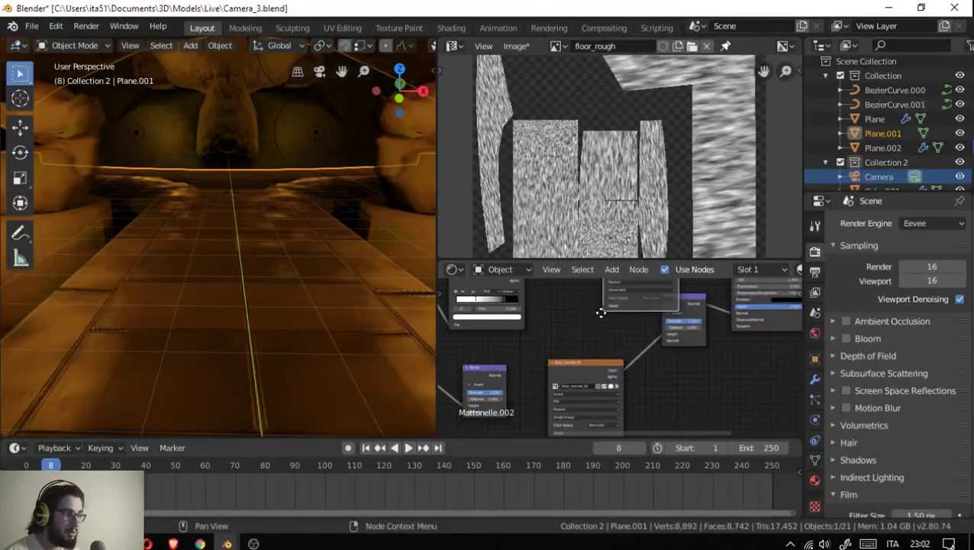
drag(588, 372, 590, 337)
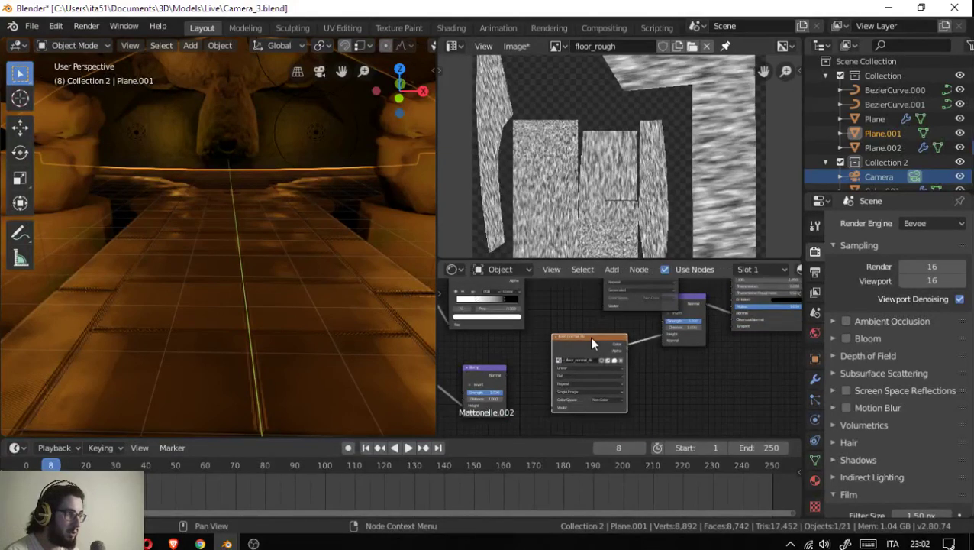
shift+scroll(578, 370, up, 3)
middle_drag(579, 377, 577, 423)
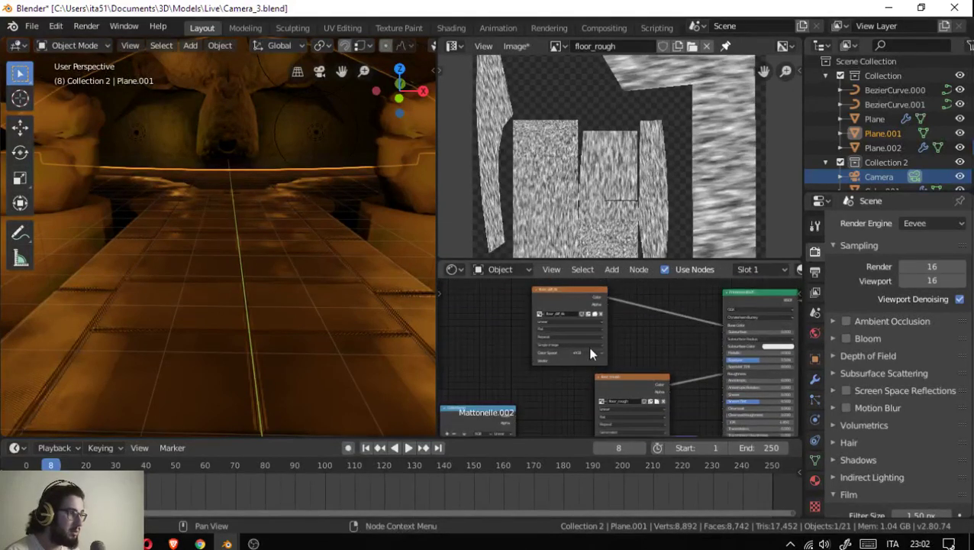
- Join the image editor into the node editor and save the file
right_click(674, 260)
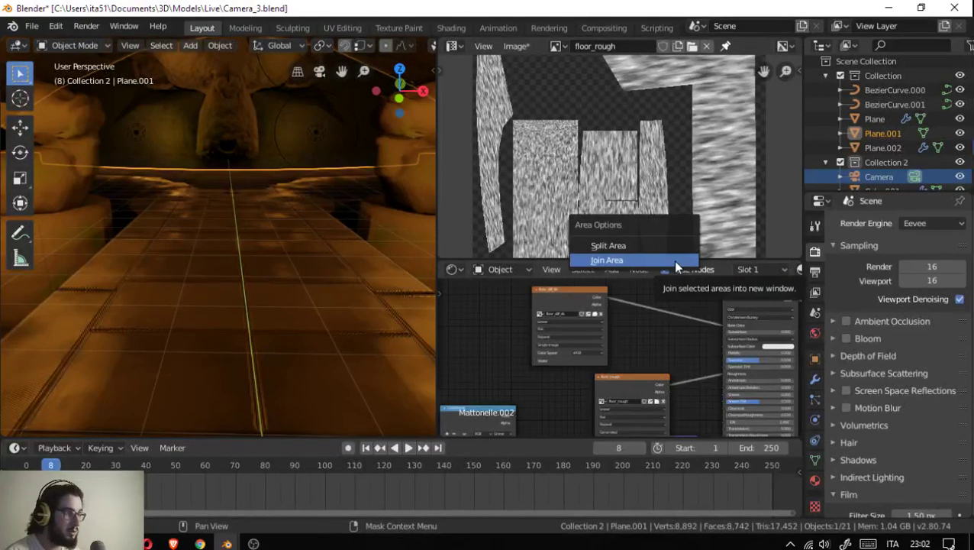
click(673, 259)
click(656, 187)
key(ctrl+s)
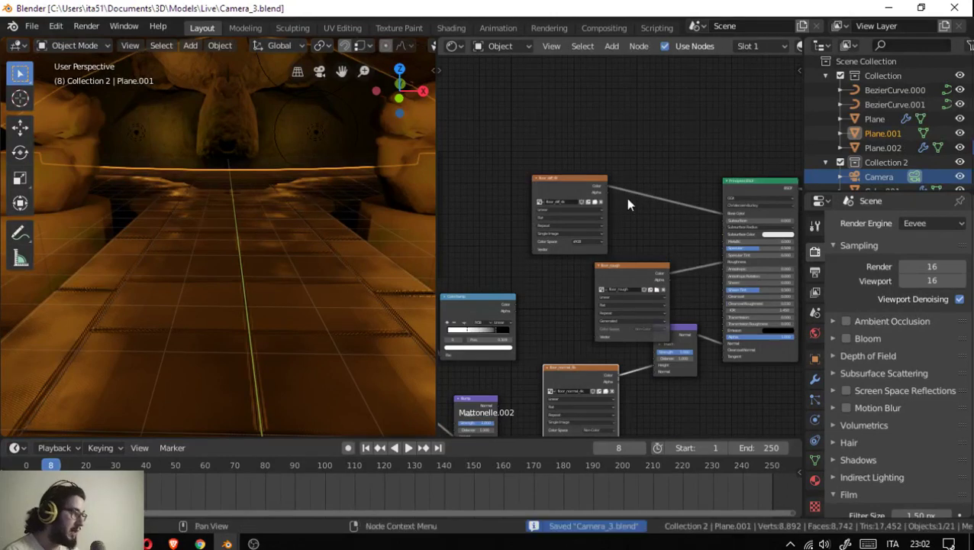
- Merge the node editor into the 3D viewport so the viewport fills the workspace
right_click(437, 145)
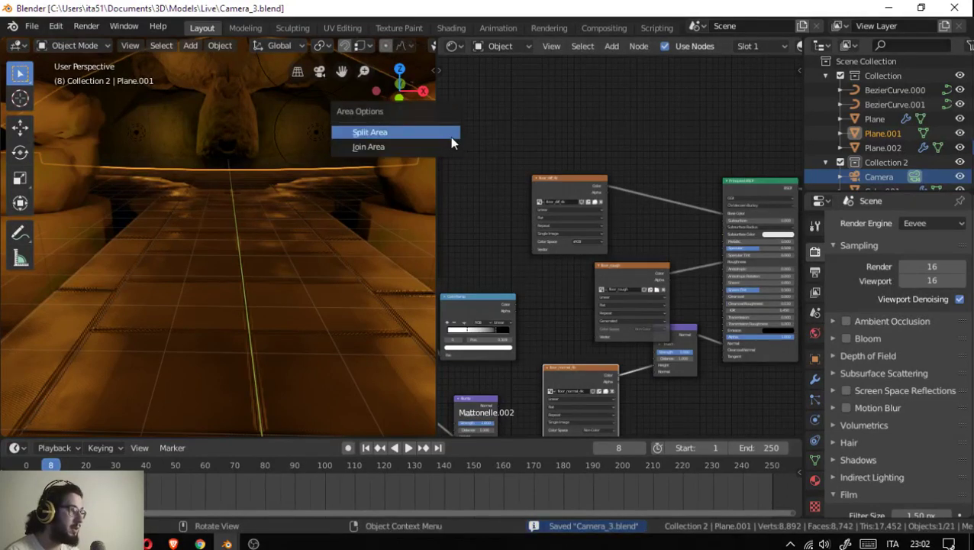
click(423, 146)
click(570, 178)
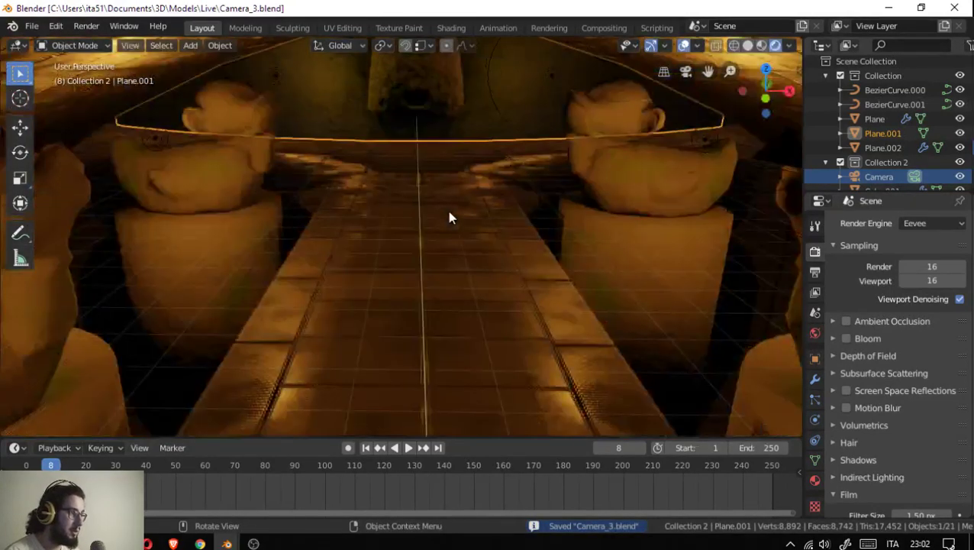
middle_drag(449, 217, 467, 224)
scroll(467, 223, up, 3)
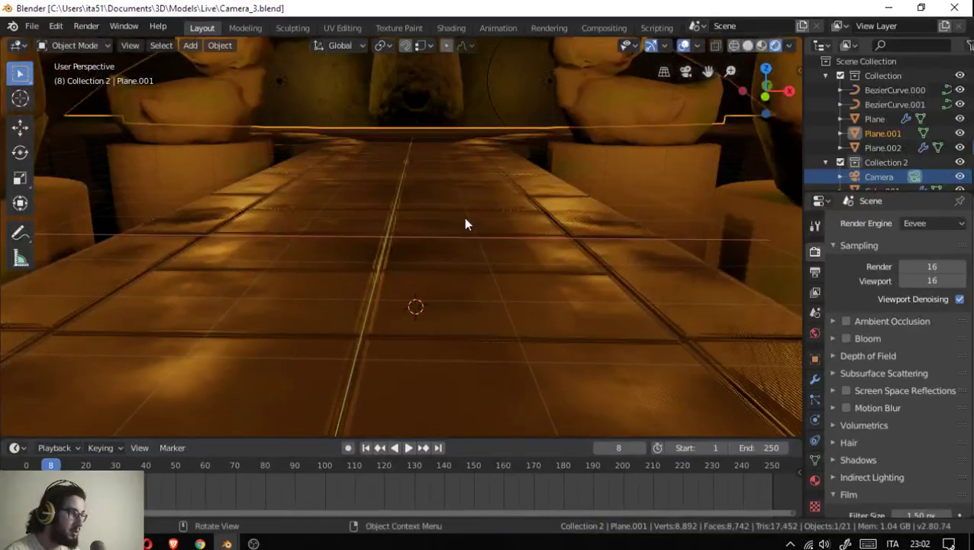
scroll(467, 226, down, 4)
scroll(465, 220, up, 3)
scroll(467, 208, up, 2)
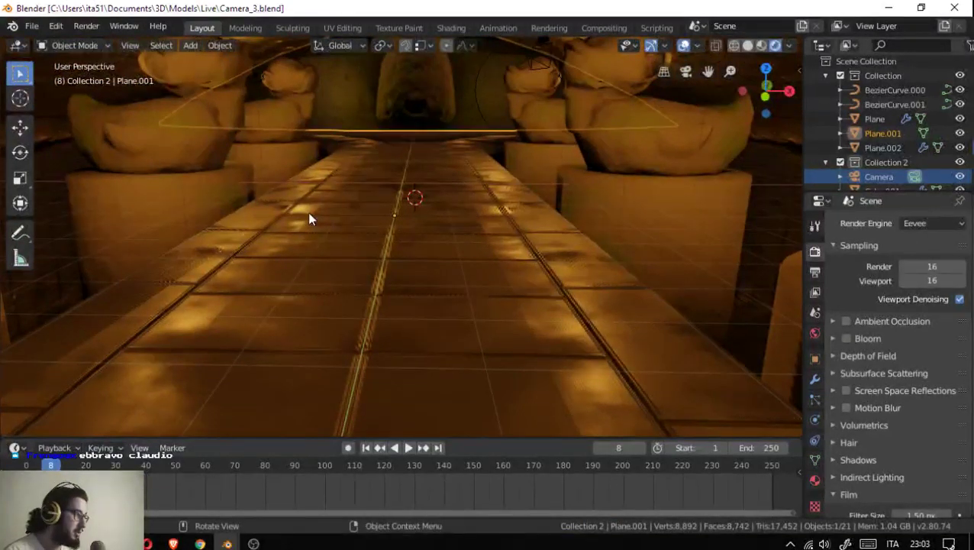
mouse_move(309, 219)
middle_down()
mouse_move(471, 214)
mouse_move(493, 196)
middle_up()
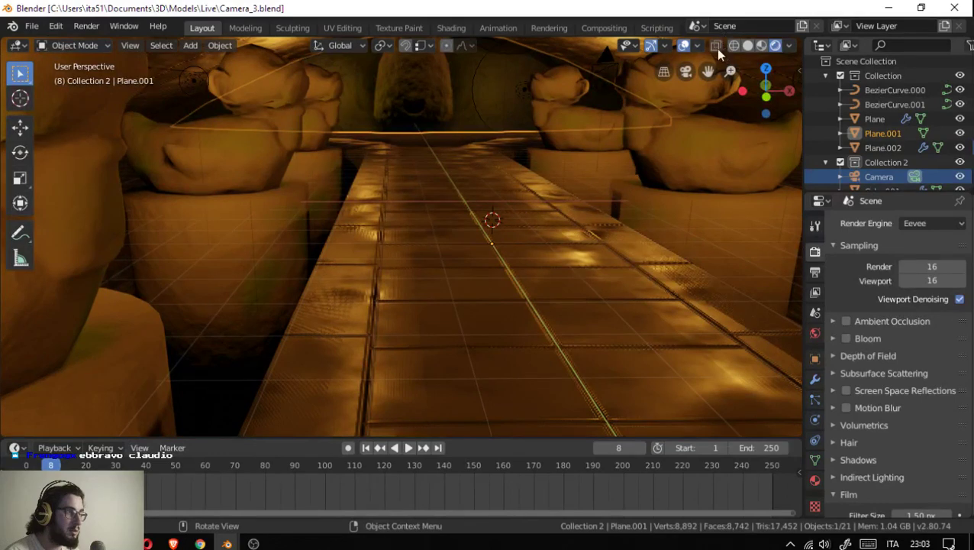
- Undo the last change, select the statue Cube.001, and re-angle the view along the walkway
key(ctrl+z)
click(681, 47)
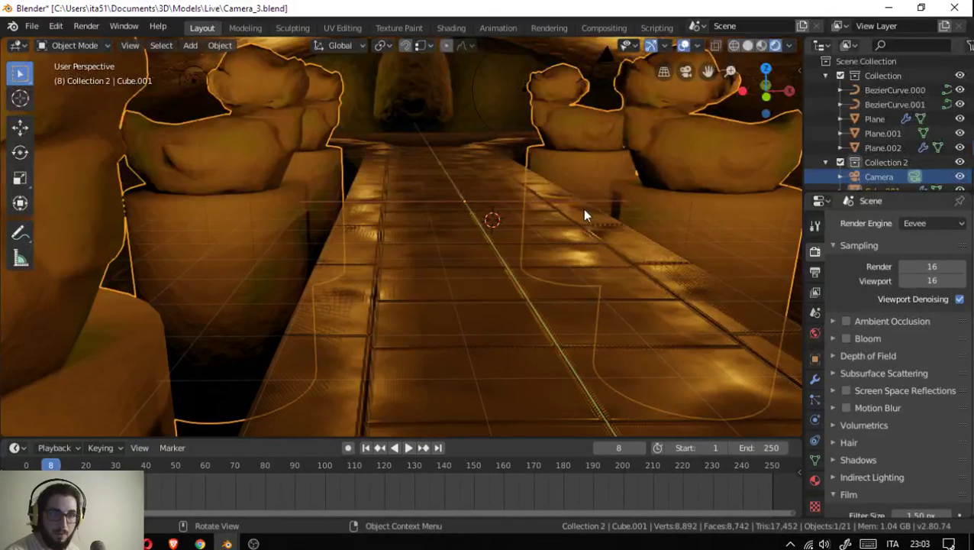
shift+middle_drag(549, 242, 539, 239)
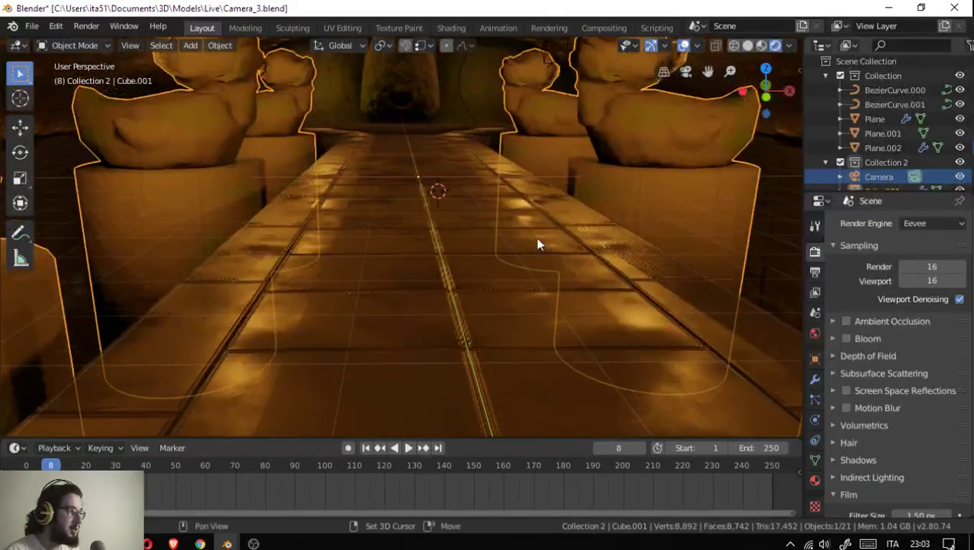
scroll(454, 261, up, 2)
scroll(443, 261, up, 3)
mouse_move(432, 253)
shift+middle_down()
mouse_move(432, 277)
mouse_move(434, 246)
mouse_move(433, 265)
mouse_move(431, 255)
mouse_move(254, 393)
shift+middle_up()
- Bring up the browser on the YouTube chiptune video, then switch to the duck beak reference tab
click(175, 544)
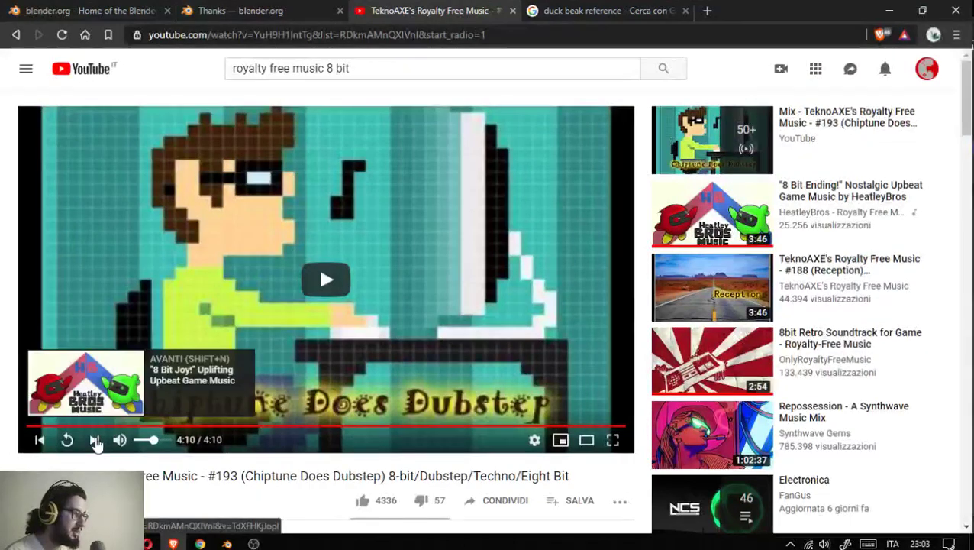
scroll(152, 470, down, 3)
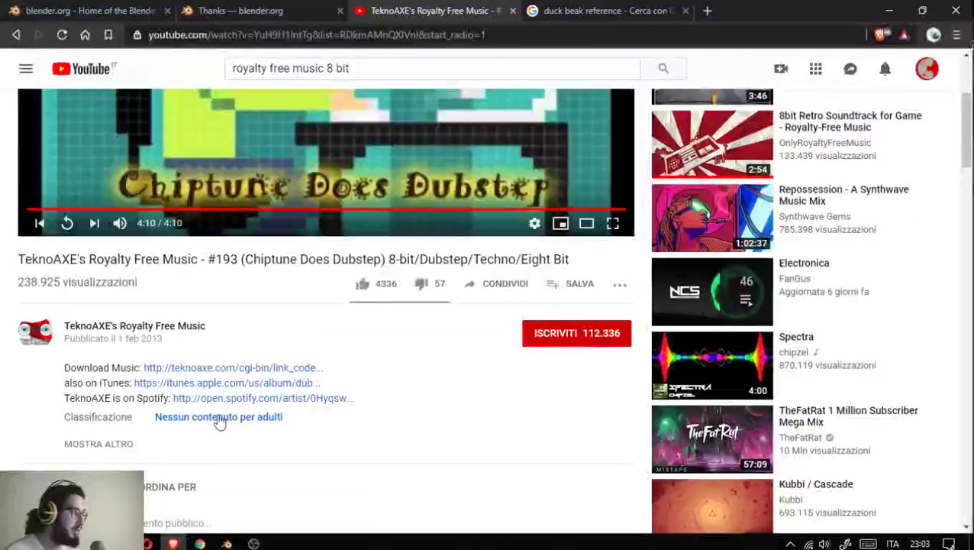
scroll(409, 417, up, 3)
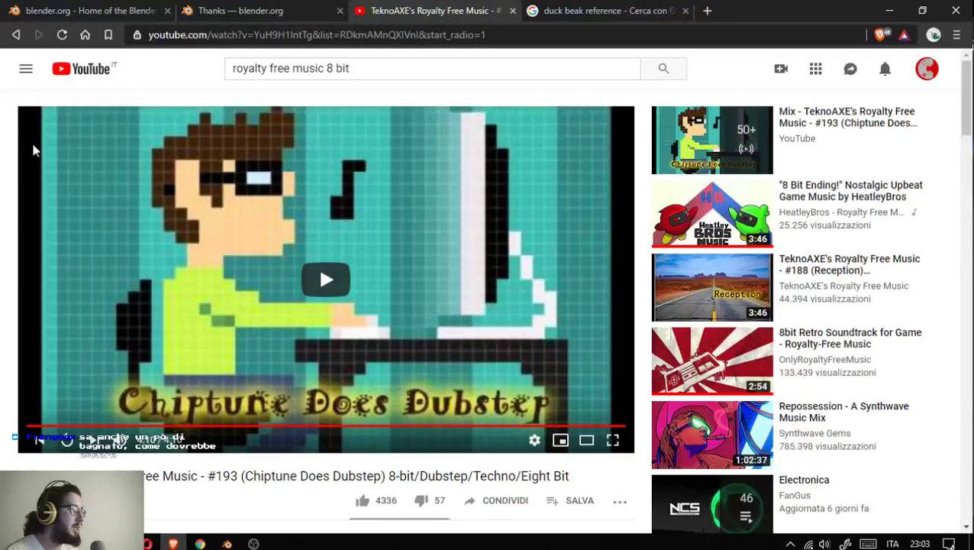
scroll(116, 222, down, 5)
scroll(116, 222, down, 5)
scroll(116, 222, up, 5)
scroll(116, 222, up, 5)
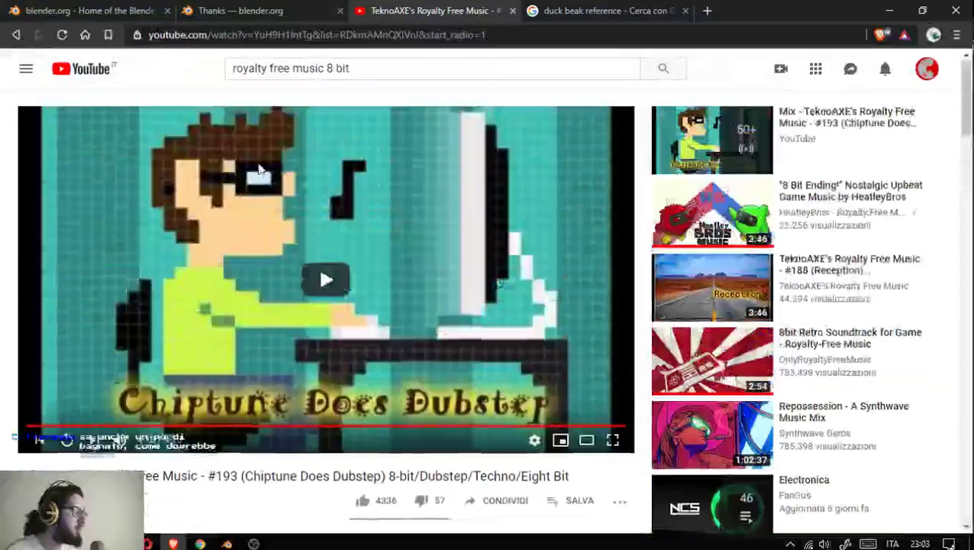
click(584, 11)
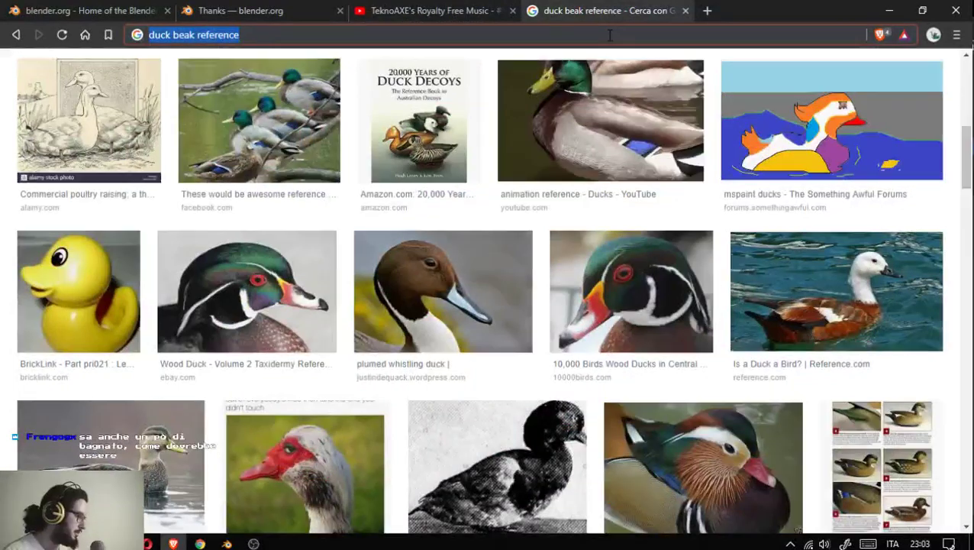
- Load freemusicarchive.org, play La Calahorra from Electronic > Chip Music, and minimize the browser
text(fre)
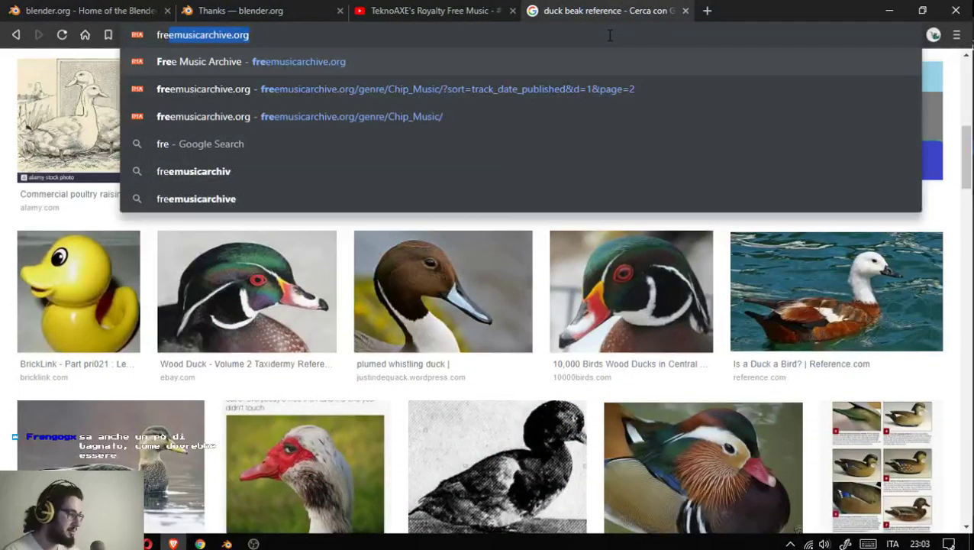
key(Return)
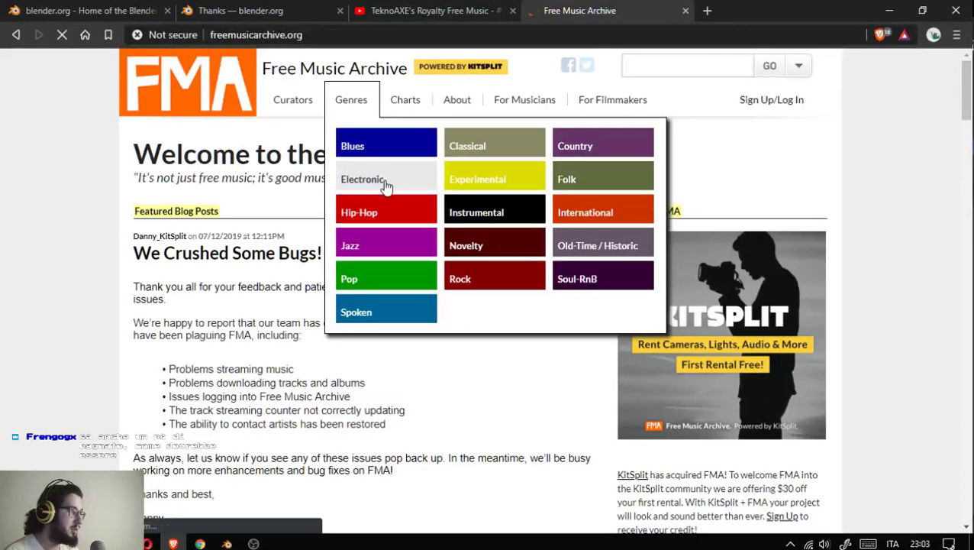
click(385, 186)
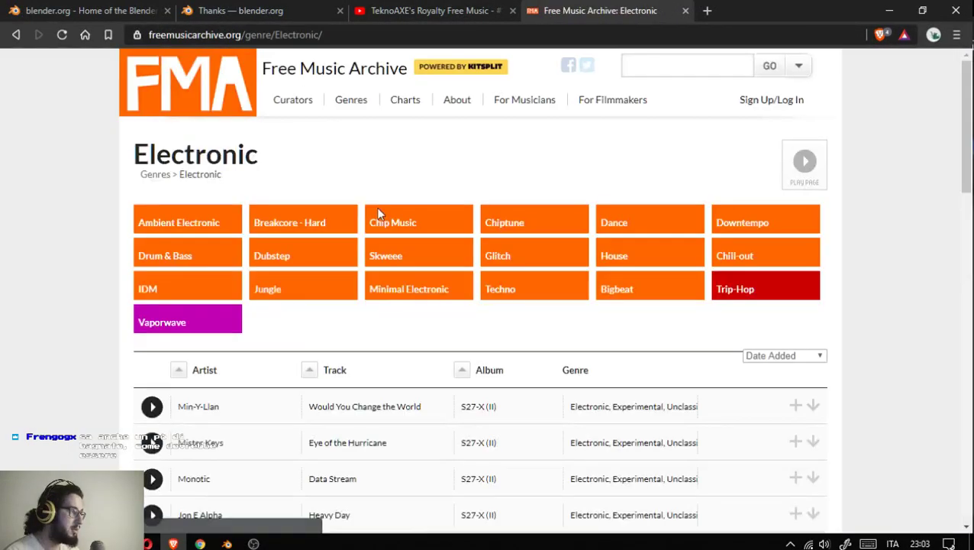
click(440, 223)
scroll(407, 257, down, 3)
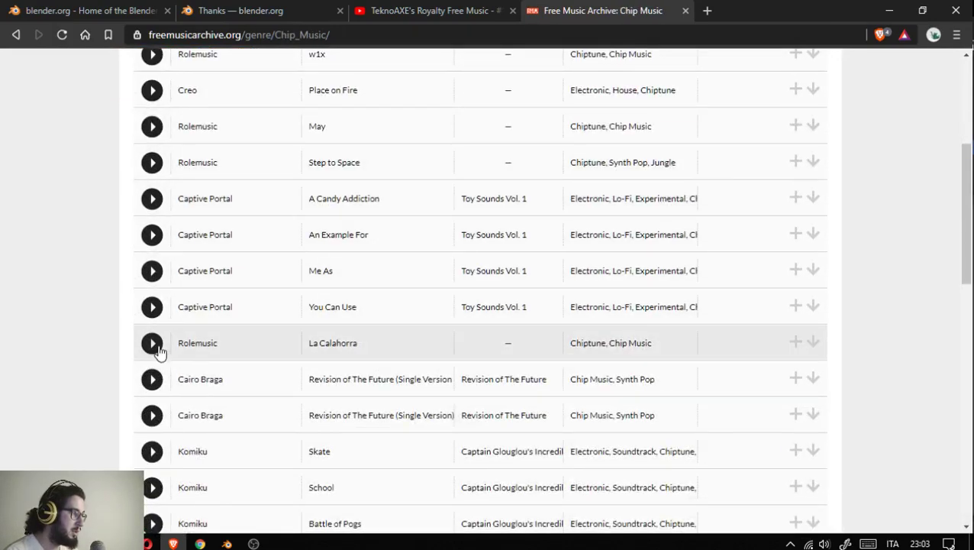
click(155, 346)
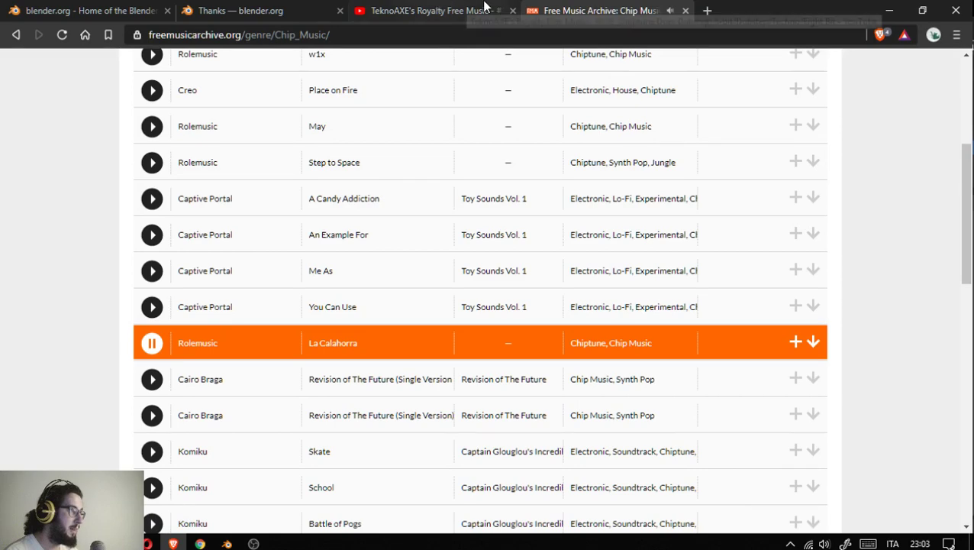
click(889, 10)
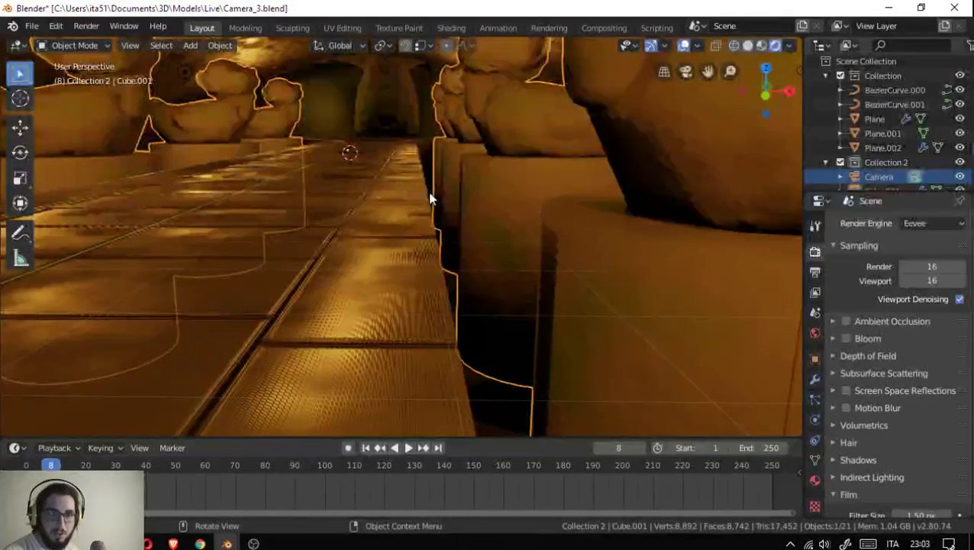
- Orbit to a higher view of the corridor path and statues, then save the file
key(shift)
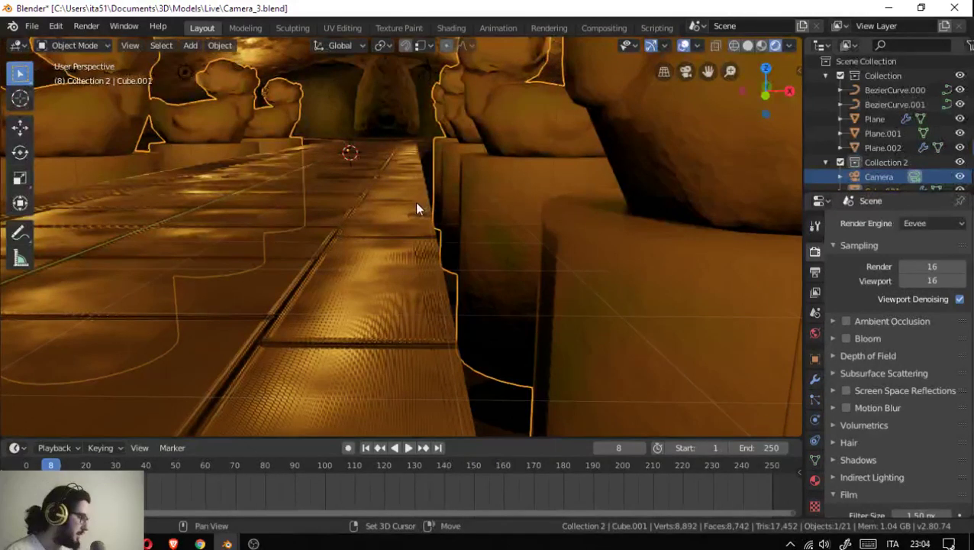
mouse_move(416, 208)
shift+middle_down()
mouse_move(444, 210)
mouse_move(435, 270)
shift+middle_up()
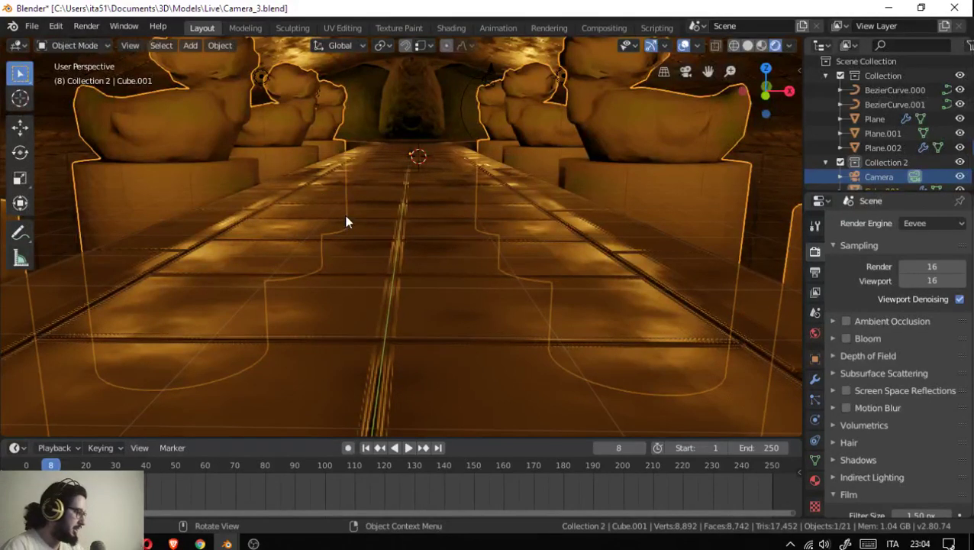
scroll(361, 201, down, 3)
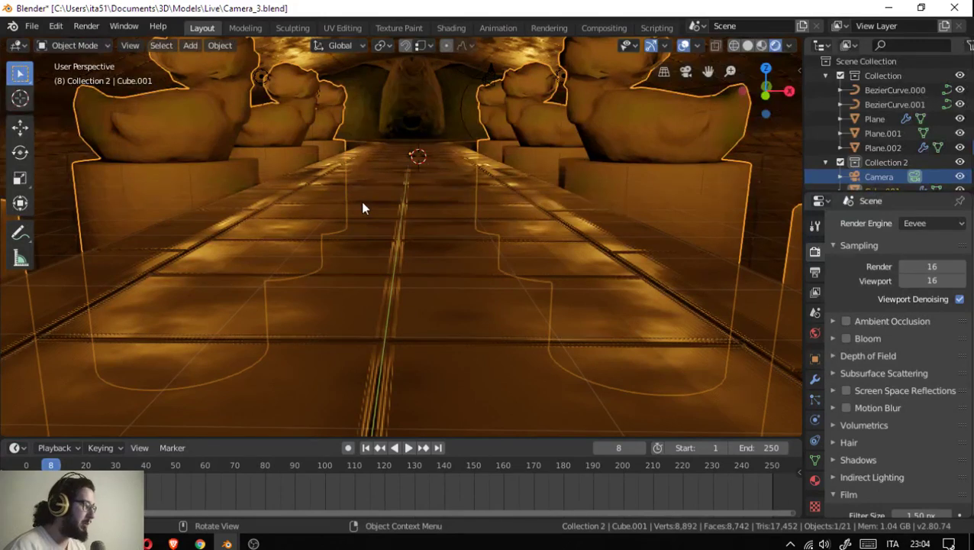
mouse_move(361, 201)
middle_down()
mouse_move(399, 210)
mouse_move(413, 201)
mouse_move(420, 213)
middle_up()
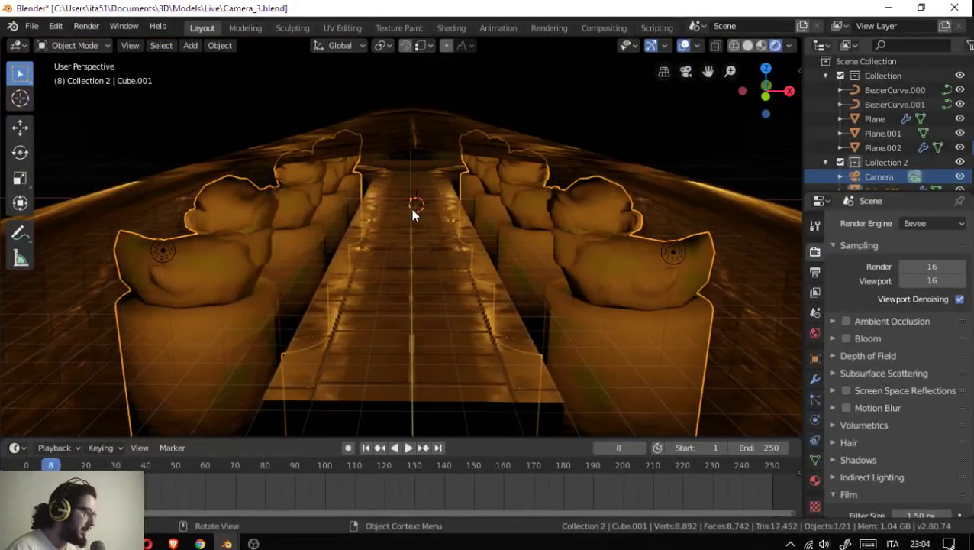
scroll(513, 251, up, 3)
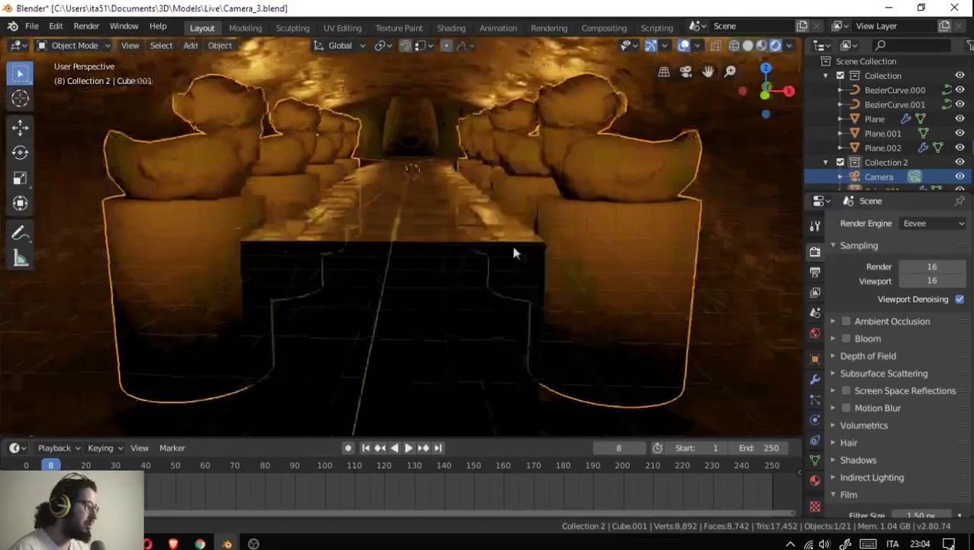
scroll(510, 241, up, 3)
scroll(518, 255, up, 3)
scroll(518, 255, down, 2)
scroll(514, 254, down, 3)
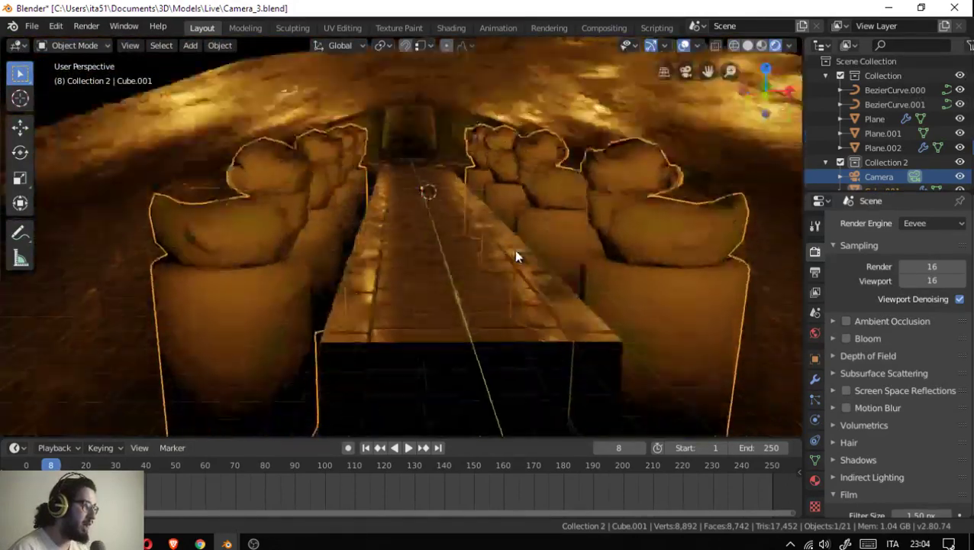
scroll(514, 250, down, 2)
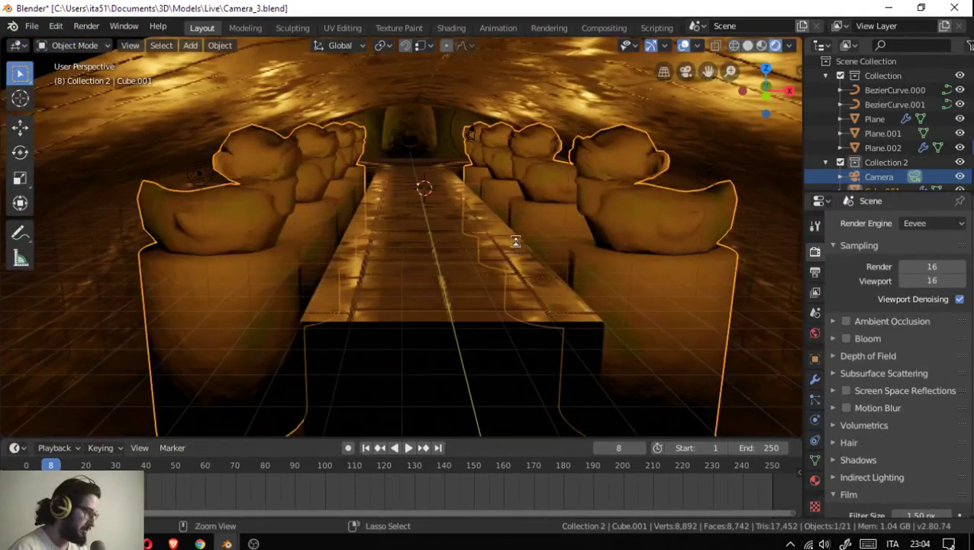
key(ctrl+s)
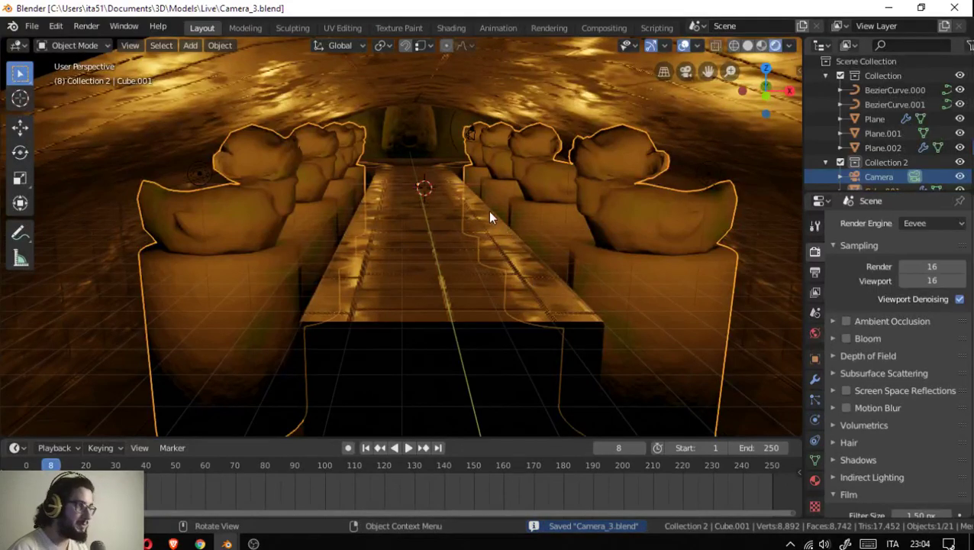
- Orbit to face straight down the tunnel and switch to the scene camera's view
scroll(480, 204, down, 3)
scroll(473, 176, down, 3)
scroll(471, 175, up, 2)
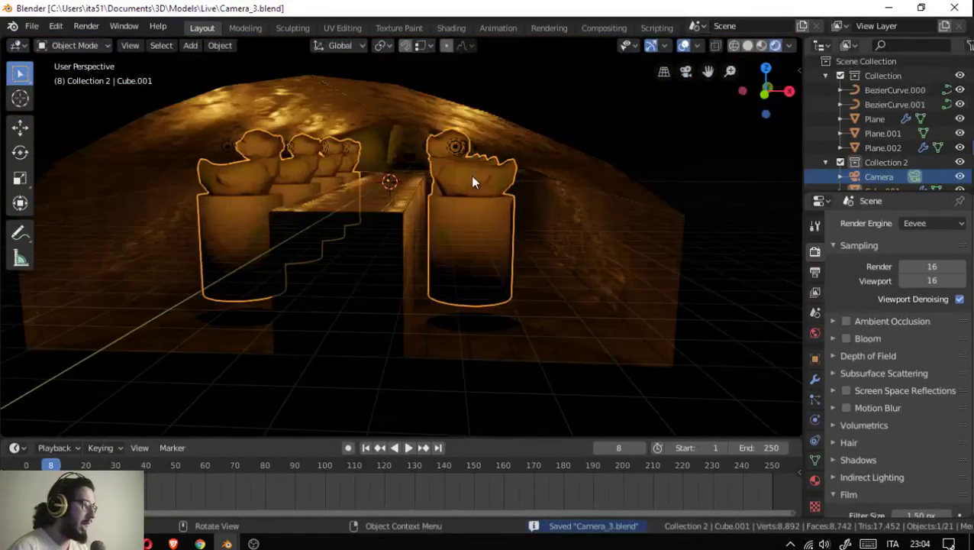
middle_drag(471, 175, 458, 202)
scroll(454, 207, up, 2)
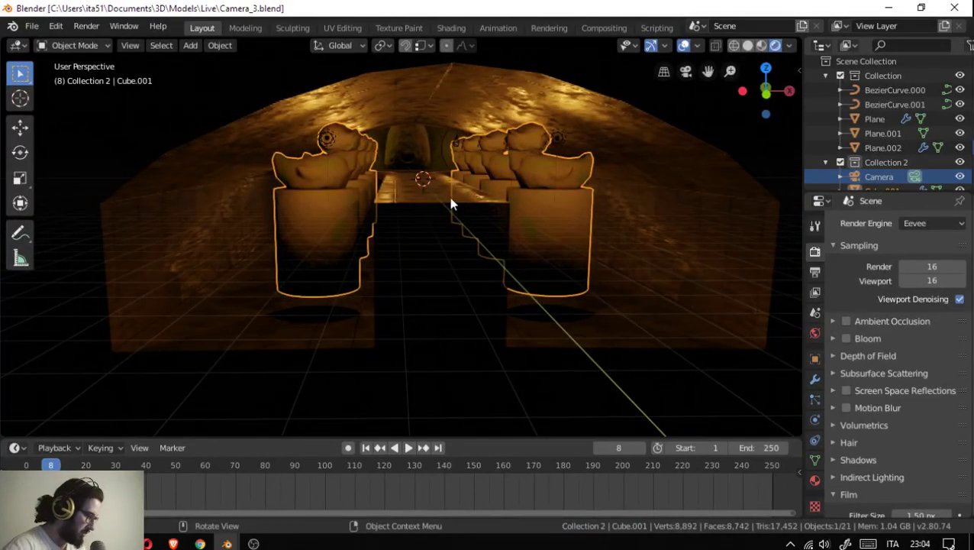
key(ctrl+alt+KP_0)
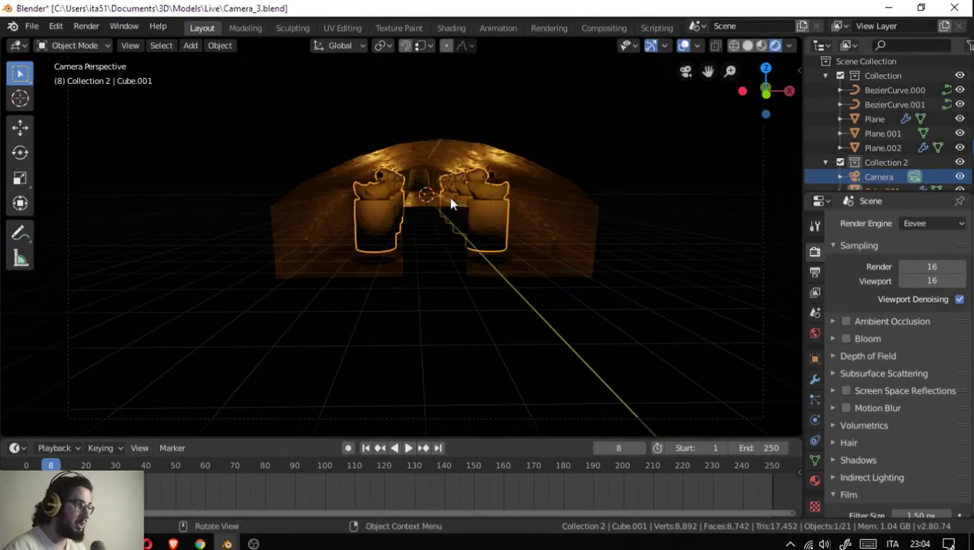
- Walk-navigate the camera forward down the corridor until it frames the large Suzanne head
key(shift+grave)
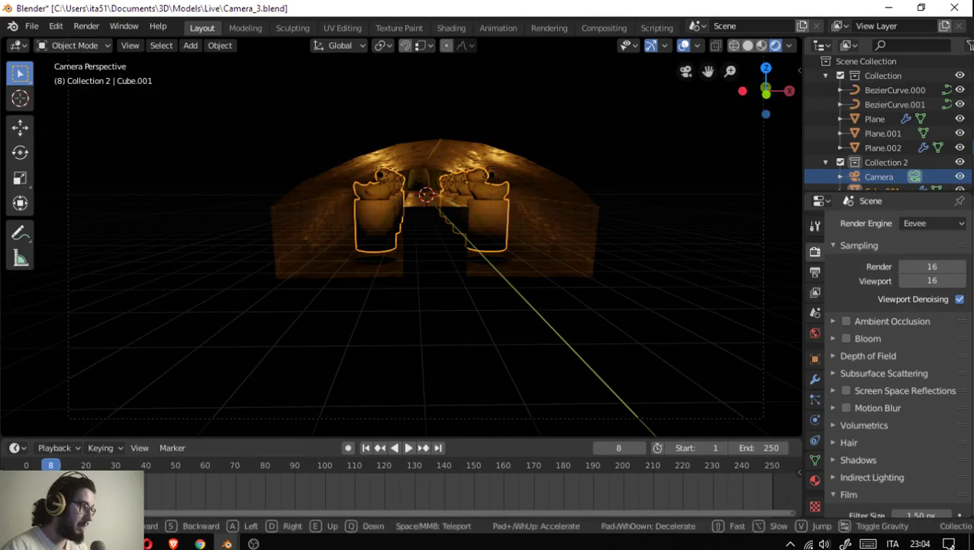
key(w)
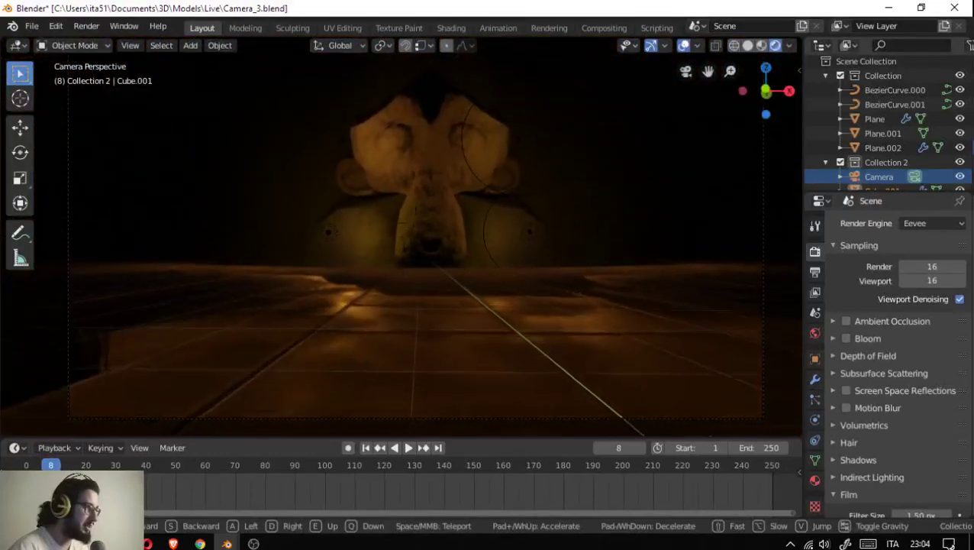
- Rotate the small Suzanne head about -140° around the global X axis
click(399, 235)
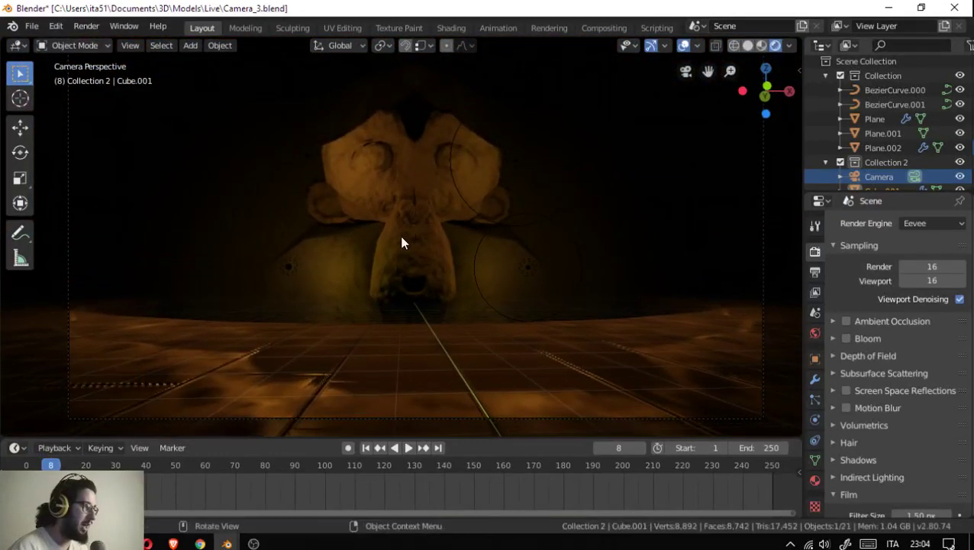
click(401, 235)
key(r)
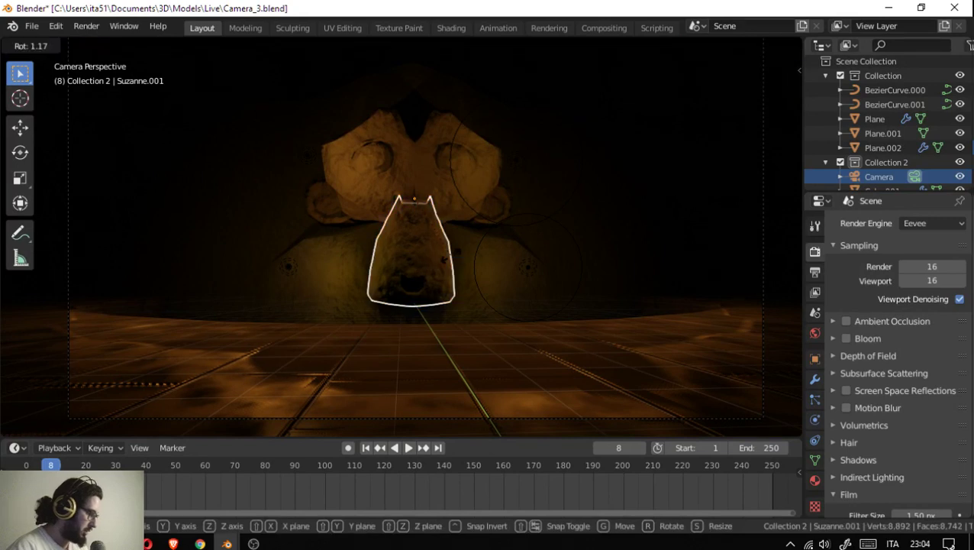
key(x)
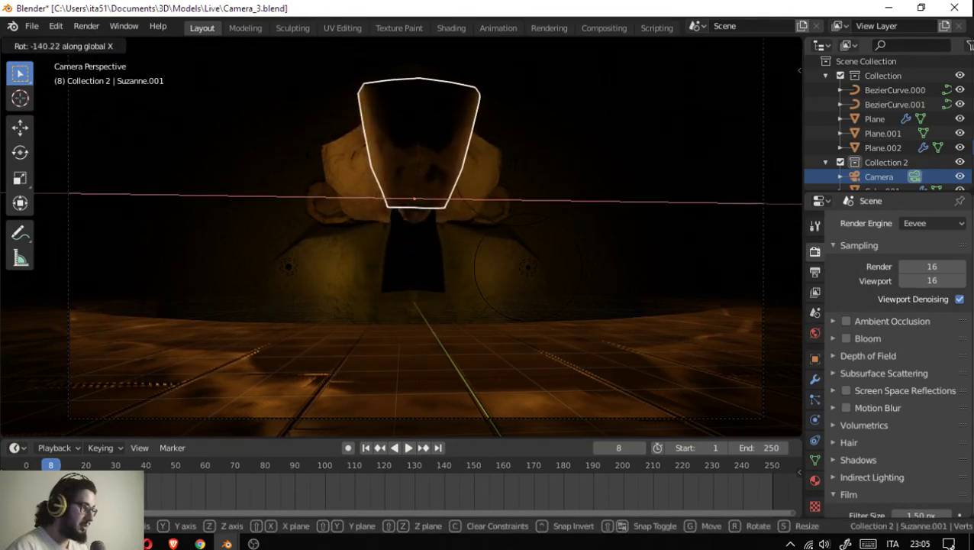
click(394, 374)
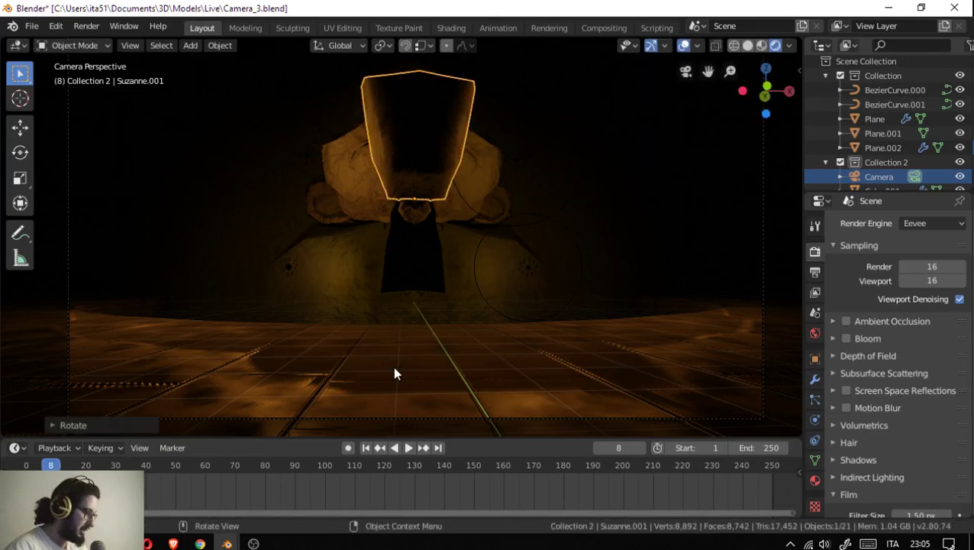
- Walk the camera forward toward Suzanne, then minimize the Blender window
key(shift+grave)
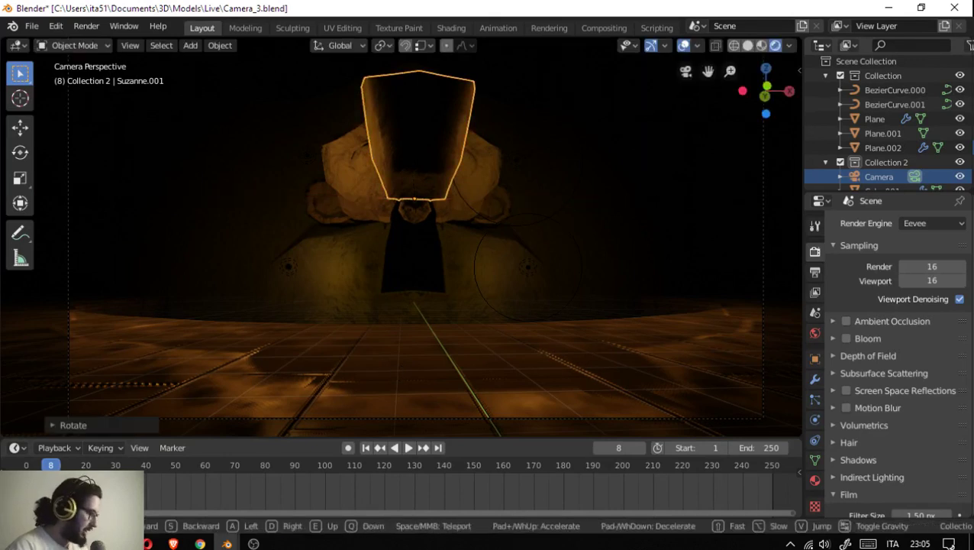
key(w)
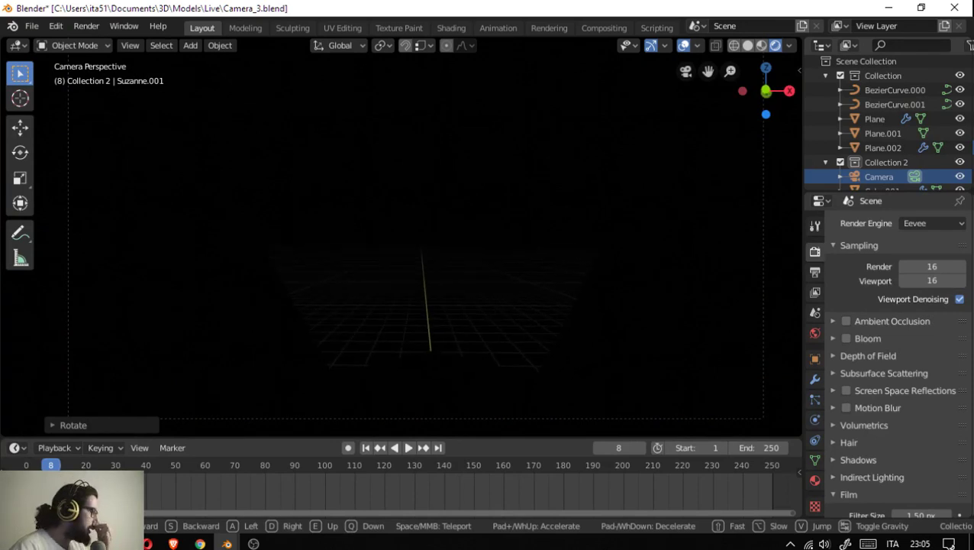
key(Escape)
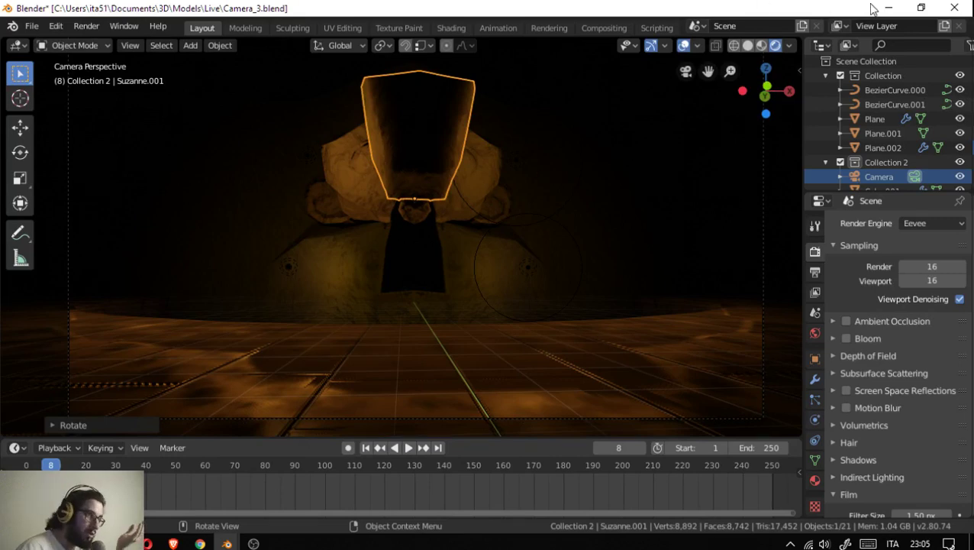
click(888, 7)
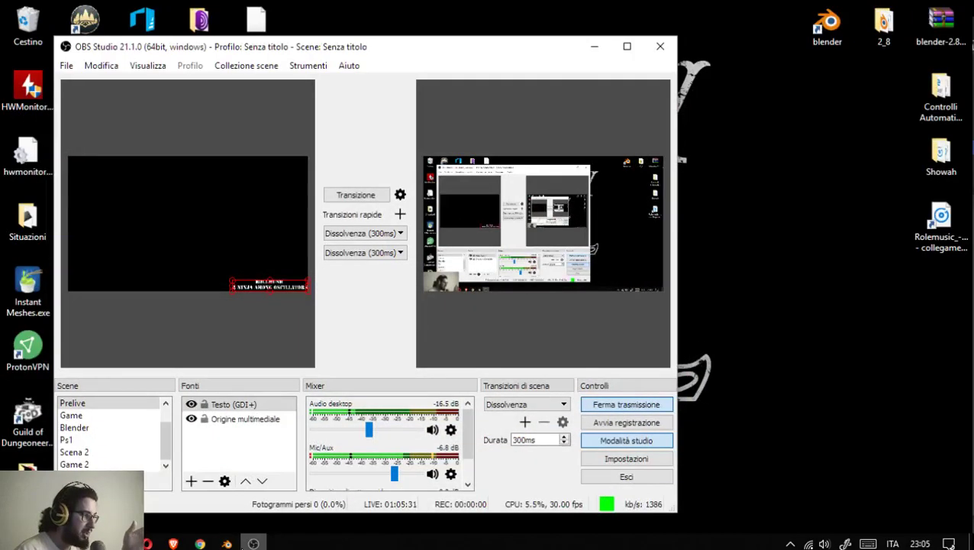
- Restore Blender, view Suzanne_duck_0.blend through its camera, save it, and close its window
mouse_move(227, 544)
click(183, 482)
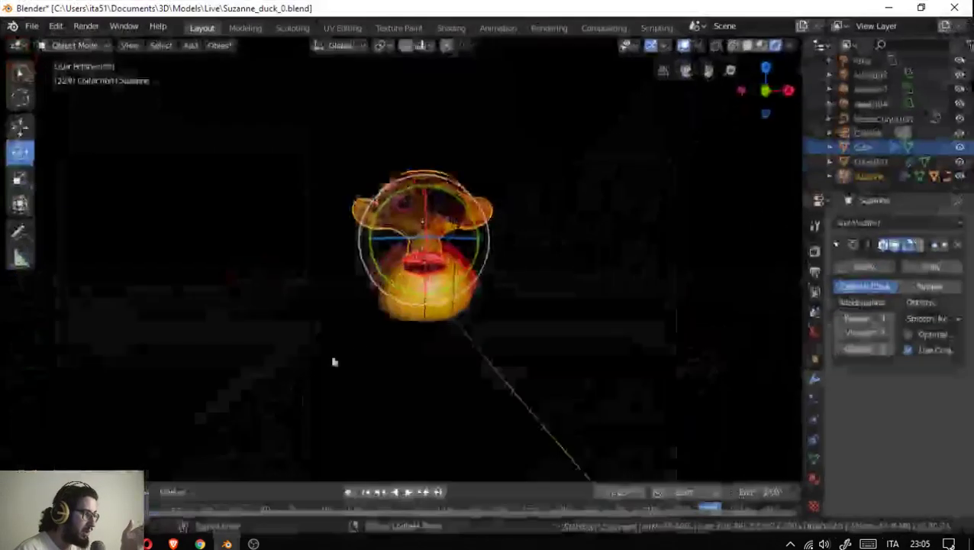
mouse_move(519, 309)
middle_down()
mouse_move(475, 318)
mouse_move(538, 292)
mouse_move(437, 388)
middle_up()
key(KP_0)
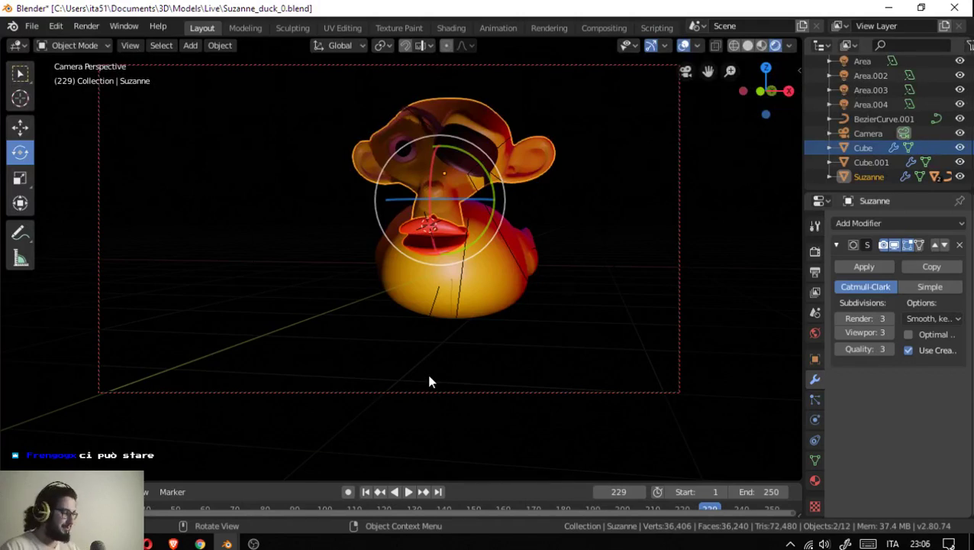
key(ctrl+s)
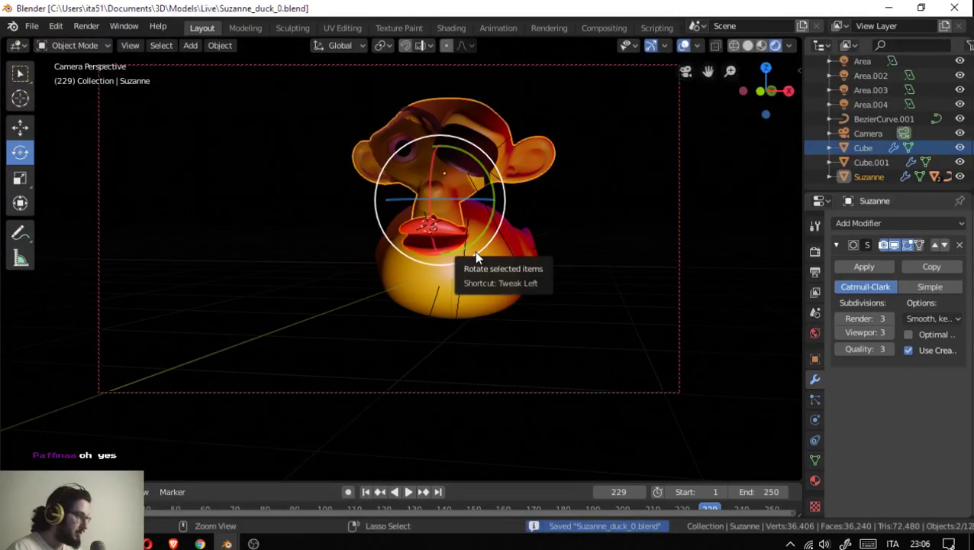
click(964, 6)
- Return to Blender, undo the Suzanne head's rotation, and save Camera_3.blend
click(229, 544)
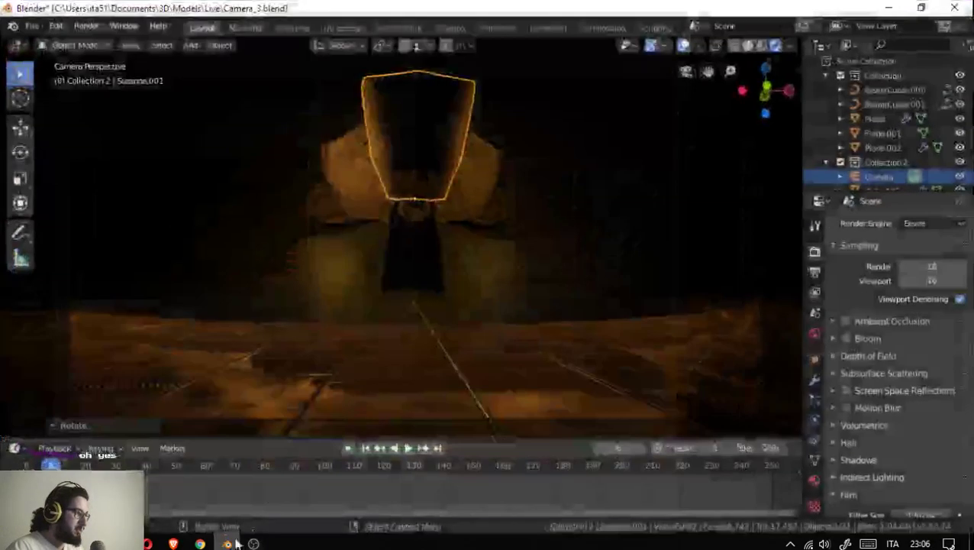
click(254, 544)
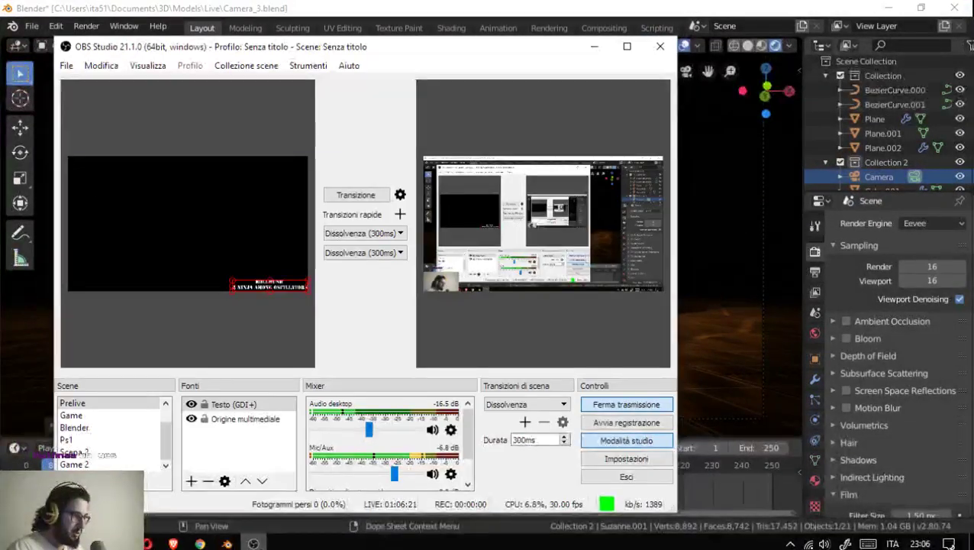
click(253, 544)
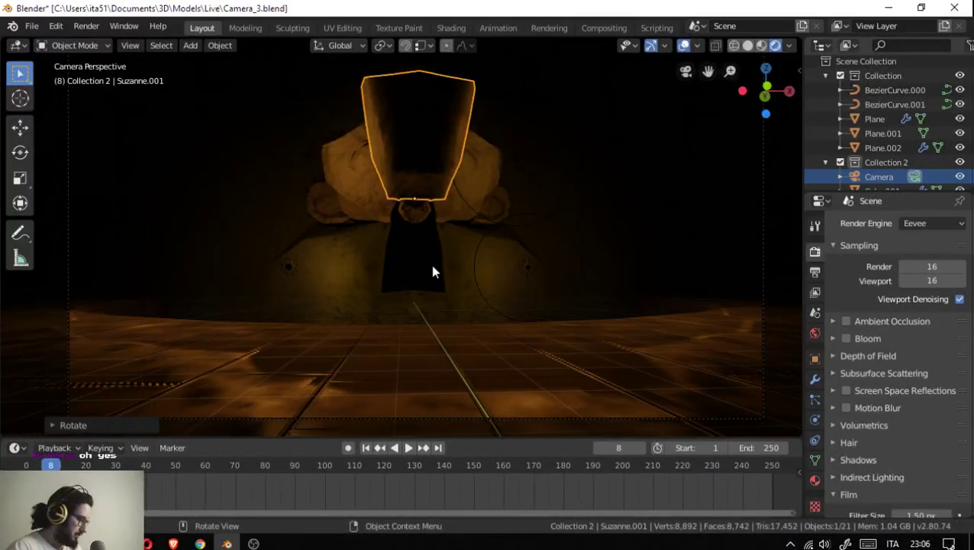
key(ctrl+z)
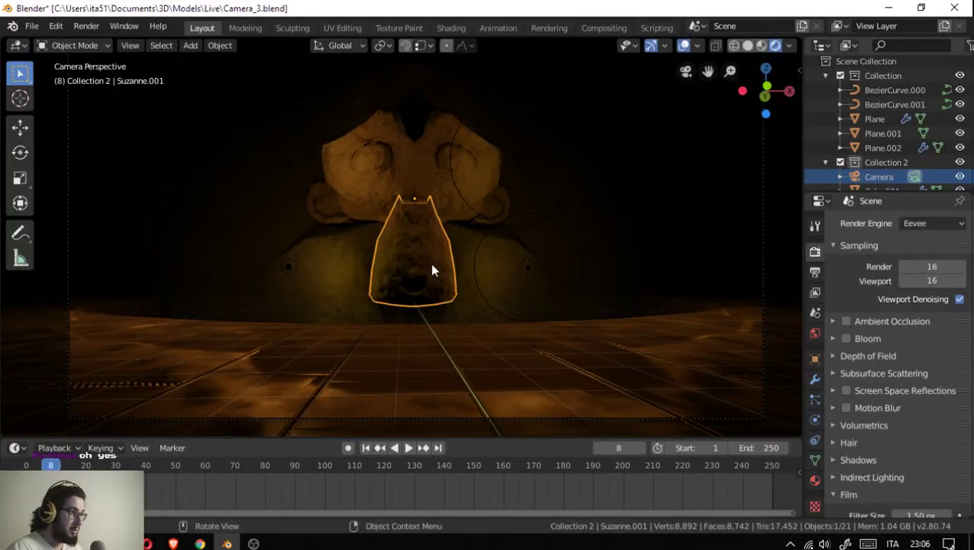
key(ctrl+s)
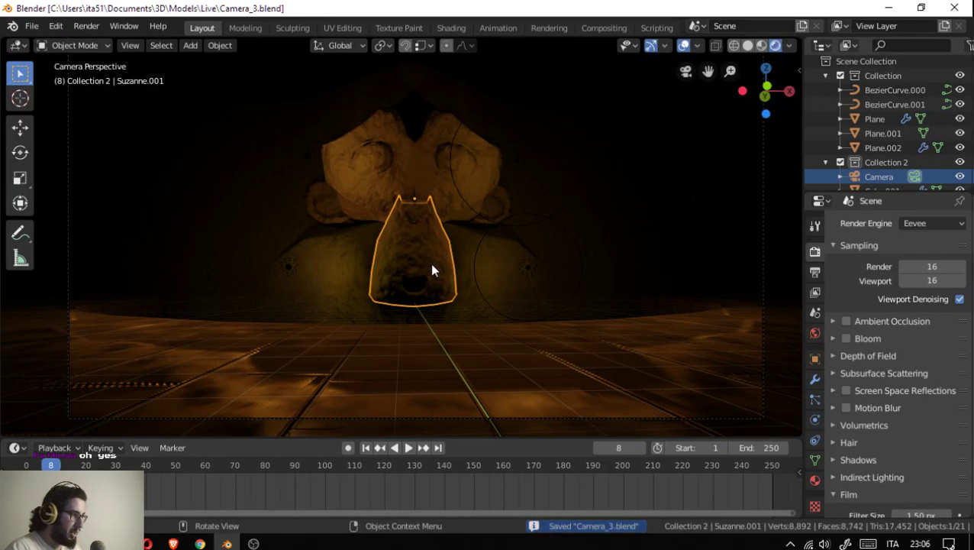
- Orbit and fly into the corridor of statues, then look through the scene camera again
middle_drag(441, 269, 444, 299)
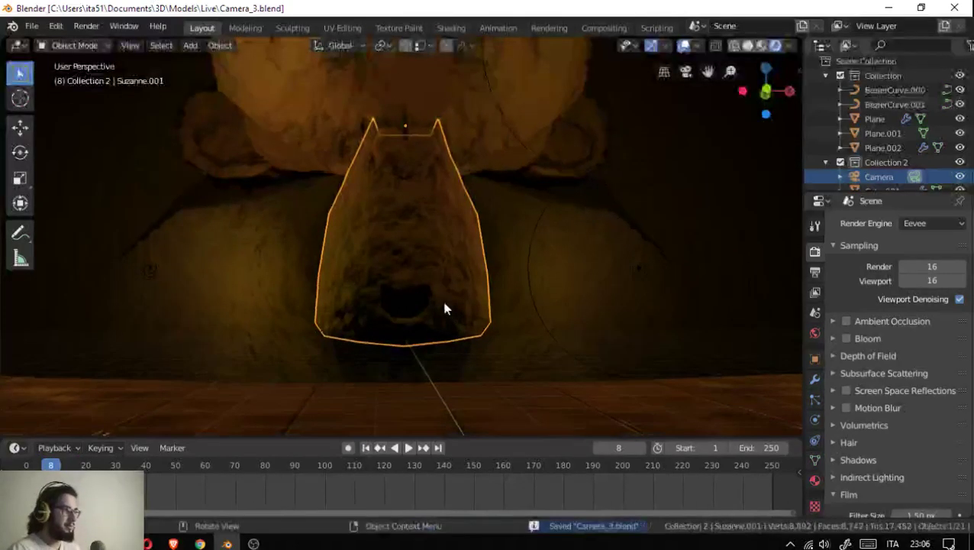
scroll(446, 307, down, 2)
scroll(446, 307, down, 3)
scroll(446, 304, down, 3)
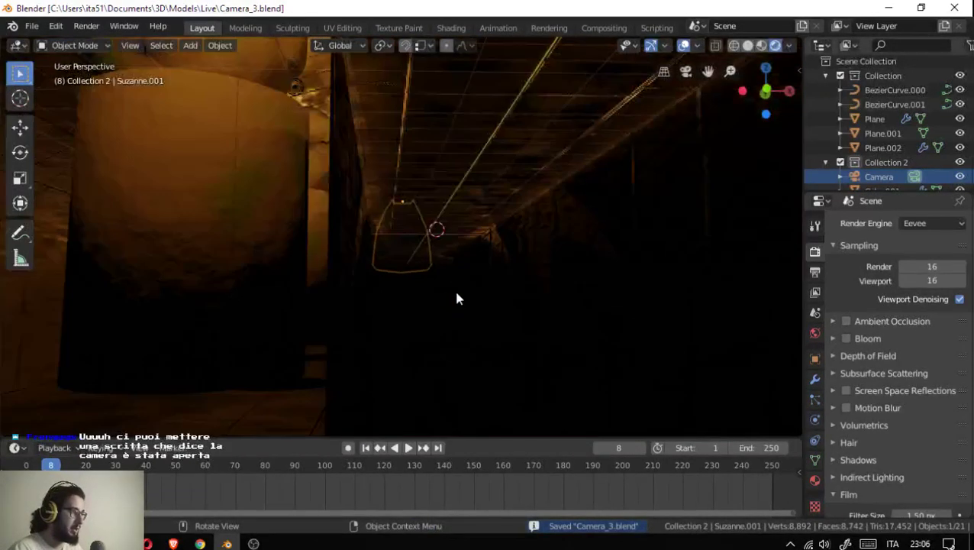
scroll(453, 288, down, 1)
mouse_move(453, 330)
middle_down()
mouse_move(449, 289)
mouse_move(464, 297)
mouse_move(456, 306)
middle_up()
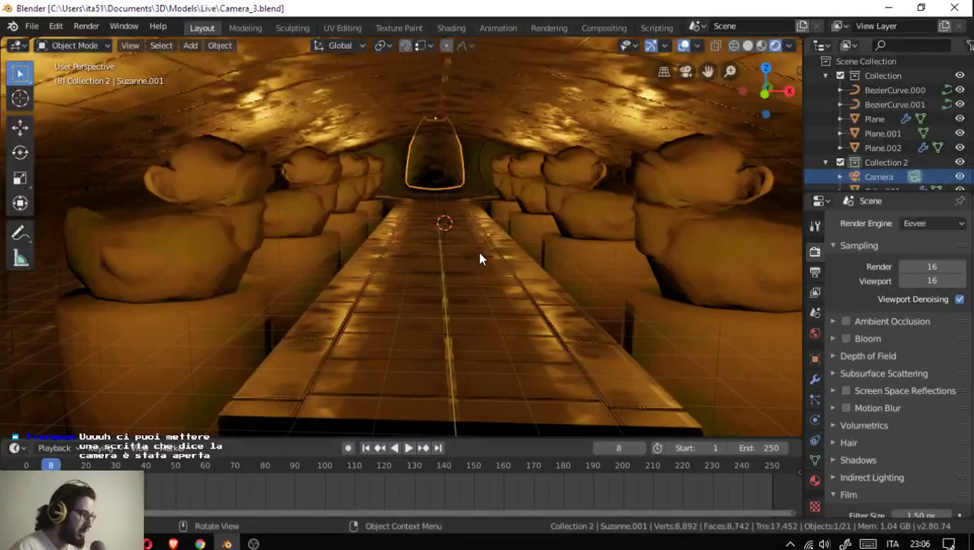
key(shift+grave)
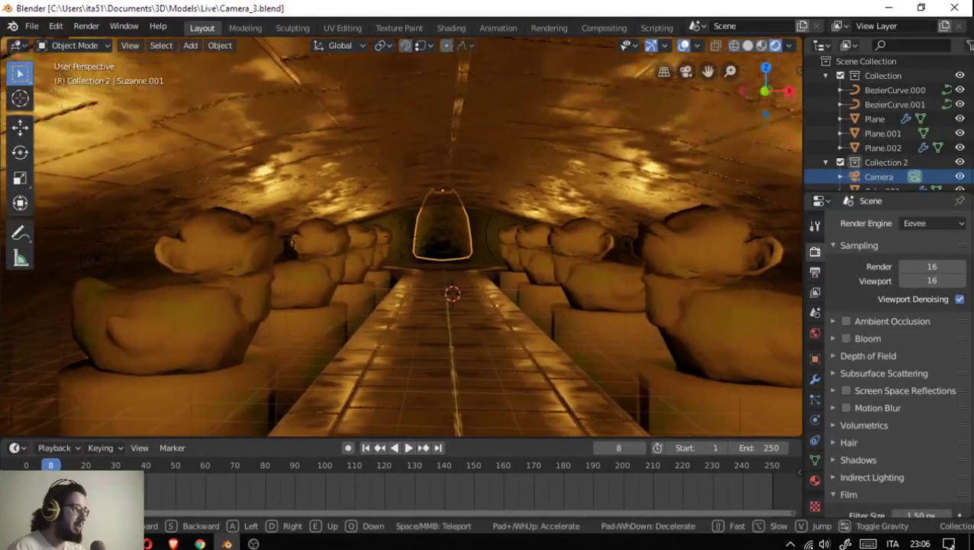
click(404, 243)
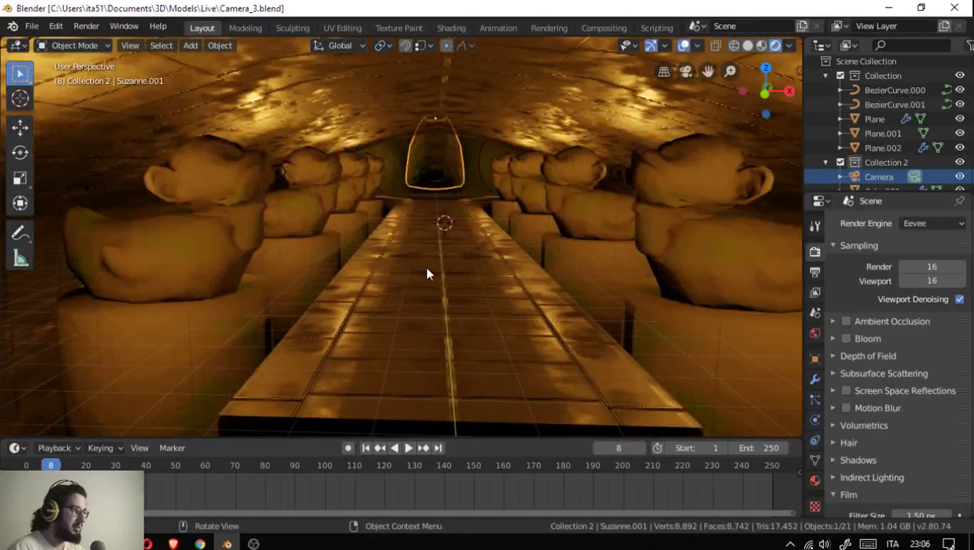
scroll(414, 268, down, 6)
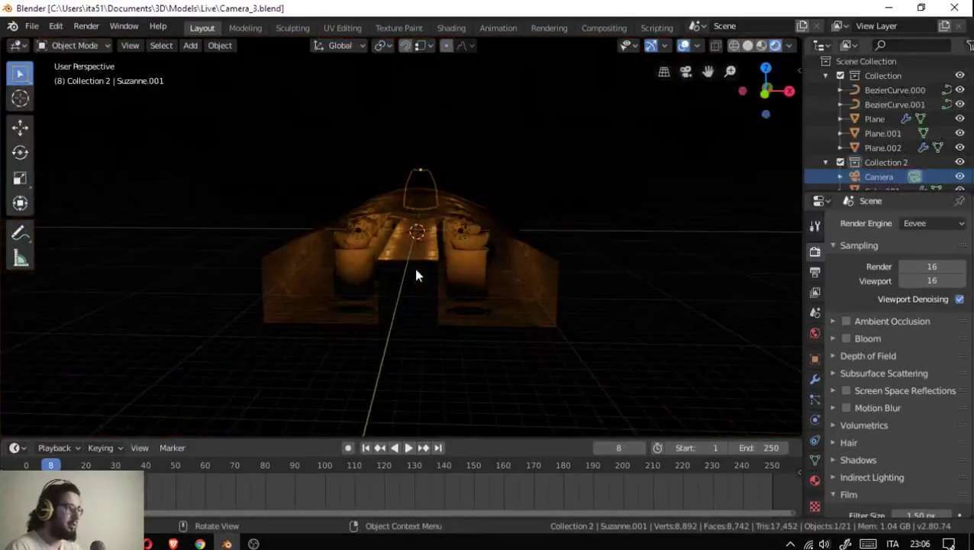
scroll(413, 267, up, 3)
scroll(413, 267, up, 3)
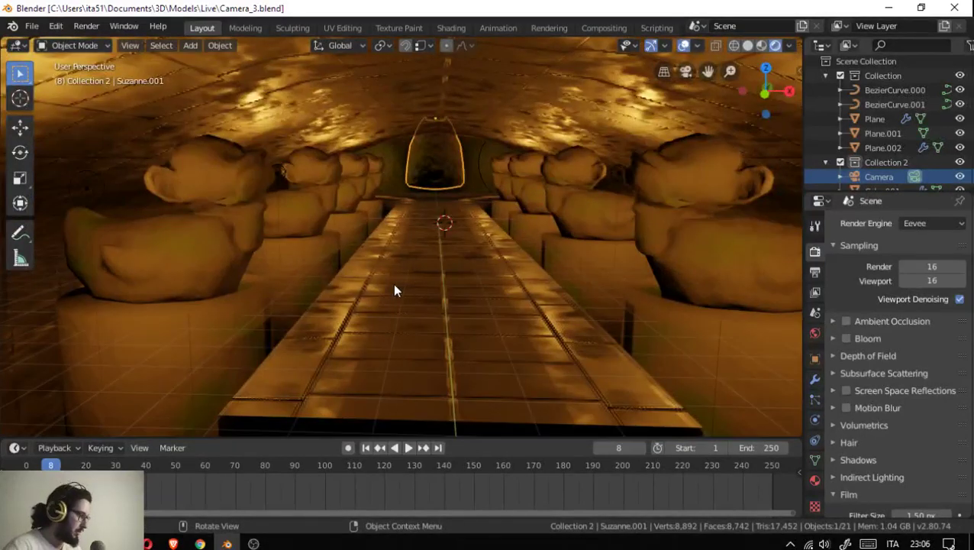
key(ctrl+alt+KP_0)
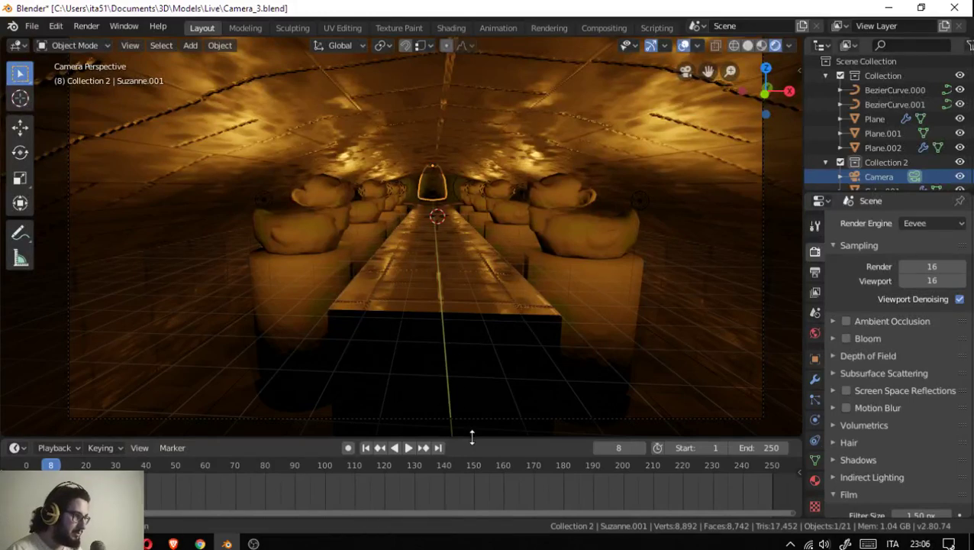
- Enlarge the timeline and walk the camera forward until the nearest duck statue fills the left
drag(467, 438, 475, 392)
mouse_move(475, 392)
middle_down()
mouse_move(488, 231)
mouse_move(494, 241)
middle_up()
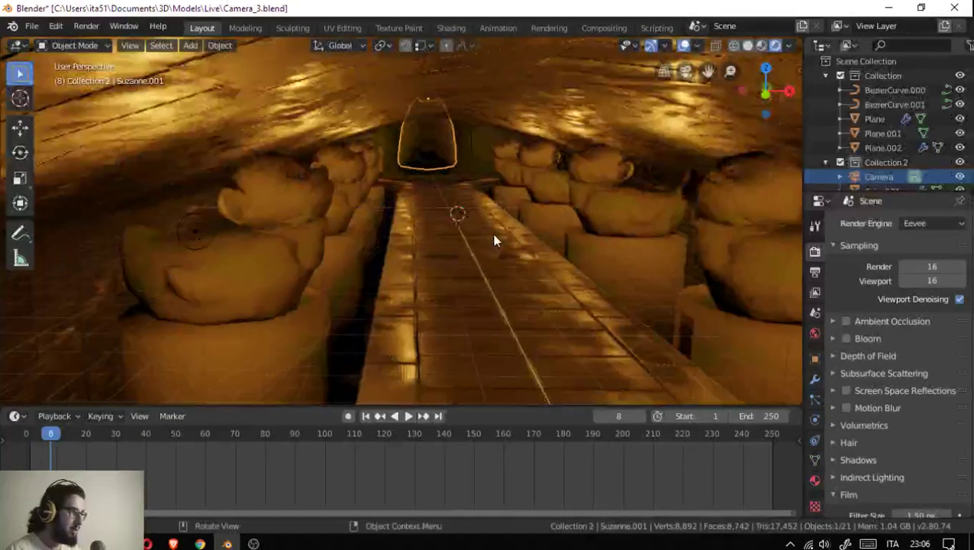
key(KP_0)
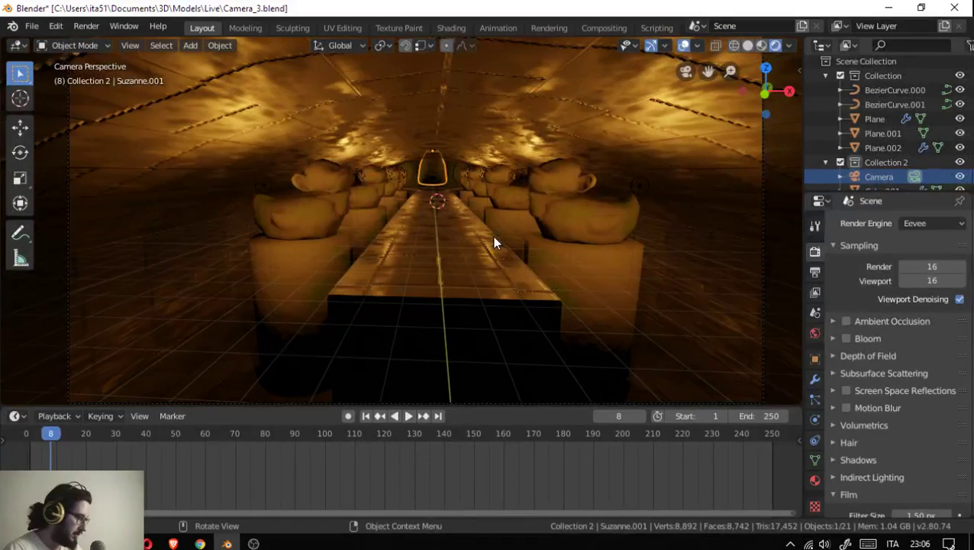
key(shift+grave)
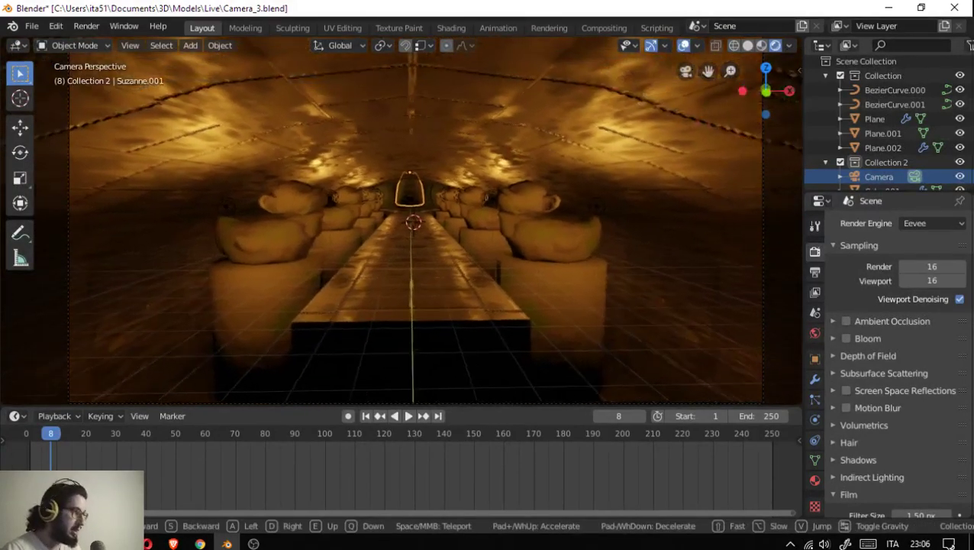
key(w)
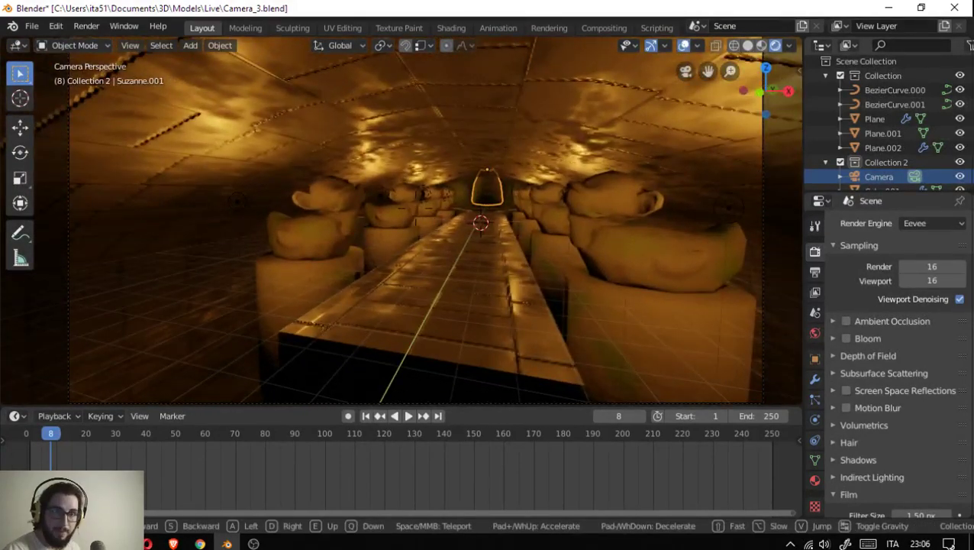
key(w)
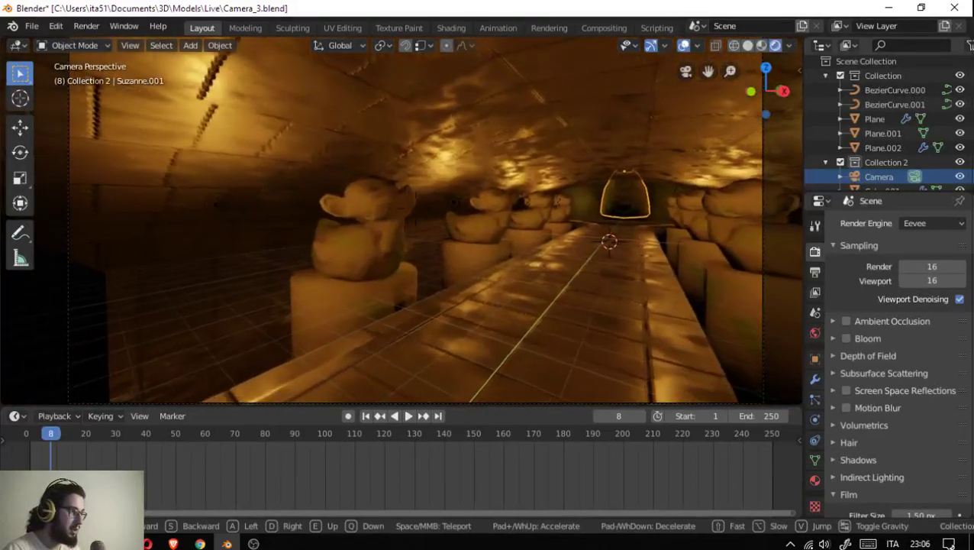
key(w)
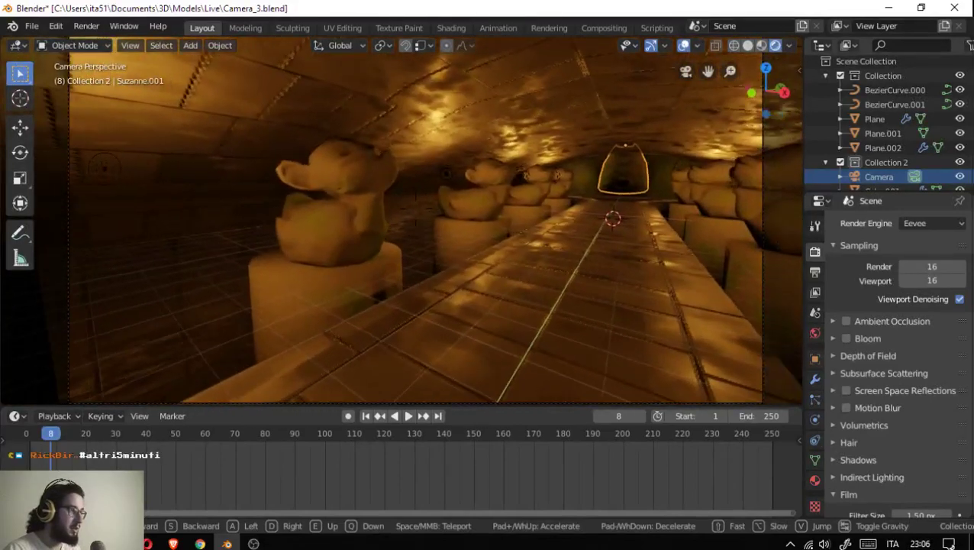
key(w)
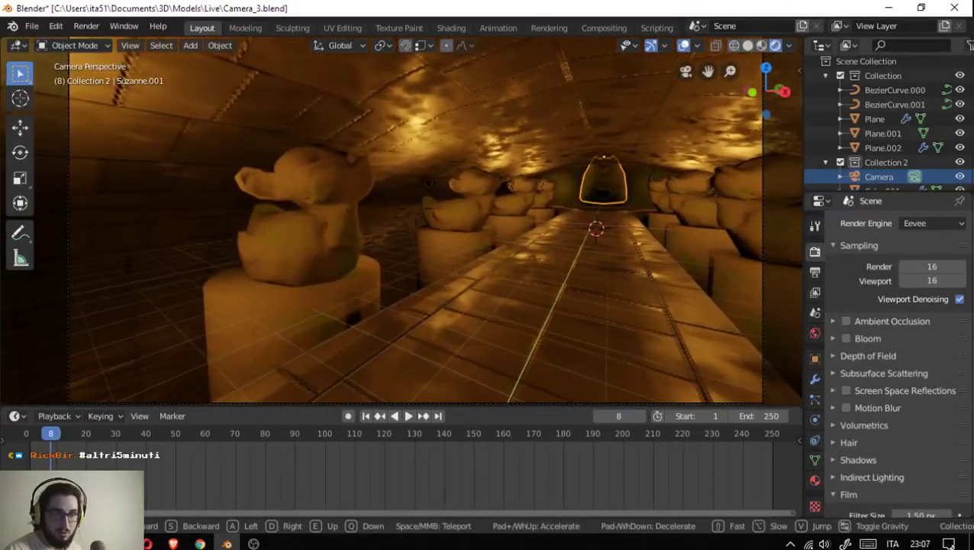
key(w)
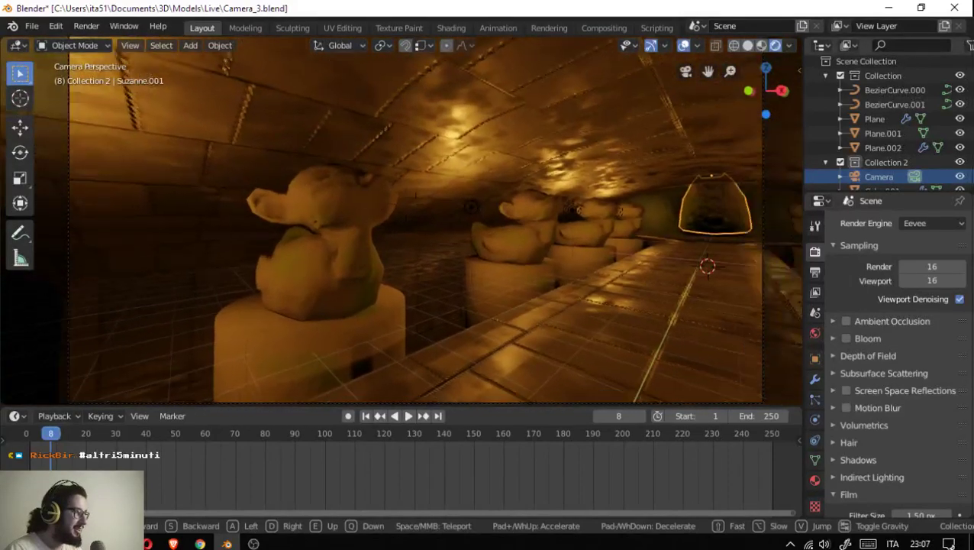
click(403, 227)
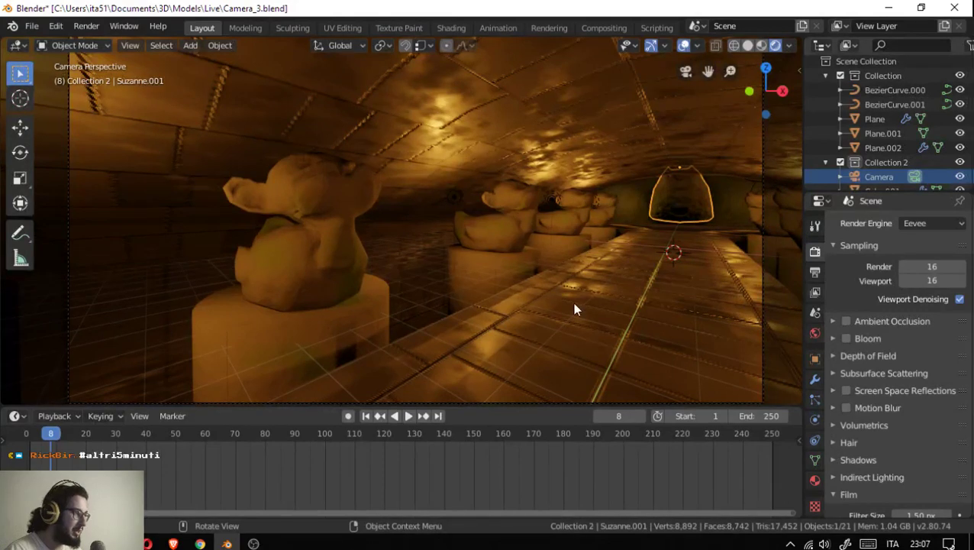
- Make the camera the active object and bring up the Insert Keyframe menu
click(767, 379)
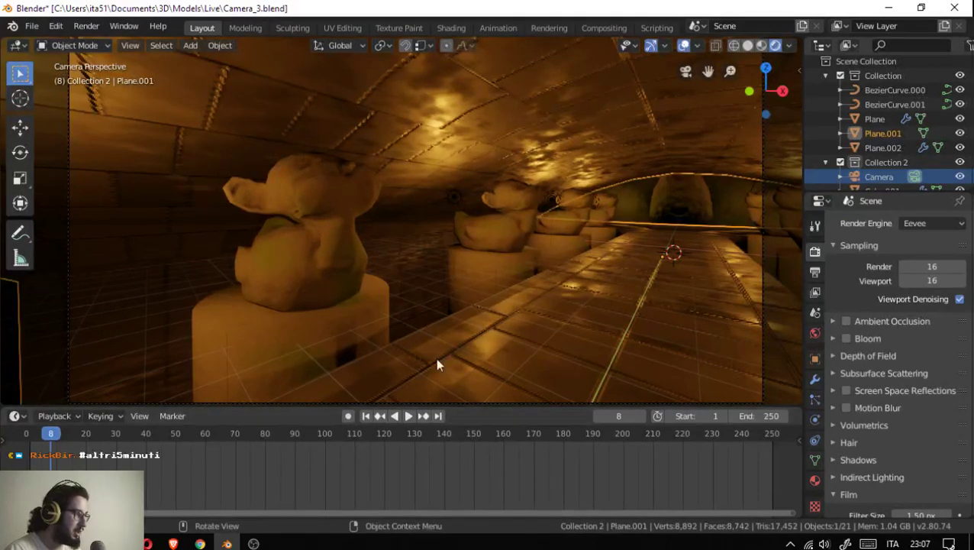
click(762, 201)
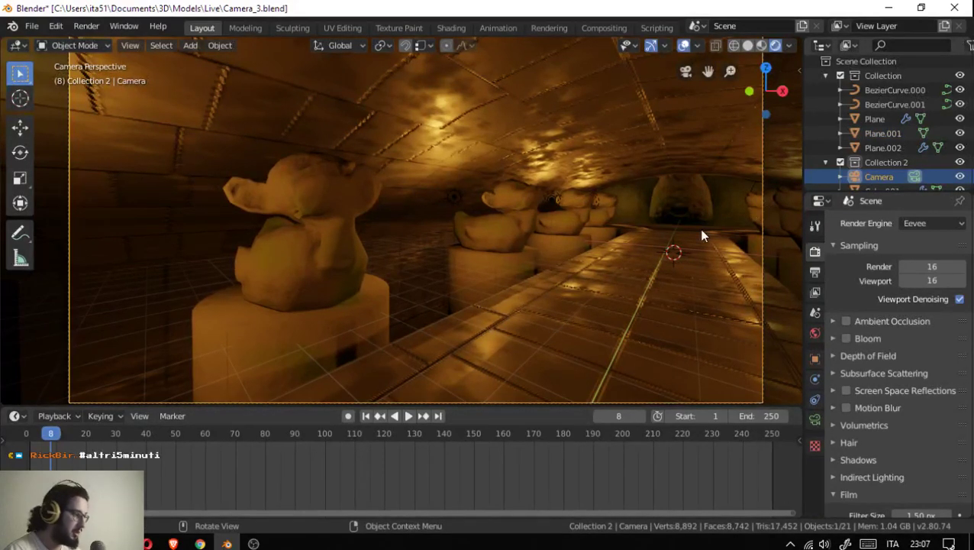
key(i)
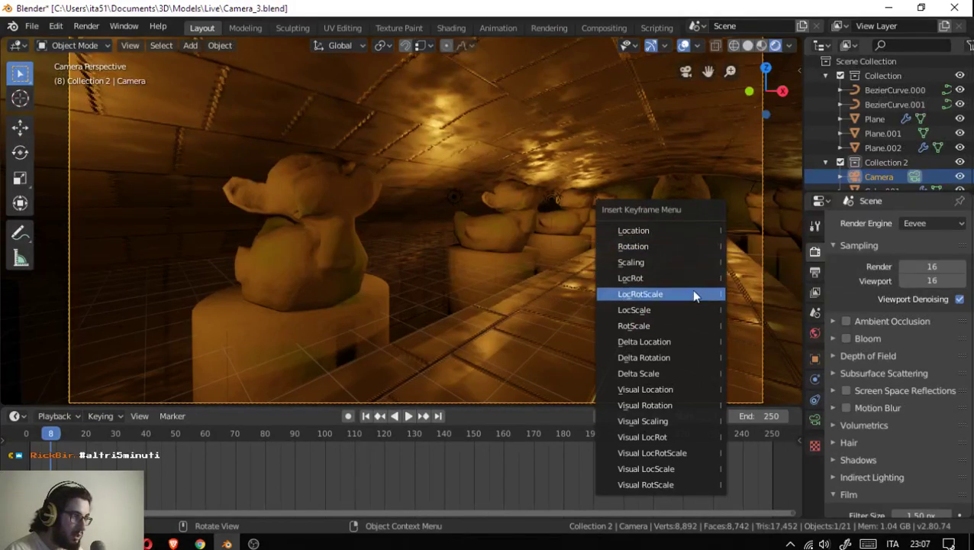
- Key the camera's LocRotScale, slide that keyframe to the timeline start, and rewind to frame 0
click(694, 295)
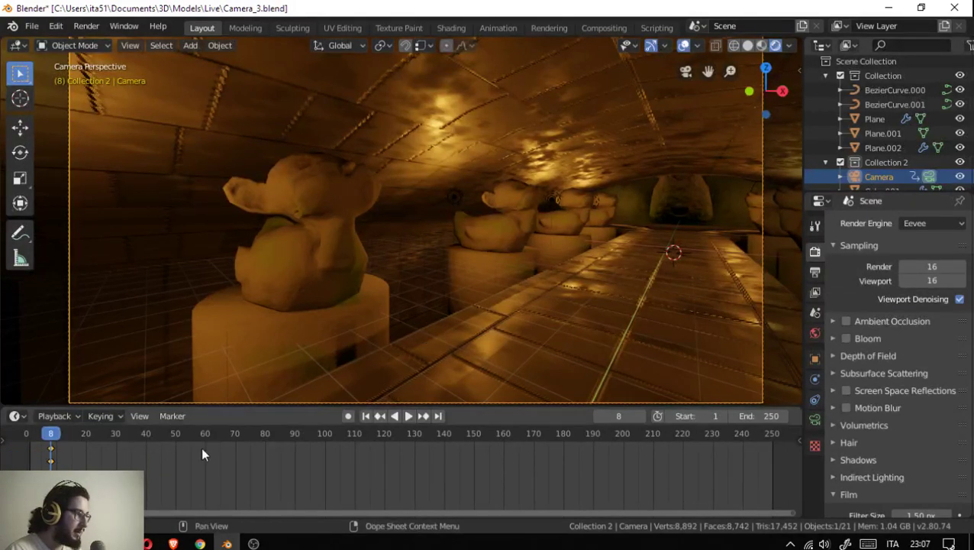
key(space)
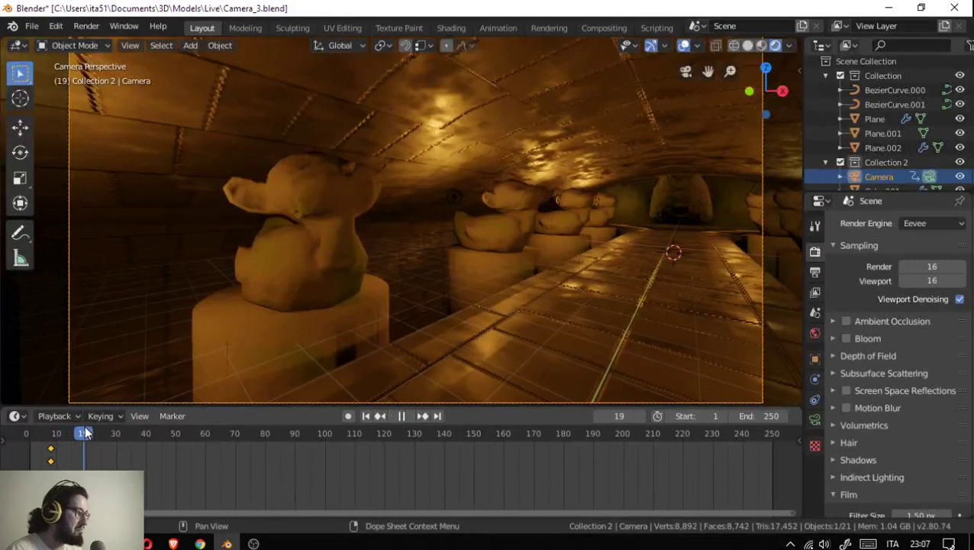
click(50, 435)
key(space)
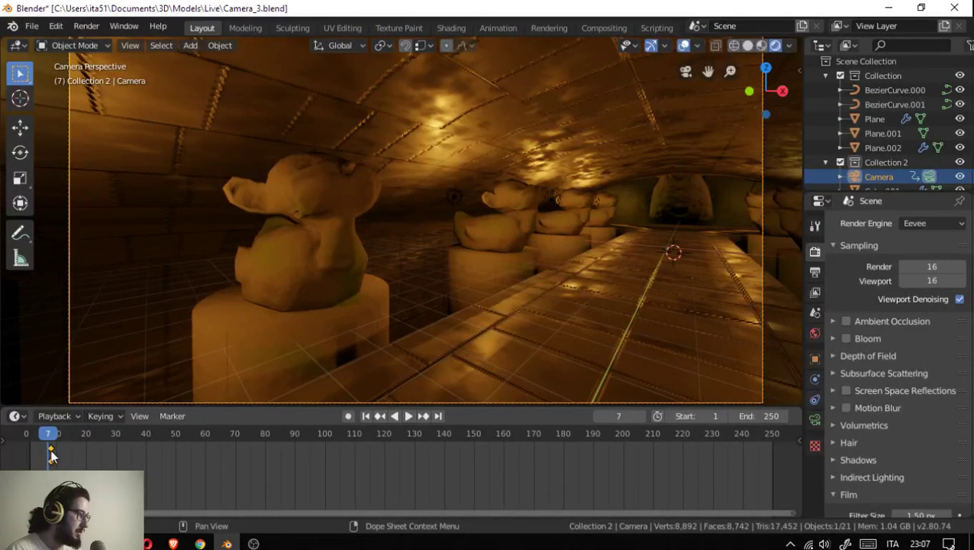
drag(51, 456, 40, 447)
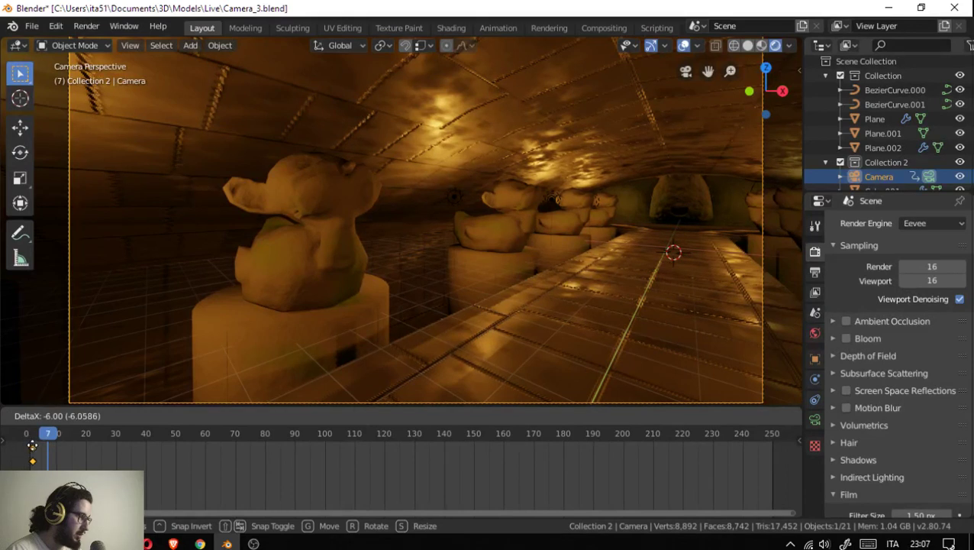
drag(29, 443, 29, 444)
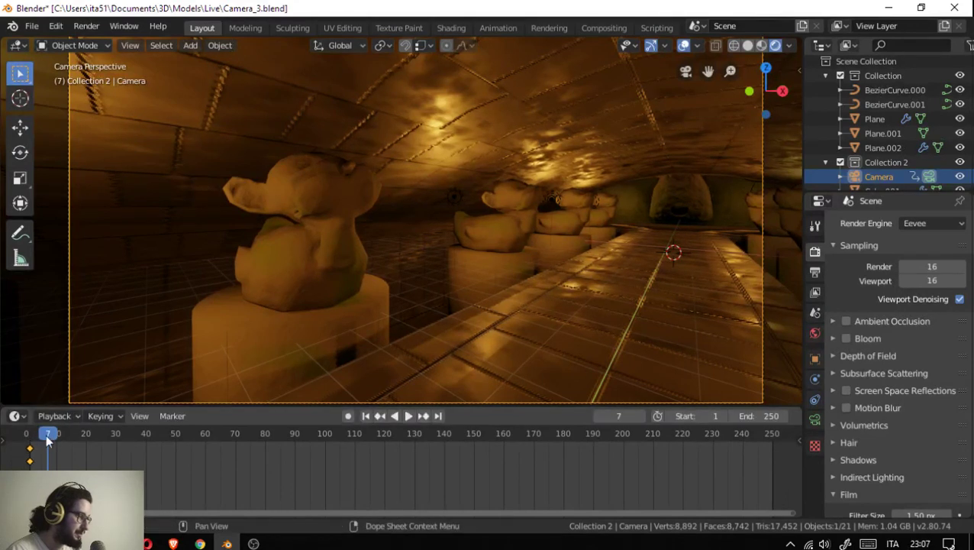
key(space)
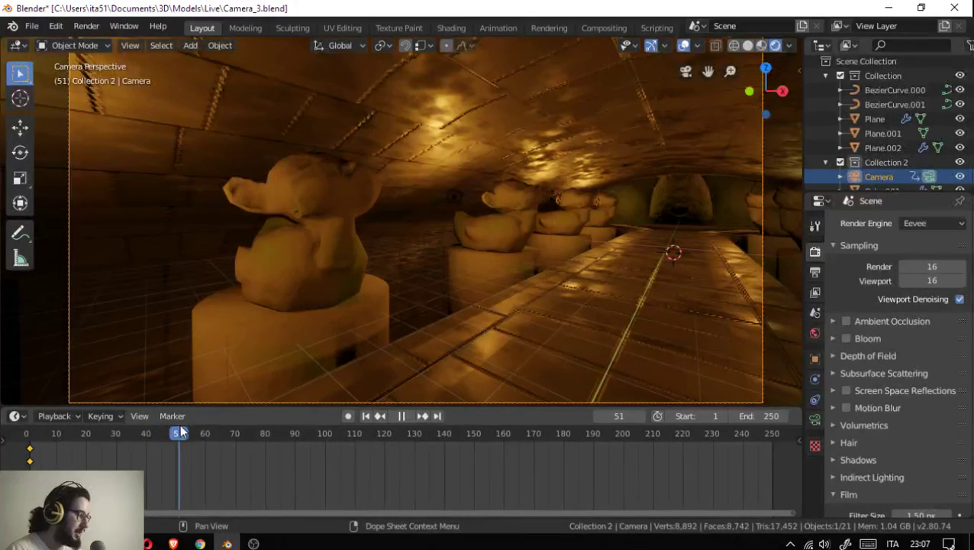
key(space)
drag(179, 433, 28, 451)
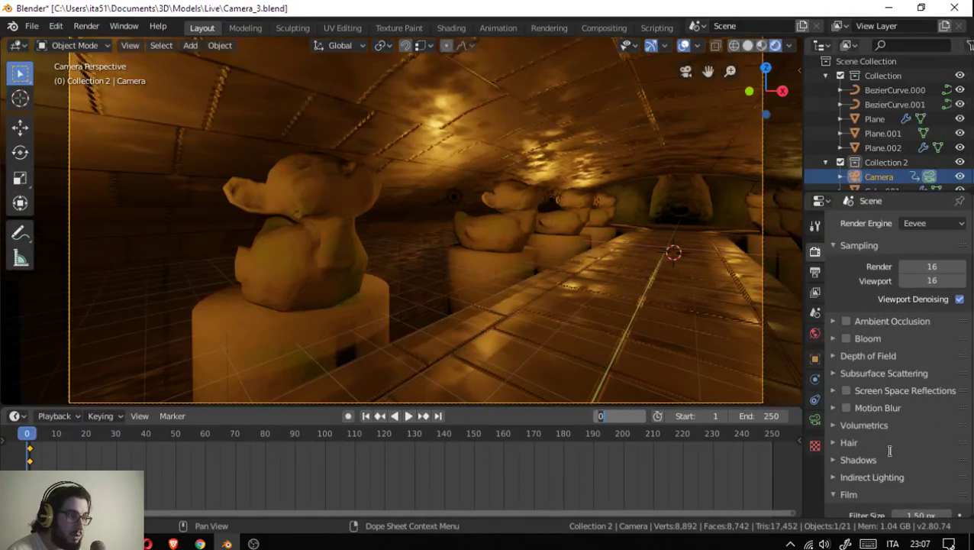
- Check the output frame range settings and jump to frame 120
click(815, 274)
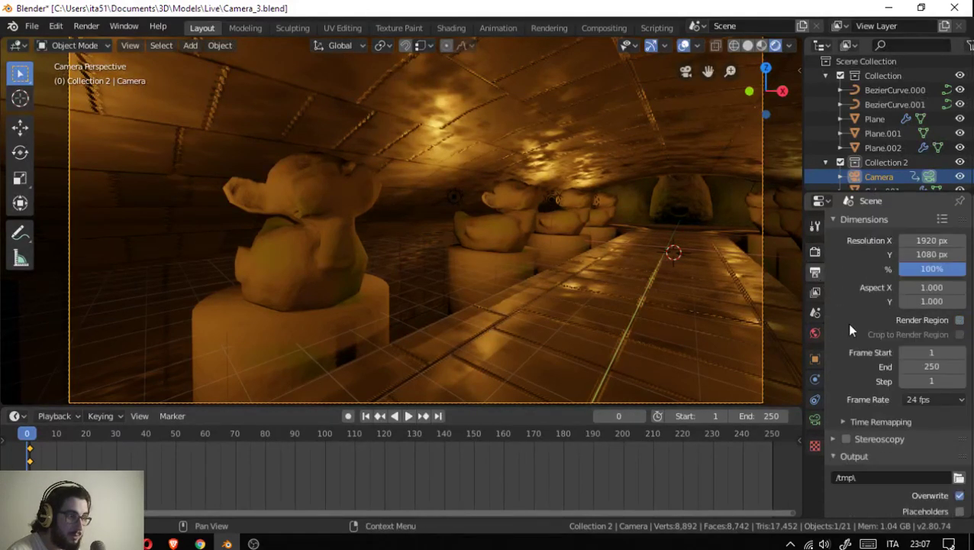
scroll(875, 365, down, 2)
scroll(875, 365, down, 2)
scroll(876, 365, up, 2)
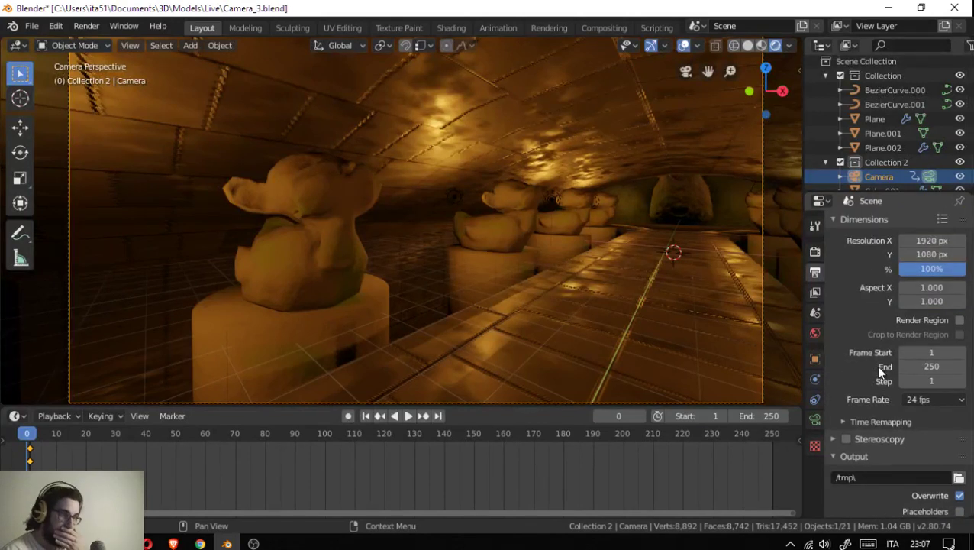
scroll(875, 365, down, 2)
text(215)
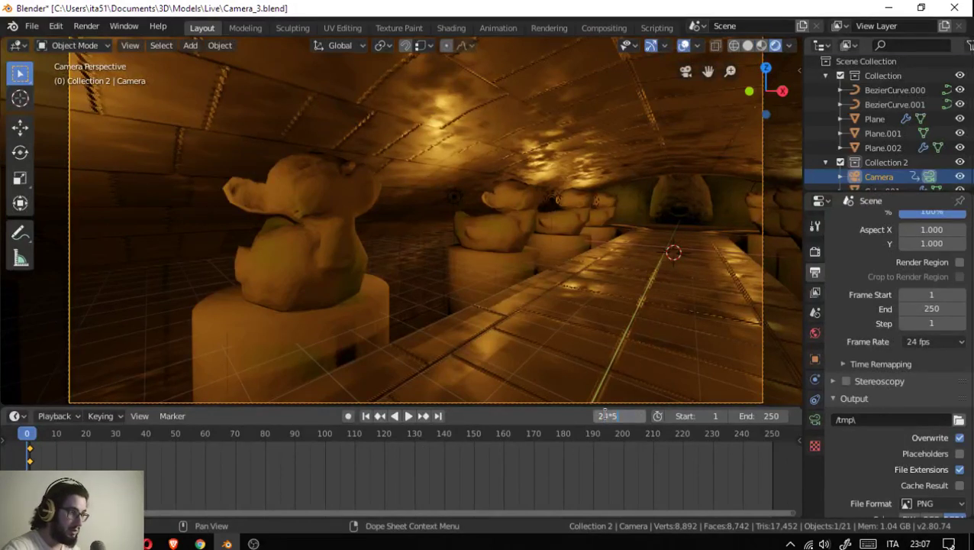
key(Return)
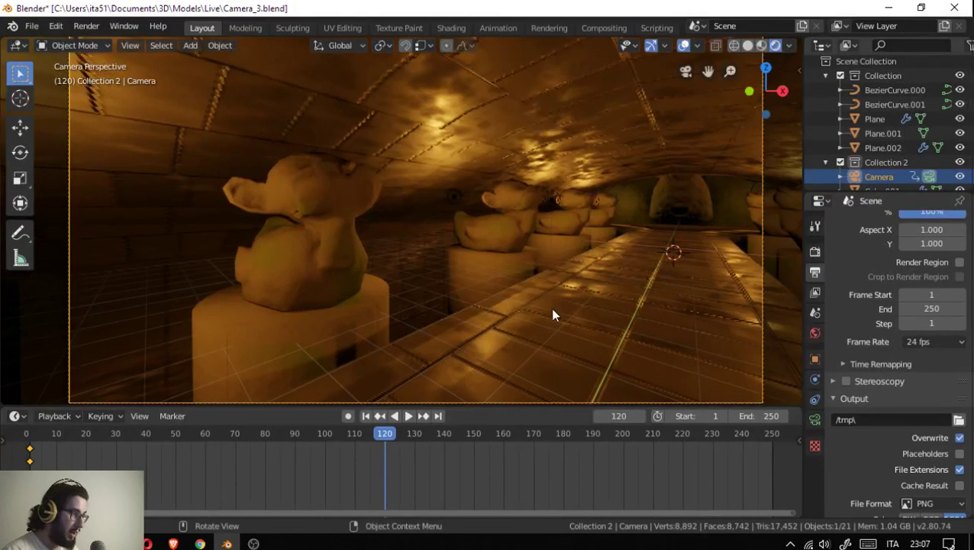
key(a)
key(c)
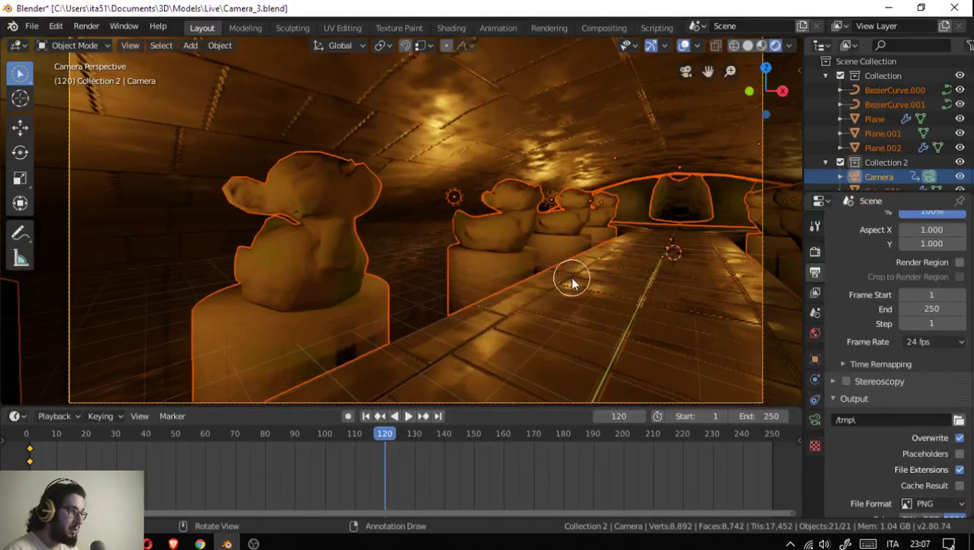
right_click(570, 276)
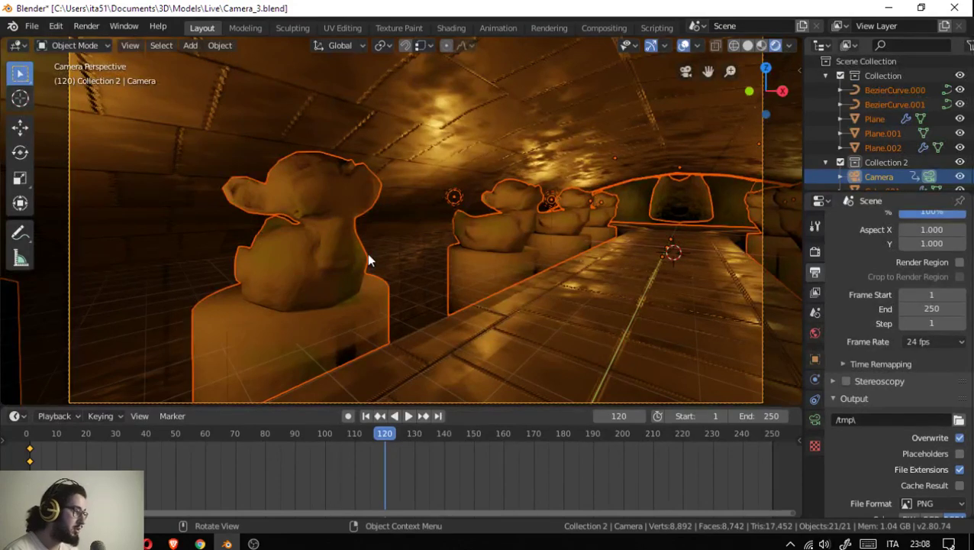
- Walk the camera further down the corridor, sliding left and tilting up
key(shift+grave)
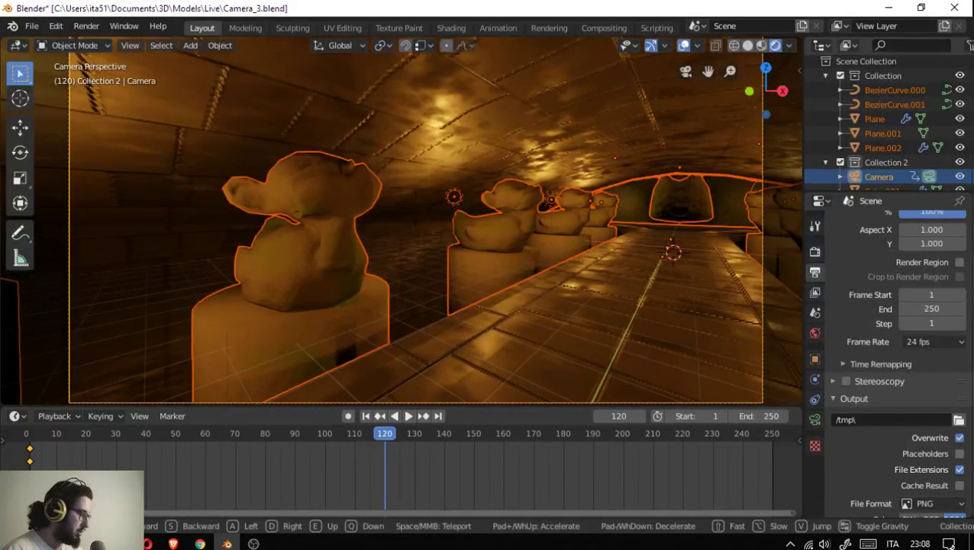
key(w)
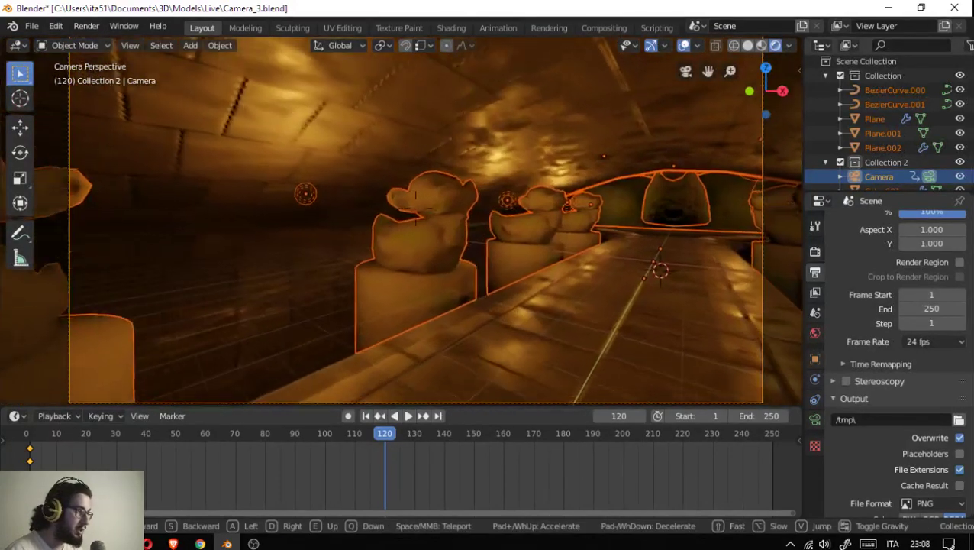
key(a)
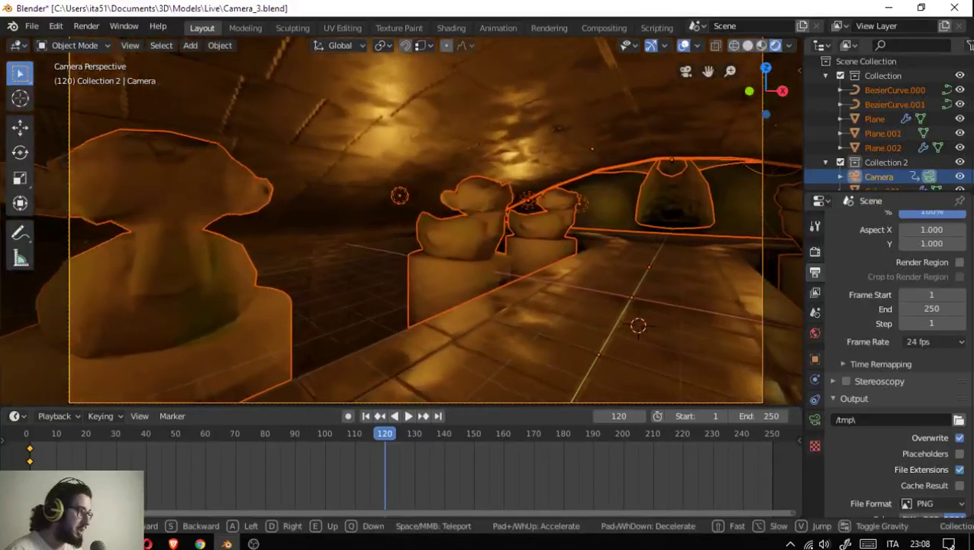
key(a)
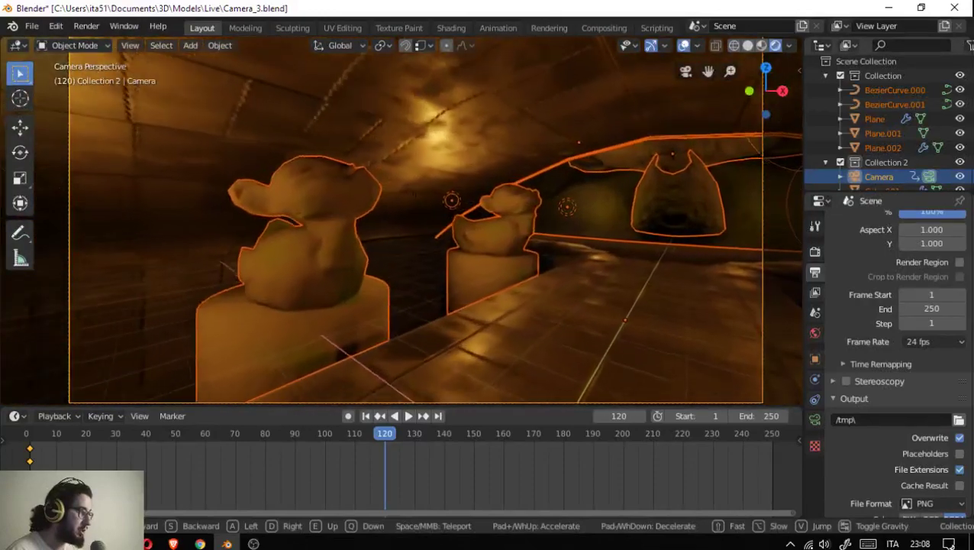
key(w)
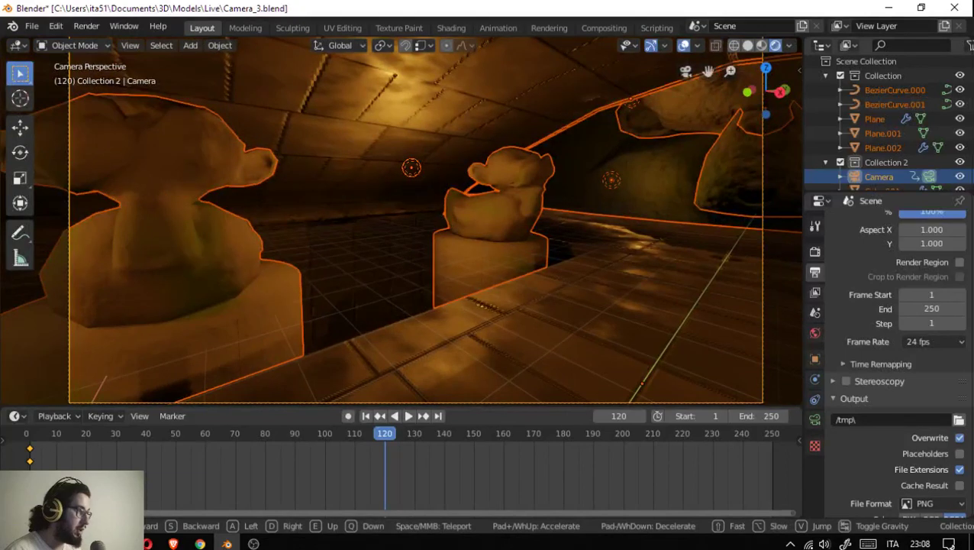
click(403, 227)
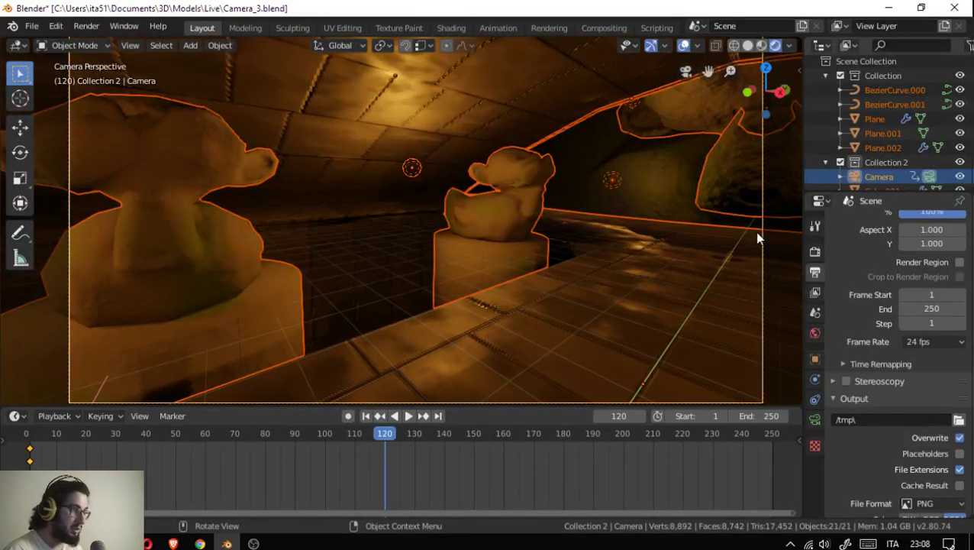
- Reselect the camera and key its location, rotation and scale at frame 120
click(862, 147)
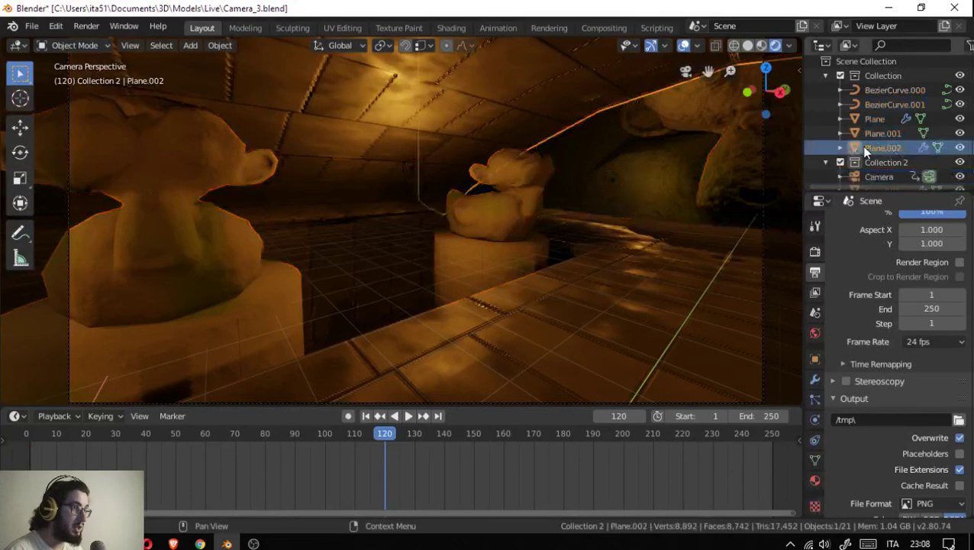
click(883, 177)
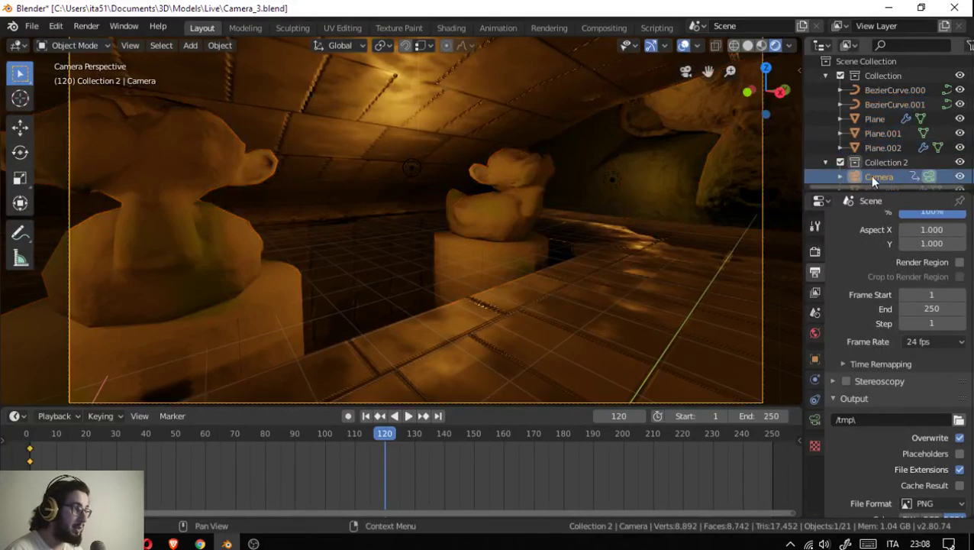
key(i)
click(646, 212)
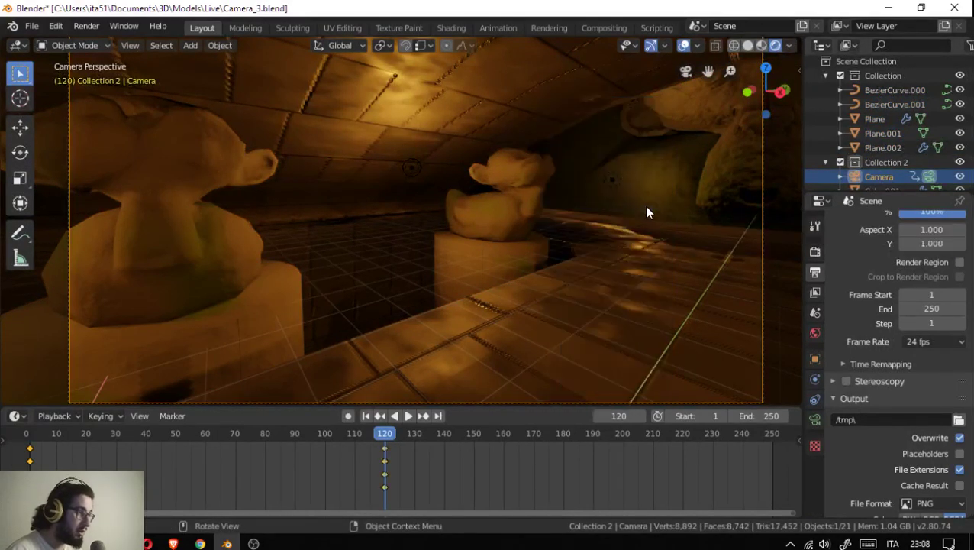
- Slide the frame-120 camera keys to about frame 240 and replay the fly-through
click(365, 416)
click(408, 415)
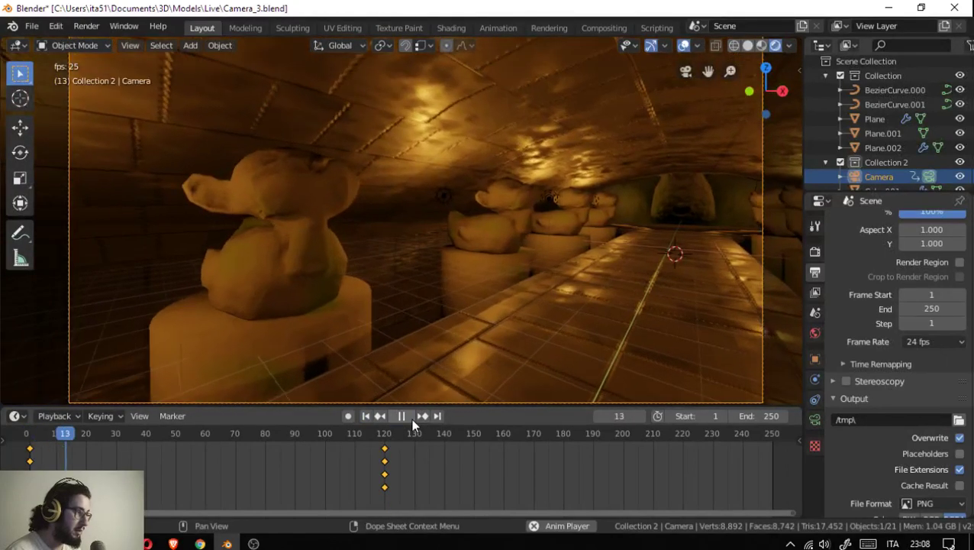
click(410, 418)
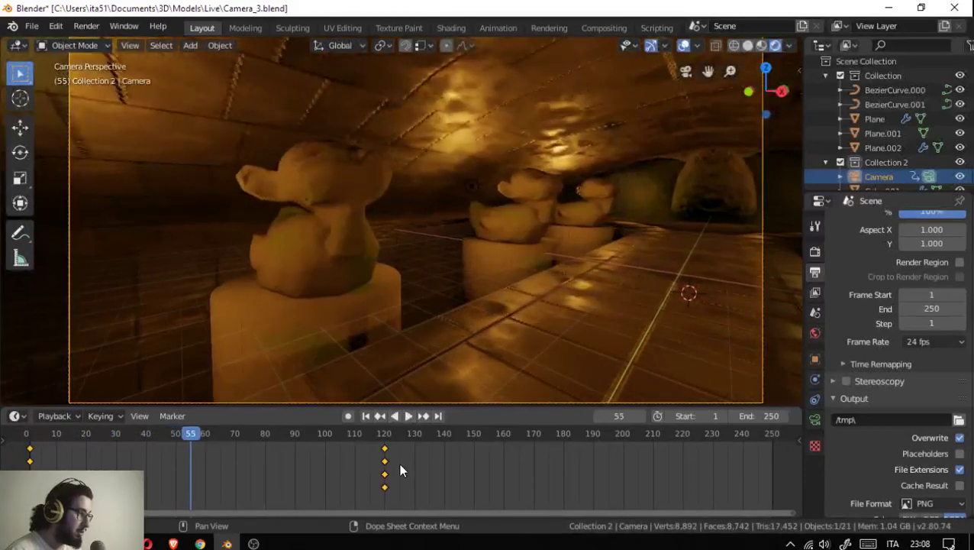
drag(385, 455, 501, 439)
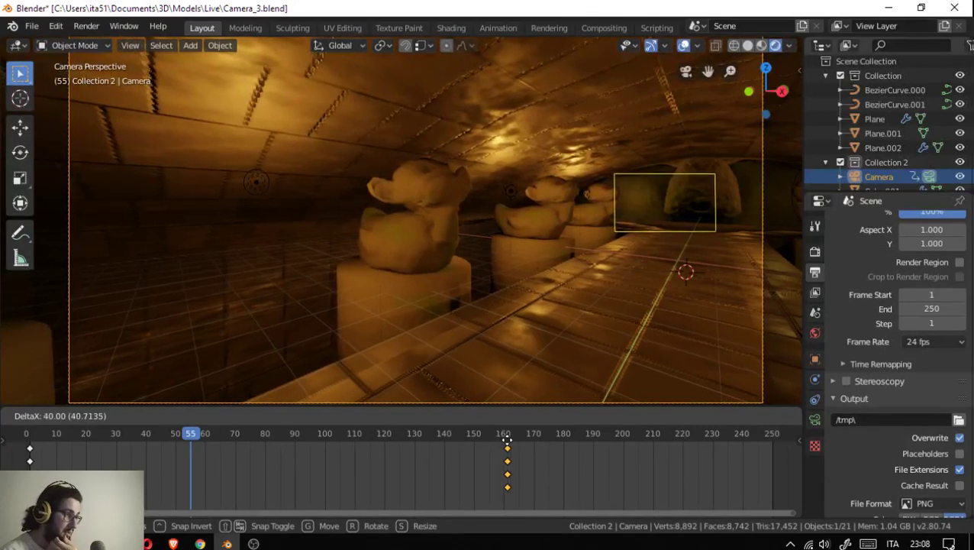
mouse_move(502, 439)
mouse_down()
mouse_move(670, 432)
mouse_move(745, 440)
mouse_up()
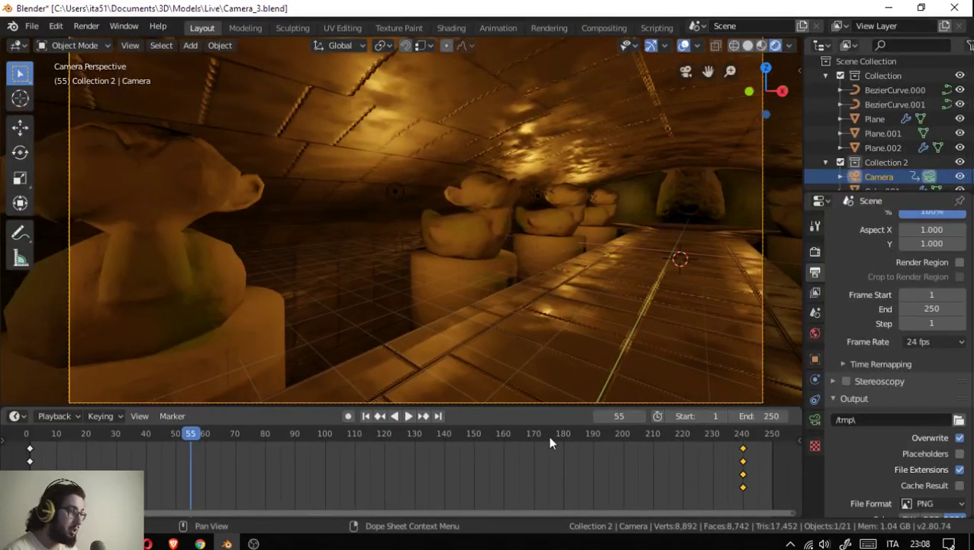
key(space)
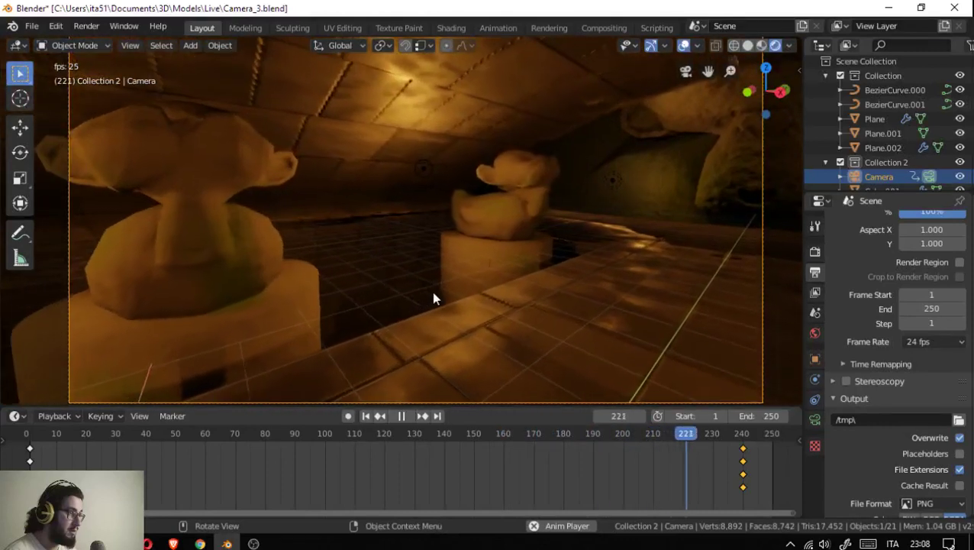
key(space)
key(space)
key(space)
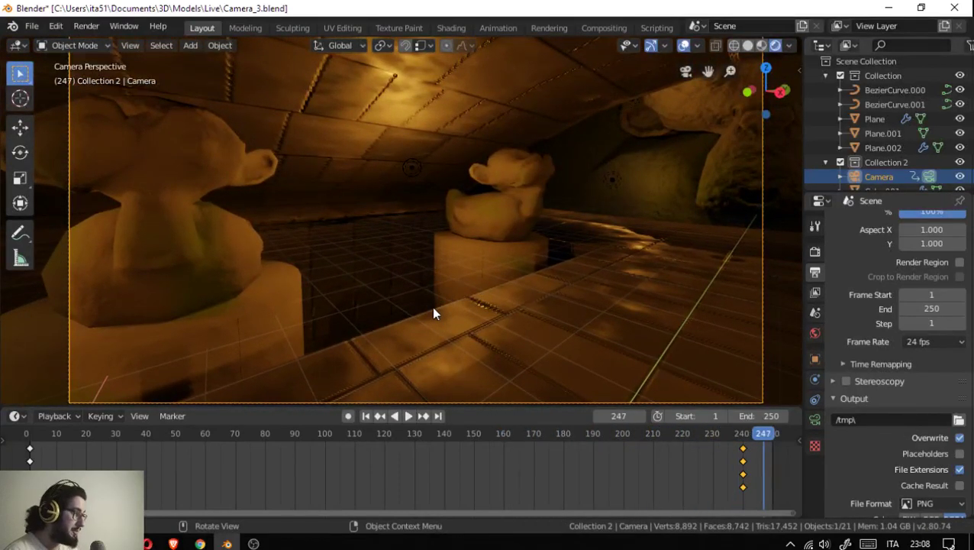
mouse_move(615, 433)
mouse_down()
mouse_move(26, 458)
mouse_move(339, 493)
mouse_move(556, 476)
mouse_move(711, 449)
mouse_move(201, 451)
mouse_move(618, 461)
mouse_move(735, 452)
mouse_move(662, 451)
mouse_up()
key(space)
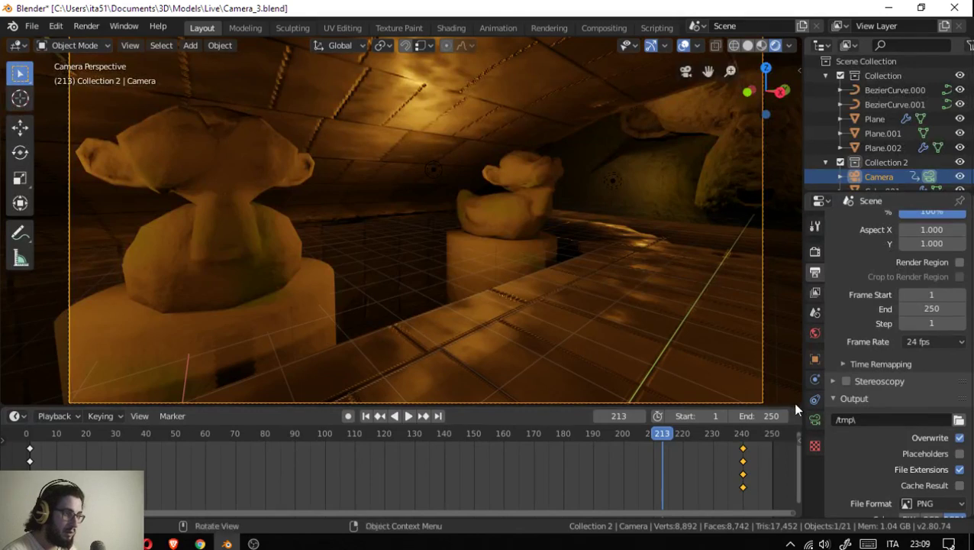
- Split a new area beside the timeline, make it a Graph Editor, and frame the camera curves
mouse_move(790, 405)
mouse_down()
mouse_move(751, 297)
mouse_move(426, 315)
mouse_up()
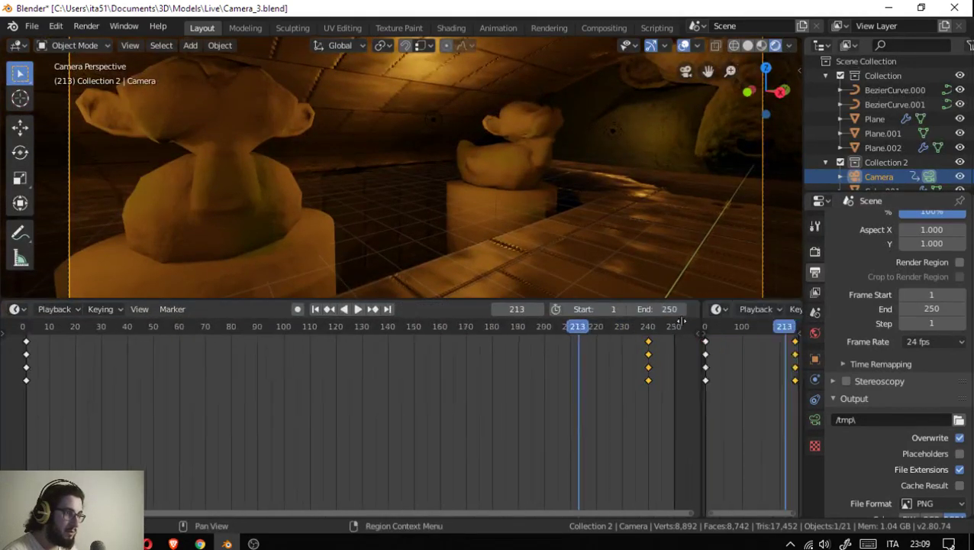
click(440, 310)
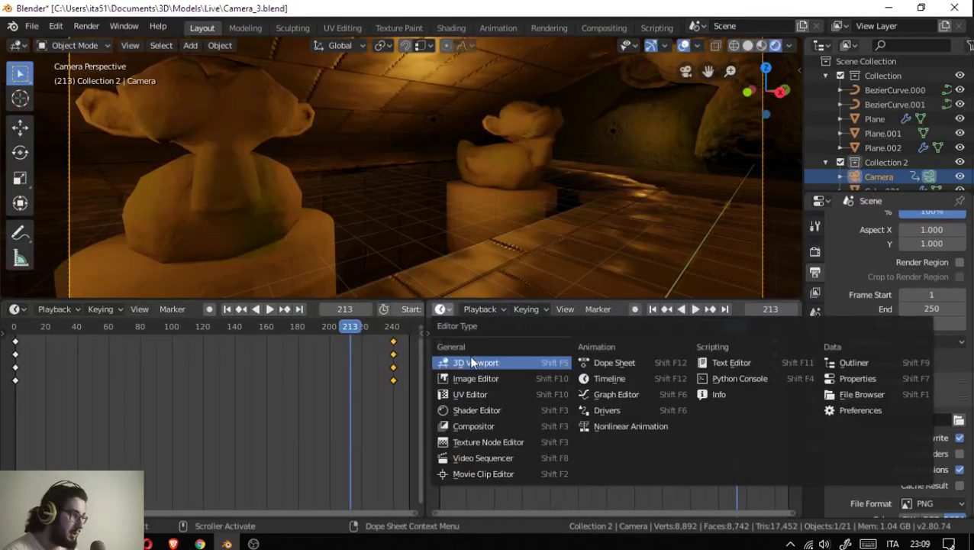
click(644, 393)
middle_drag(673, 401, 612, 410)
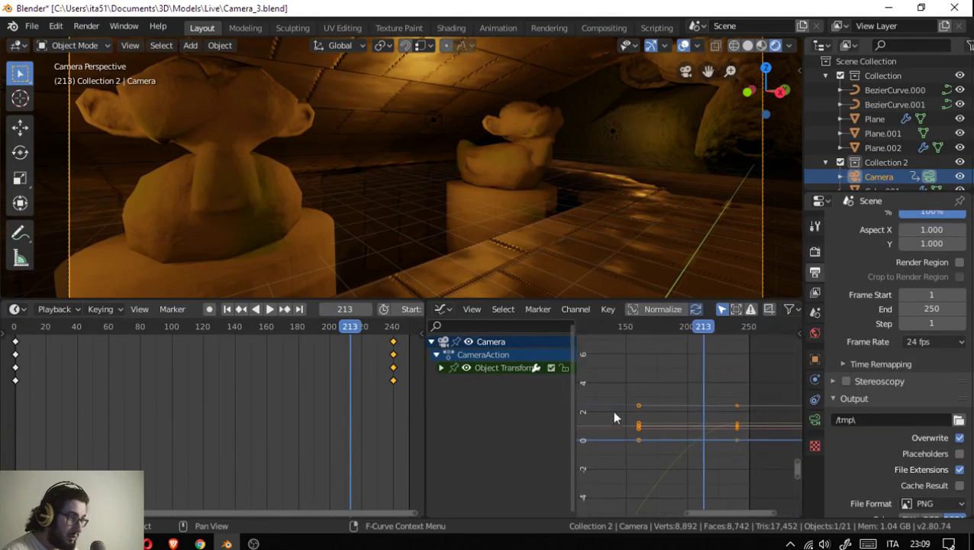
scroll(641, 422, down, 3)
- Select the camera's curve and set its keyframes to Linear interpolation
click(674, 454)
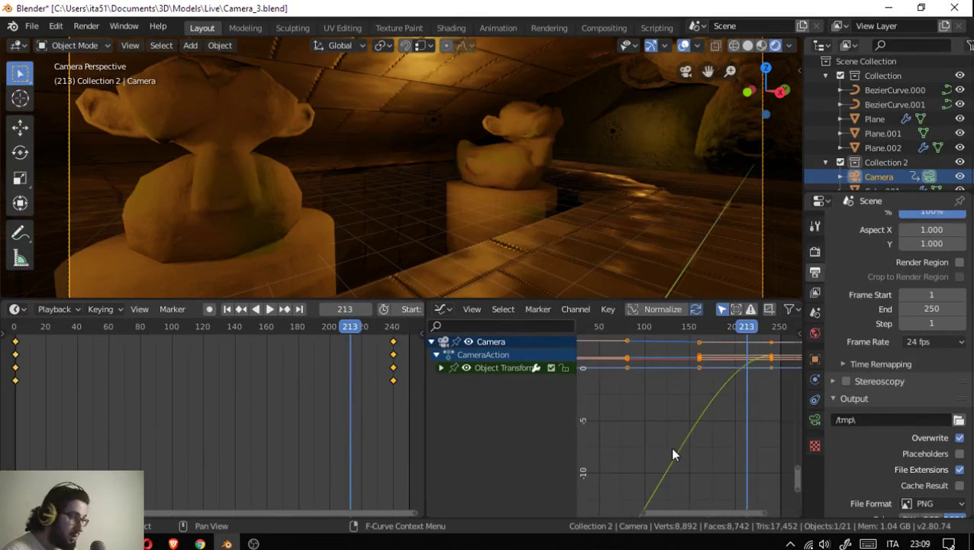
key(t)
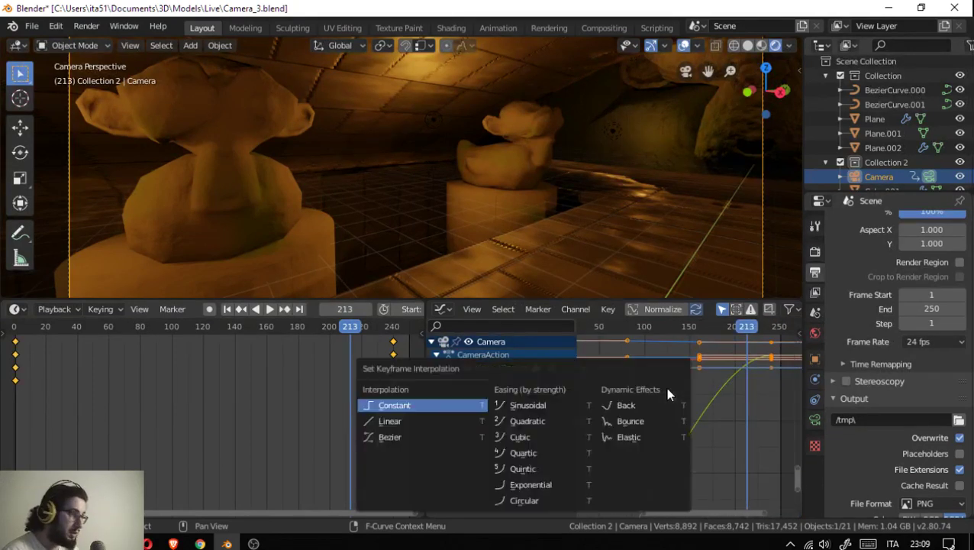
click(430, 419)
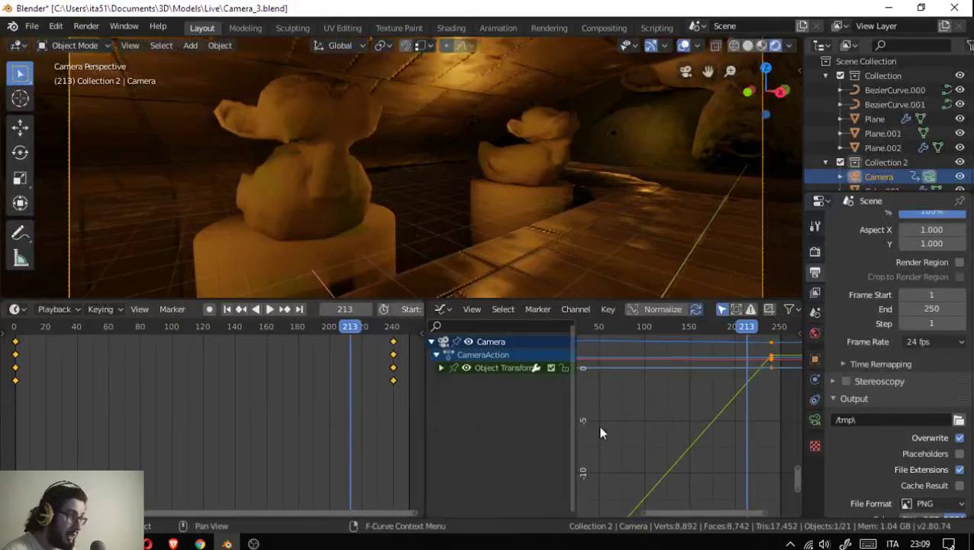
- Play back the linear motion, then restore the smooth eased Bezier curves
key(shift+ctrl+space)
drag(315, 333, 77, 353)
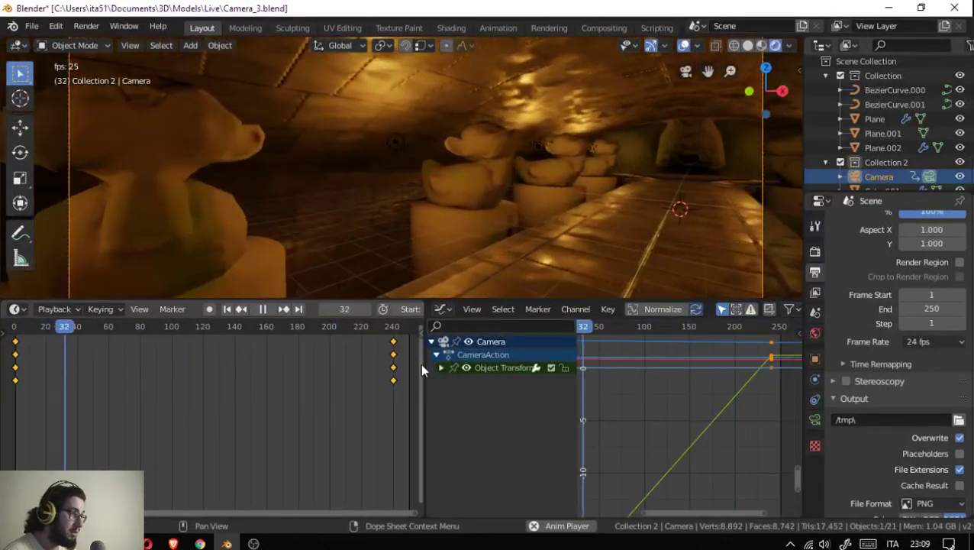
scroll(727, 432, down, 2)
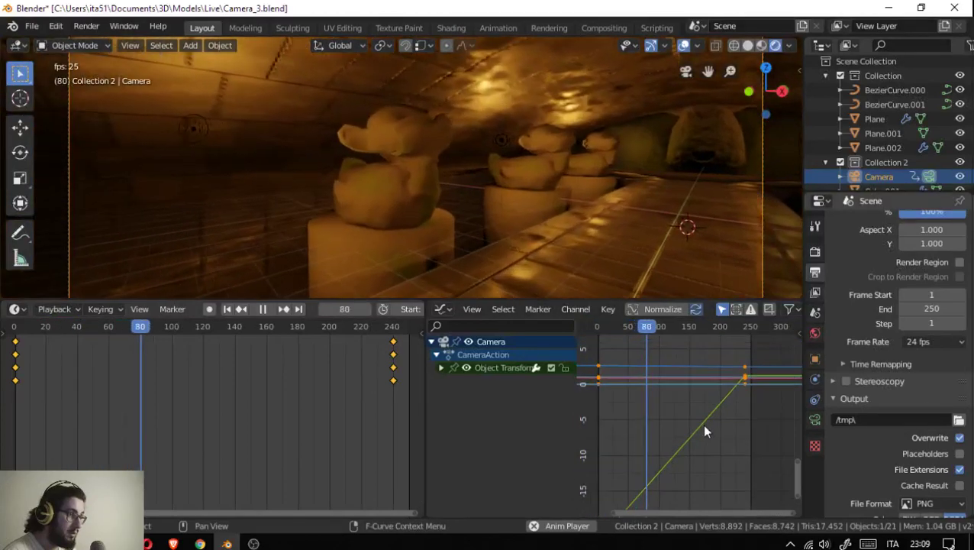
mouse_move(702, 423)
middle_down()
mouse_move(717, 398)
mouse_move(717, 406)
middle_up()
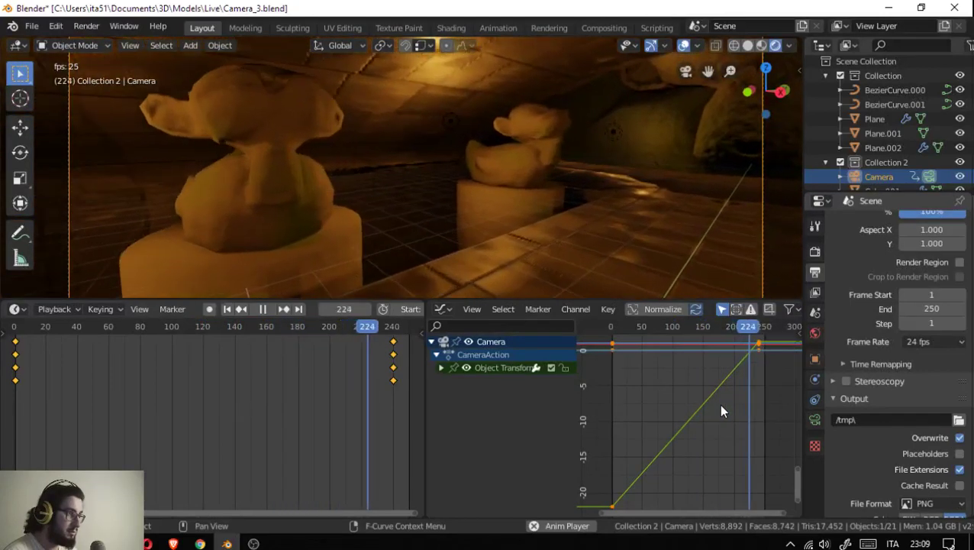
key(space)
scroll(718, 398, down, 2)
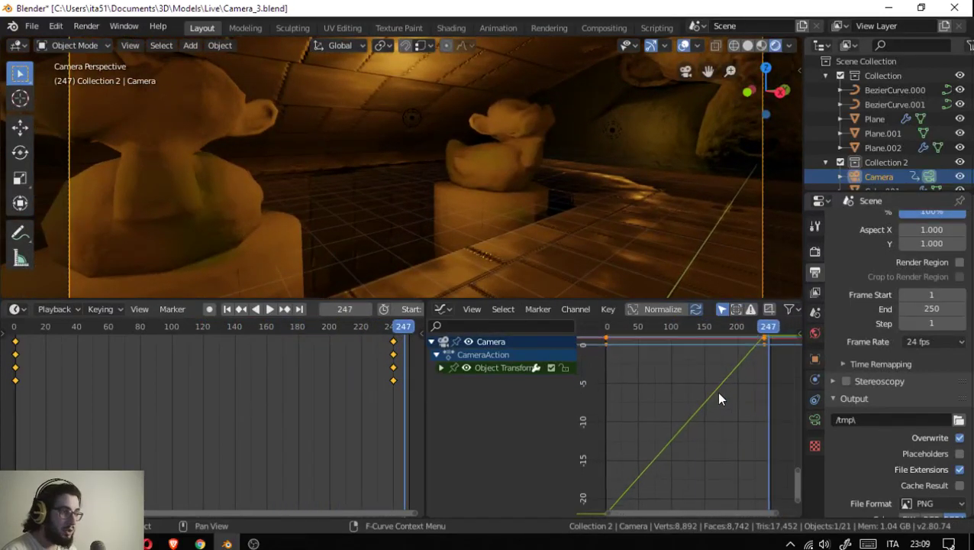
key(ctrl+z)
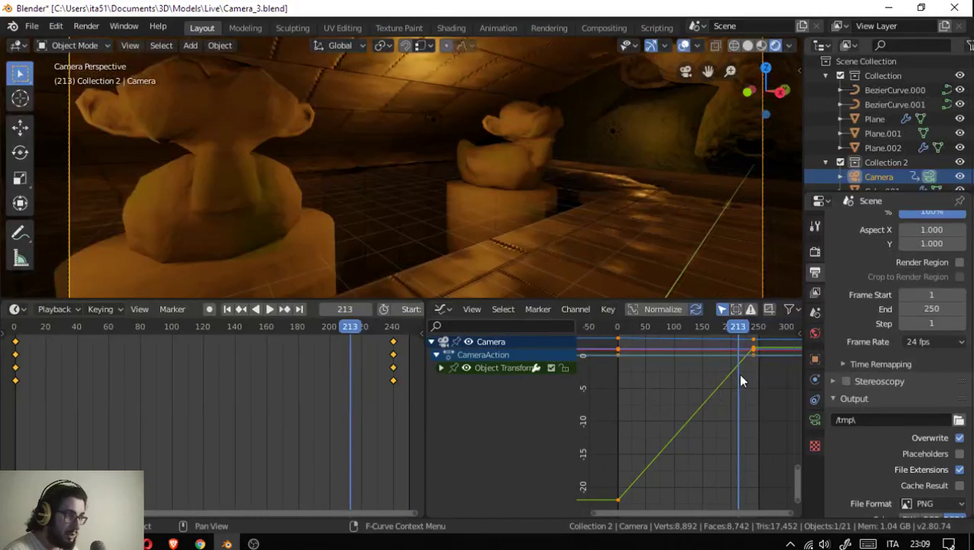
key(ctrl+z)
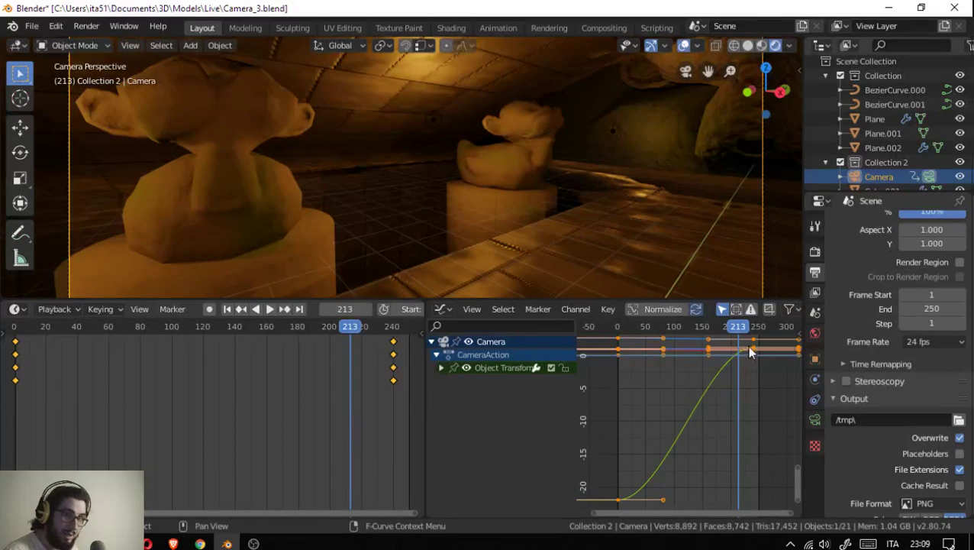
click(737, 391)
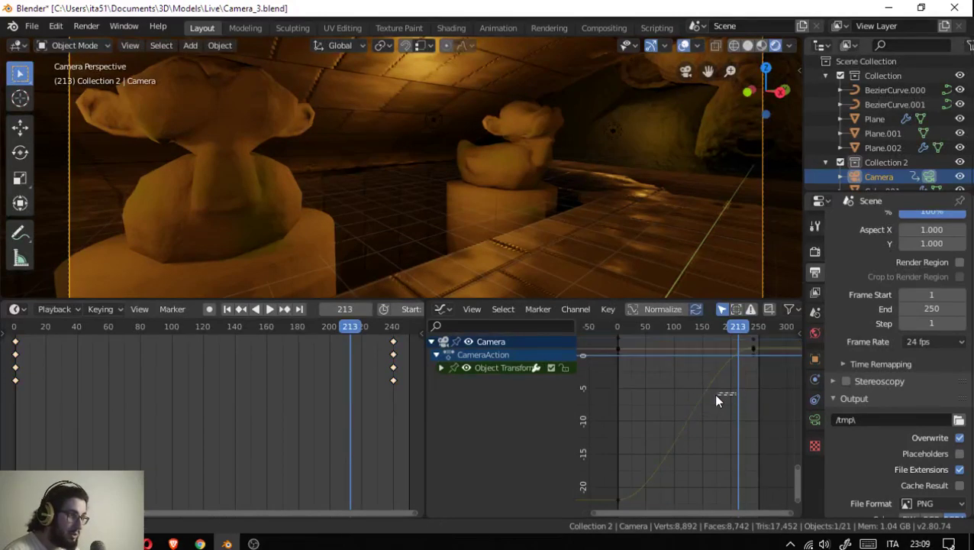
key(space)
mouse_move(661, 363)
mouse_down()
mouse_move(616, 363)
mouse_move(656, 355)
mouse_up()
mouse_move(682, 350)
mouse_down()
mouse_move(754, 327)
mouse_move(738, 326)
mouse_move(700, 348)
mouse_move(754, 343)
mouse_up()
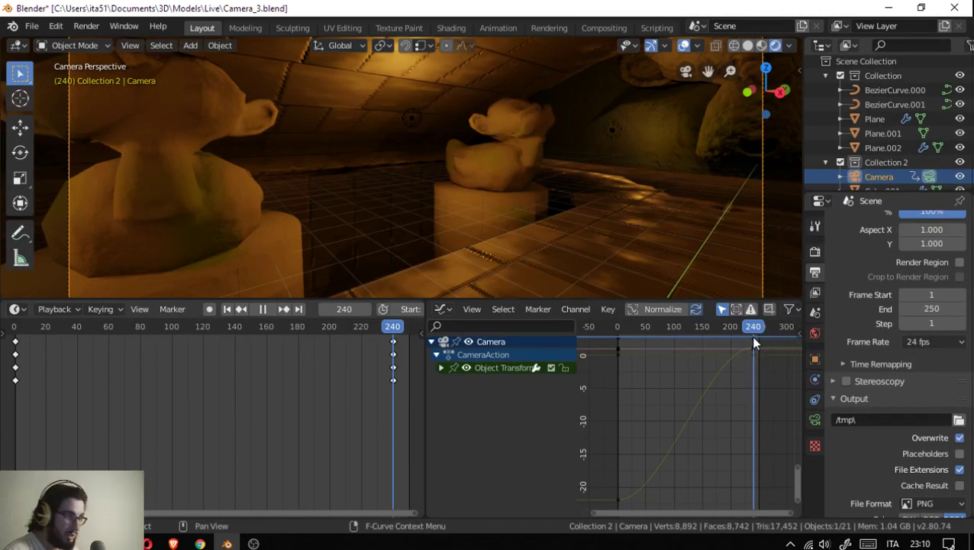
key(space)
key(a)
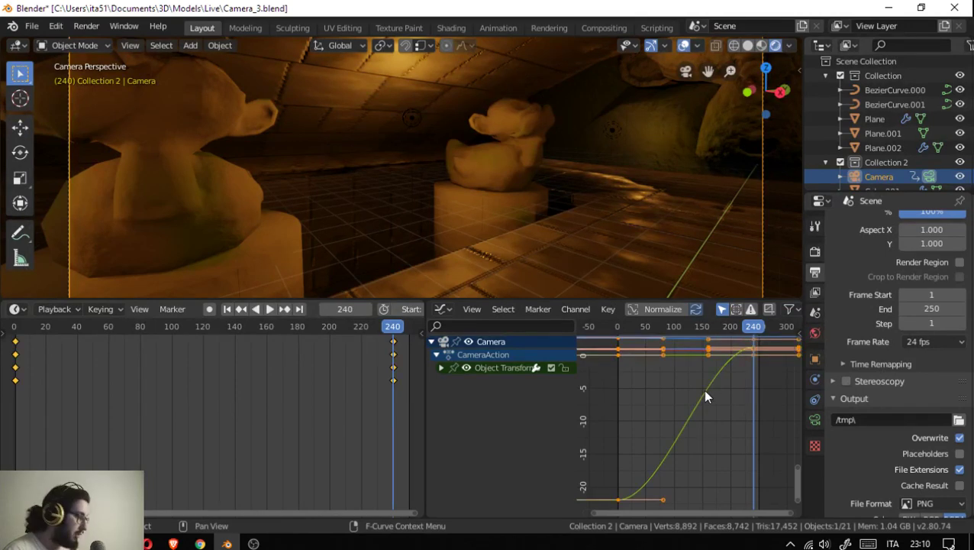
key(space)
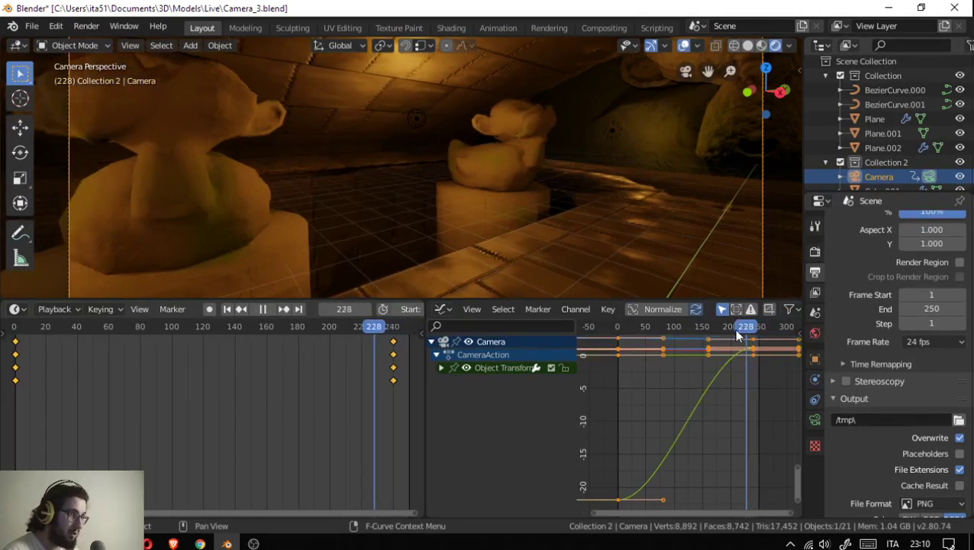
mouse_move(752, 338)
mouse_down()
mouse_move(626, 350)
mouse_move(748, 309)
mouse_up()
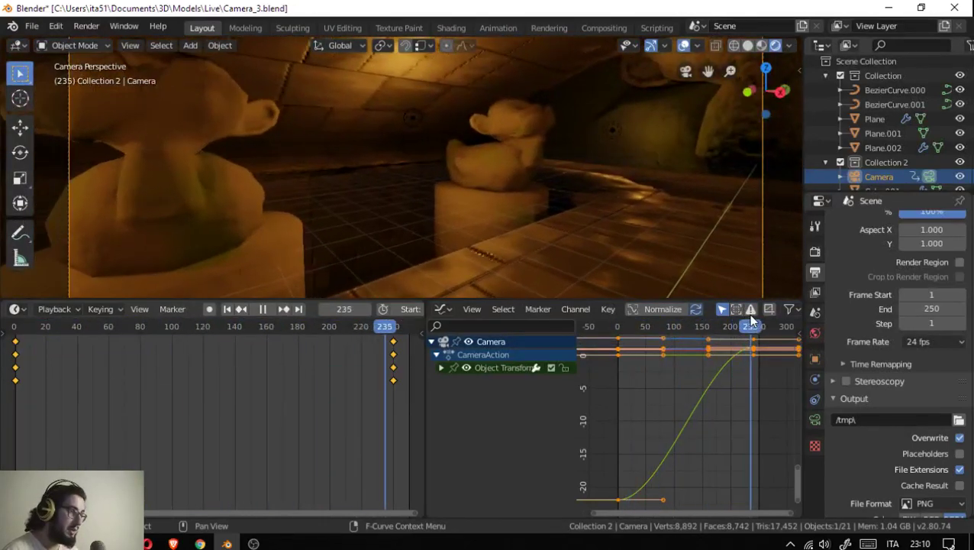
key(space)
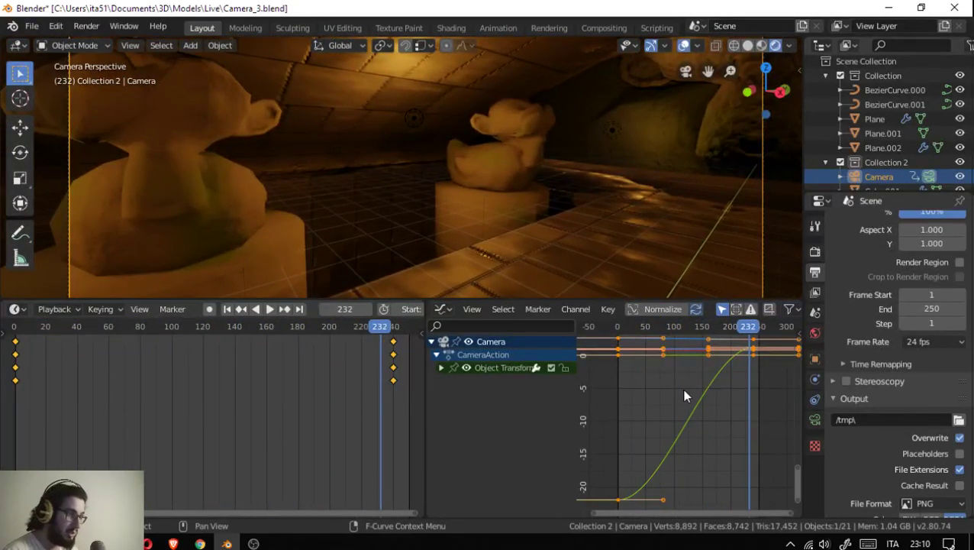
key(t)
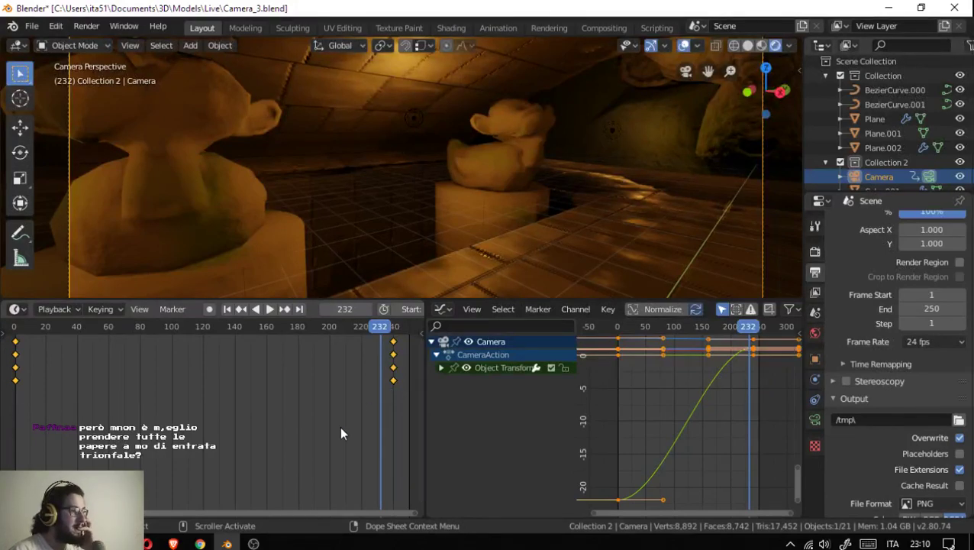
- Play the Skate chiptune on Free Music Archive in Brave, then minimize the browser
click(173, 542)
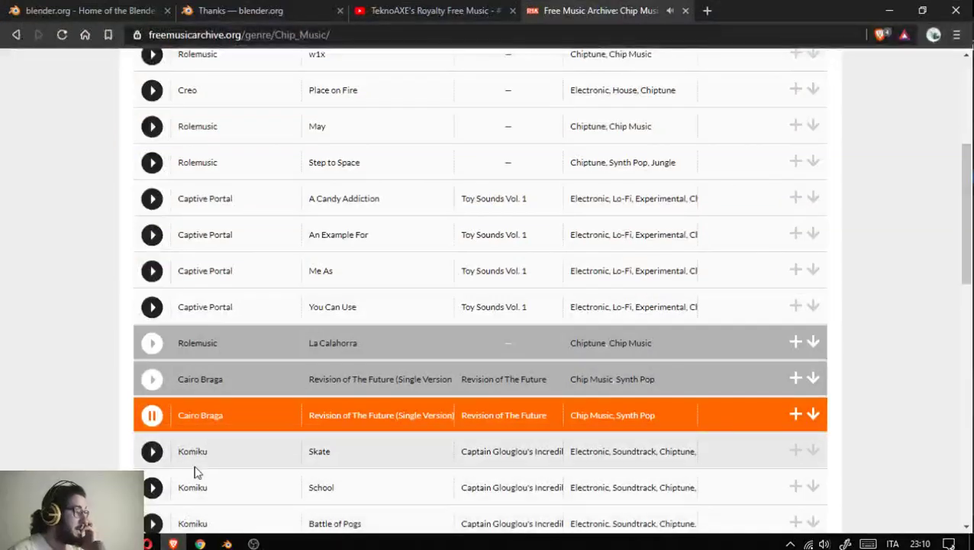
scroll(208, 446, down, 1)
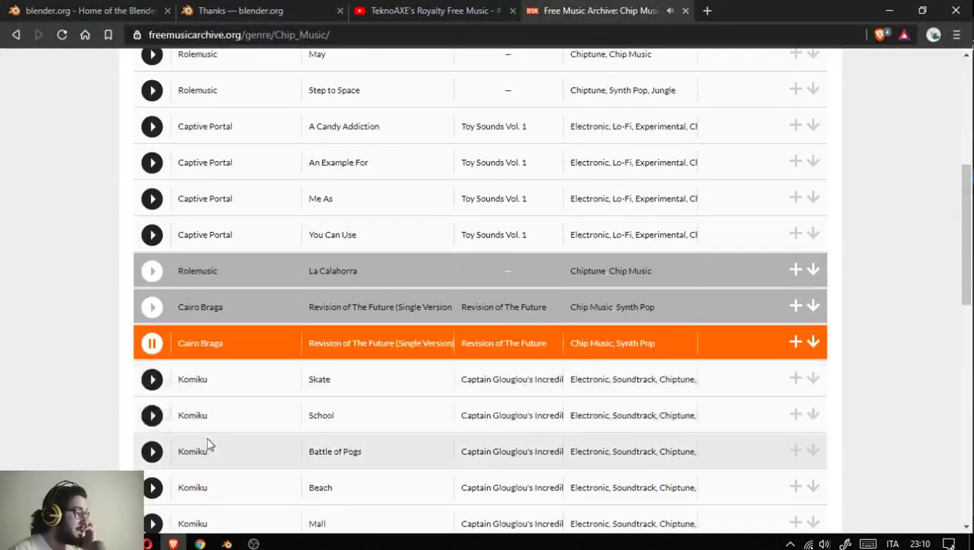
click(146, 380)
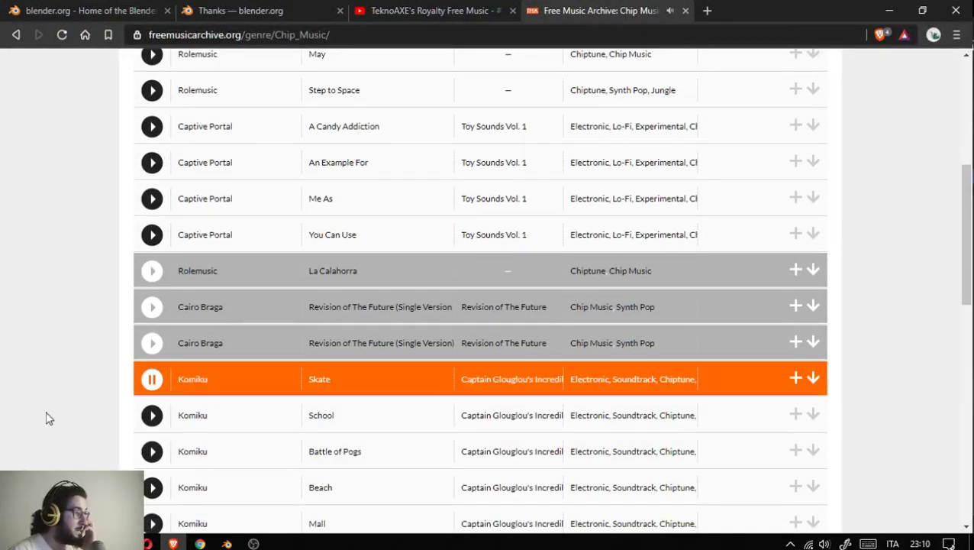
scroll(45, 419, down, 2)
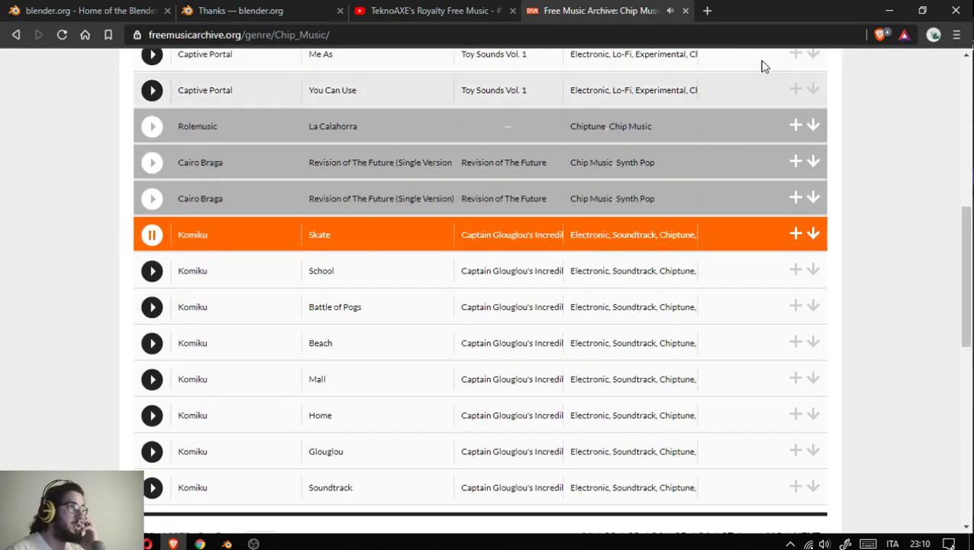
click(886, 10)
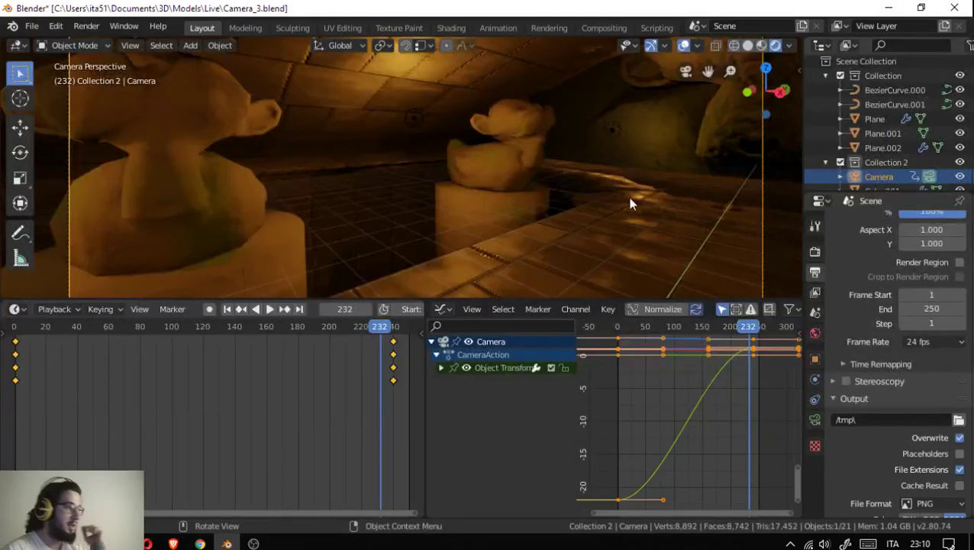
- Walk the camera back along the corridor until it looks straight down the tiled walkway
middle_drag(578, 170, 640, 155)
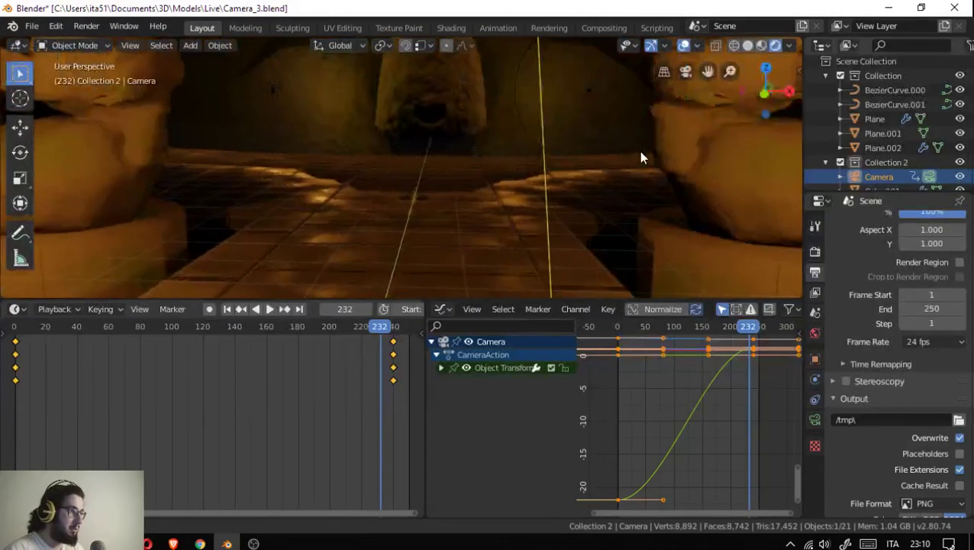
key(KP_0)
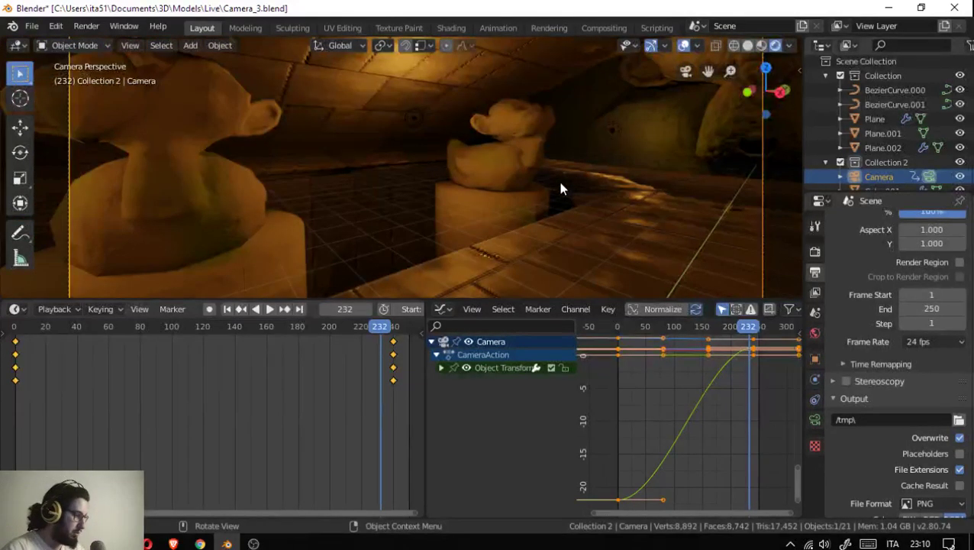
key(shift+grave)
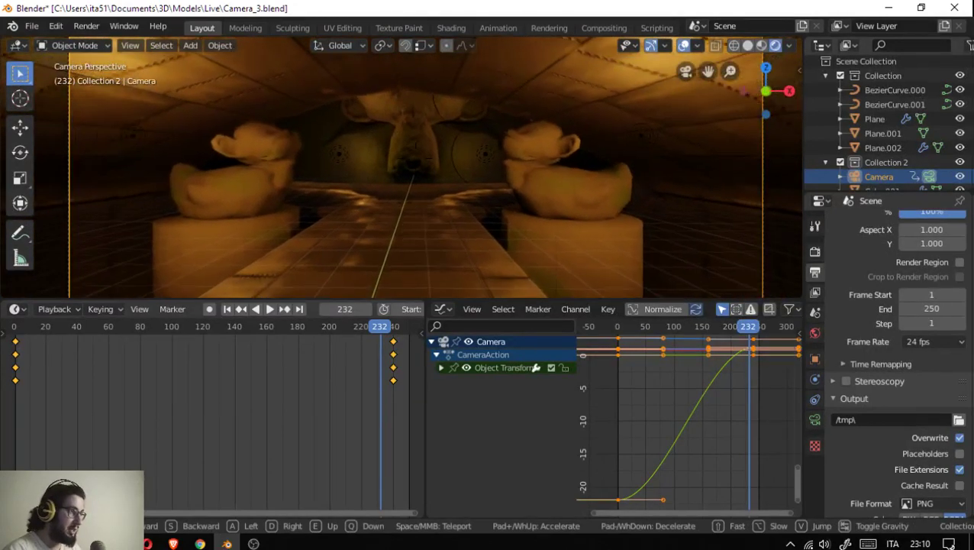
key(s)
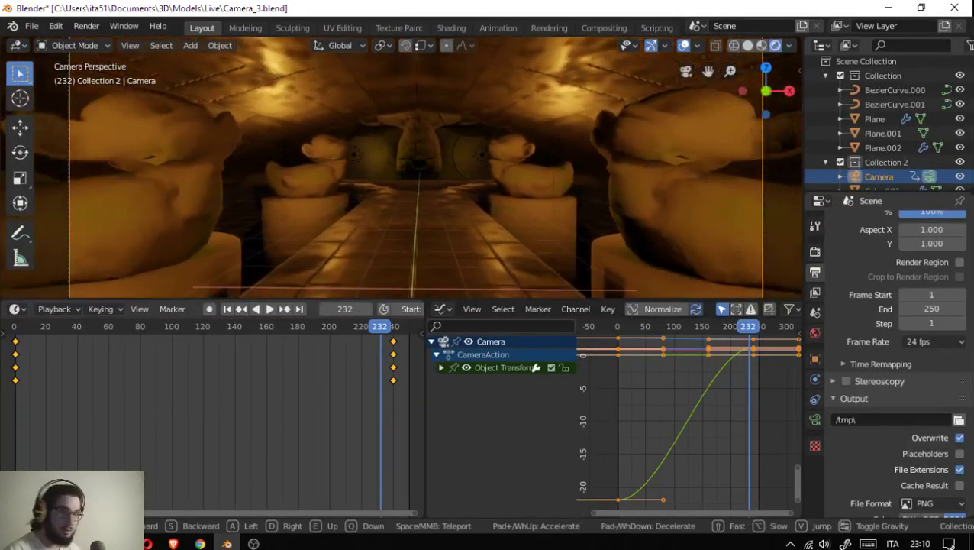
key(s)
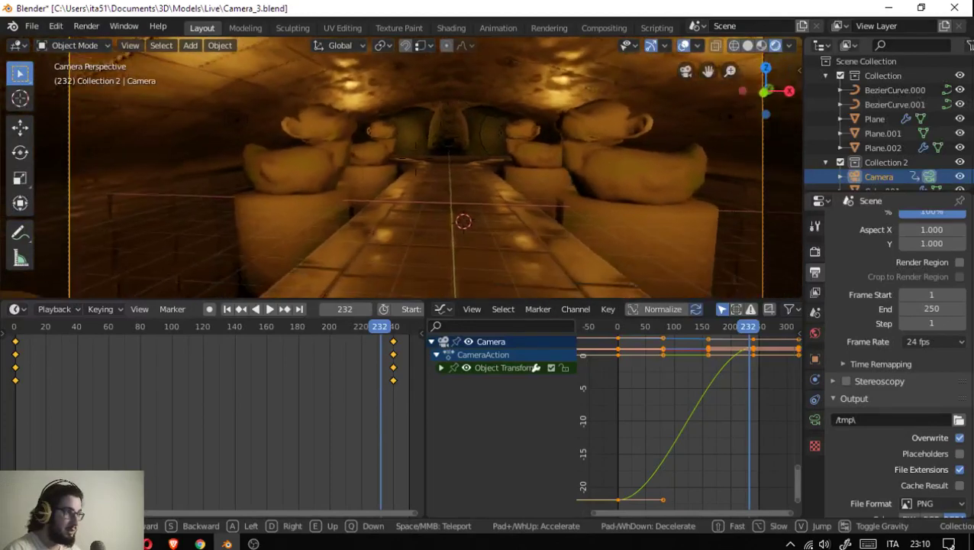
key(s)
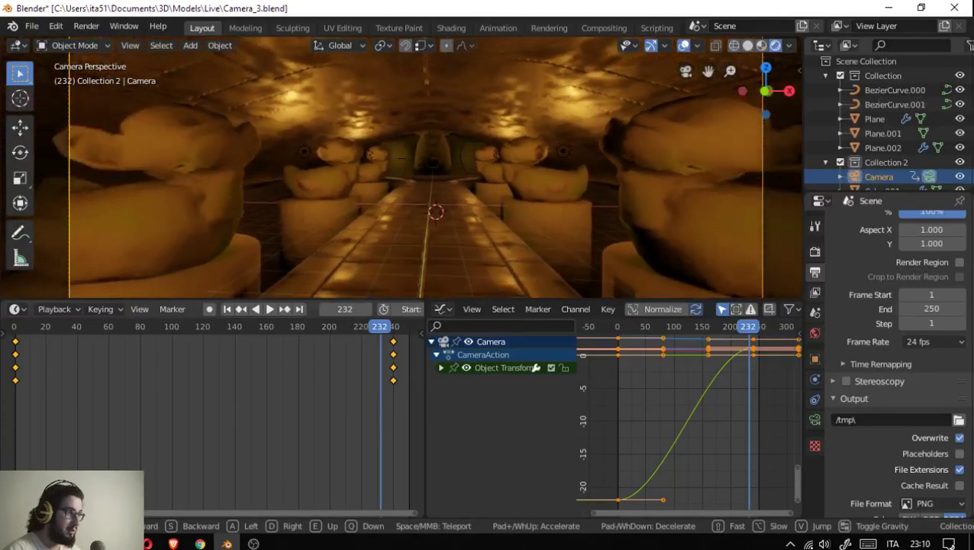
key(s)
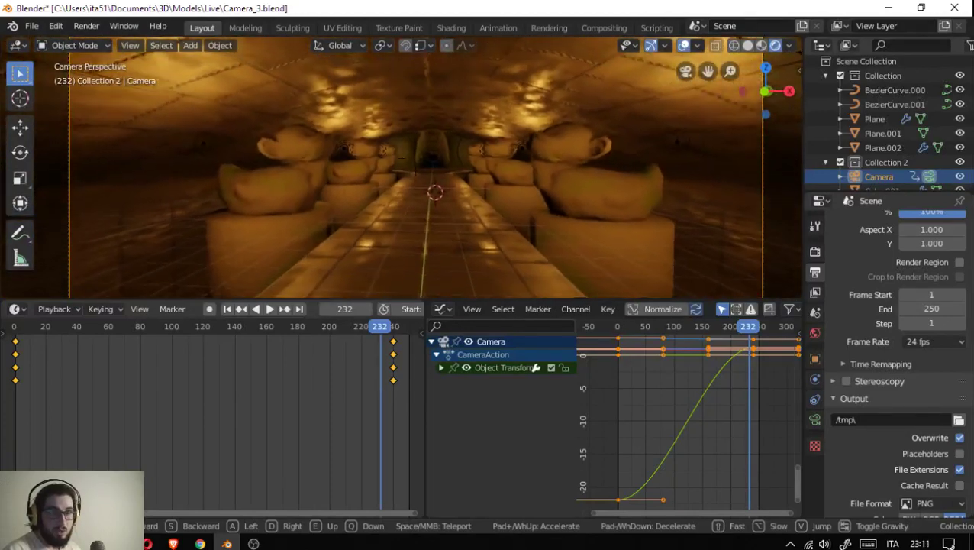
key(s)
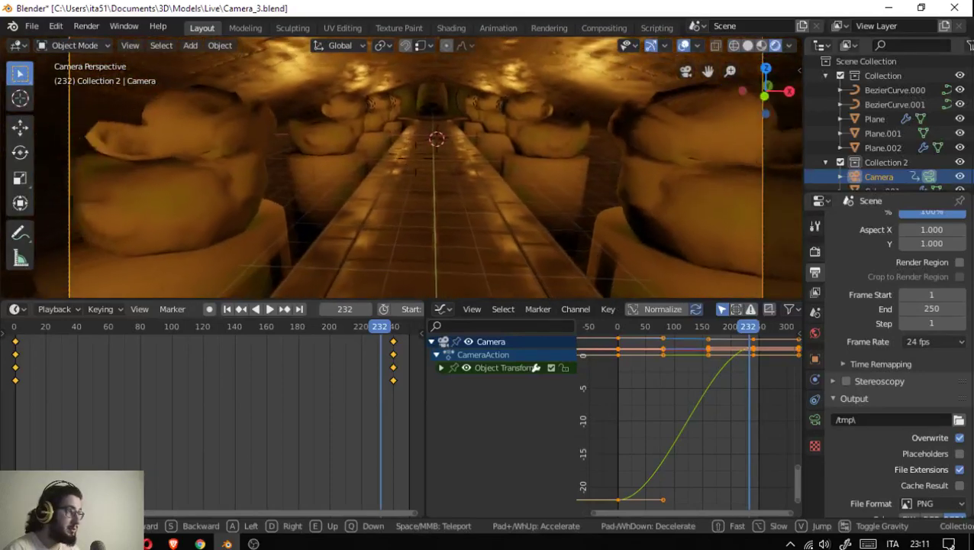
key(w)
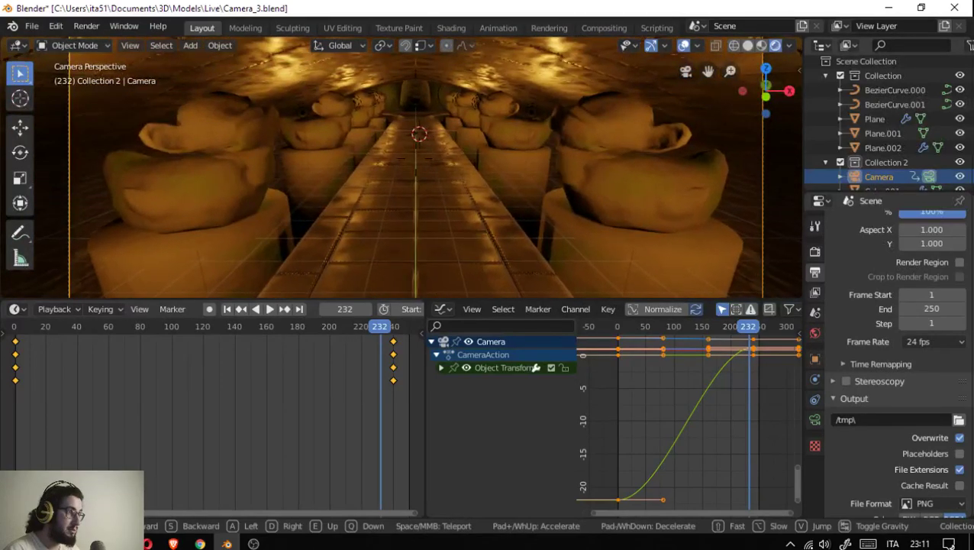
click(399, 165)
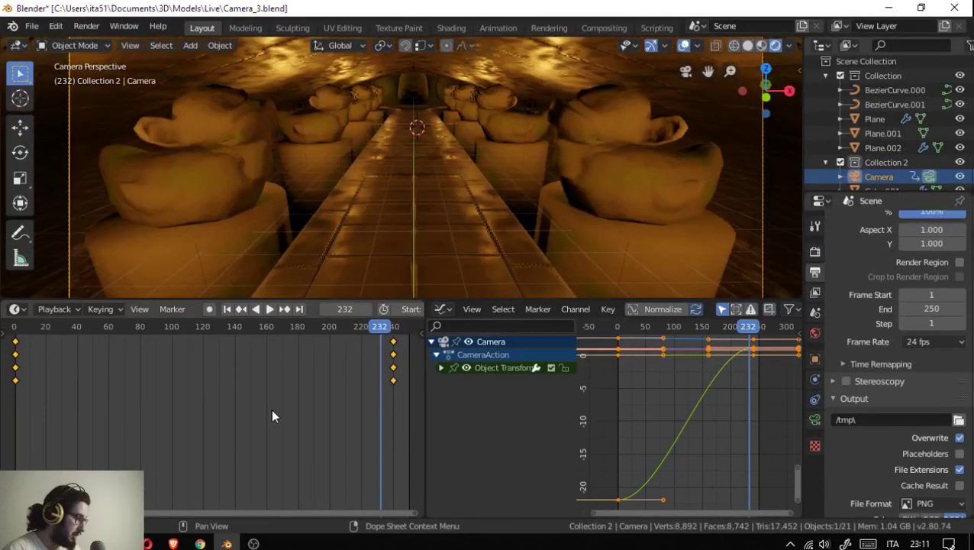
- Key all channels at frame 232, then delete all of the camera's keyframes
key(i)
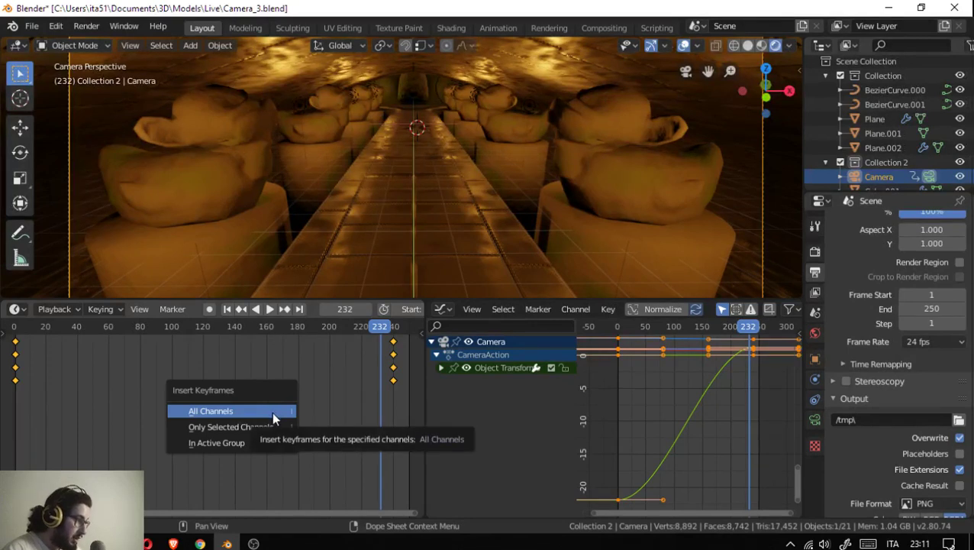
click(272, 411)
key(x)
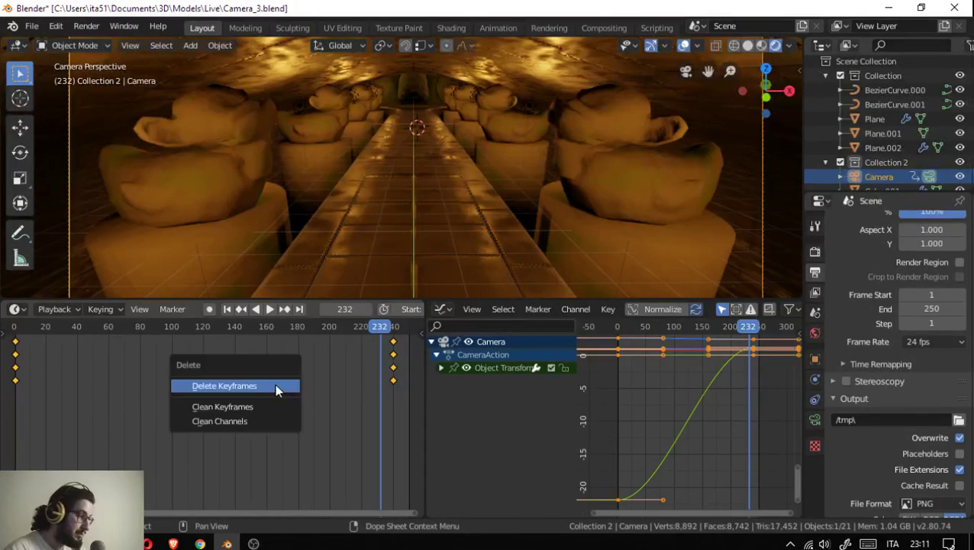
click(277, 389)
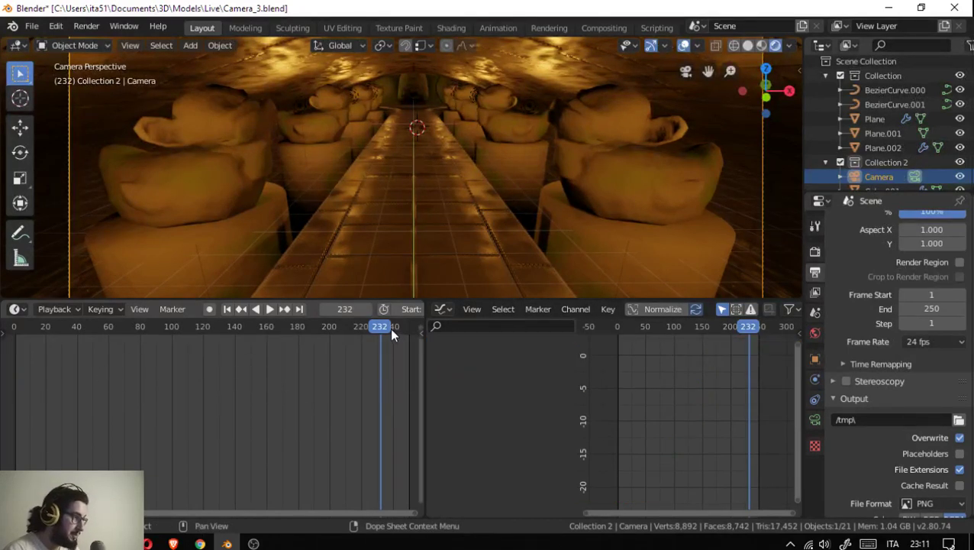
- Key the camera's location, rotation and scale at frame 0
drag(382, 327, 10, 344)
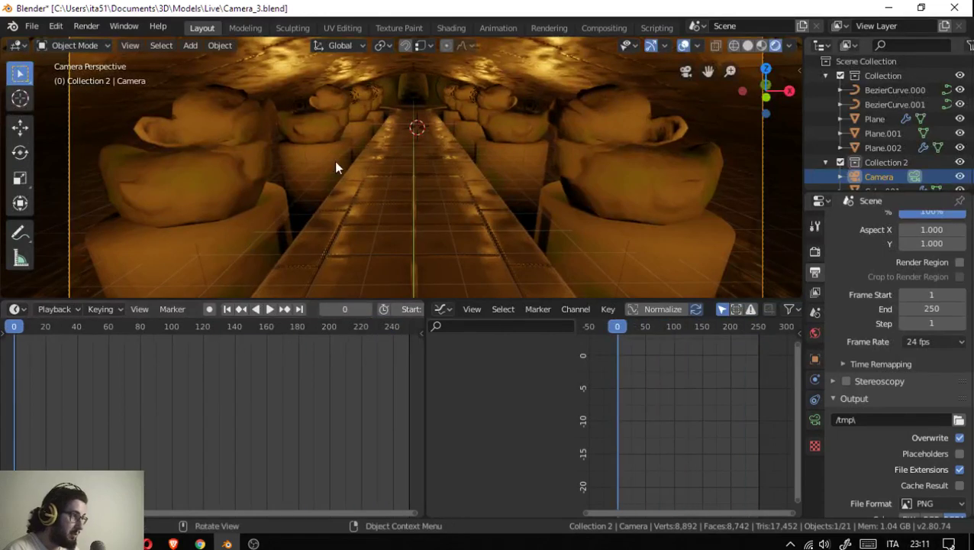
scroll(415, 147, down, 3)
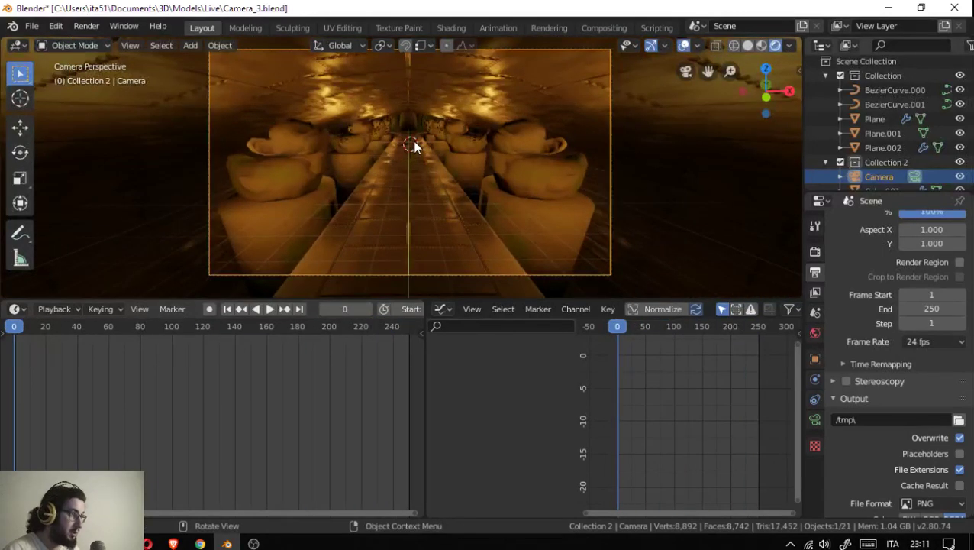
key(i)
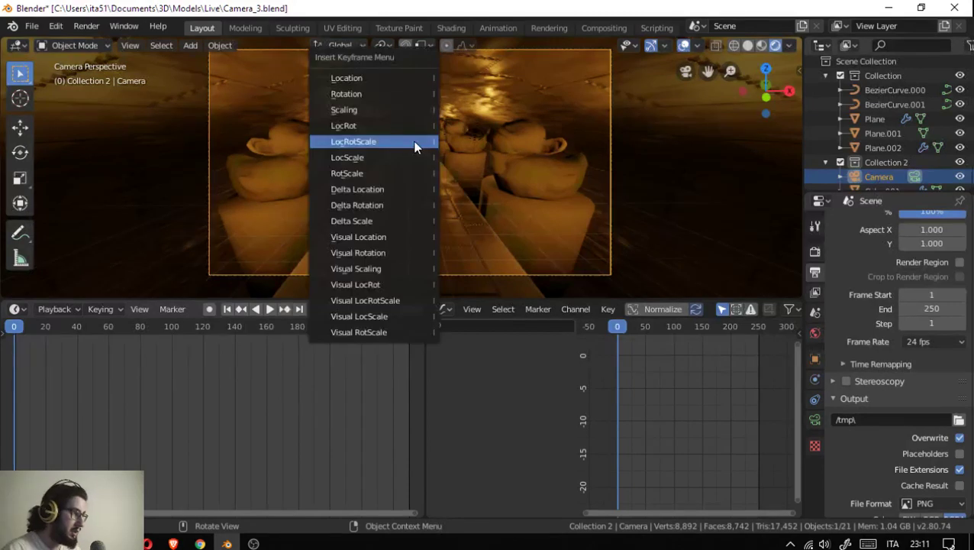
click(413, 142)
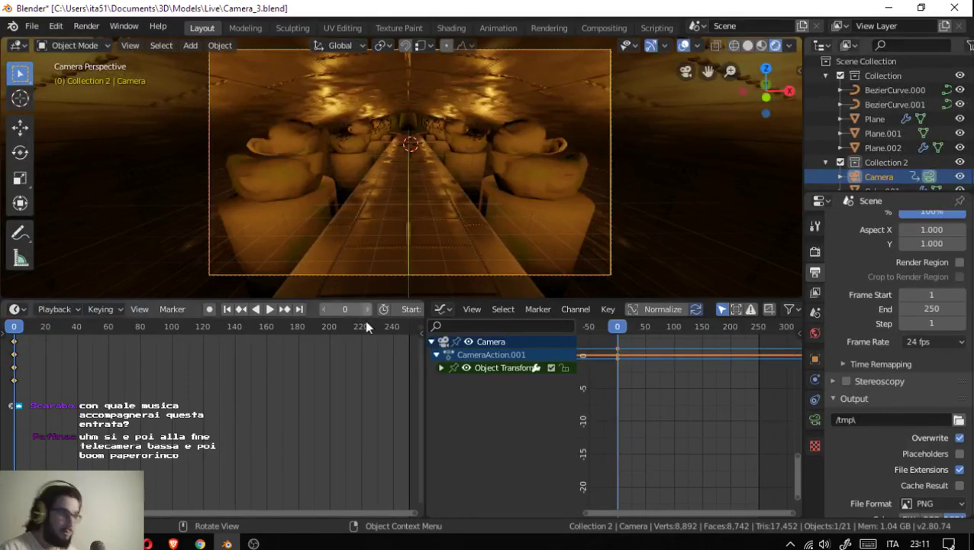
- Switch to Brave and open Rolemusic's artist page on Free Music Archive
click(173, 543)
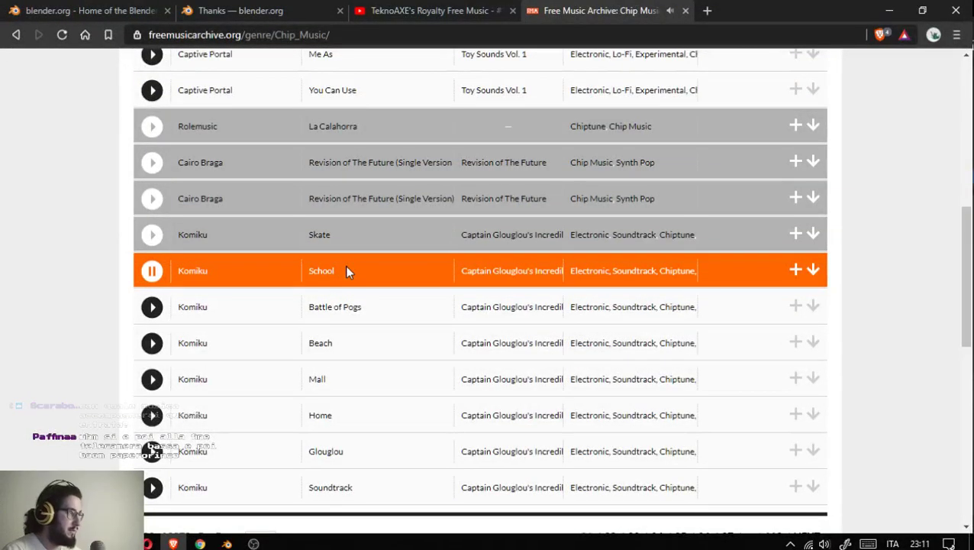
scroll(345, 265, up, 4)
scroll(384, 254, up, 3)
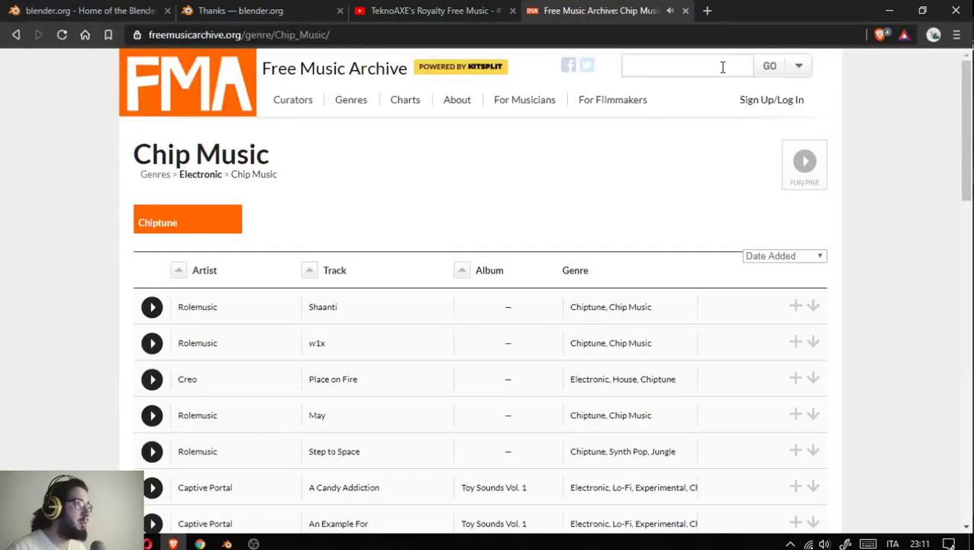
click(196, 423)
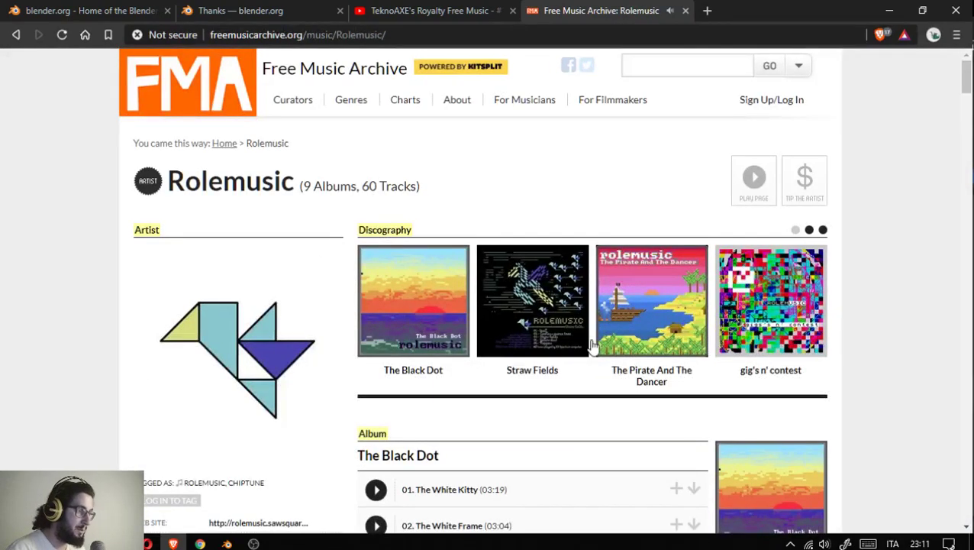
- Play 'Shipwreck In The Pacific Ocean' from The Pirate And The Dancer, then return to Blender
click(592, 347)
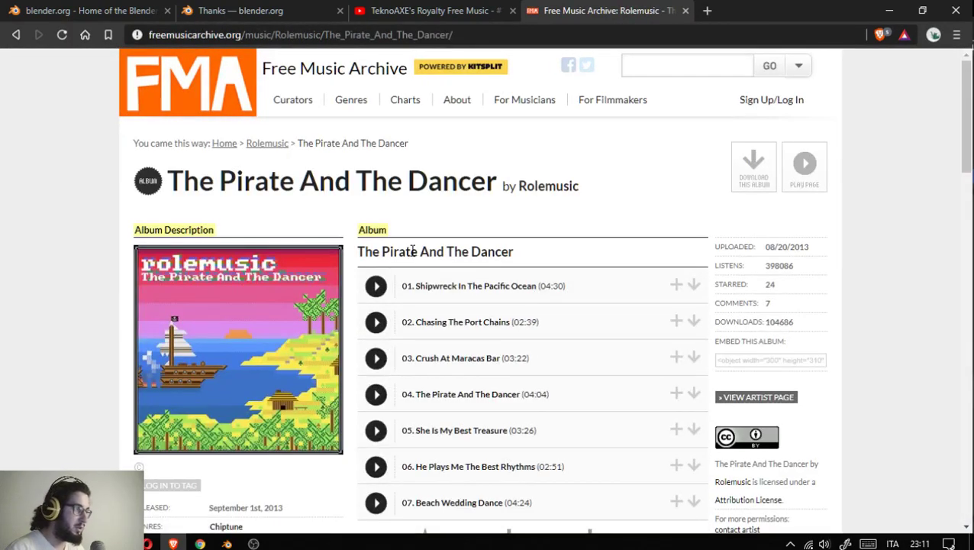
scroll(409, 253, down, 1)
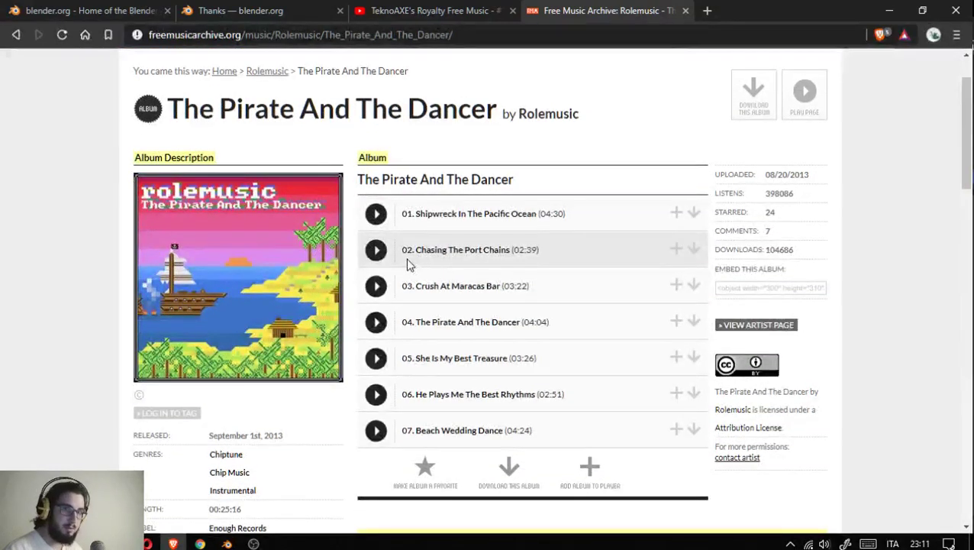
click(376, 216)
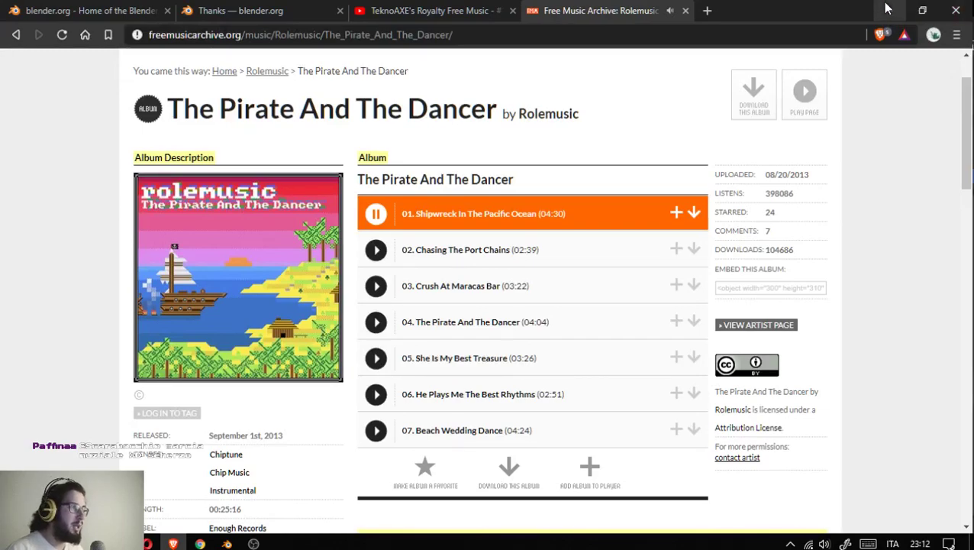
click(886, 8)
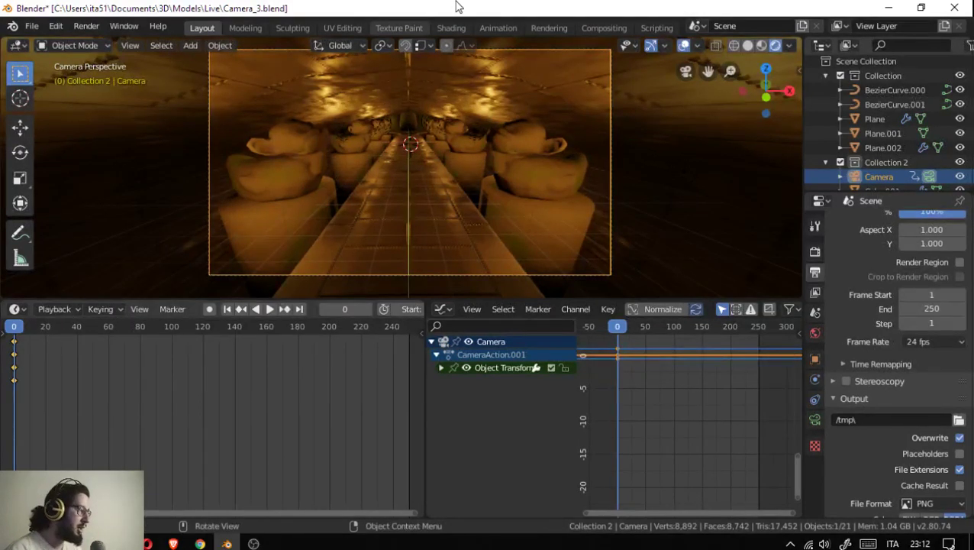
key(shift+grave)
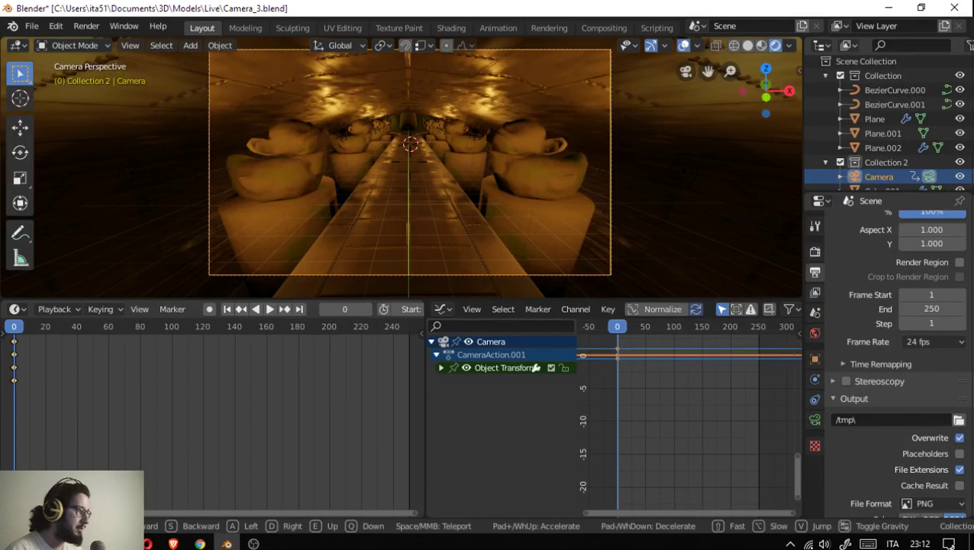
- At frame 240 (24*10), walk the camera past the duck figures, tilting it to look down the corridor
key(Escape)
text(24*1)
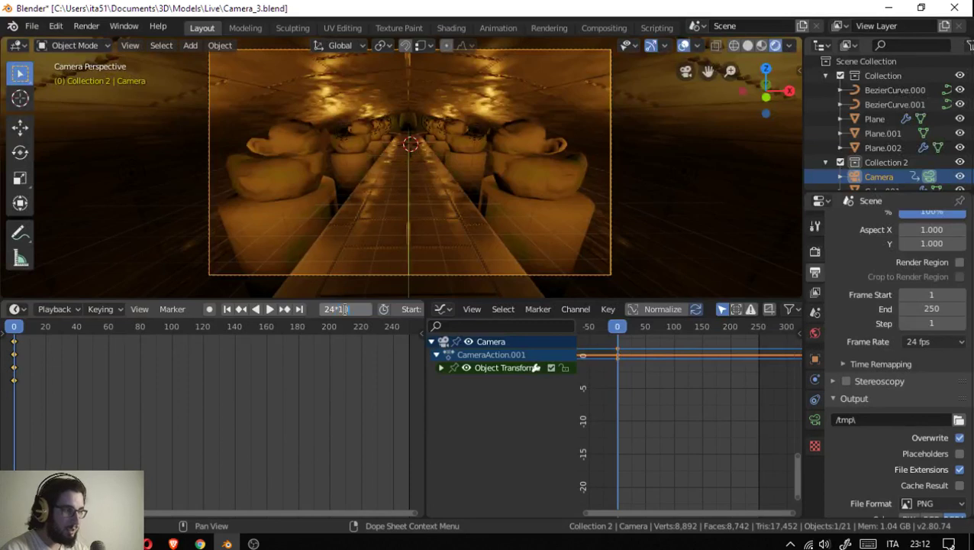
text(0)
key(Return)
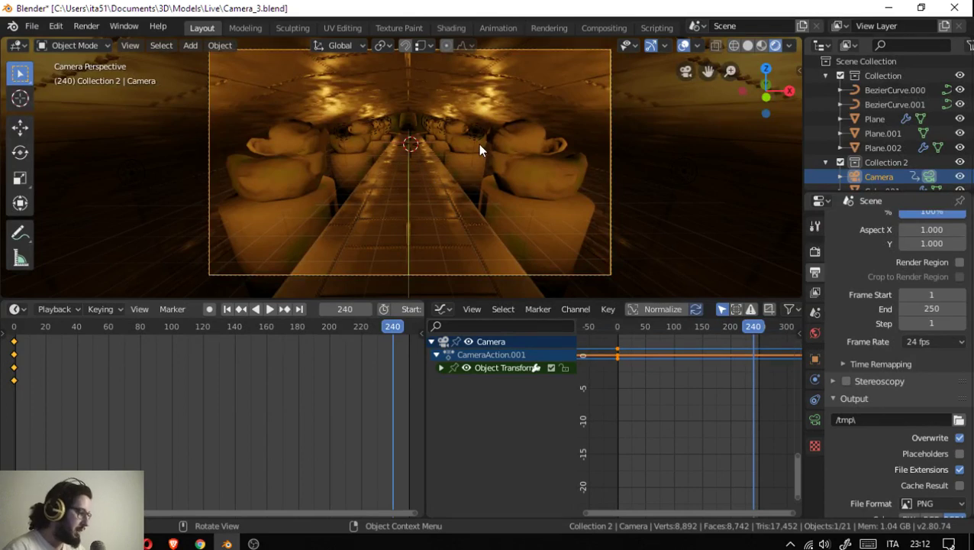
key(shift+grave)
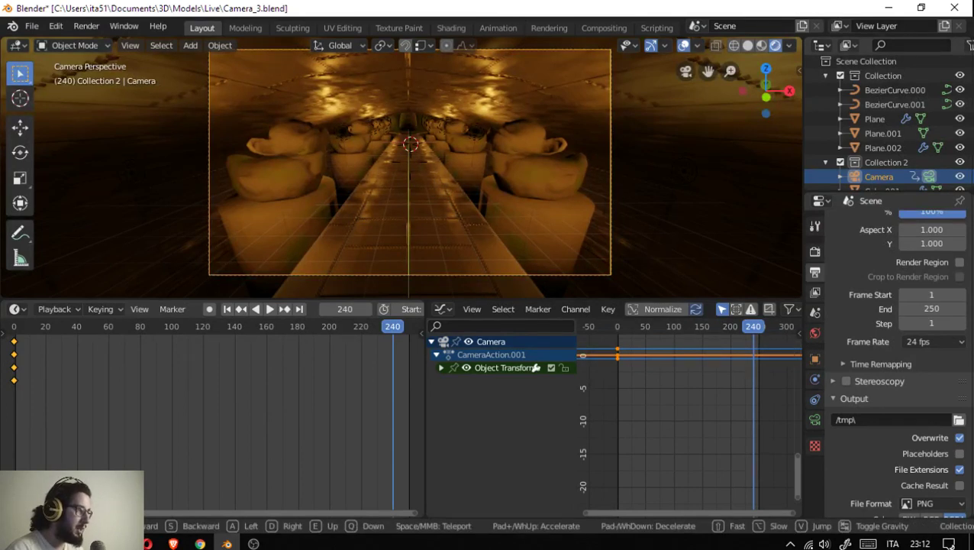
key(w)
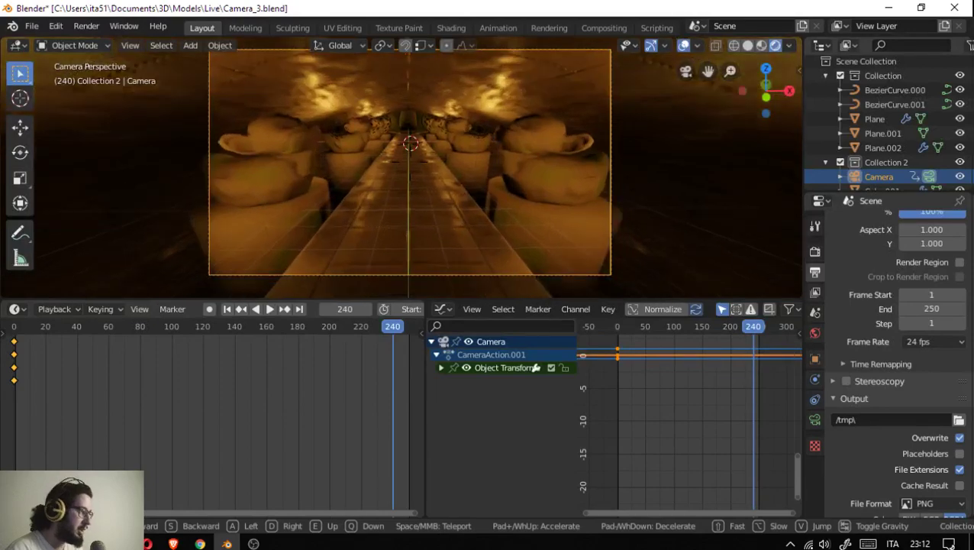
key(w)
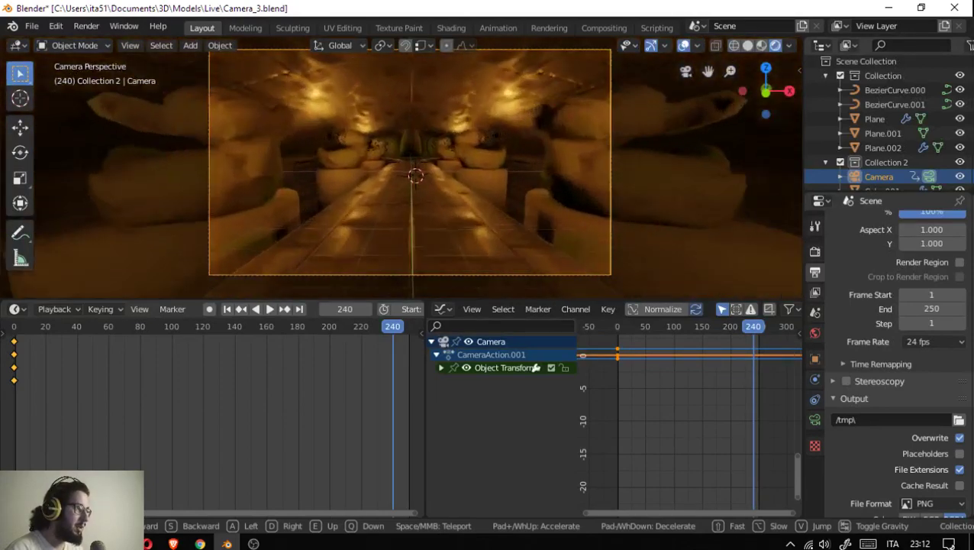
key(w)
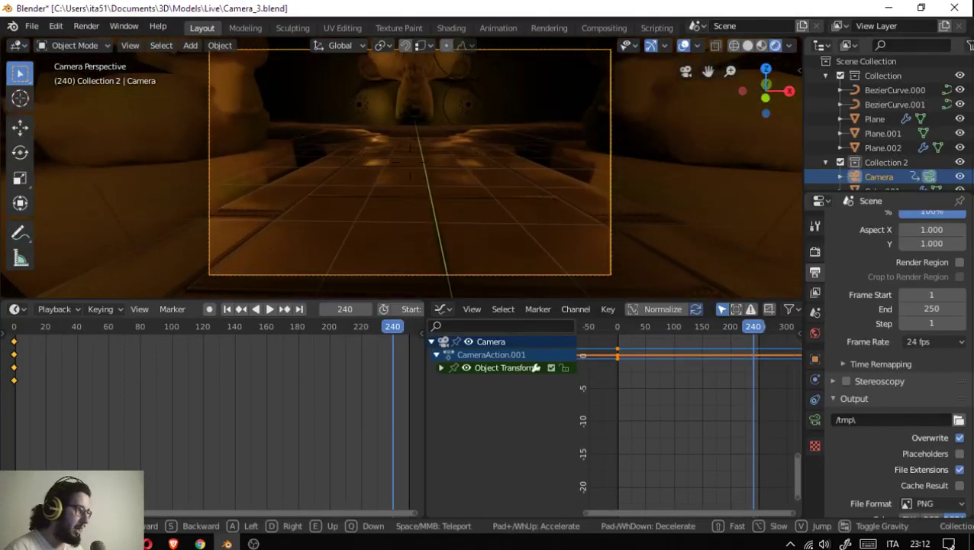
key(w)
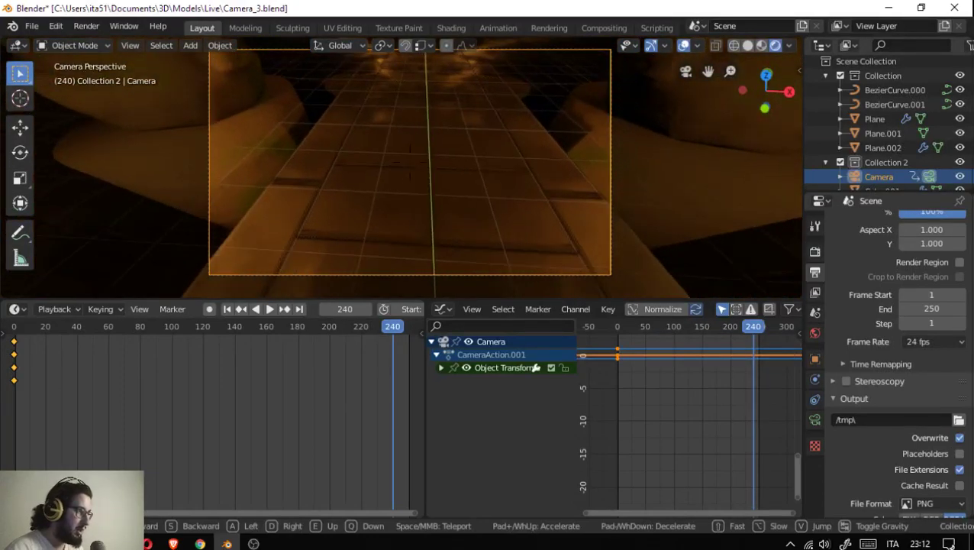
key(w)
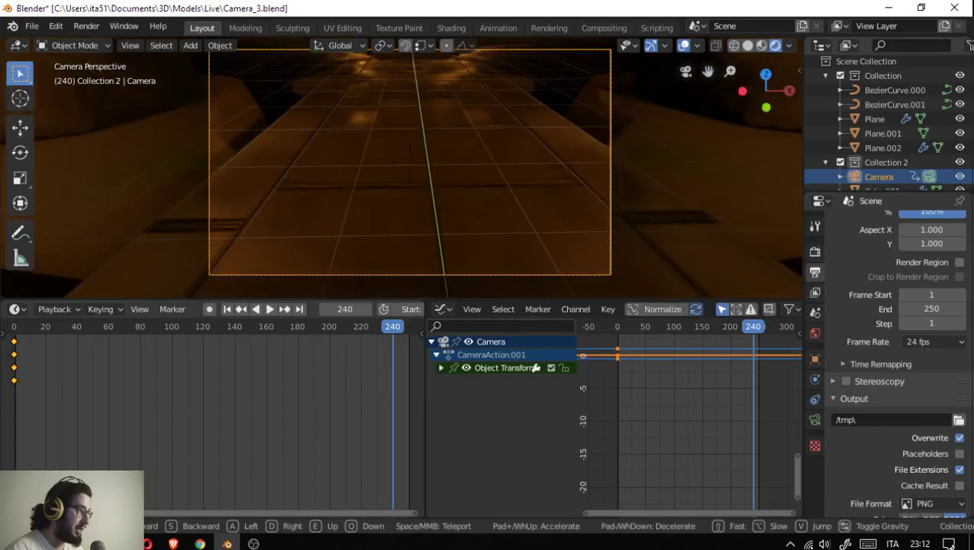
key(w)
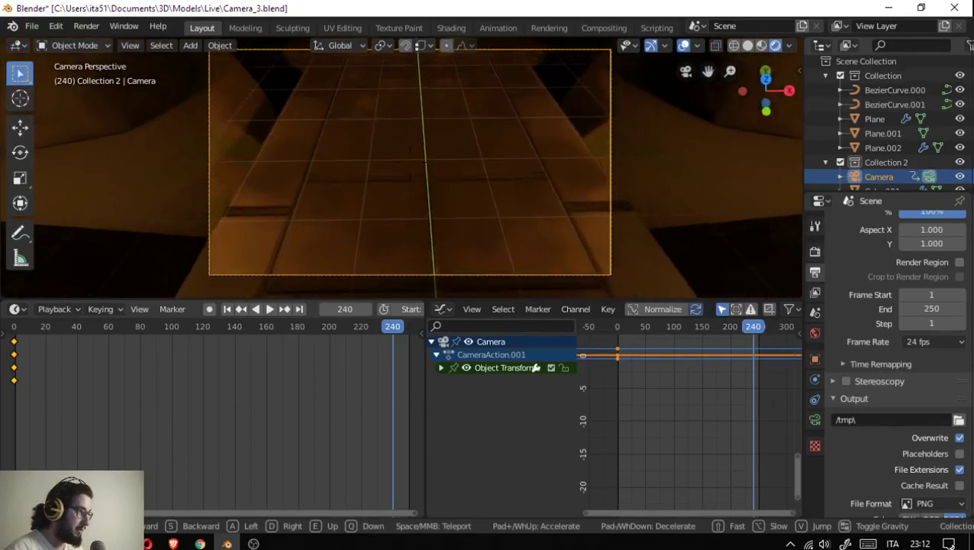
key(w)
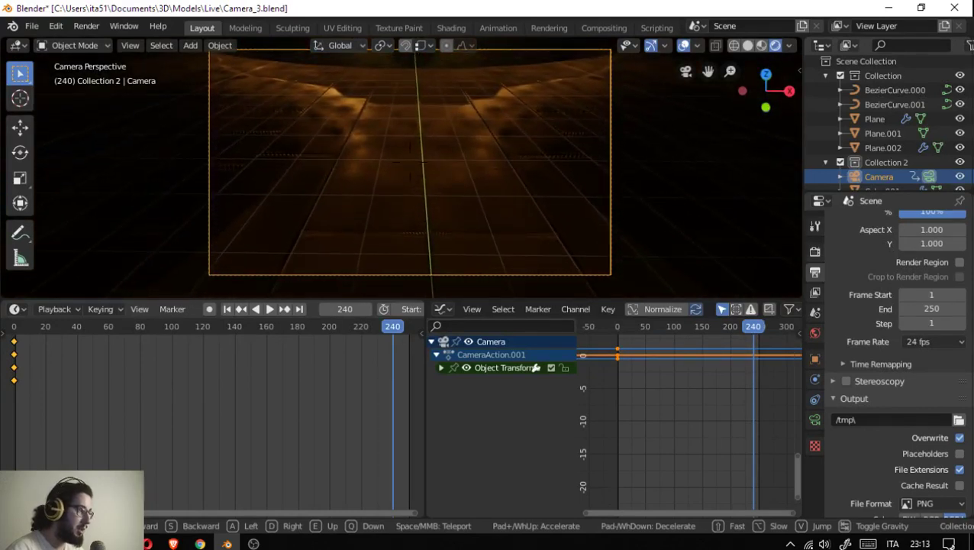
- Keep the camera view, key LocRotScale at frame 240, and set all camera curves to Linear
click(404, 174)
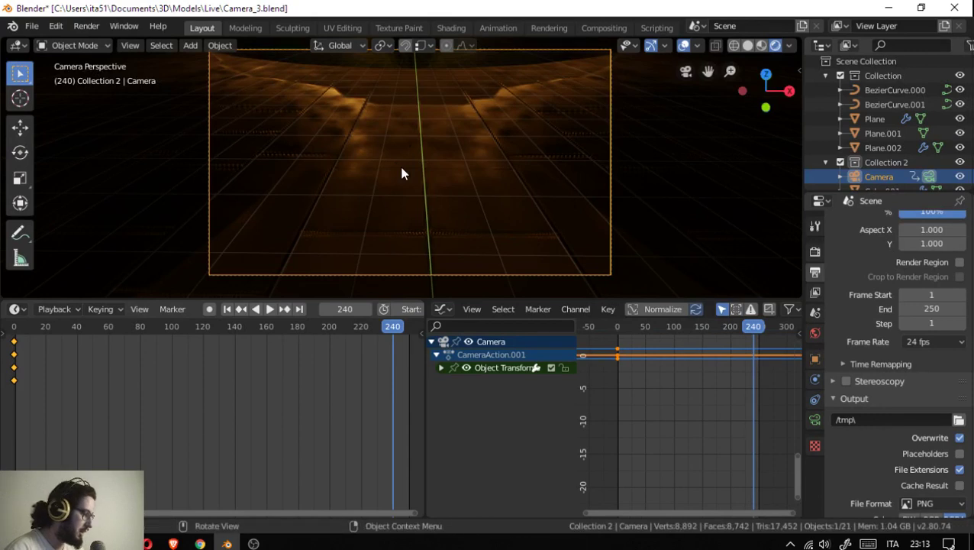
key(i)
click(400, 166)
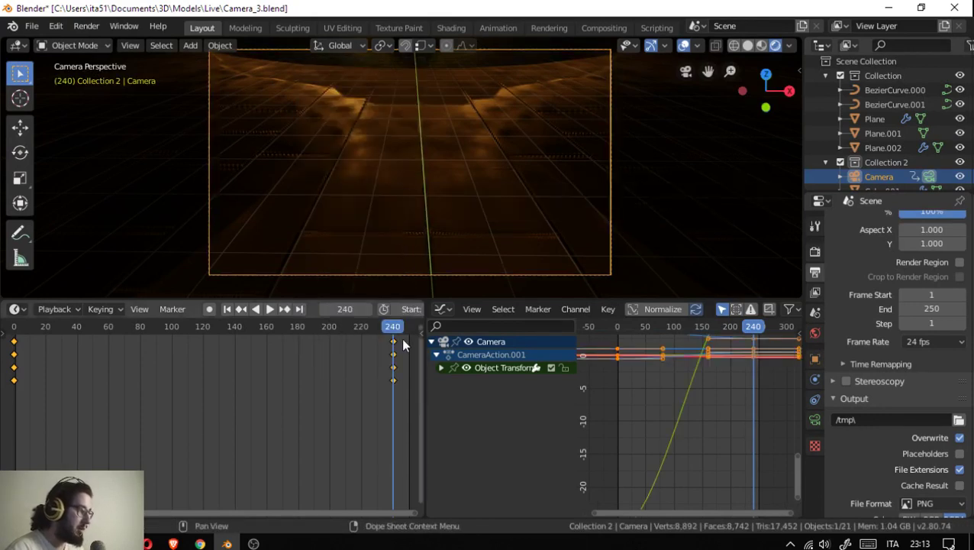
key(Home)
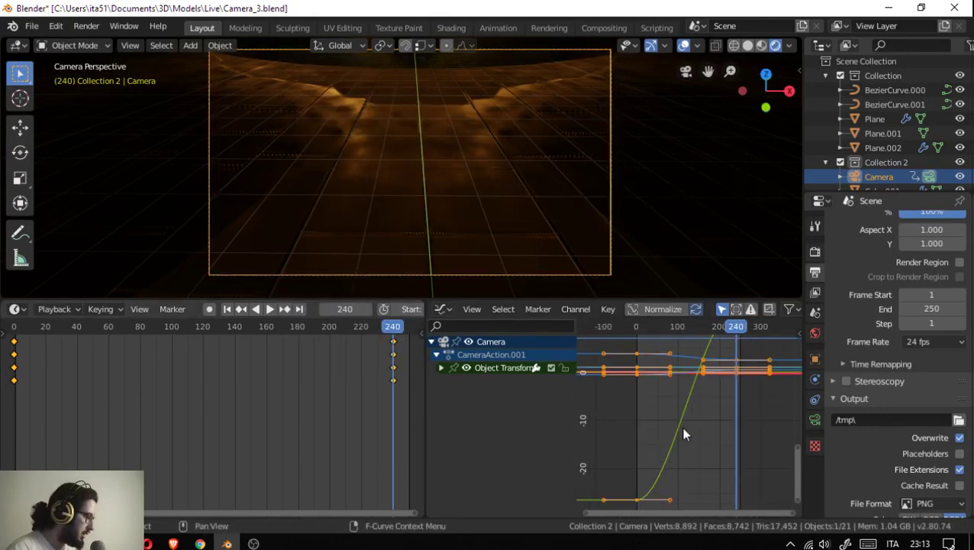
key(t)
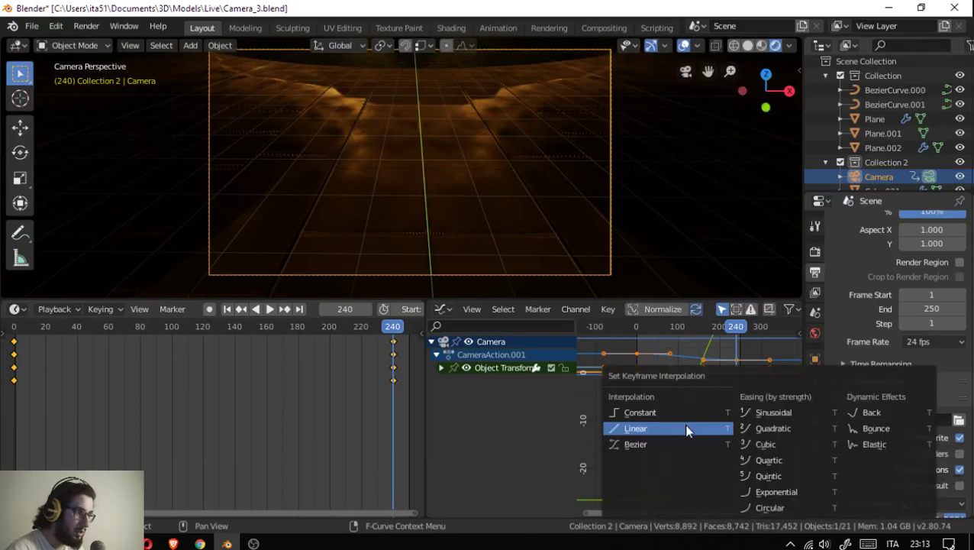
click(687, 431)
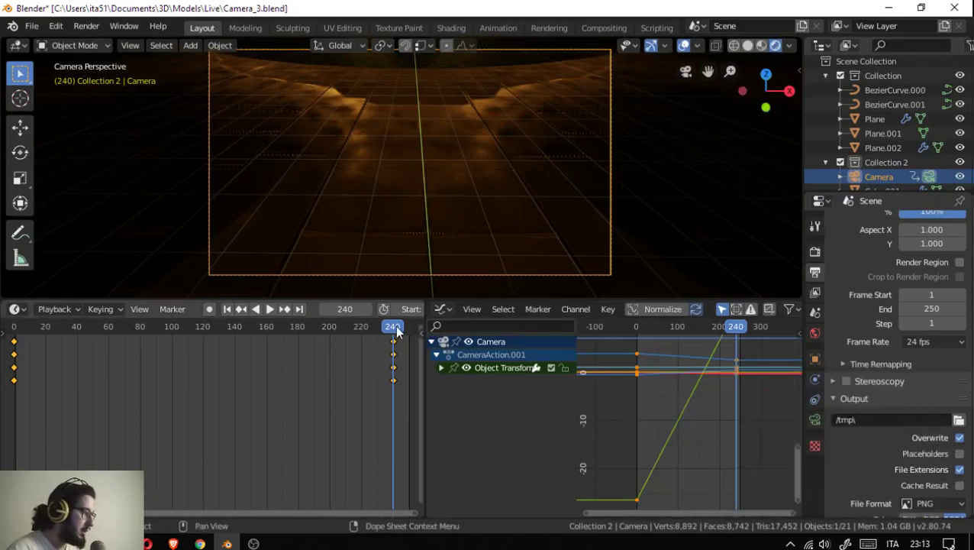
- Rewind to frame 0 and play the camera fly-through
drag(397, 330, 159, 330)
key(Escape)
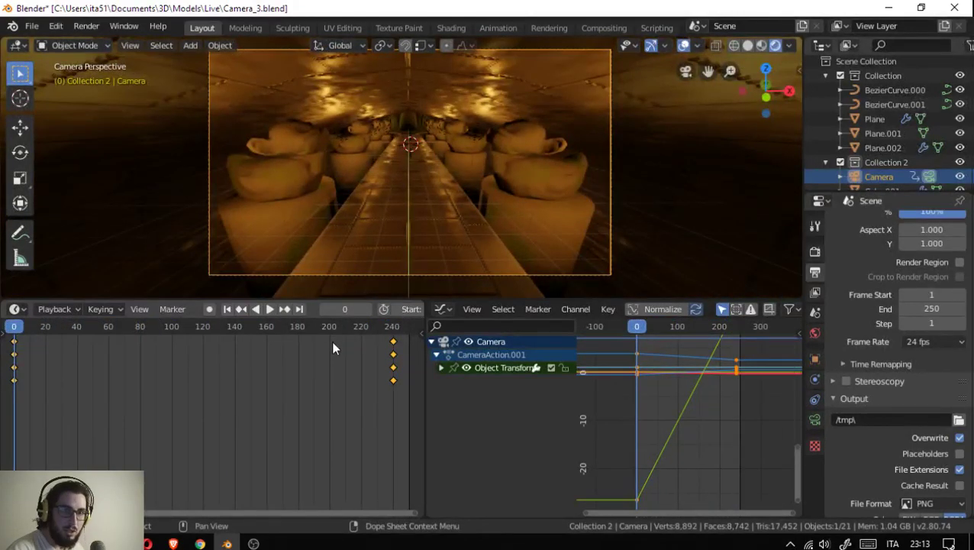
key(space)
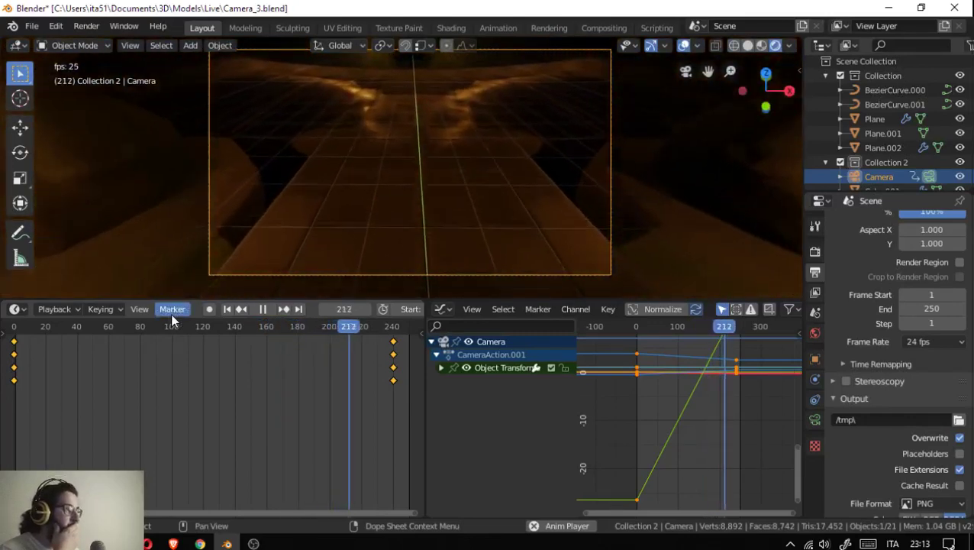
- Stop playback, scrub back to frame 213, and raise the scene End frame to 402
key(space)
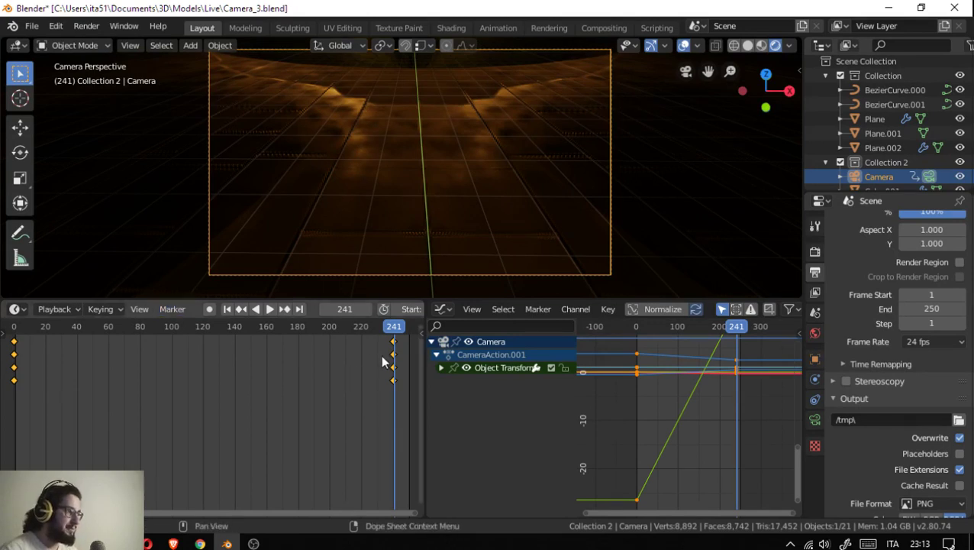
drag(394, 327, 353, 328)
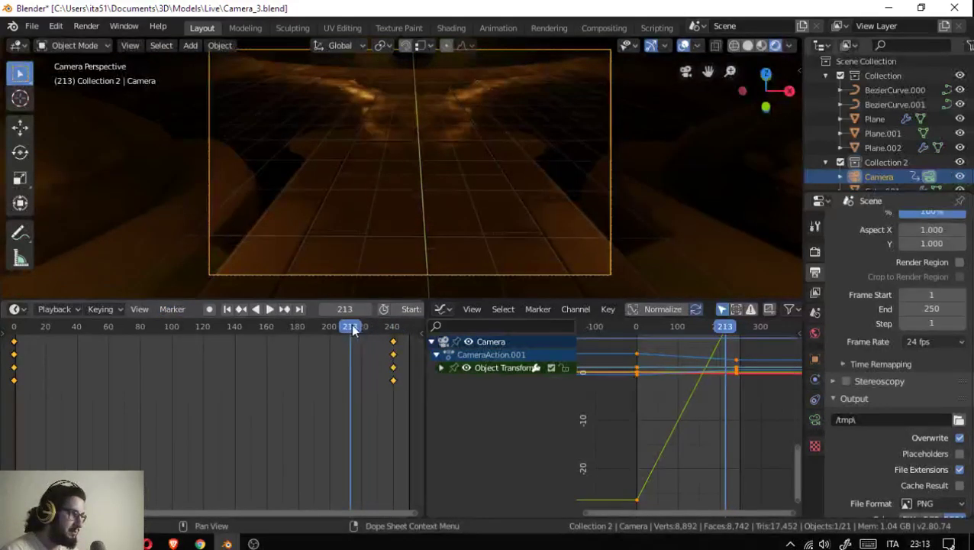
scroll(373, 363, down, 3)
ctrl+scroll(359, 347, down, 2)
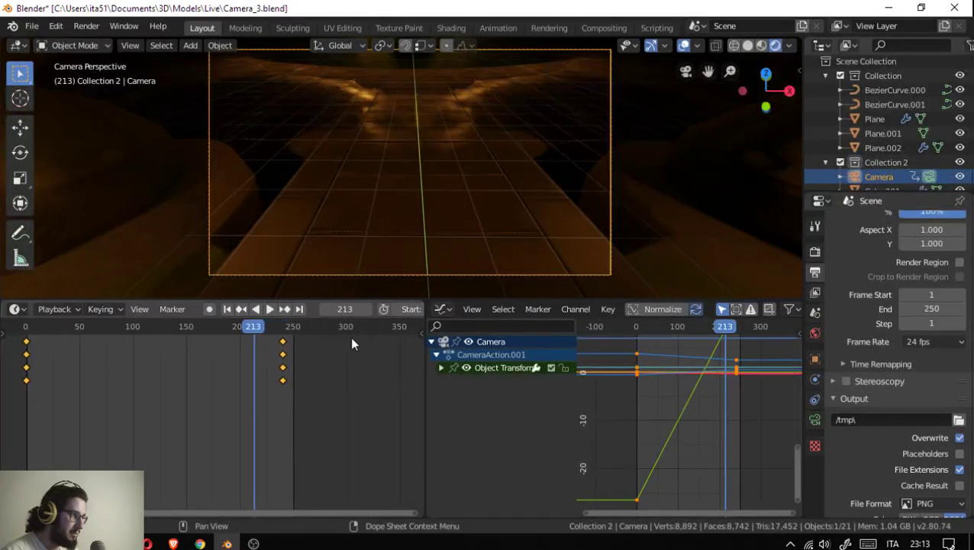
scroll(364, 308, down, 3)
drag(366, 308, 458, 308)
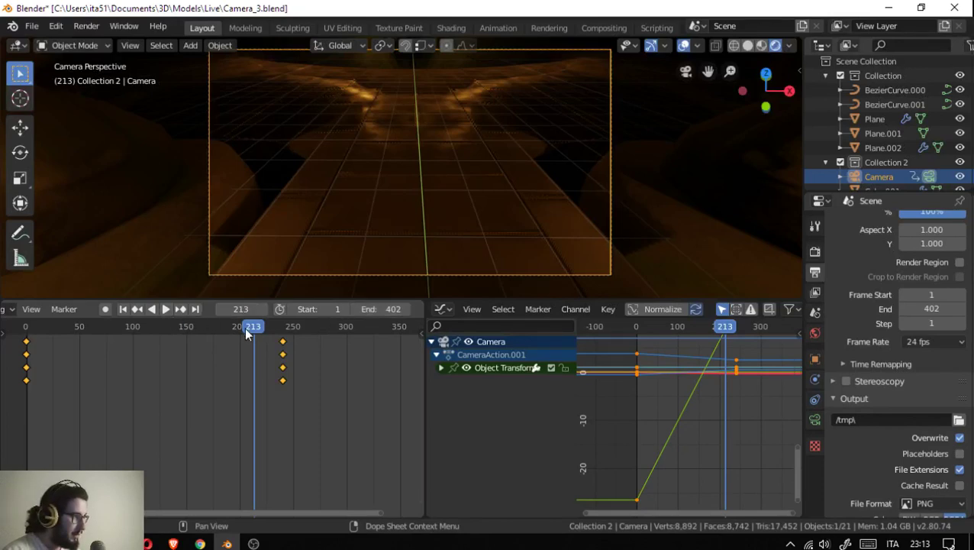
- Replay from frame 213, then step the frames to settle on frame 240
key(space)
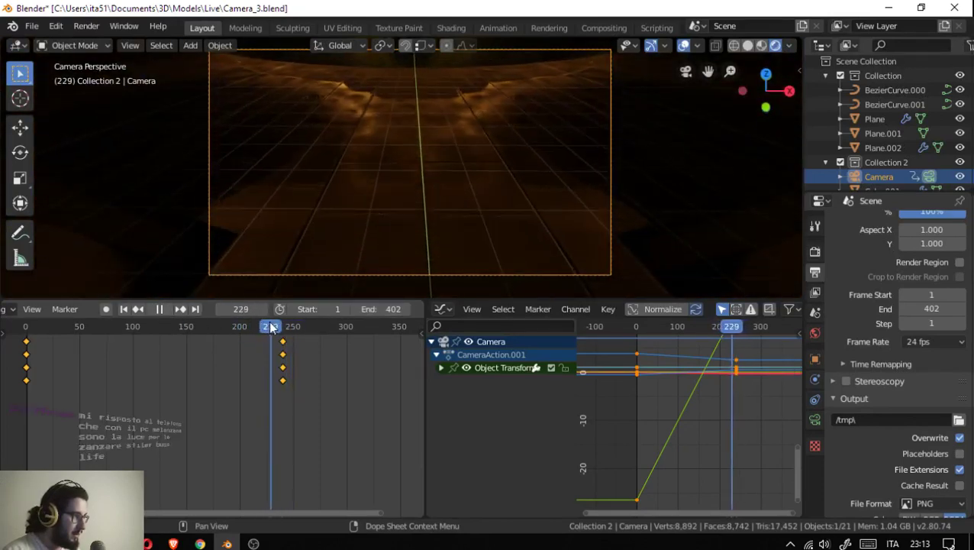
key(space)
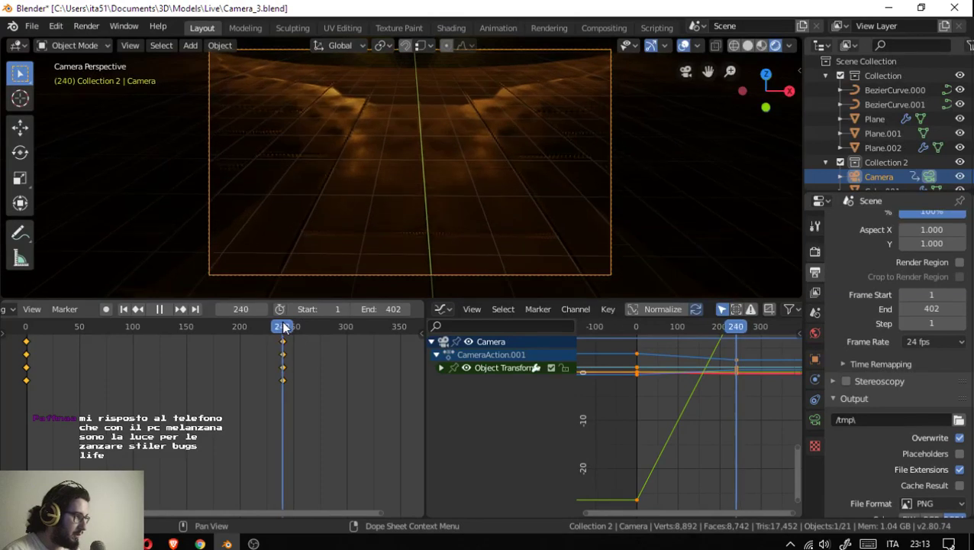
key(Up)
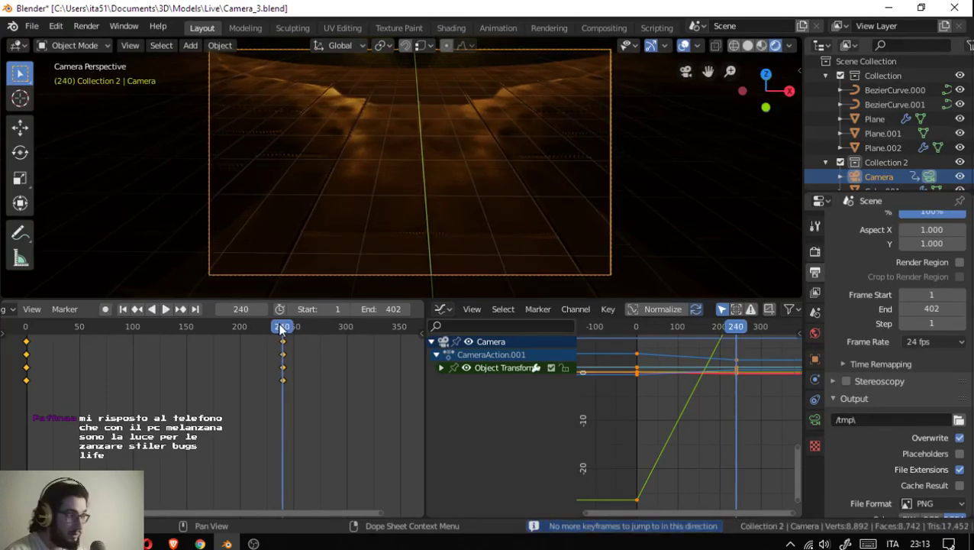
key(Right)
key(Right)
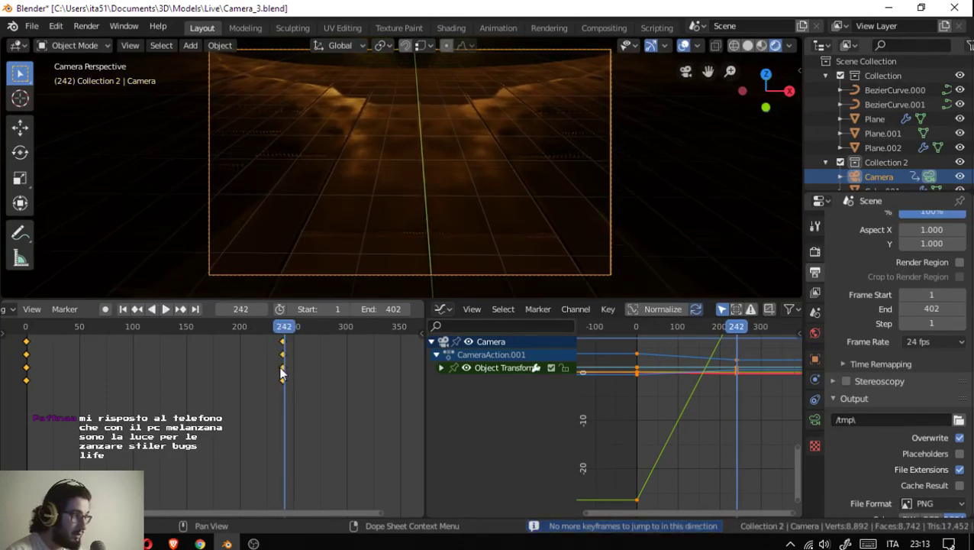
key(Left)
key(Left)
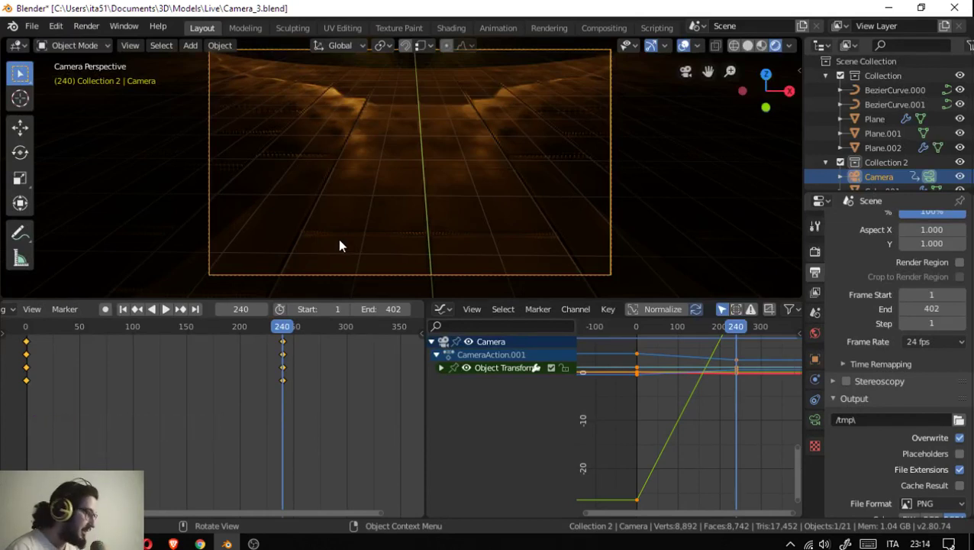
- Re-walk the camera to a new view and key LocRotScale again at frame 240
key(shift+grave)
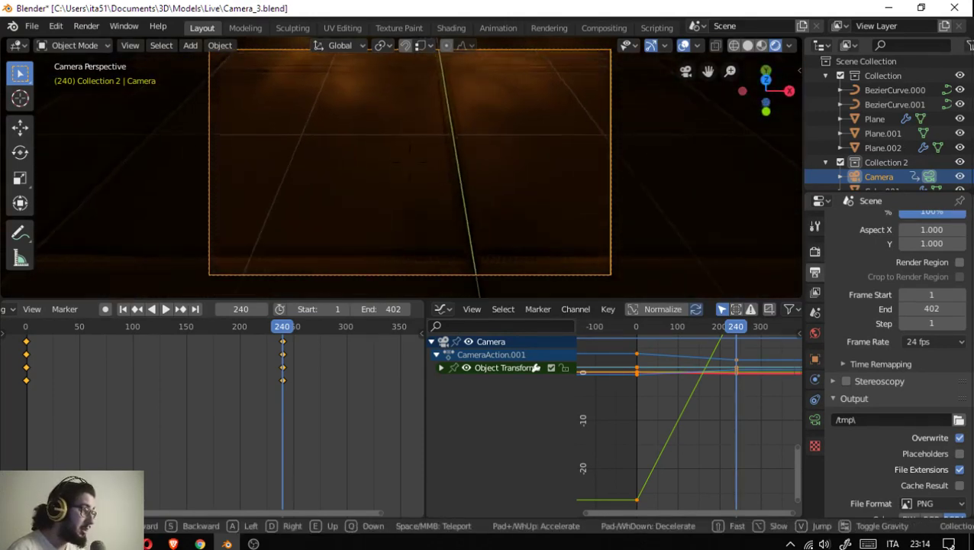
click(402, 172)
key(i)
click(403, 169)
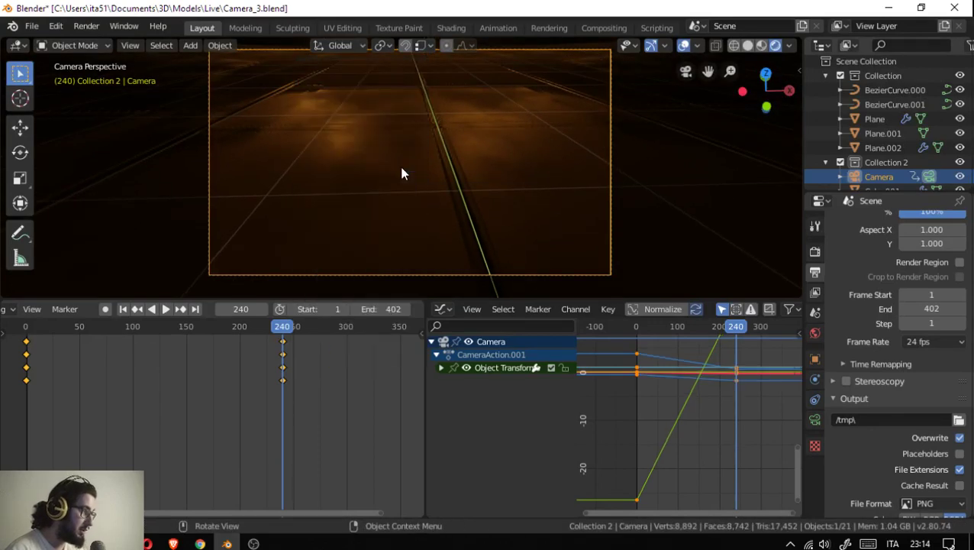
- Scrub back to frame 22, play and pause the fly-through, then start editing the frame field
drag(284, 336, 181, 356)
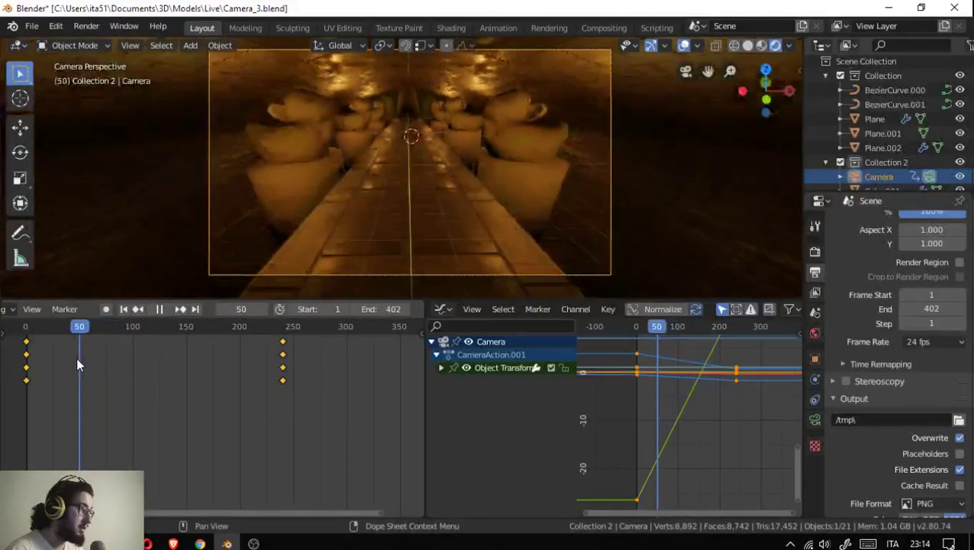
drag(180, 355, 11, 372)
key(space)
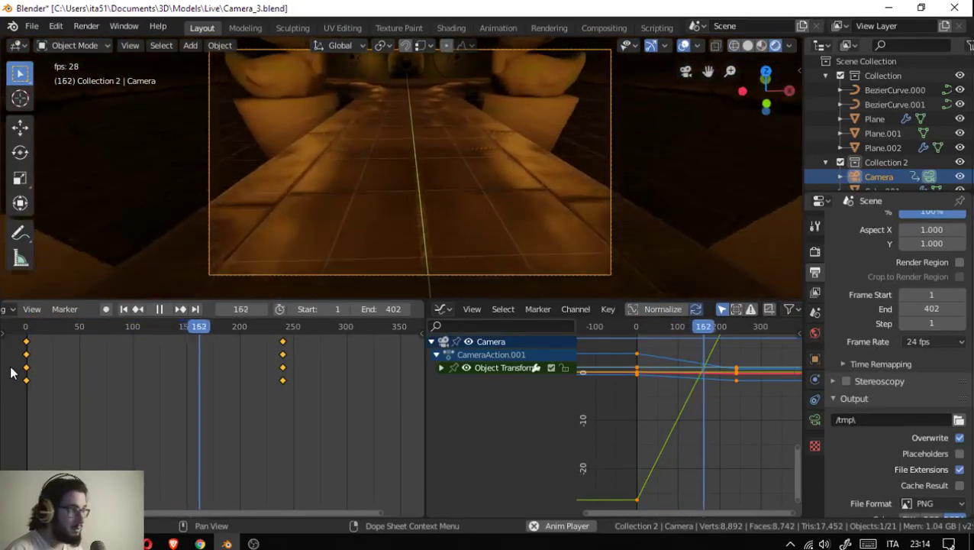
scroll(453, 200, down, 1)
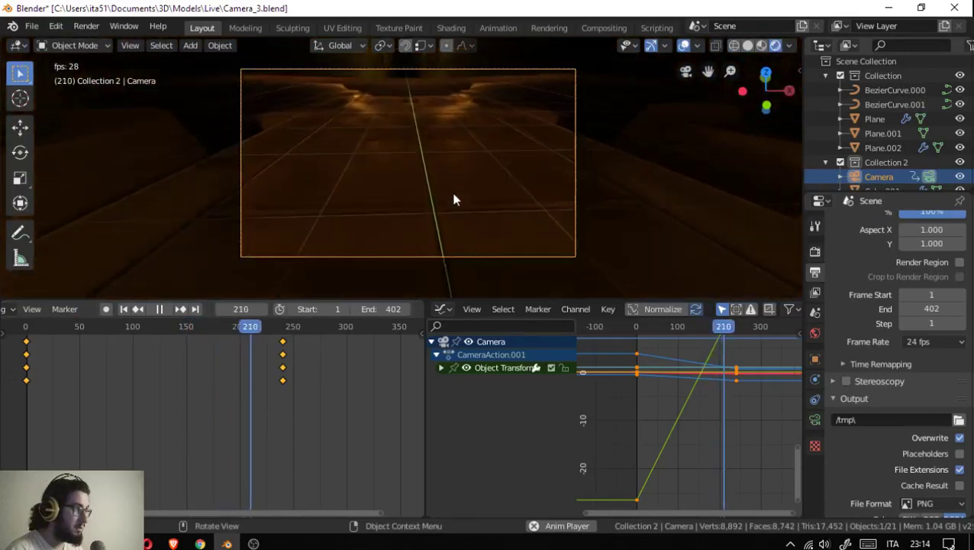
scroll(454, 200, down, 1)
key(space)
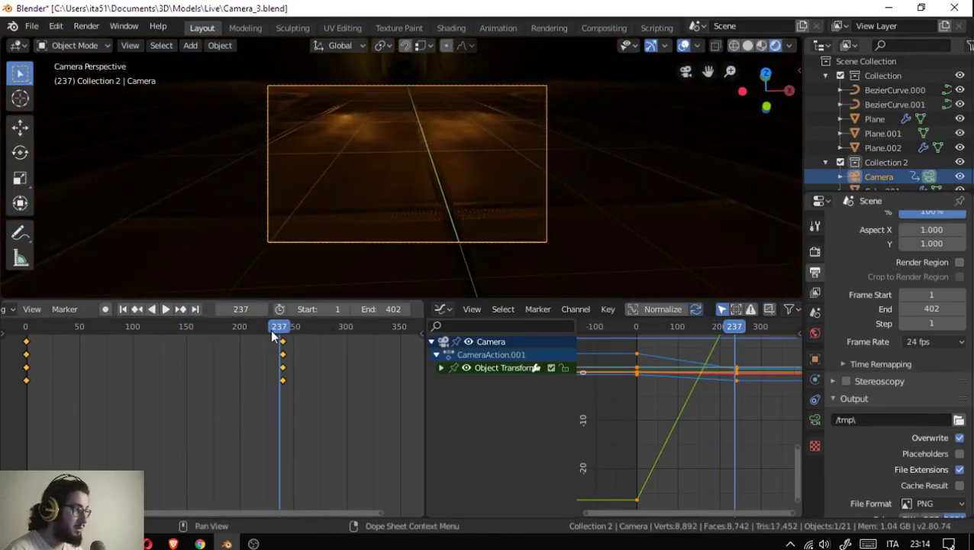
key(space)
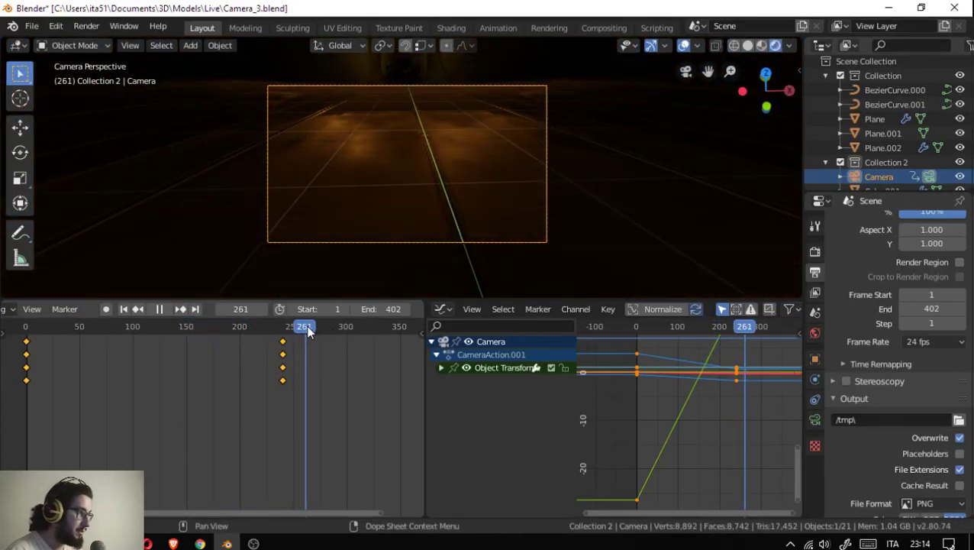
mouse_move(319, 329)
mouse_down()
mouse_move(347, 326)
mouse_move(282, 325)
mouse_up()
click(257, 309)
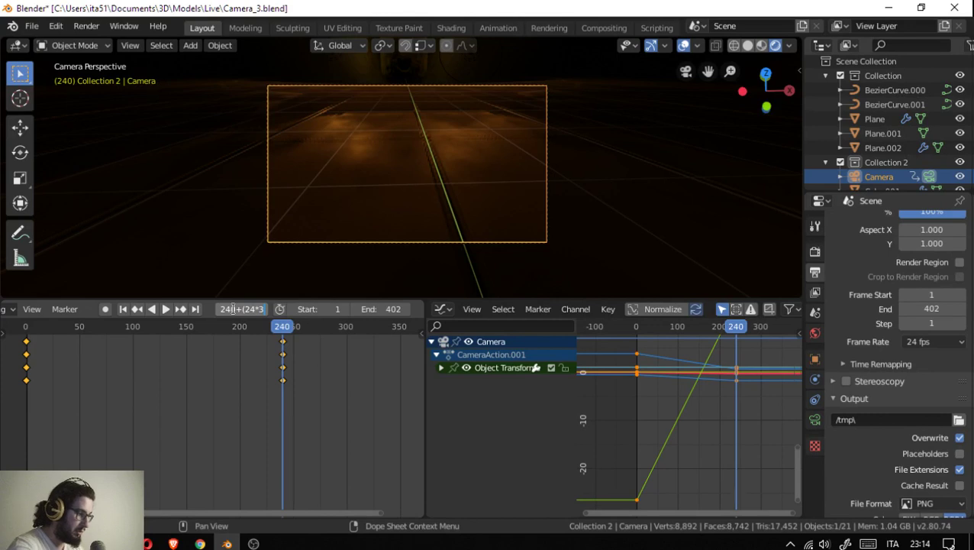
- At frame 312 (240+24*3), walk the camera to the monkey-head statue, key LocRotScale, and replay
key(Return)
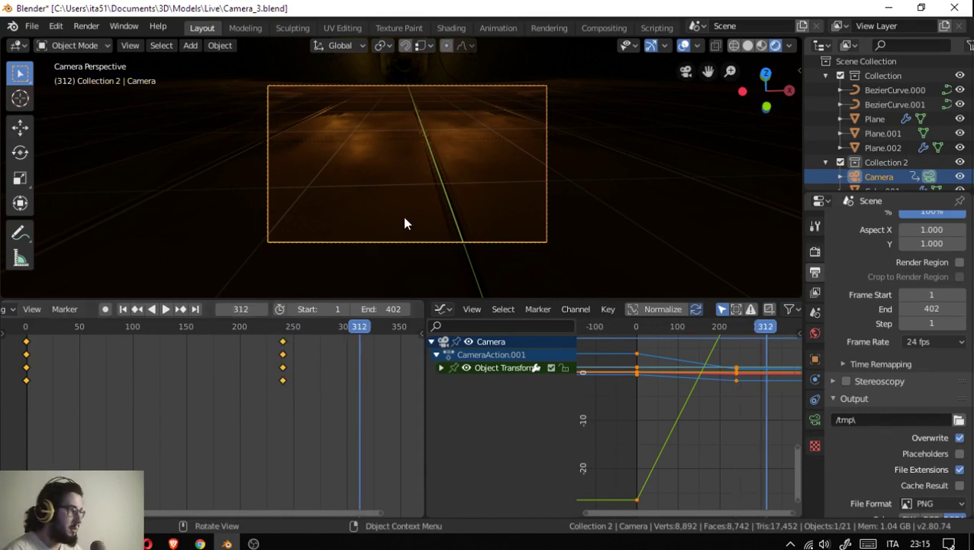
key(shift+grave)
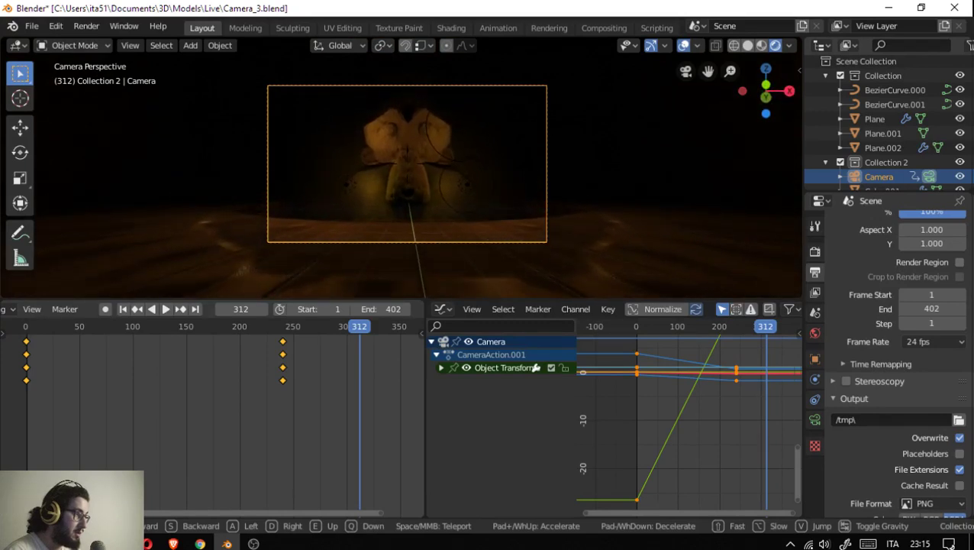
click(403, 175)
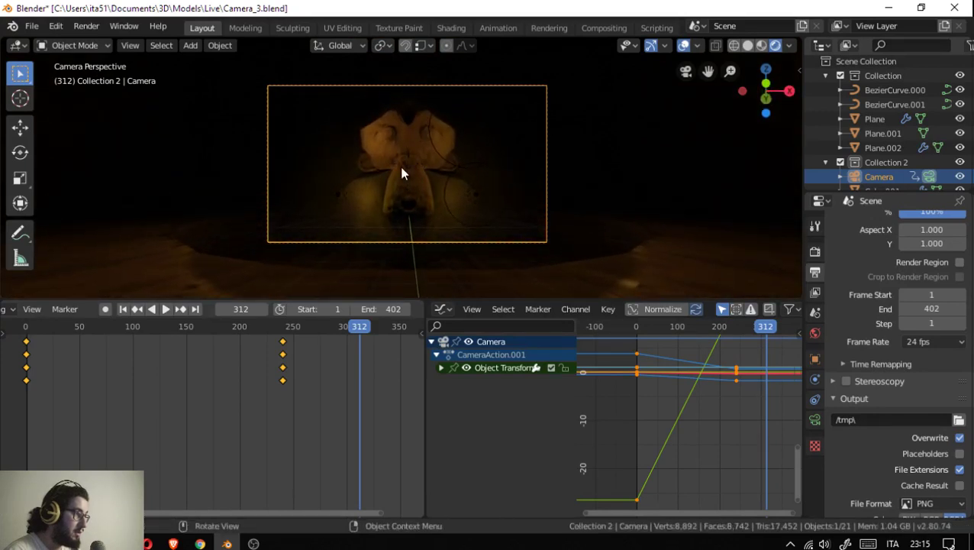
key(i)
click(400, 166)
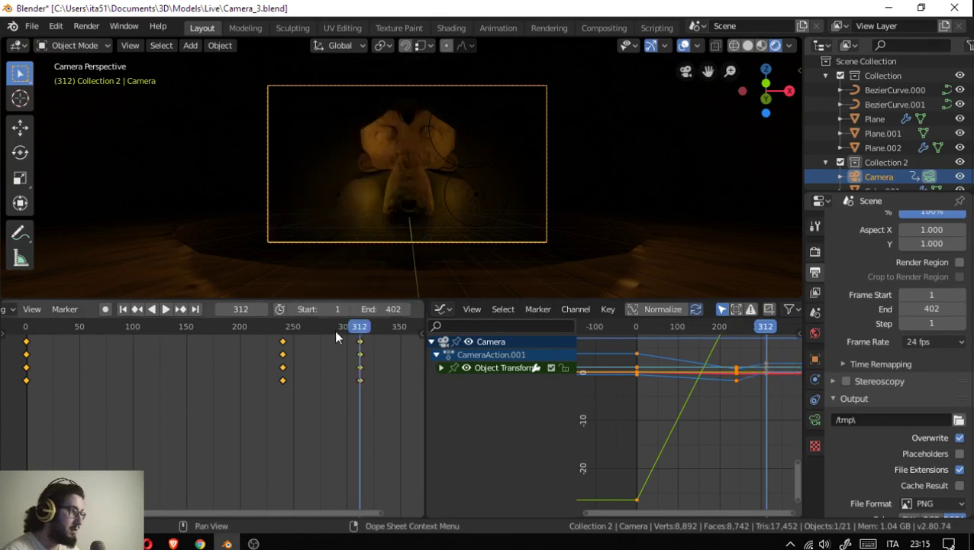
drag(363, 328, 31, 366)
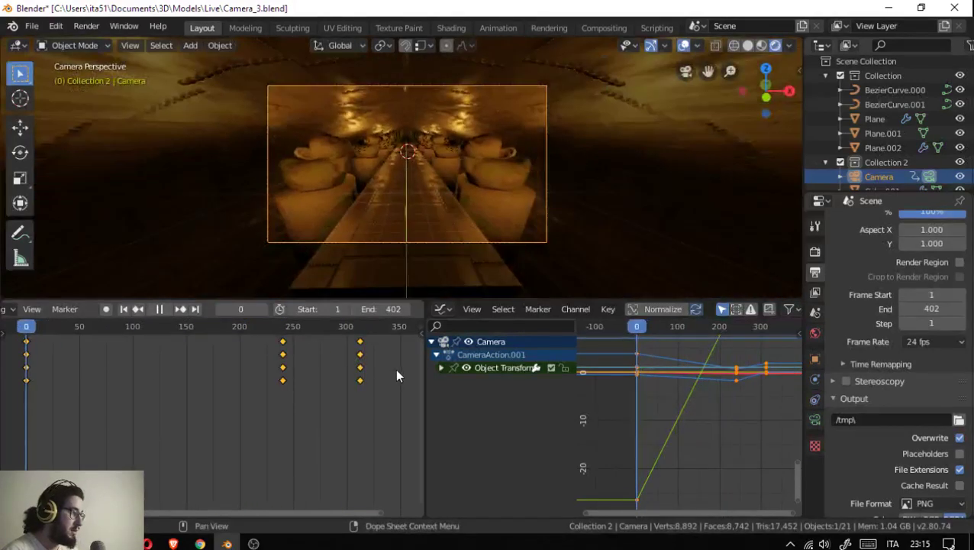
key(space)
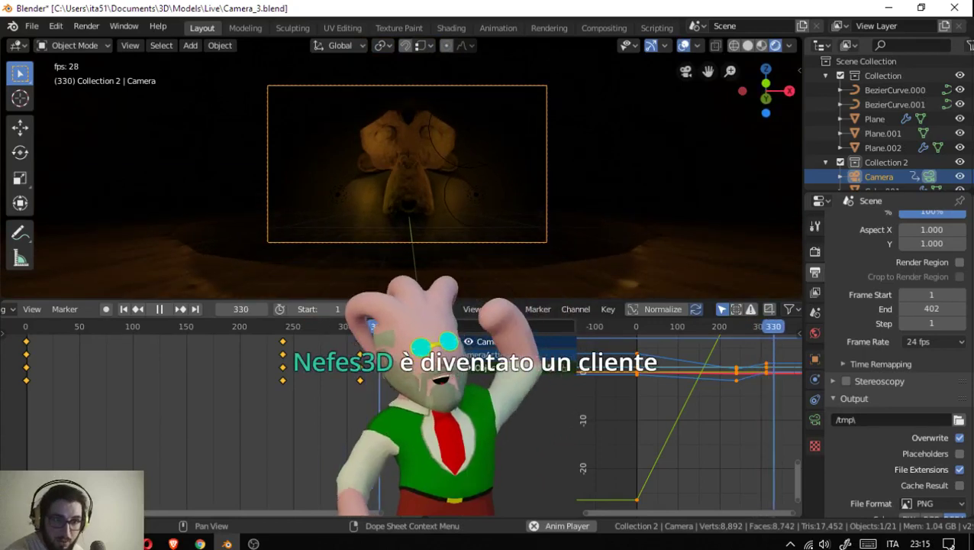
- Stop playback at frame 354, rewind to frame 0, and play again
key(space)
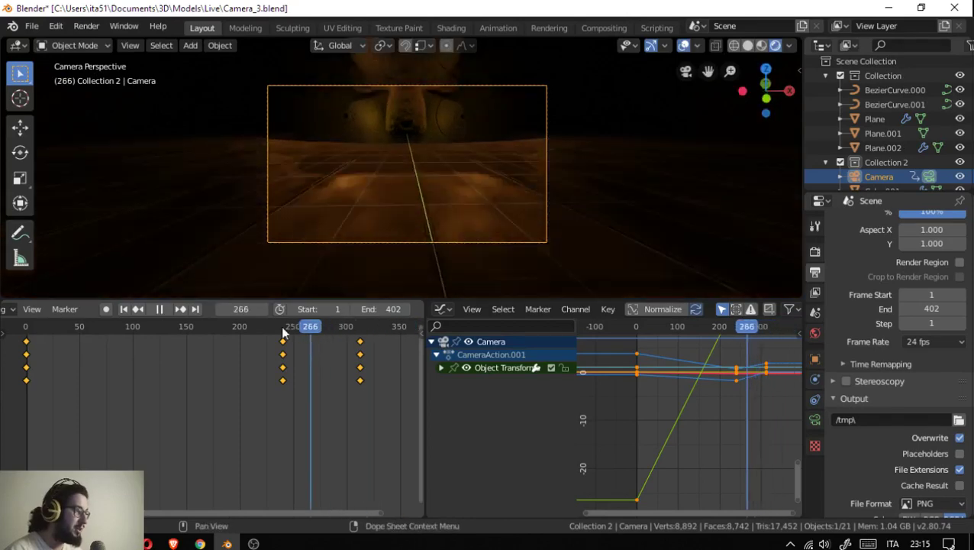
drag(407, 329, 26, 326)
key(space)
key(space)
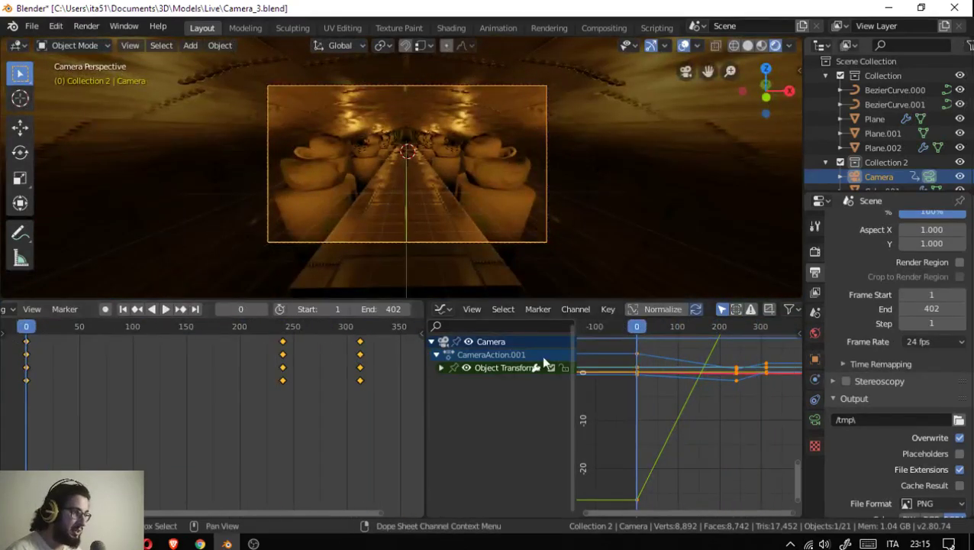
- Pan and zoom the Graph Editor onto the green location curve's bend and select it
middle_drag(752, 339, 663, 405)
scroll(648, 408, up, 1)
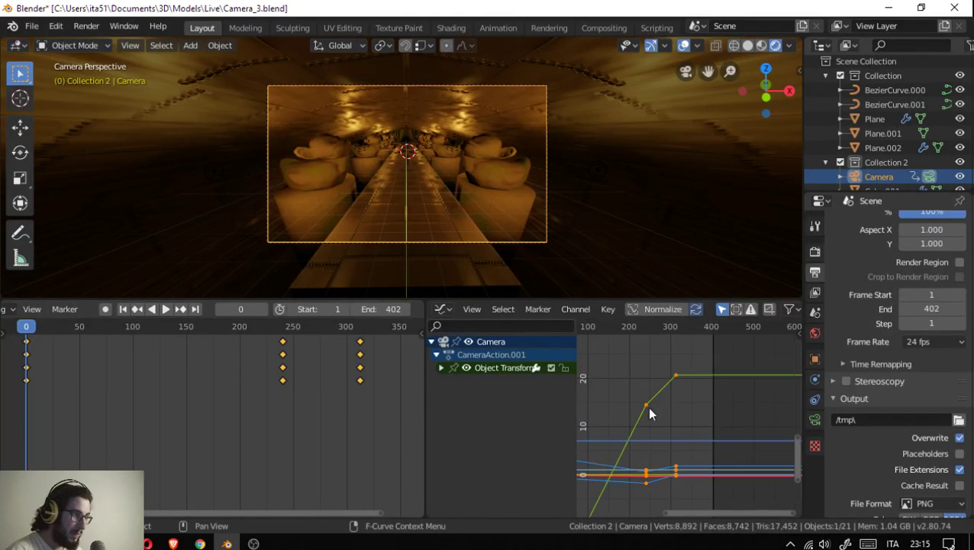
scroll(646, 406, up, 2)
scroll(647, 406, up, 1)
click(640, 395)
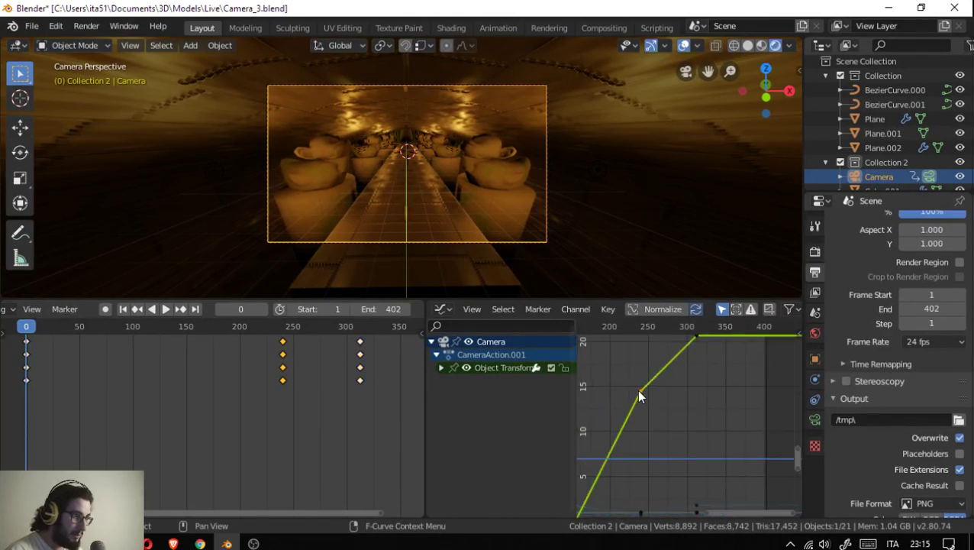
right_click(638, 388)
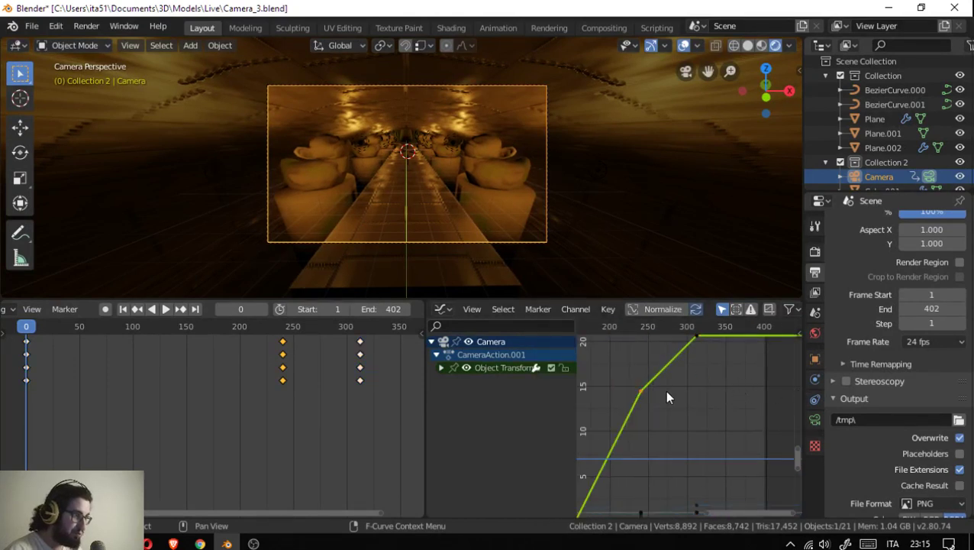
- Set the green curve's keys to Bezier and move the keyframe to smooth its bend
key(t)
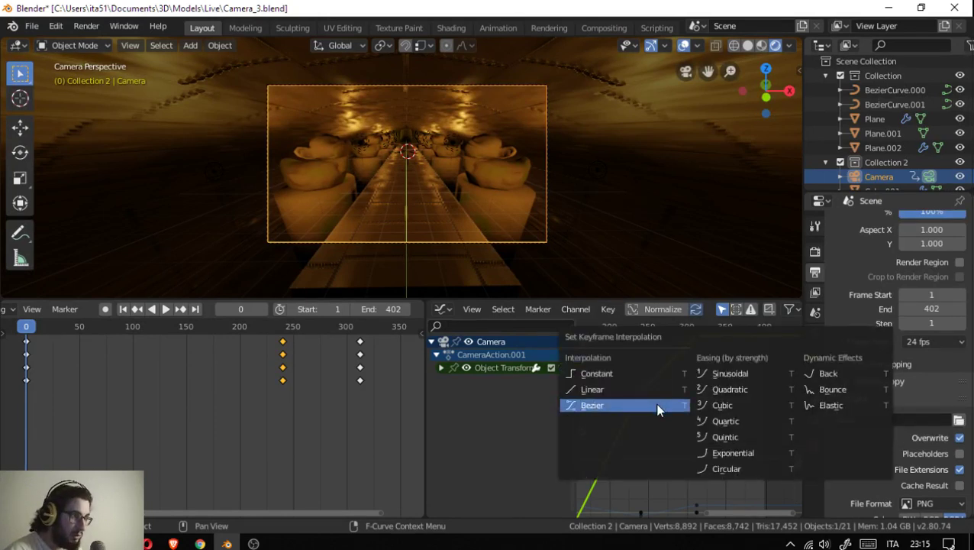
click(605, 407)
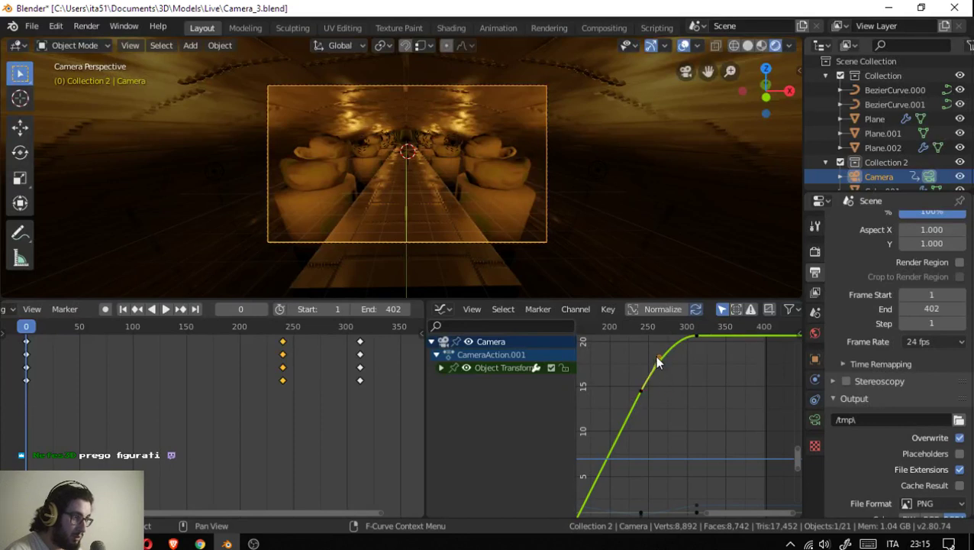
key(g)
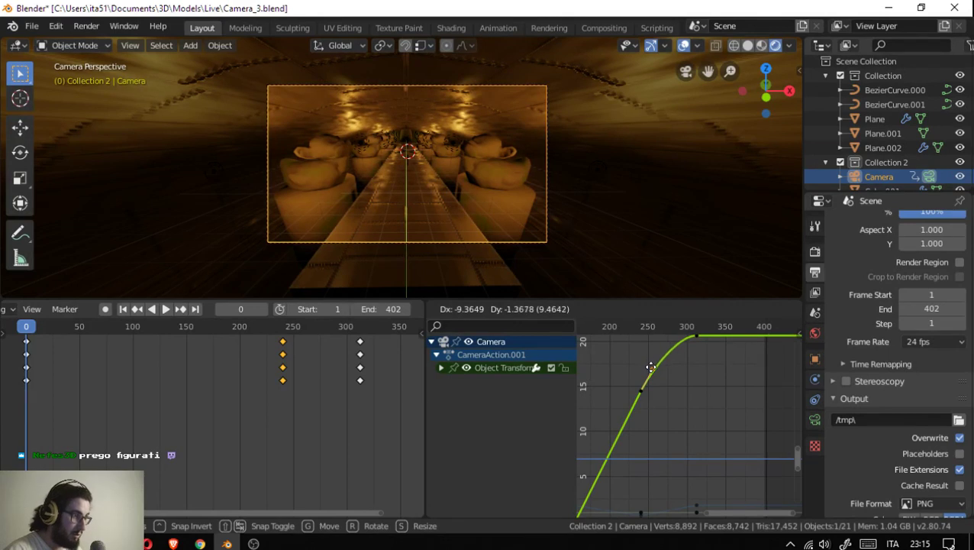
click(650, 367)
middle_drag(666, 364, 676, 372)
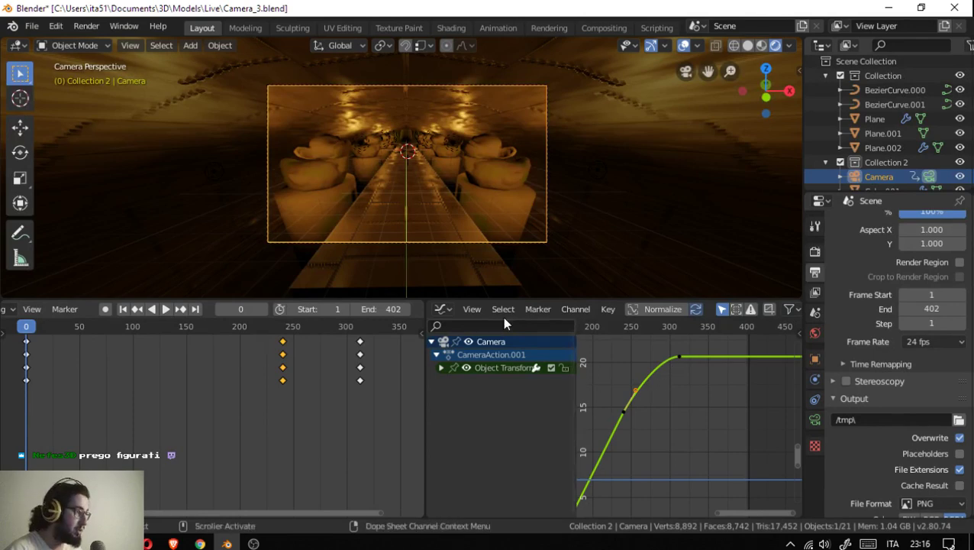
- Replay to check the easing, stopping at frame 262, and pan toward the lower curves
key(space)
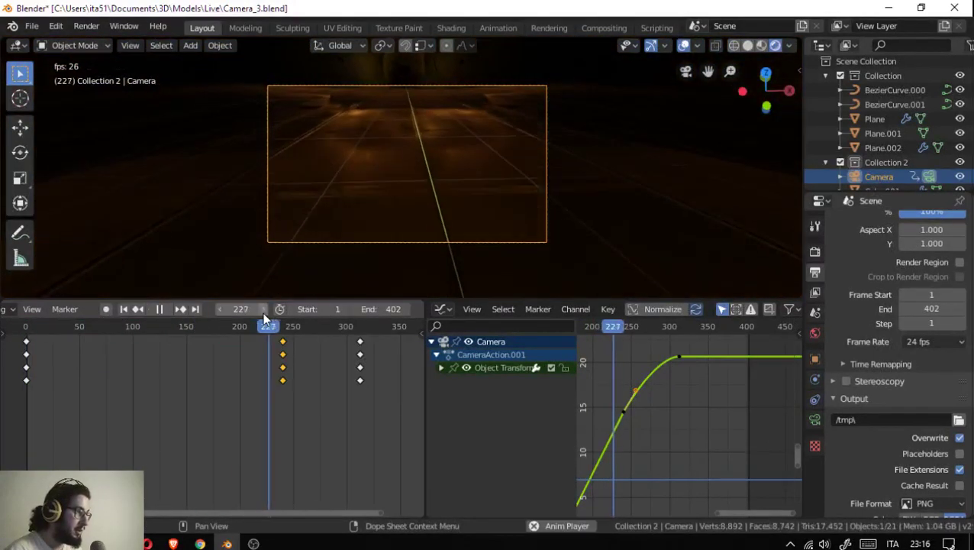
key(space)
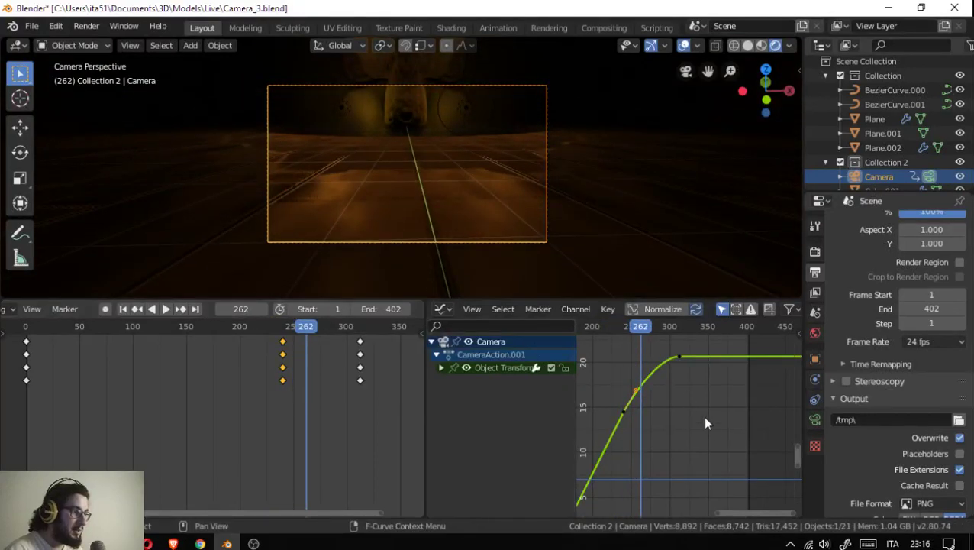
scroll(706, 418, down, 2)
scroll(709, 422, down, 2)
middle_drag(709, 423, 763, 347)
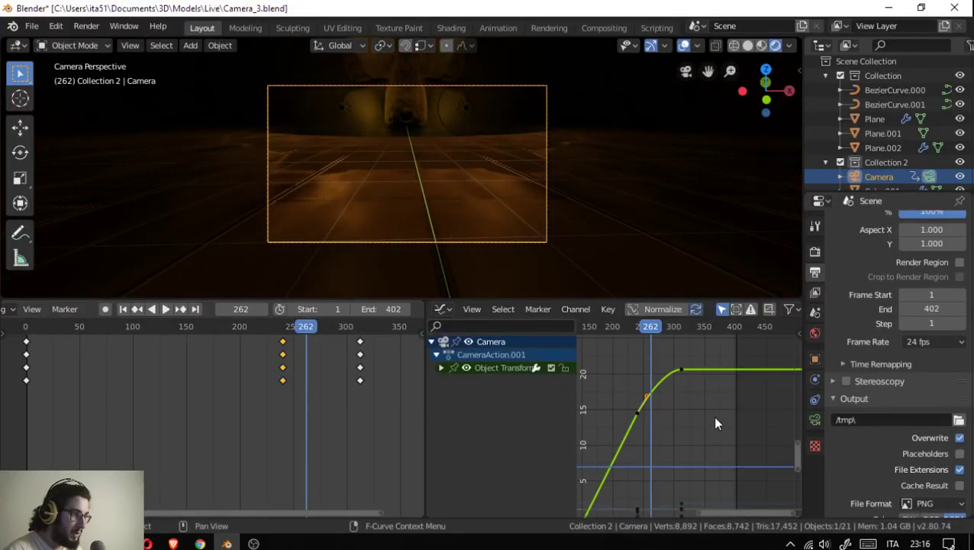
- Select the lower curves' keyframes and raise the blue curve's keyframe slightly
ctrl+right_click(729, 439)
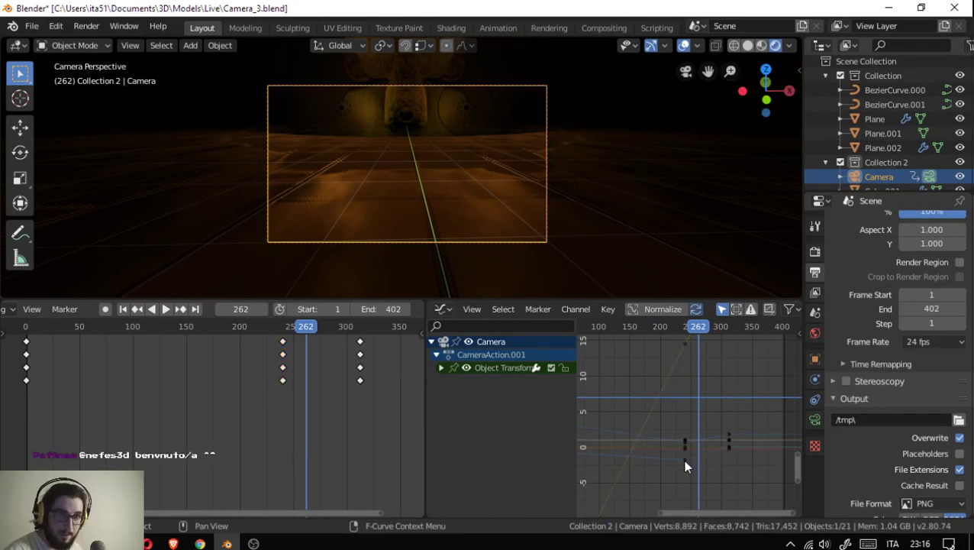
click(683, 458)
drag(683, 459, 684, 446)
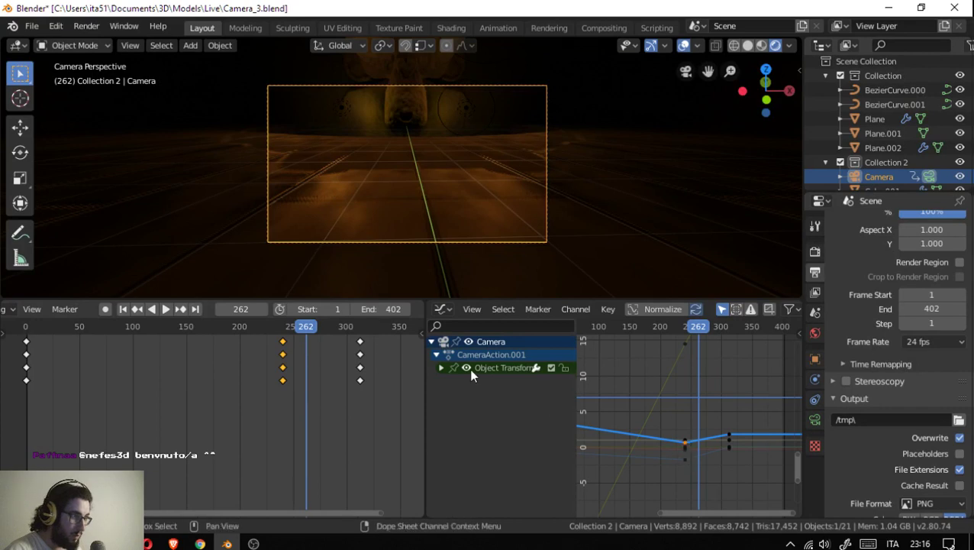
- Expand the camera's transform channels and isolate the X Euler Rotation channel among the curves
click(441, 368)
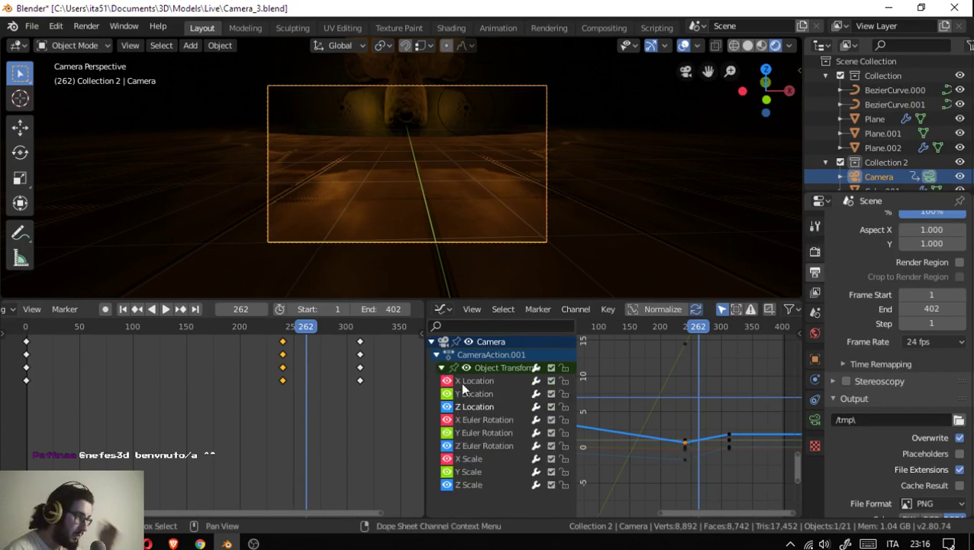
click(472, 421)
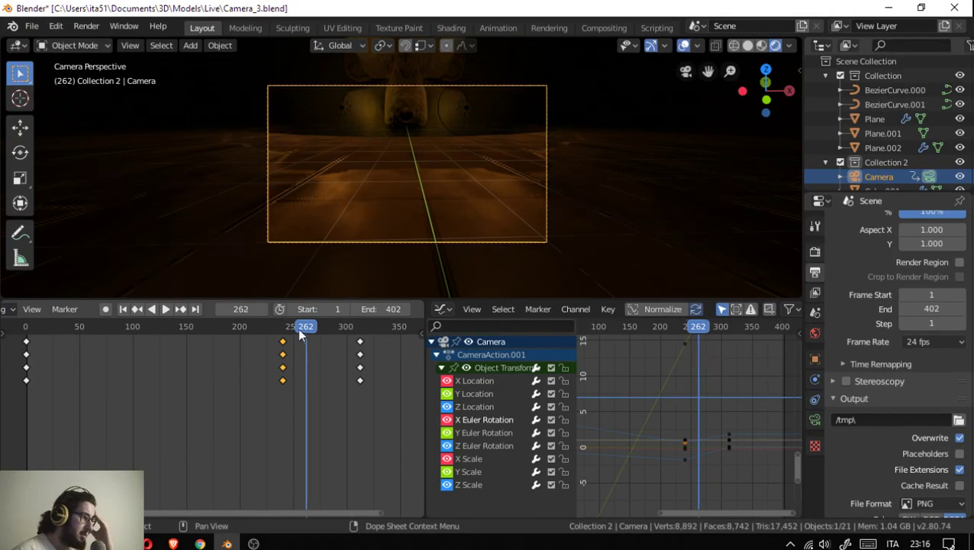
drag(301, 336, 277, 336)
click(506, 430)
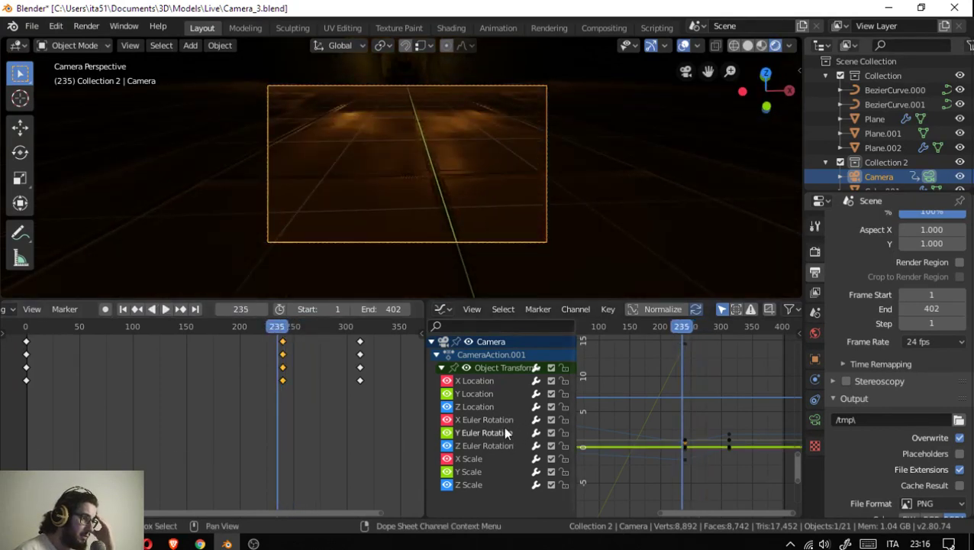
click(501, 421)
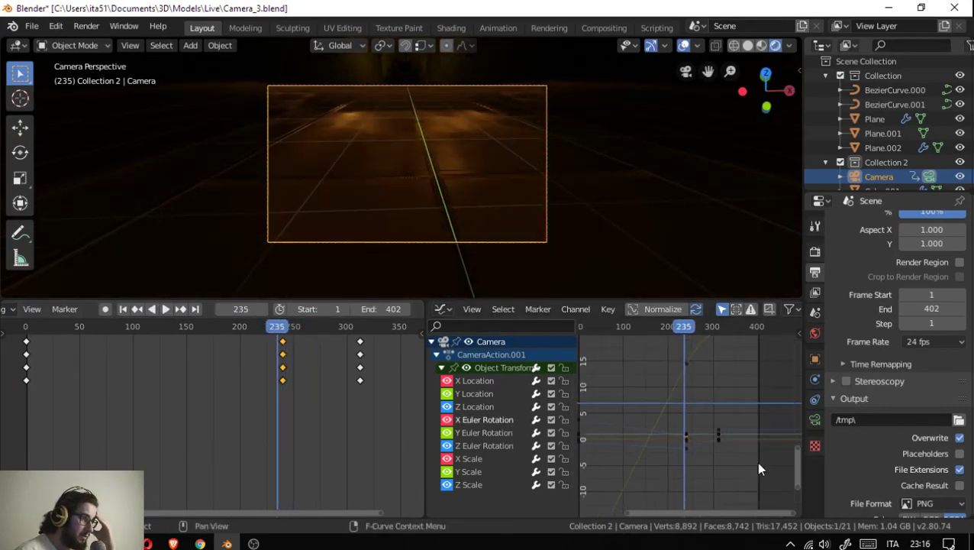
mouse_move(756, 461)
ctrl+middle_down()
mouse_move(726, 452)
mouse_move(676, 398)
ctrl+middle_up()
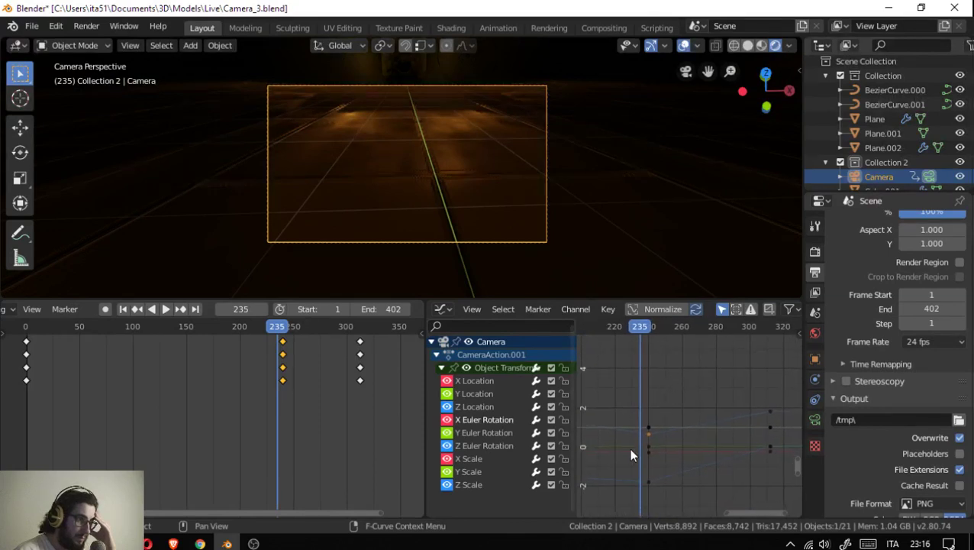
click(646, 429)
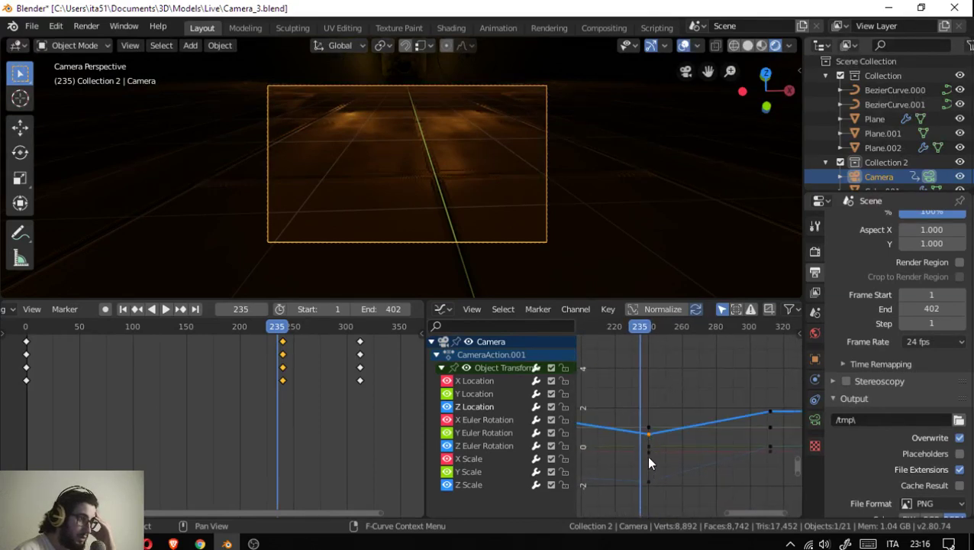
click(648, 456)
click(650, 435)
click(650, 426)
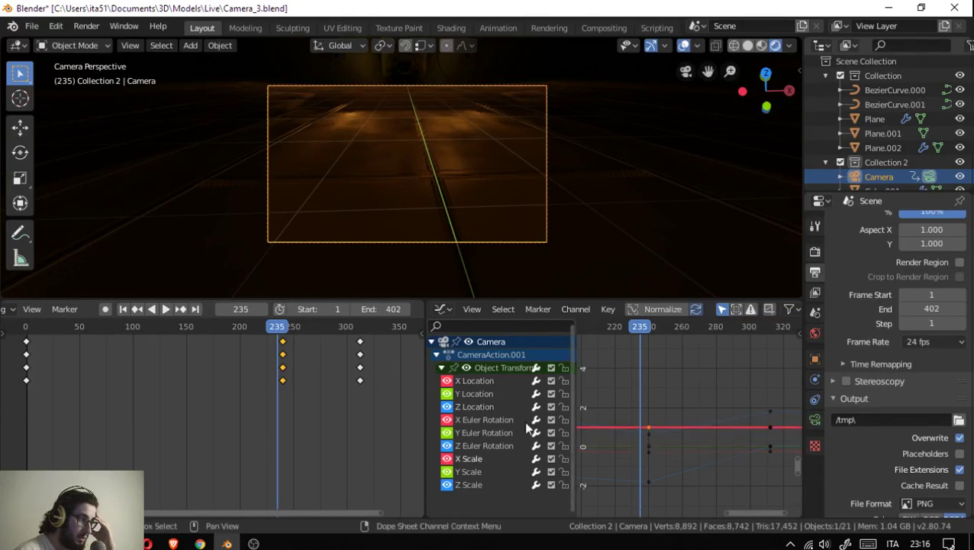
click(503, 419)
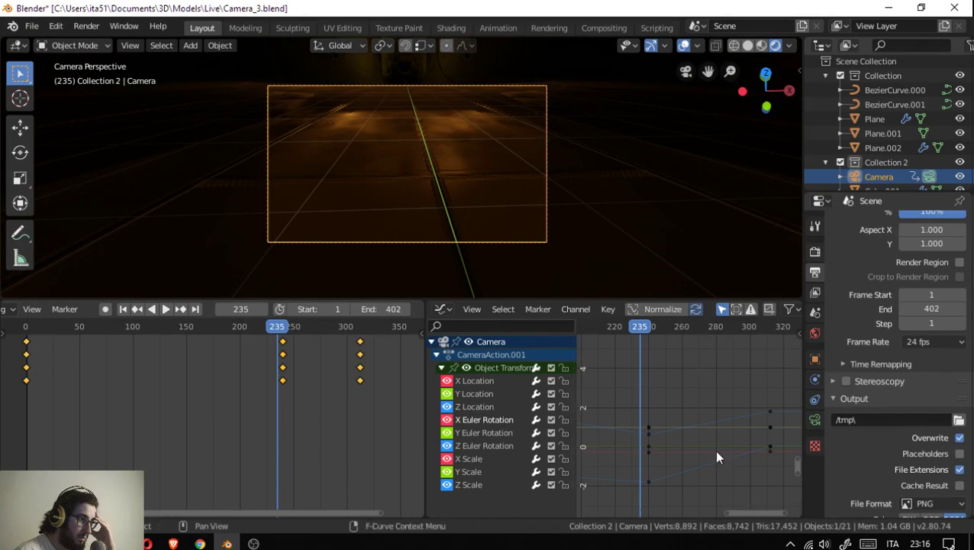
- Zoom out and pan the graph to frame the red X Euler Rotation curve
scroll(714, 449, down, 5)
scroll(708, 455, down, 5)
scroll(708, 455, down, 2)
scroll(707, 455, down, 2)
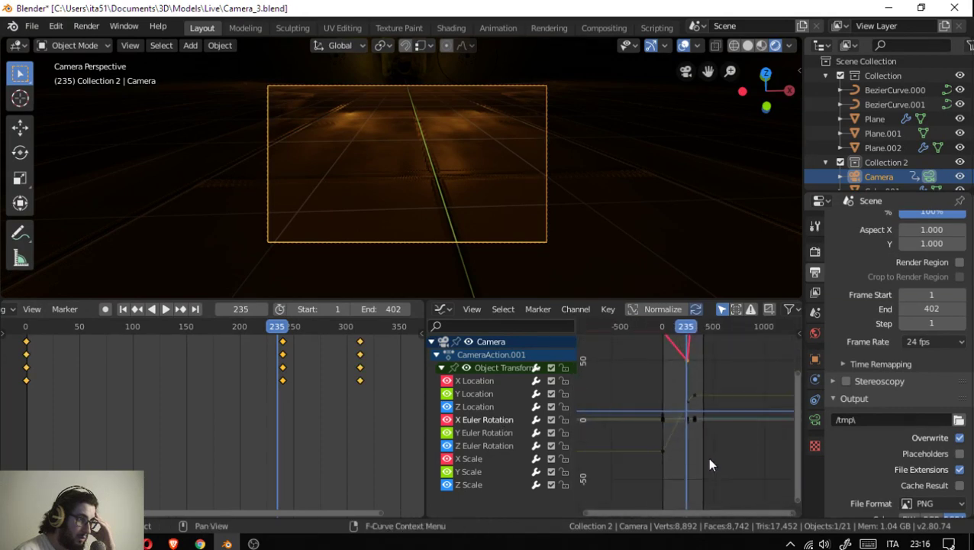
scroll(707, 457, down, 2)
mouse_move(722, 366)
middle_down()
mouse_move(711, 460)
mouse_move(694, 409)
mouse_move(672, 426)
mouse_move(701, 401)
middle_up()
scroll(710, 461, up, 2)
scroll(710, 461, up, 2)
scroll(714, 465, up, 1)
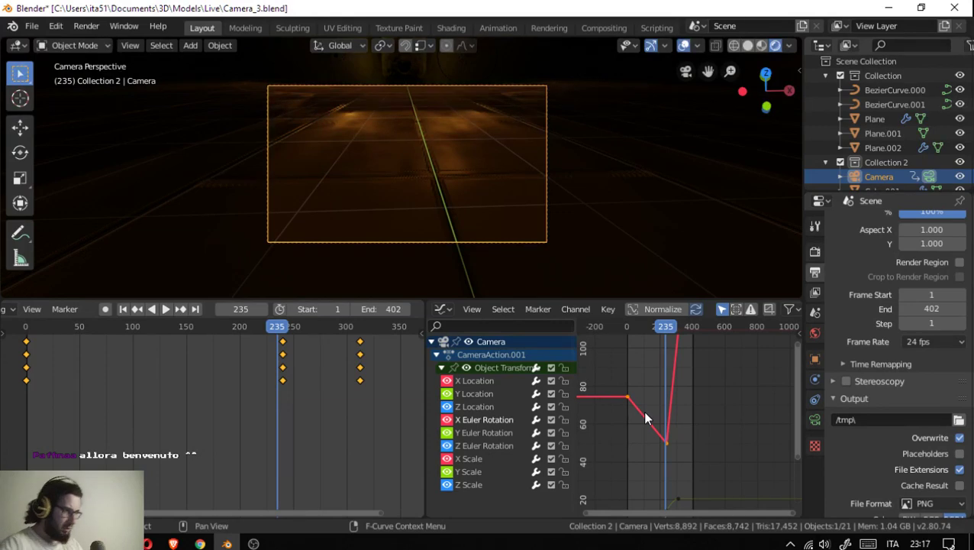
- Scrub back to about frame 226 and play to preview the camera move
scroll(725, 431, up, 2)
scroll(691, 420, up, 1)
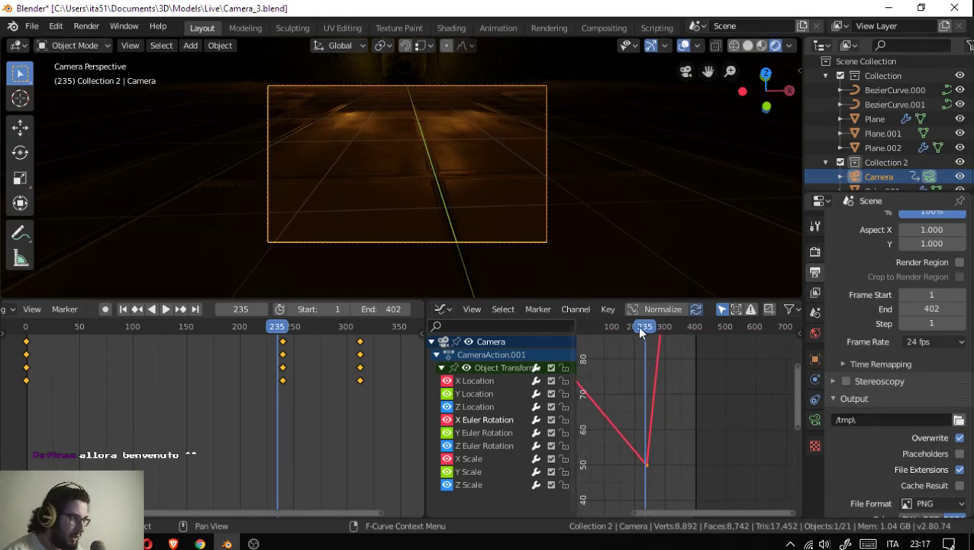
drag(637, 326, 642, 326)
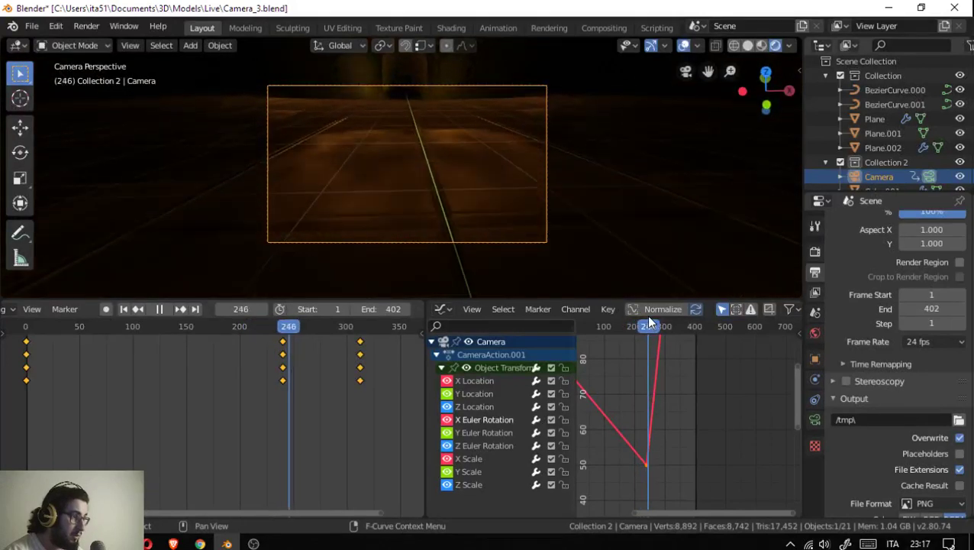
key(space)
- Change the low rotation key's interpolation and pull its right handle outward
right_click(646, 464)
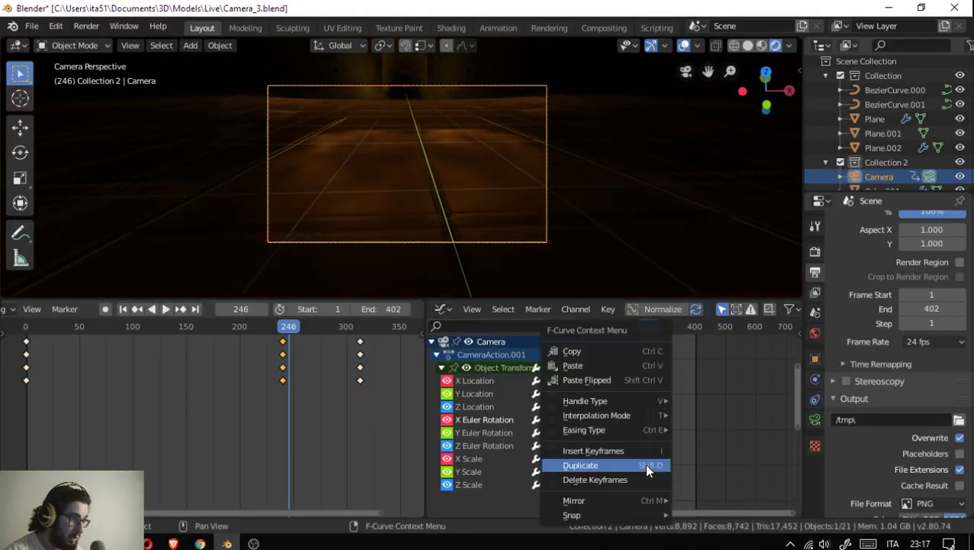
key(Escape)
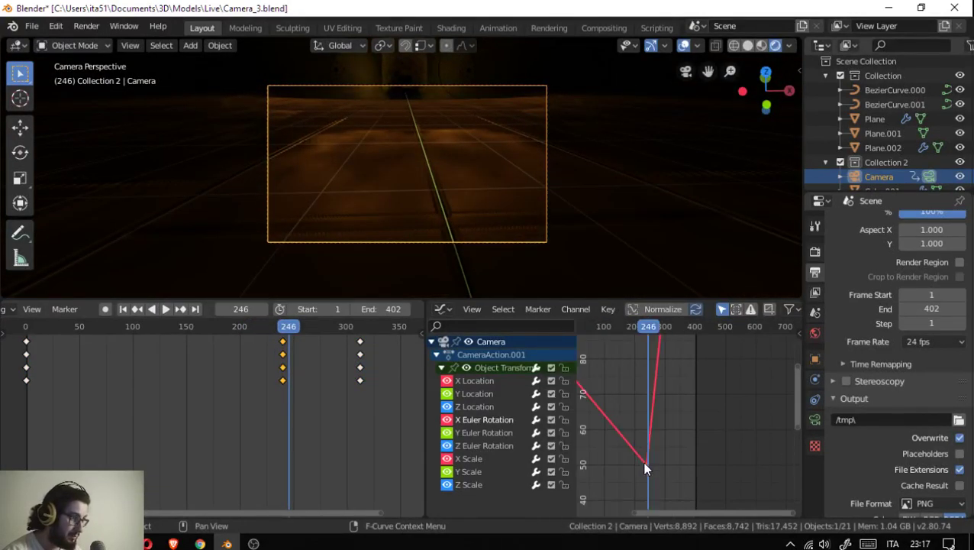
key(t)
click(645, 461)
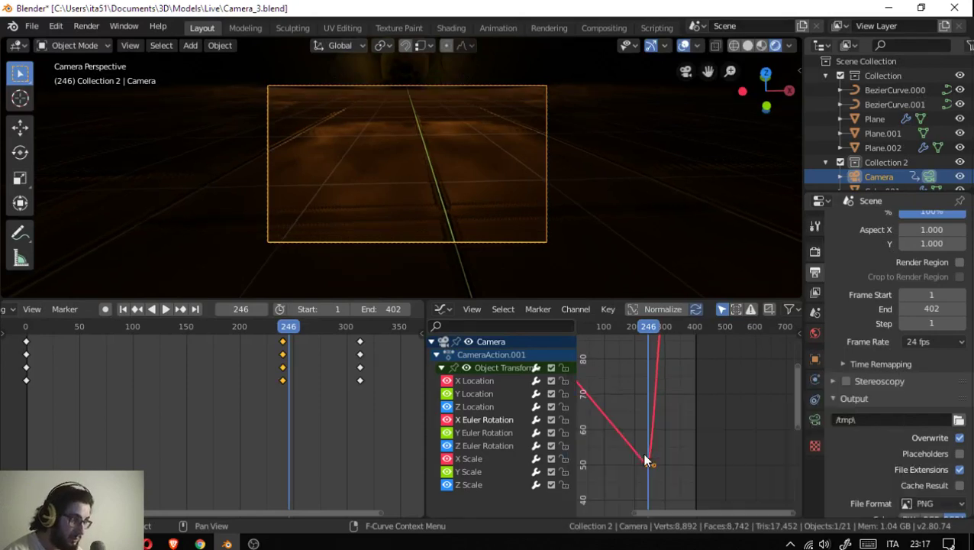
mouse_move(652, 462)
mouse_down()
mouse_move(676, 457)
mouse_move(656, 463)
mouse_up()
click(638, 461)
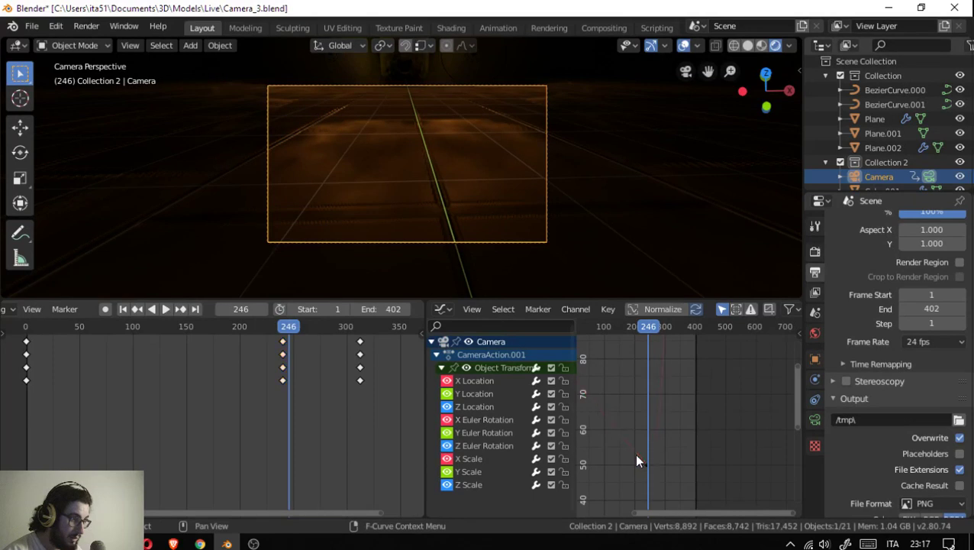
- Select the X Euler Rotation curve and its keyframes
click(644, 461)
scroll(643, 462, down, 2)
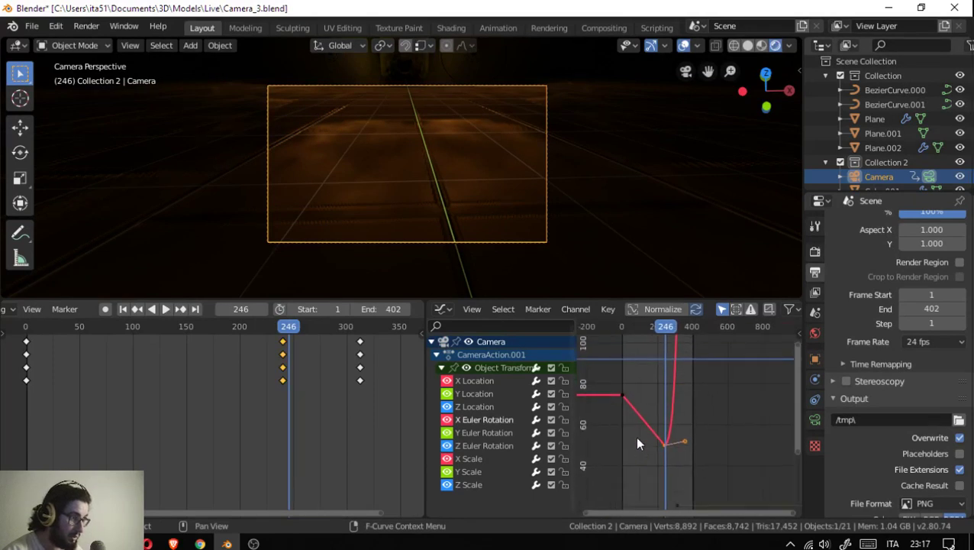
click(624, 398)
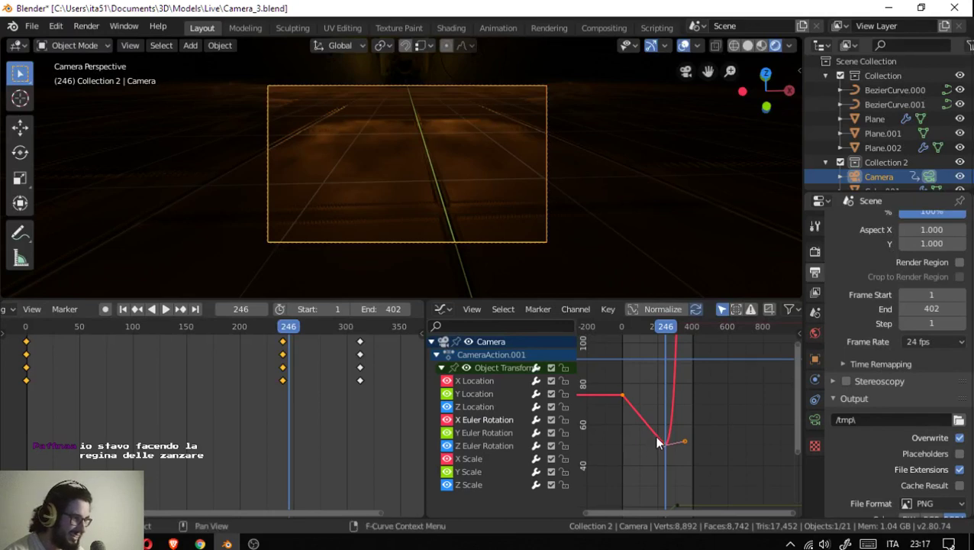
- Switch the selected X Euler Rotation keys to Bezier interpolation
right_click(659, 444)
key(Escape)
key(t)
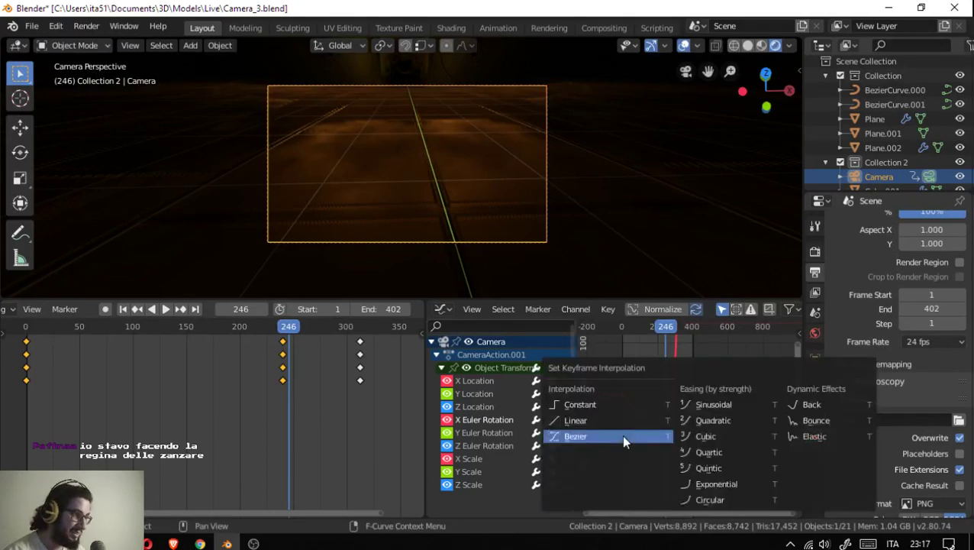
click(624, 442)
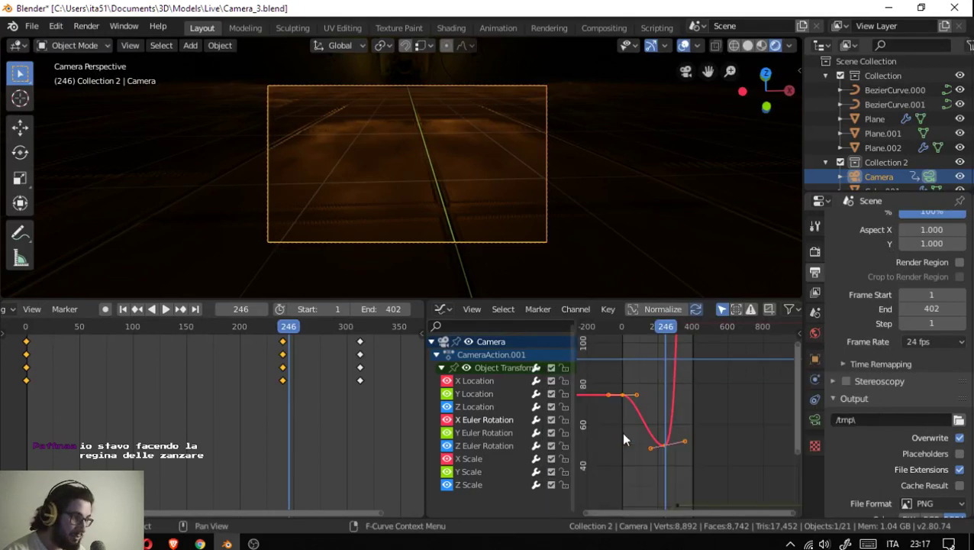
- Move the key's upper handle, then drag the low keyframe's left handle down-left to soften the dip
click(636, 395)
key(g)
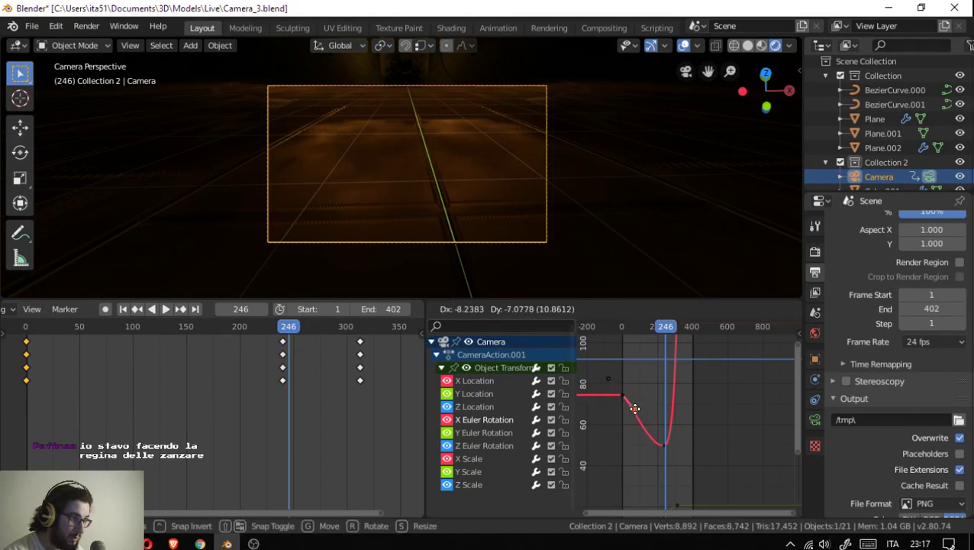
click(636, 452)
scroll(645, 447, up, 2)
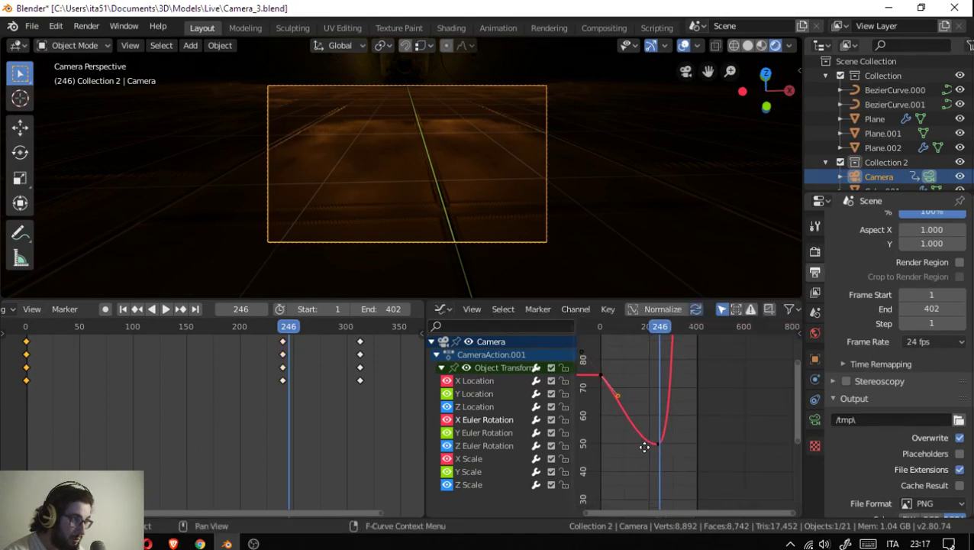
middle_drag(644, 447, 649, 424)
click(649, 423)
click(662, 424)
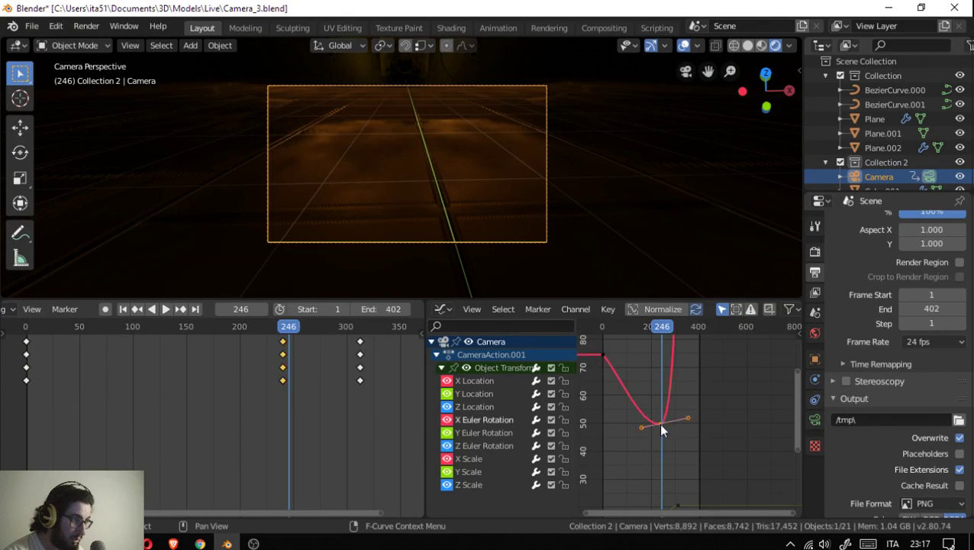
mouse_move(642, 428)
mouse_down()
mouse_move(635, 437)
mouse_move(634, 415)
mouse_move(698, 433)
mouse_up()
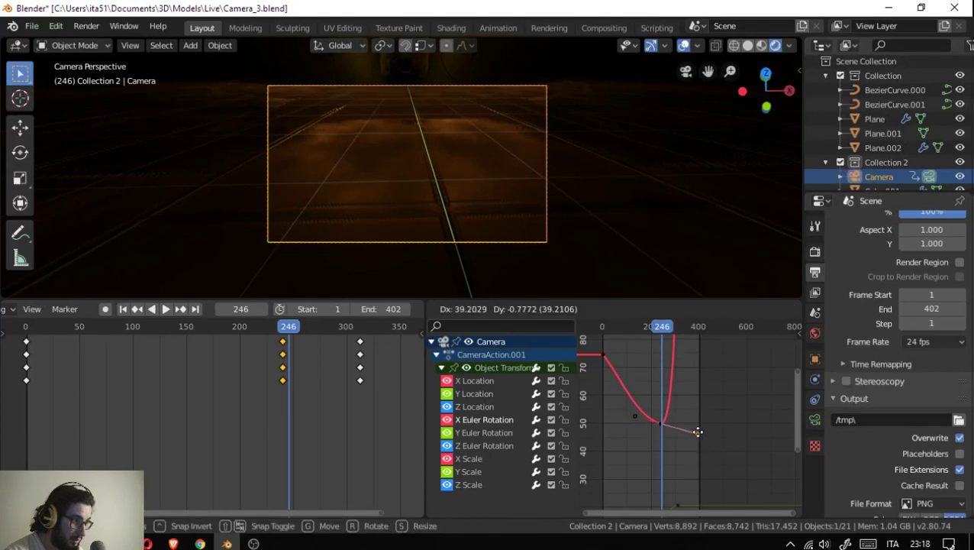
- Scrub frames around 200–240 and play the animation to check the easing
drag(662, 327, 624, 327)
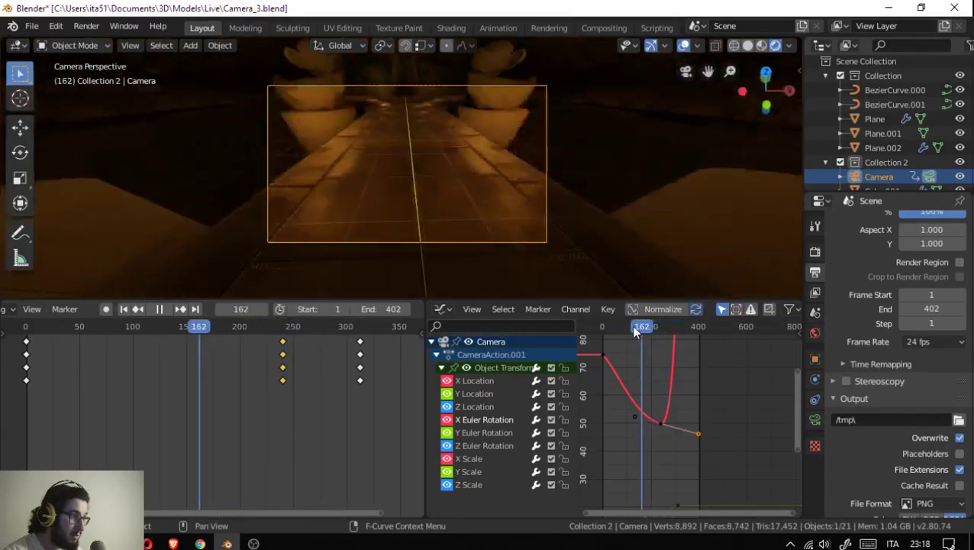
key(space)
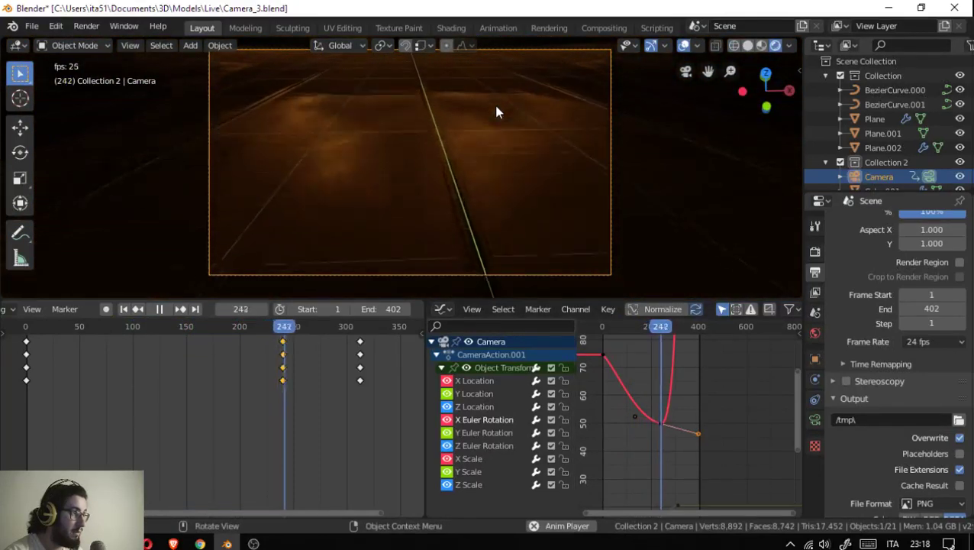
key(space)
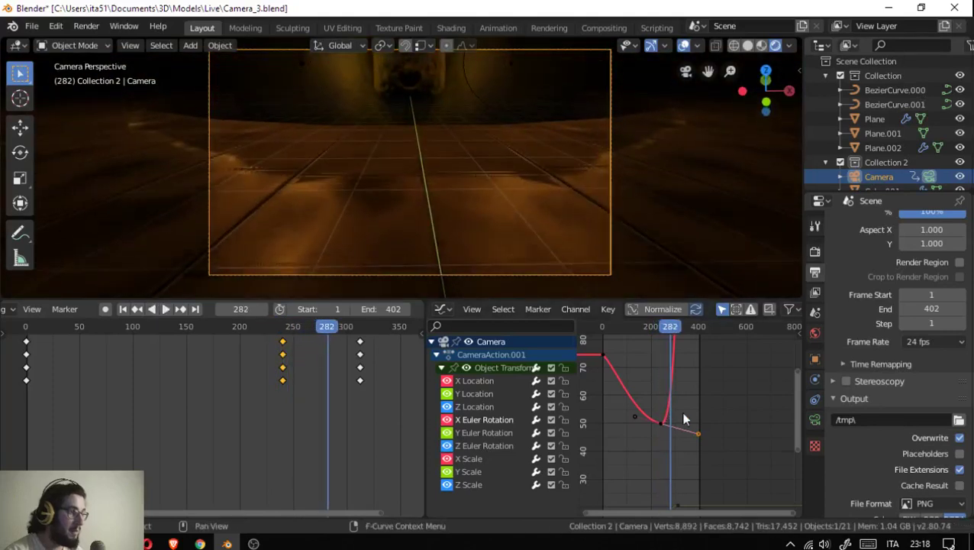
- Extend the dip keyframe's right handle further right and raise its end slightly
scroll(692, 427, up, 1)
scroll(692, 428, up, 3)
mouse_move(680, 413)
middle_down()
mouse_move(710, 408)
mouse_move(720, 393)
mouse_move(747, 424)
mouse_move(690, 448)
middle_up()
scroll(682, 445, down, 1)
scroll(702, 451, down, 1)
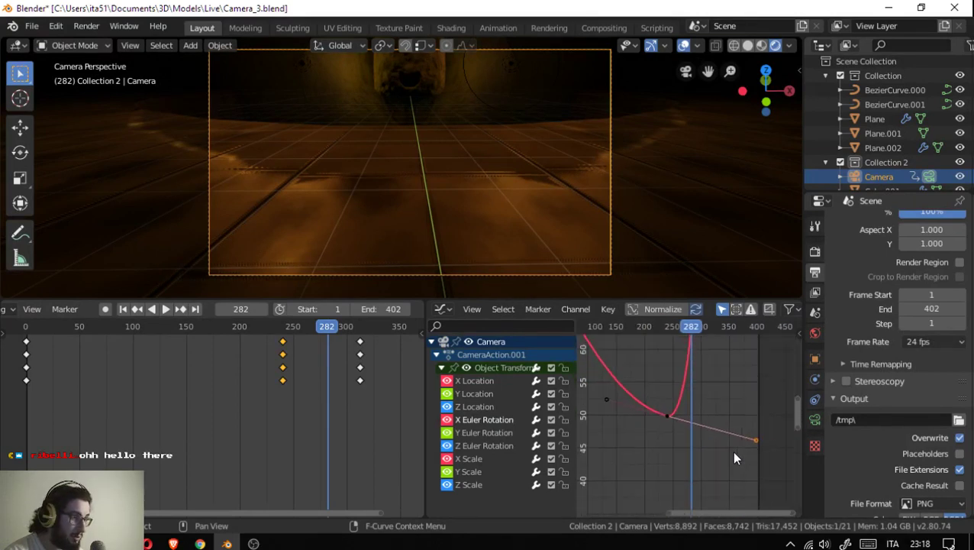
mouse_move(756, 441)
mouse_down()
mouse_move(624, 375)
mouse_move(642, 337)
mouse_move(642, 502)
mouse_move(638, 463)
mouse_up()
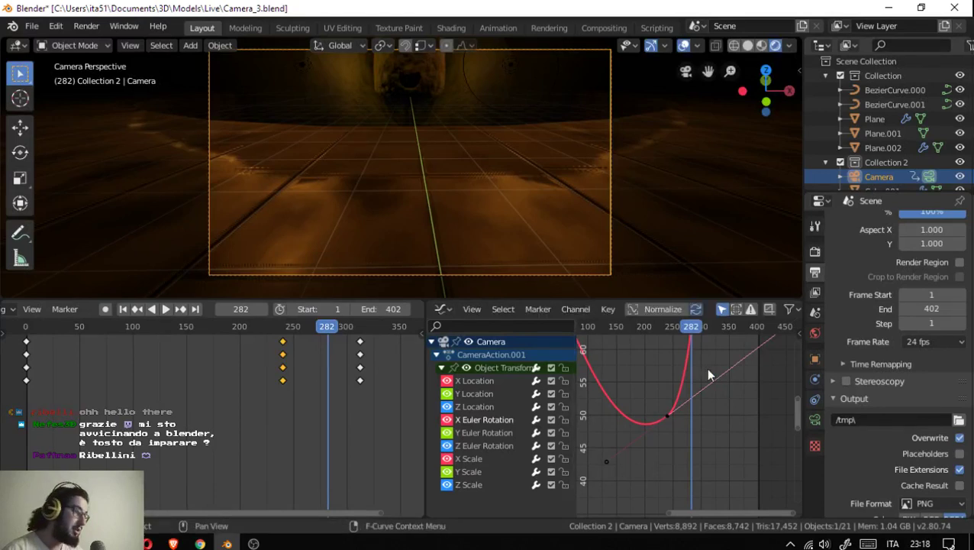
scroll(661, 428, down, 3)
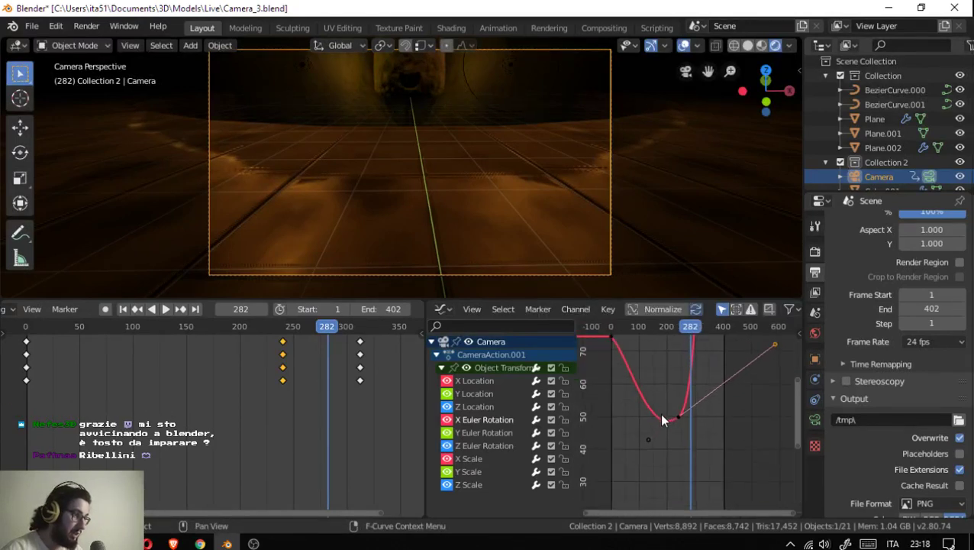
scroll(662, 416, down, 1)
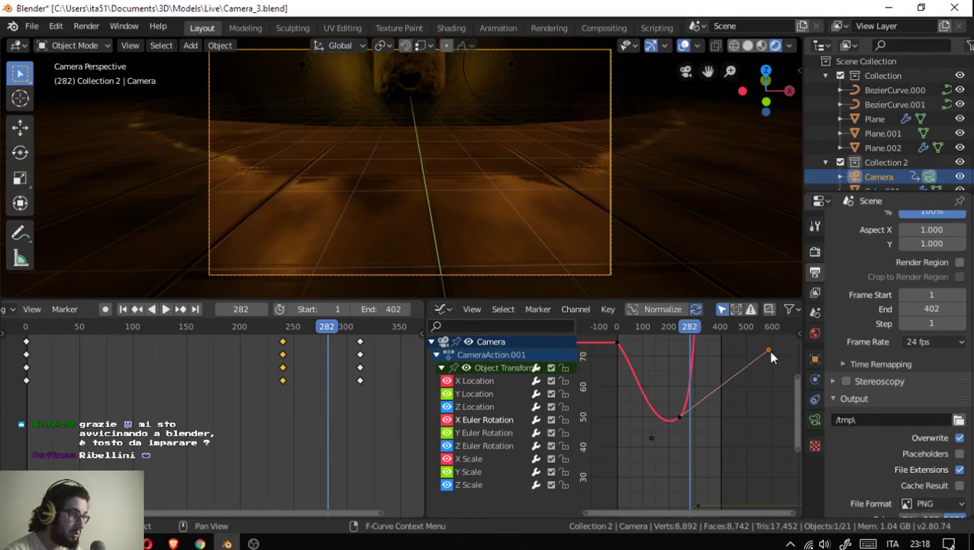
drag(768, 351, 768, 344)
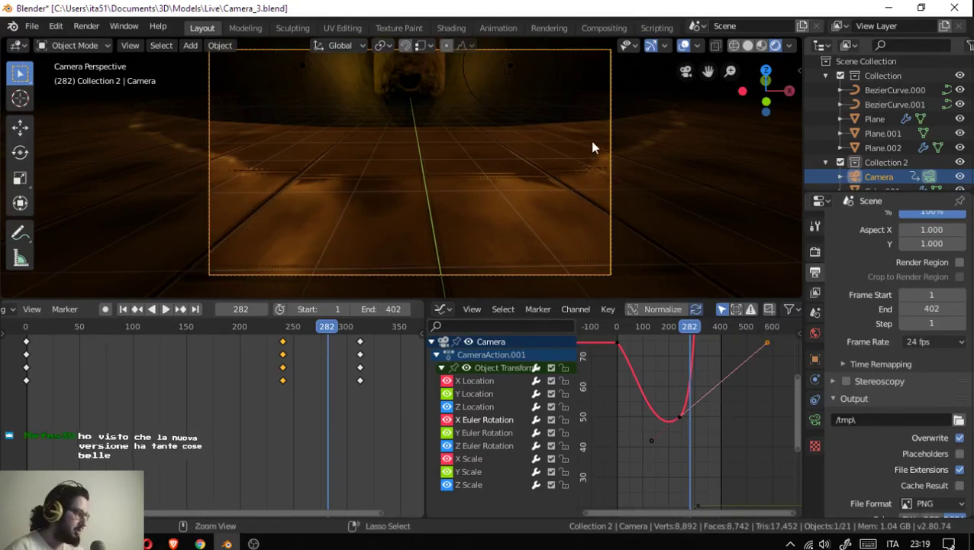
- Save Camera_3.blend and show the Eevee Render Properties settings
key(ctrl+s)
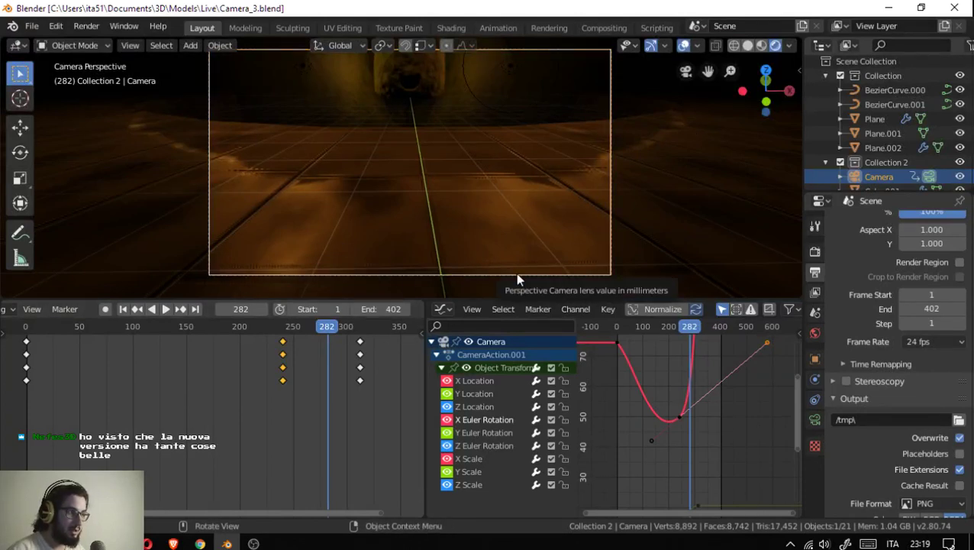
scroll(914, 381, up, 3)
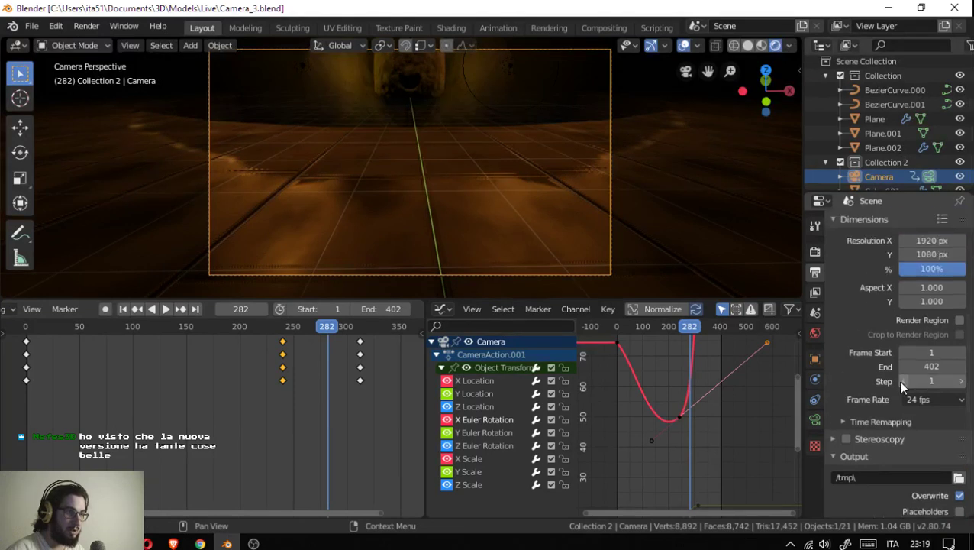
click(815, 251)
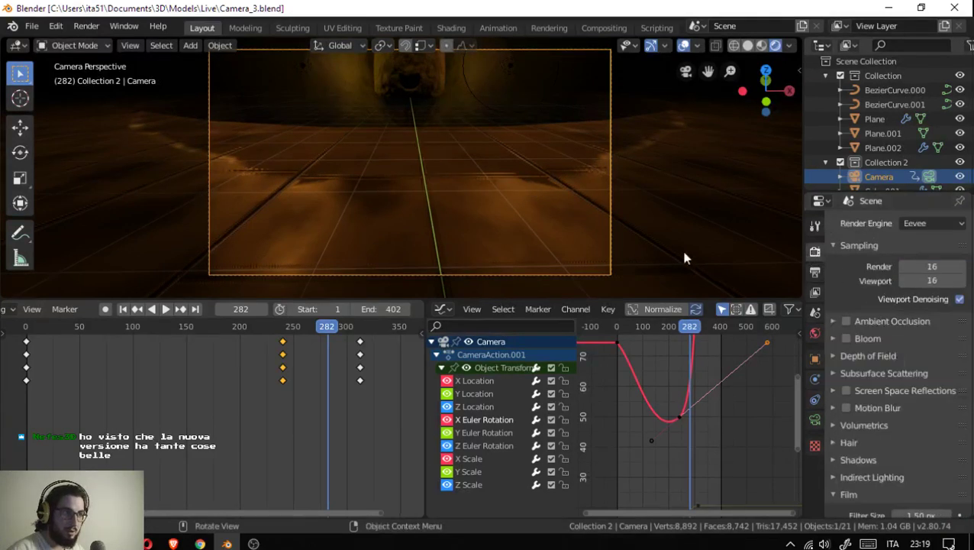
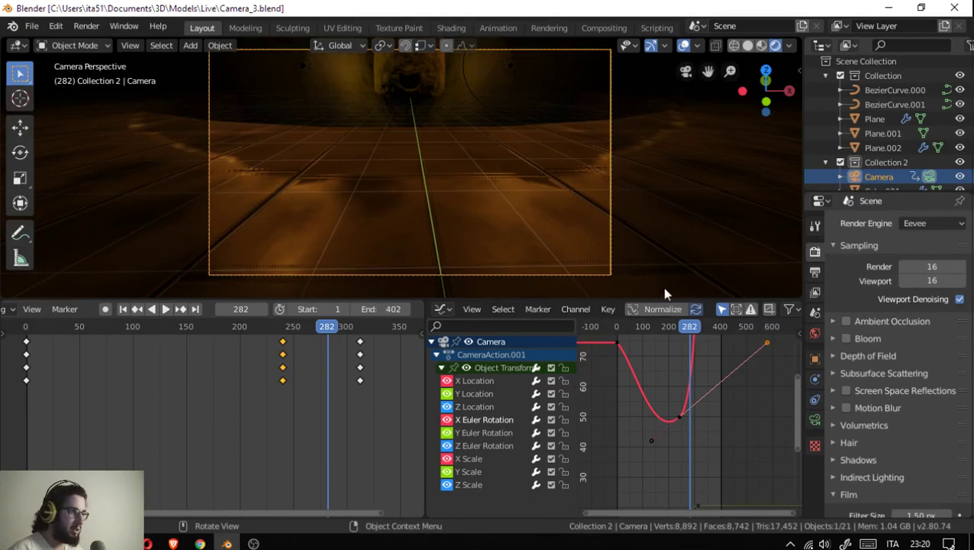
- Preview the camera's tunnel fly-through by scrubbing between frames 263 and 171
drag(691, 333, 664, 323)
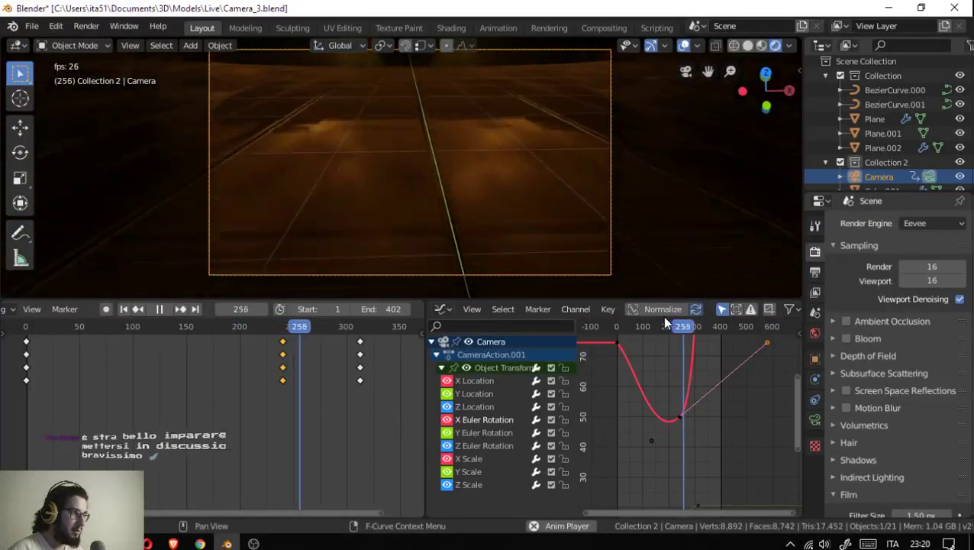
key(space)
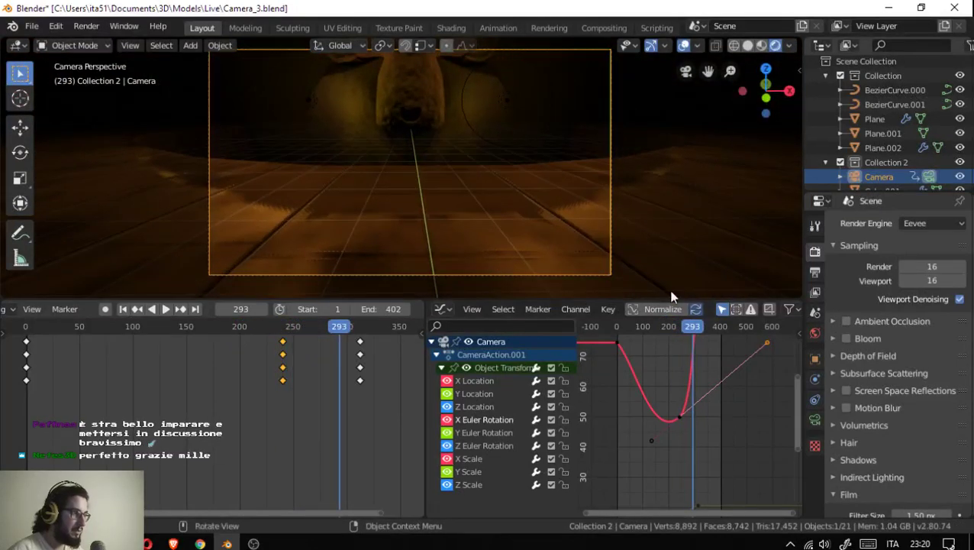
click(687, 326)
drag(687, 327, 657, 326)
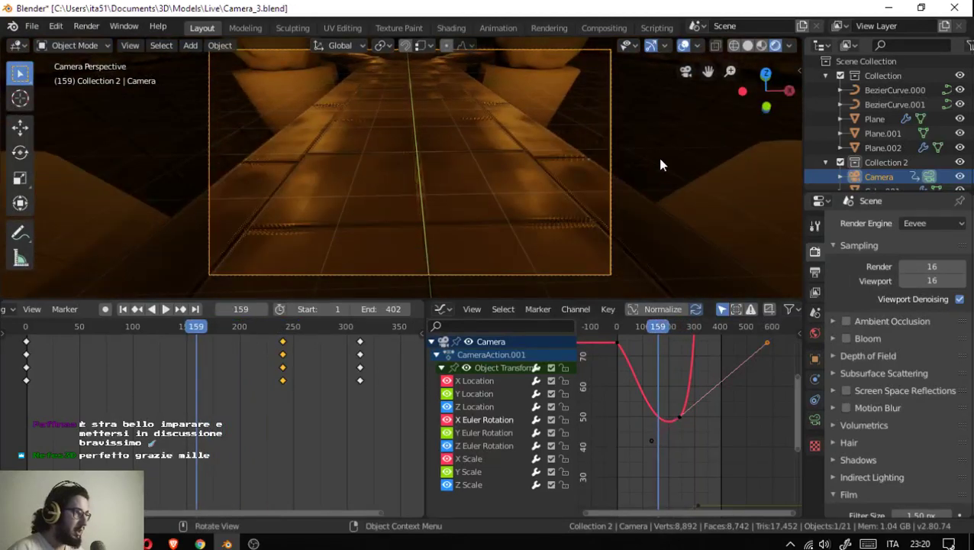
scroll(657, 157, down, 2)
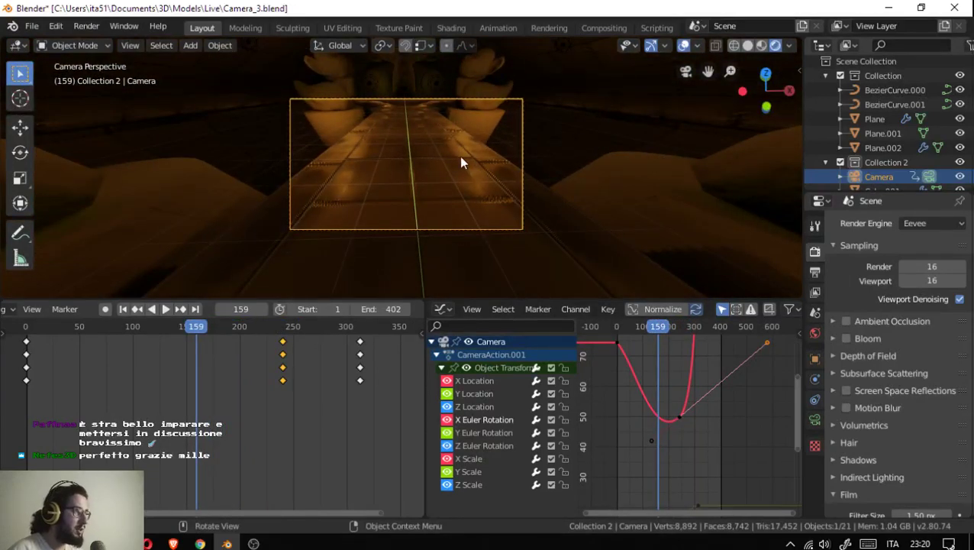
- Move the X Euler Rotation curve's starting handle right so the tilt begins gently
click(629, 368)
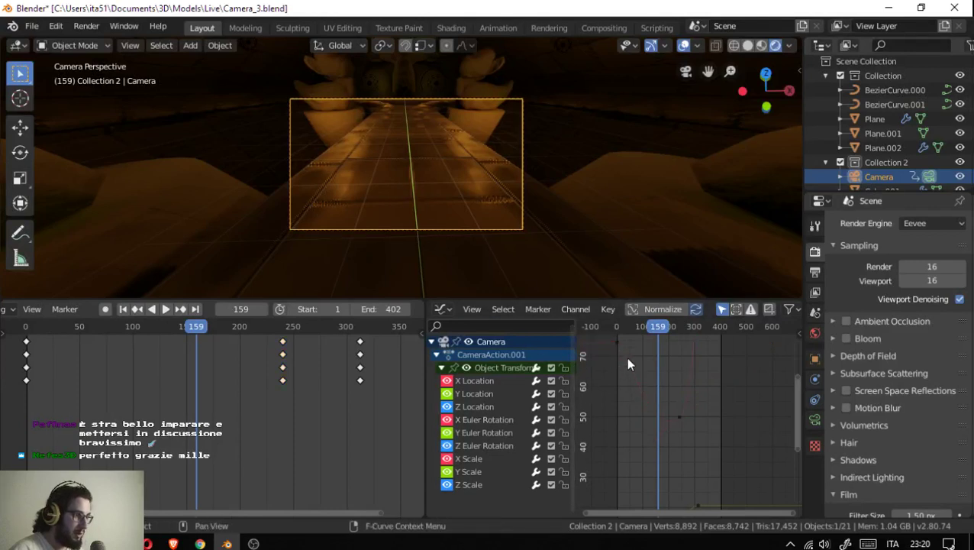
click(617, 342)
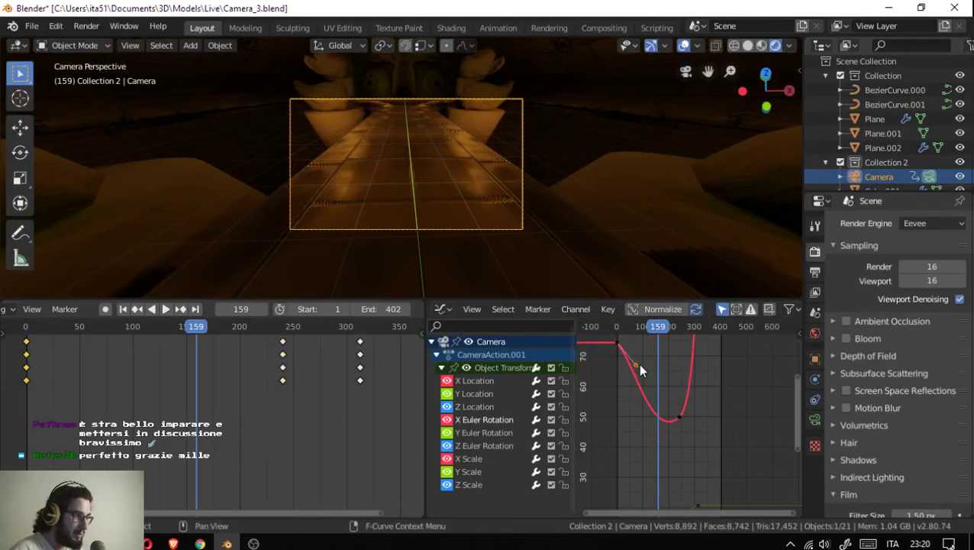
key(g)
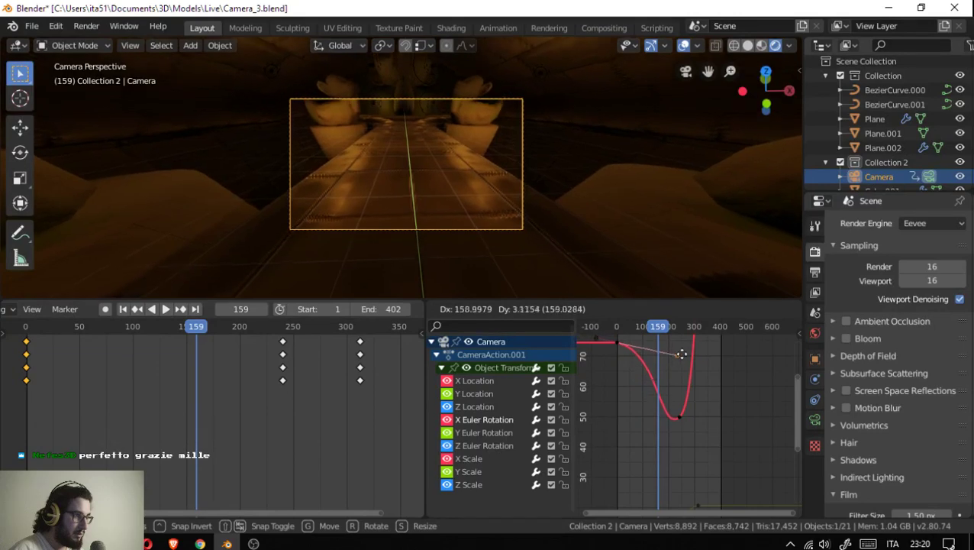
click(705, 349)
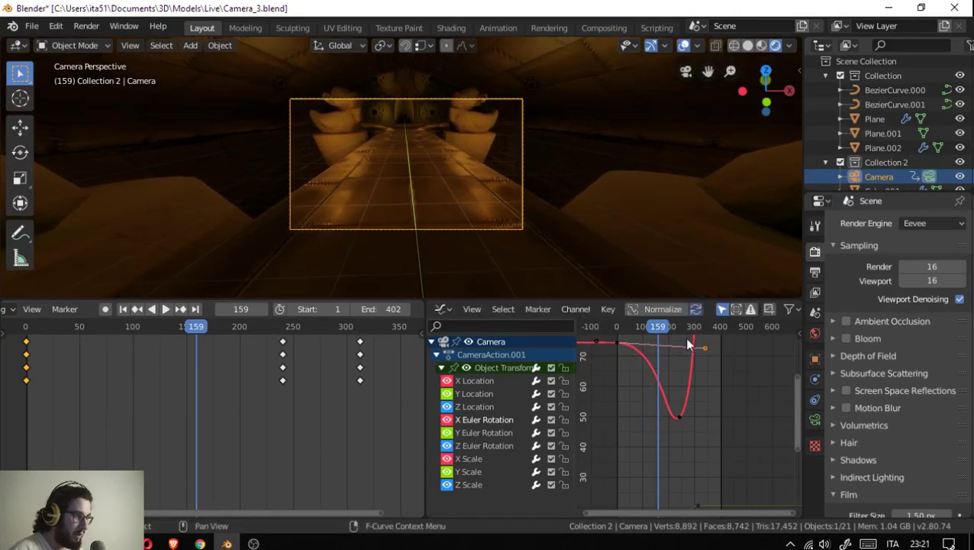
- Replay the fly-through to frame 275 and select the keyframe at the curve's lowest point
drag(659, 326, 692, 326)
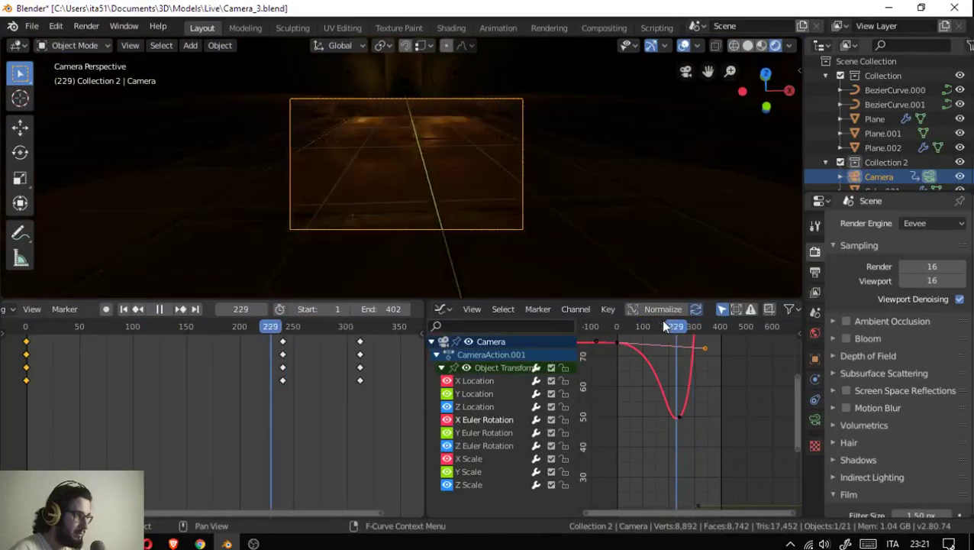
drag(692, 326, 618, 326)
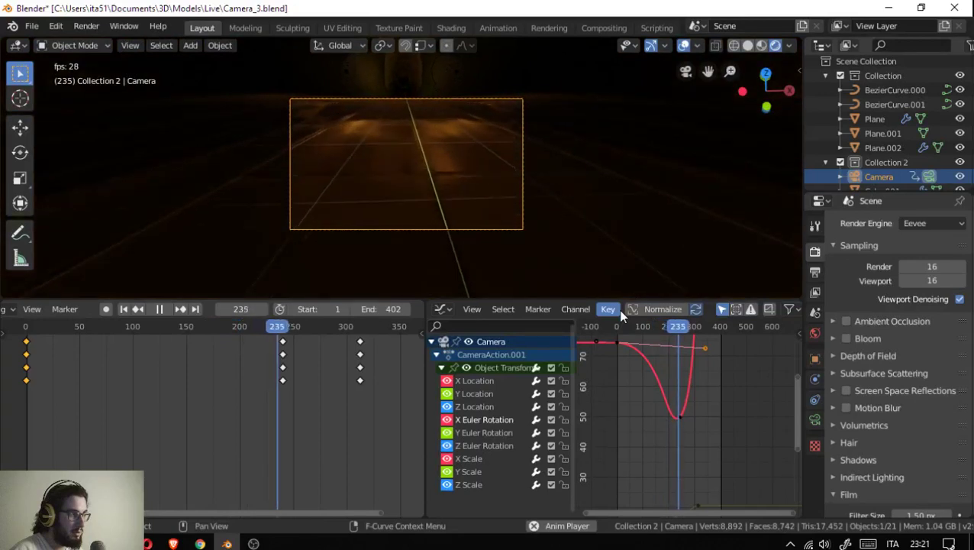
key(space)
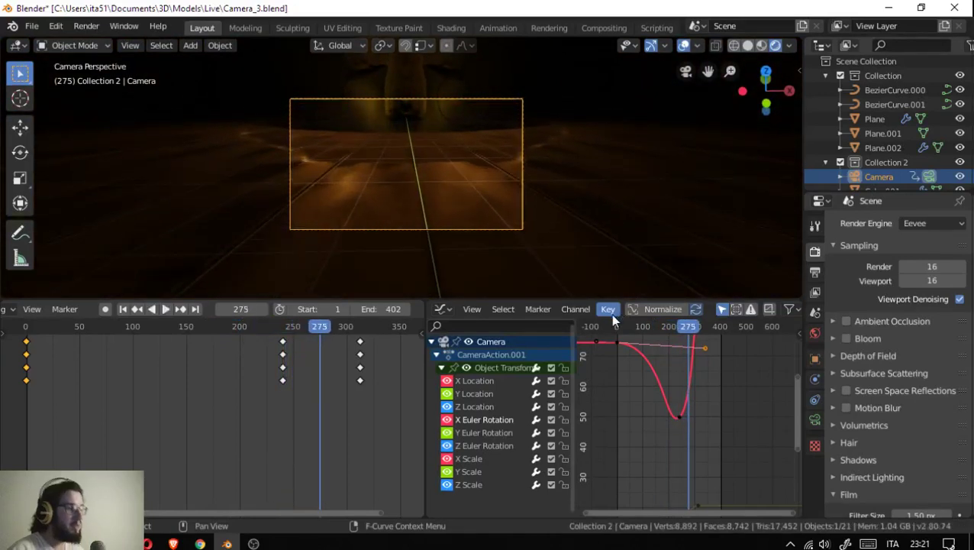
scroll(719, 422, up, 2)
scroll(720, 422, up, 1)
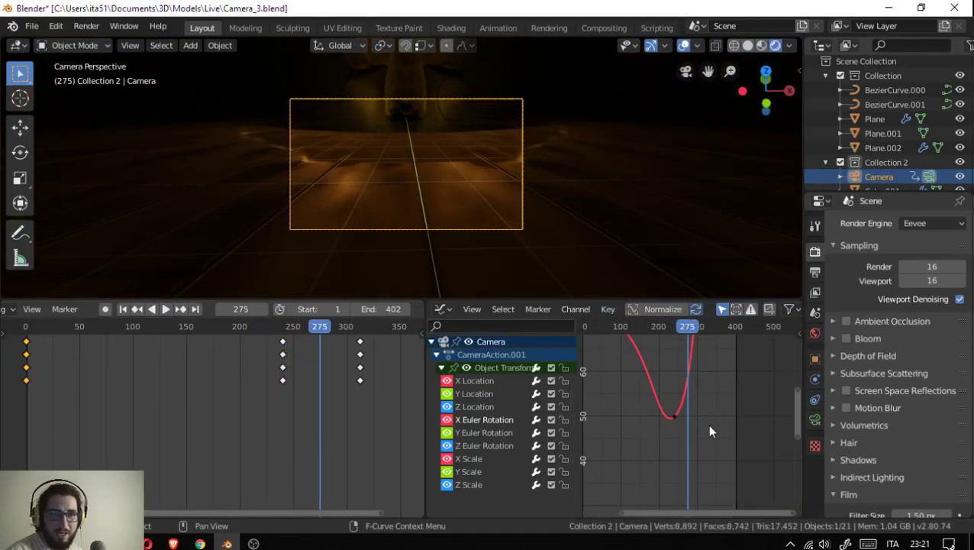
scroll(707, 439, up, 2)
scroll(709, 445, up, 2)
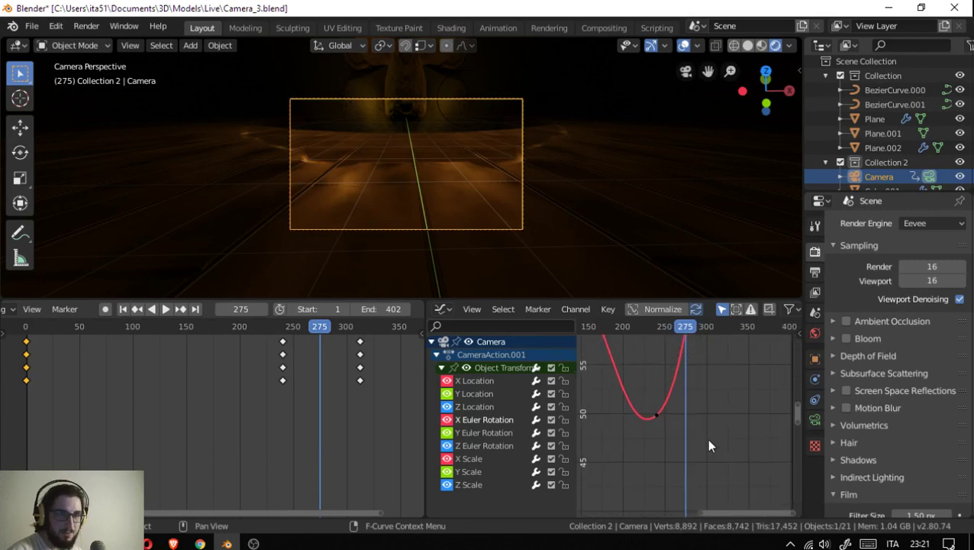
scroll(687, 443, up, 1)
click(644, 414)
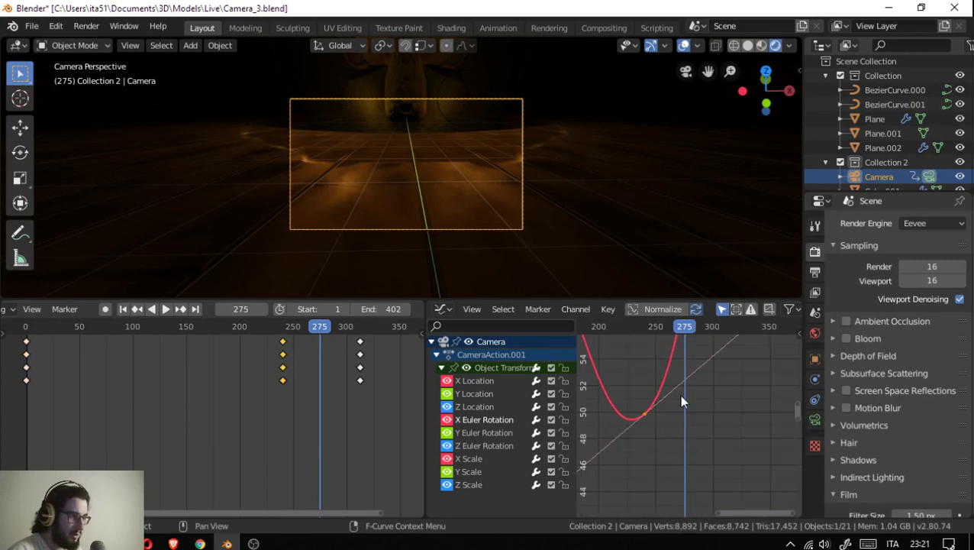
scroll(700, 381, down, 2)
scroll(699, 380, down, 1)
scroll(700, 382, down, 2)
scroll(745, 370, down, 1)
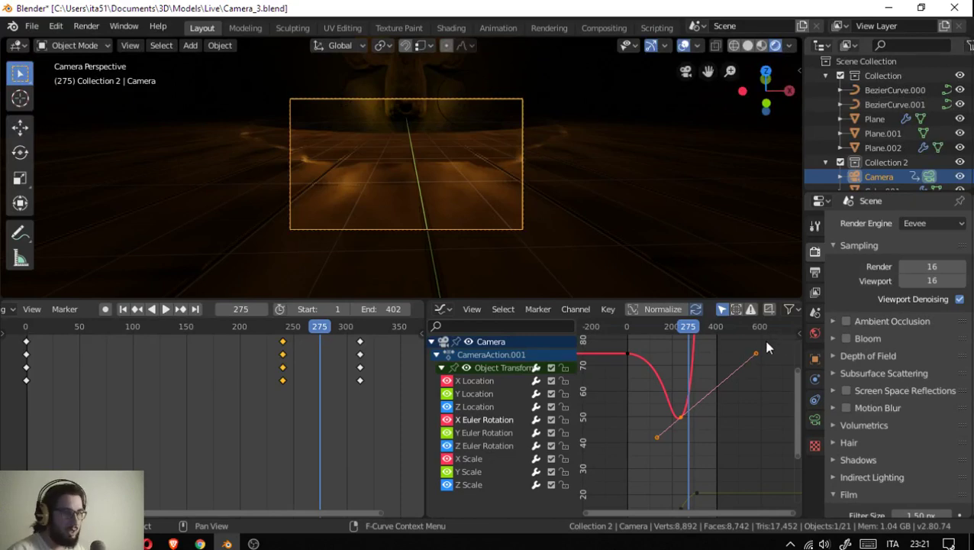
- Reshape the low keyframe's right handle and slide that keyframe later in time
click(754, 354)
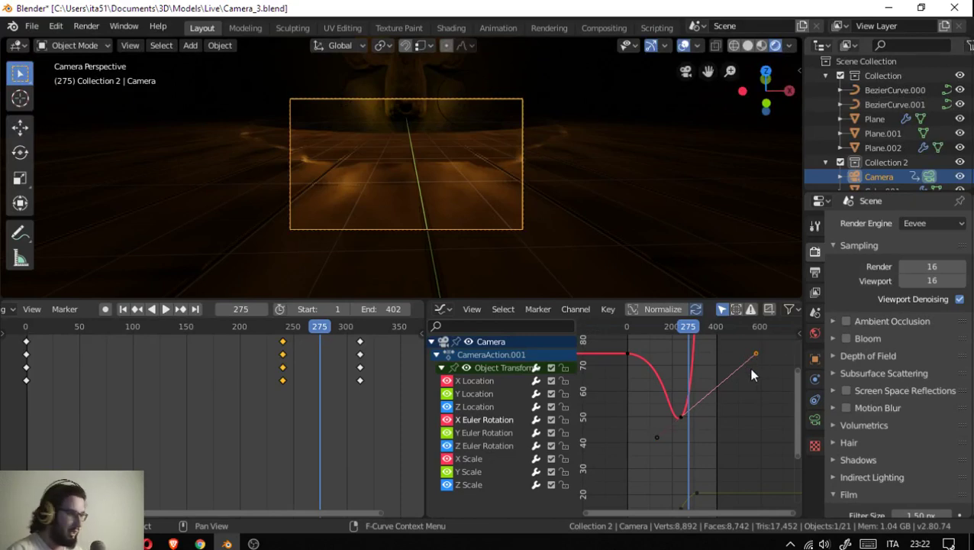
key(g)
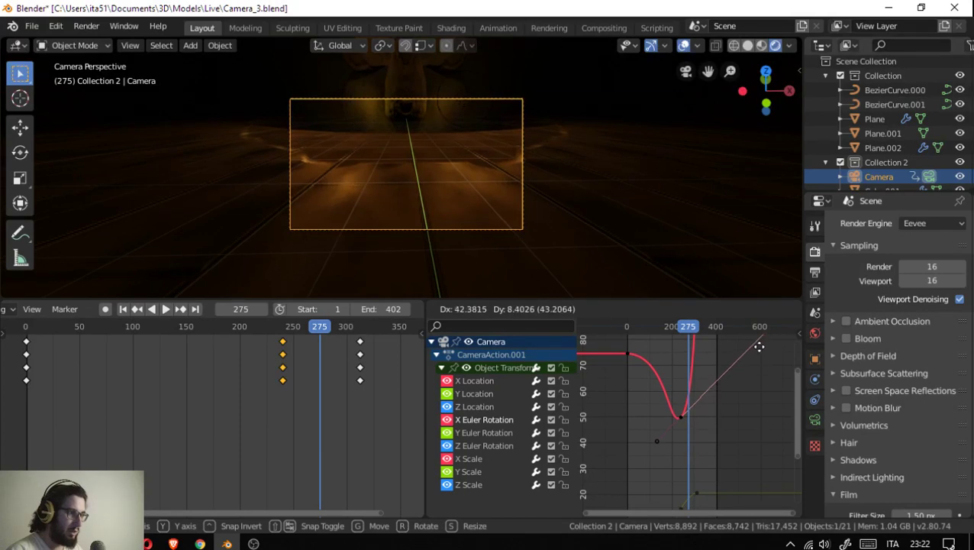
click(763, 384)
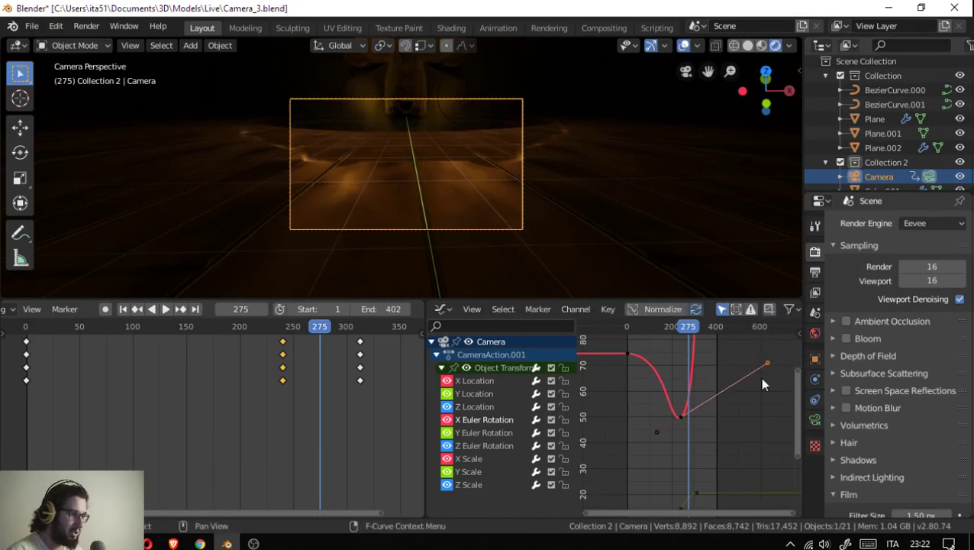
click(681, 417)
key(g)
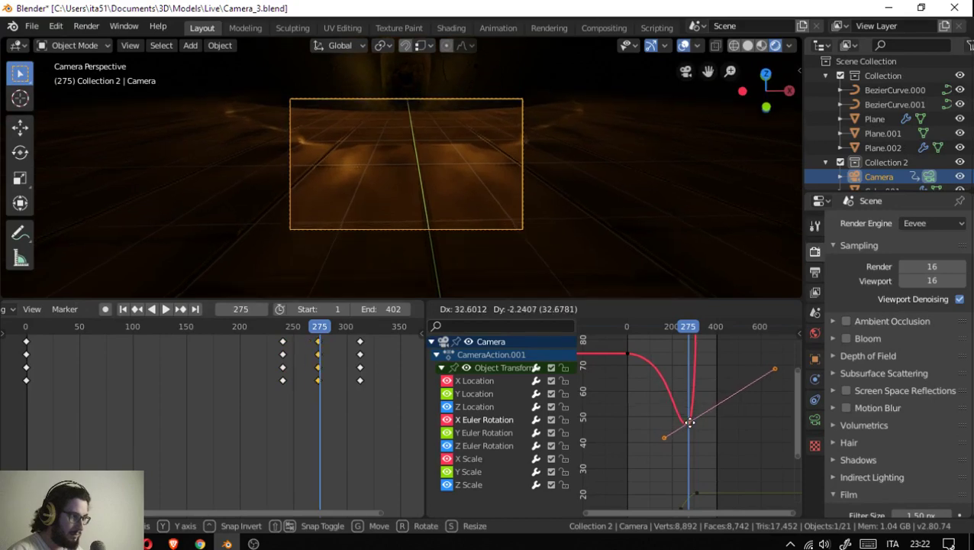
click(690, 413)
- Play the fly-through from around frame 227 through the approach to the monkey head
key(space)
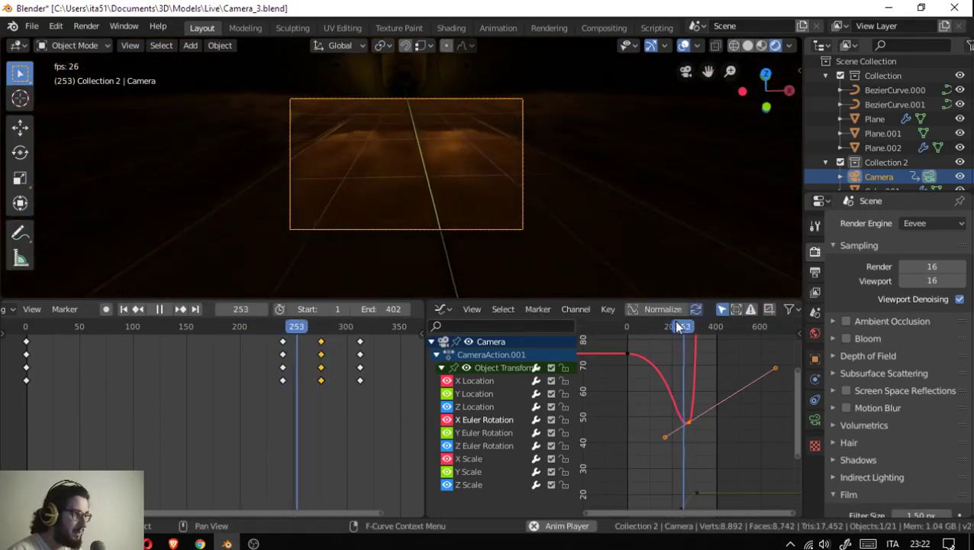
key(space)
scroll(675, 429, up, 2)
scroll(675, 429, up, 2)
scroll(678, 435, up, 4)
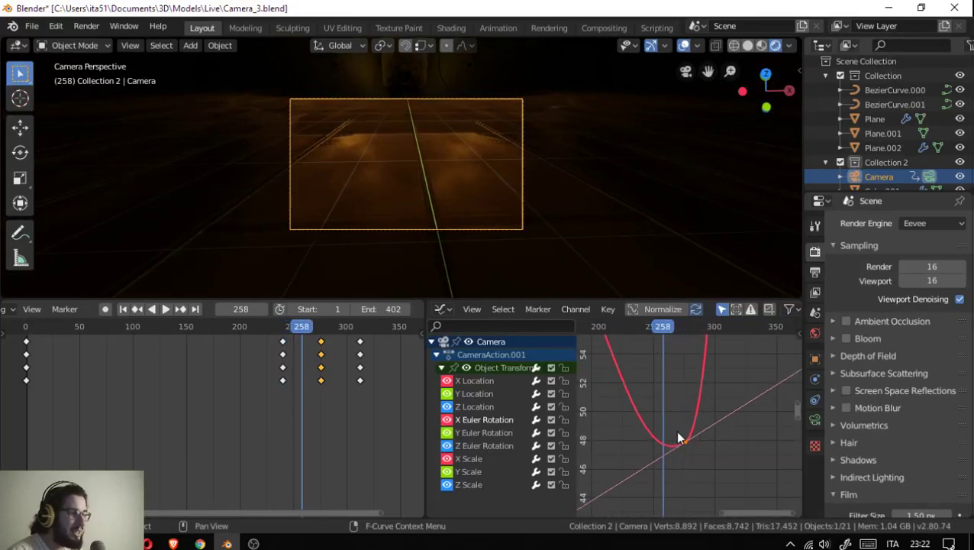
mouse_move(662, 329)
mouse_down()
mouse_move(630, 325)
mouse_move(665, 329)
mouse_up()
key(space)
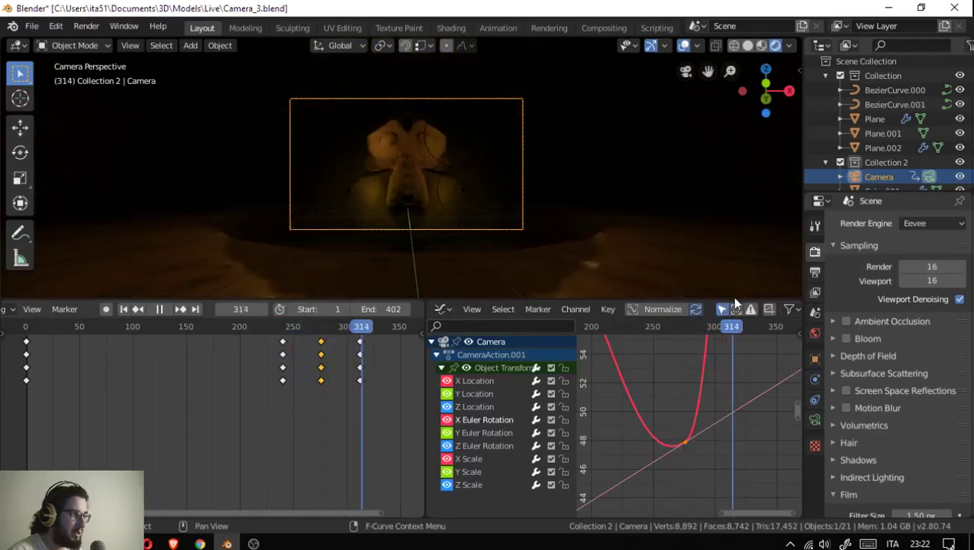
drag(664, 328, 695, 297)
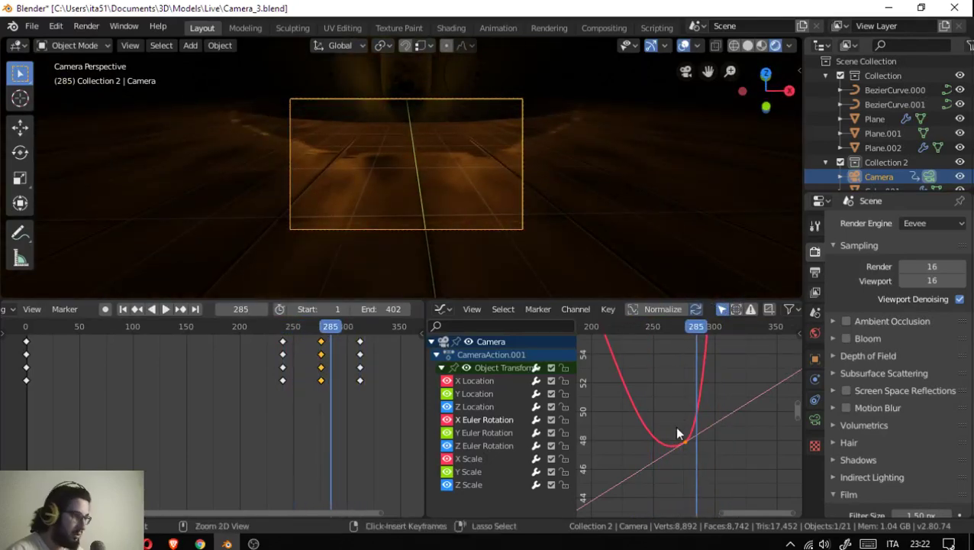
key(Escape)
- Nudge the low keyframe slightly earlier, to around frame 260, and preview from frame 221
click(685, 444)
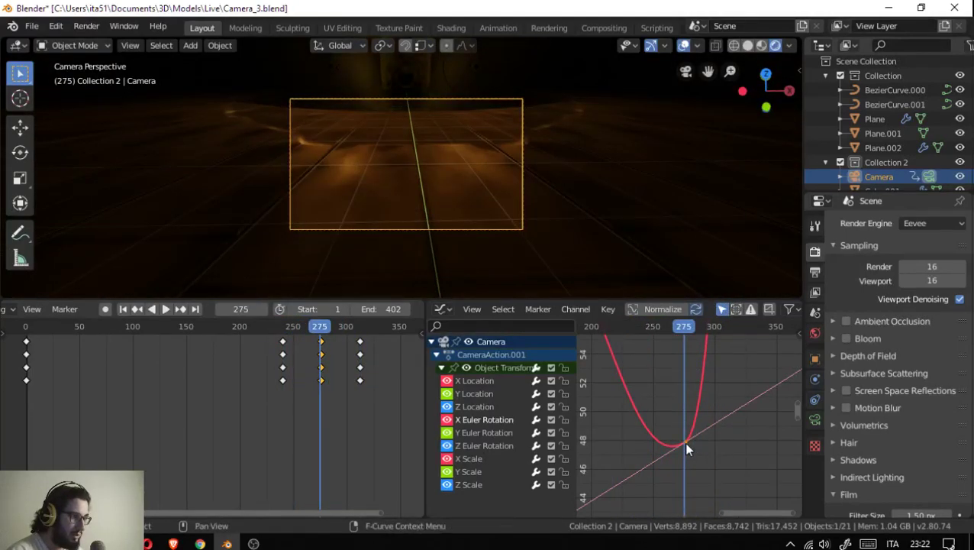
key(g)
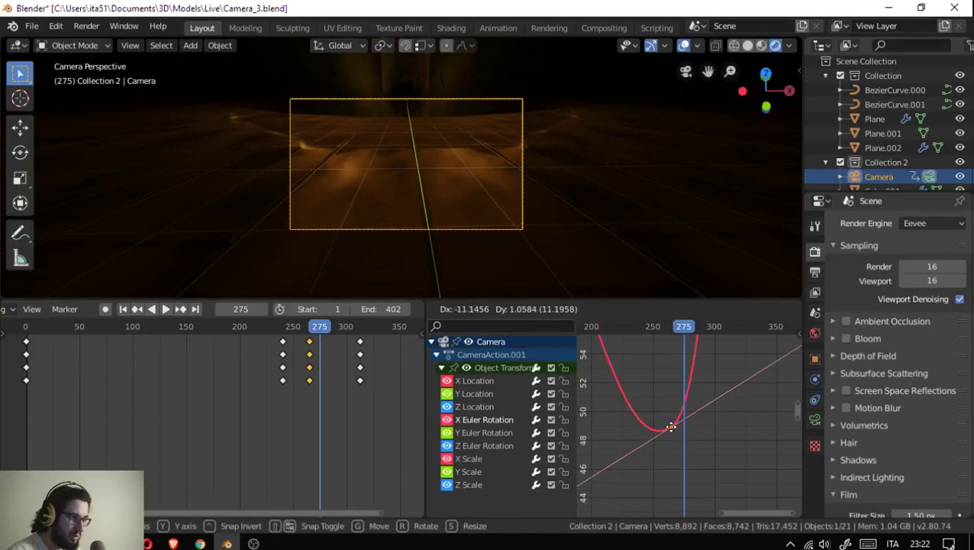
click(665, 422)
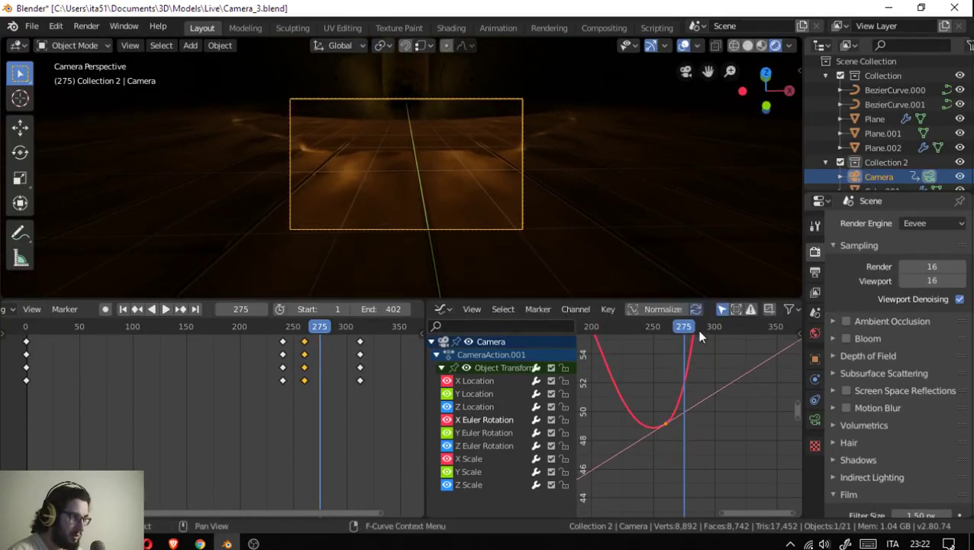
drag(686, 327, 619, 336)
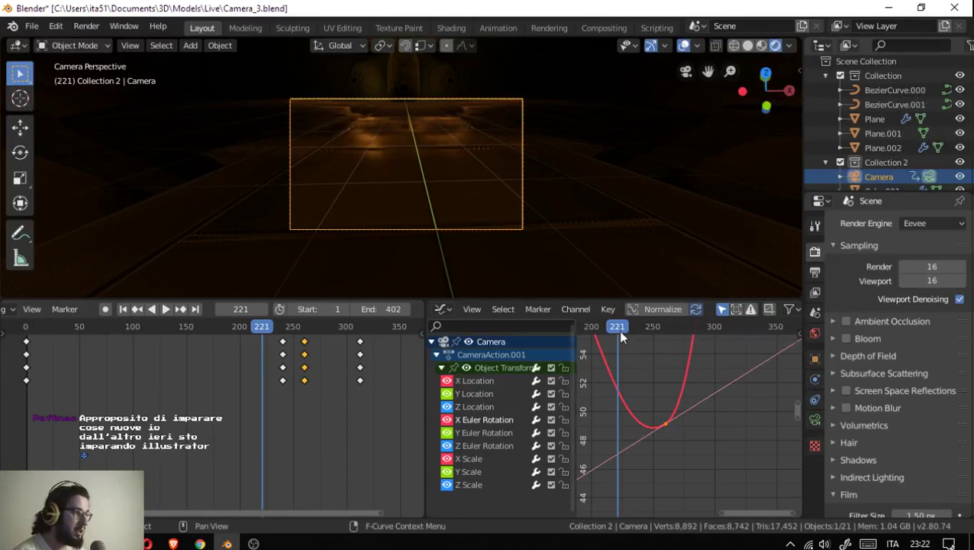
- Frame the whole X Euler Rotation curve and preview the camera move up to frame 284
scroll(642, 365, down, 1)
scroll(657, 413, down, 1)
scroll(663, 435, down, 1)
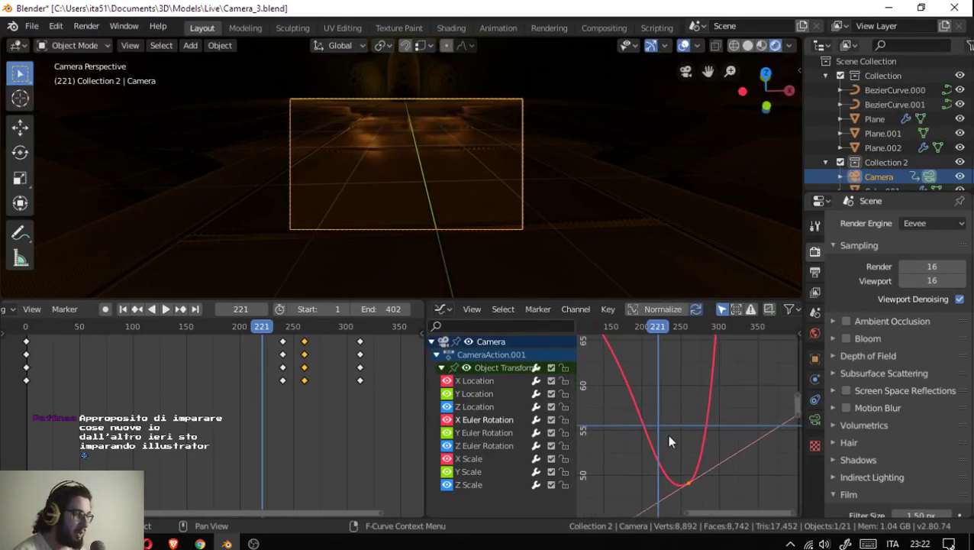
scroll(657, 420, down, 1)
mouse_move(654, 410)
middle_down()
mouse_move(679, 429)
mouse_move(687, 458)
middle_up()
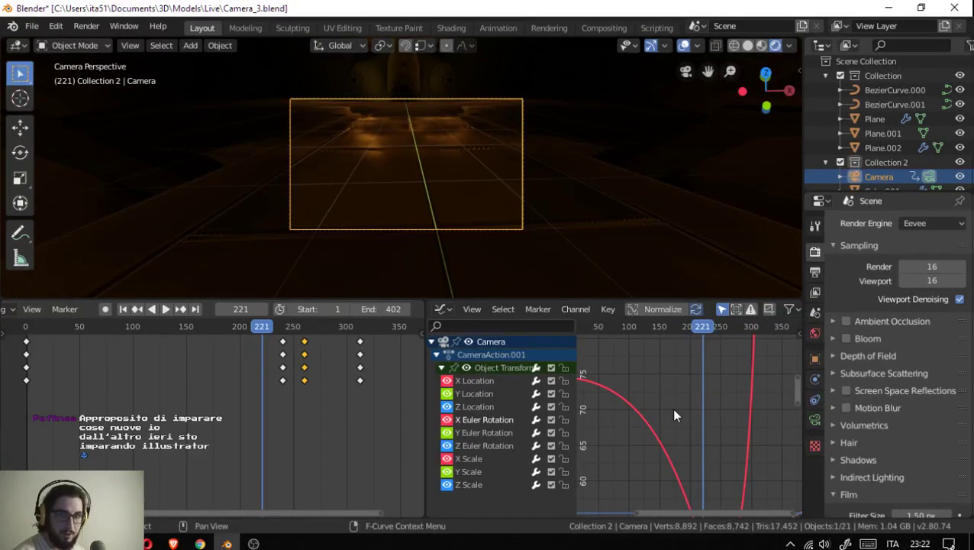
scroll(676, 424, down, 1)
scroll(681, 446, down, 1)
middle_drag(698, 453, 658, 327)
key(space)
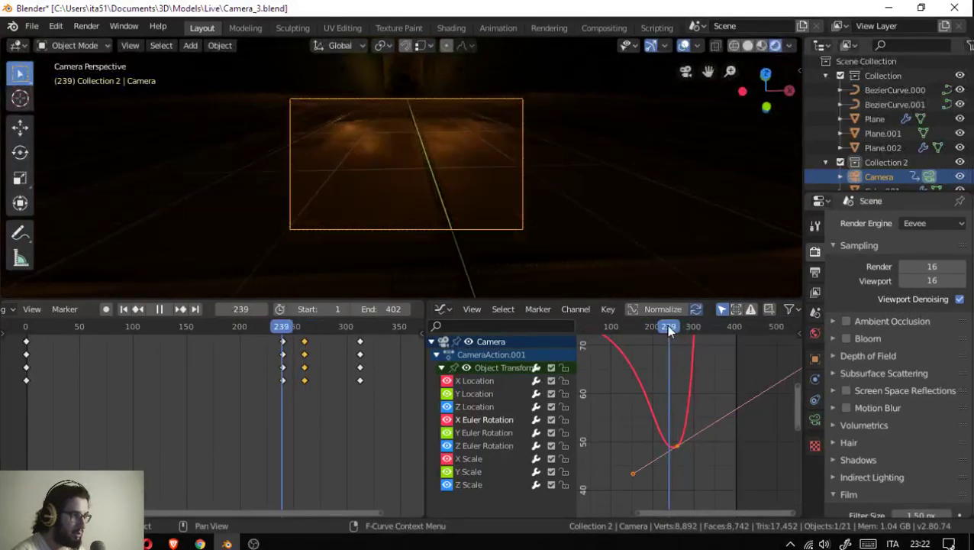
key(space)
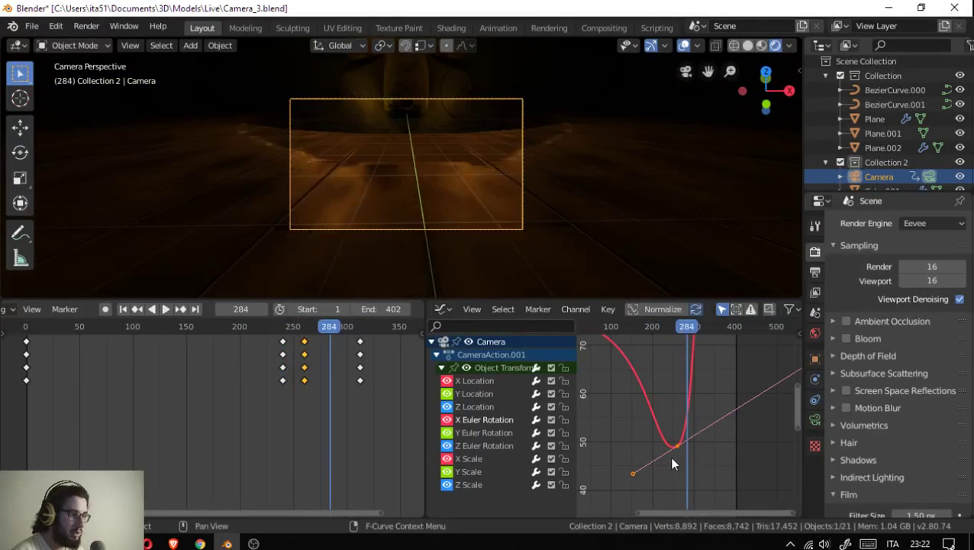
- Pull the dip key's handles down and left to soften the rotation curve
scroll(689, 448, down, 1)
scroll(680, 455, down, 1)
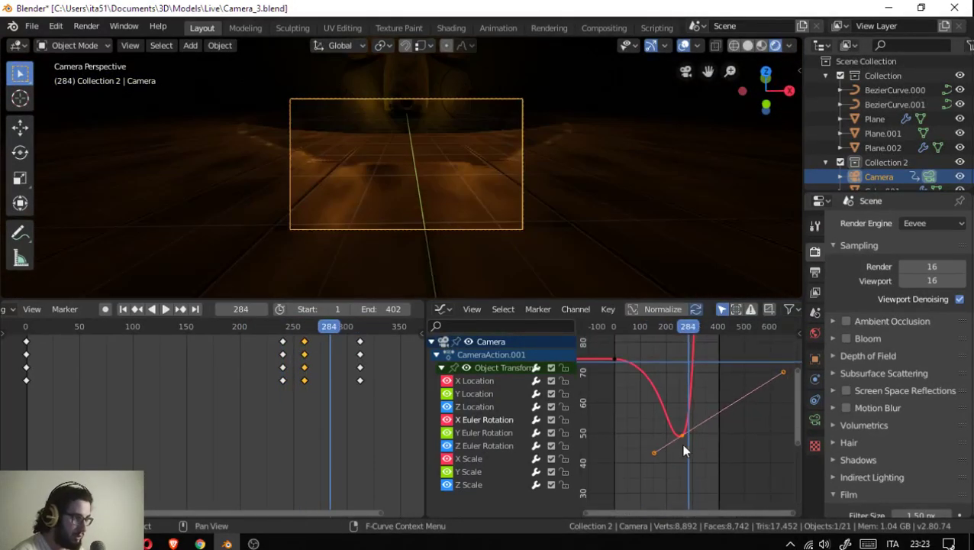
drag(783, 374, 745, 423)
mouse_move(655, 442)
mouse_down()
mouse_move(623, 426)
mouse_move(592, 434)
mouse_move(582, 451)
mouse_up()
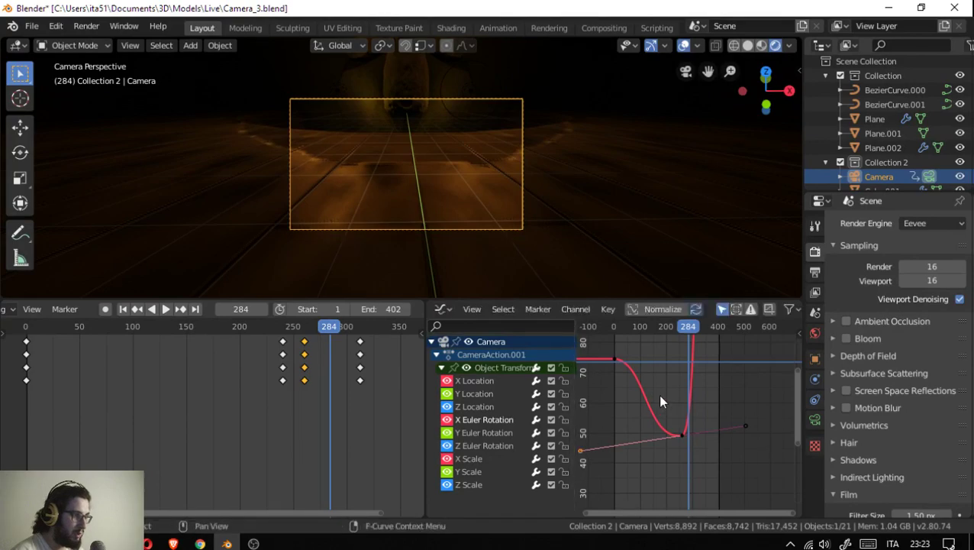
- Preview frames 78–306, then shorten the outgoing handle to end near frame 380
mouse_move(690, 328)
mouse_down()
mouse_move(654, 328)
mouse_move(665, 345)
mouse_move(692, 346)
mouse_move(647, 340)
mouse_up()
key(space)
drag(646, 339, 633, 337)
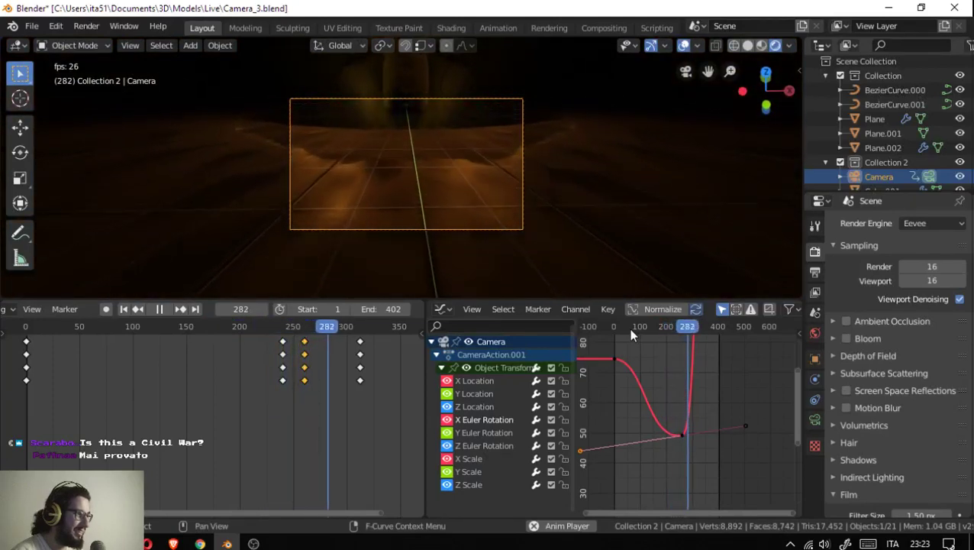
key(space)
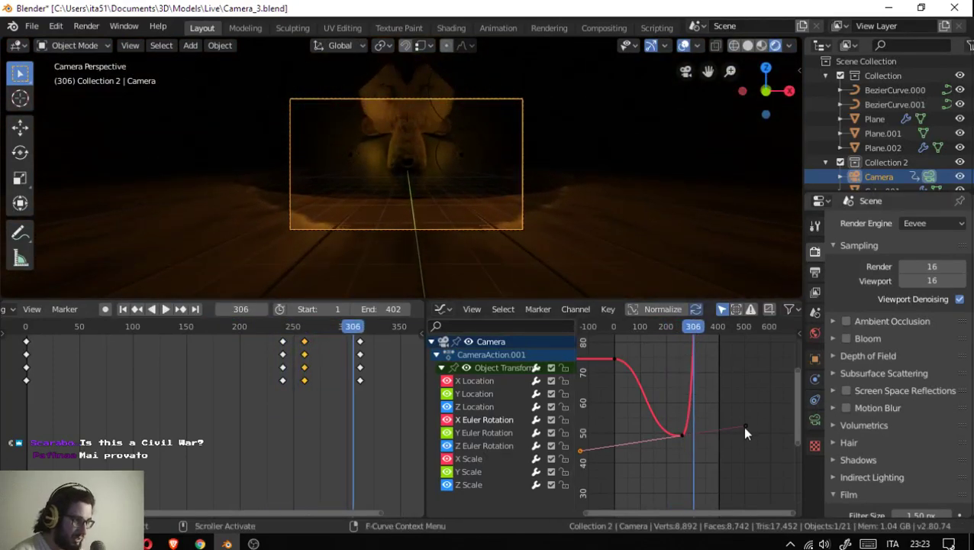
drag(746, 429, 713, 433)
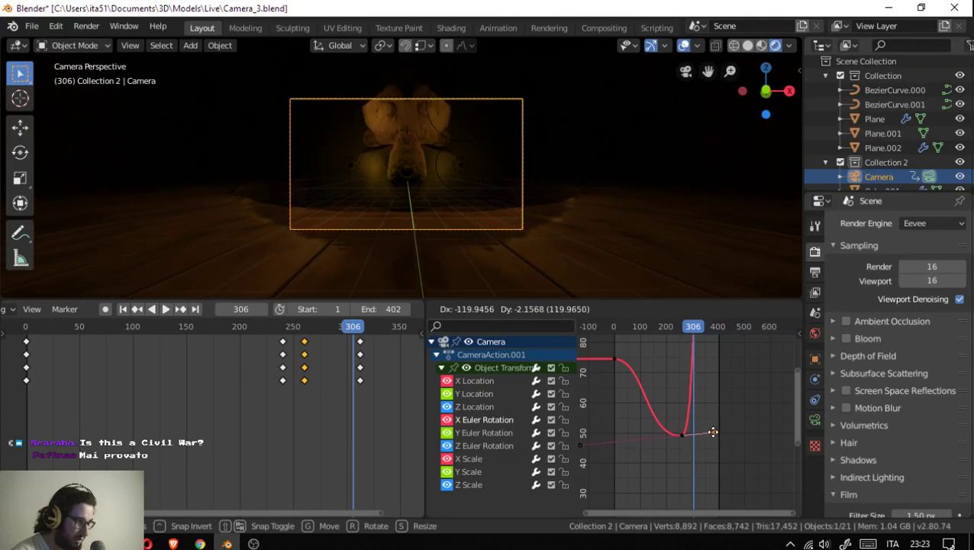
click(713, 432)
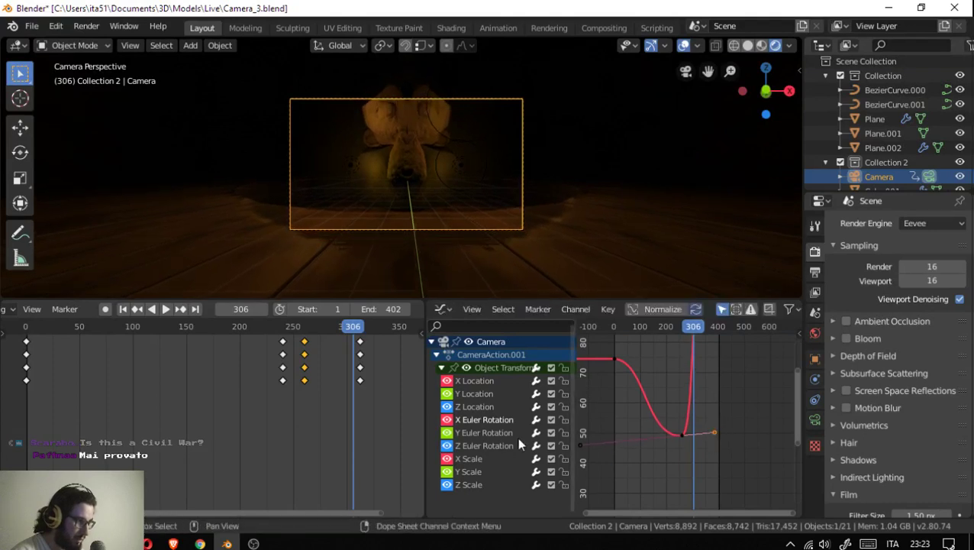
- Show only the Z Location curve and zoom in on its keys
click(487, 409)
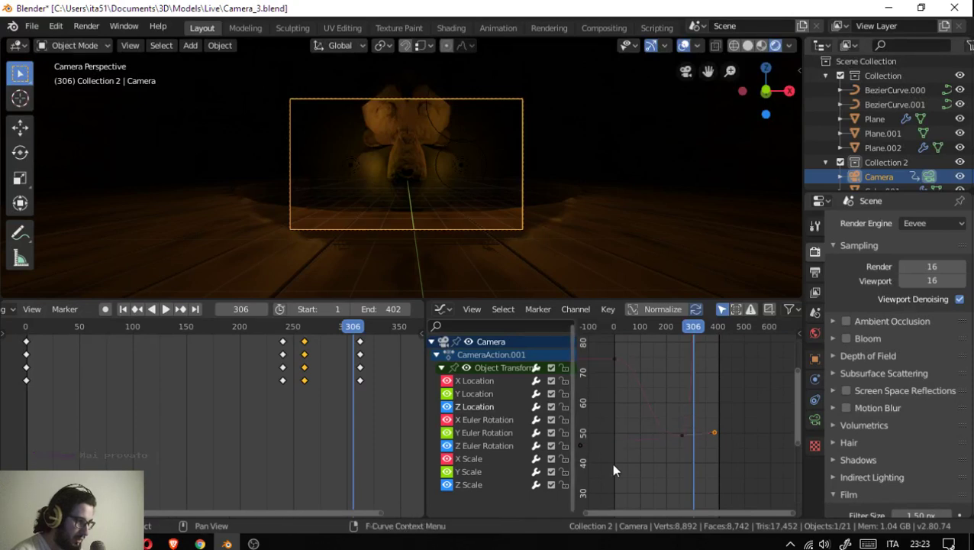
scroll(622, 464, down, 2)
scroll(630, 465, up, 2)
shift+scroll(627, 398, down, 3)
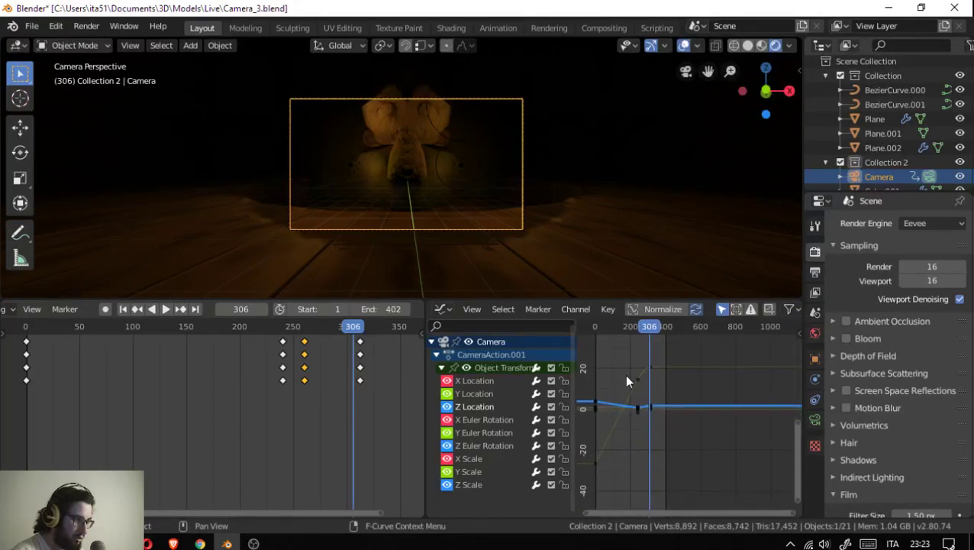
scroll(672, 440, up, 4)
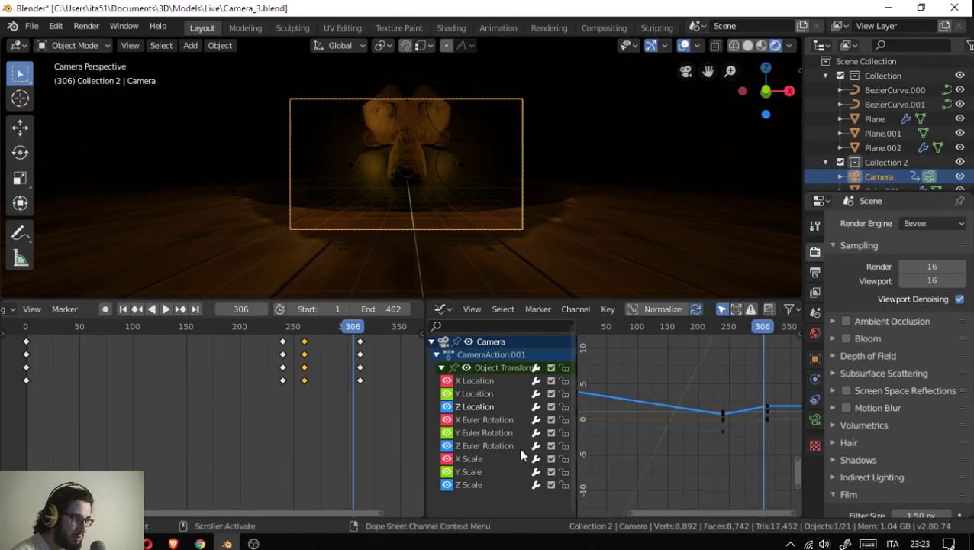
middle_drag(670, 421, 634, 428)
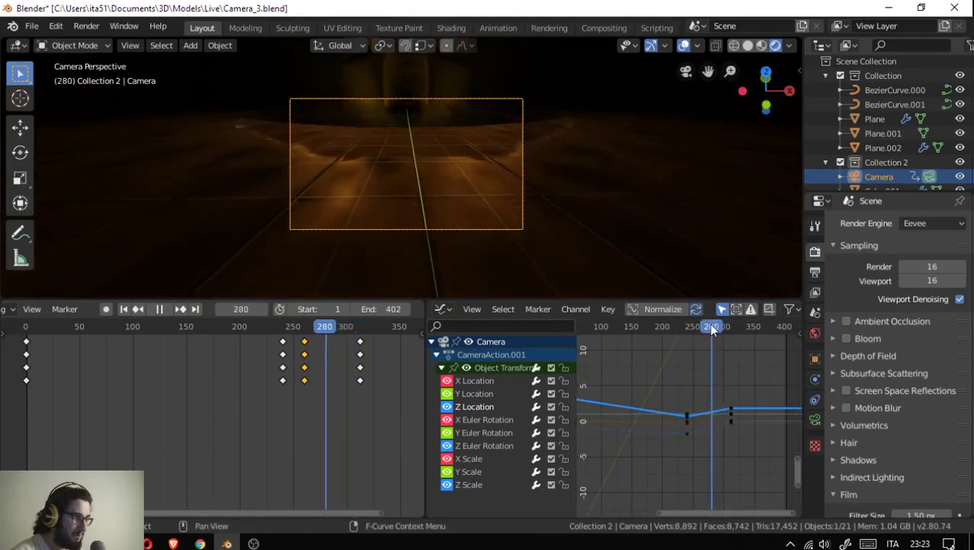
- Set the Z Location key at frame 236 to Bezier interpolation
drag(730, 326, 684, 326)
scroll(694, 441, up, 2)
scroll(693, 439, up, 3)
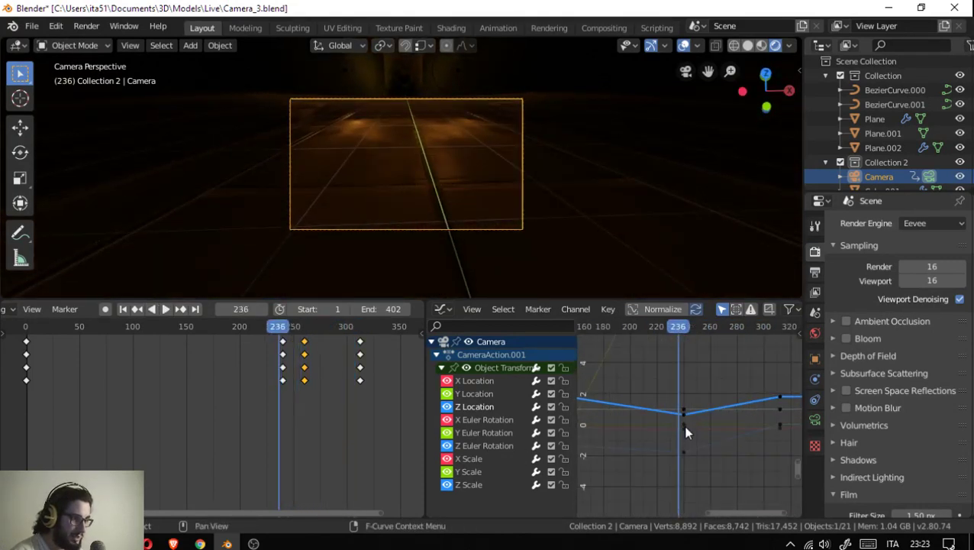
scroll(688, 433, up, 3)
click(675, 410)
right_click(674, 407)
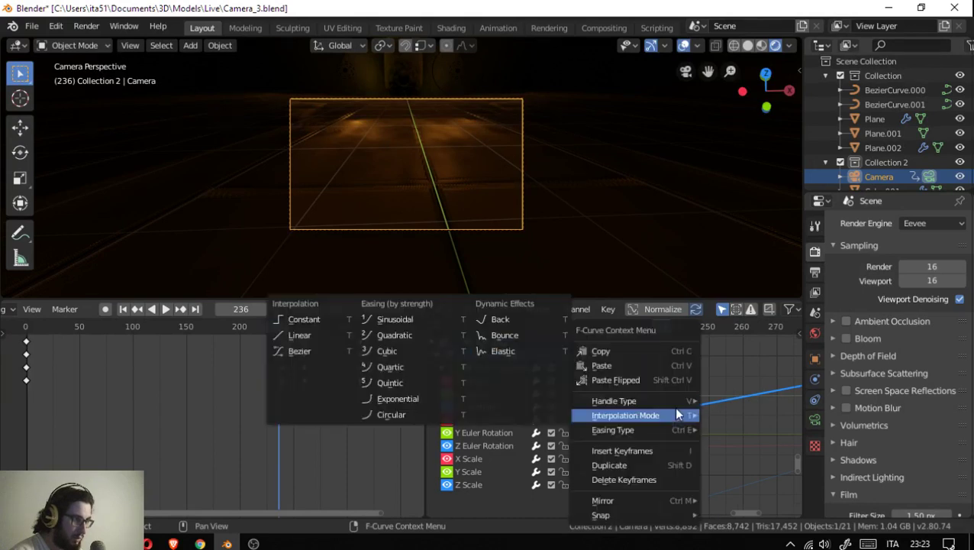
key(t)
click(716, 416)
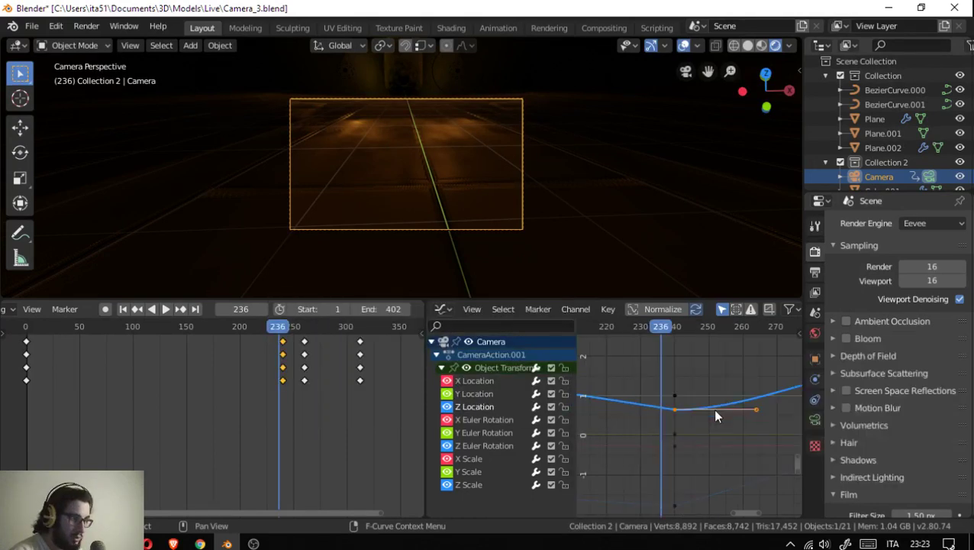
- Play the animation to frame 284 and pan the graph to check the smoothed curve
scroll(668, 413, down, 1)
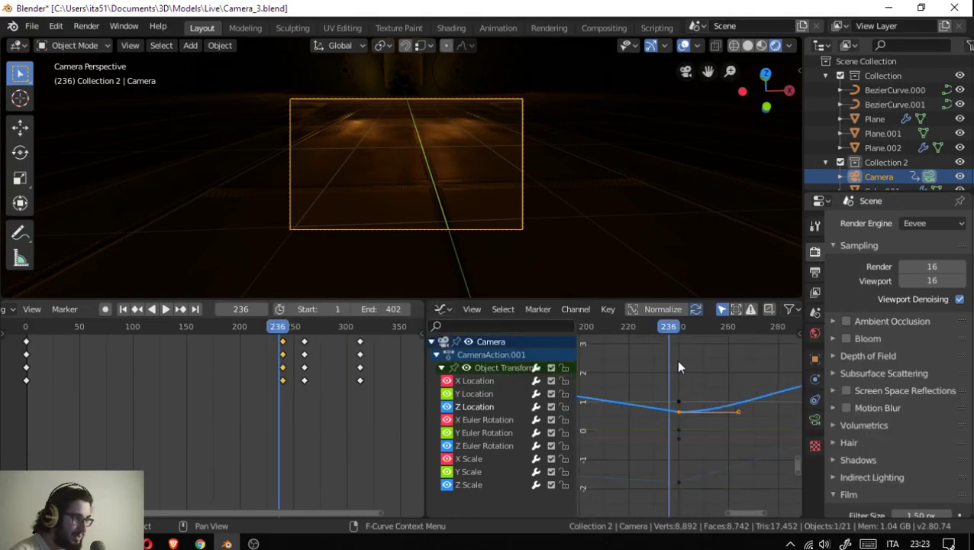
key(space)
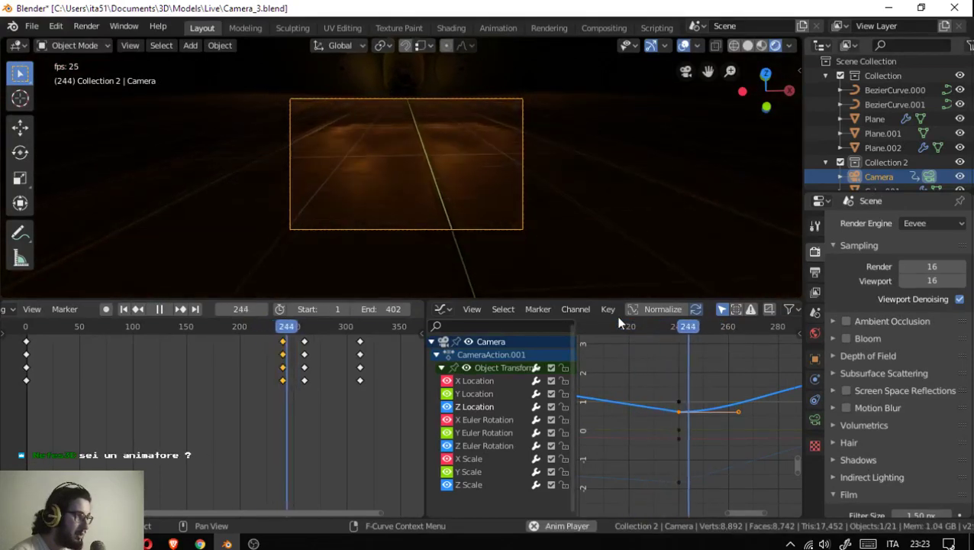
key(space)
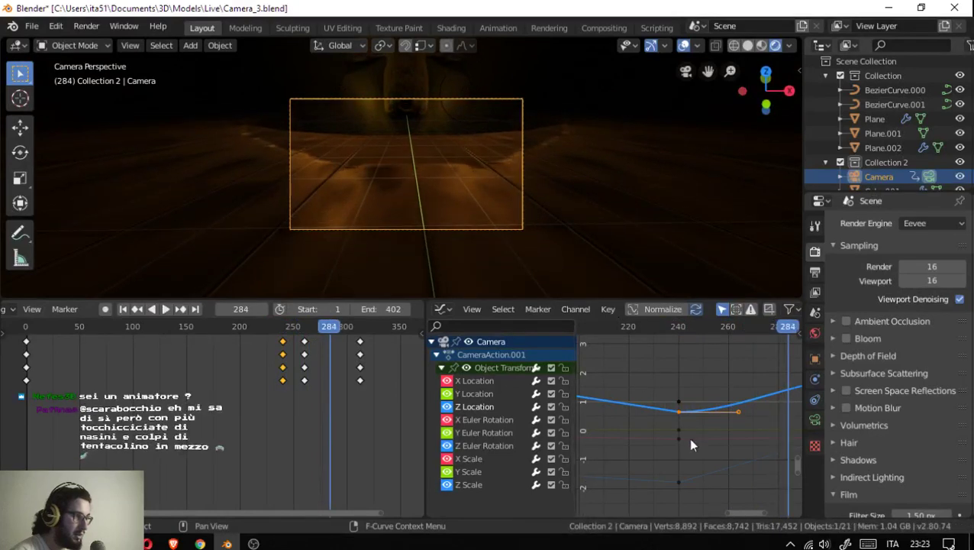
scroll(672, 422, down, 1)
scroll(672, 422, down, 1)
middle_drag(672, 421, 740, 453)
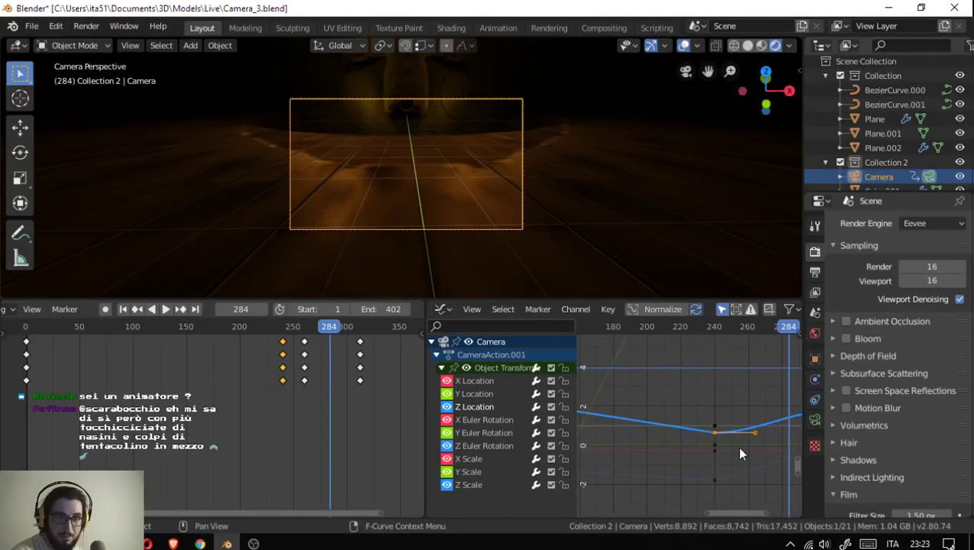
mouse_move(688, 438)
middle_down()
mouse_move(718, 447)
mouse_move(663, 441)
mouse_move(695, 444)
middle_up()
scroll(702, 451, down, 5)
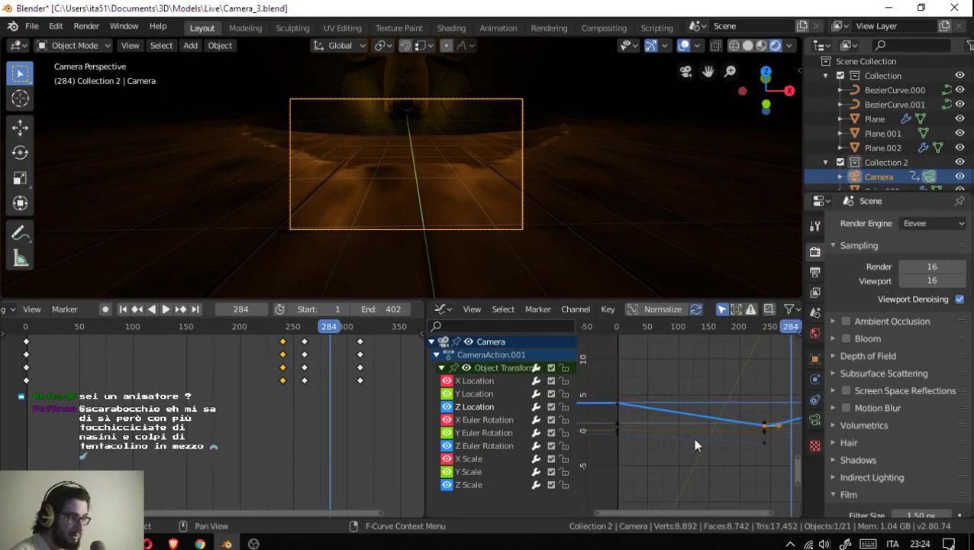
- Give the frame-0 Z Location key Bezier interpolation and ease its handle, then preview in reverse
click(619, 402)
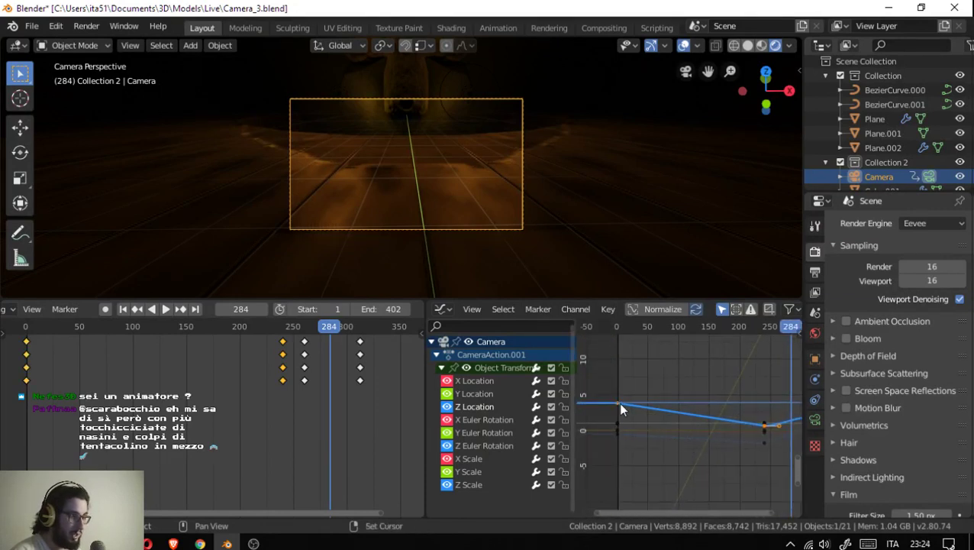
key(t)
click(682, 388)
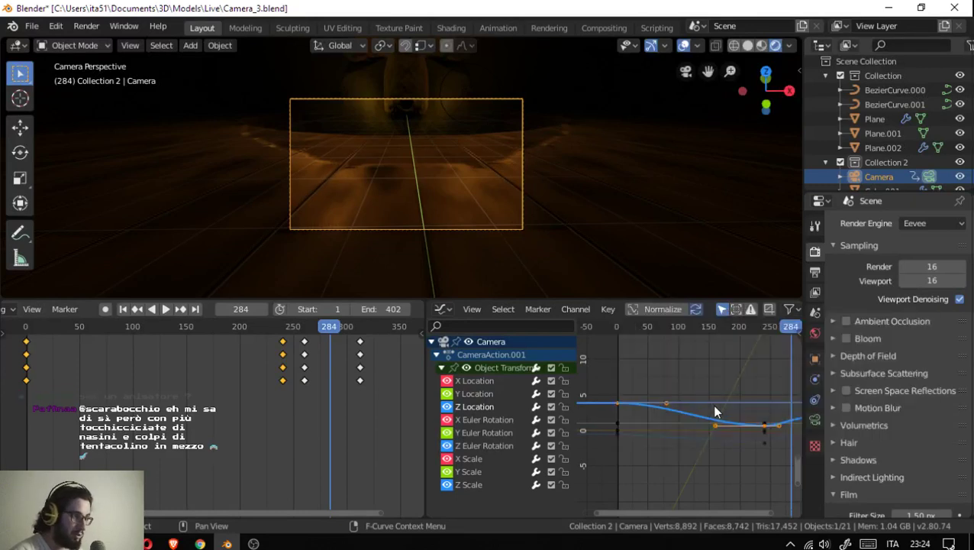
drag(666, 403, 668, 413)
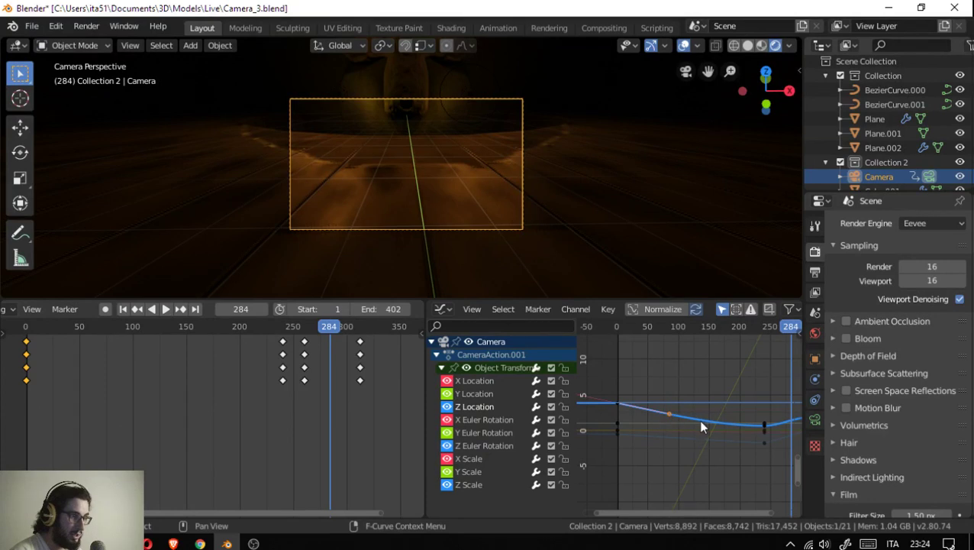
middle_drag(758, 434, 679, 410)
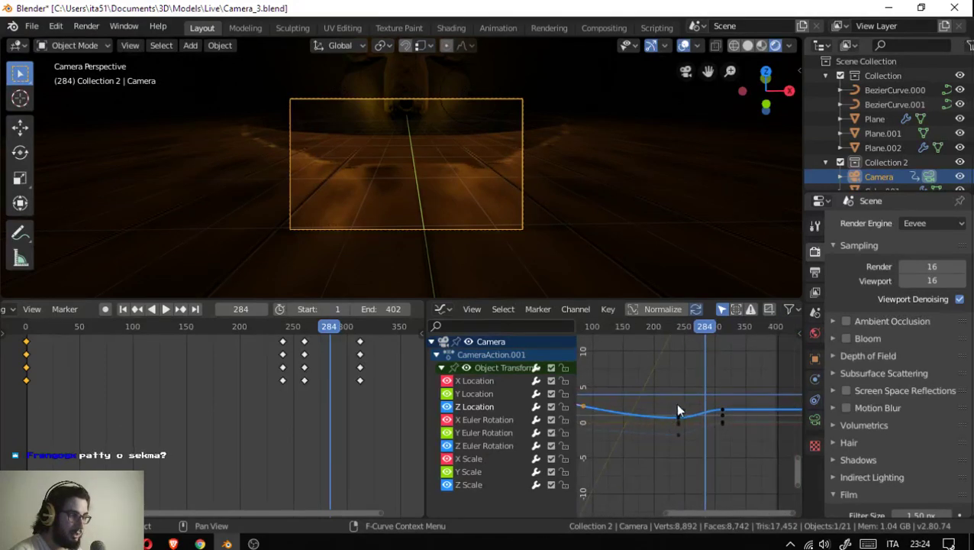
key(shift+ctrl+space)
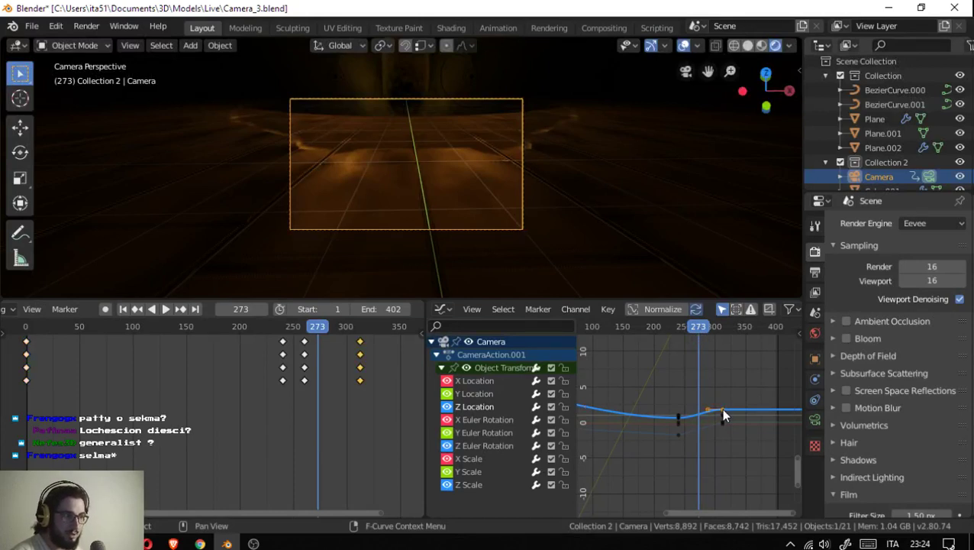
- Nudge the Z Location key just past frame 300 and replay in reverse to check
click(709, 410)
key(g)
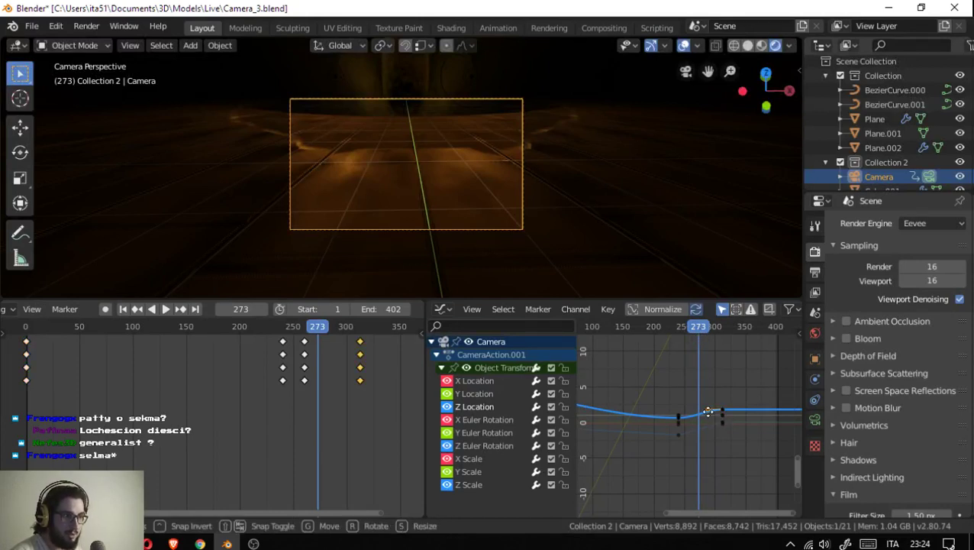
click(709, 414)
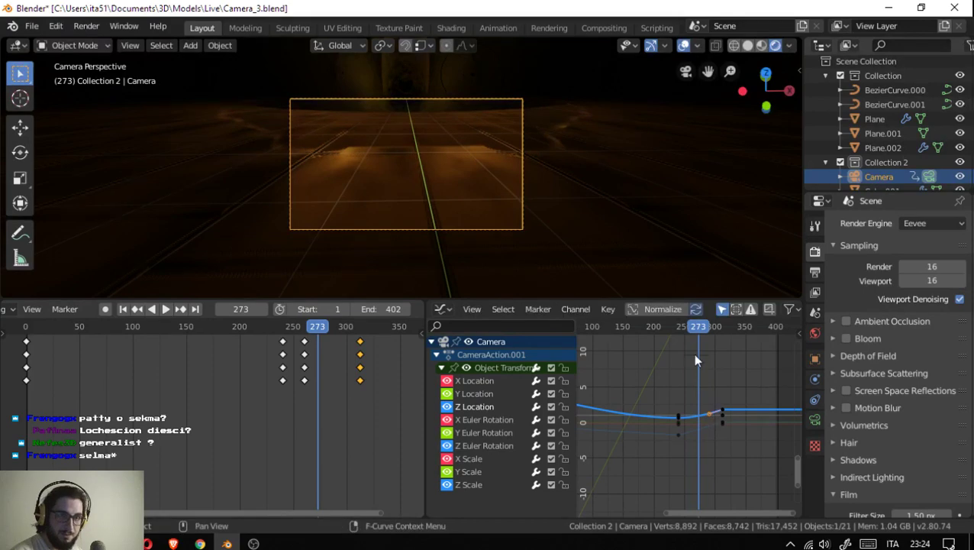
key(shift+ctrl+space)
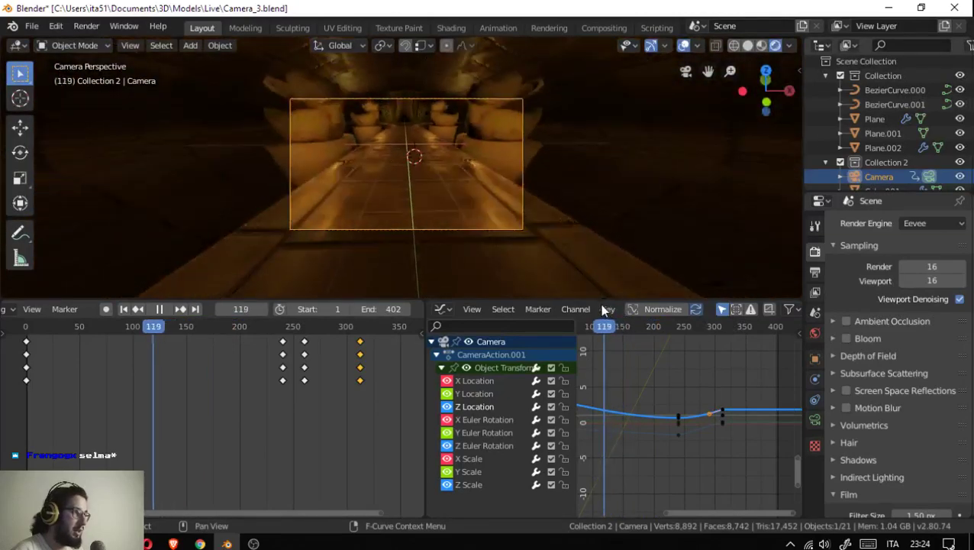
- Scrub and play the fly-through between frames 57 and 222
scroll(615, 357, down, 2)
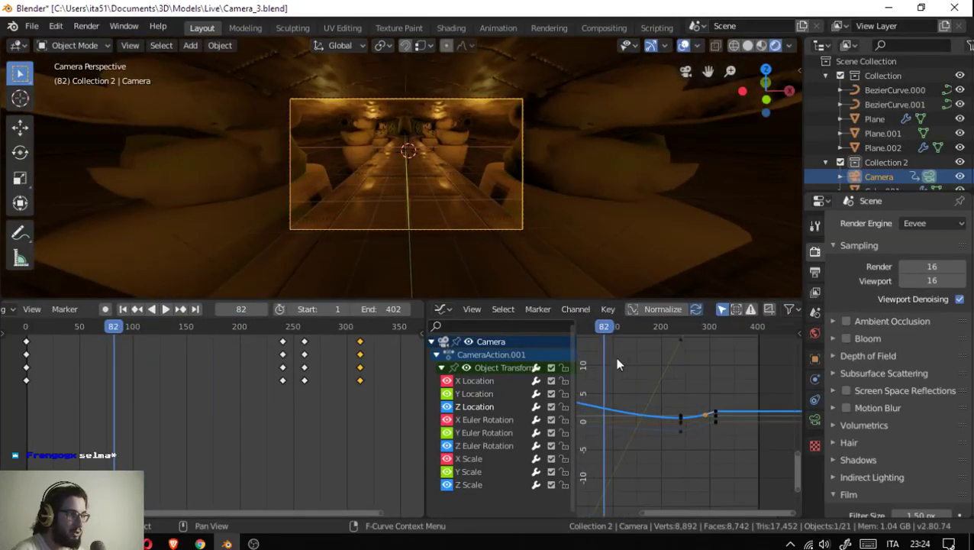
click(653, 328)
key(space)
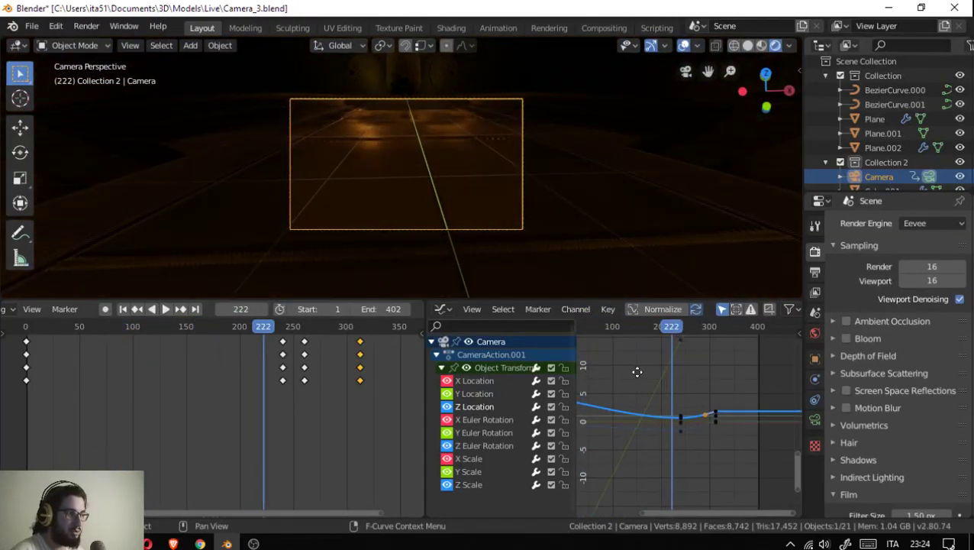
middle_drag(637, 371, 706, 386)
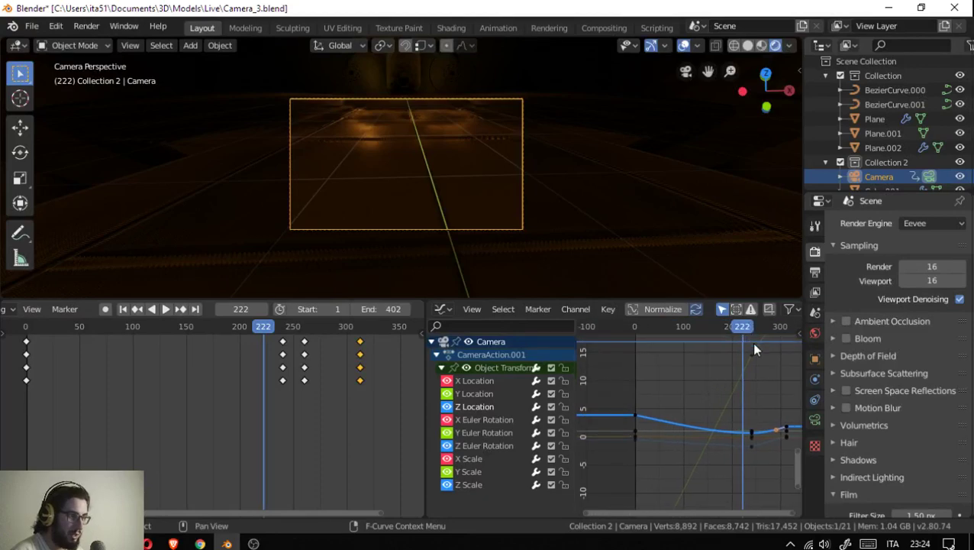
middle_drag(752, 342, 731, 368)
click(703, 328)
key(space)
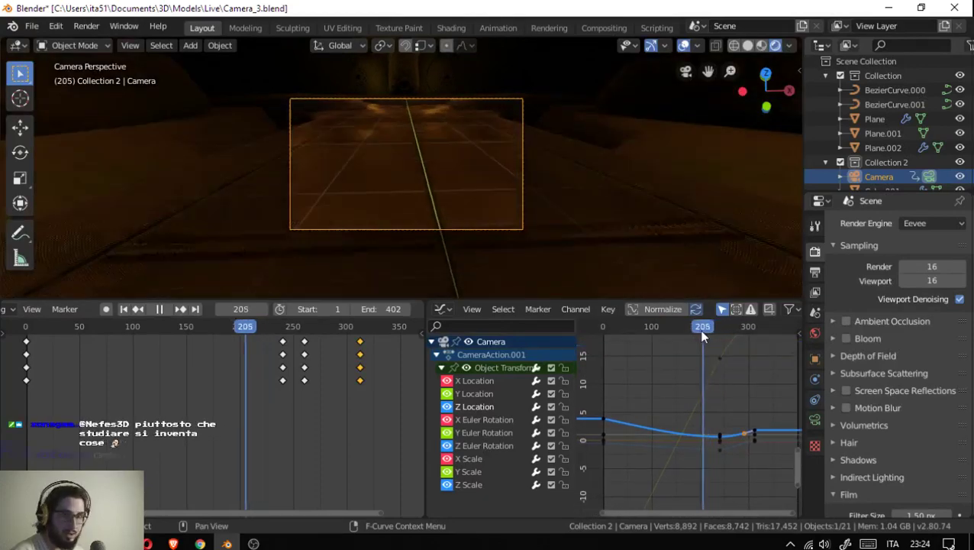
drag(703, 329, 631, 329)
scroll(502, 161, up, 3)
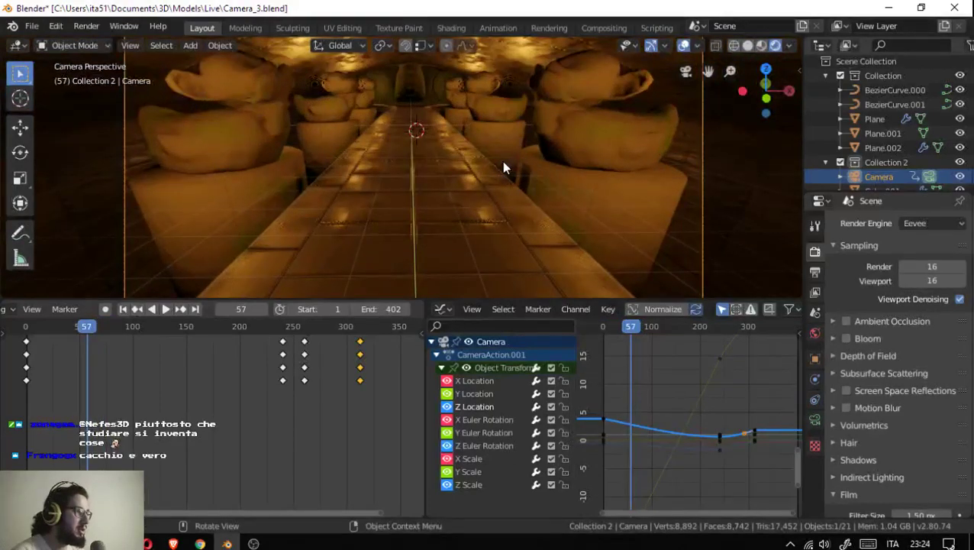
scroll(504, 167, down, 1)
key(space)
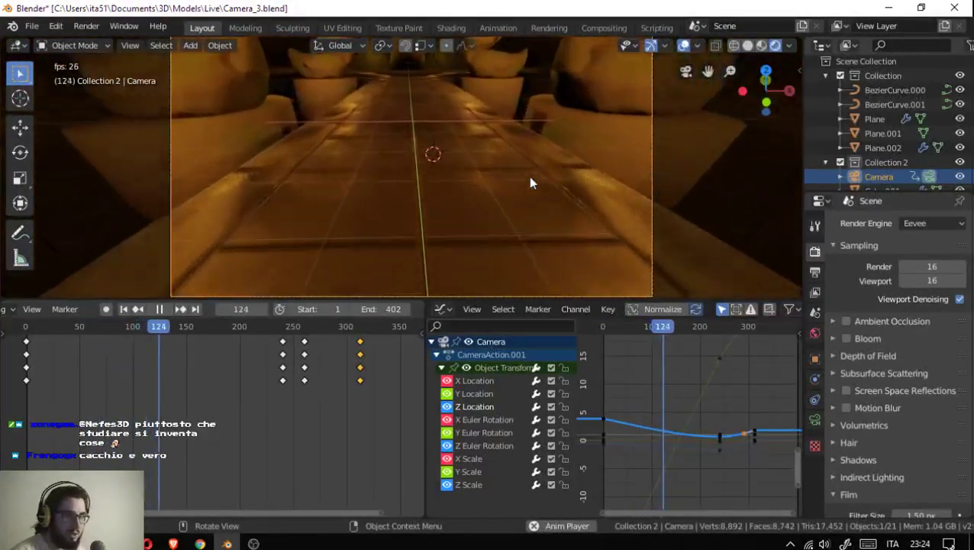
key(space)
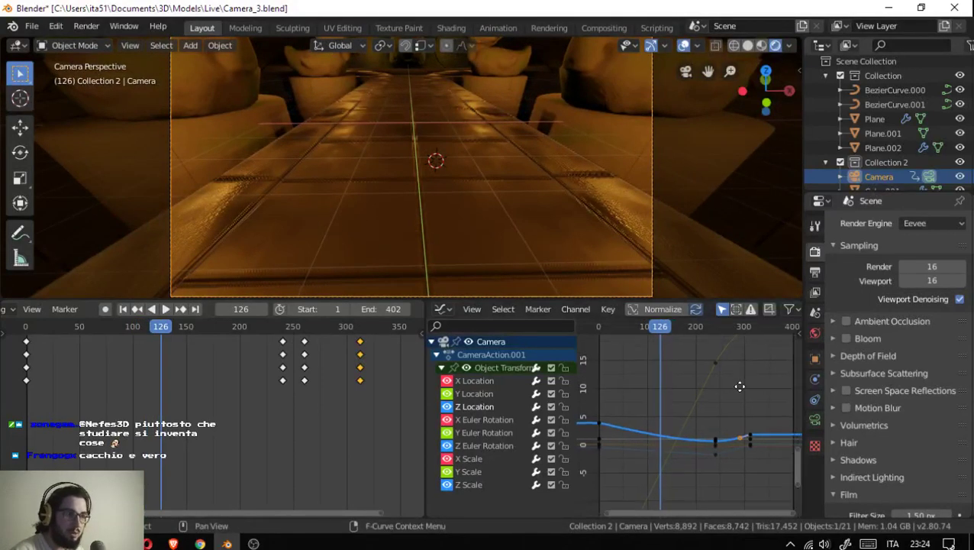
- Frame the curves over frames 0–500 and play on until the monkey head appears at frame 319
mouse_move(740, 387)
middle_down()
mouse_move(694, 409)
mouse_move(694, 432)
middle_up()
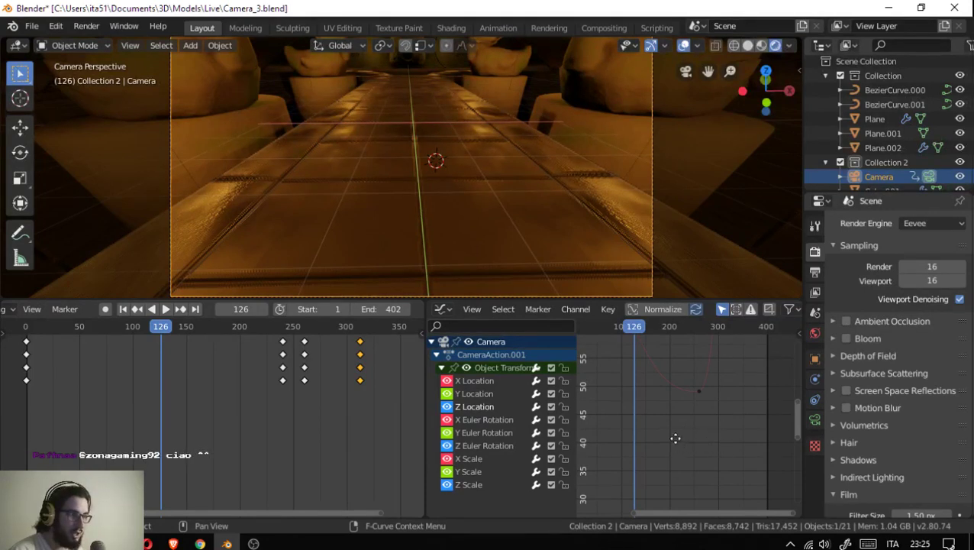
middle_drag(682, 443, 672, 380)
scroll(678, 386, down, 1)
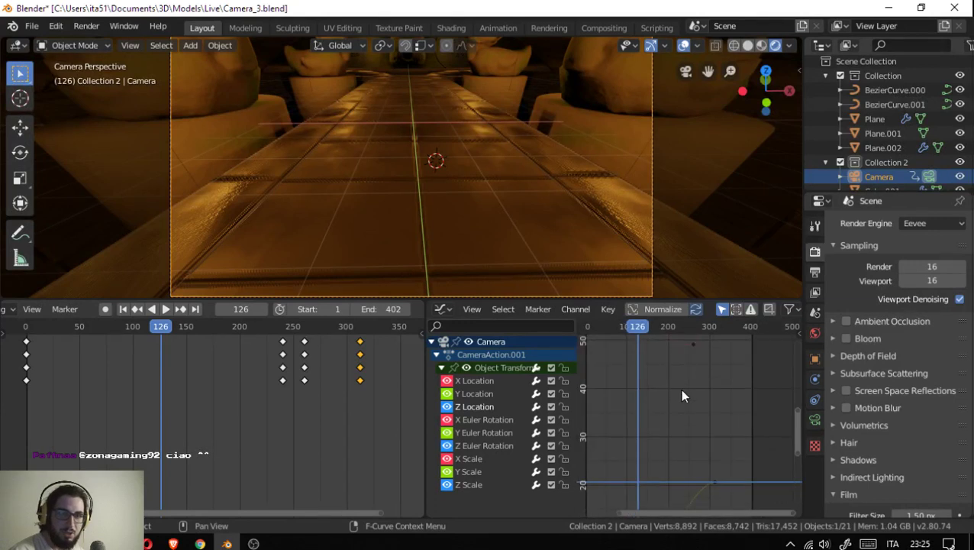
mouse_move(696, 434)
middle_down()
mouse_move(729, 391)
mouse_move(674, 397)
middle_up()
key(space)
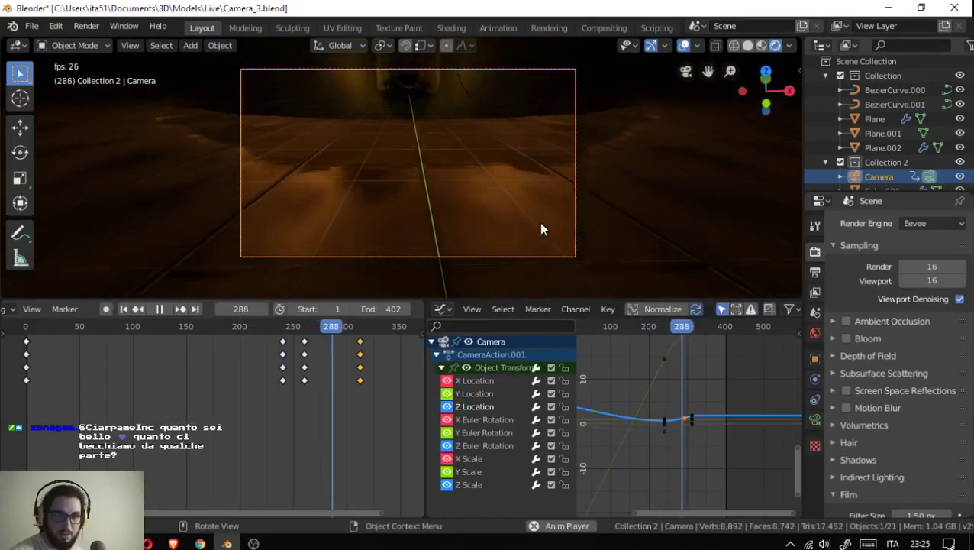
key(space)
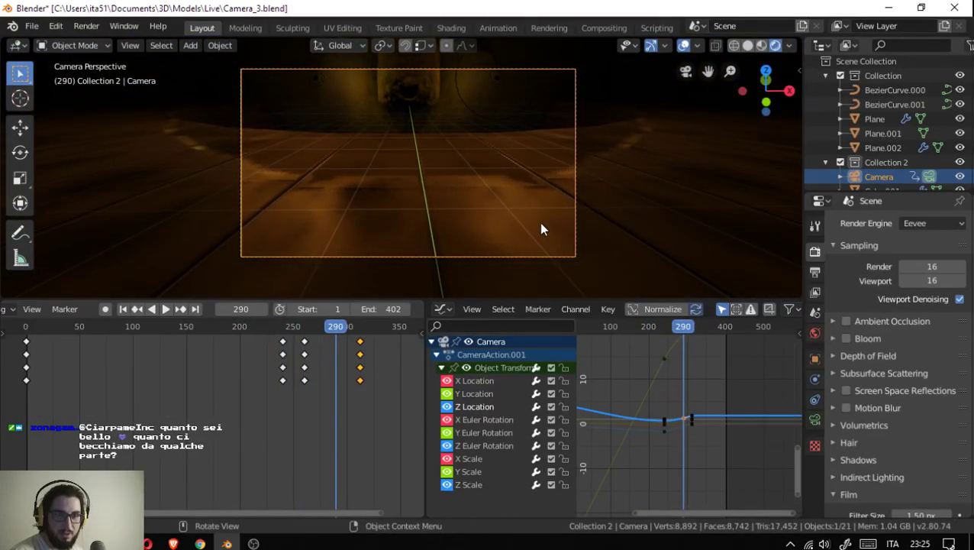
key(space)
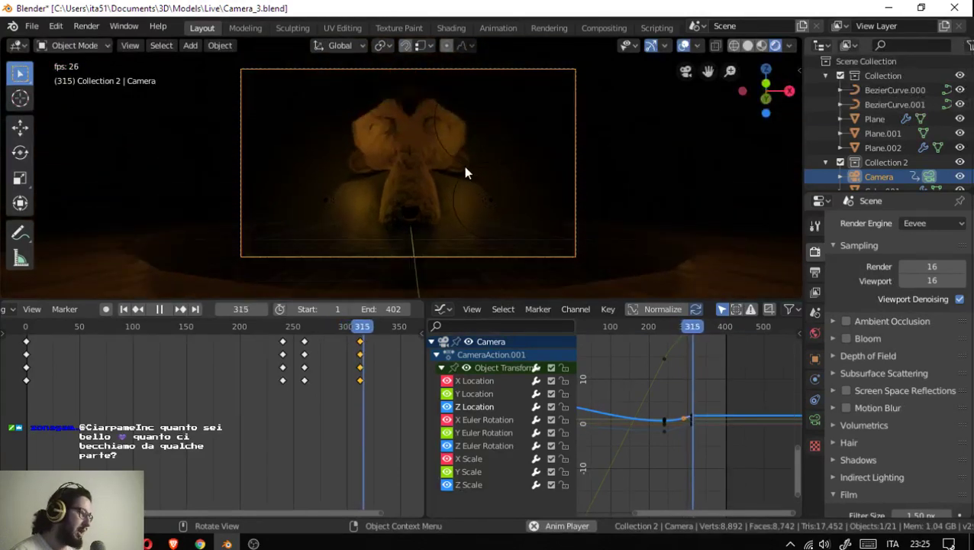
key(space)
- Pull the Z Location keyframe handle left and down to ease the rise into frame 319
scroll(695, 439, up, 3)
scroll(682, 427, up, 3)
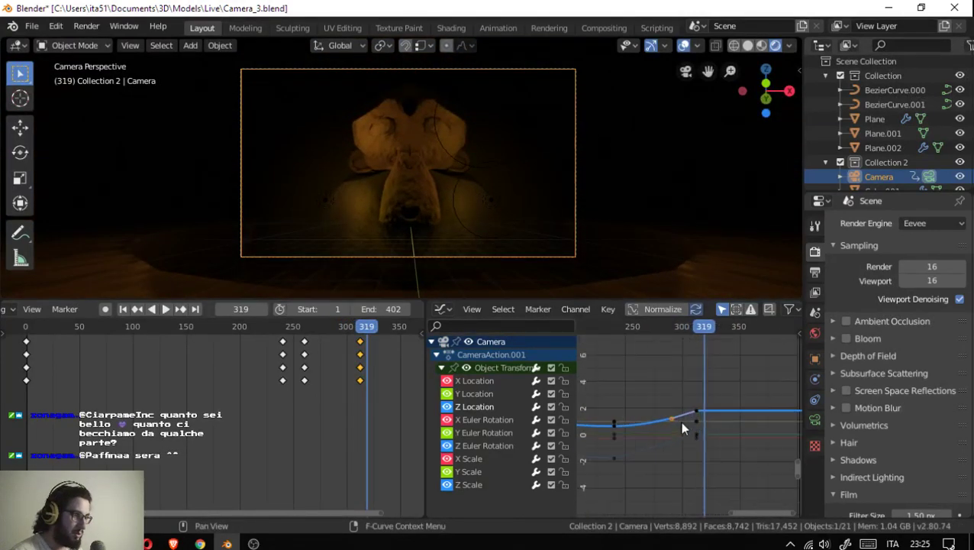
scroll(682, 428, up, 2)
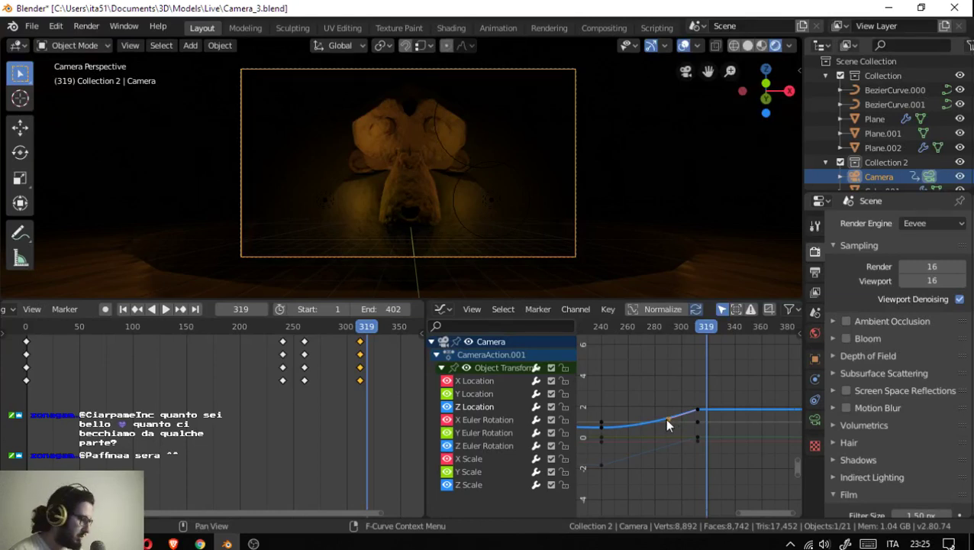
drag(667, 425, 632, 436)
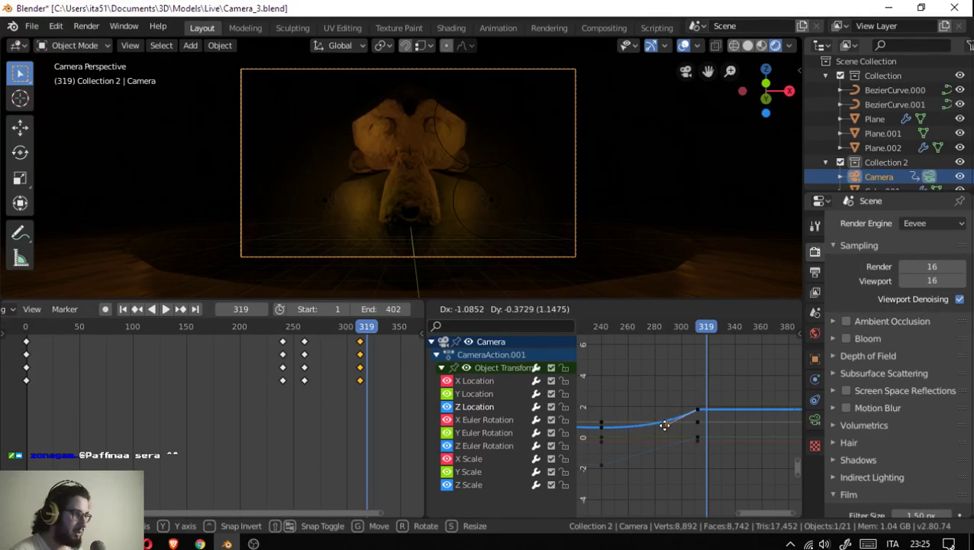
click(665, 425)
- Raise the Z Location keyframe near frame 250 and scrub back to about frame 212 to check
middle_drag(618, 443, 666, 426)
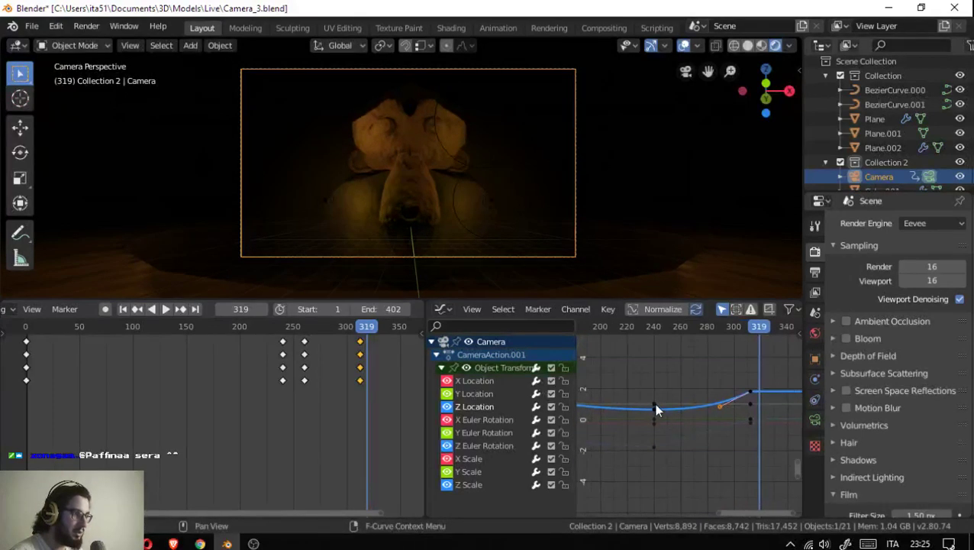
click(655, 408)
key(g)
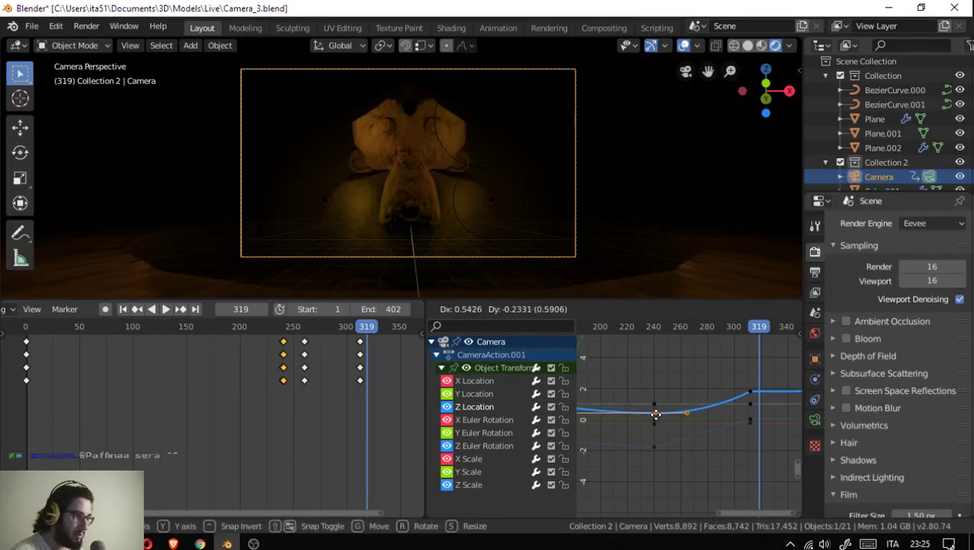
click(655, 419)
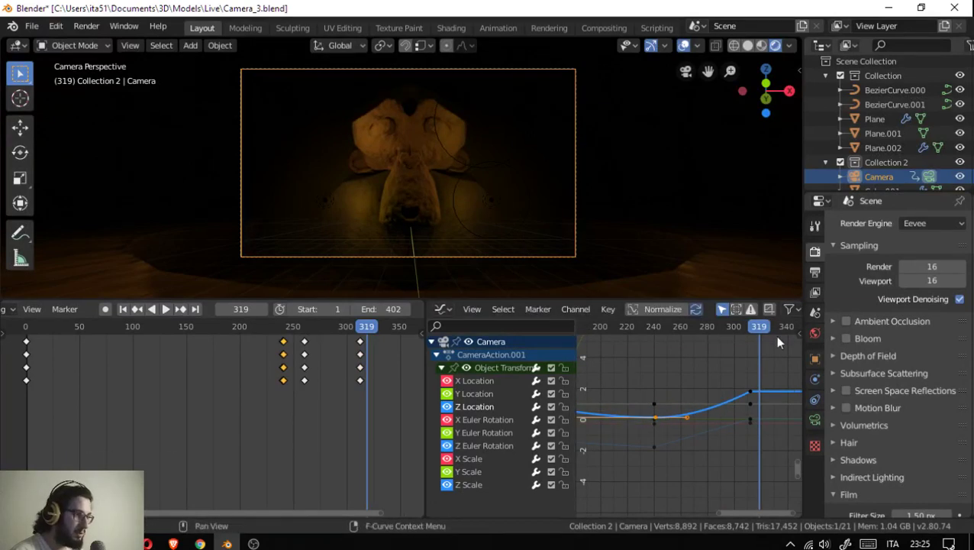
drag(771, 332, 629, 332)
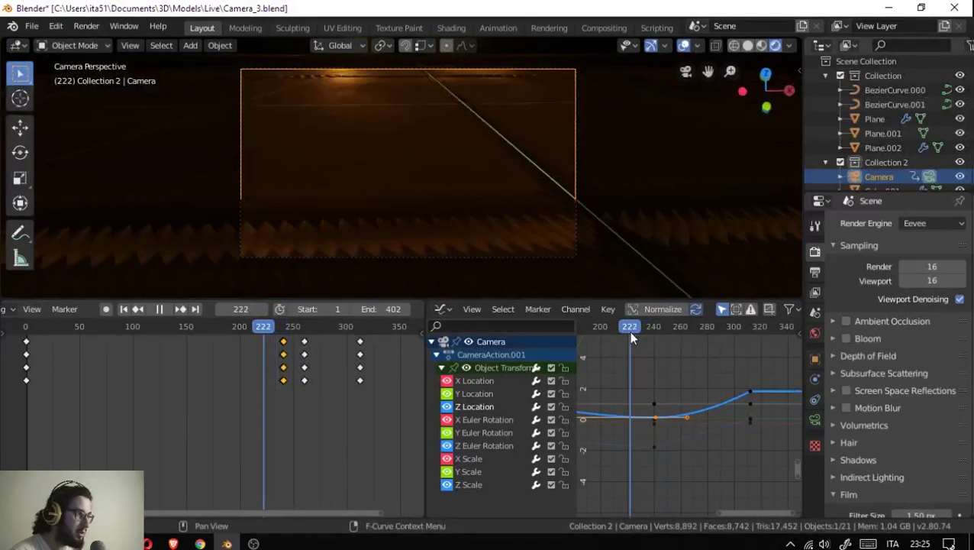
key(ctrl+z)
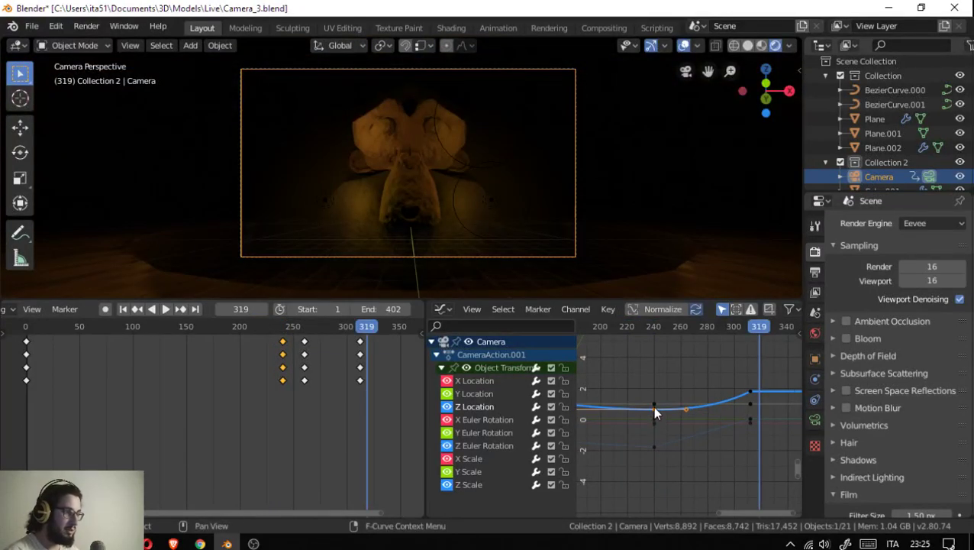
drag(758, 327, 611, 314)
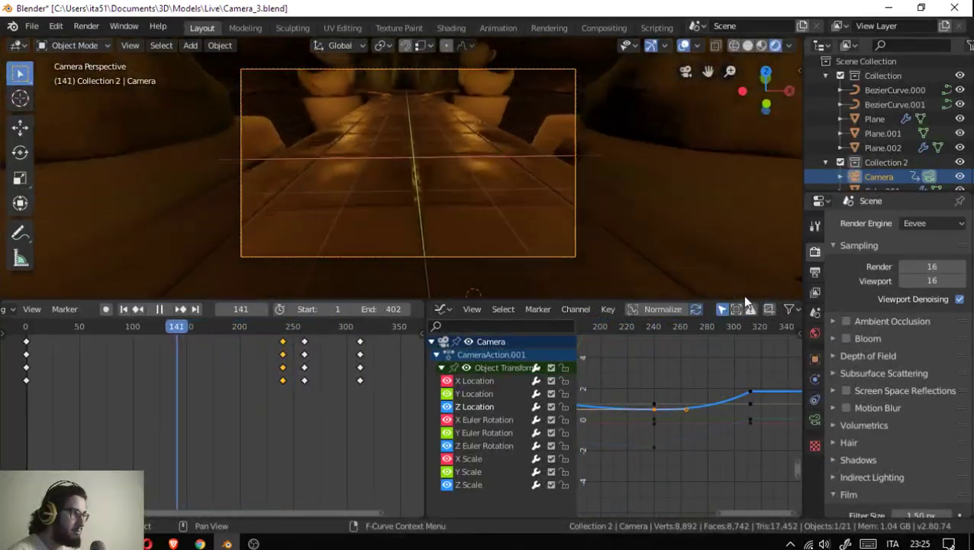
- Zoom the Graph Editor onto frames 200–340 and nudge the frame-250 keyframe handle slightly left
key(space)
ctrl+middle_drag(632, 368, 714, 392)
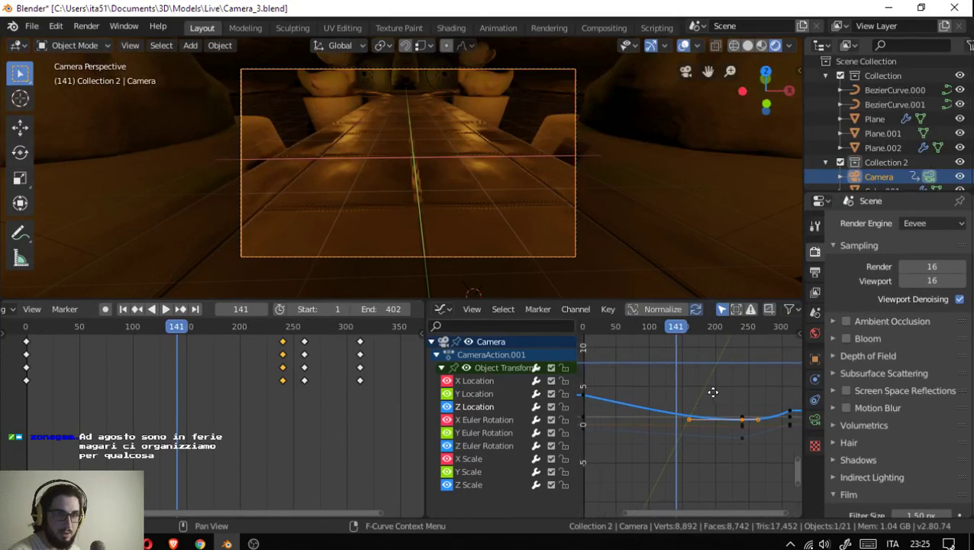
mouse_move(683, 330)
mouse_down()
mouse_move(618, 329)
mouse_move(727, 326)
mouse_move(712, 312)
mouse_move(594, 300)
mouse_move(649, 303)
mouse_move(742, 275)
mouse_up()
mouse_move(732, 371)
middle_down()
mouse_move(730, 387)
mouse_move(670, 402)
middle_up()
mouse_move(716, 464)
ctrl+middle_down()
mouse_move(696, 407)
mouse_move(692, 436)
ctrl+middle_up()
drag(690, 436, 679, 435)
- Play the animation from frame 204 to 272 and check the result through the camera view
drag(629, 336, 604, 328)
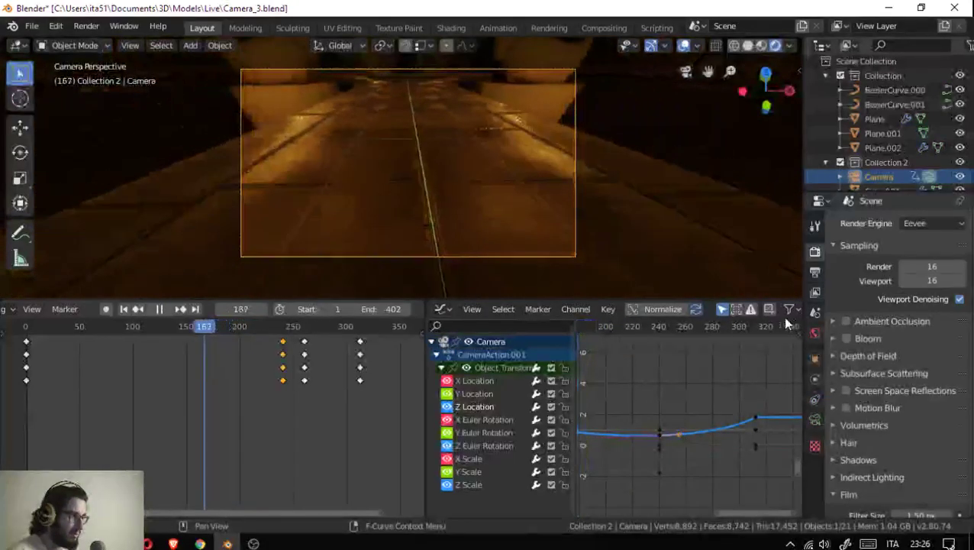
key(space)
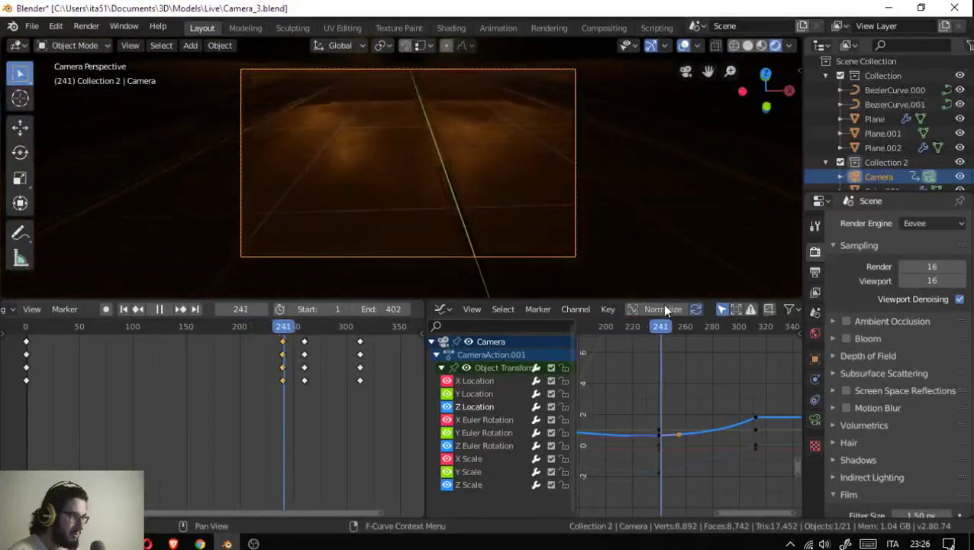
key(space)
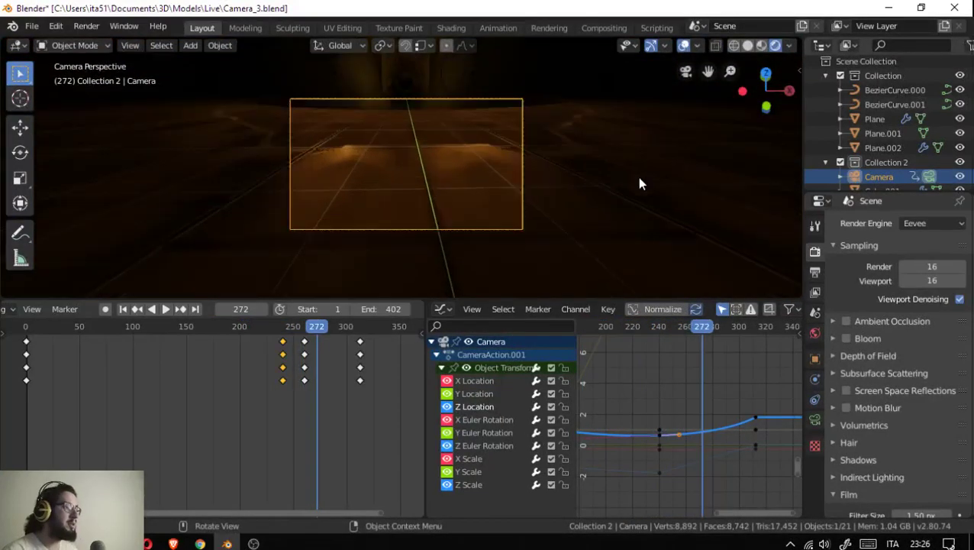
scroll(637, 177, up, 2)
middle_drag(637, 177, 617, 138)
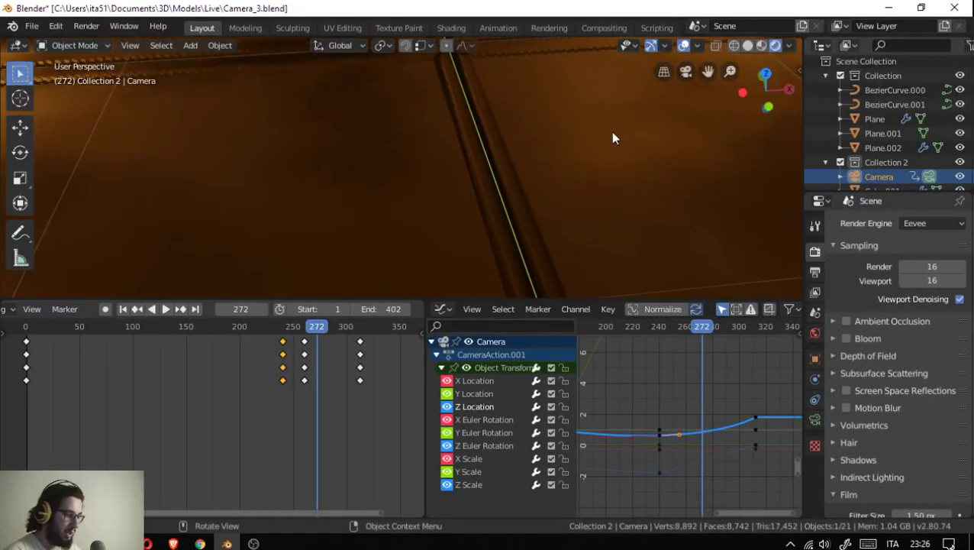
key(KP_0)
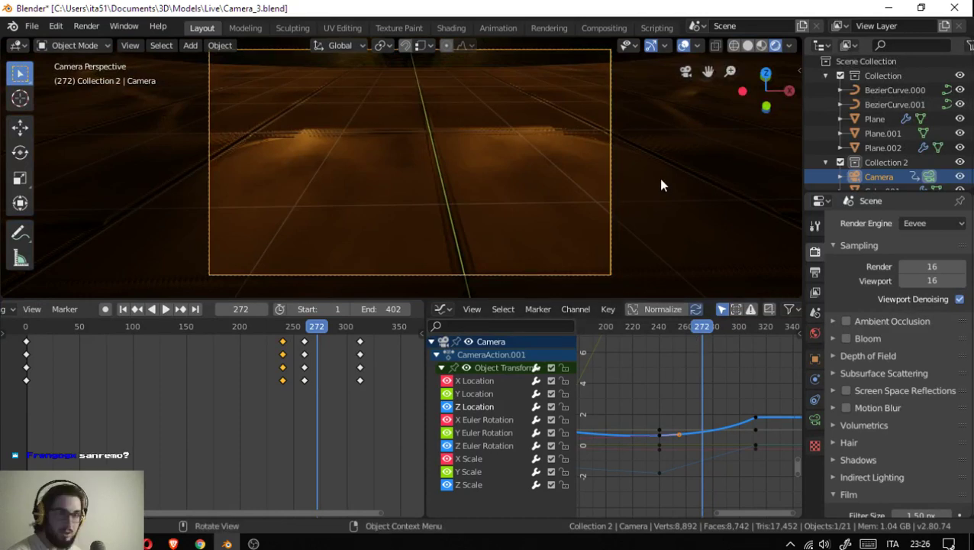
shift+middle_drag(655, 178, 664, 188)
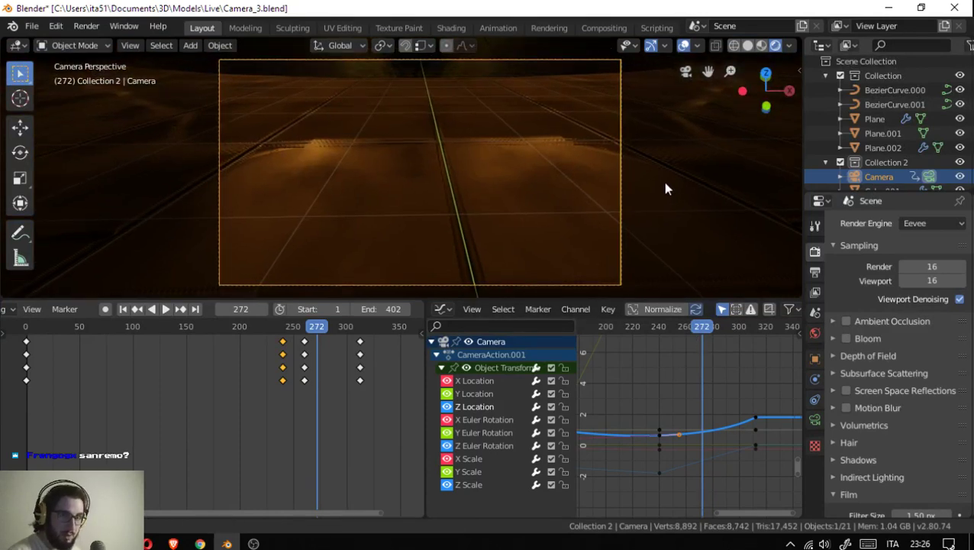
- Scrub the fly-through back from frame 272 to frame 2
scroll(671, 195, down, 3)
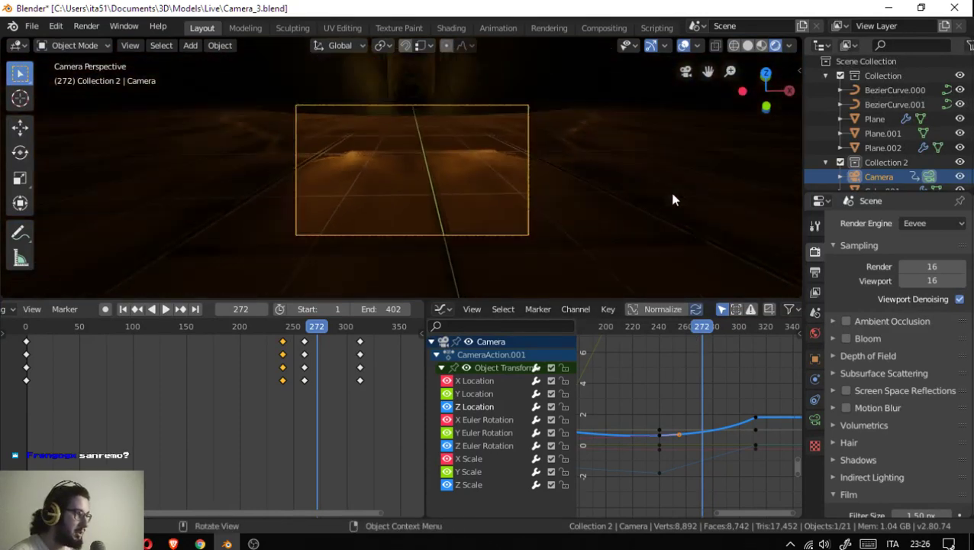
drag(704, 329, 665, 318)
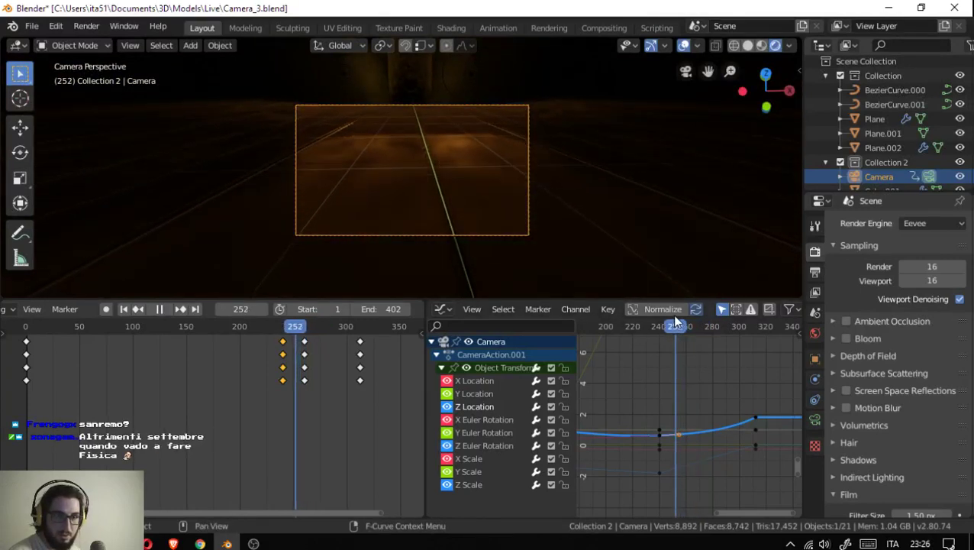
drag(643, 313, 579, 319)
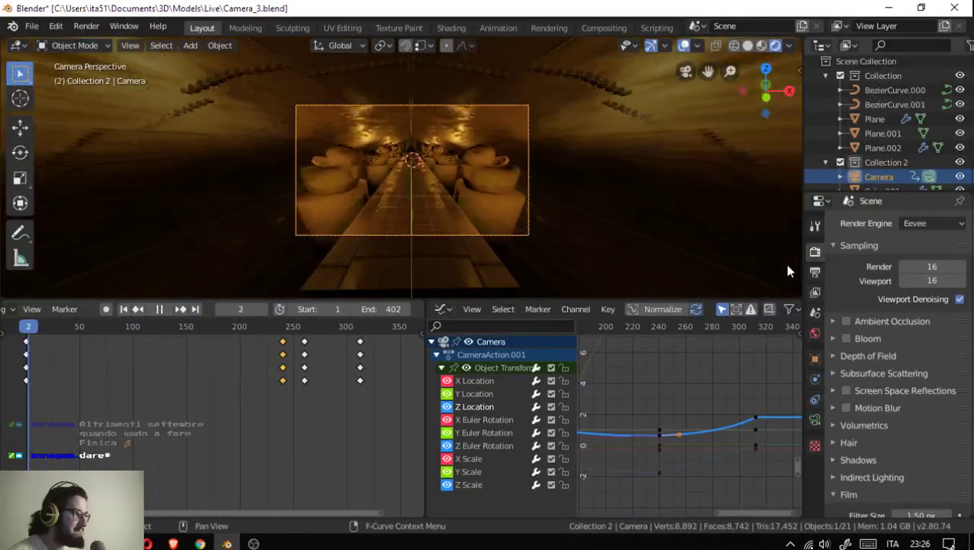
key(space)
middle_drag(650, 389, 698, 384)
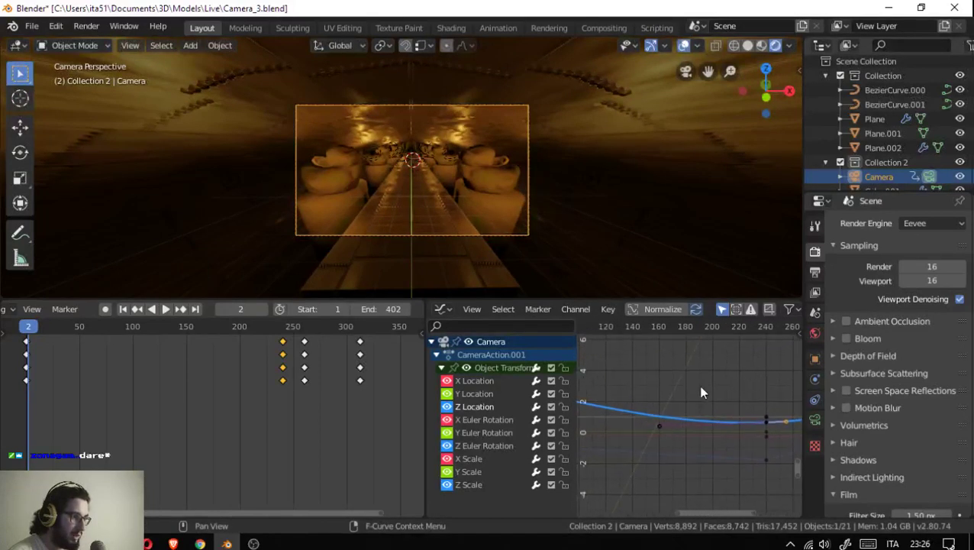
scroll(697, 393, down, 5)
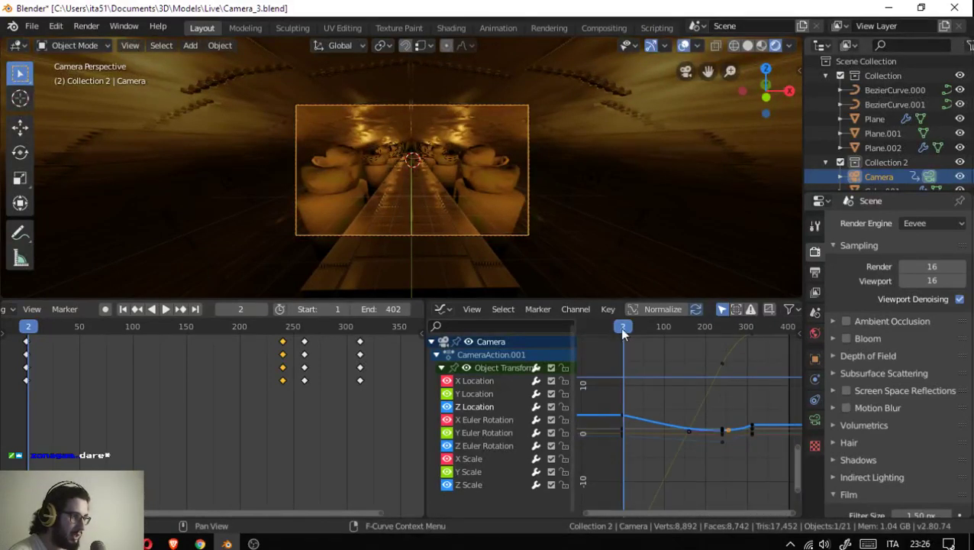
- From frame 0, lower the camera's Focal Length from 56mm to about 51mm
click(621, 327)
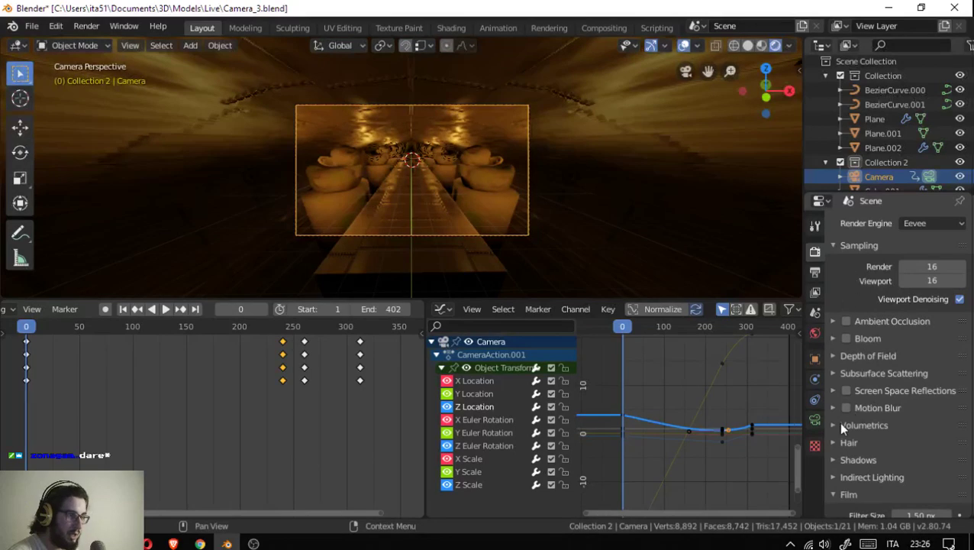
click(814, 424)
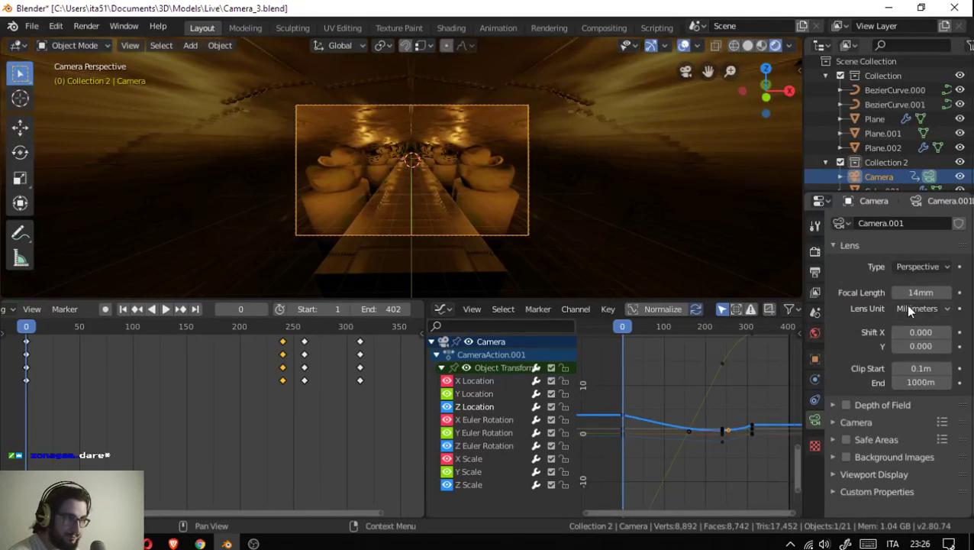
mouse_move(920, 293)
mouse_down()
mouse_move(878, 292)
mouse_move(969, 292)
mouse_up()
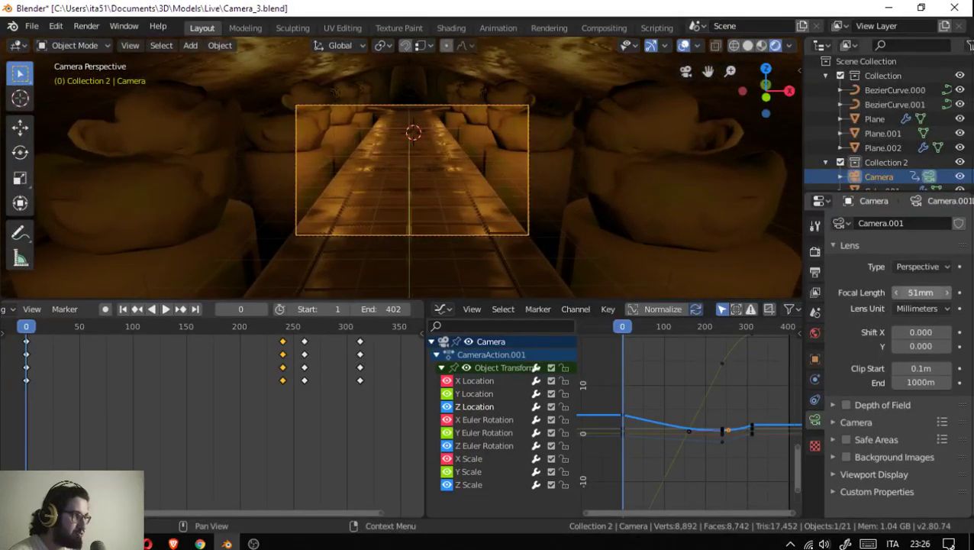
mouse_move(922, 292)
mouse_down()
mouse_move(905, 292)
mouse_move(939, 292)
mouse_up()
- Drop the focal length further to 18mm and preview the fly-through down the tunnel
key(space)
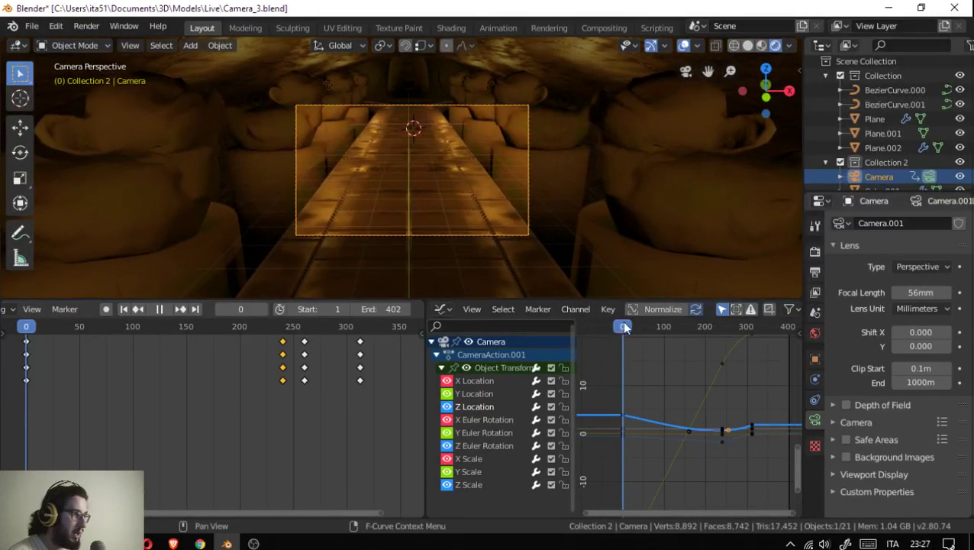
key(Escape)
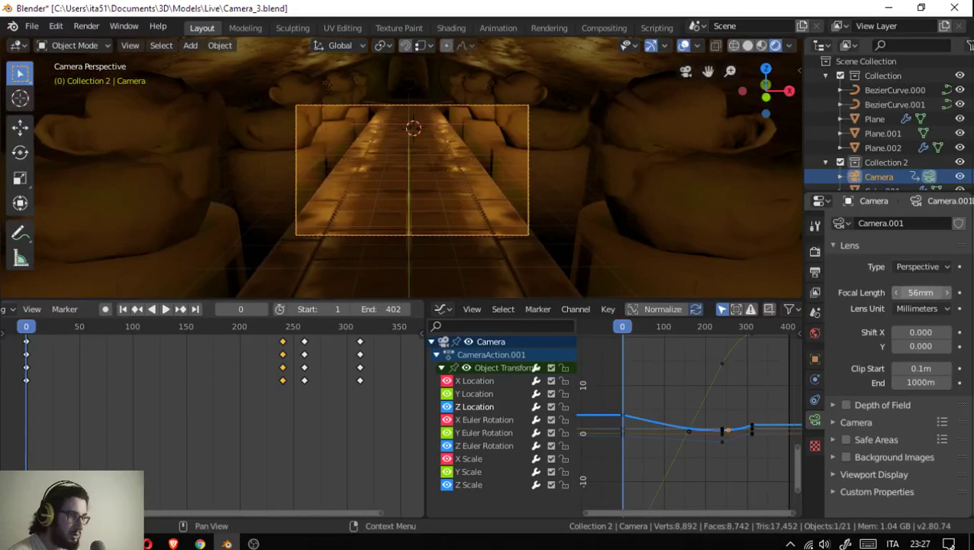
mouse_move(920, 293)
mouse_down()
mouse_move(871, 292)
mouse_move(936, 292)
mouse_move(909, 292)
mouse_up()
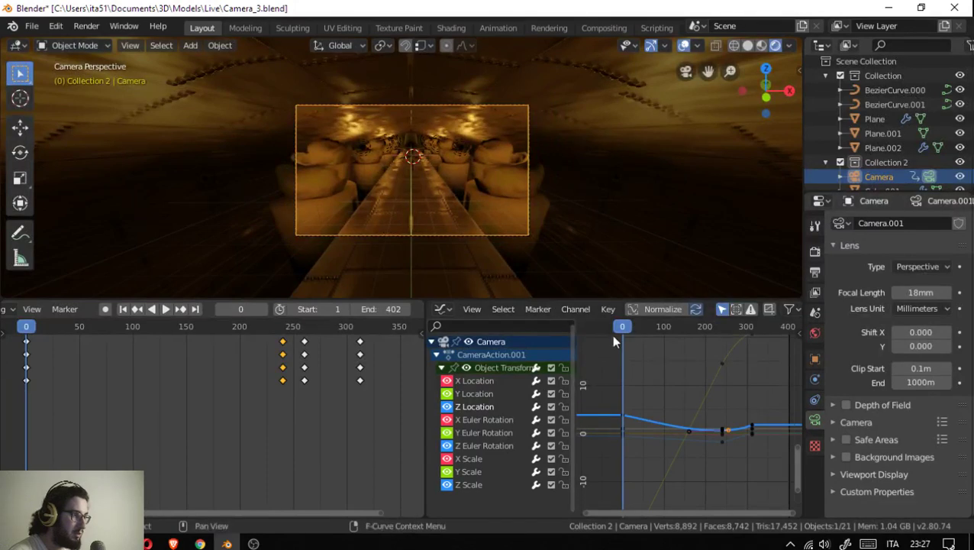
key(space)
drag(624, 329, 696, 313)
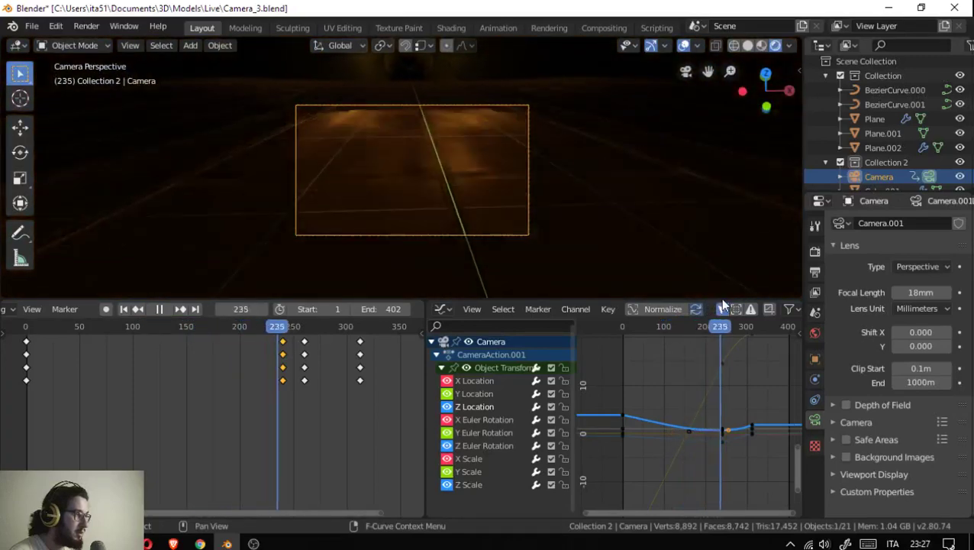
mouse_move(696, 313)
mouse_down()
mouse_move(751, 298)
mouse_move(623, 315)
mouse_up()
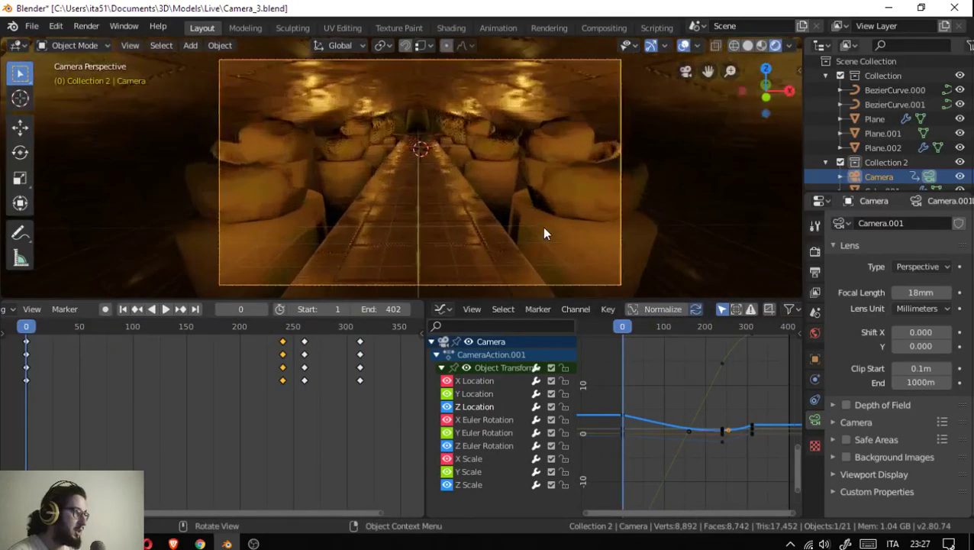
key(ctrl+shift+space)
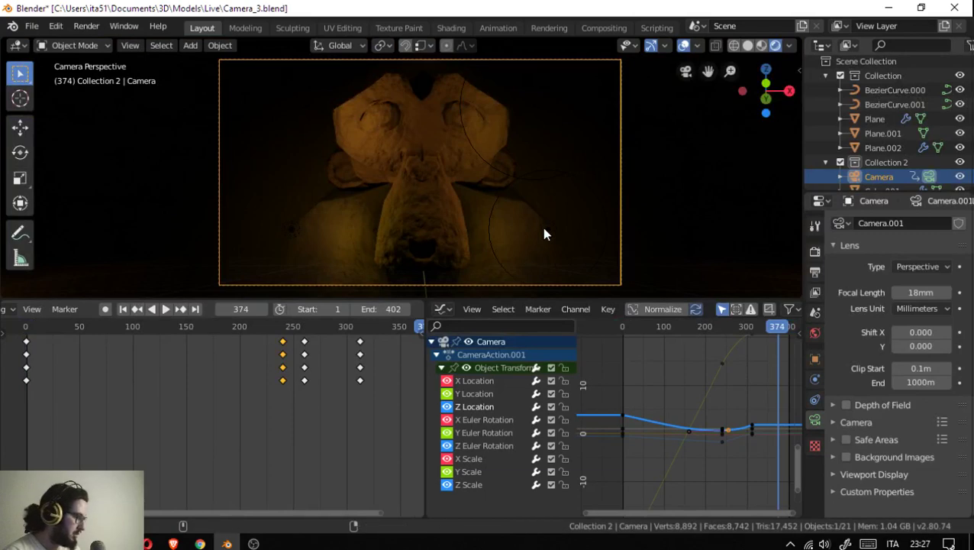
key(ctrl+alt+space)
key(space)
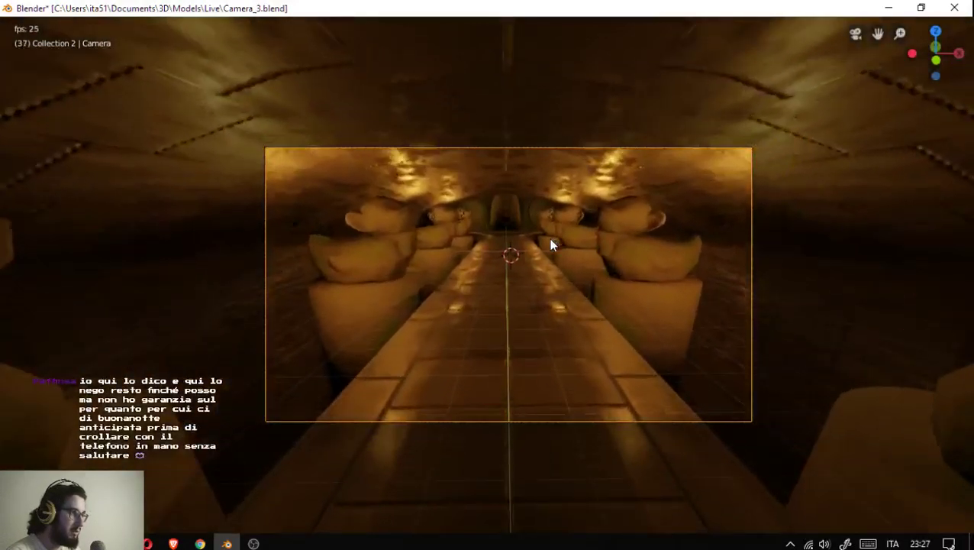
scroll(552, 243, up, 3)
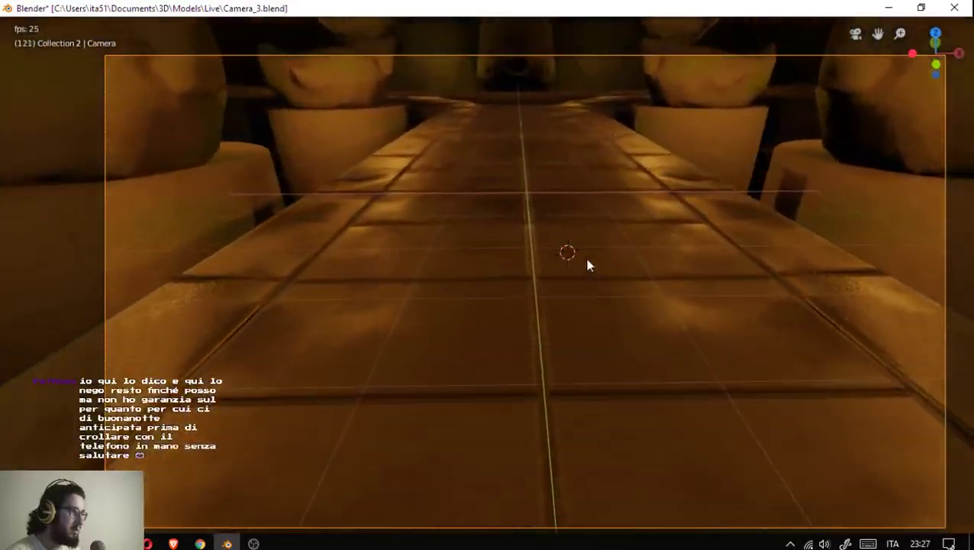
shift+middle_drag(587, 265, 572, 244)
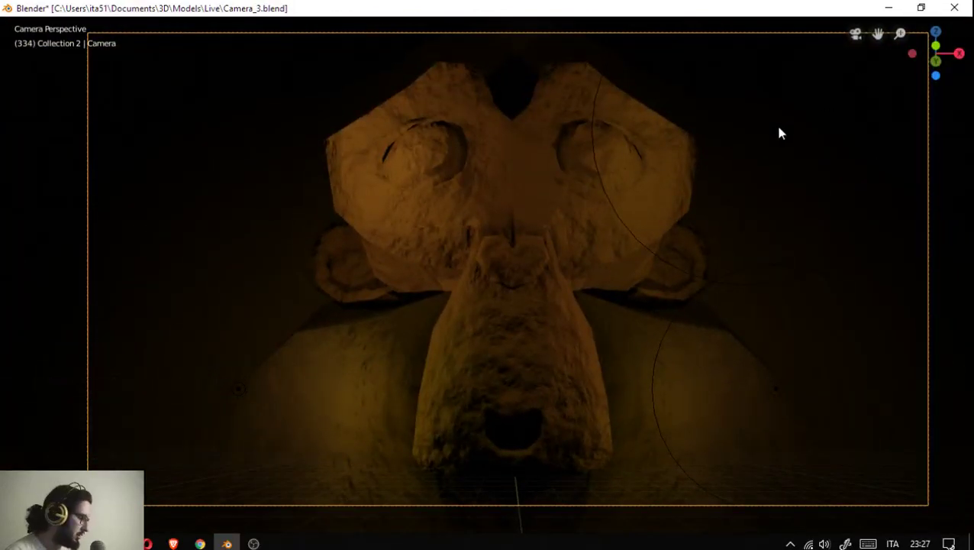
key(ctrl+alt+space)
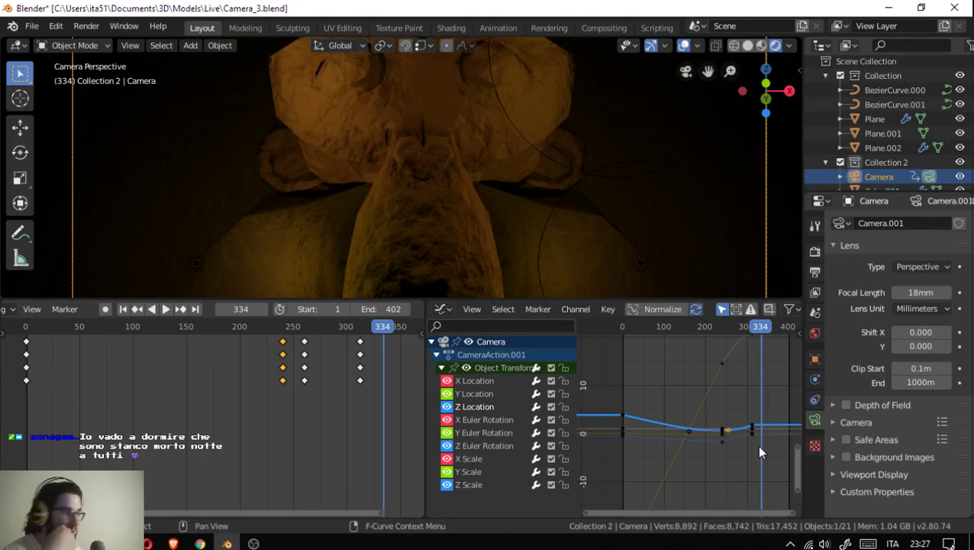
- Check the OBS Studio stream, then return to Blender and save Camera_3.blend
scroll(565, 168, down, 3)
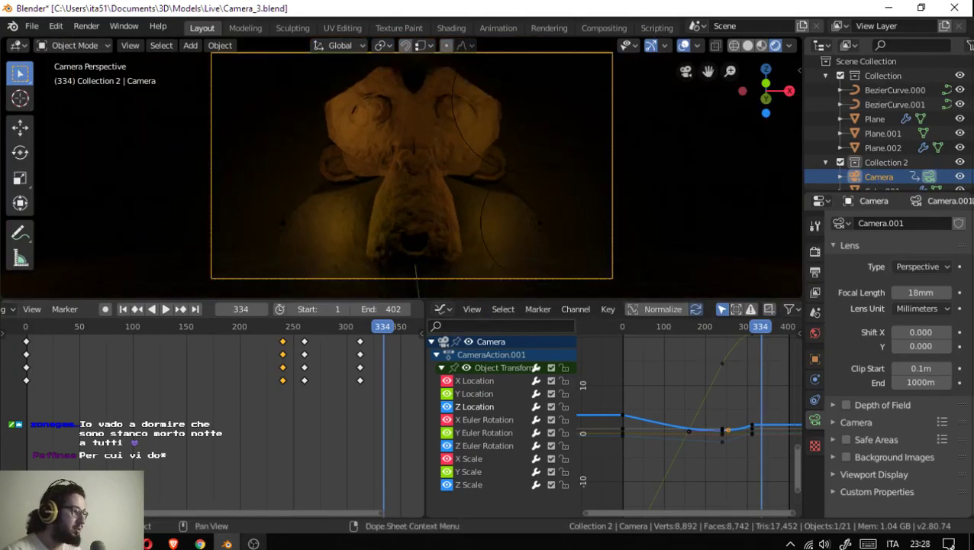
key(alt+Tab)
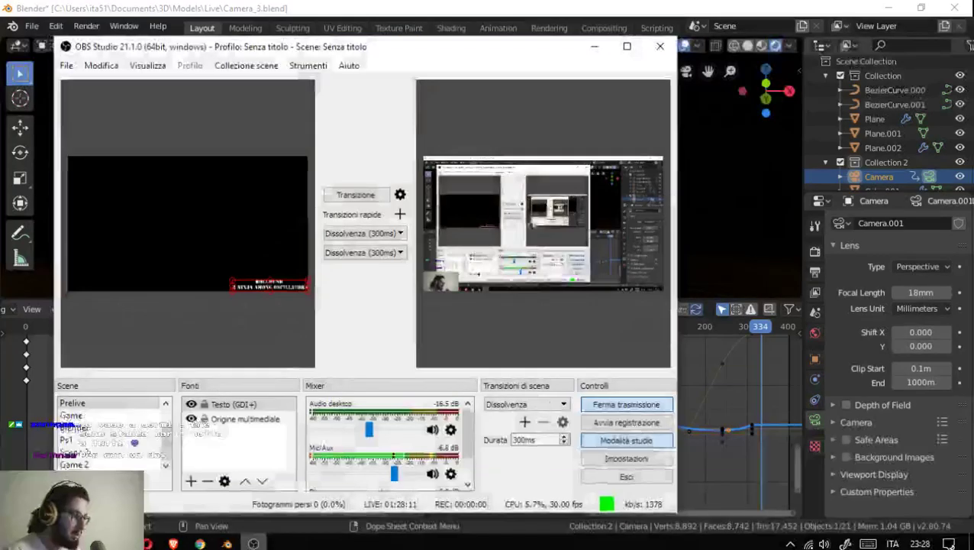
key(alt+Tab)
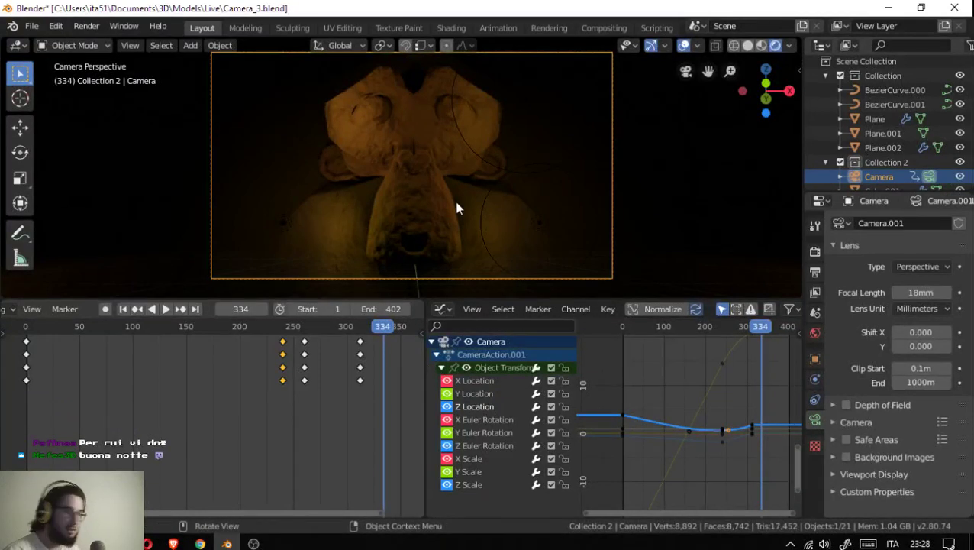
key(ctrl)
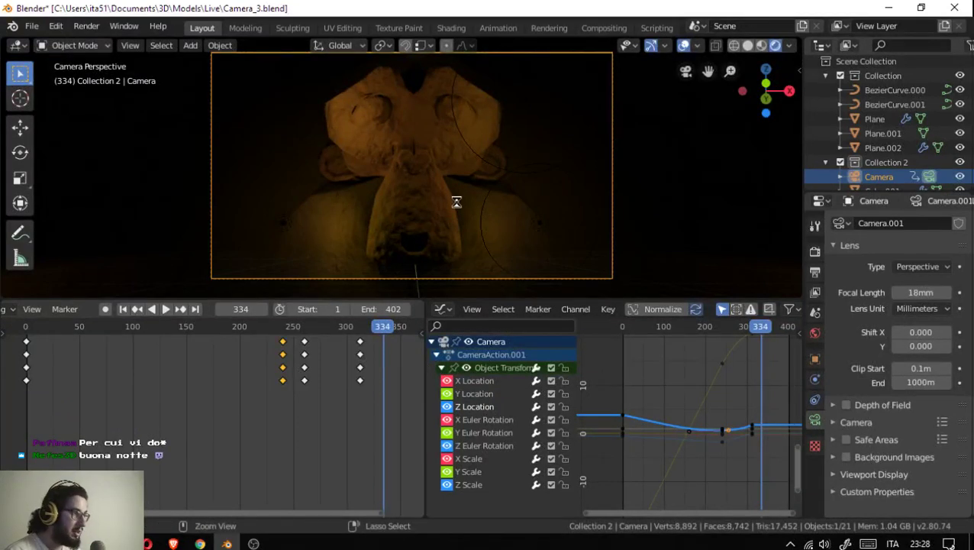
key(ctrl+s)
mouse_move(754, 331)
mouse_down()
mouse_move(709, 317)
mouse_move(752, 321)
mouse_up()
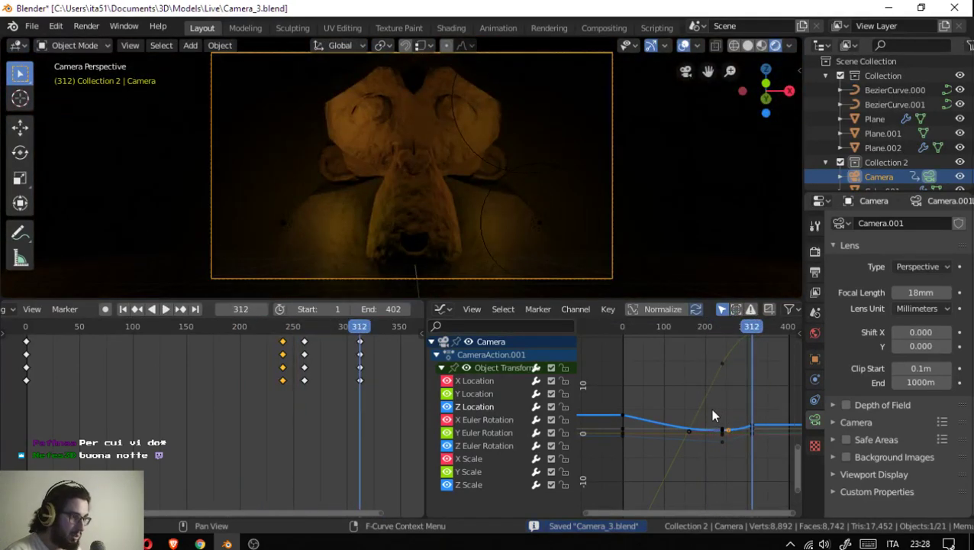
- Move the camera keyframe column near frame 270 later in the Dope Sheet
click(278, 367)
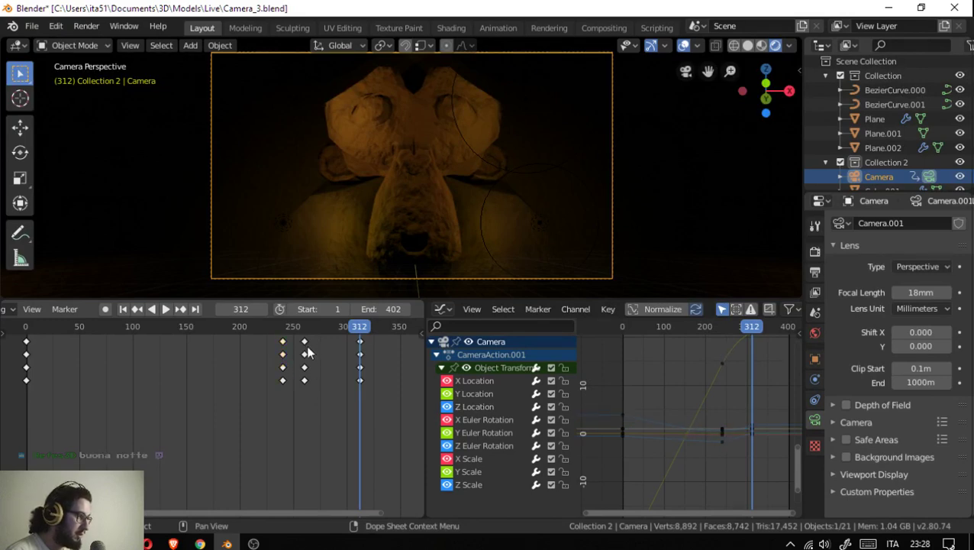
click(304, 341)
drag(364, 326, 297, 320)
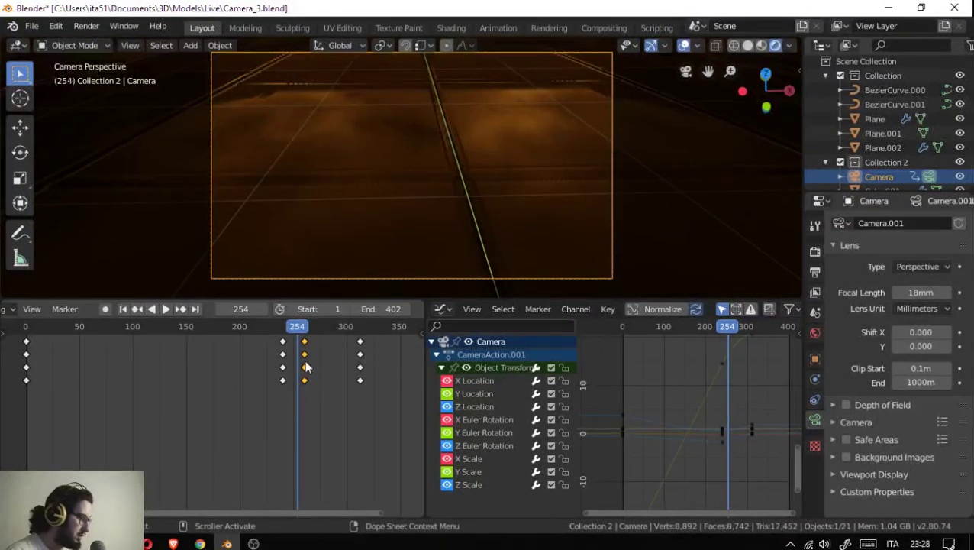
drag(305, 367, 329, 368)
click(298, 326)
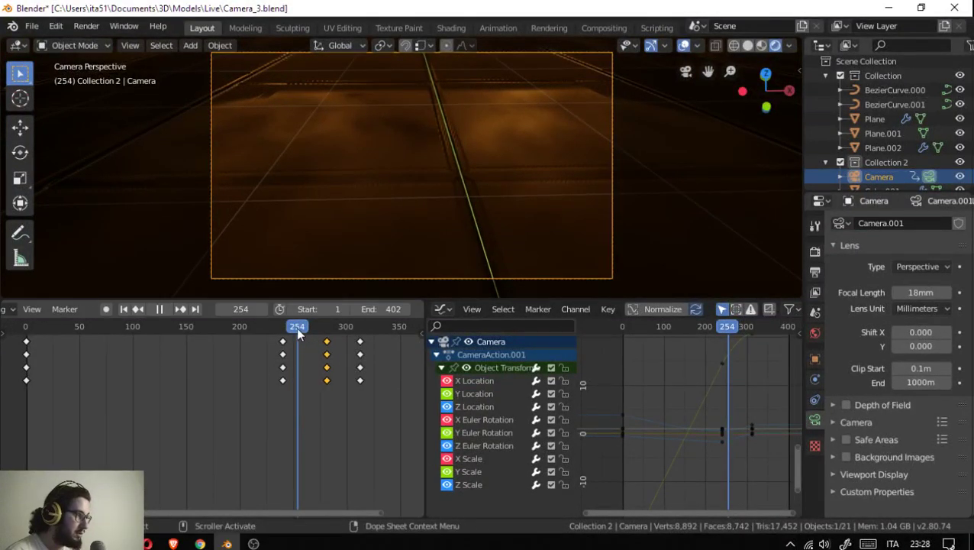
drag(298, 326, 360, 327)
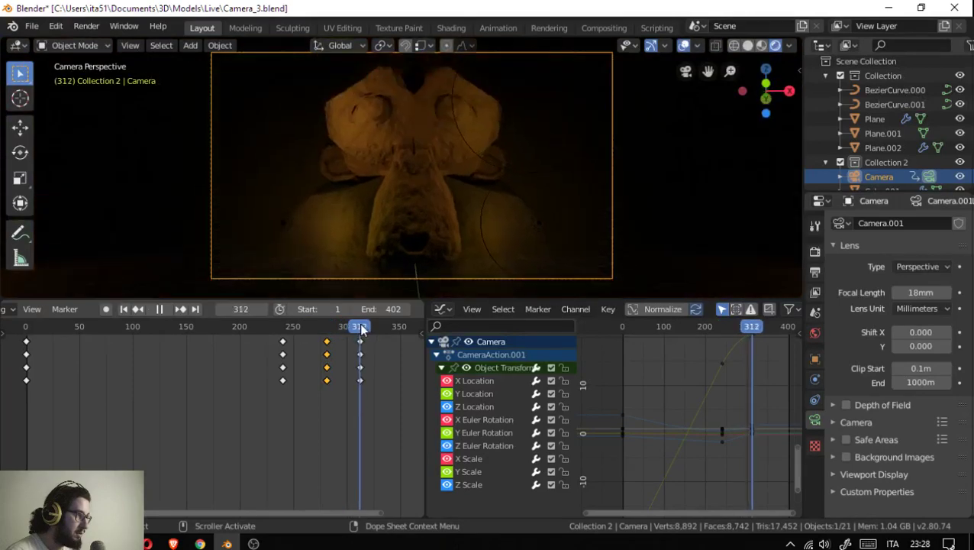
key(Escape)
- Shift the last keyframe column from about frame 330 to near 350 and play the result
click(361, 341)
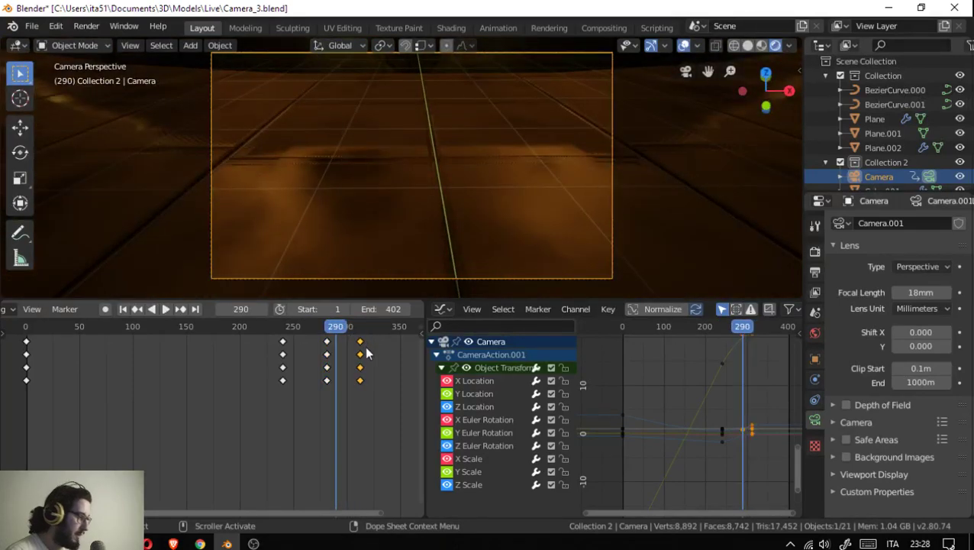
drag(367, 353, 407, 355)
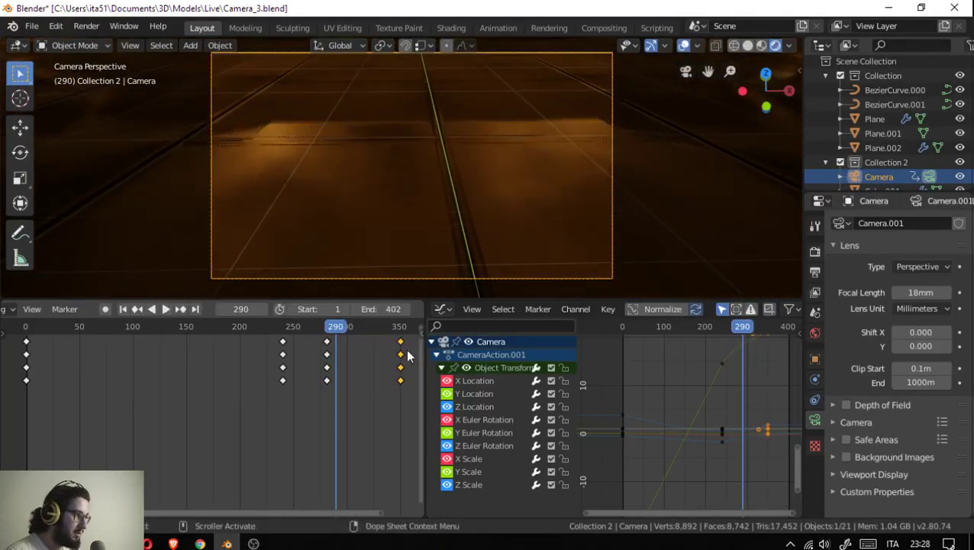
drag(322, 326, 184, 329)
key(space)
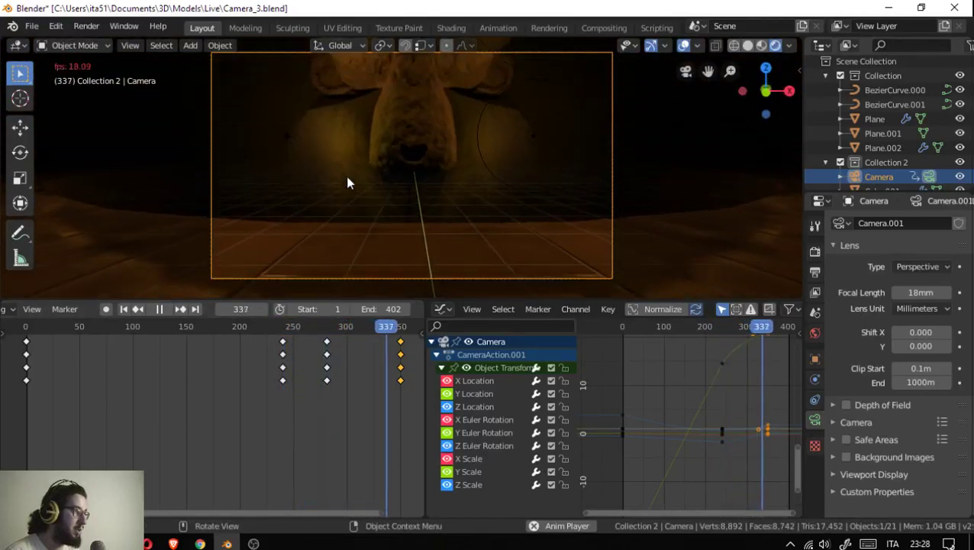
- Stop playback, save Camera_3.blend, and bring the OBS Studio window to the front
key(space)
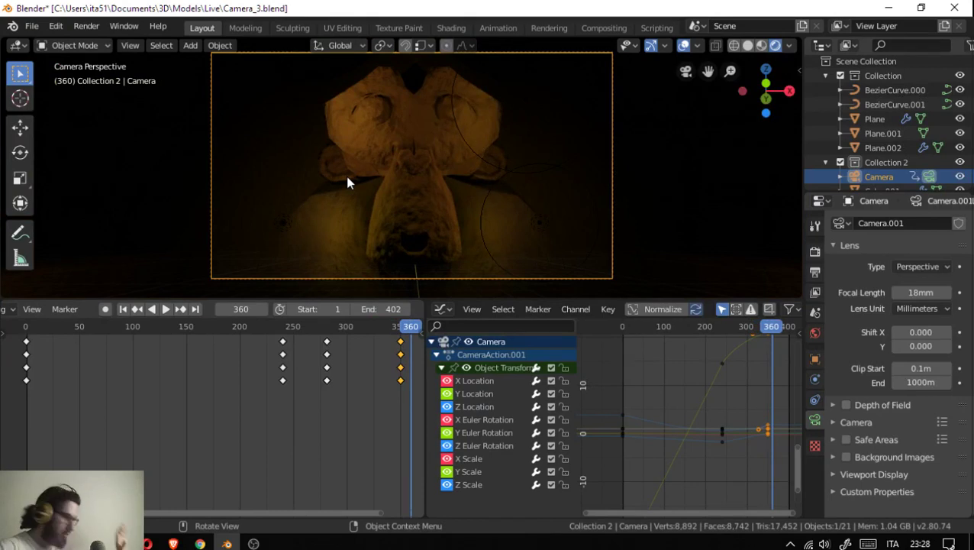
key(ctrl)
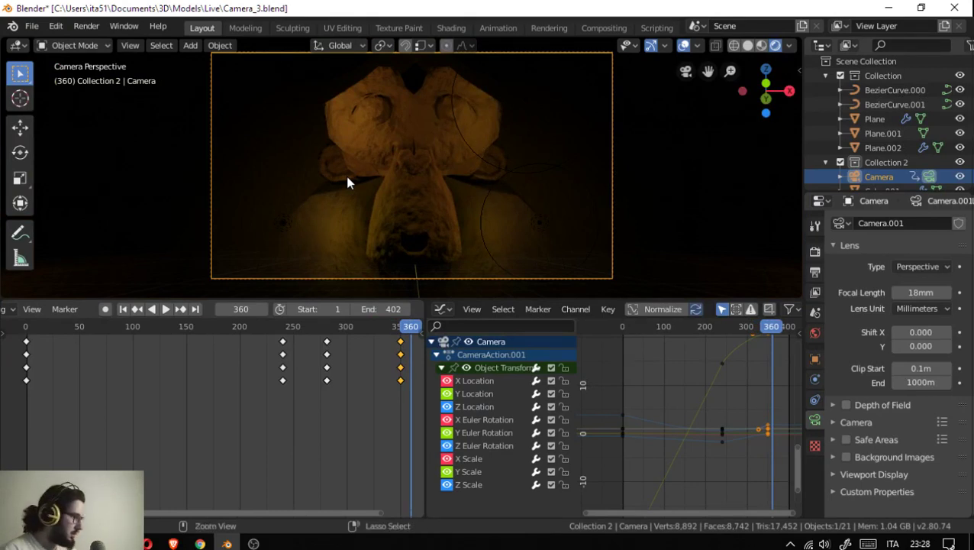
key(ctrl+s)
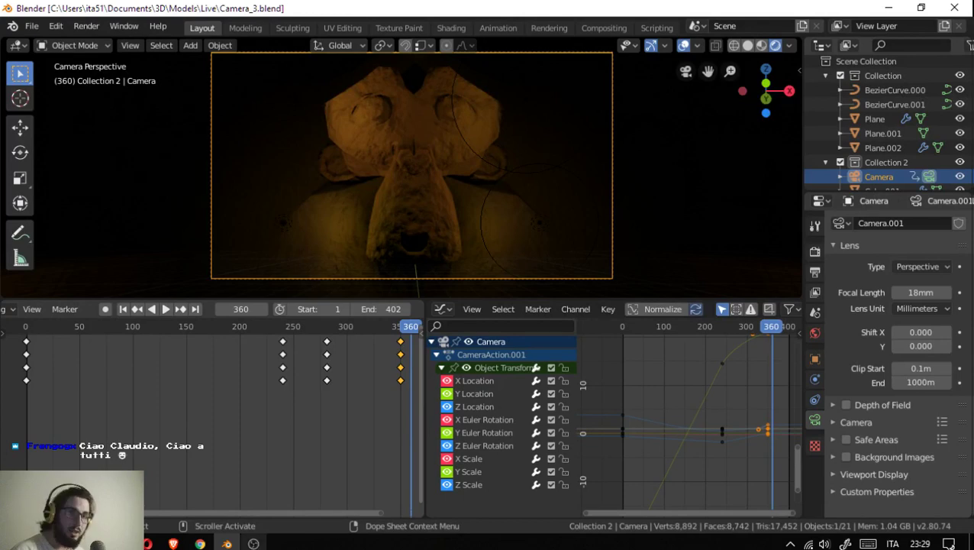
click(254, 480)
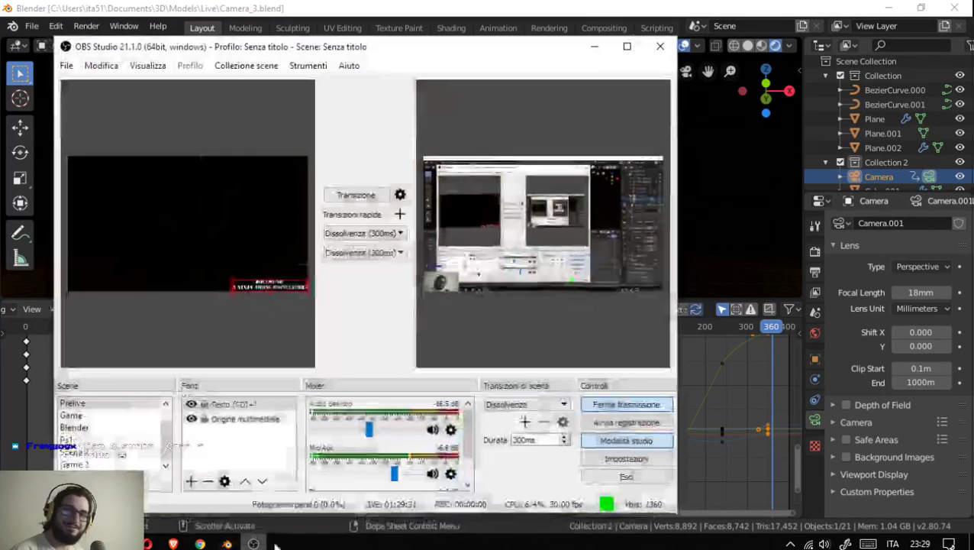